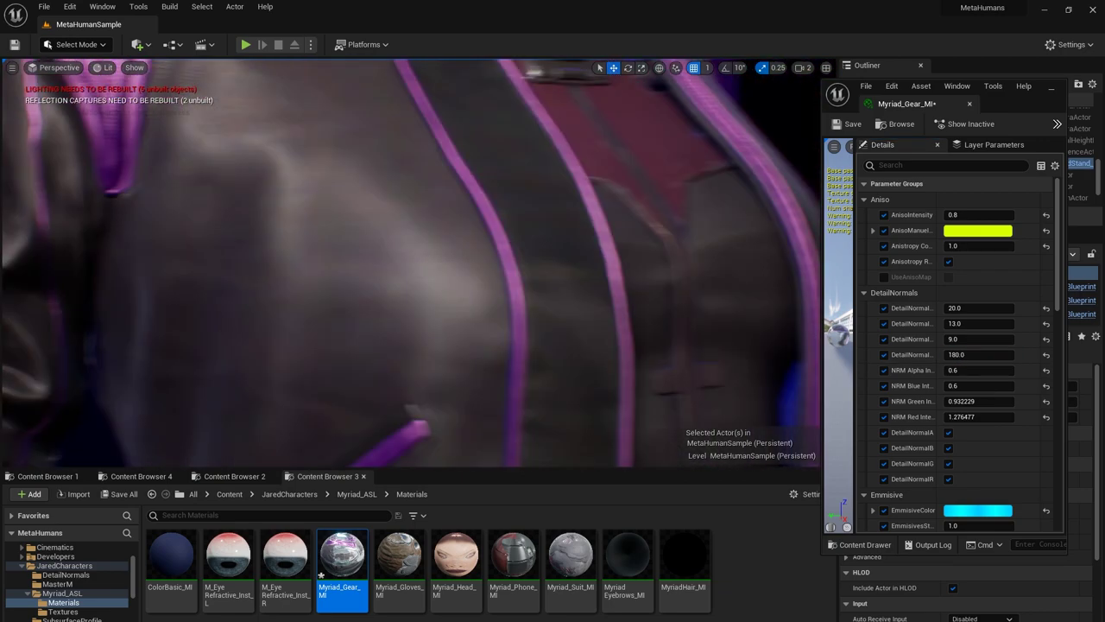
Set AnisoIntensity to 1, commit a DetailNormal tile of 180, and raise NRM Red Intensity.
{"action": "left_click", "coordinate": [976, 214]}
{"action": "type", "text": "1"}
{"action": "key", "text": "Return"}
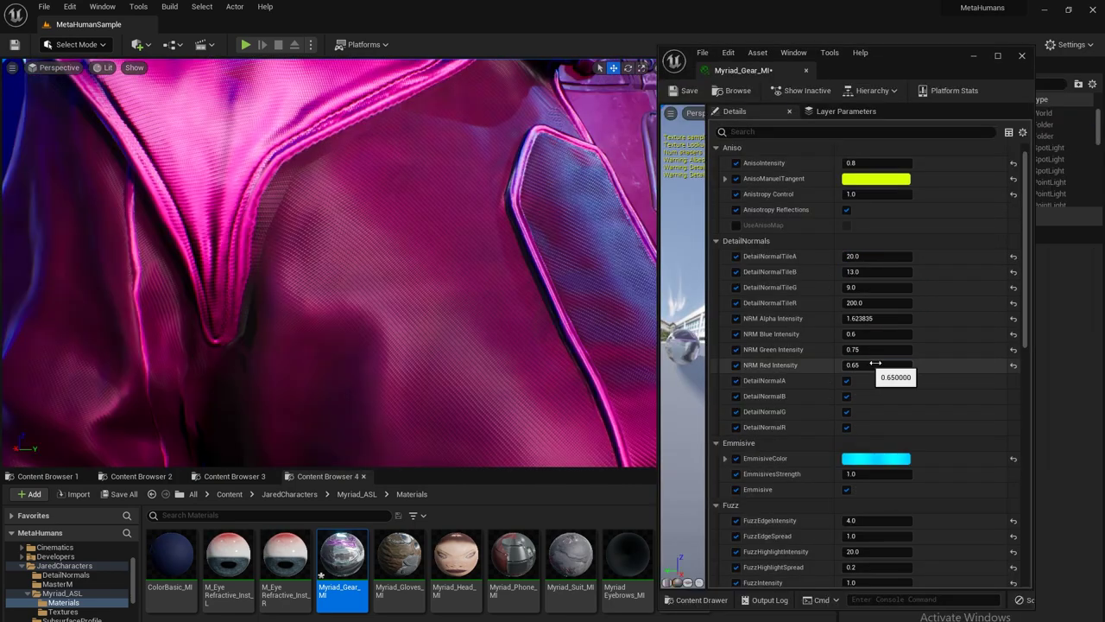
{"action": "left_click_drag", "start_coordinate": [875, 364], "coordinate": [894, 367]}
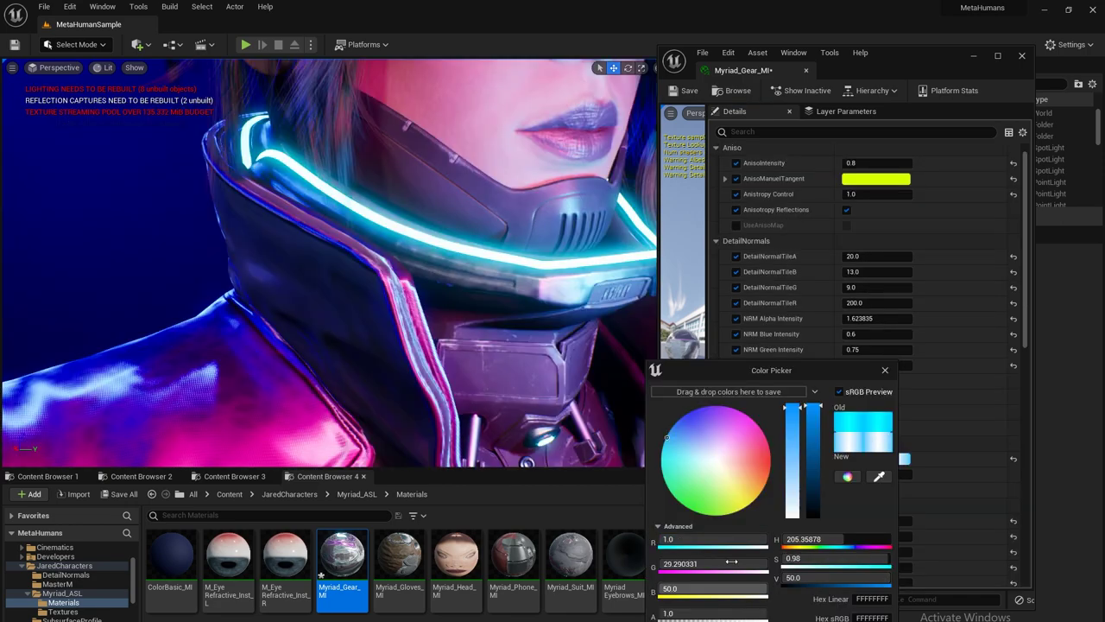
Recolour the helmet glow's EmissiveColor to red (R 55, G 0, B 0), then shift it toward cyan.
{"action": "left_click", "coordinate": [690, 564]}
{"action": "type", "text": "0"}
{"action": "key", "text": "Return"}
{"action": "left_click", "coordinate": [691, 588]}
{"action": "type", "text": "0"}
{"action": "key", "text": "Return"}
{"action": "left_click", "coordinate": [738, 540]}
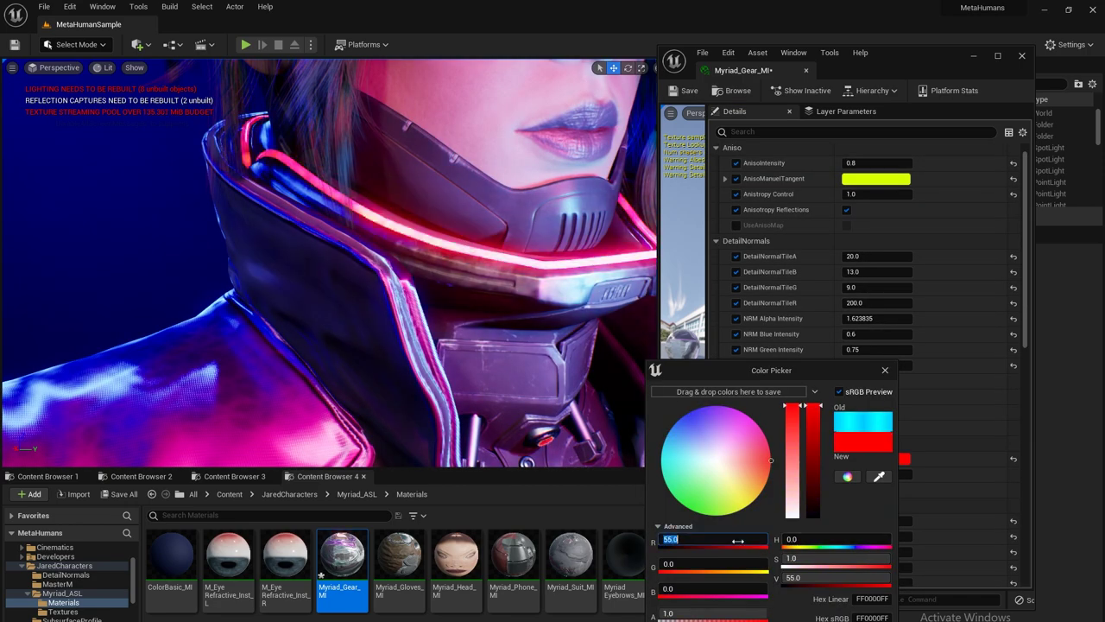
{"action": "type", "text": "55"}
{"action": "key", "text": "Return"}
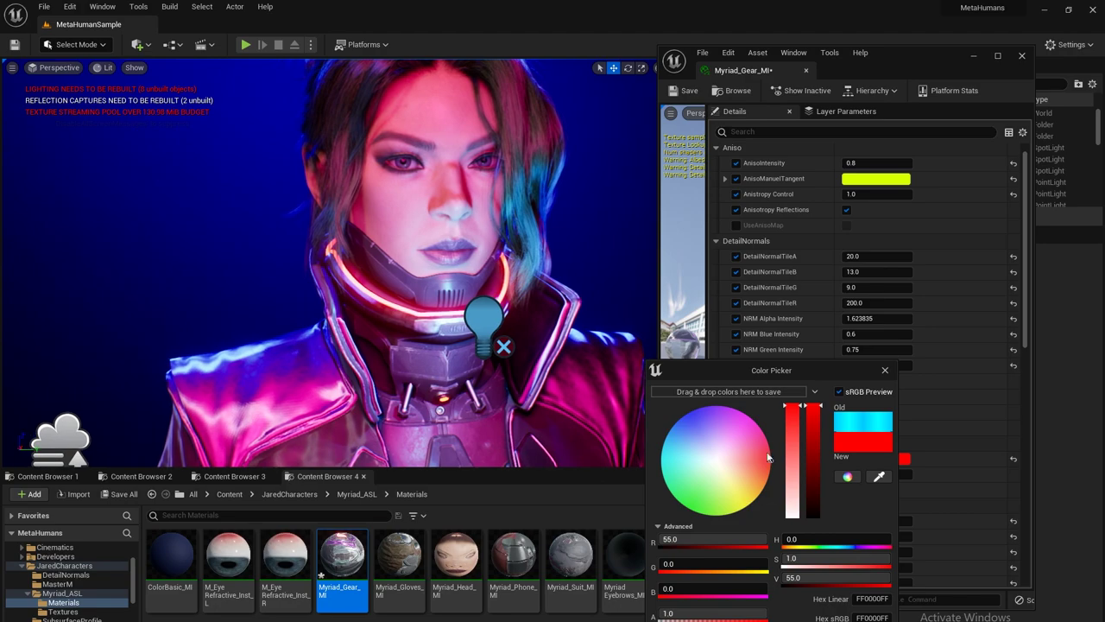
{"action": "mouse_move", "coordinate": [770, 459]}
{"action": "left_mouse_down"}
{"action": "mouse_move", "coordinate": [725, 505]}
{"action": "mouse_move", "coordinate": [668, 457]}
{"action": "mouse_move", "coordinate": [641, 476]}
{"action": "left_mouse_up"}
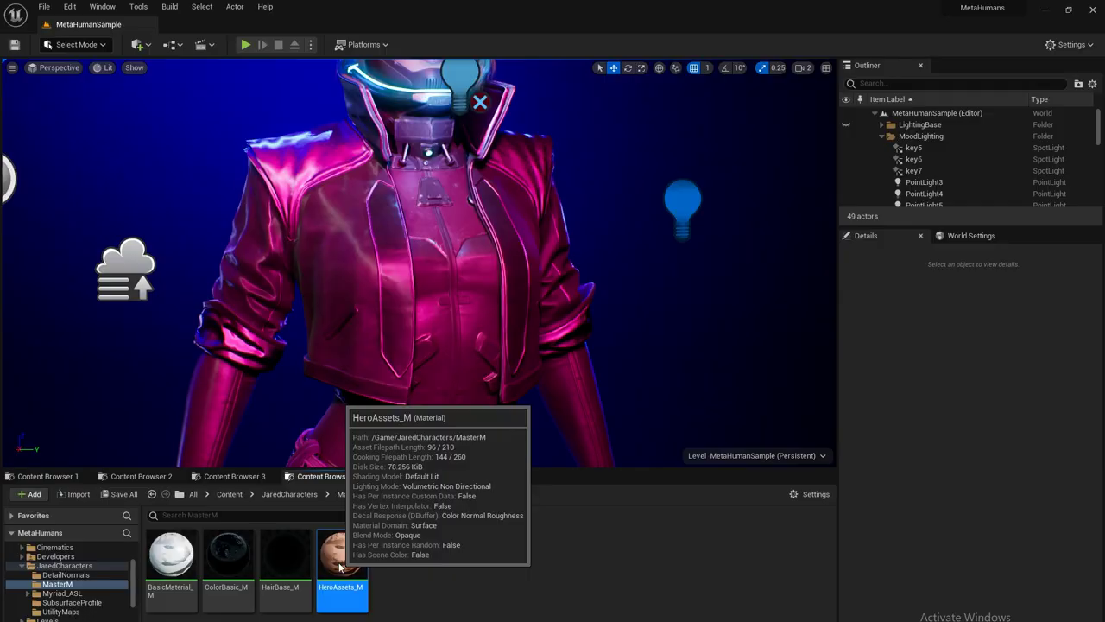
Bring up HeroAssets_M's context menu and frame the viewport in close on the character's eye.
{"action": "right_click", "coordinate": [342, 559]}
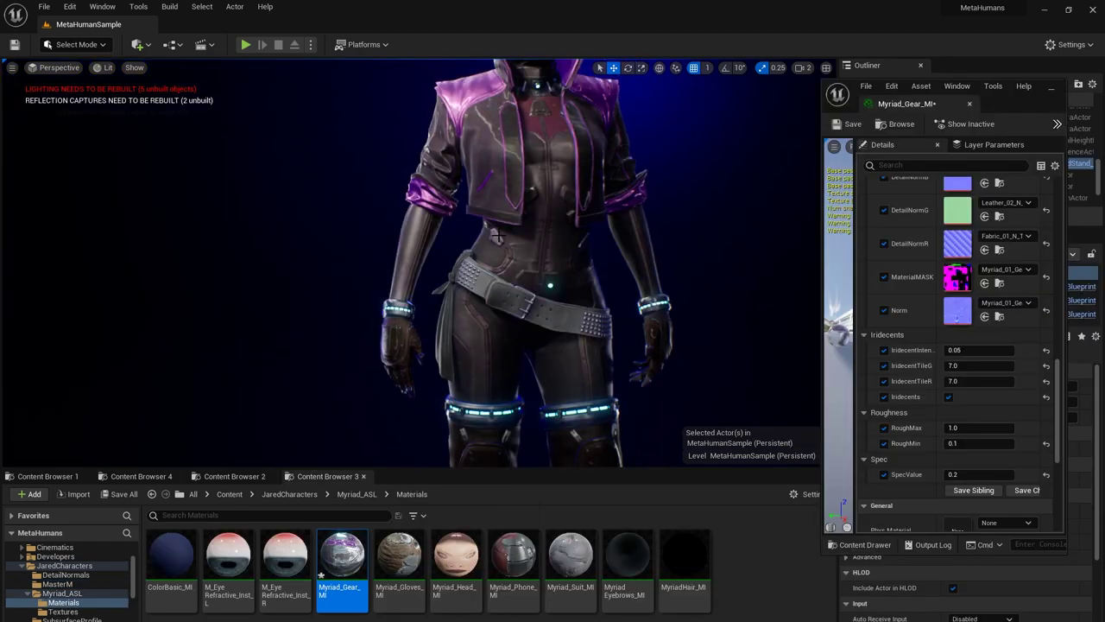
{"action": "middle_click_drag", "start_coordinate": [497, 236], "coordinate": [549, 156]}
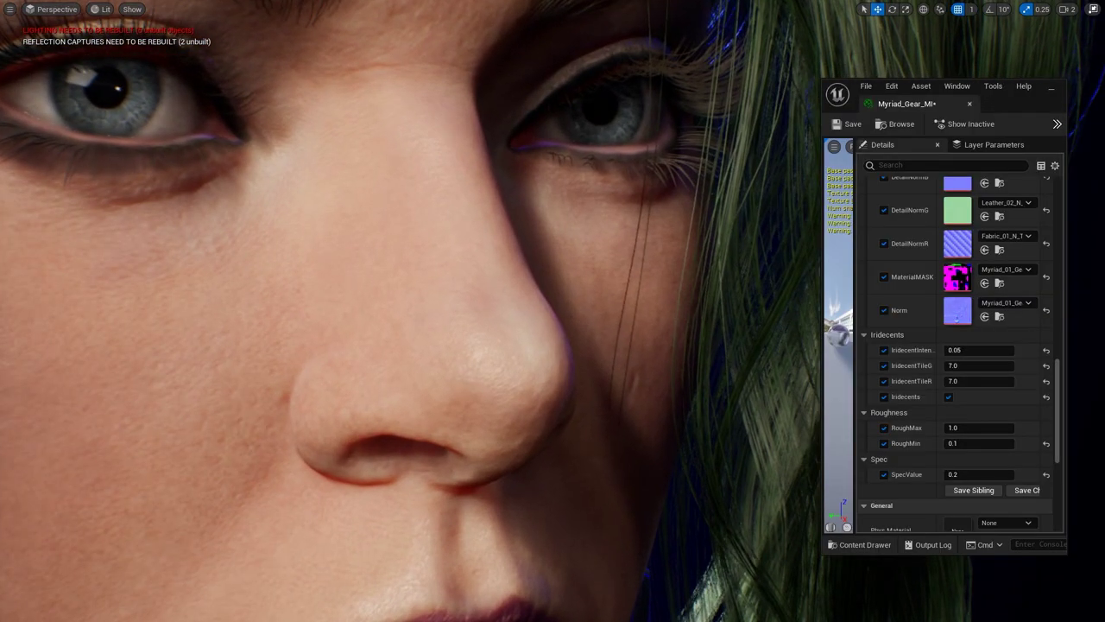
{"action": "middle_click_drag", "start_coordinate": [479, 216], "coordinate": [547, 224]}
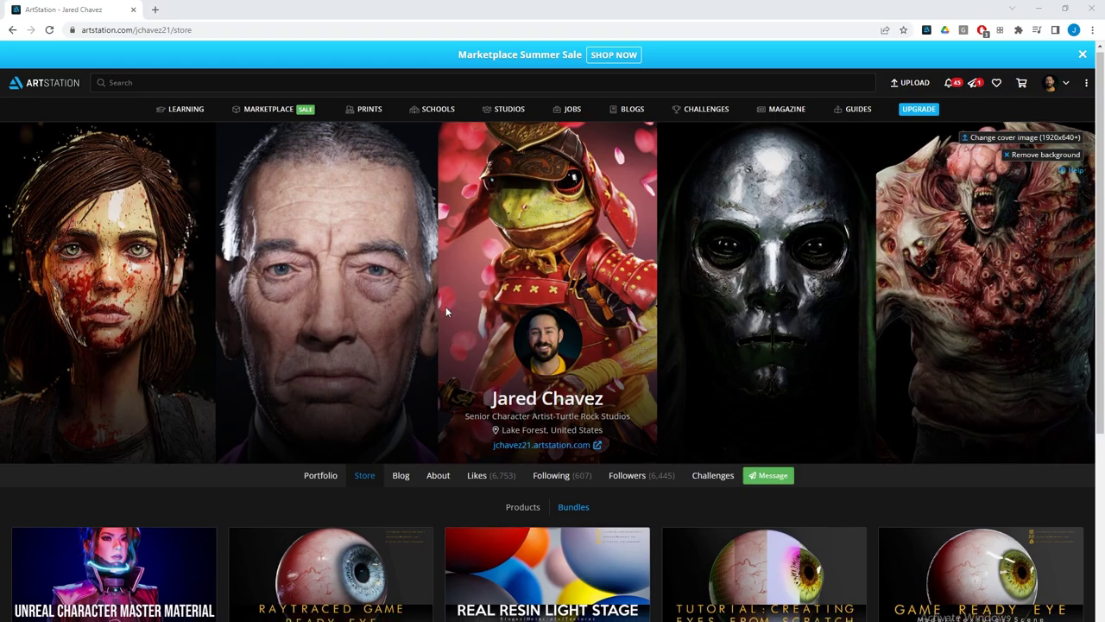
Scroll the ArtStation store and open the Unreal Master Character Material product page.
{"action": "scroll", "coordinate": [446, 308], "scroll_direction": "down", "scroll_amount": 3}
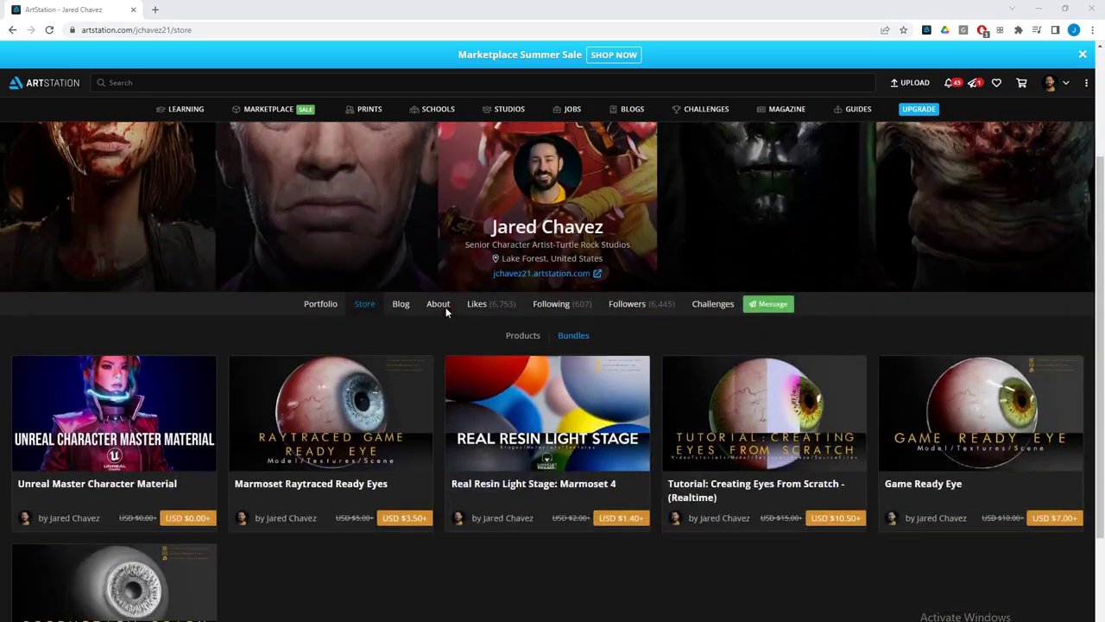
{"action": "scroll", "coordinate": [445, 312], "scroll_direction": "down", "scroll_amount": 2}
{"action": "scroll", "coordinate": [439, 308], "scroll_direction": "down", "scroll_amount": 1}
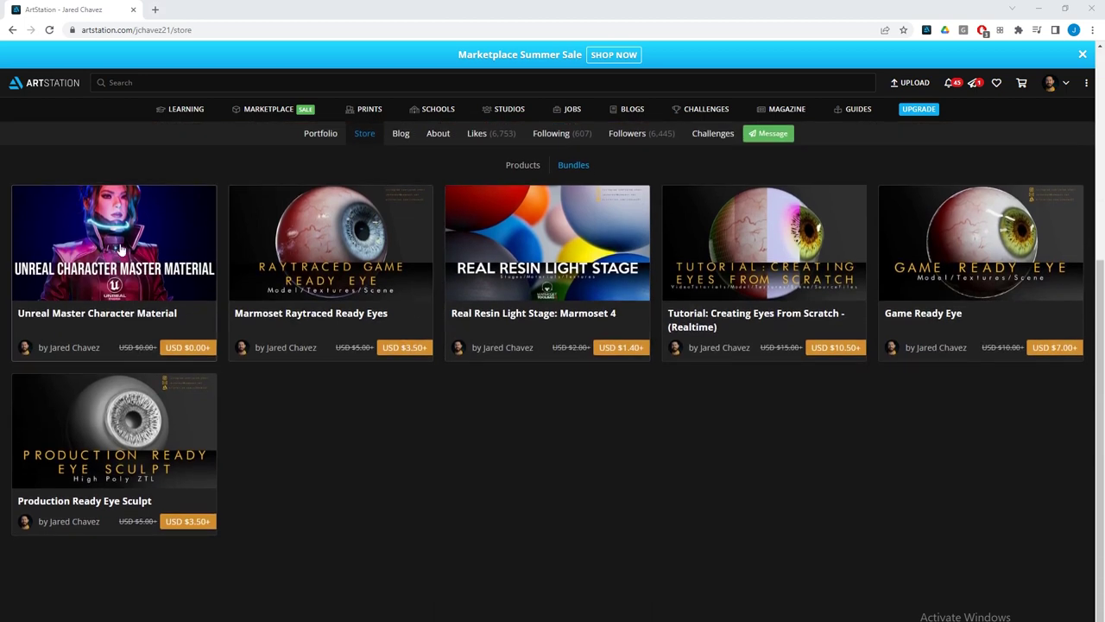
{"action": "left_click", "coordinate": [87, 316]}
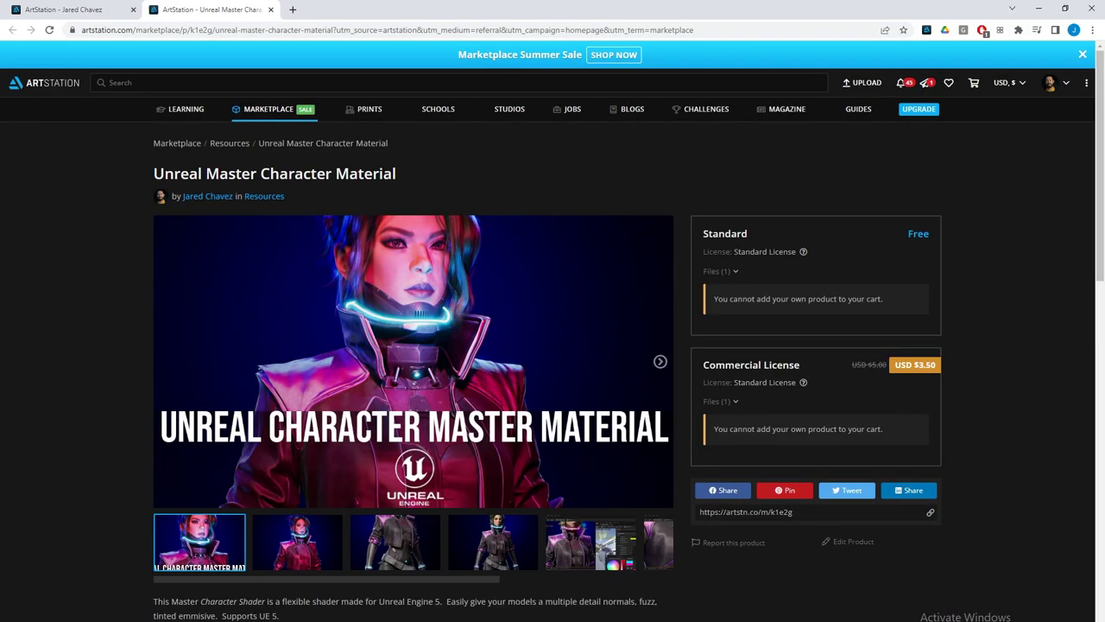
{"action": "scroll", "coordinate": [562, 346], "scroll_direction": "down", "scroll_amount": 1}
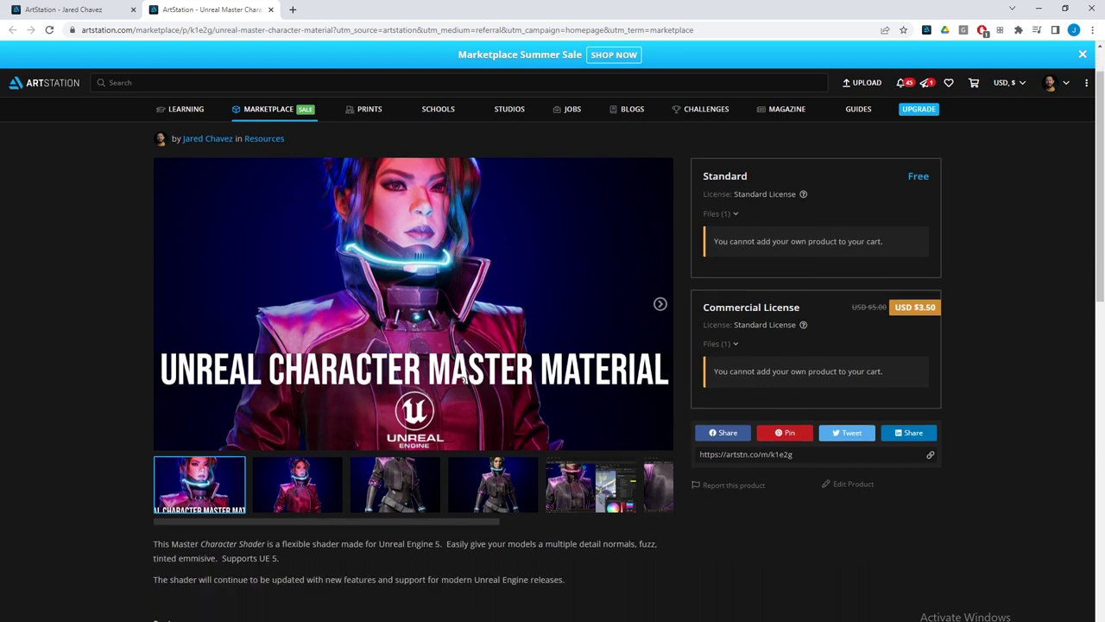
Step through every gallery picture to the last, then return to the first.
{"action": "left_click", "coordinate": [660, 305]}
{"action": "left_click", "coordinate": [661, 305]}
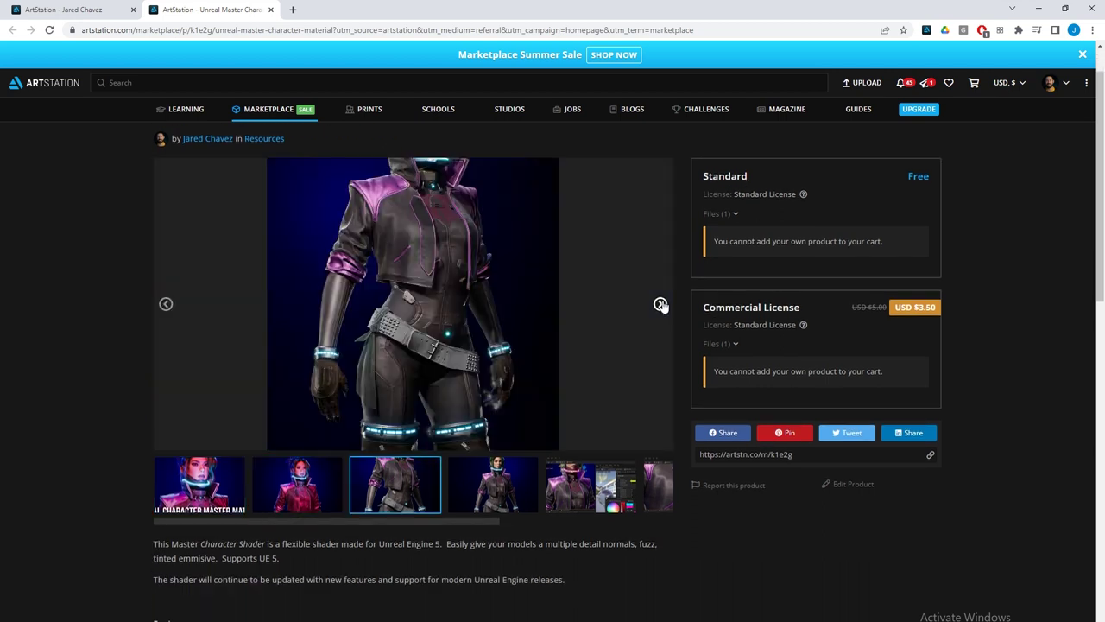
{"action": "left_click", "coordinate": [660, 305]}
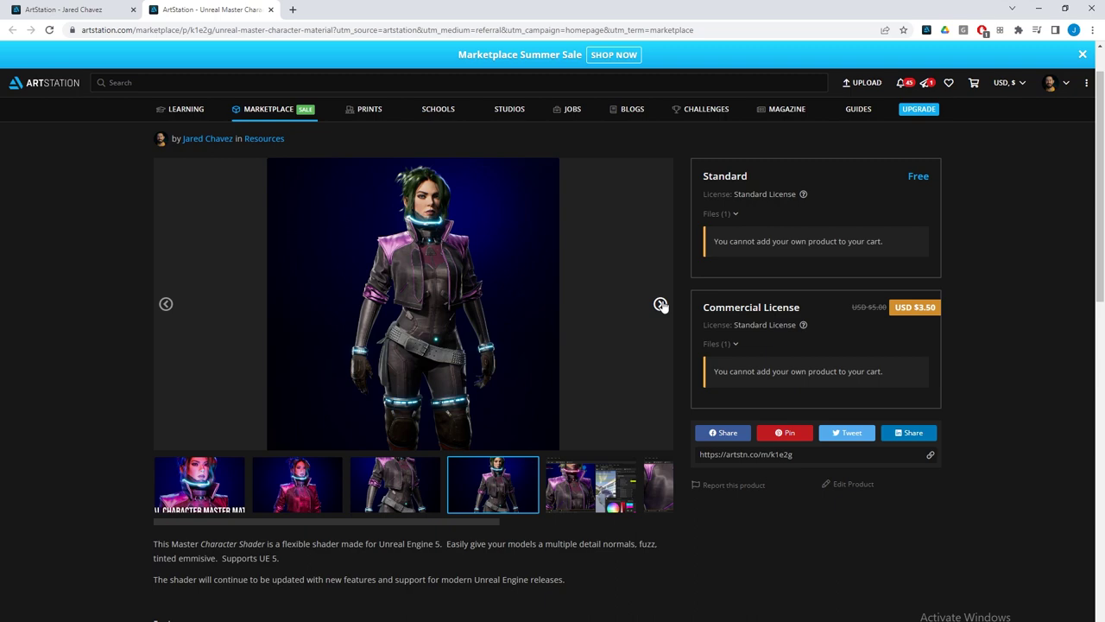
{"action": "left_click", "coordinate": [661, 306]}
{"action": "left_click", "coordinate": [660, 306]}
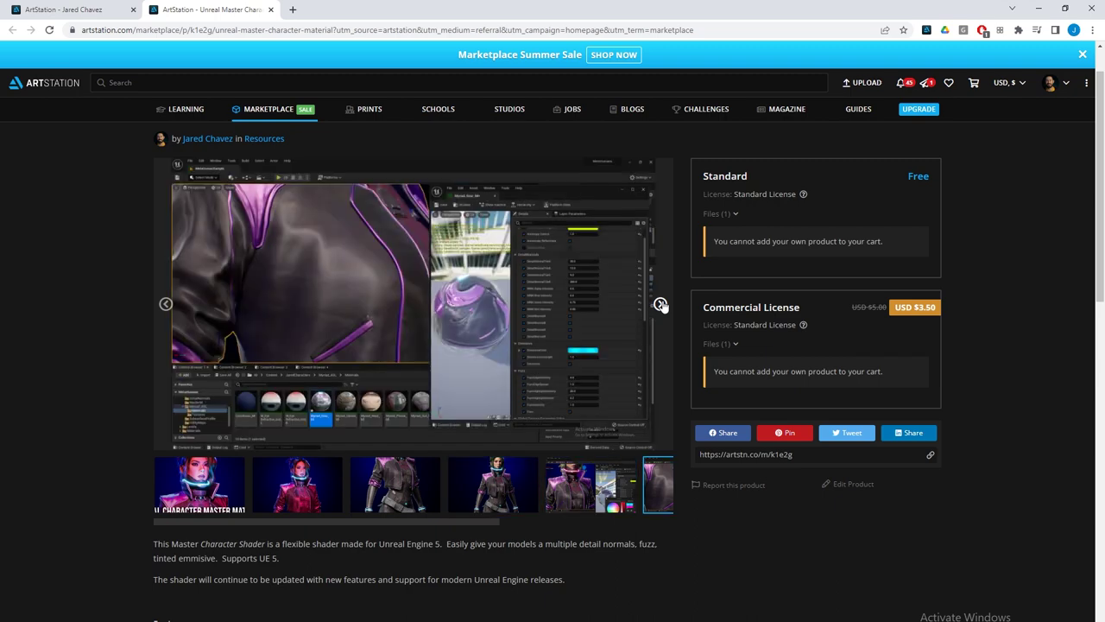
{"action": "left_click", "coordinate": [660, 305]}
{"action": "scroll", "coordinate": [661, 303], "scroll_direction": "up", "scroll_amount": 1}
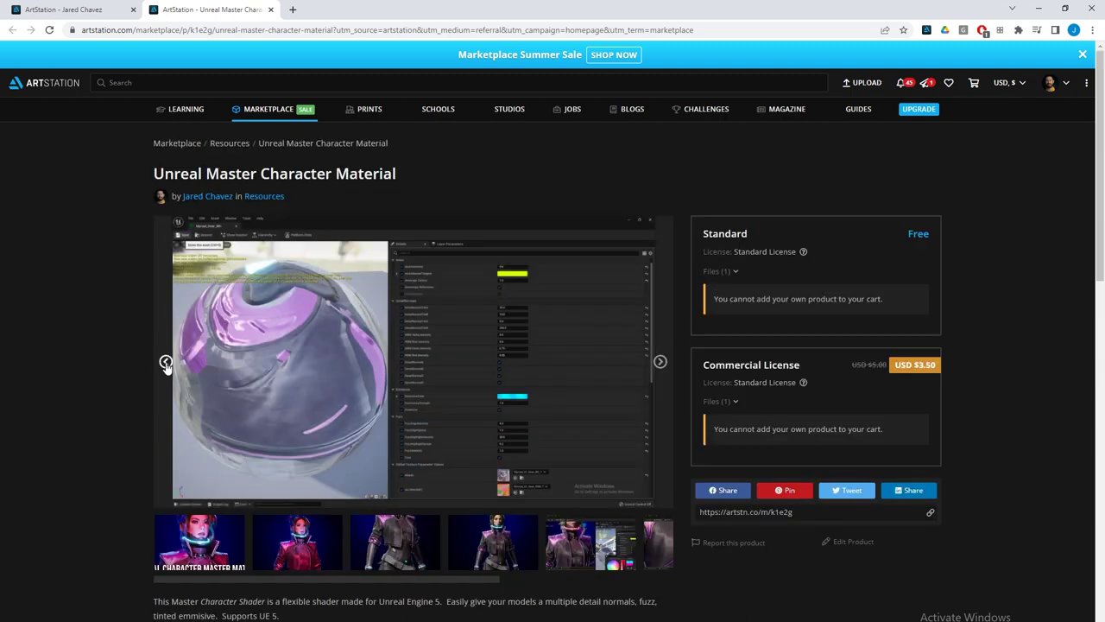
{"action": "left_click", "coordinate": [197, 555]}
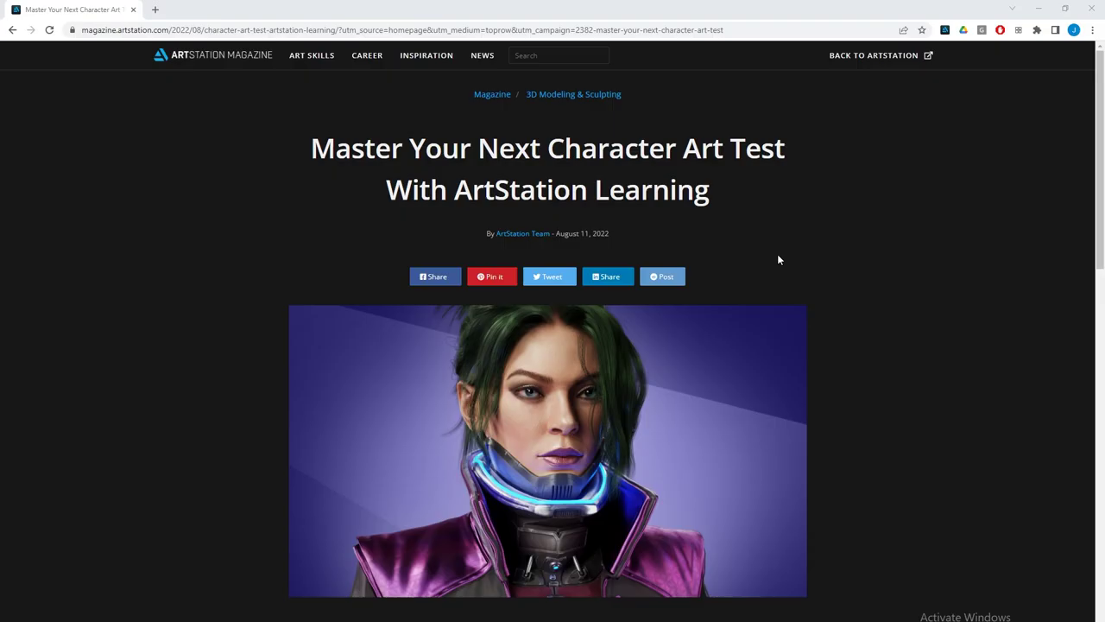
Scroll down the character art test article to its practical skills section.
{"action": "scroll", "coordinate": [777, 259], "scroll_direction": "down", "scroll_amount": 3}
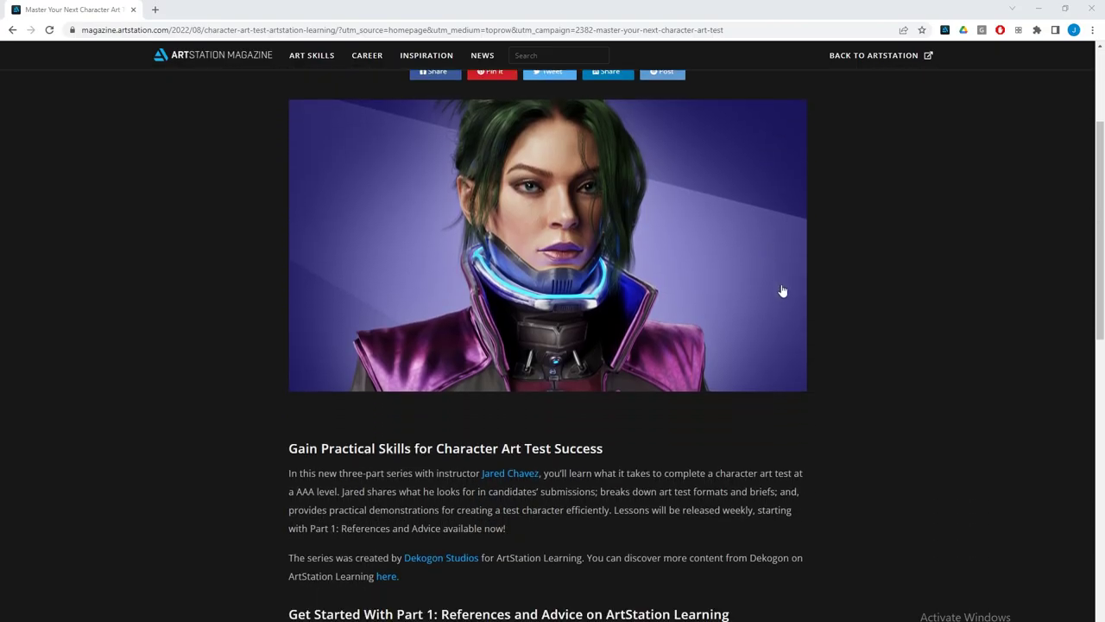
{"action": "scroll", "coordinate": [782, 291], "scroll_direction": "down", "scroll_amount": 2}
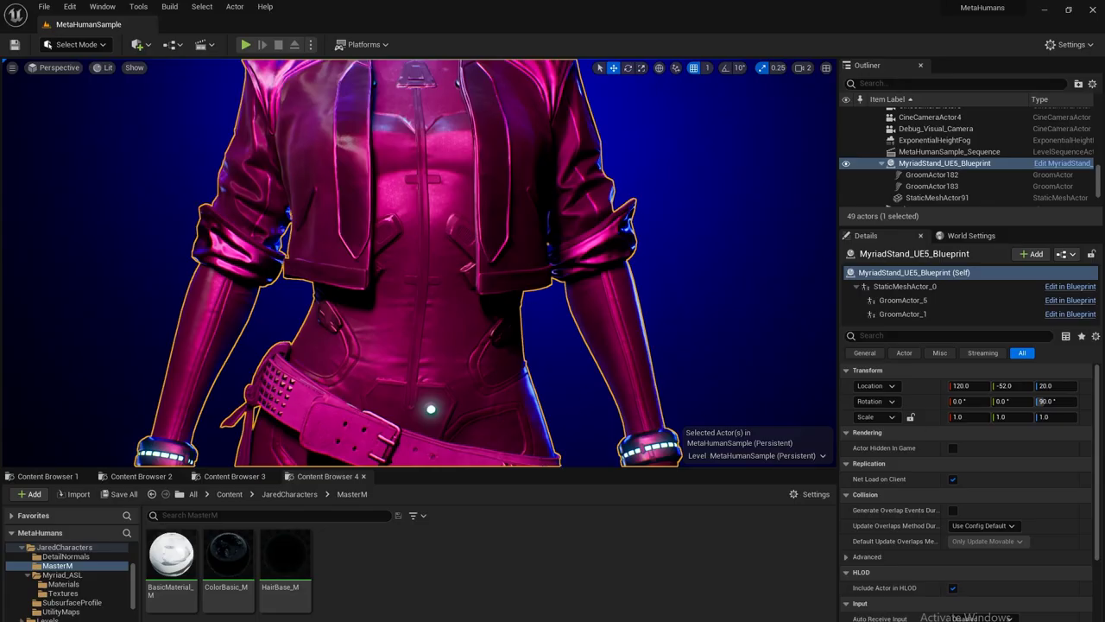
Create a material named HeroAssets_M in MasterM and apply it to the character.
{"action": "right_click", "coordinate": [363, 562]}
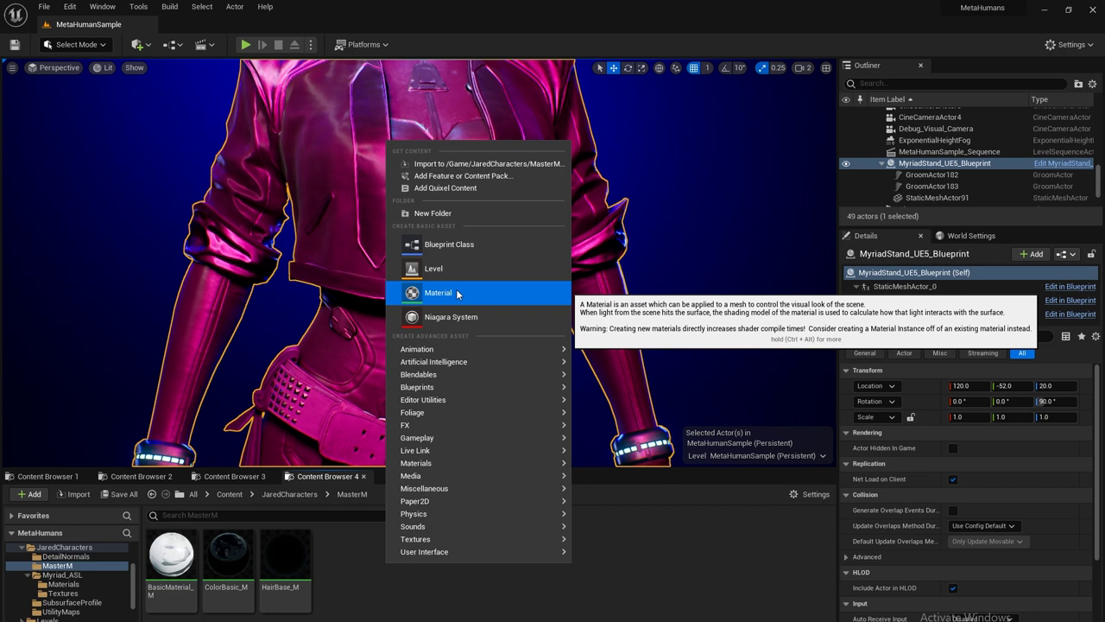
{"action": "left_click", "coordinate": [361, 538]}
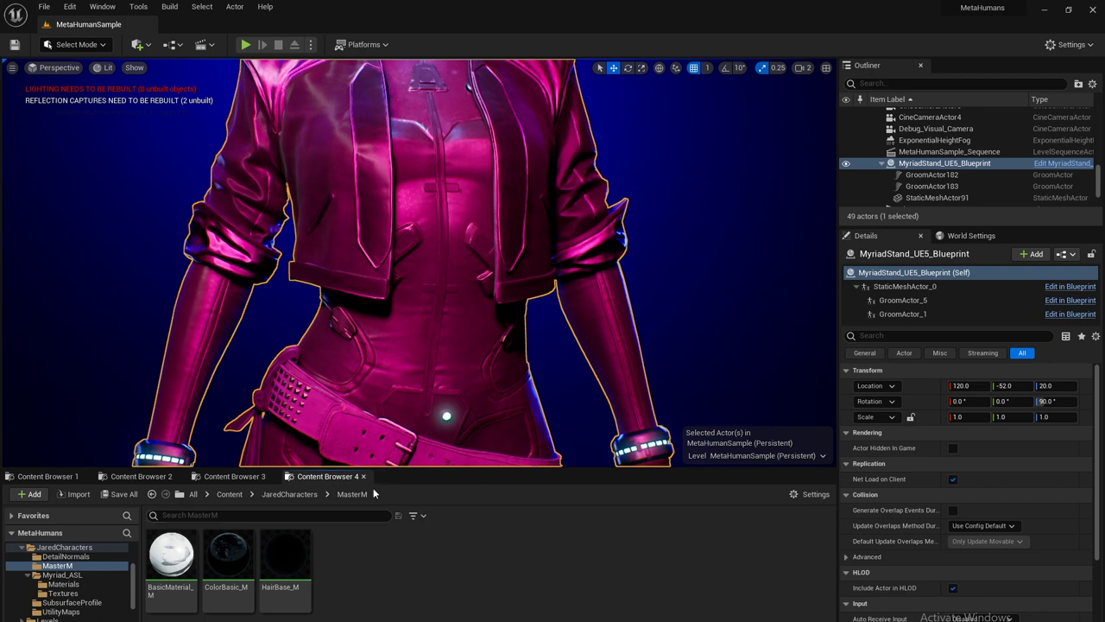
{"action": "right_click", "coordinate": [365, 562]}
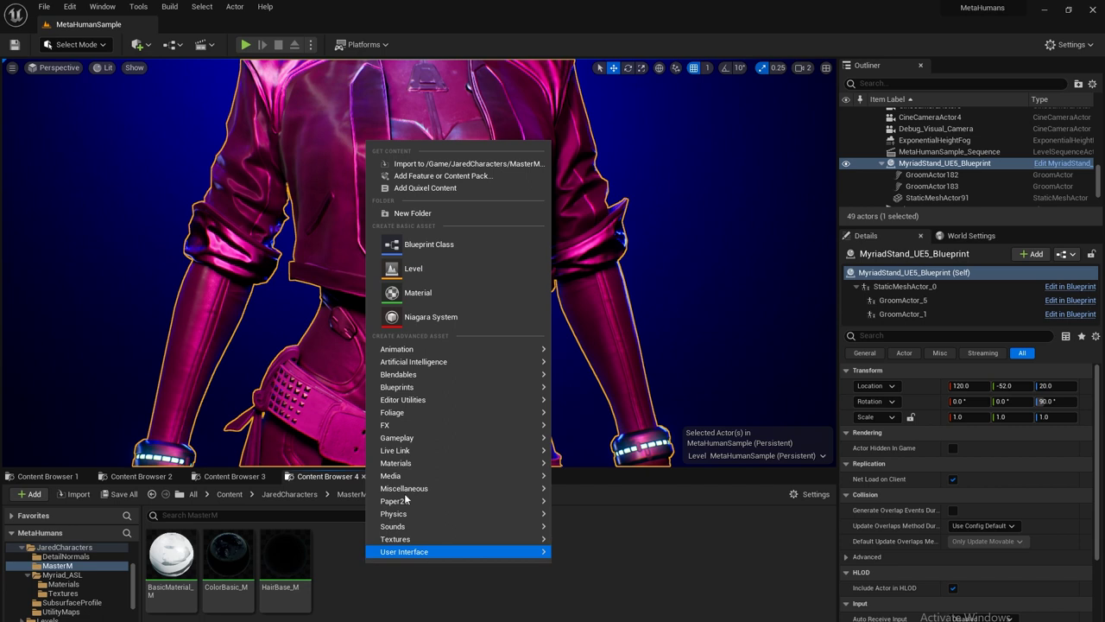
{"action": "left_click", "coordinate": [421, 292]}
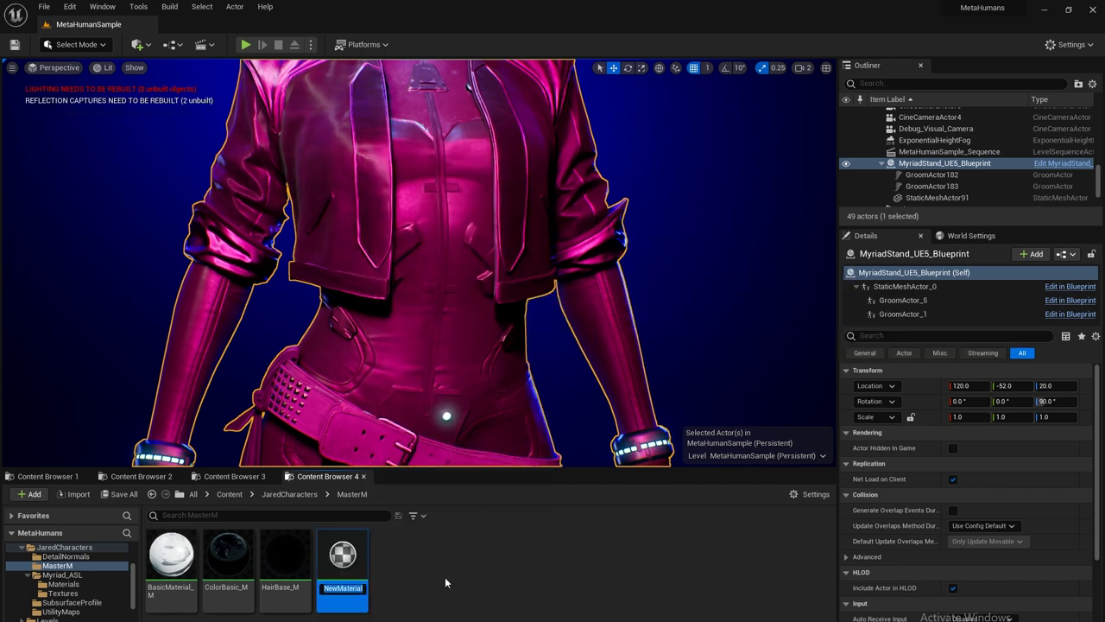
{"action": "type", "text": "HeroA"}
{"action": "type", "text": "sse"}
{"action": "type", "text": "ts_M"}
{"action": "key", "text": "Return"}
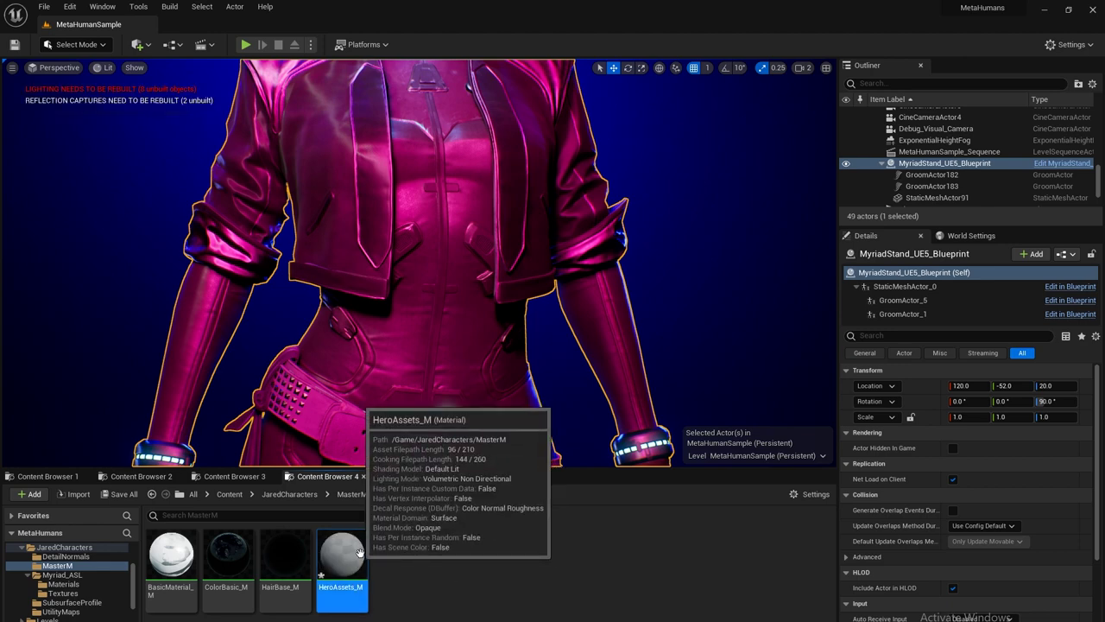
{"action": "left_click_drag", "start_coordinate": [359, 553], "coordinate": [446, 416]}
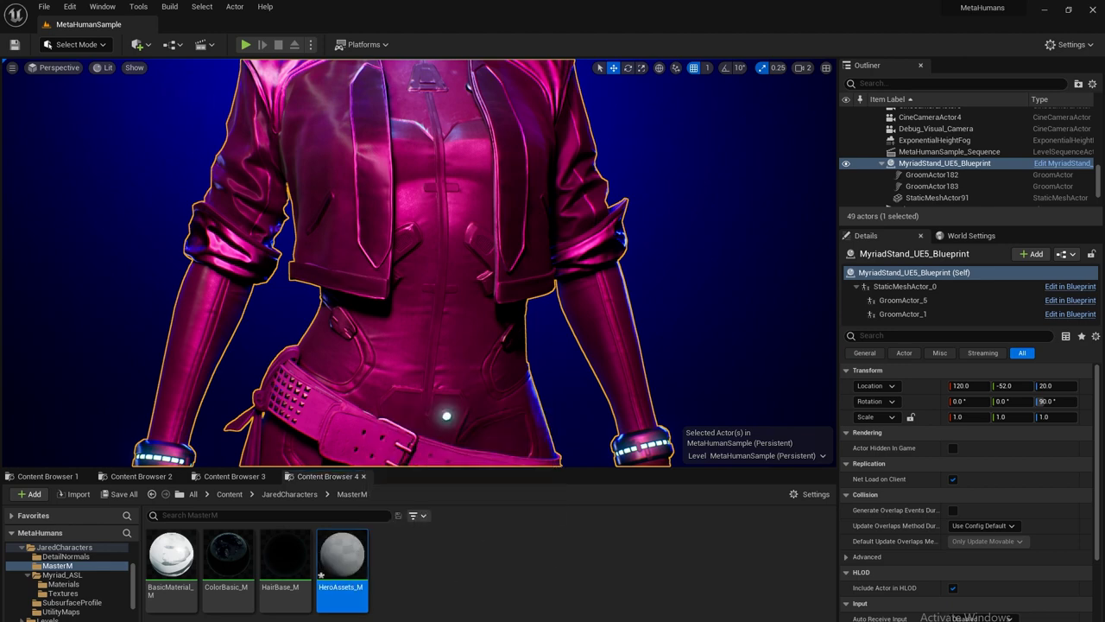
Open HeroAssets_M and add a Constant node with value 0.4.
{"action": "double_click", "coordinate": [446, 416]}
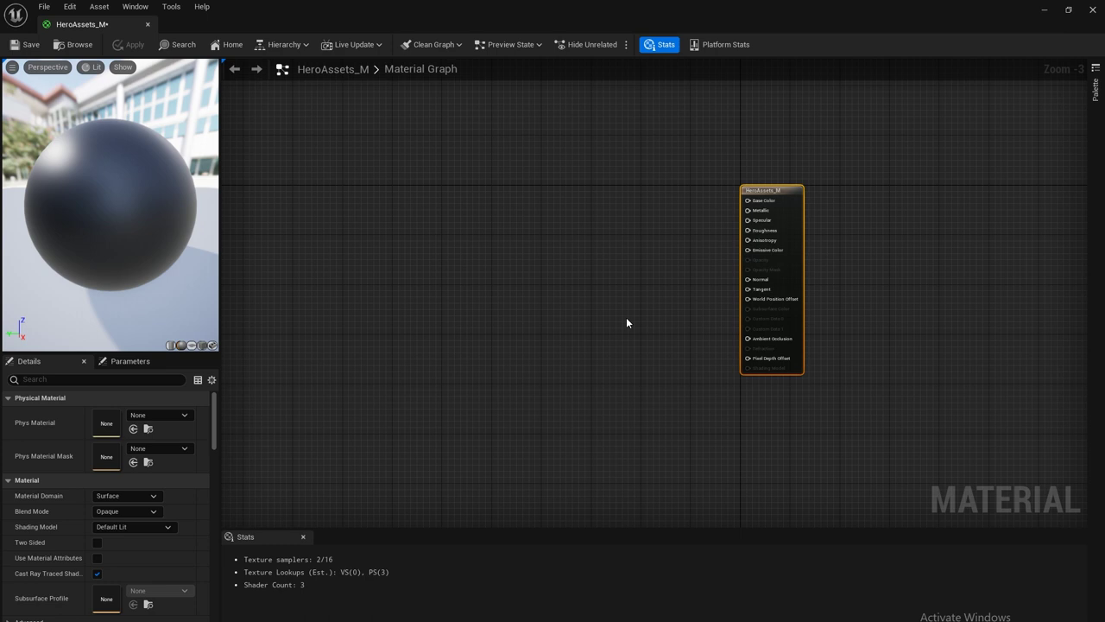
{"action": "right_click", "coordinate": [523, 224]}
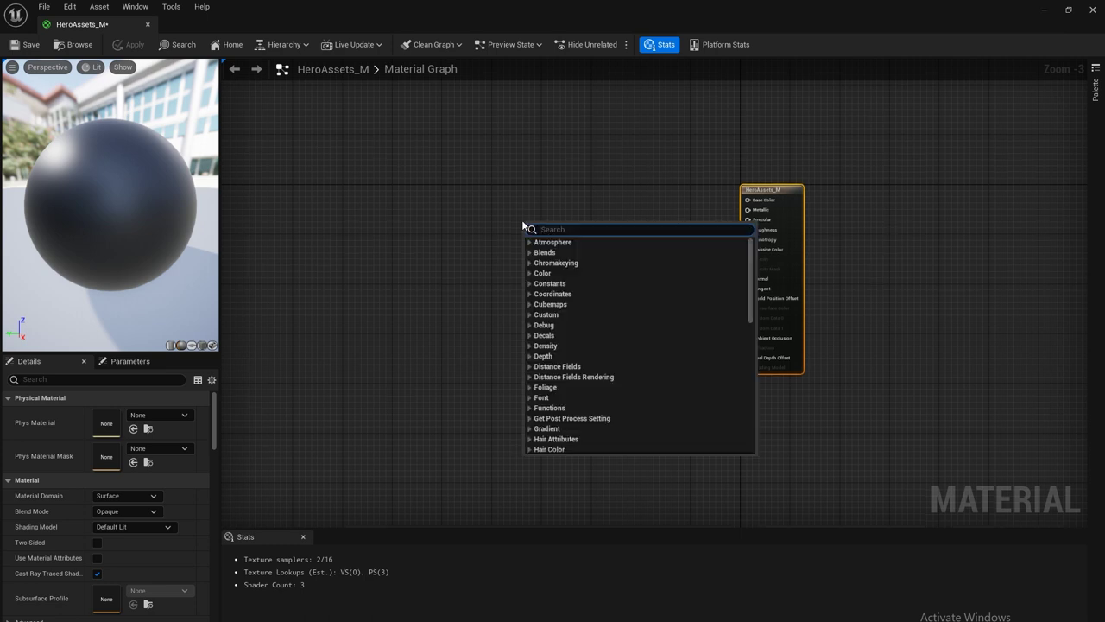
{"action": "type", "text": "const"}
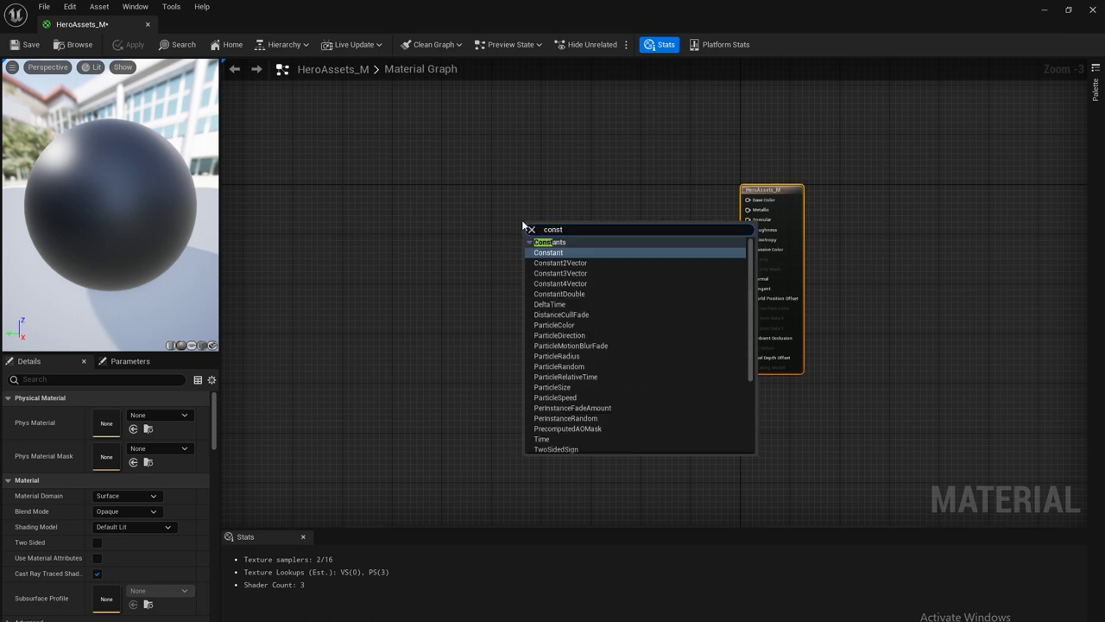
{"action": "key", "text": "Return"}
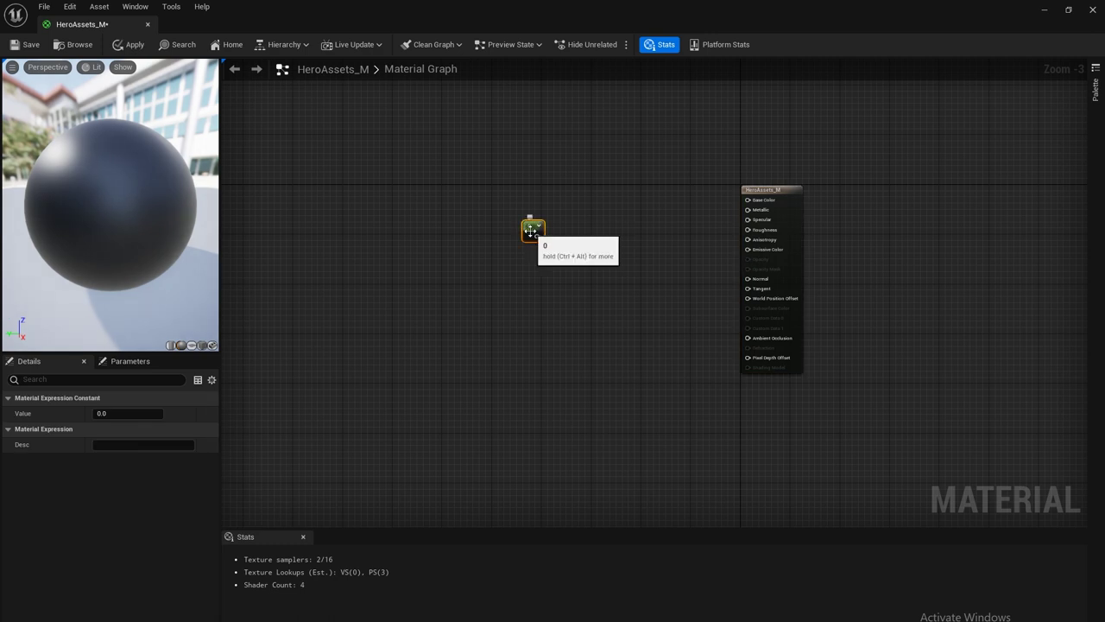
{"action": "left_click", "coordinate": [135, 414]}
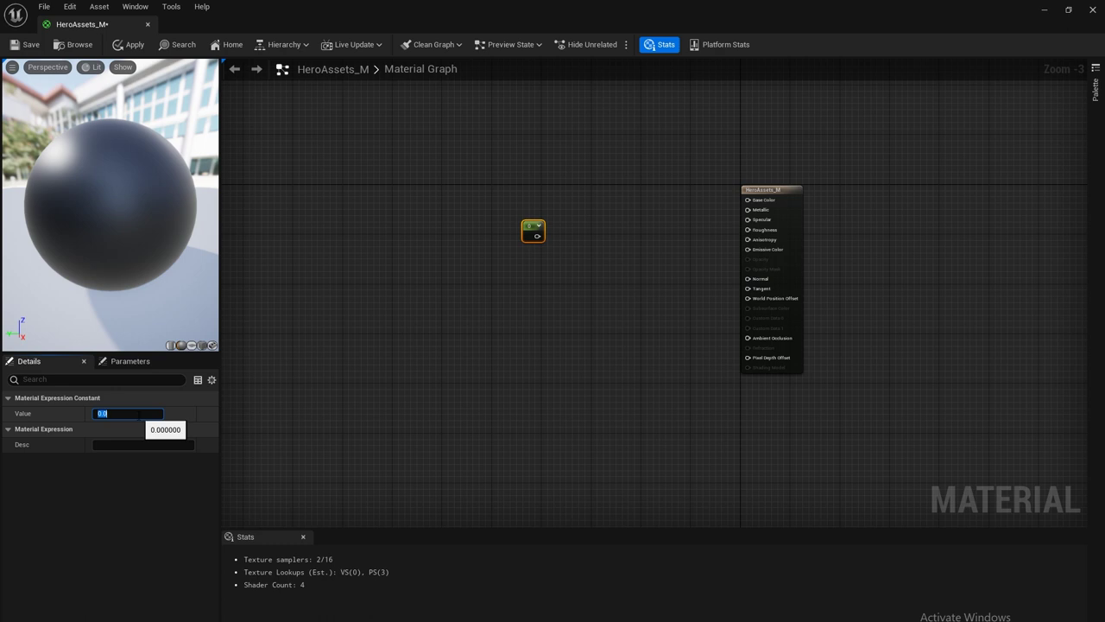
{"action": "type", "text": ".4"}
{"action": "key", "text": "Return"}
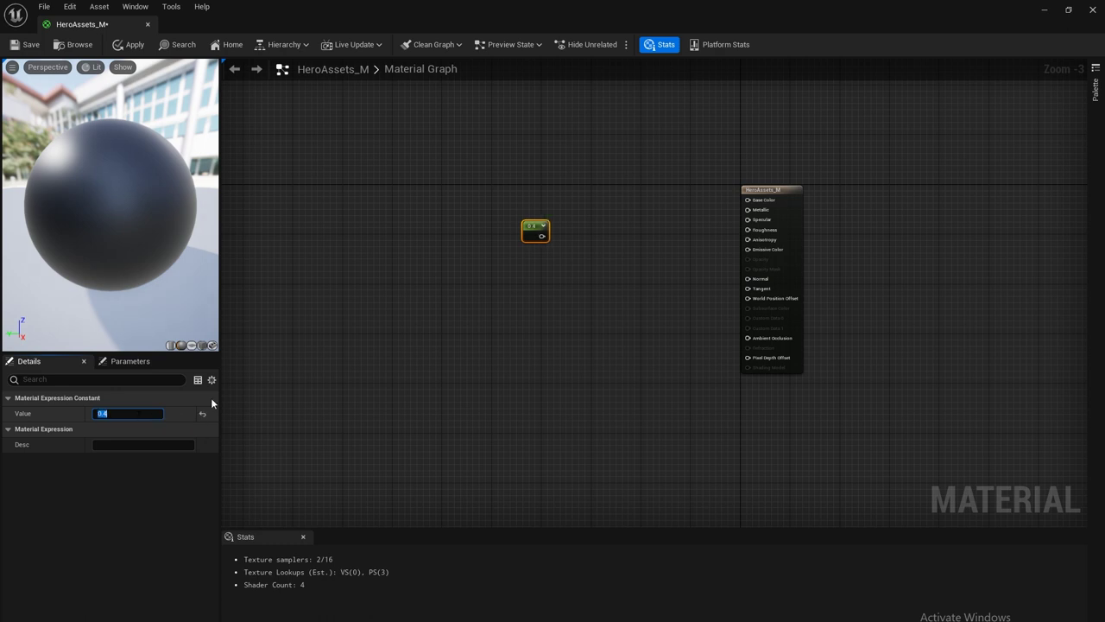
Convert the 0.4 constant to a scalar parameter SpecValue wired into Specular.
{"action": "right_click", "coordinate": [533, 230]}
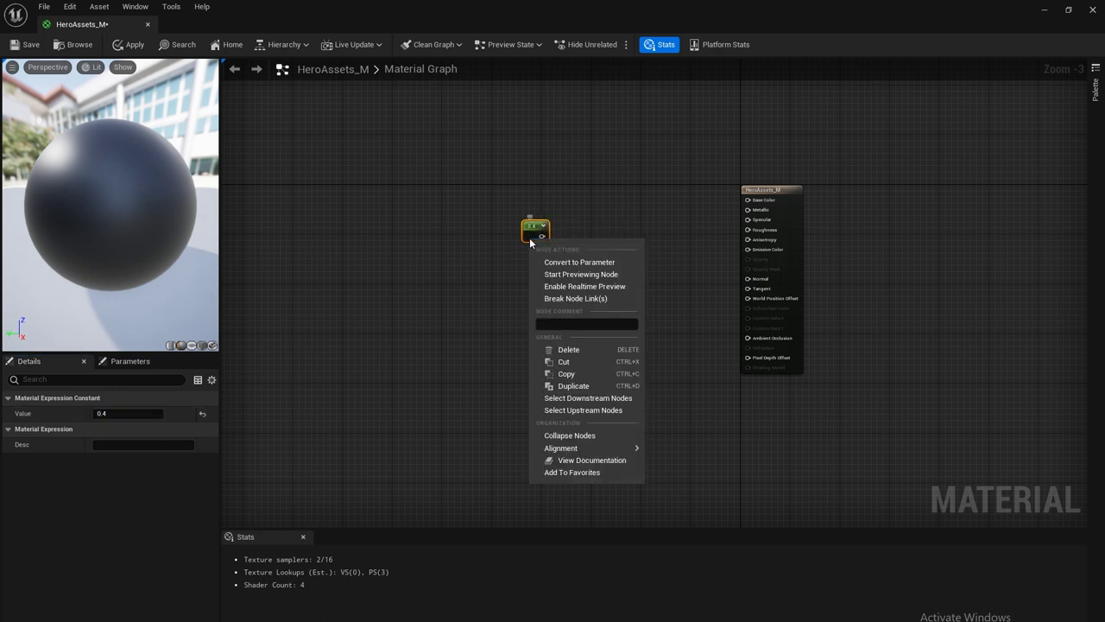
{"action": "left_click", "coordinate": [571, 262]}
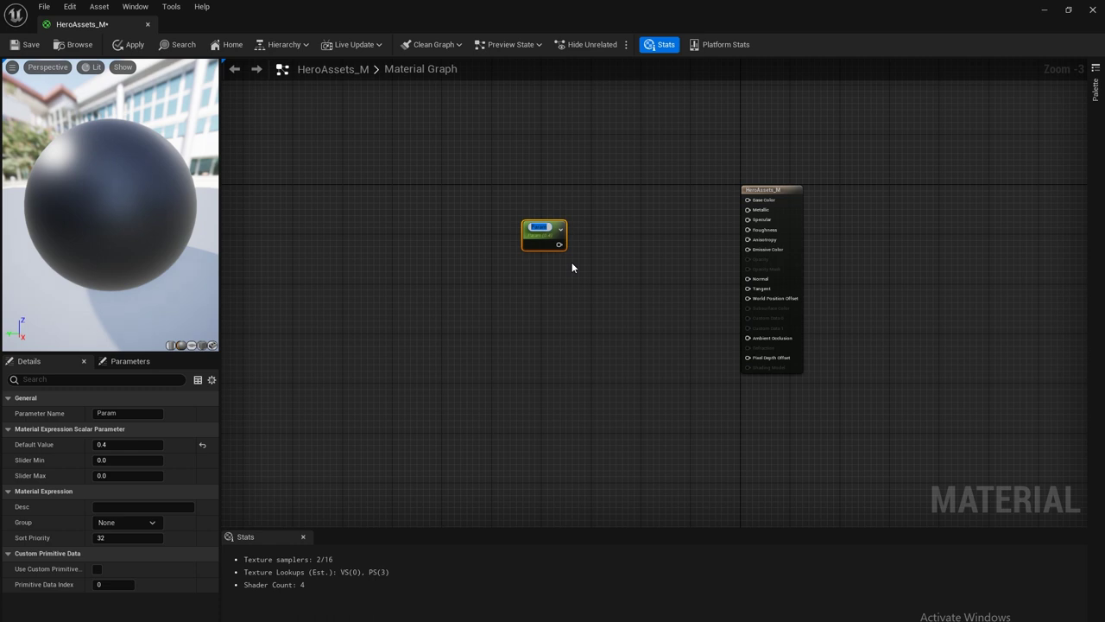
{"action": "type", "text": "SpecValue"}
{"action": "key", "text": "Return"}
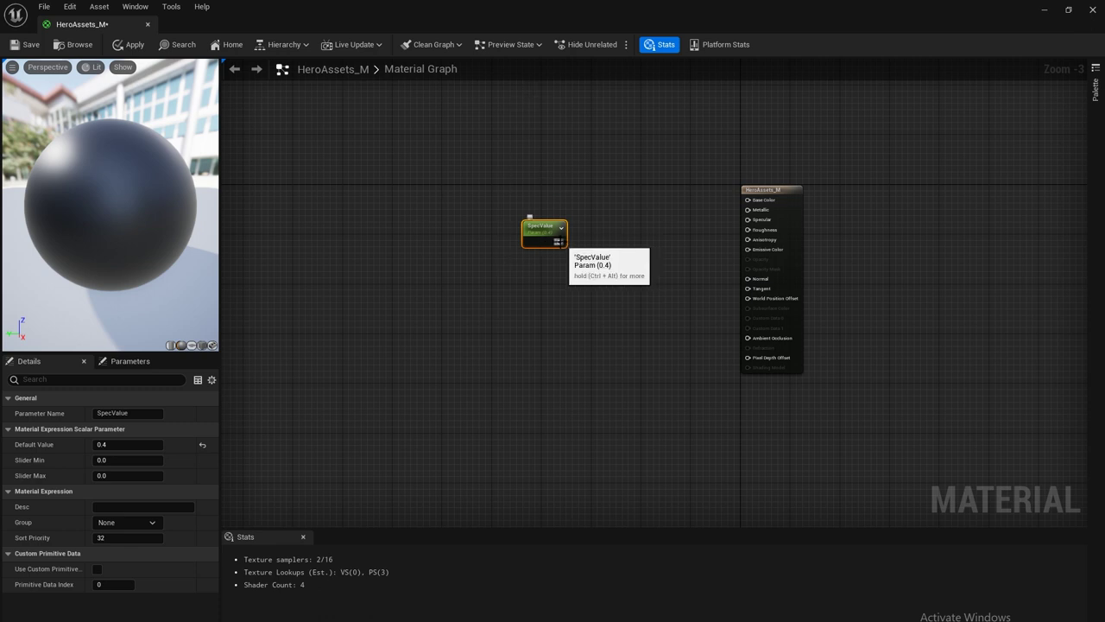
{"action": "left_click_drag", "start_coordinate": [559, 242], "coordinate": [744, 217]}
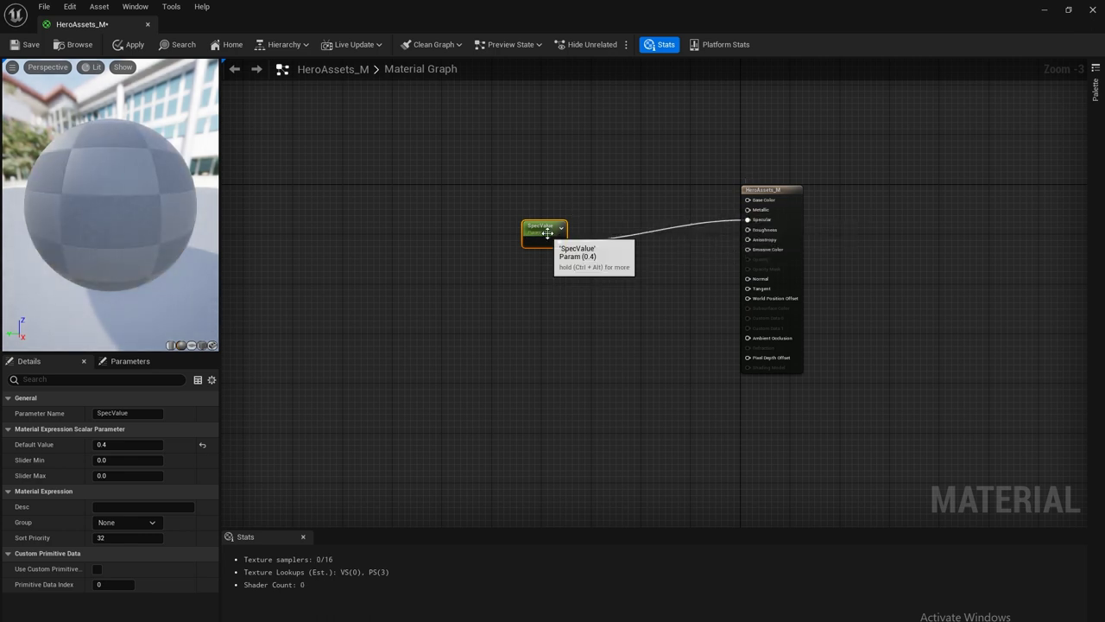
{"action": "left_click_drag", "start_coordinate": [528, 225], "coordinate": [517, 208]}
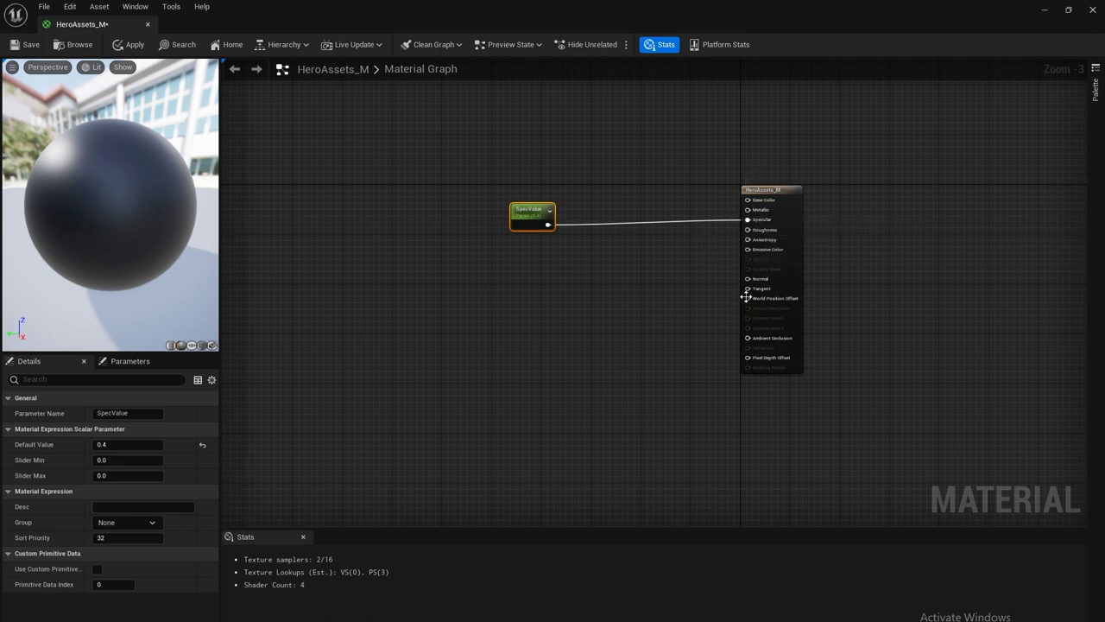
{"action": "left_click", "coordinate": [522, 149]}
{"action": "right_click_drag", "start_coordinate": [522, 148], "coordinate": [652, 226]}
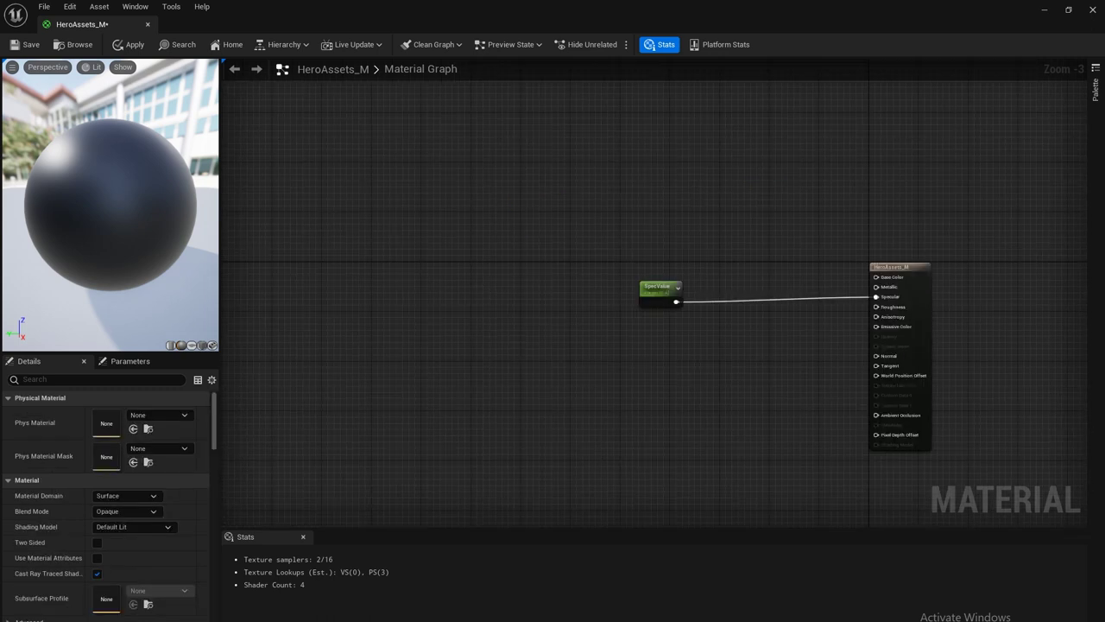
Add a Texture Sample node and assign the gear texture to it.
{"action": "right_click", "coordinate": [558, 233]}
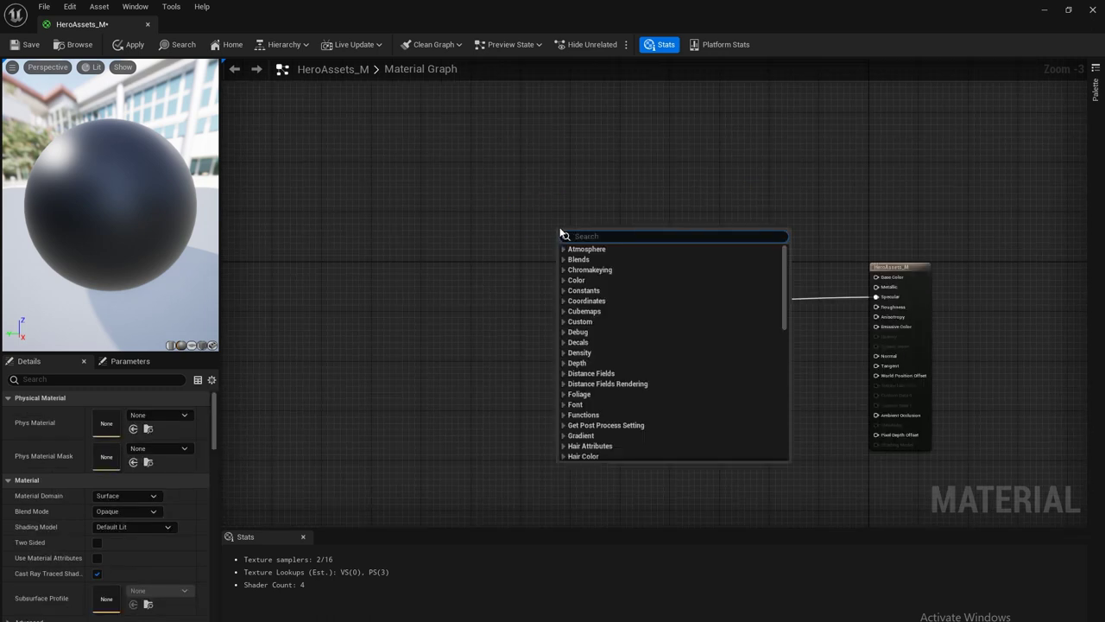
{"action": "type", "text": "texture"}
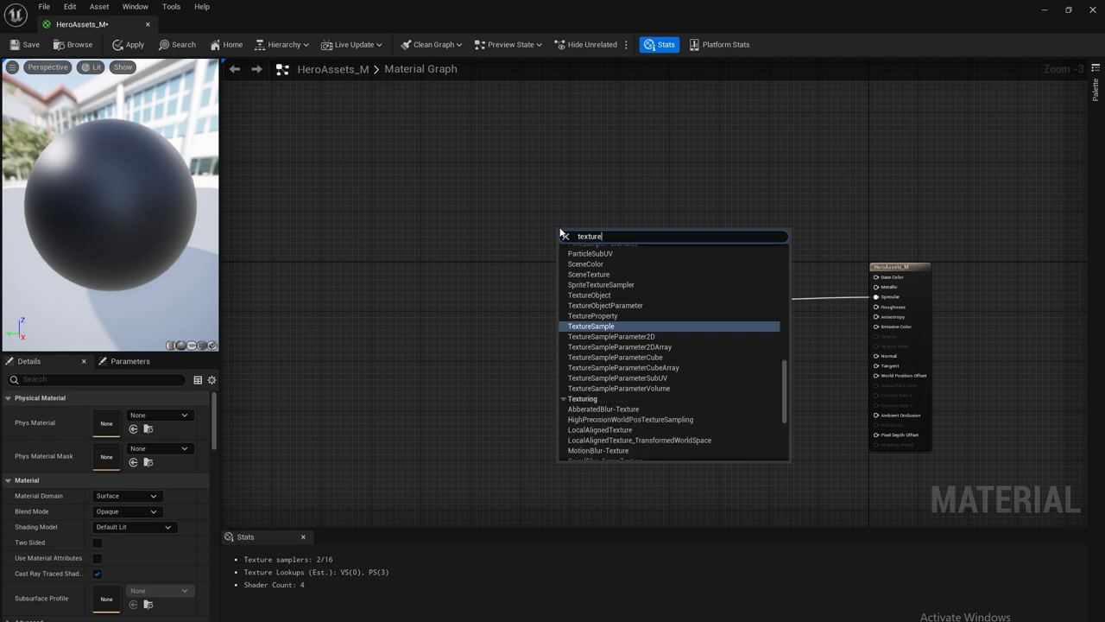
{"action": "key", "text": "Return"}
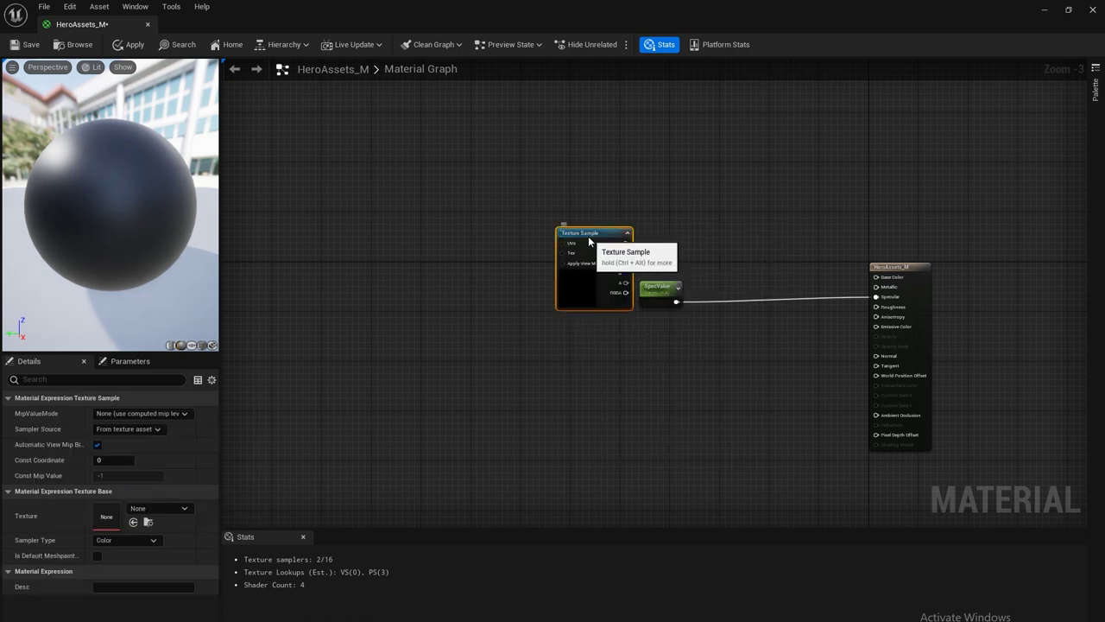
{"action": "left_click_drag", "start_coordinate": [588, 241], "coordinate": [573, 214]}
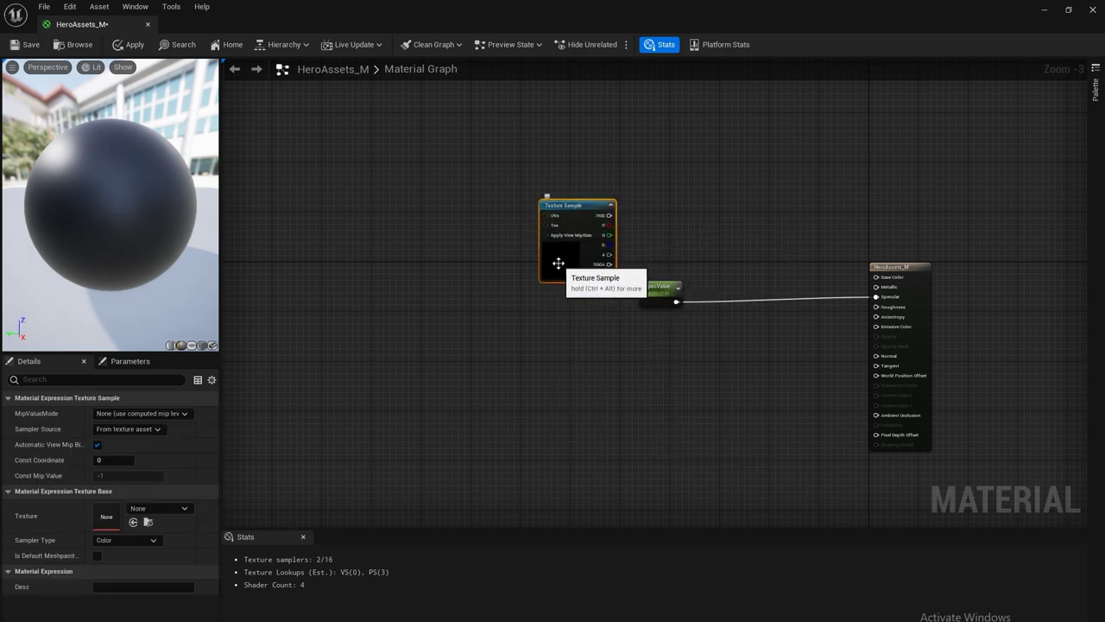
{"action": "left_click", "coordinate": [159, 509]}
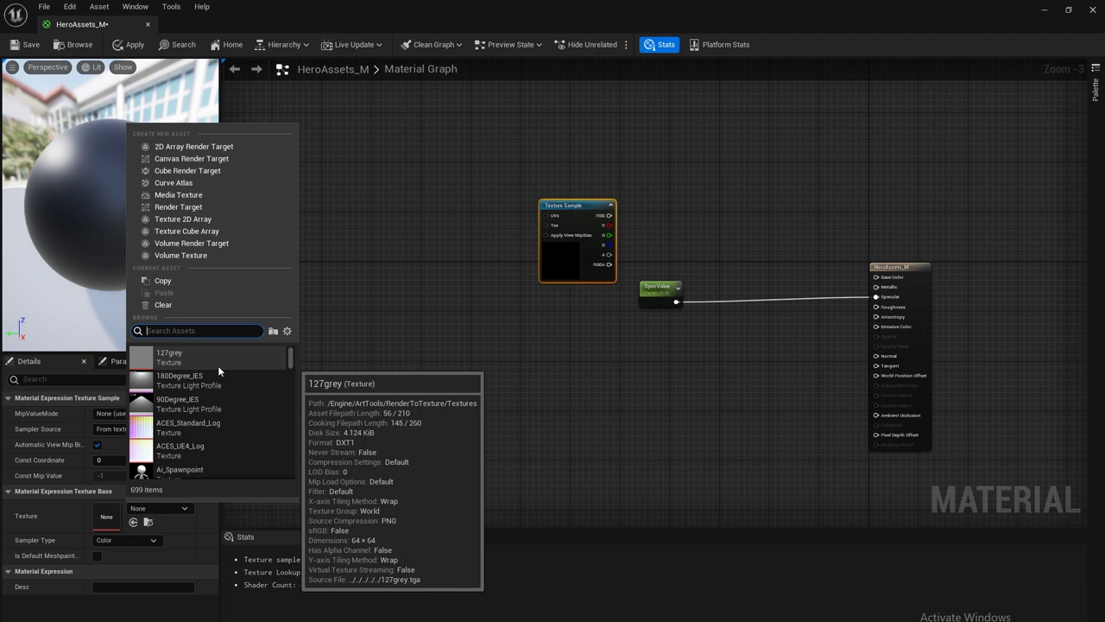
{"action": "left_click", "coordinate": [218, 366]}
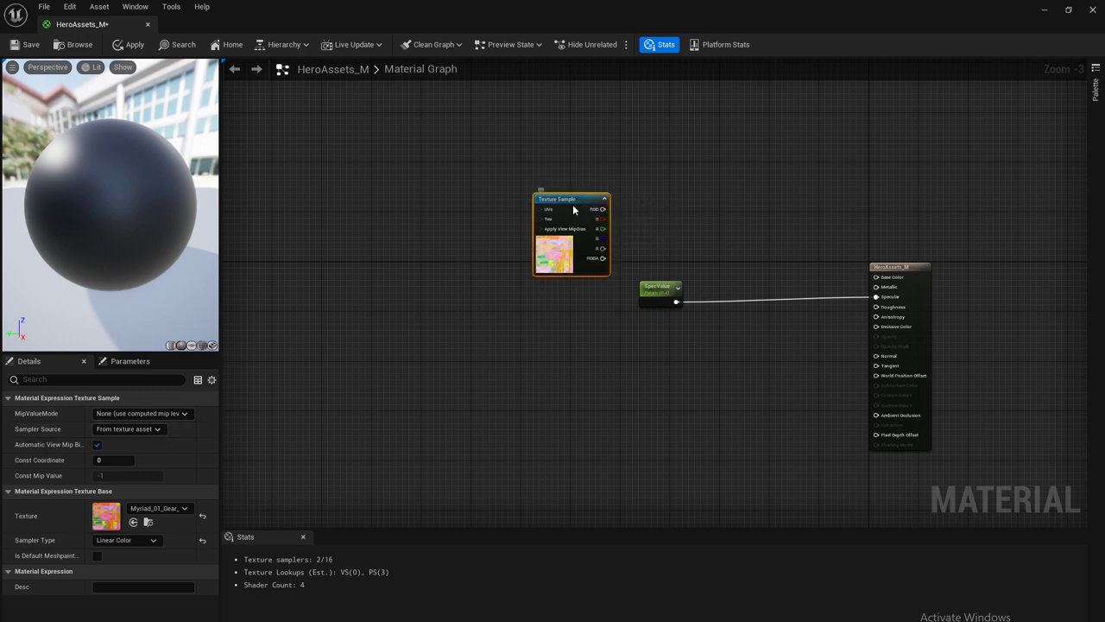
Convert the texture sample into a parameter named AO/RGH/MET.
{"action": "right_click", "coordinate": [573, 209]}
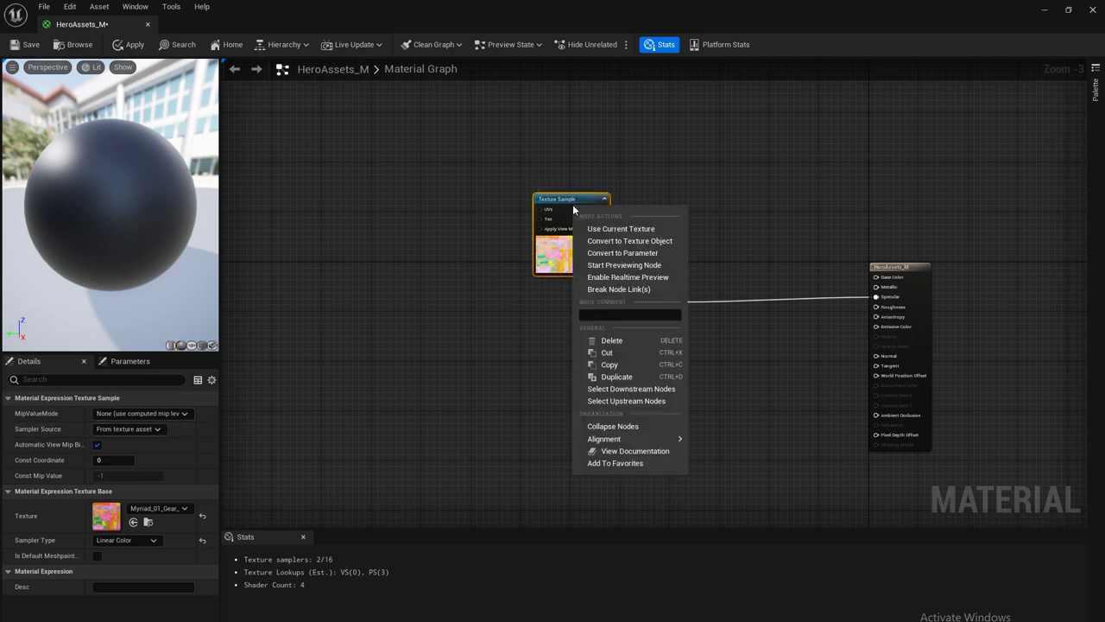
{"action": "left_click", "coordinate": [617, 252]}
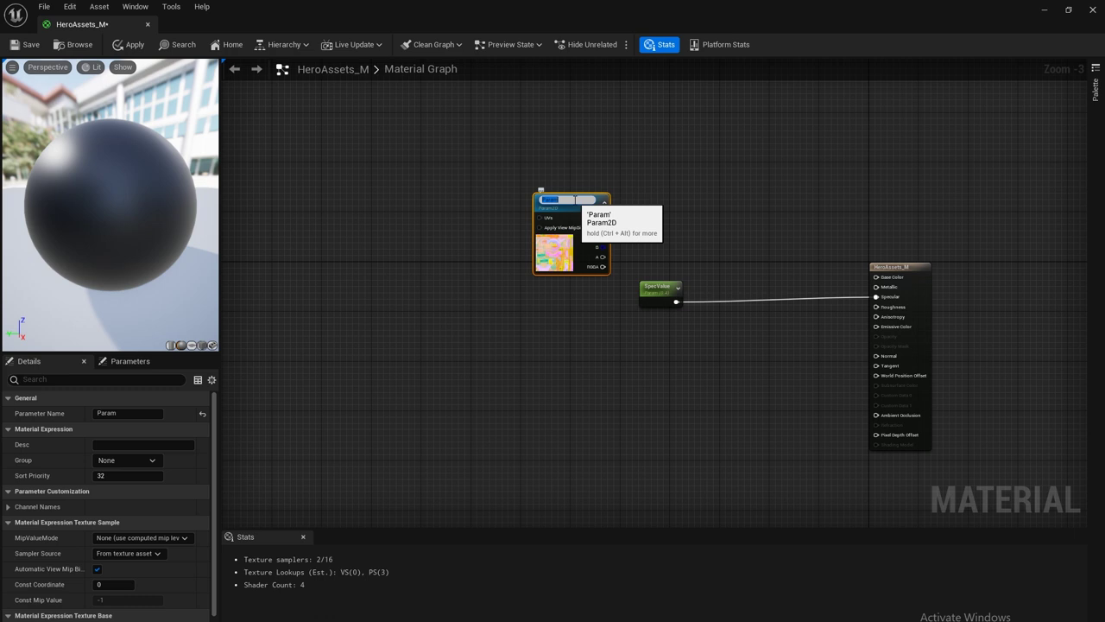
{"action": "type", "text": "AO/RGH/ME"}
{"action": "type", "text": "T"}
{"action": "key", "text": "Return"}
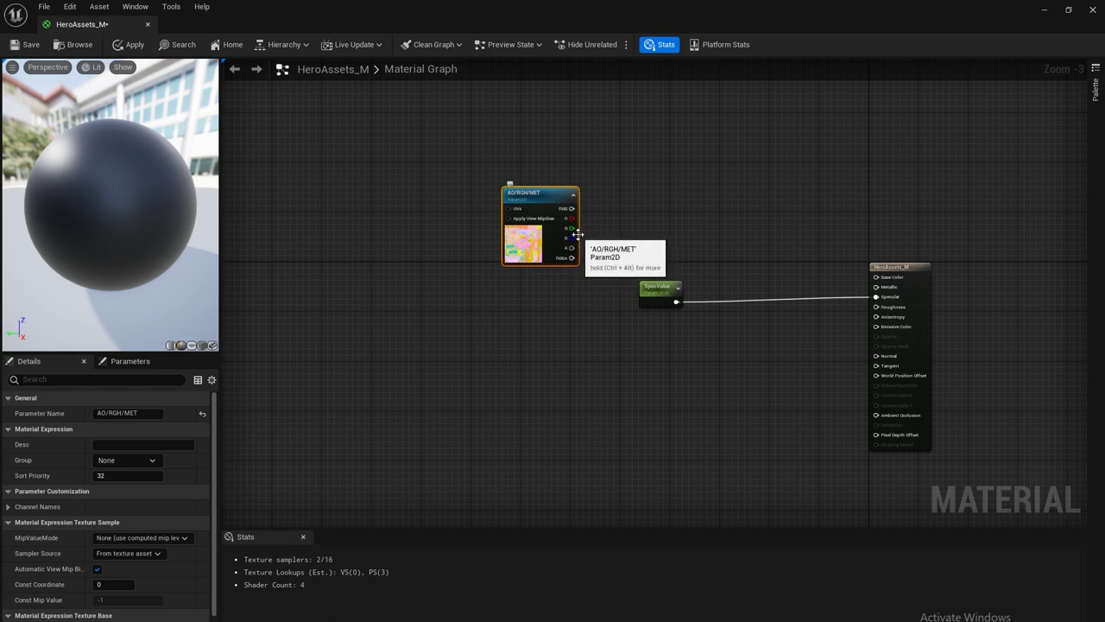
Wire AO/RGH/MET's R pin to Ambient Occlusion and its B pin to Metallic.
{"action": "left_click", "coordinate": [569, 209]}
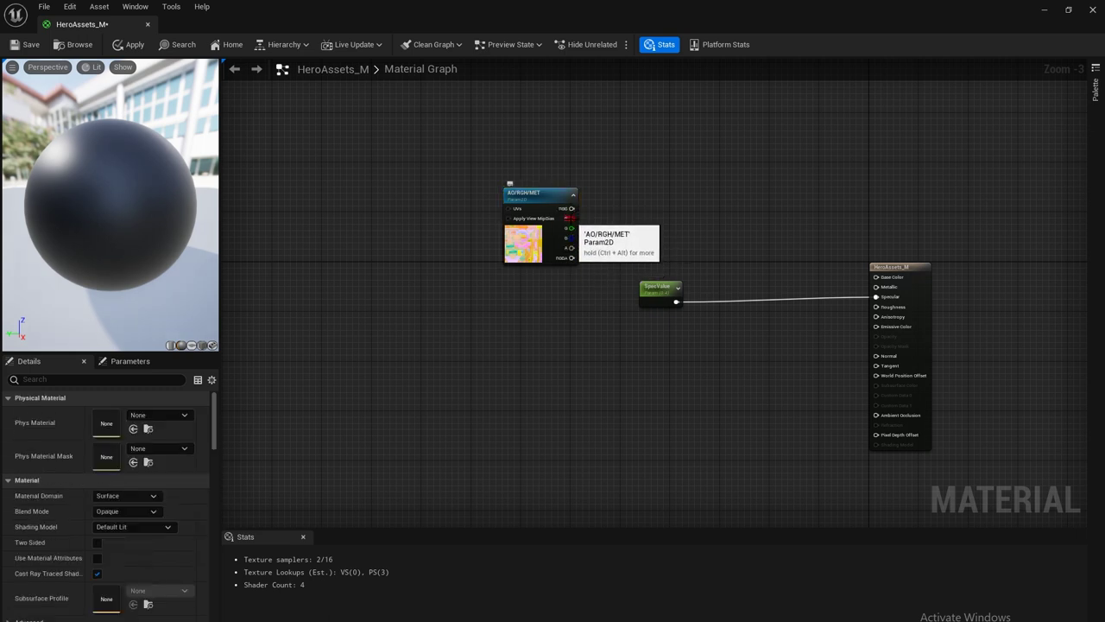
{"action": "left_click_drag", "start_coordinate": [569, 217], "coordinate": [875, 415]}
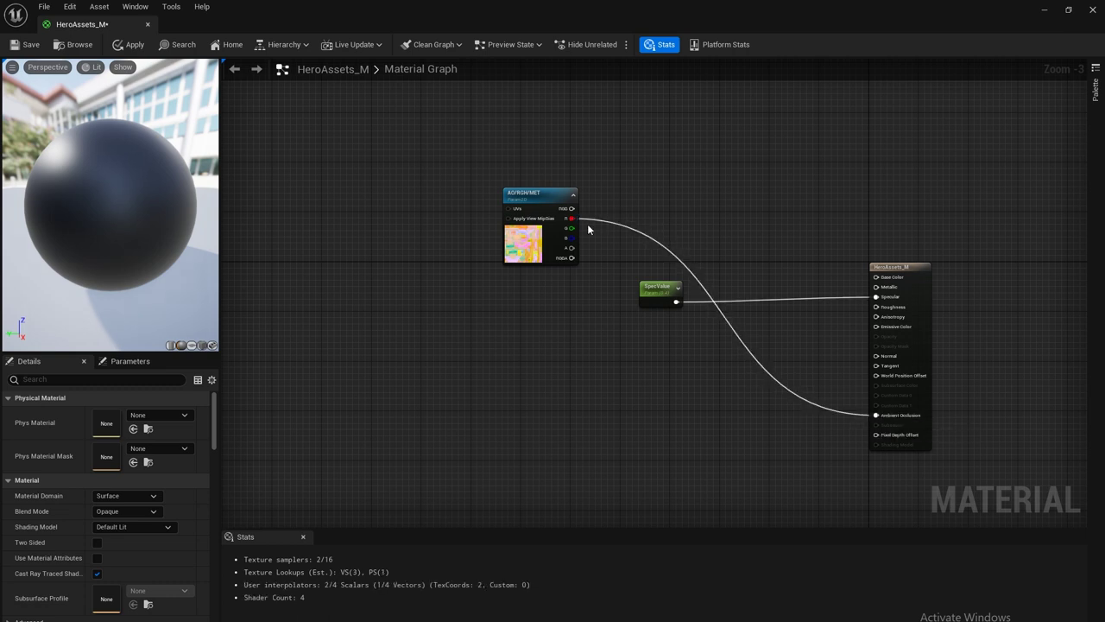
{"action": "left_click_drag", "start_coordinate": [573, 237], "coordinate": [877, 287]}
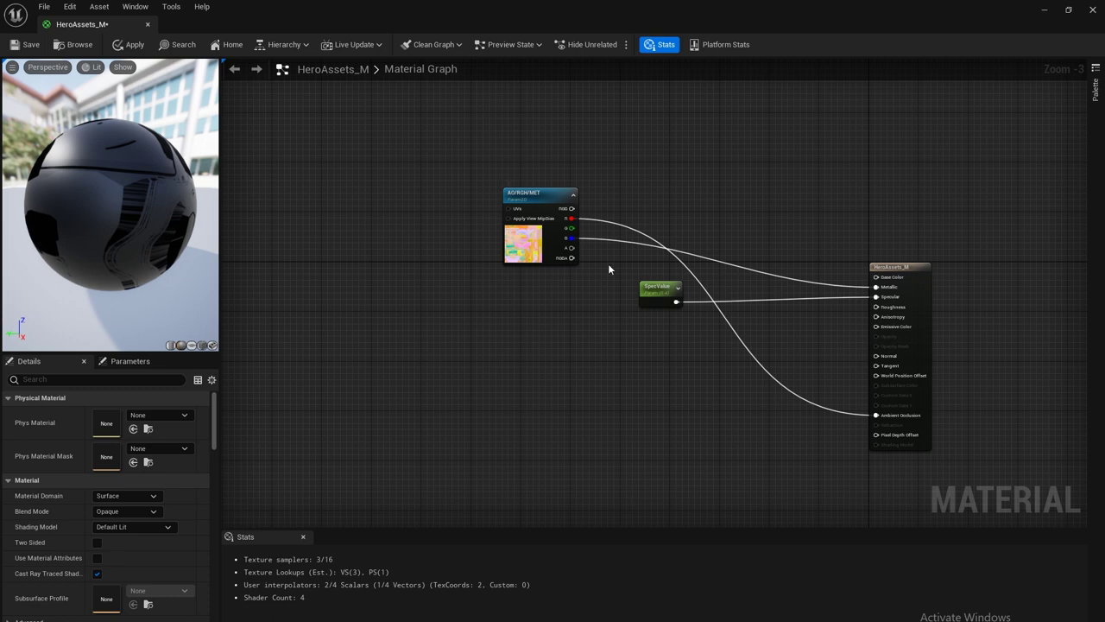
Add a Clamp node (Min 0, Max 1) and place it slightly right.
{"action": "right_click", "coordinate": [709, 200]}
{"action": "type", "text": "cla"}
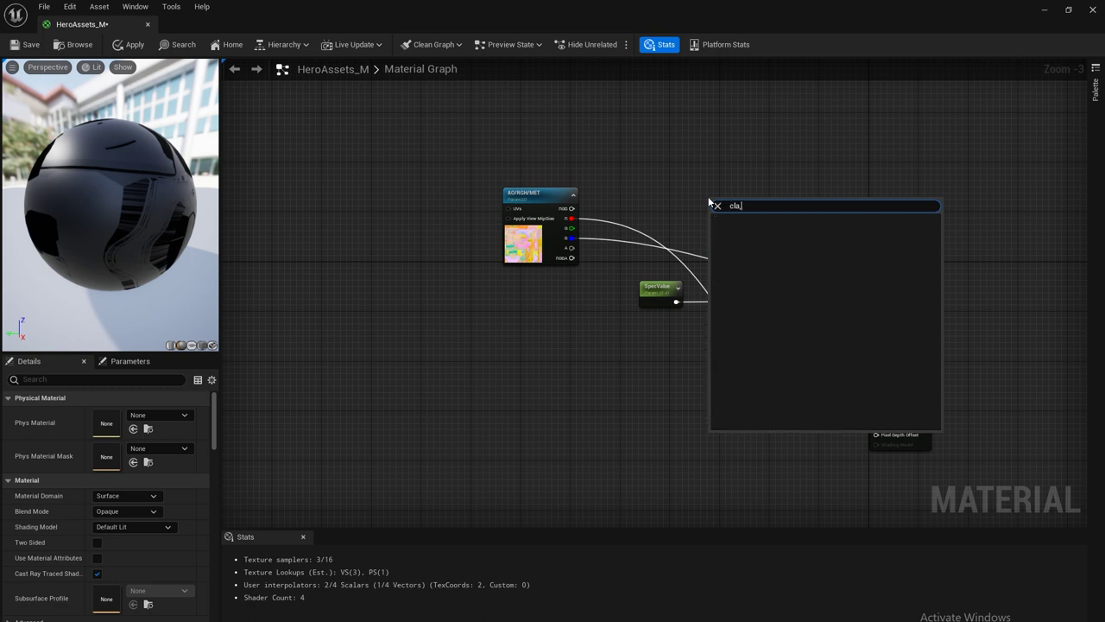
{"action": "type", "text": ",p"}
{"action": "key", "text": "BackSpace"}
{"action": "key", "text": "BackSpace"}
{"action": "type", "text": "mp"}
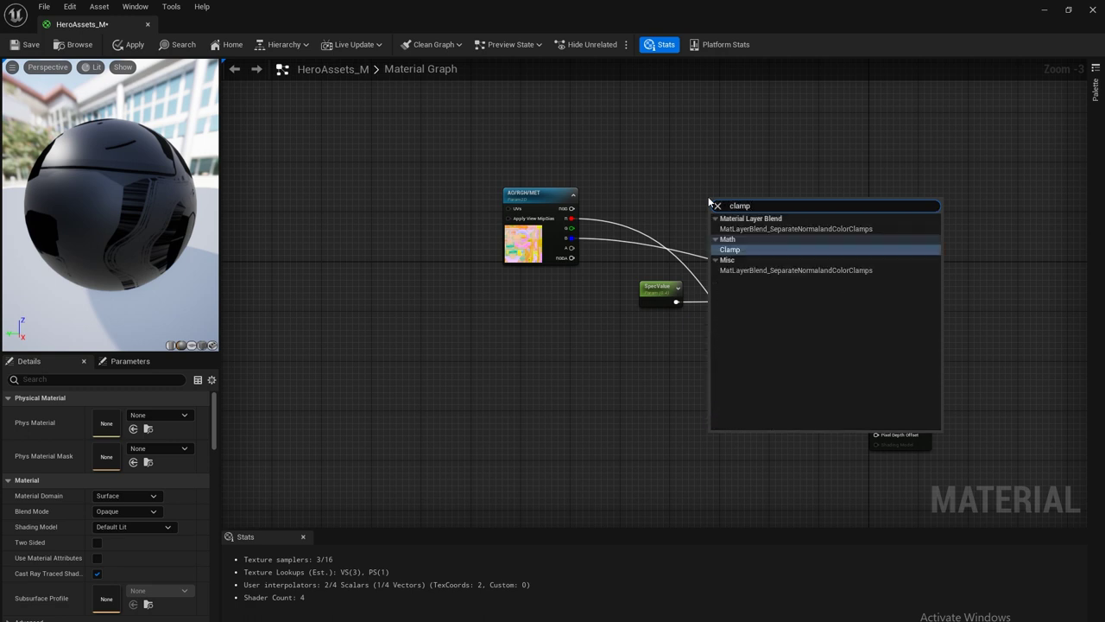
{"action": "key", "text": "Return"}
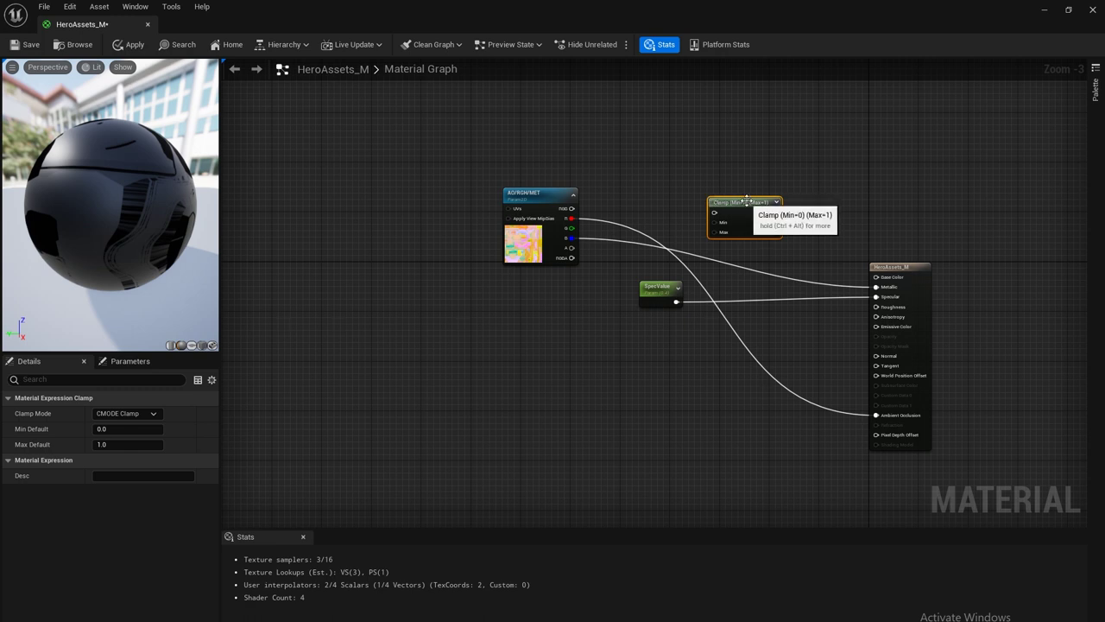
{"action": "left_click_drag", "start_coordinate": [743, 204], "coordinate": [781, 204]}
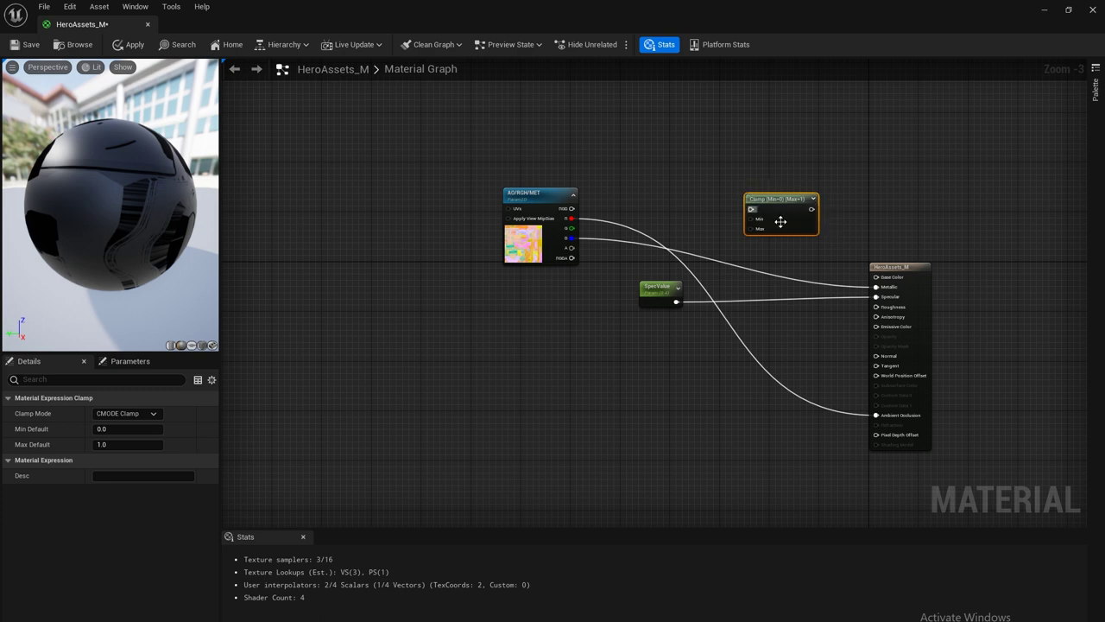
{"action": "right_click", "coordinate": [620, 164]}
Add two Constant nodes, convert both to scalar parameters, and name the first RoughMin.
{"action": "type", "text": "consta"}
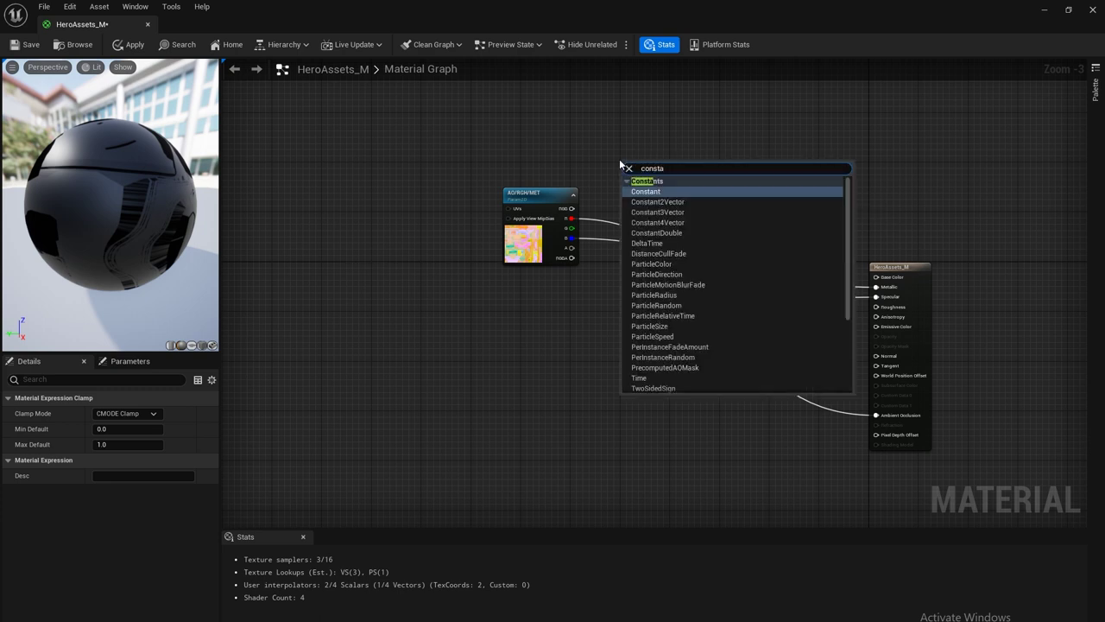
{"action": "key", "text": "Return"}
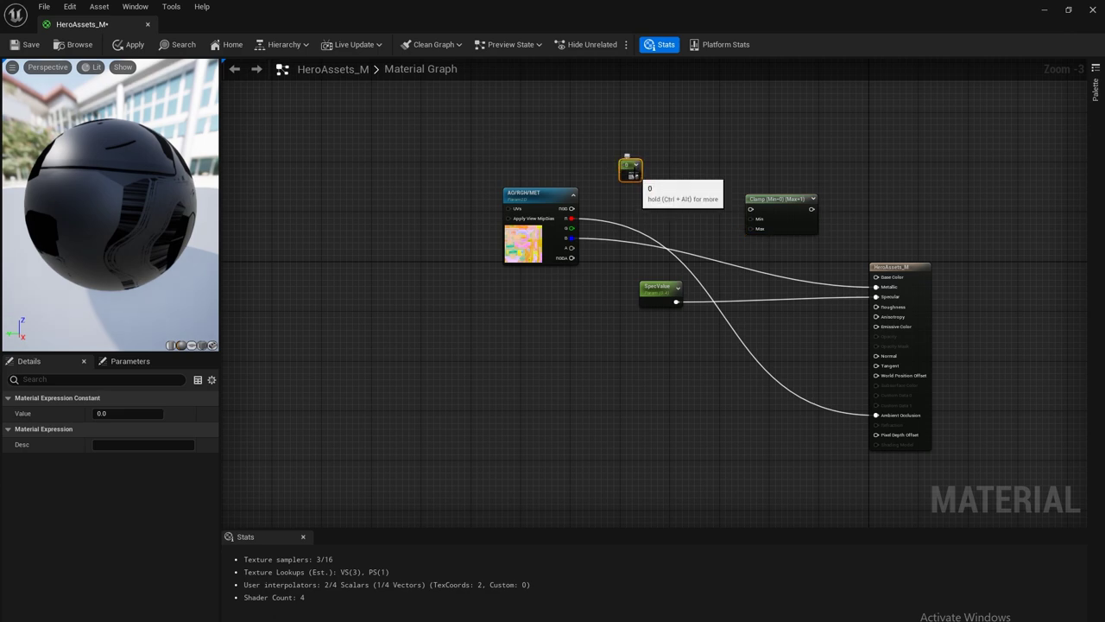
{"action": "key", "text": "ctrl+d"}
{"action": "left_click_drag", "start_coordinate": [634, 168], "coordinate": [654, 138]}
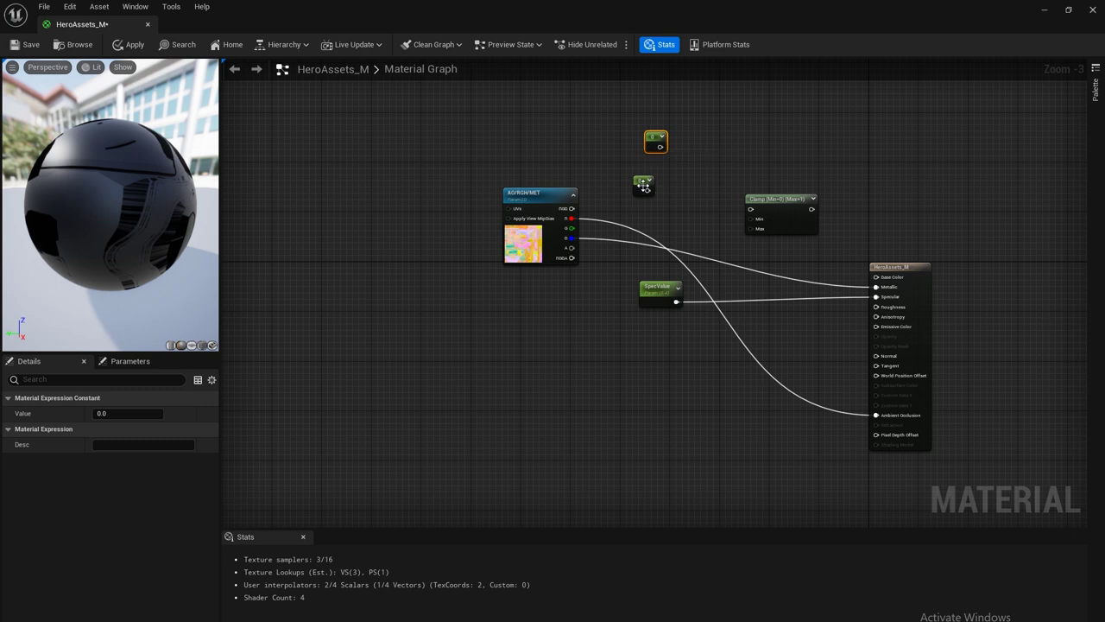
{"action": "right_click", "coordinate": [658, 143]}
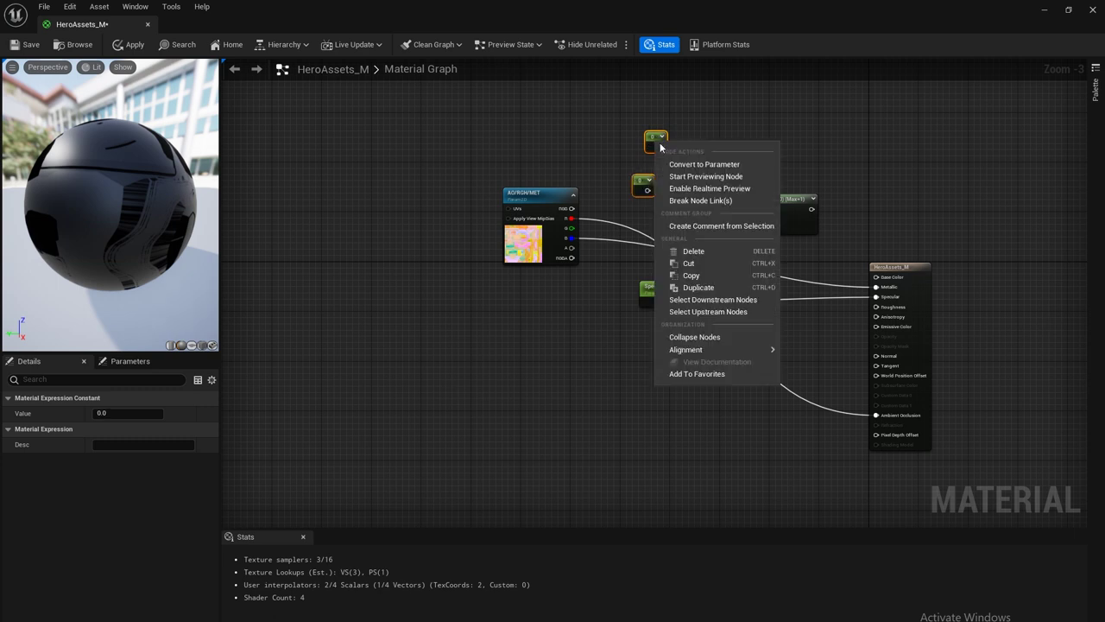
{"action": "left_click", "coordinate": [710, 164]}
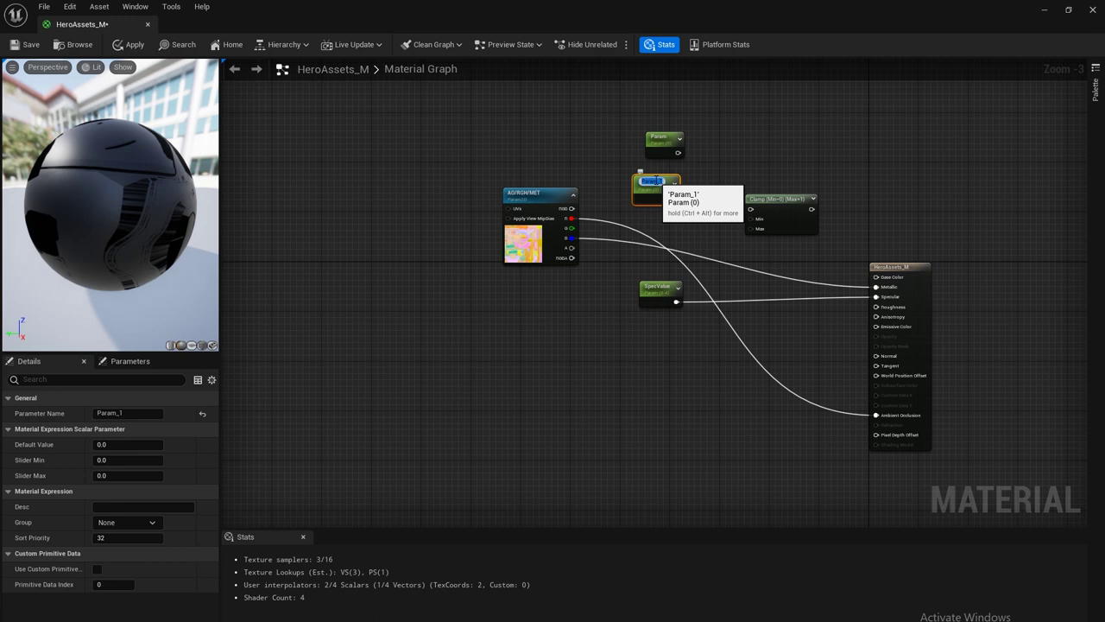
{"action": "type", "text": "Rough"}
{"action": "type", "text": "Met"}
{"action": "key", "text": "Return"}
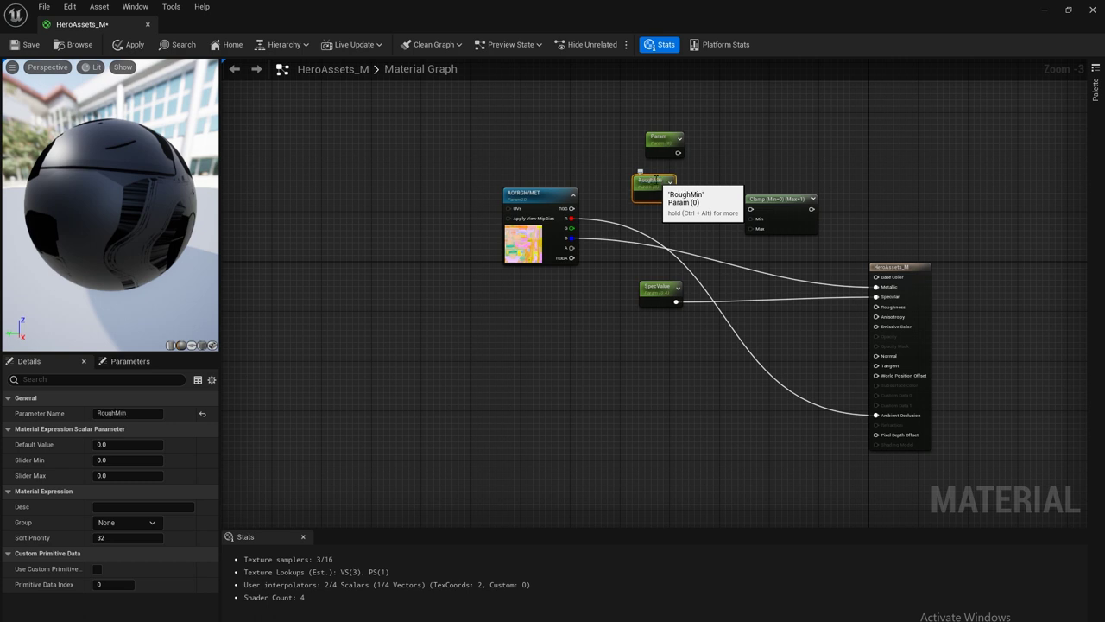
Rename the second parameter RoughMax and give it a default value of 1.0.
{"action": "double_click", "coordinate": [659, 138]}
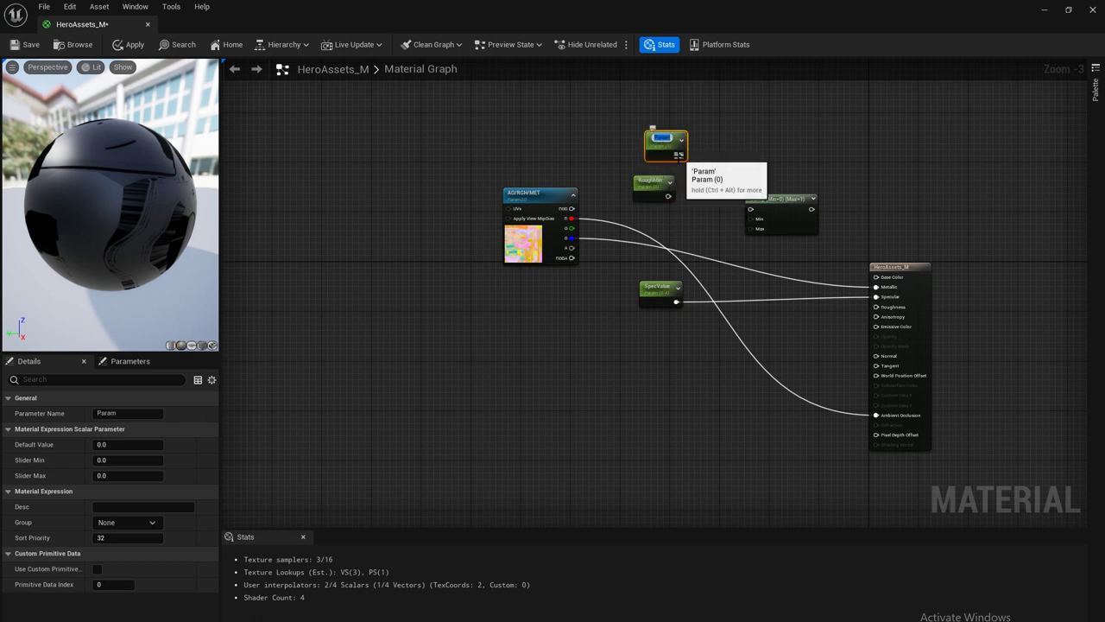
{"action": "type", "text": "RoughMa"}
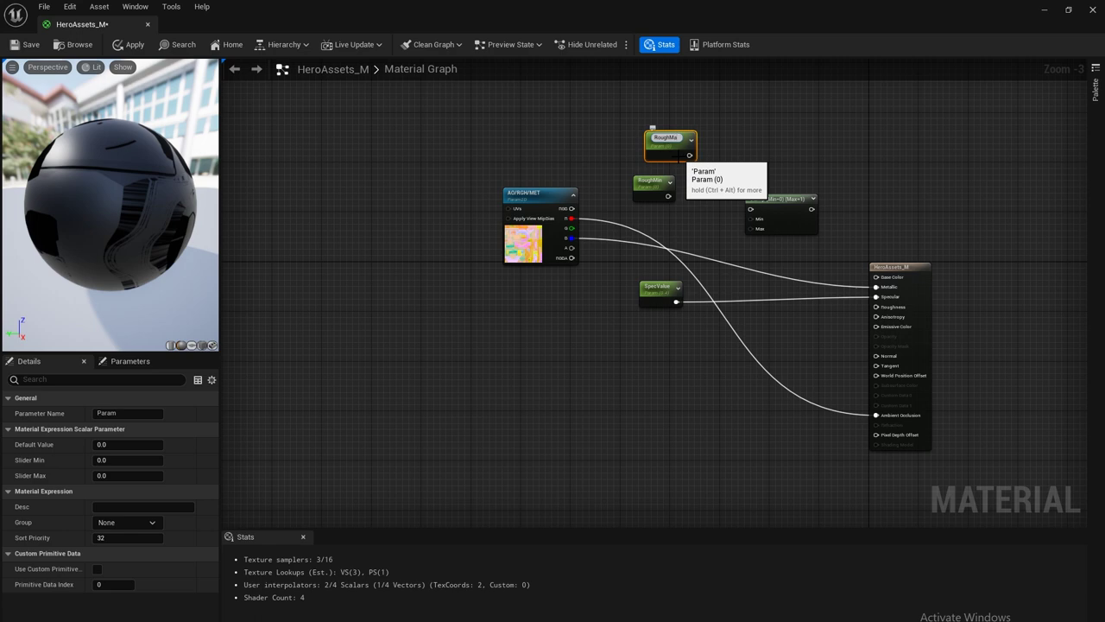
{"action": "type", "text": "x"}
{"action": "key", "text": "Return"}
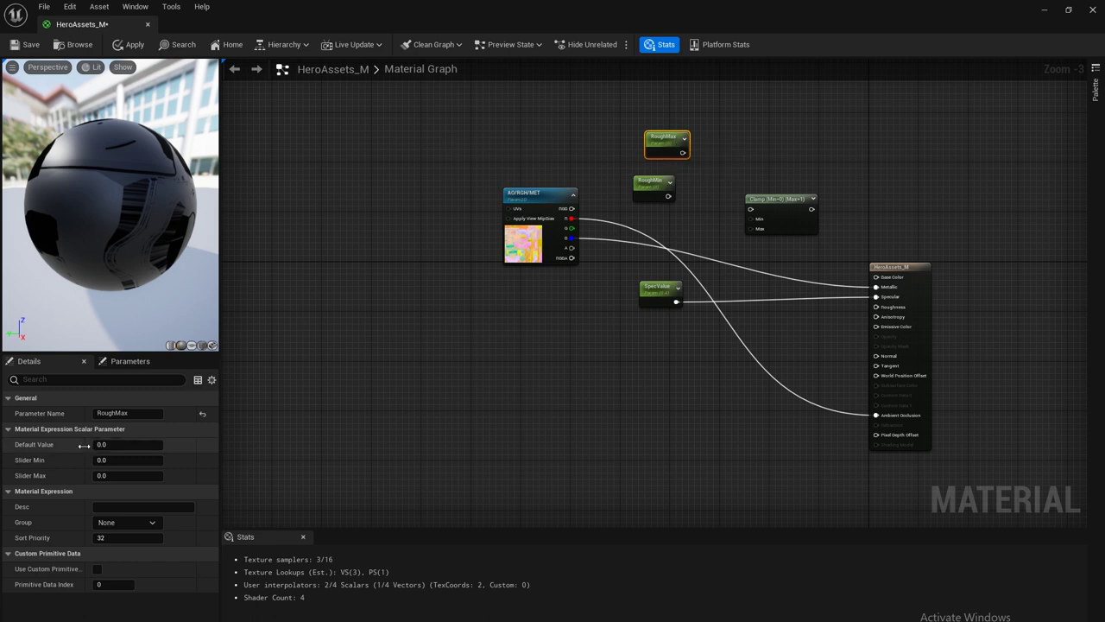
{"action": "left_click", "coordinate": [113, 446]}
{"action": "type", "text": "1"}
{"action": "key", "text": "Return"}
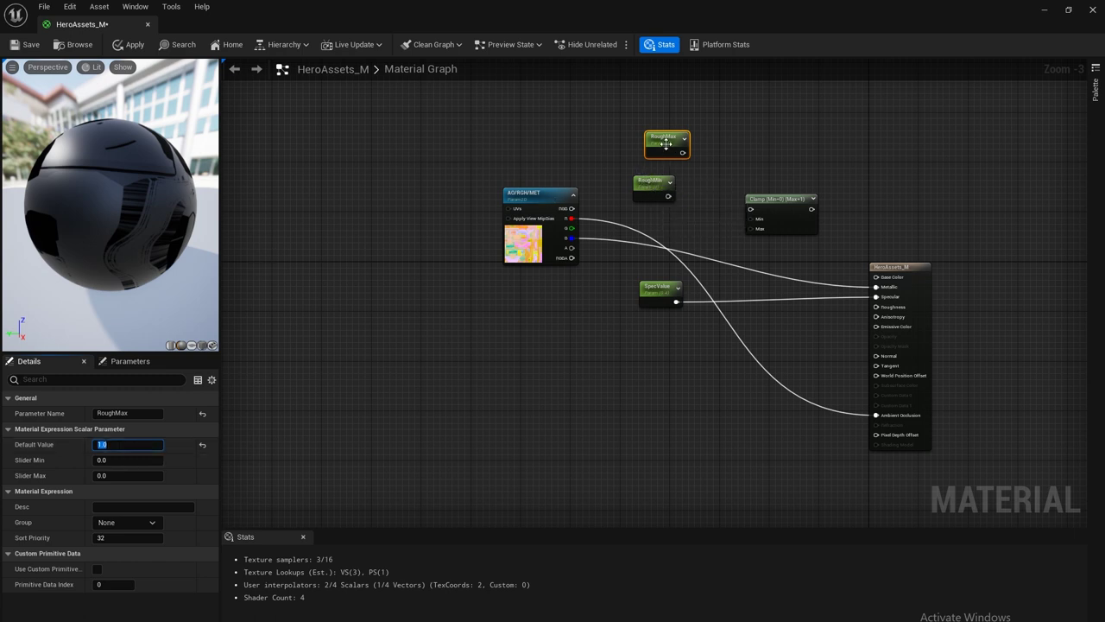
Clamp the AO/RGH/MET G channel between RoughMin and RoughMax into Roughness, then apply the material.
{"action": "mouse_move", "coordinate": [662, 140]}
{"action": "left_mouse_down"}
{"action": "mouse_move", "coordinate": [656, 215]}
{"action": "mouse_move", "coordinate": [664, 160]}
{"action": "left_mouse_up"}
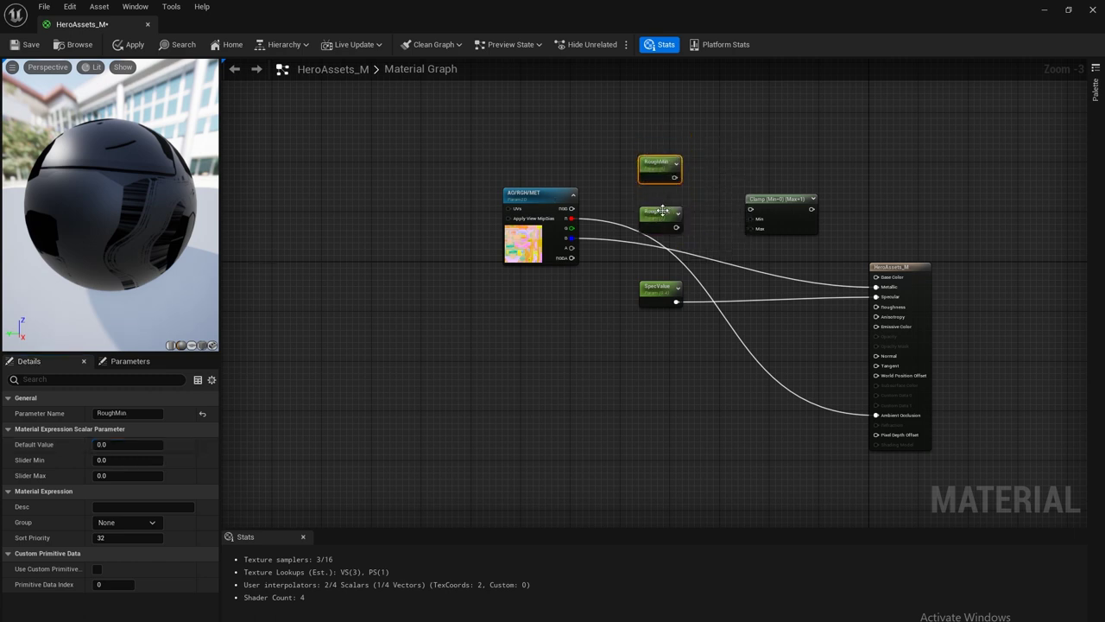
{"action": "left_click_drag", "start_coordinate": [665, 214], "coordinate": [751, 228]}
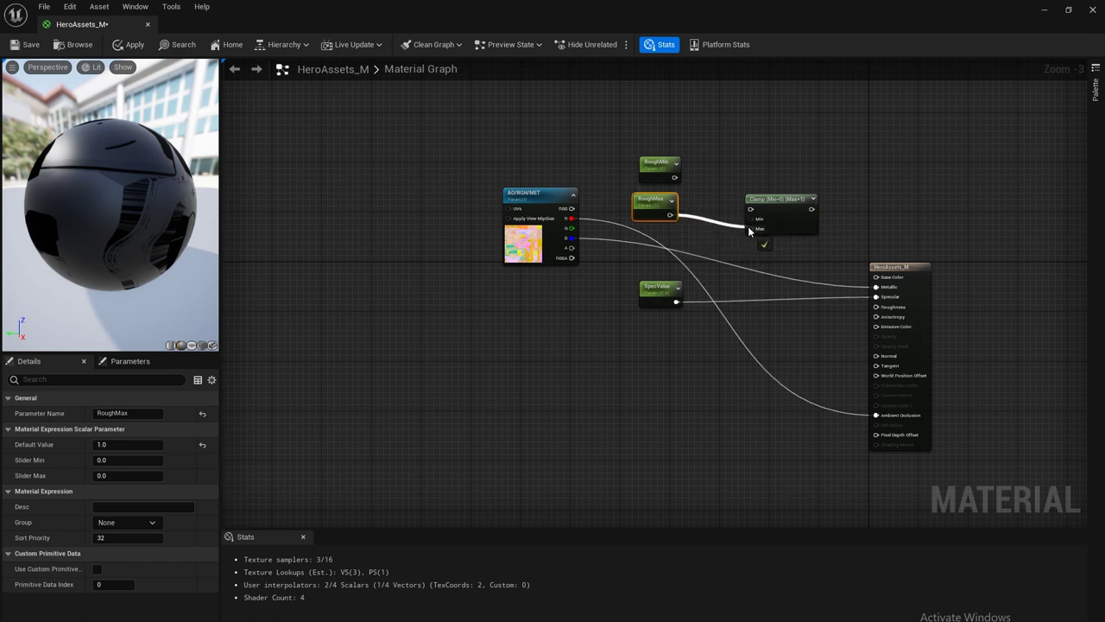
{"action": "left_click_drag", "start_coordinate": [672, 177], "coordinate": [750, 218]}
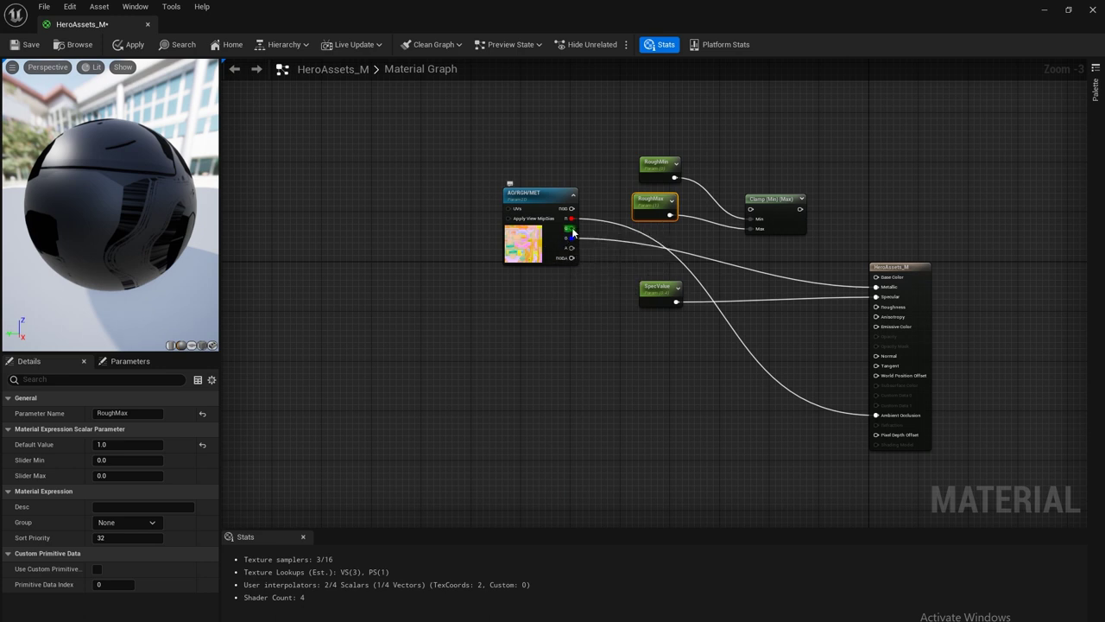
{"action": "left_click_drag", "start_coordinate": [572, 228], "coordinate": [876, 306]}
{"action": "left_click_drag", "start_coordinate": [528, 194], "coordinate": [529, 199]}
{"action": "key", "text": "ctrl+s"}
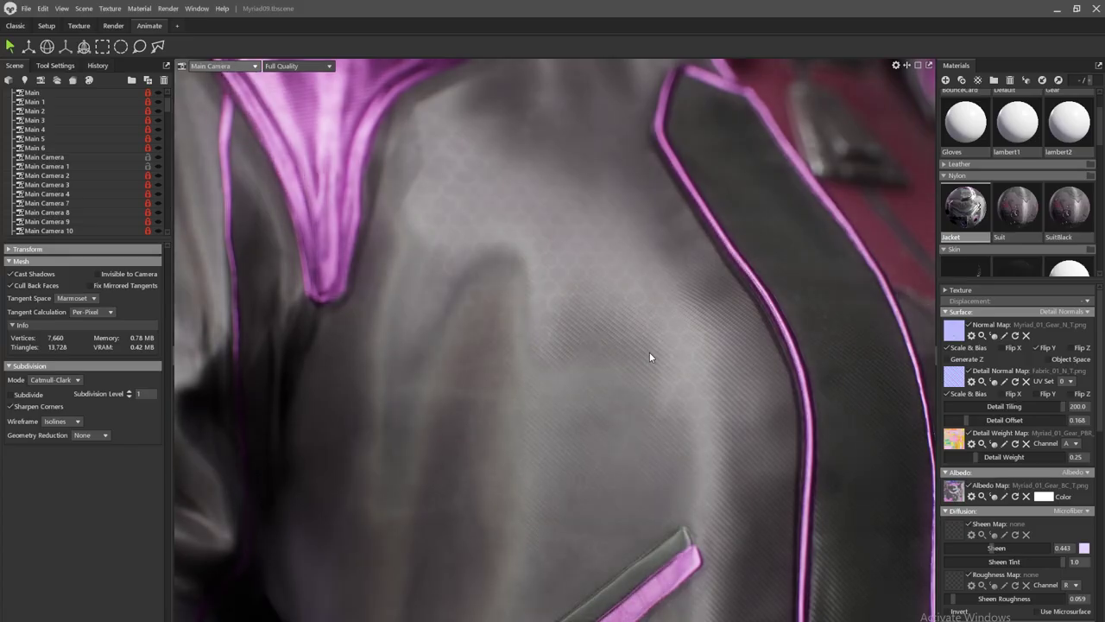
Rotate the sky light across the jacket and shoulder to reveal the fabric weave highlights.
{"action": "left_click_drag", "start_coordinate": [656, 355], "coordinate": [783, 344], "text": "shift"}
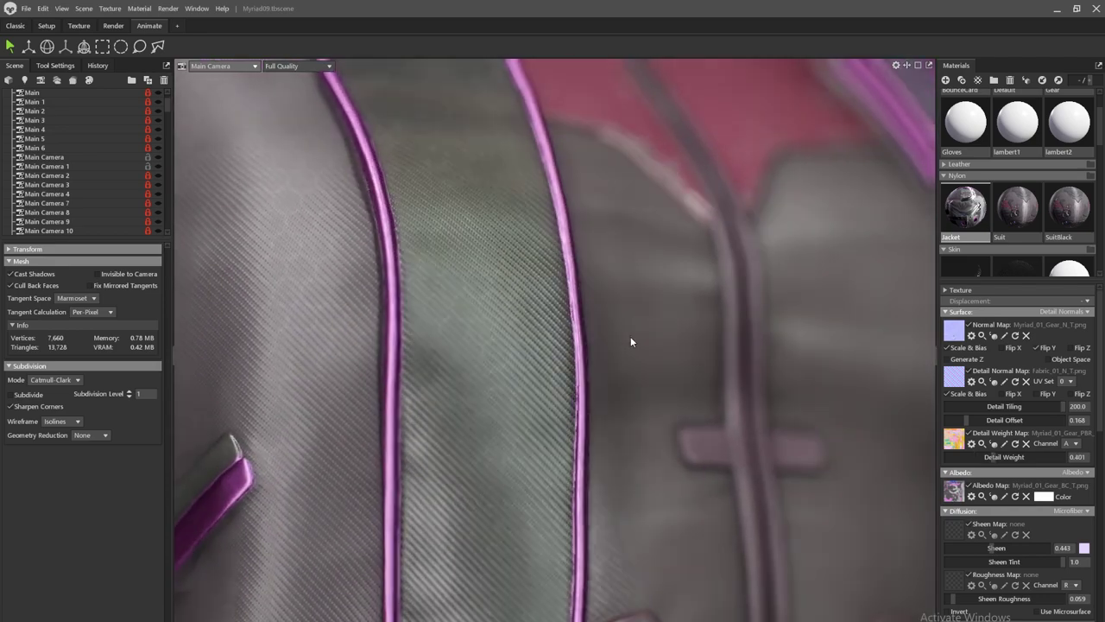
{"action": "mouse_move", "coordinate": [630, 342]}
{"action": "left_mouse_down", "text": "shift"}
{"action": "mouse_move", "coordinate": [592, 343]}
{"action": "mouse_move", "coordinate": [662, 343]}
{"action": "mouse_move", "coordinate": [619, 343]}
{"action": "left_mouse_up", "text": "shift"}
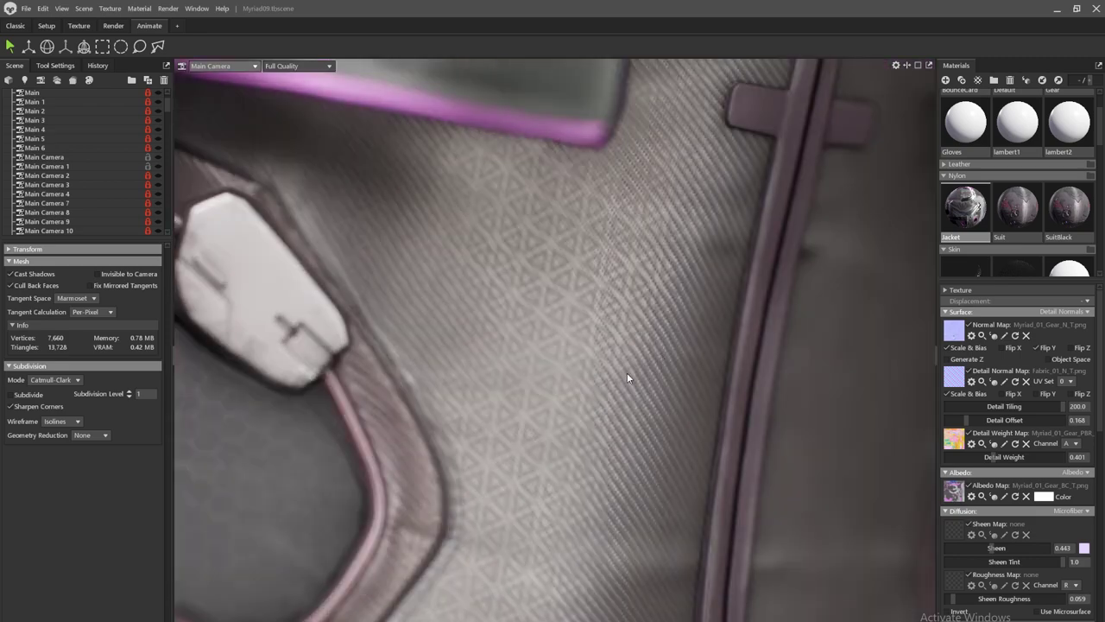
{"action": "mouse_move", "coordinate": [627, 372]}
{"action": "left_mouse_down", "text": "shift"}
{"action": "mouse_move", "coordinate": [682, 374]}
{"action": "mouse_move", "coordinate": [626, 377]}
{"action": "left_mouse_up", "text": "shift"}
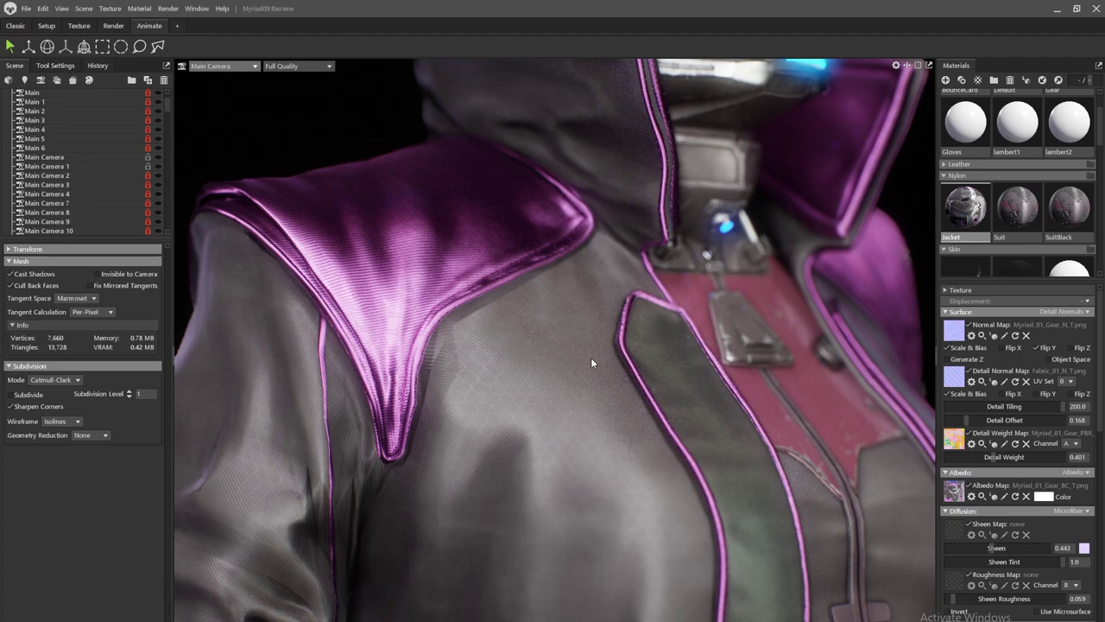
{"action": "mouse_move", "coordinate": [593, 360]}
{"action": "left_mouse_down", "text": "shift"}
{"action": "mouse_move", "coordinate": [546, 363]}
{"action": "mouse_move", "coordinate": [695, 351]}
{"action": "mouse_move", "coordinate": [748, 359]}
{"action": "mouse_move", "coordinate": [575, 365]}
{"action": "left_mouse_up", "text": "shift"}
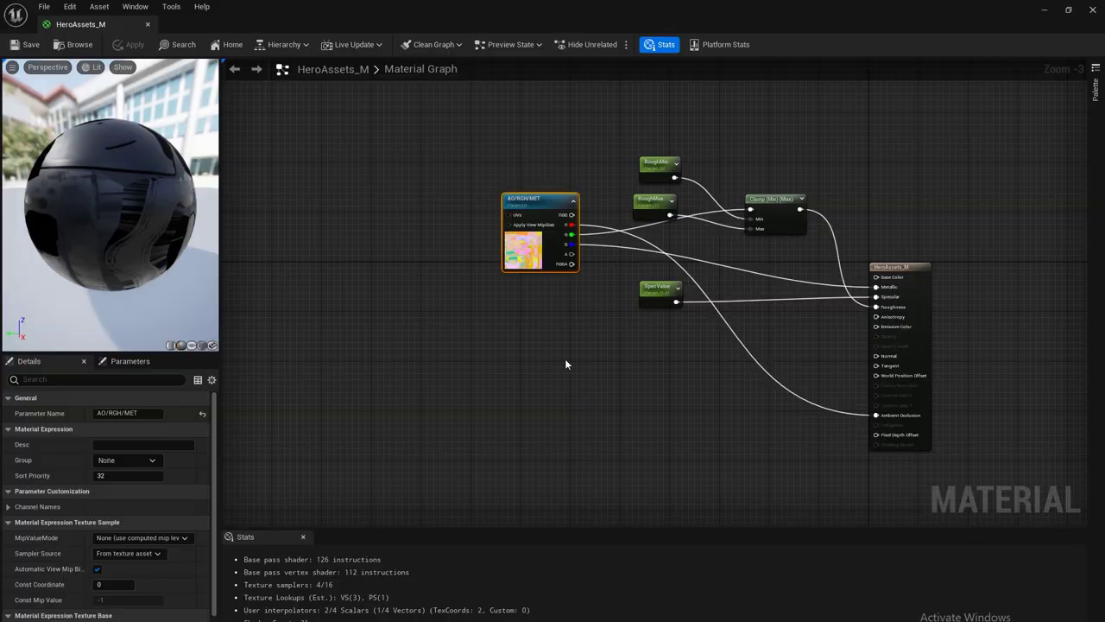
Add a Constant node and two duplicates, stacked vertically in empty graph space.
{"action": "right_click_drag", "start_coordinate": [495, 336], "coordinate": [556, 334]}
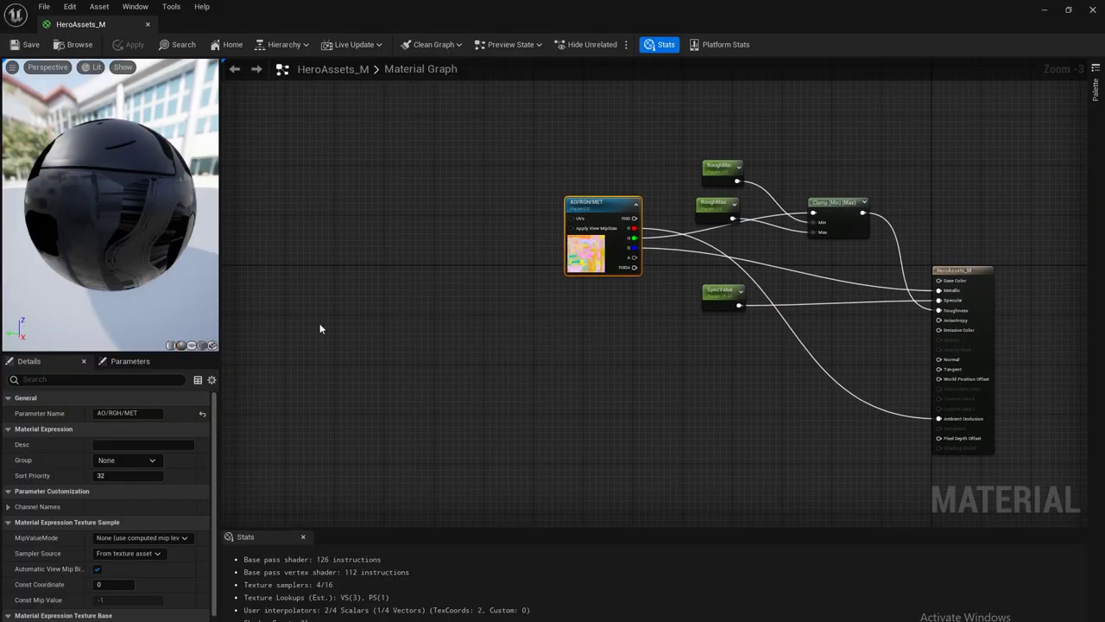
{"action": "right_click", "coordinate": [386, 342]}
{"action": "type", "text": "consta"}
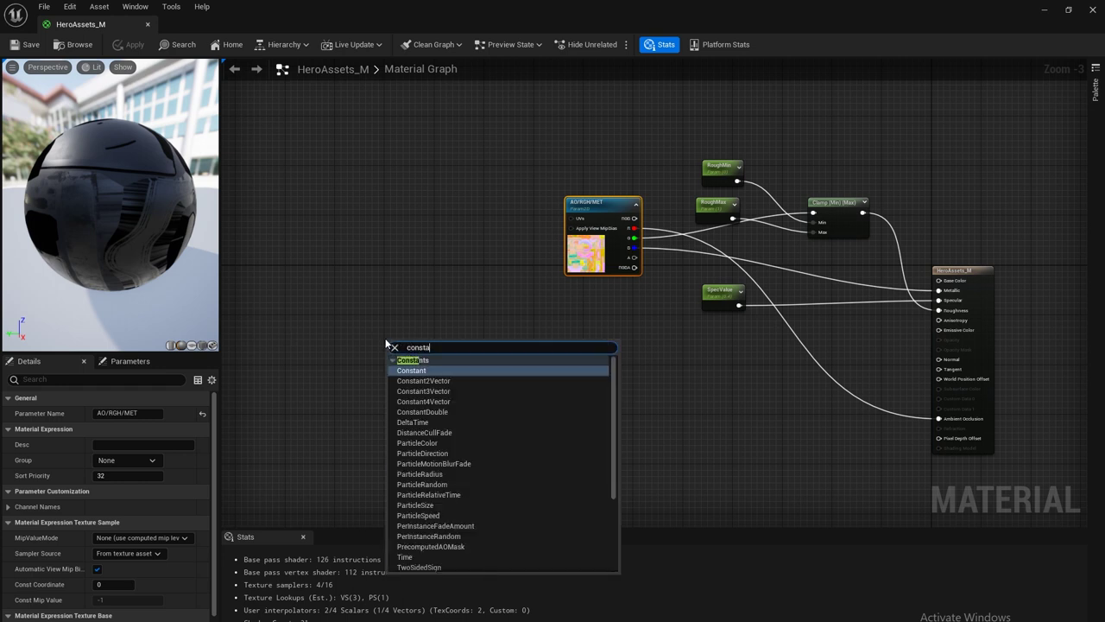
{"action": "key", "text": "Return"}
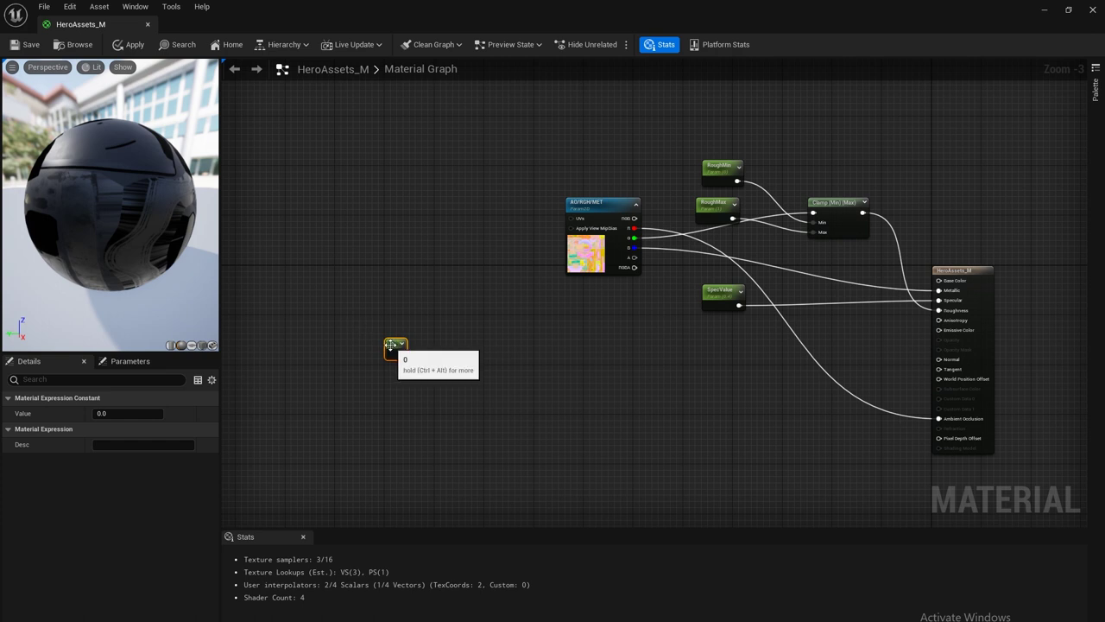
{"action": "key", "text": "ctrl+d"}
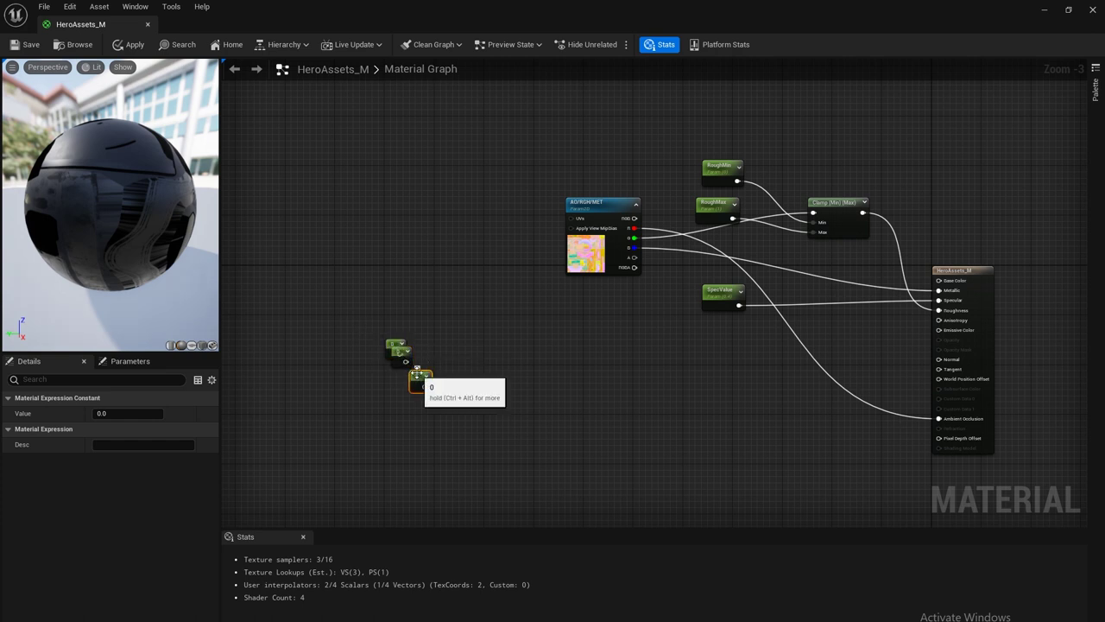
{"action": "key", "text": "ctrl+d"}
{"action": "left_click_drag", "start_coordinate": [403, 352], "coordinate": [404, 385]}
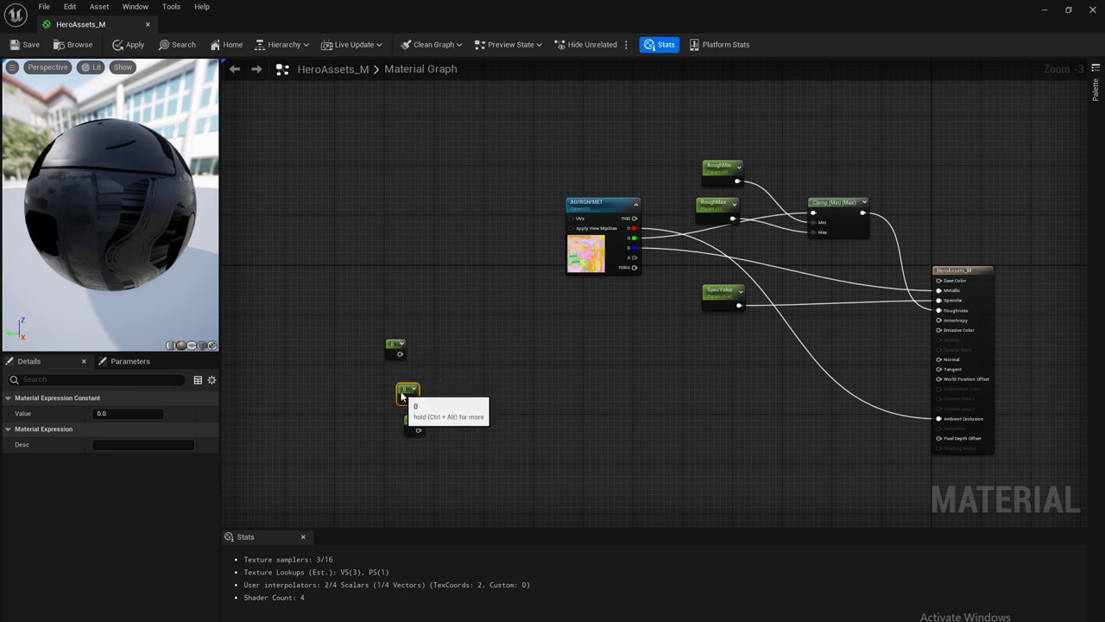
{"action": "left_click_drag", "start_coordinate": [393, 343], "coordinate": [405, 348]}
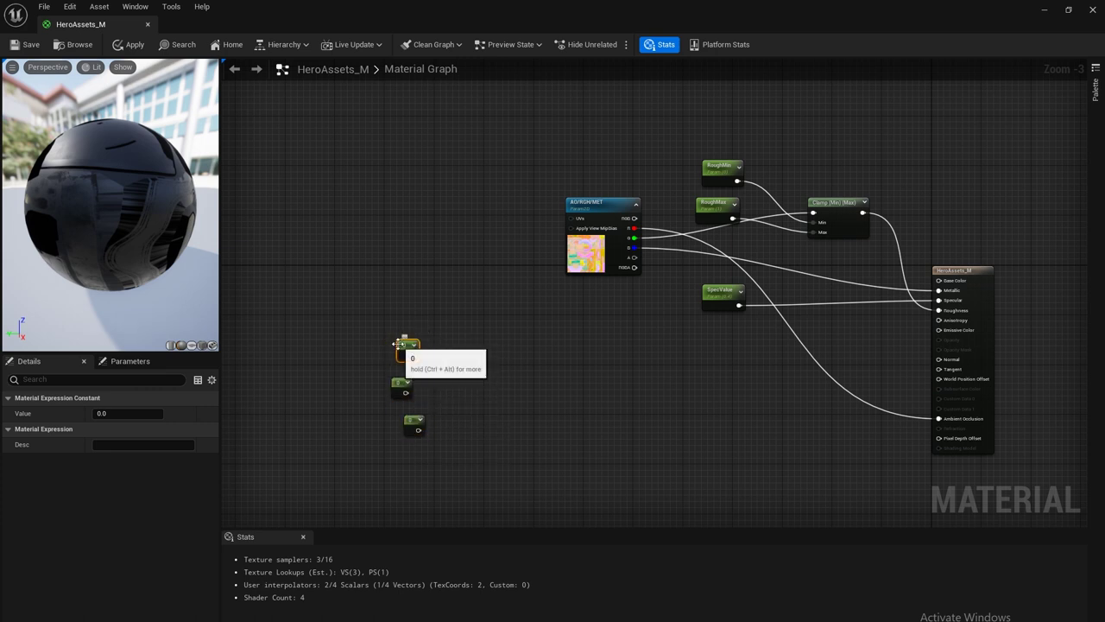
Convert the lower two constants to scalar parameters and name the middle one Anisotropy Control.
{"action": "left_click", "coordinate": [400, 385]}
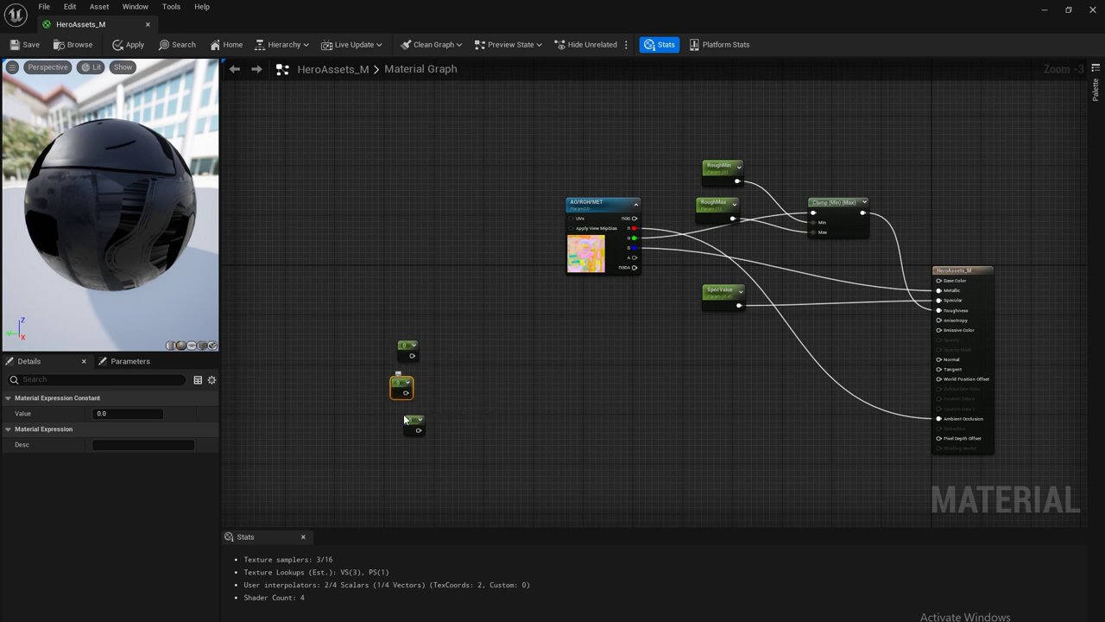
{"action": "left_click", "coordinate": [415, 427], "text": "ctrl"}
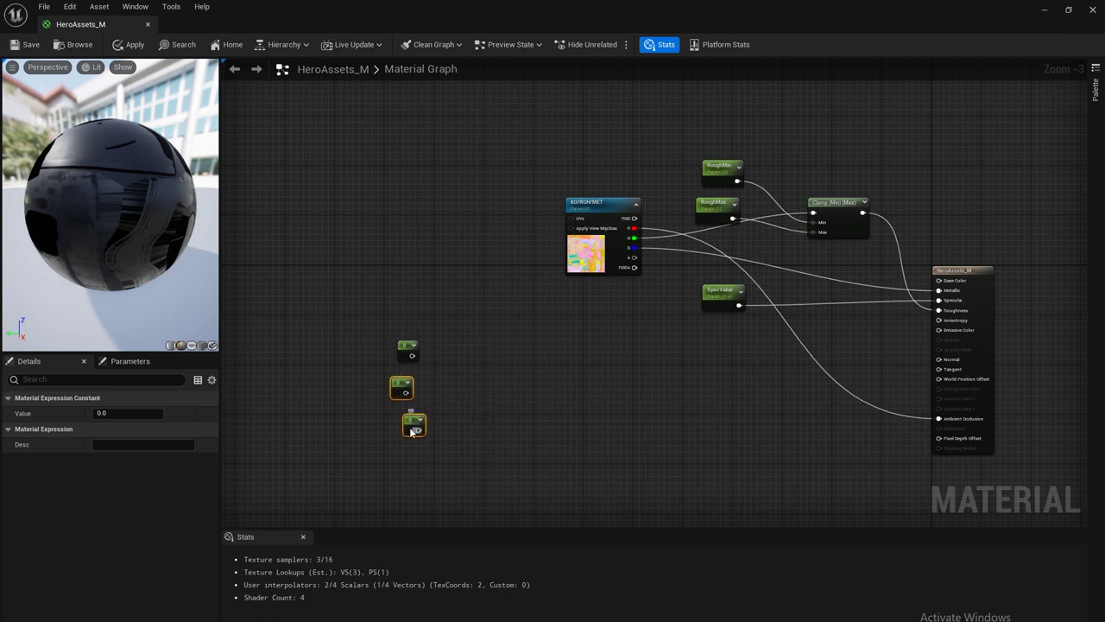
{"action": "right_click", "coordinate": [413, 429]}
{"action": "left_click", "coordinate": [462, 207]}
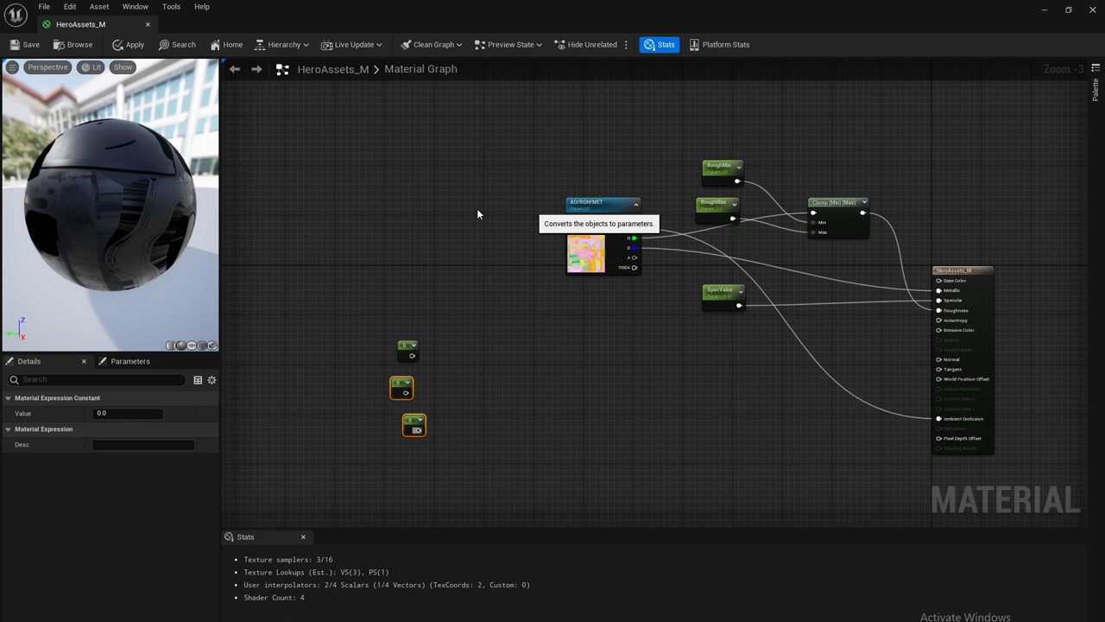
{"action": "double_click", "coordinate": [408, 383]}
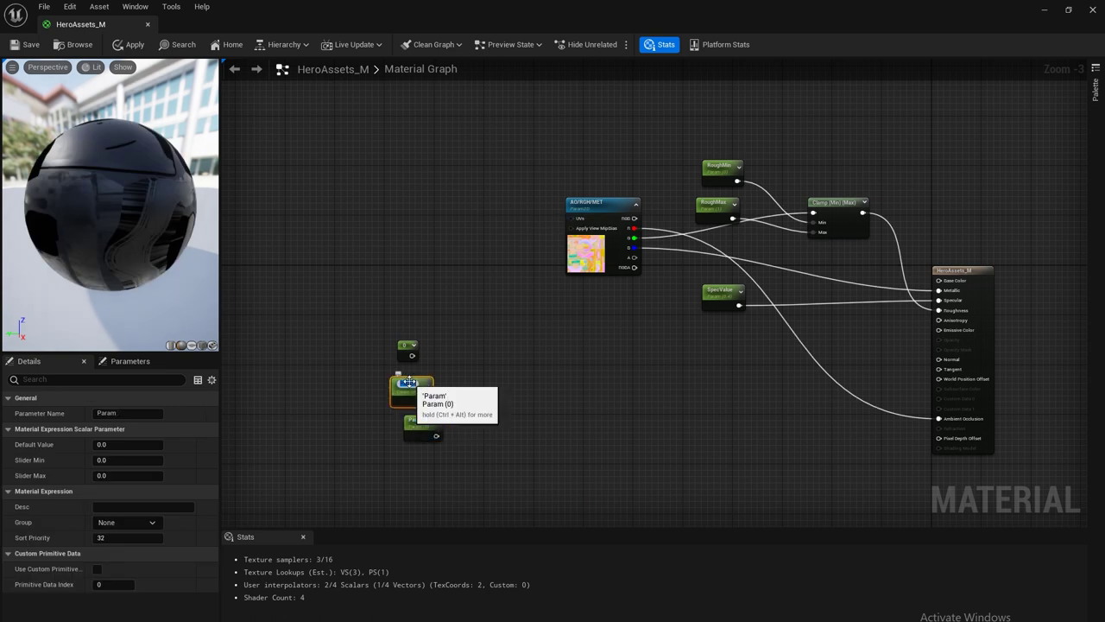
{"action": "type", "text": "AOIn"}
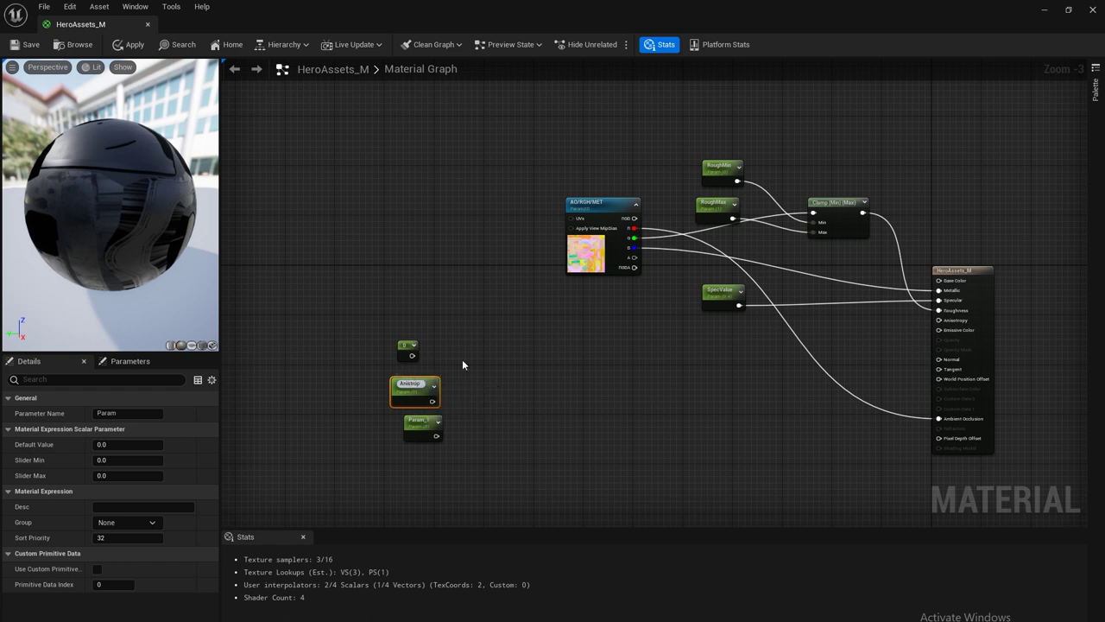
{"action": "key", "text": "Return"}
{"action": "type", "text": "Control"}
{"action": "key", "text": "Return"}
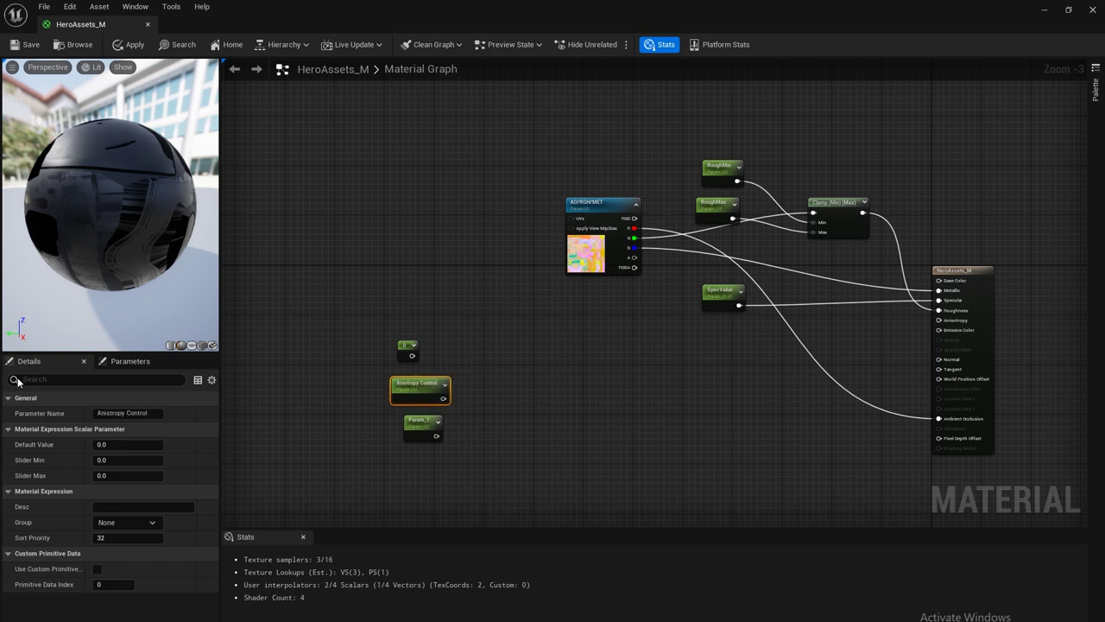
Rename the bottom parameter AnisoIntensity and give it a default value of 4.0.
{"action": "left_click", "coordinate": [418, 424]}
{"action": "left_click", "coordinate": [417, 421]}
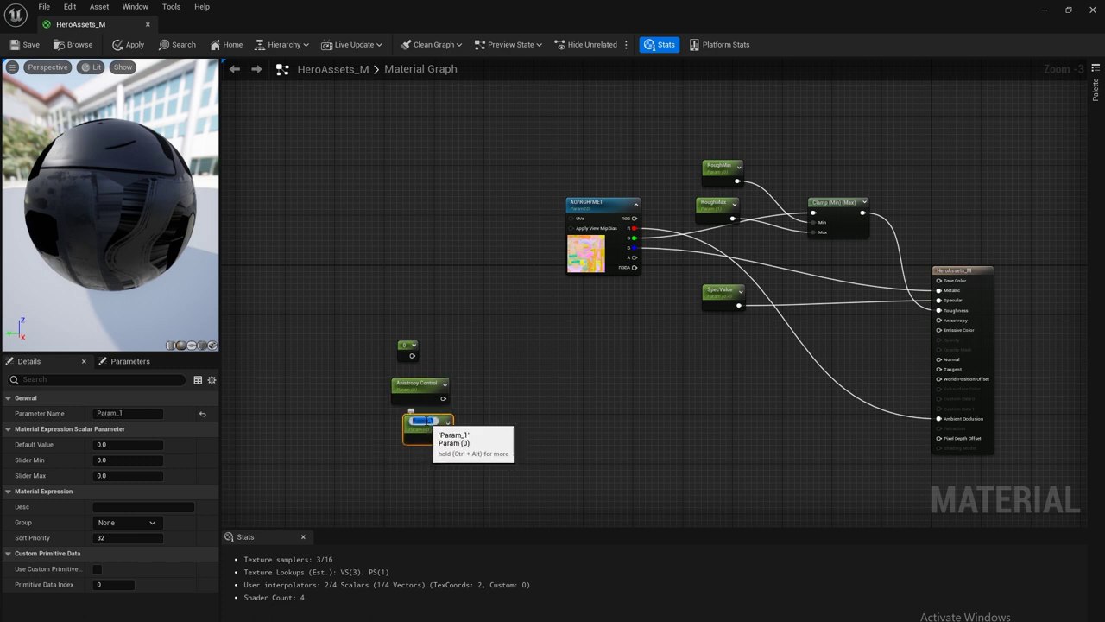
{"action": "type", "text": "AnisoIntensity"}
{"action": "key", "text": "Return"}
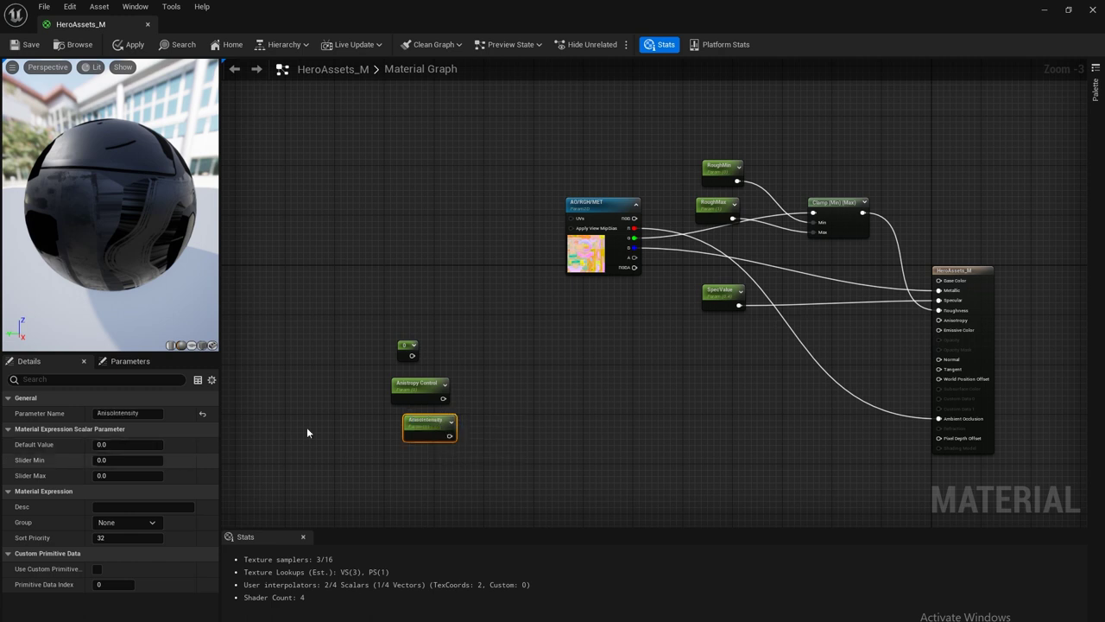
{"action": "left_click", "coordinate": [126, 445]}
{"action": "type", "text": "4"}
{"action": "key", "text": "Return"}
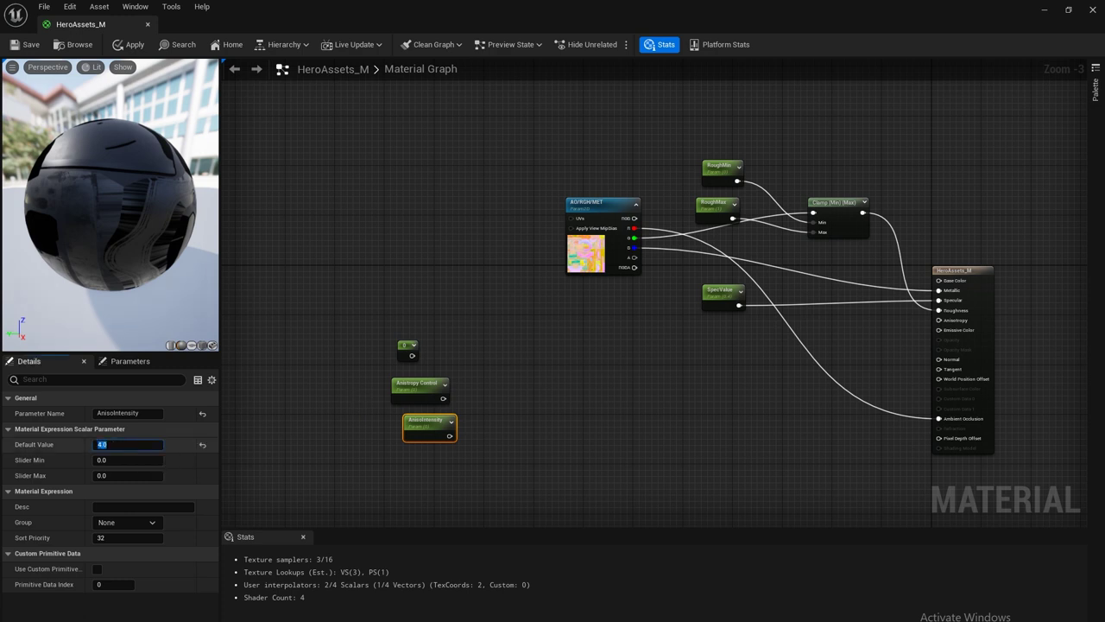
{"action": "left_click", "coordinate": [498, 347]}
{"action": "right_click", "coordinate": [498, 347]}
Add a Linear Interpolate node: 0 constant to A, Anisotropy Control to B, AnisoIntensity to Alpha.
{"action": "type", "text": "lin"}
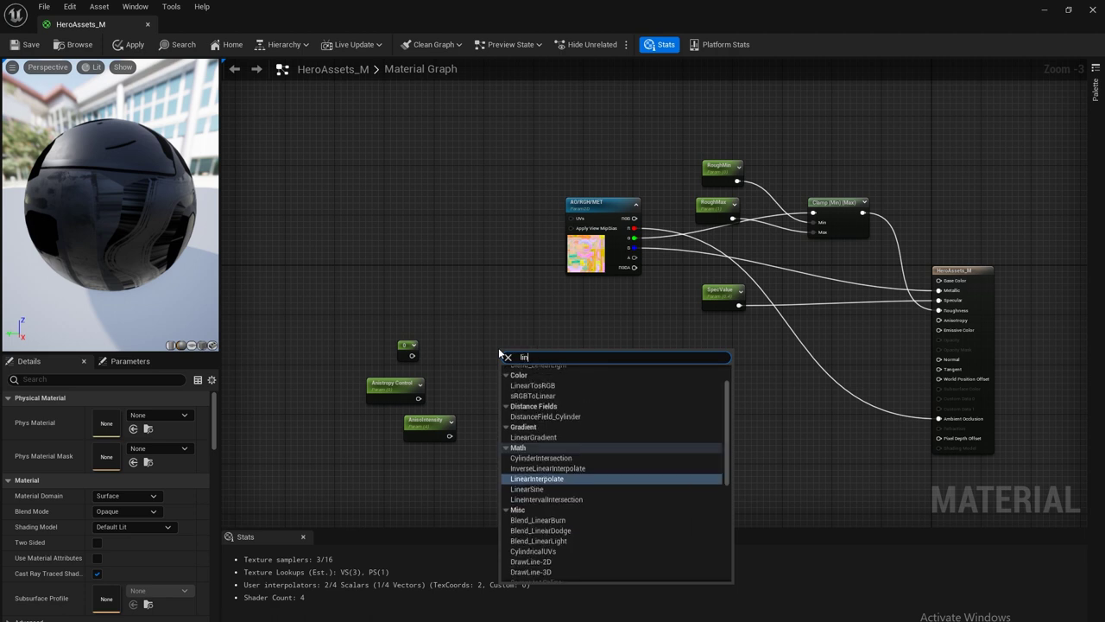
{"action": "type", "text": "ear"}
{"action": "key", "text": "Return"}
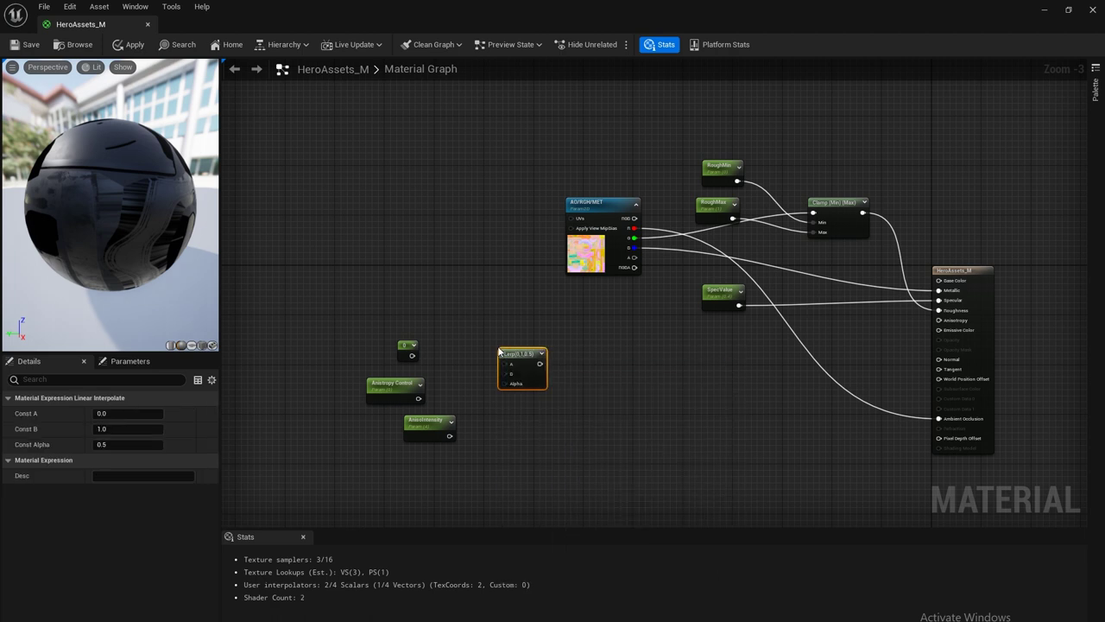
{"action": "left_click_drag", "start_coordinate": [412, 356], "coordinate": [504, 367]}
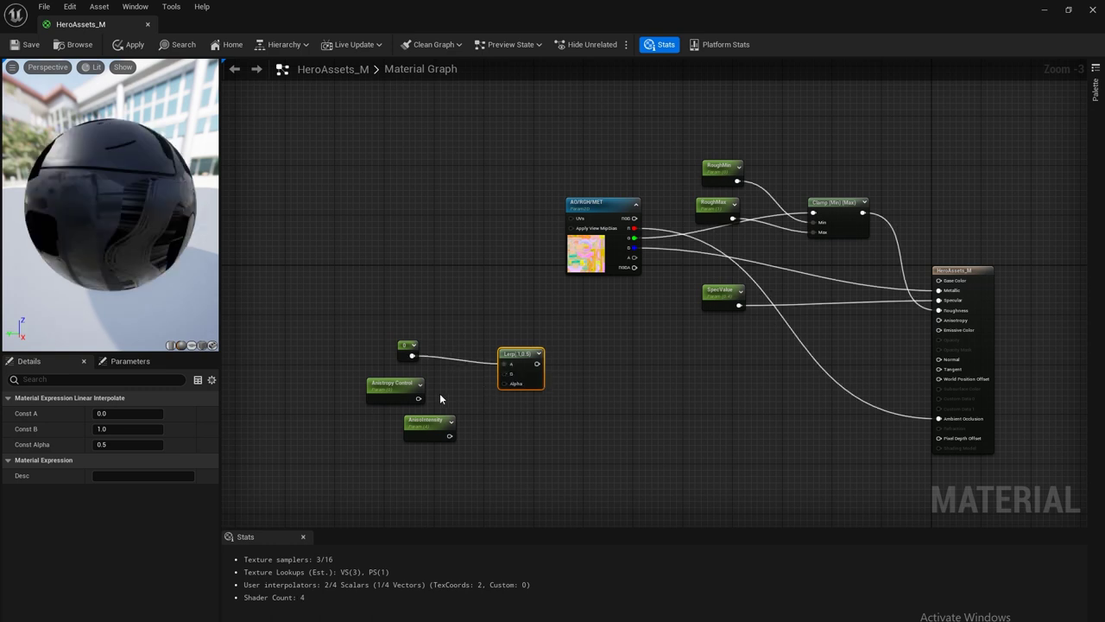
{"action": "left_click_drag", "start_coordinate": [419, 398], "coordinate": [504, 378]}
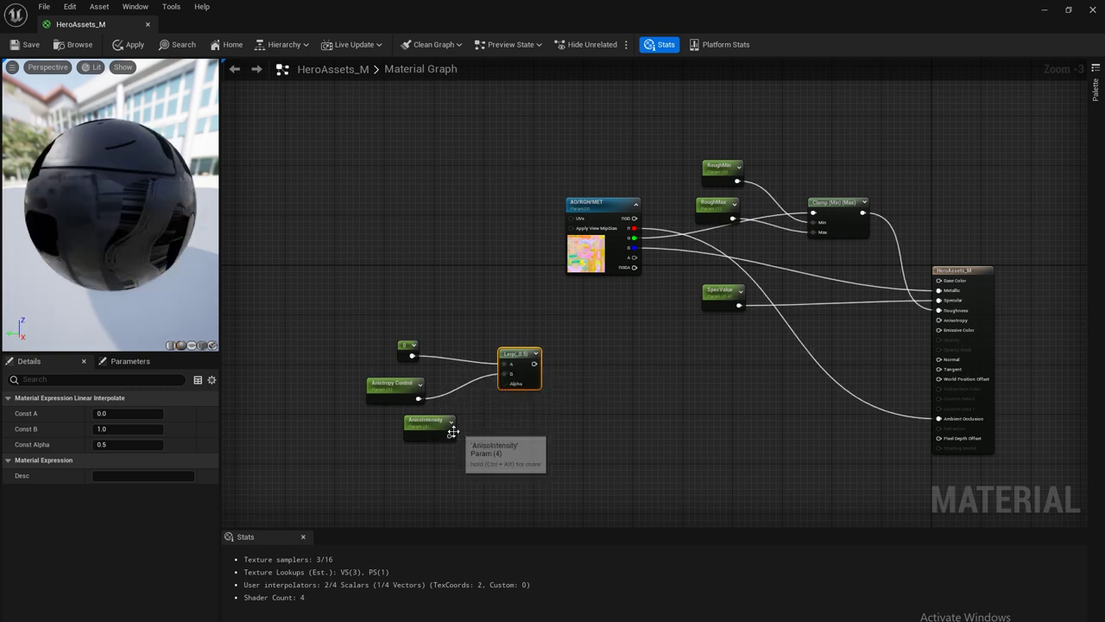
{"action": "left_click_drag", "start_coordinate": [449, 435], "coordinate": [516, 346]}
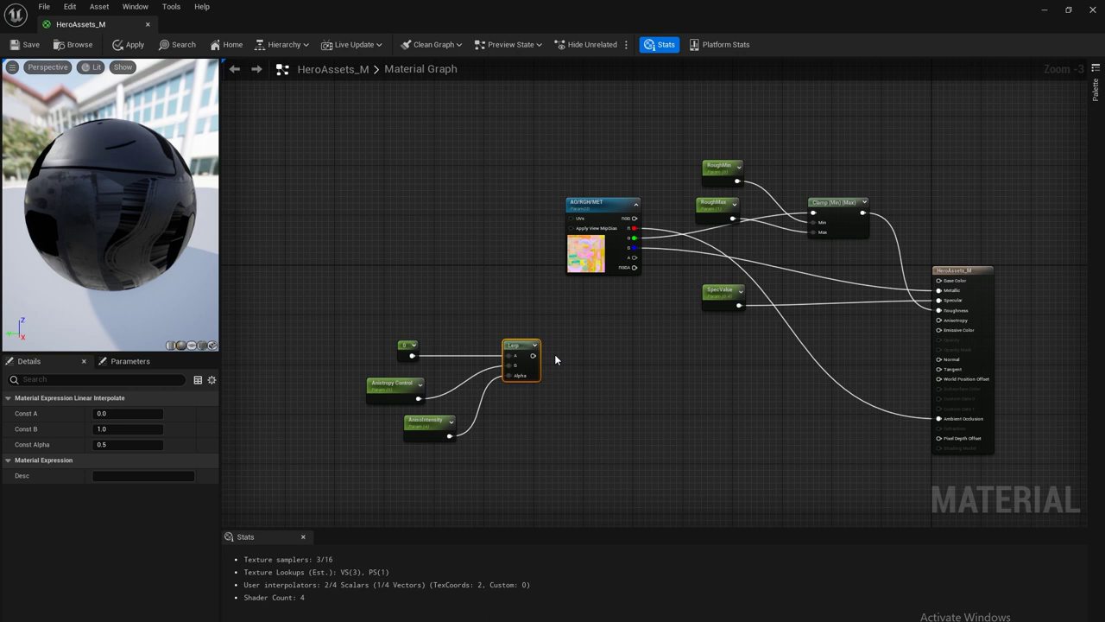
{"action": "left_click", "coordinate": [604, 380]}
Add a static switch parameter beside the Lerp and name it Anisotropy Reflections.
{"action": "right_click", "coordinate": [607, 385]}
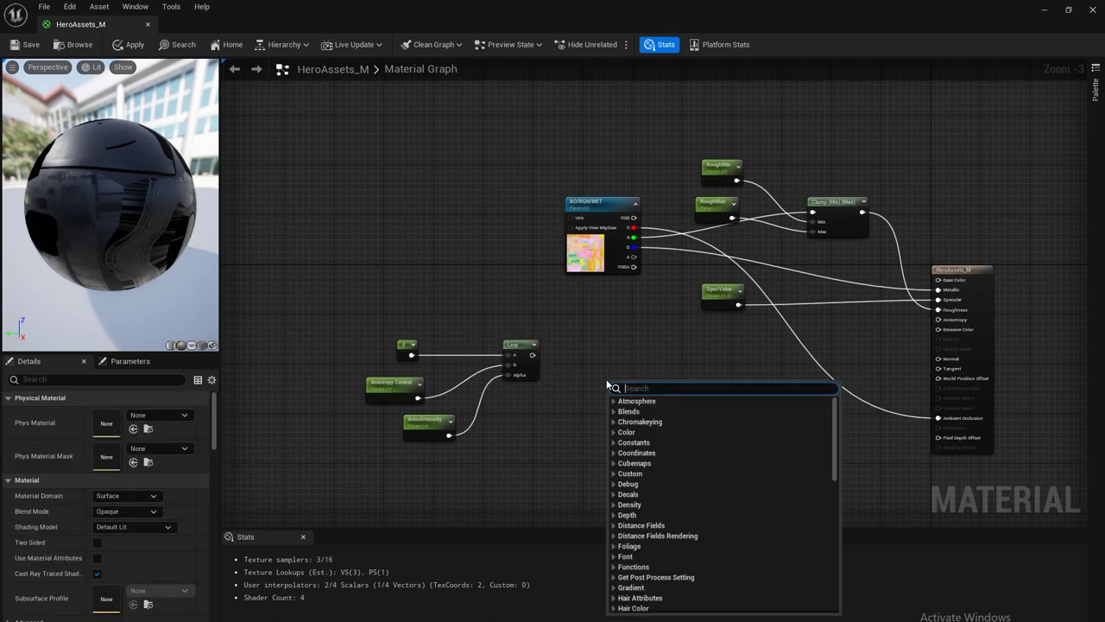
{"action": "type", "text": "swit"}
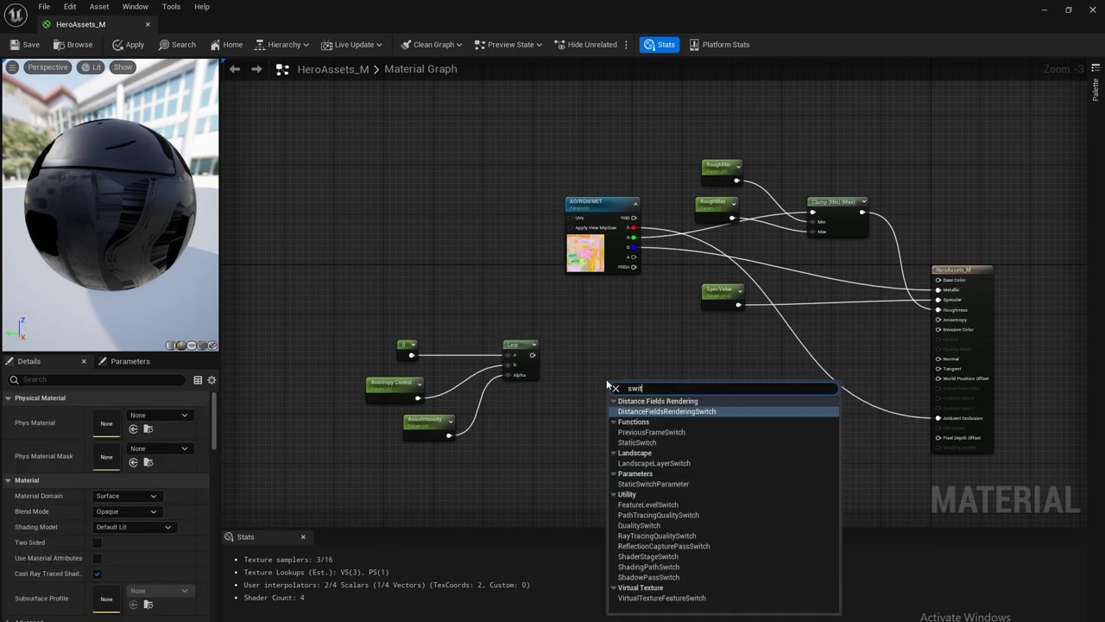
{"action": "type", "text": "ch par"}
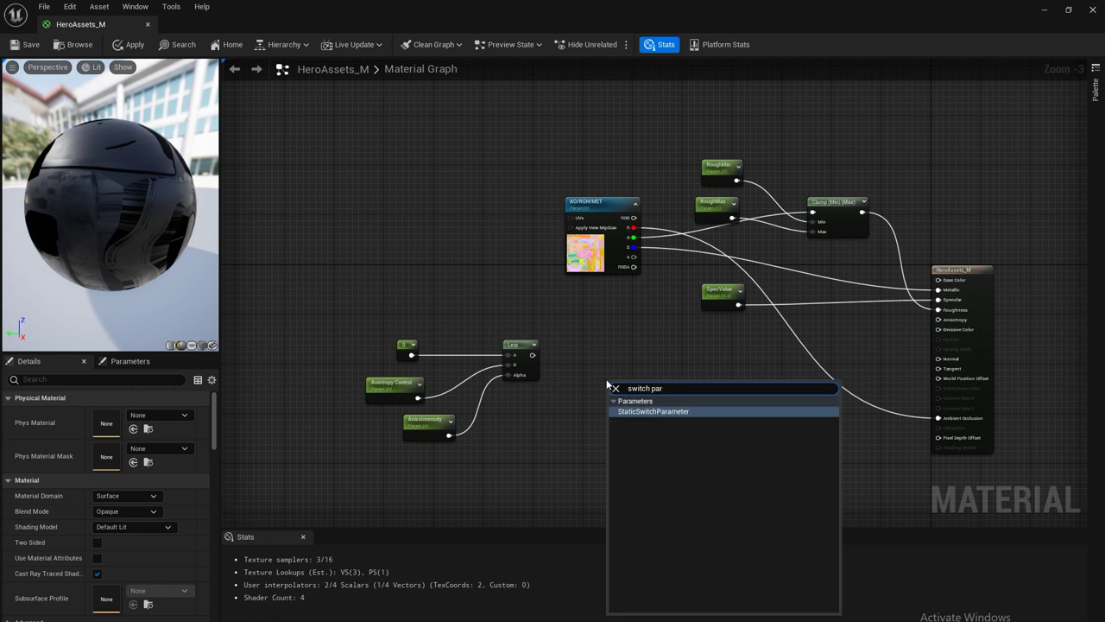
{"action": "key", "text": "Return"}
{"action": "left_click_drag", "start_coordinate": [656, 381], "coordinate": [632, 350]}
{"action": "left_click", "coordinate": [121, 413]}
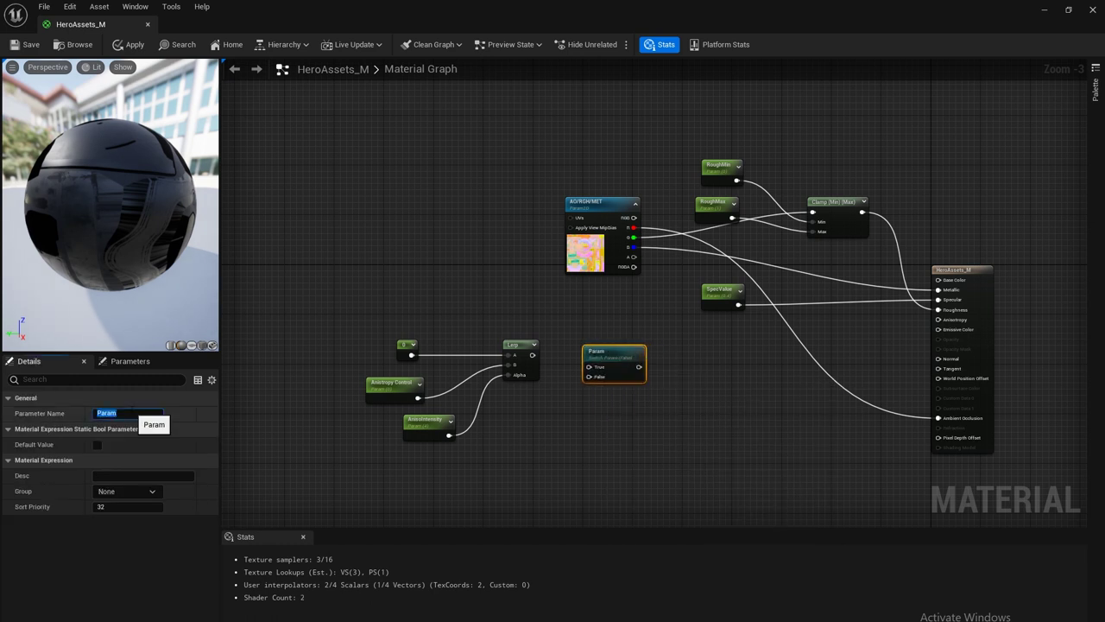
{"action": "type", "text": "Anisotropy Reflections"}
{"action": "key", "text": "Return"}
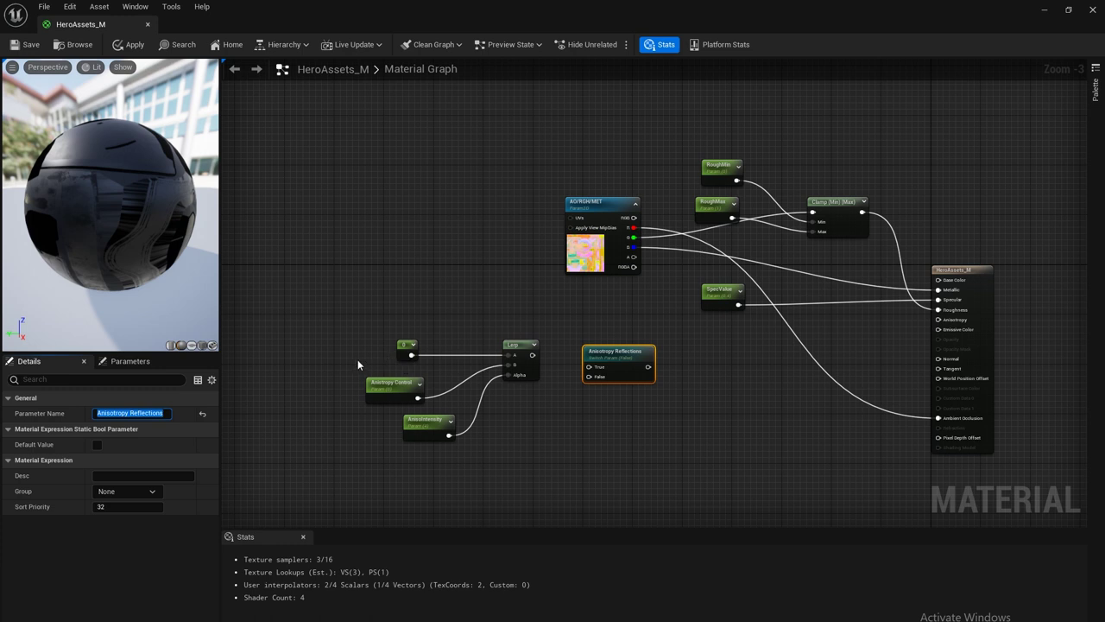
Wire the Lerp to the switch's True and the 0 constant to False, then shift the group left.
{"action": "left_click_drag", "start_coordinate": [535, 356], "coordinate": [560, 357]}
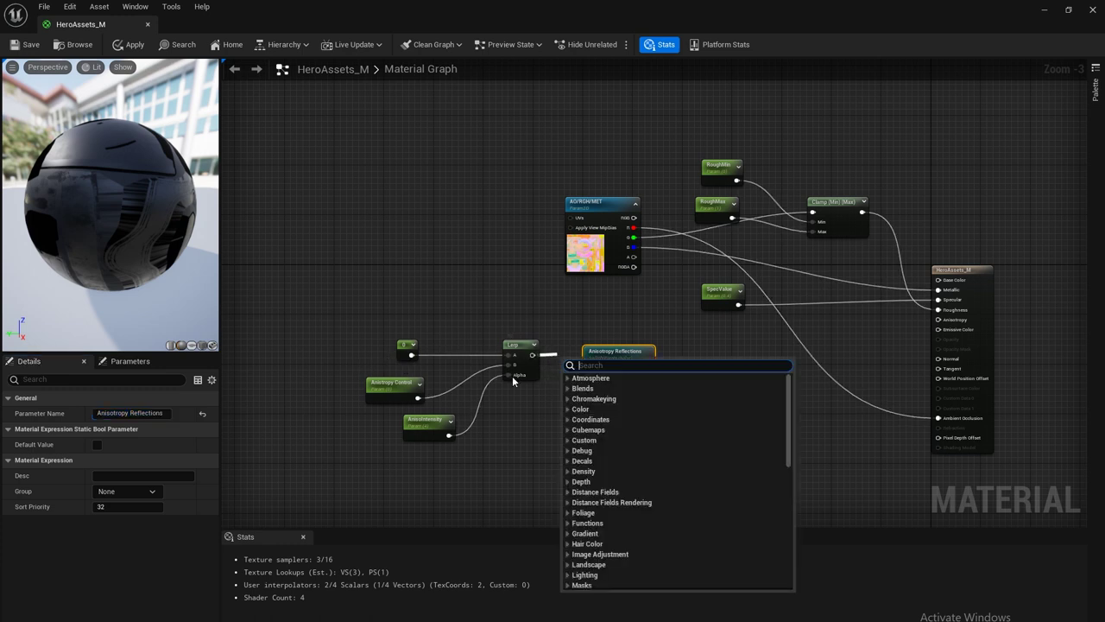
{"action": "left_click", "coordinate": [396, 382]}
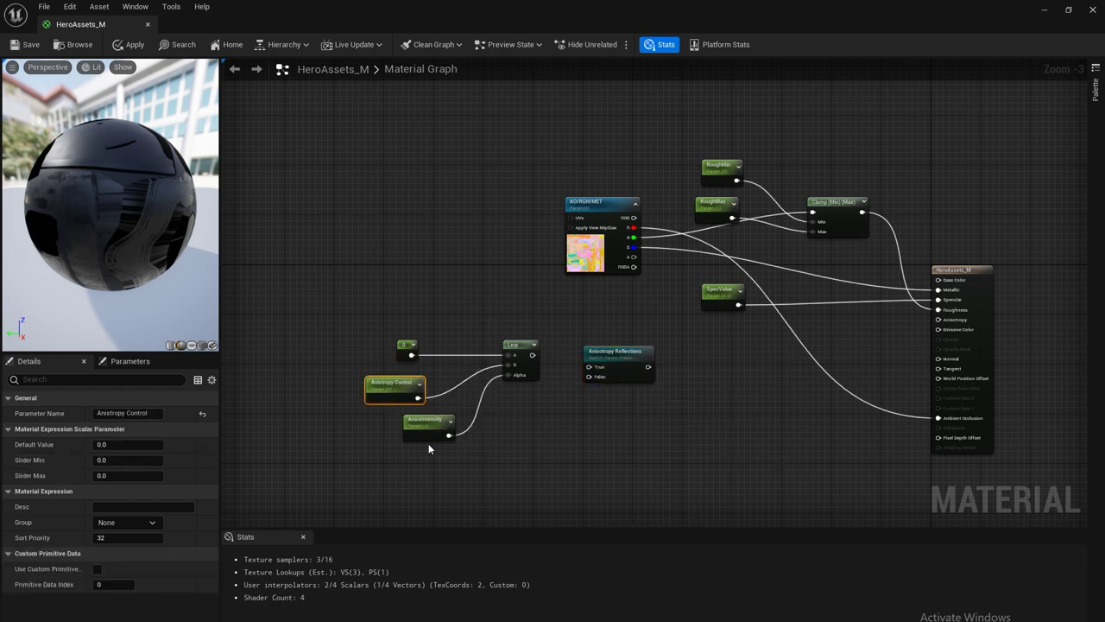
{"action": "left_click_drag", "start_coordinate": [532, 354], "coordinate": [588, 369]}
{"action": "left_click_drag", "start_coordinate": [410, 354], "coordinate": [589, 376]}
{"action": "left_click_drag", "start_coordinate": [335, 326], "coordinate": [684, 451]}
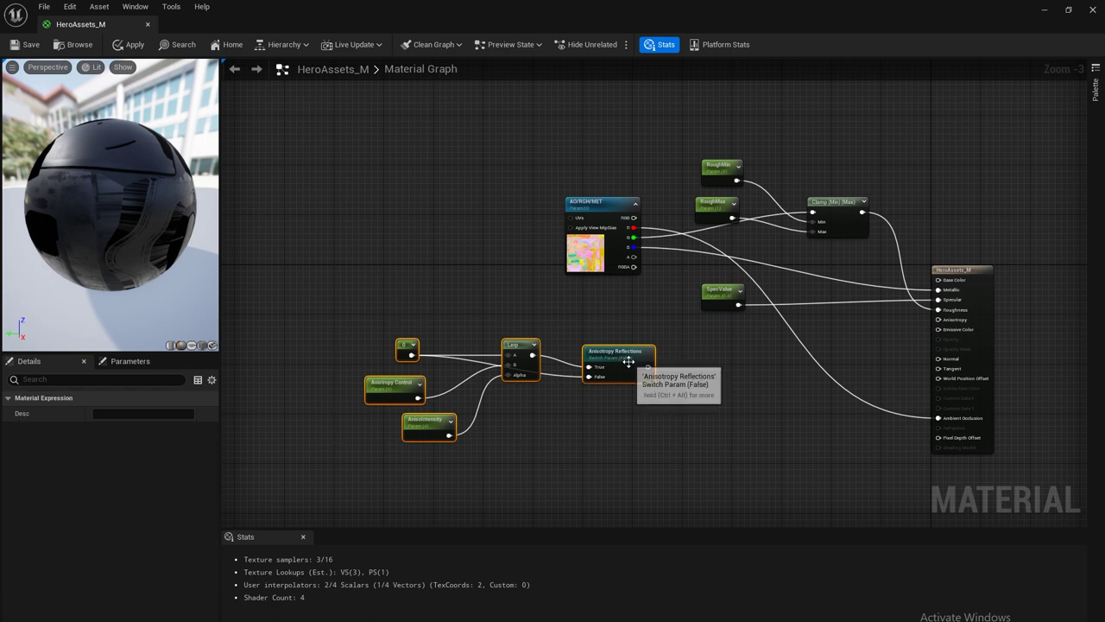
{"action": "left_click_drag", "start_coordinate": [626, 360], "coordinate": [564, 372]}
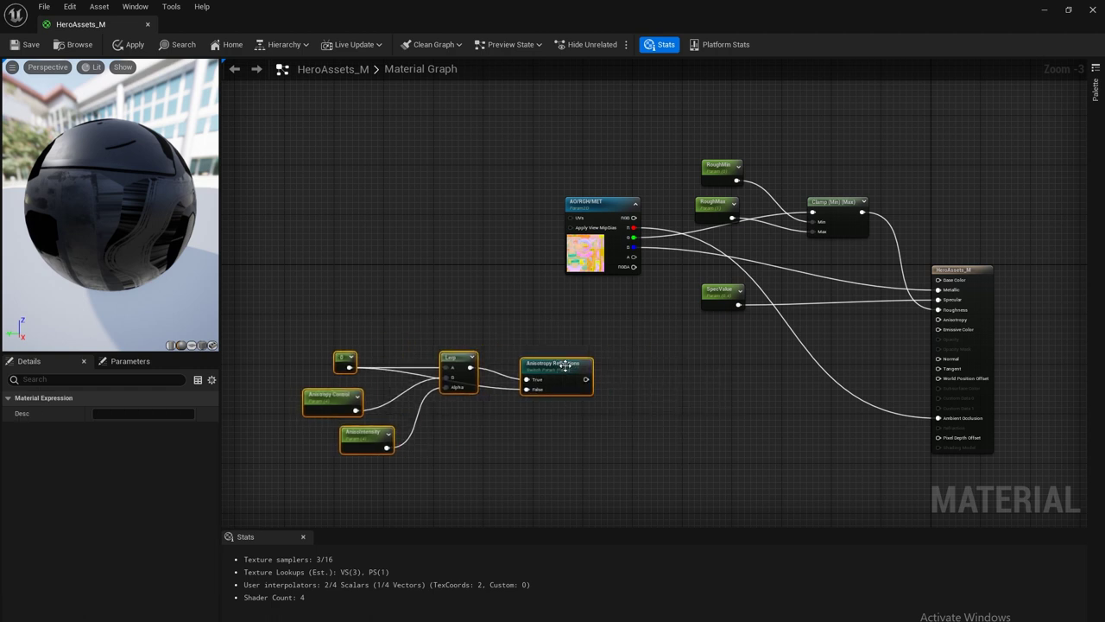
Paste a copy of the AO/RGH/MET texture parameter and rename it MaterialMask.
{"action": "left_click", "coordinate": [600, 210]}
{"action": "left_click", "coordinate": [634, 335]}
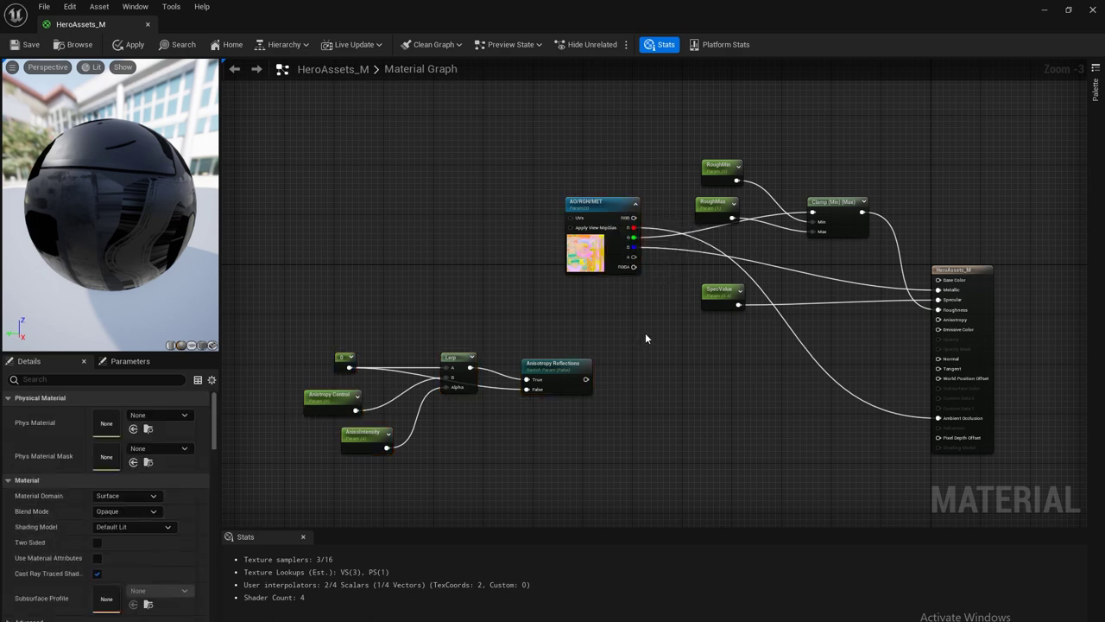
{"action": "key", "text": "ctrl+v"}
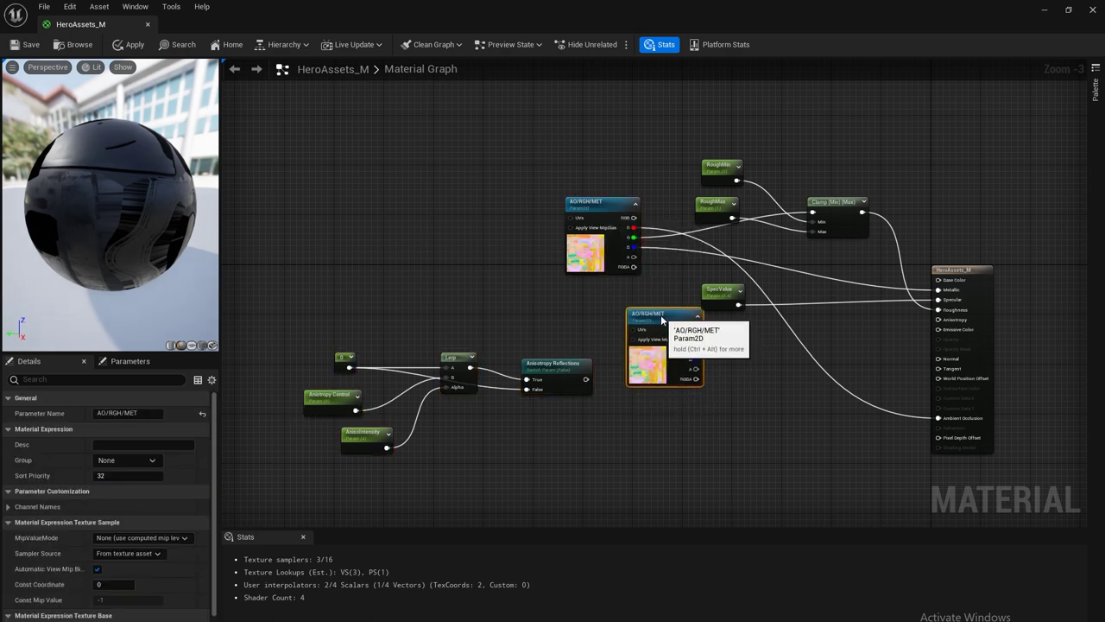
{"action": "left_click", "coordinate": [660, 314]}
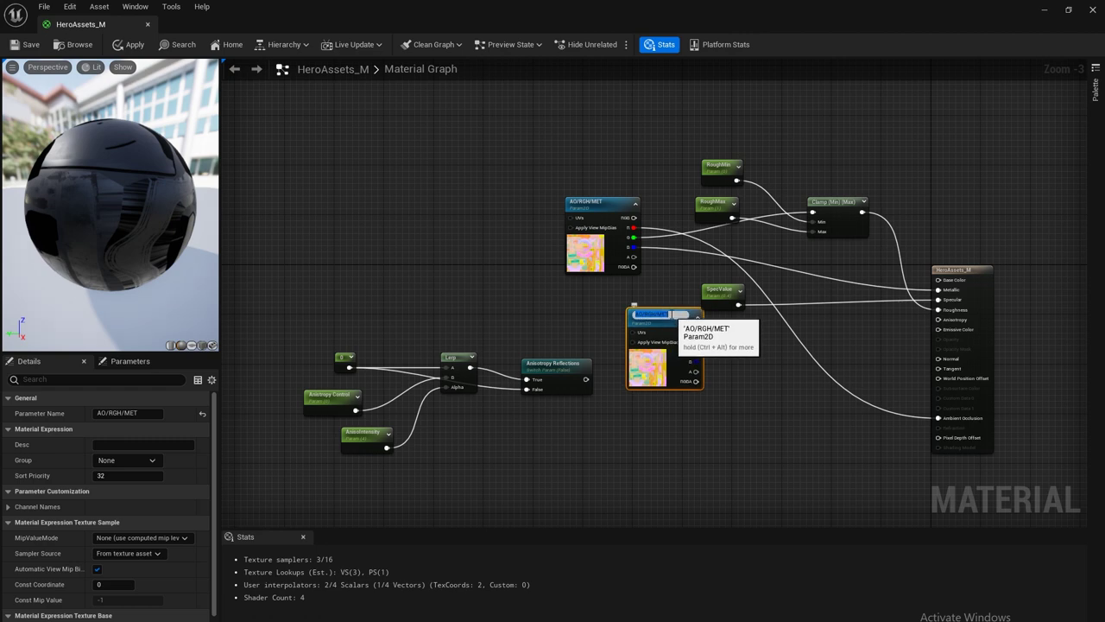
{"action": "type", "text": "Maa"}
{"action": "type", "text": "terialMask"}
{"action": "key", "text": "Return"}
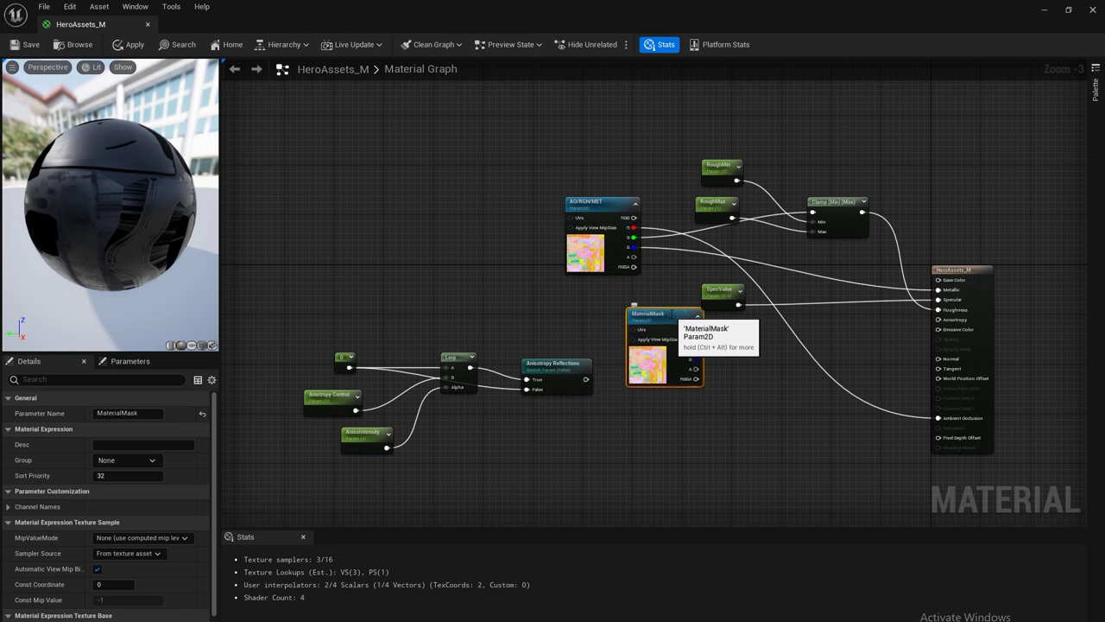
{"action": "left_click_drag", "start_coordinate": [663, 314], "coordinate": [644, 302]}
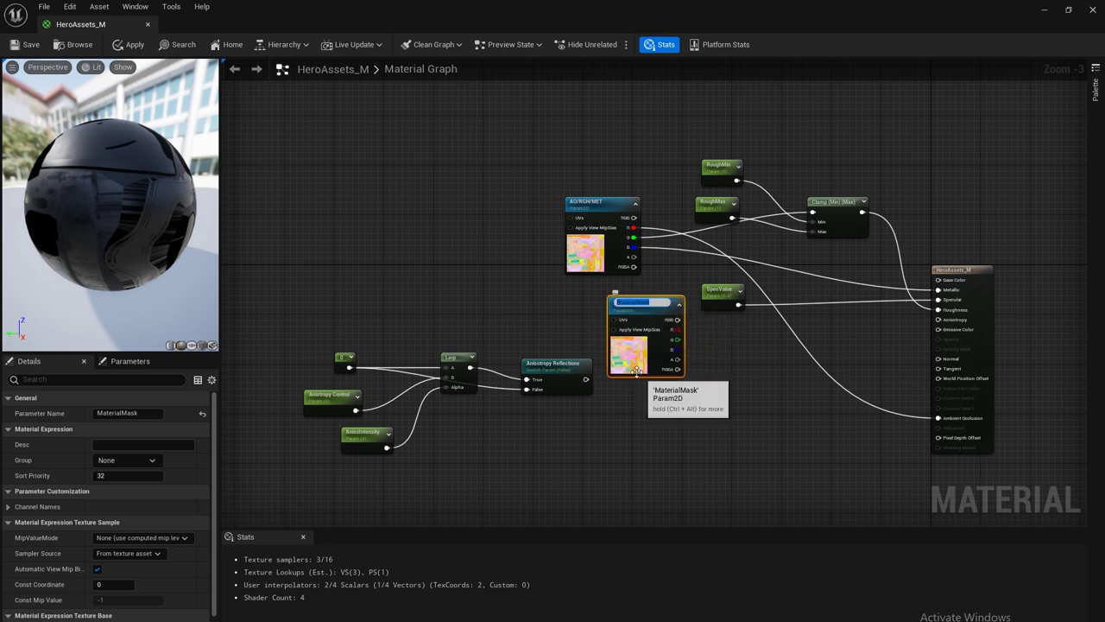
{"action": "key", "text": "Escape"}
Assign Myriad_01_Gear_MSK_T to MaterialMask and place it beneath the AO/RGH/MET node.
{"action": "scroll", "coordinate": [159, 560], "scroll_direction": "down", "scroll_amount": 1}
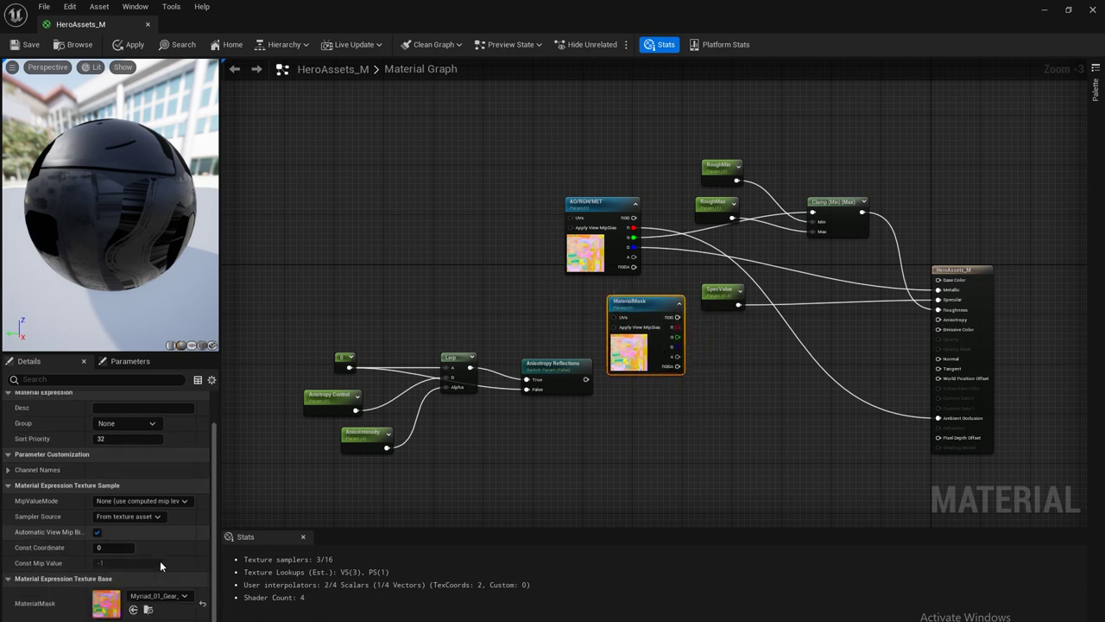
{"action": "left_click", "coordinate": [159, 595]}
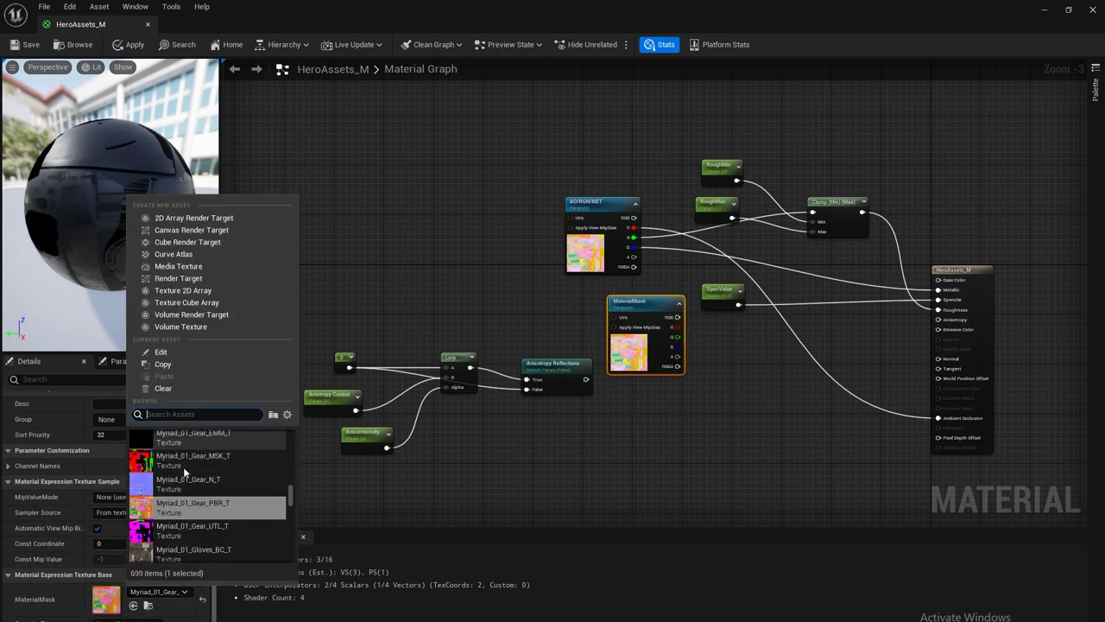
{"action": "left_click", "coordinate": [215, 465]}
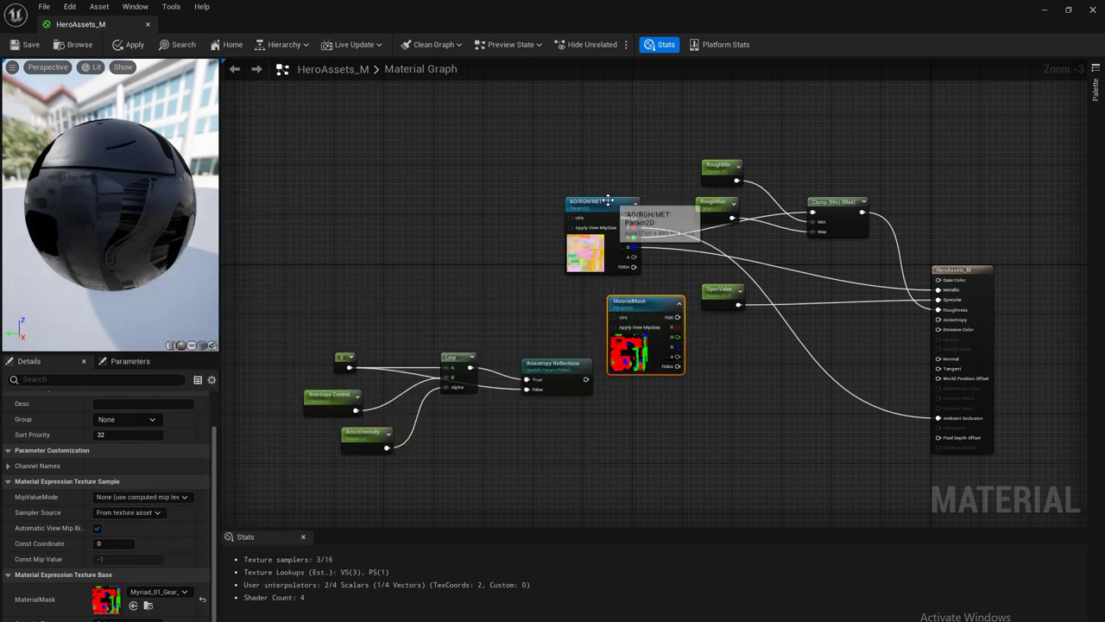
{"action": "left_click_drag", "start_coordinate": [608, 201], "coordinate": [621, 169]}
{"action": "left_click_drag", "start_coordinate": [650, 304], "coordinate": [625, 275]}
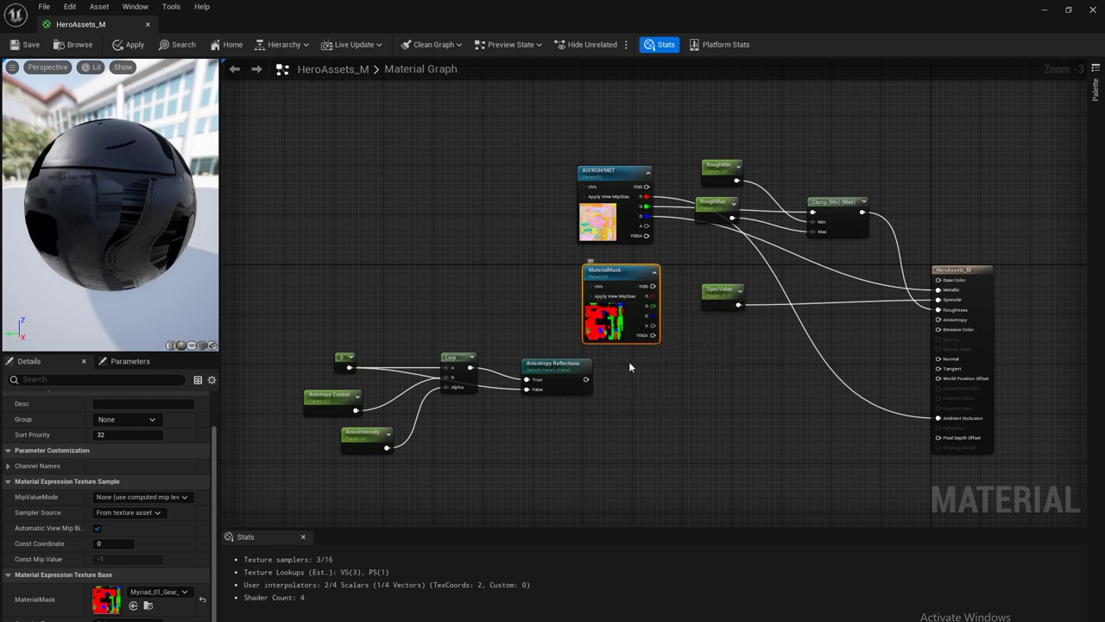
Add a new Linear Interpolate node to the graph.
{"action": "right_click", "coordinate": [667, 382]}
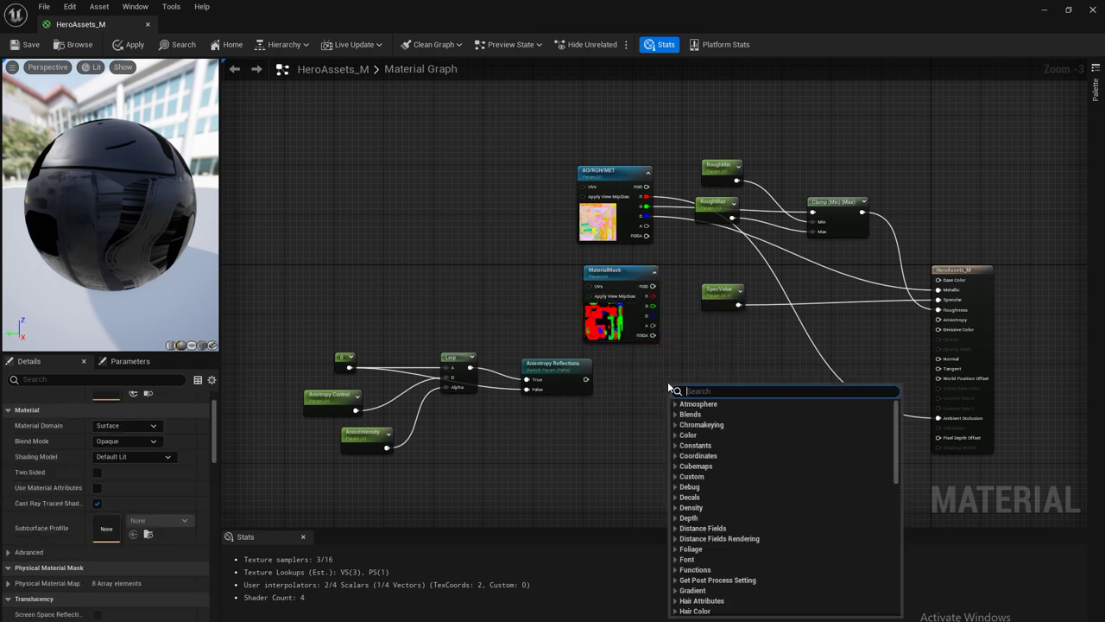
{"action": "type", "text": "lerp"}
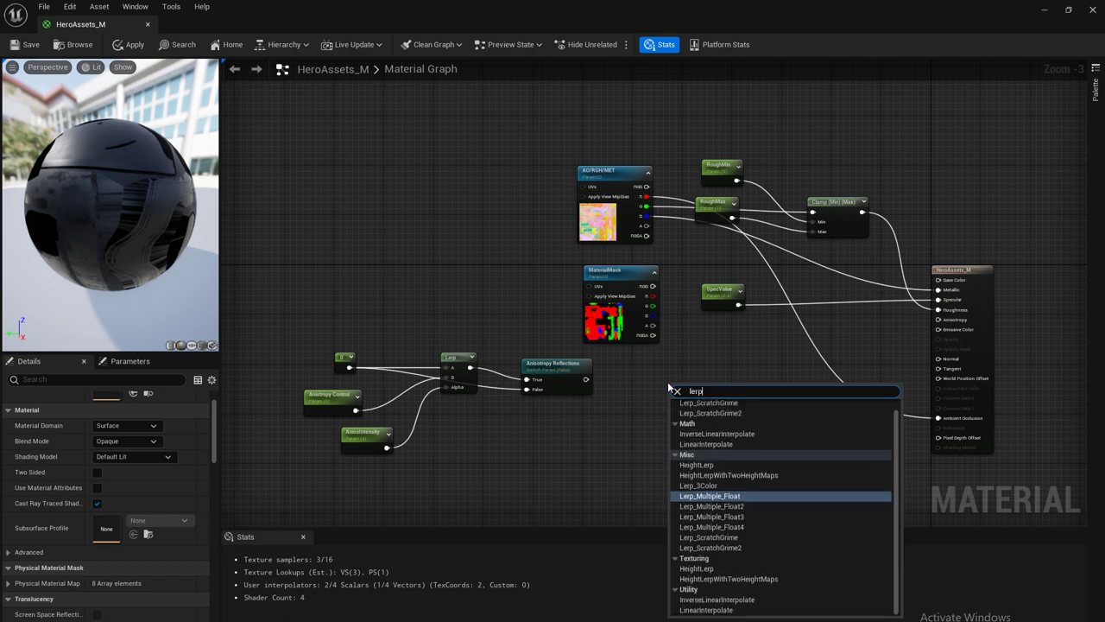
{"action": "key", "text": "BackSpace"}
{"action": "key", "text": "BackSpace"}
{"action": "key", "text": "BackSpace"}
{"action": "type", "text": "ina"}
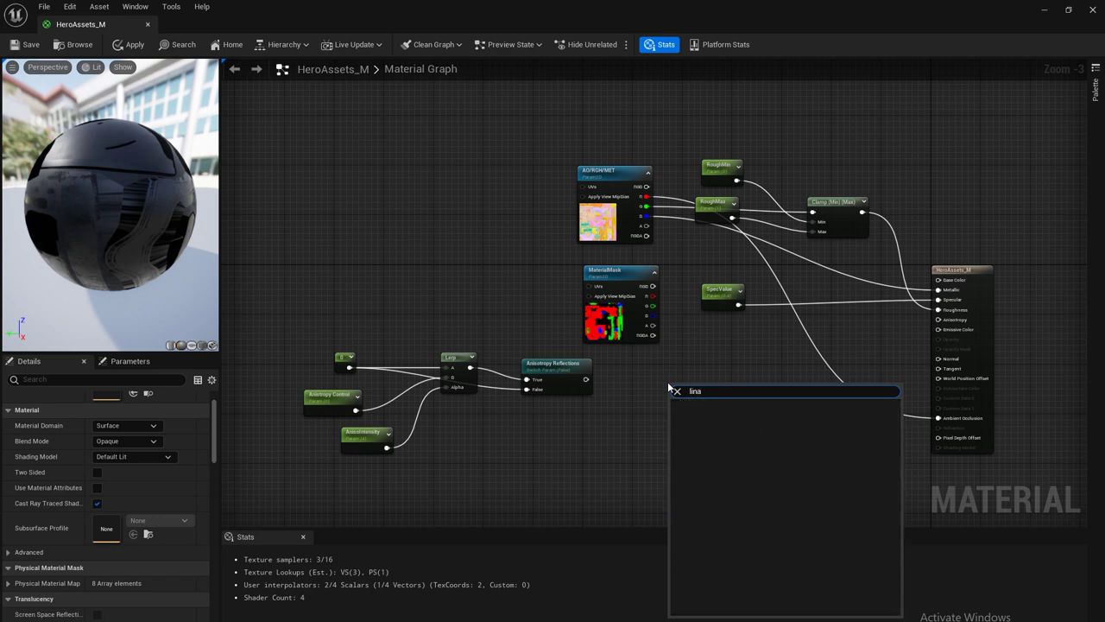
{"action": "key", "text": "BackSpace"}
{"action": "type", "text": "ea"}
{"action": "key", "text": "Return"}
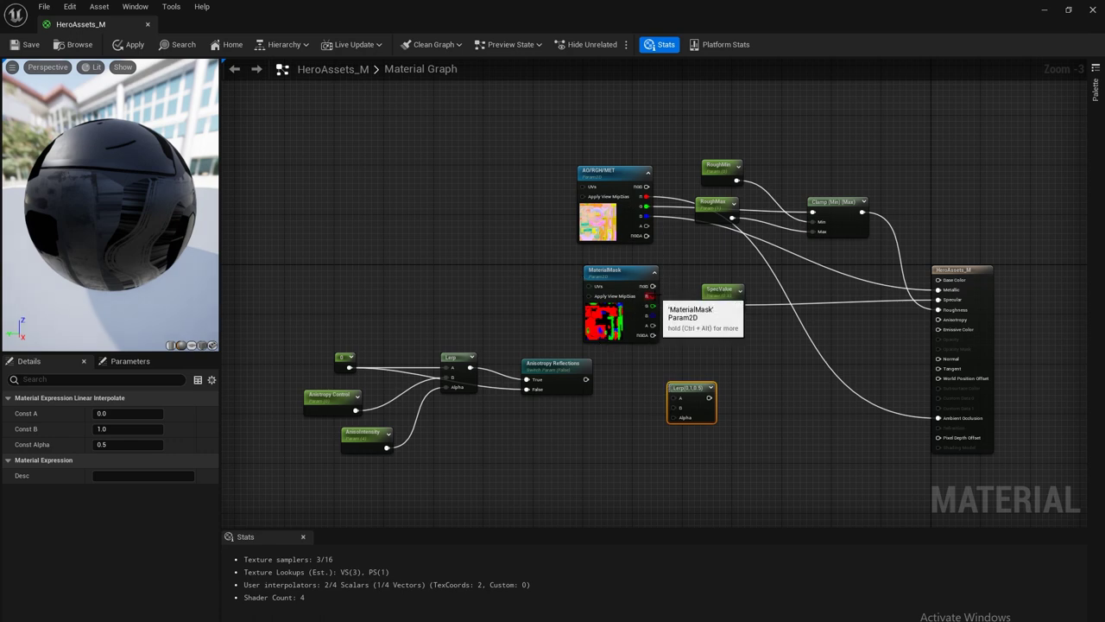
Feed MaterialMask's red channel and Anisotropy Reflections into the Lerp, output to the Anisotropy pin.
{"action": "left_click_drag", "start_coordinate": [648, 296], "coordinate": [674, 421]}
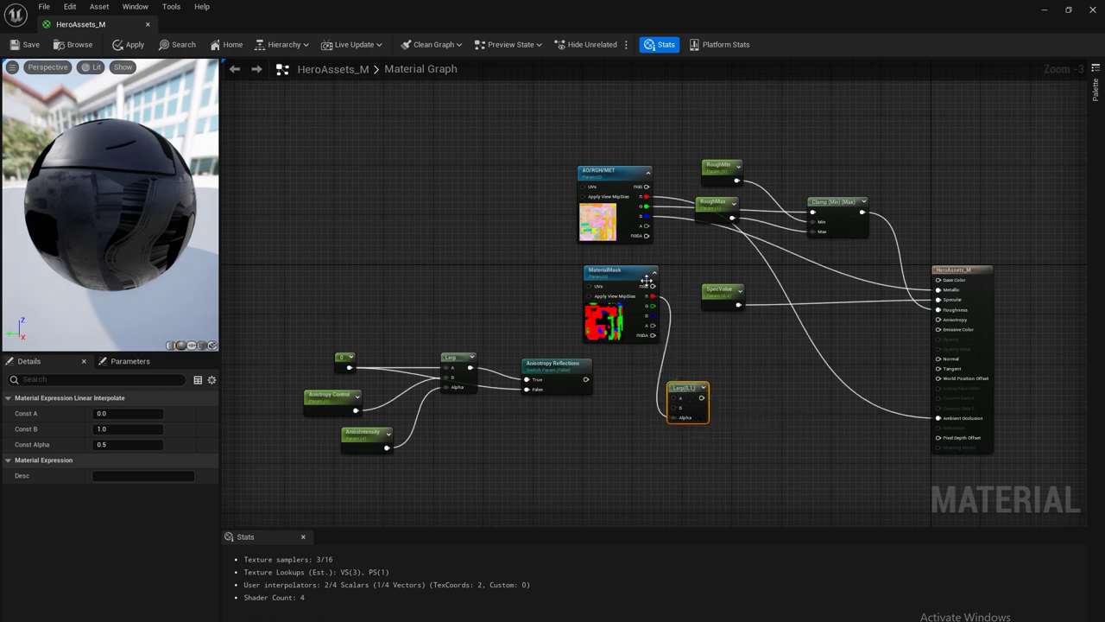
{"action": "left_click_drag", "start_coordinate": [586, 379], "coordinate": [672, 407]}
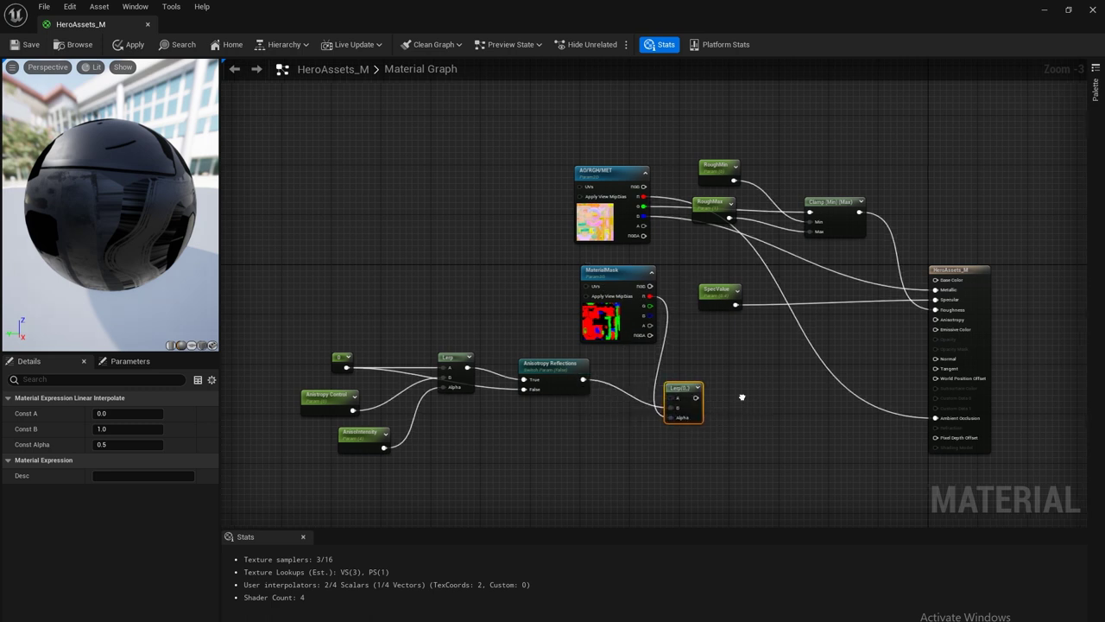
{"action": "right_click_drag", "start_coordinate": [741, 397], "coordinate": [661, 389]}
{"action": "left_click_drag", "start_coordinate": [613, 389], "coordinate": [854, 313]}
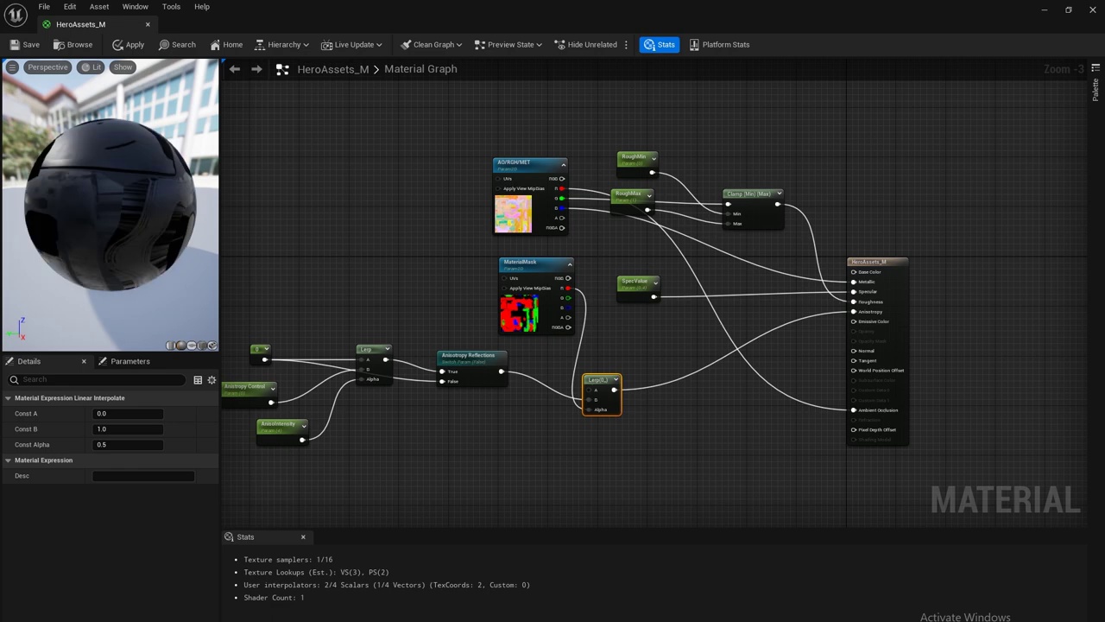
{"action": "scroll", "coordinate": [855, 394], "scroll_direction": "down", "scroll_amount": 1}
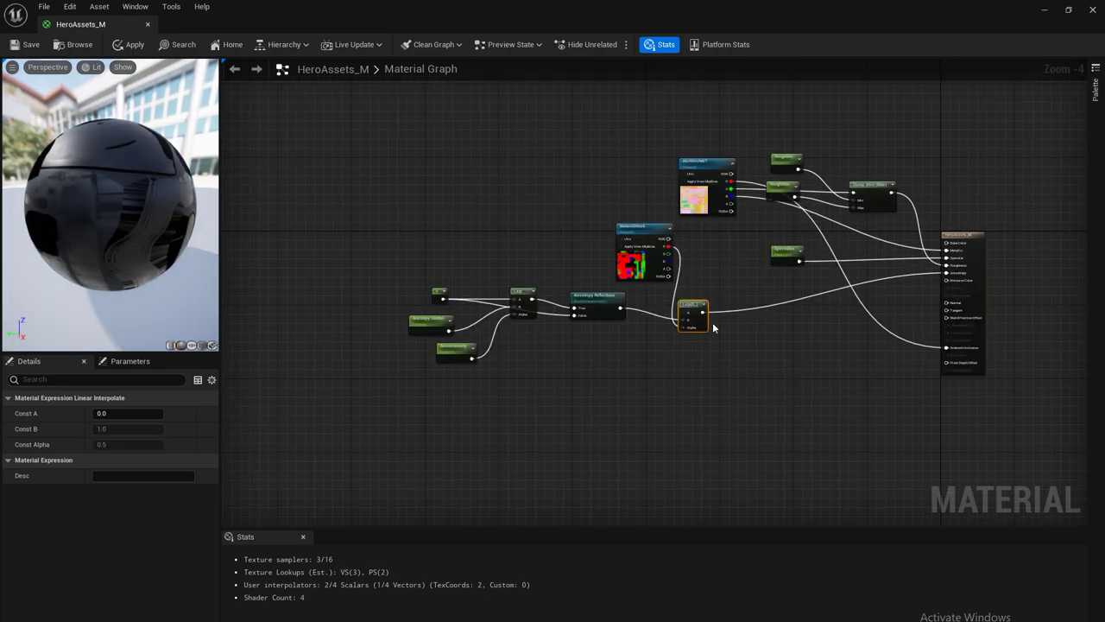
Add a Texture Object parameter node named Param in empty graph space.
{"action": "left_click", "coordinate": [643, 377]}
{"action": "right_click_drag", "start_coordinate": [480, 422], "coordinate": [537, 361]}
{"action": "right_click", "coordinate": [578, 356]}
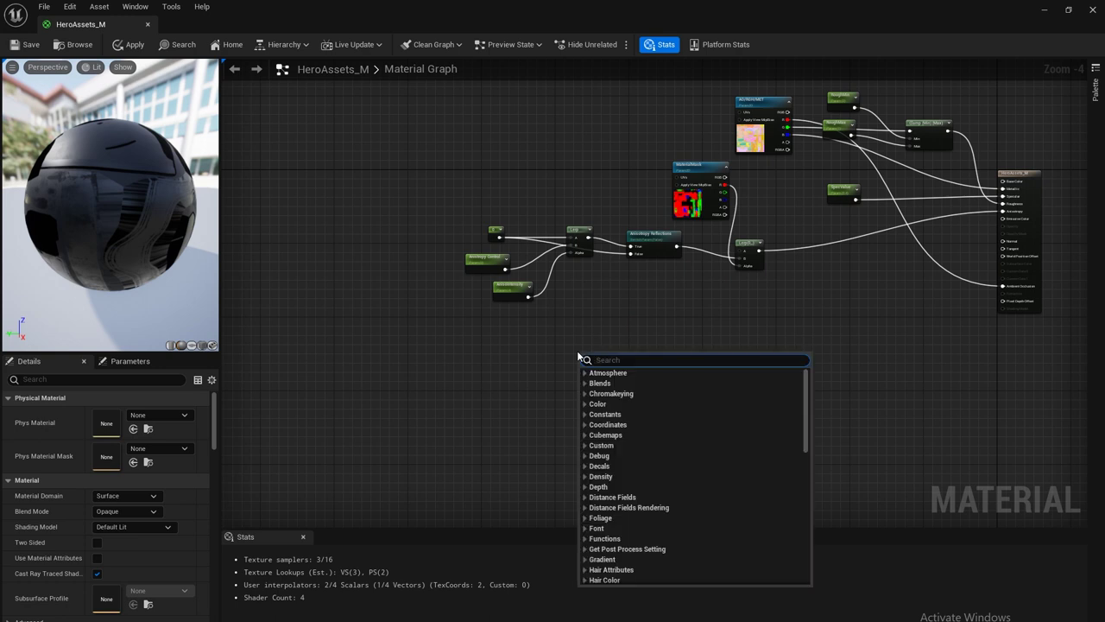
{"action": "type", "text": "texxt"}
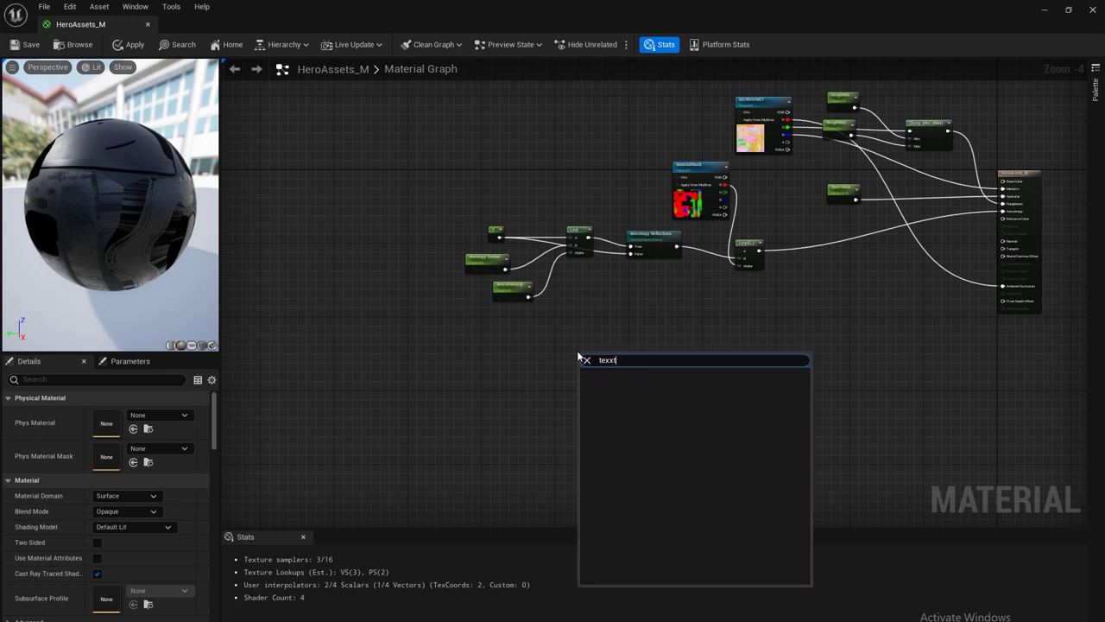
{"action": "key", "text": "BackSpace"}
{"action": "key", "text": "BackSpace"}
{"action": "type", "text": "t"}
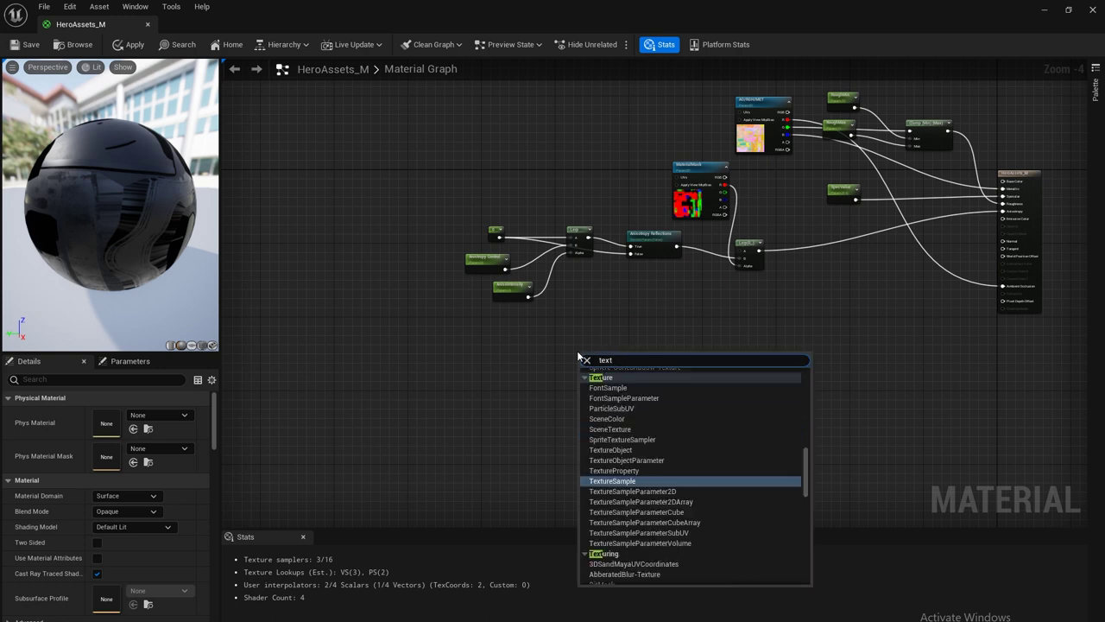
{"action": "type", "text": "ure ob"}
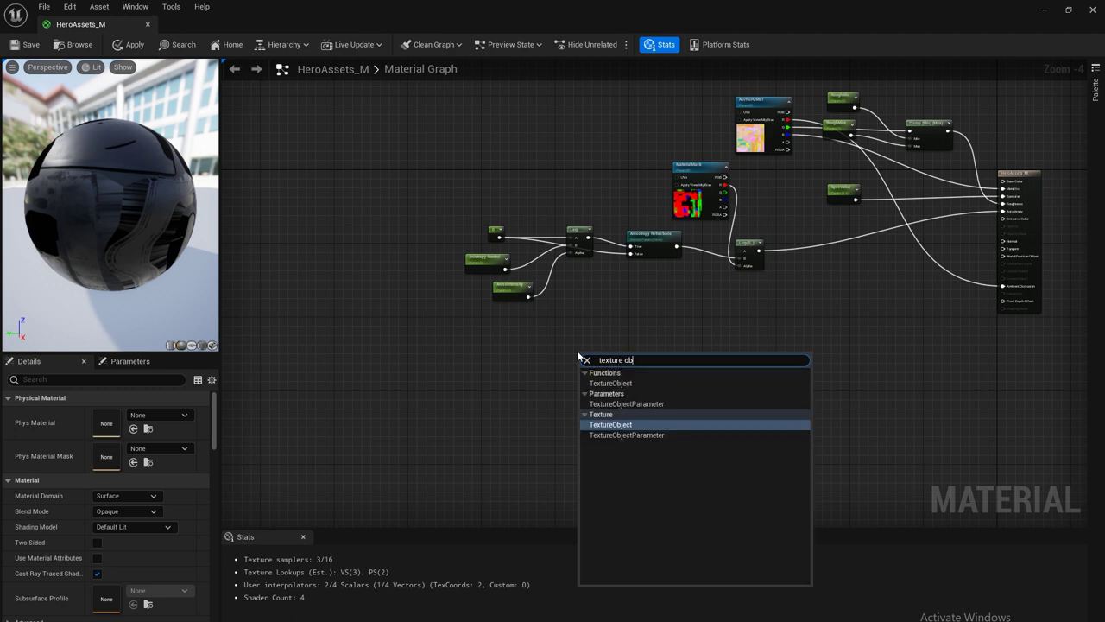
{"action": "key", "text": "Down"}
{"action": "key", "text": "Return"}
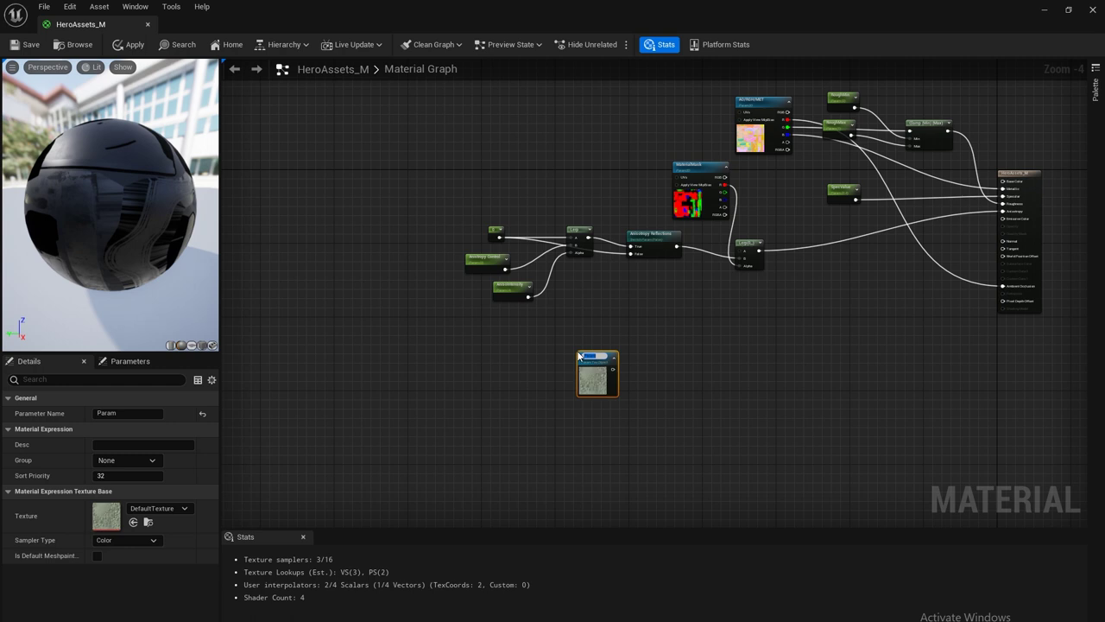
{"action": "key", "text": "Return"}
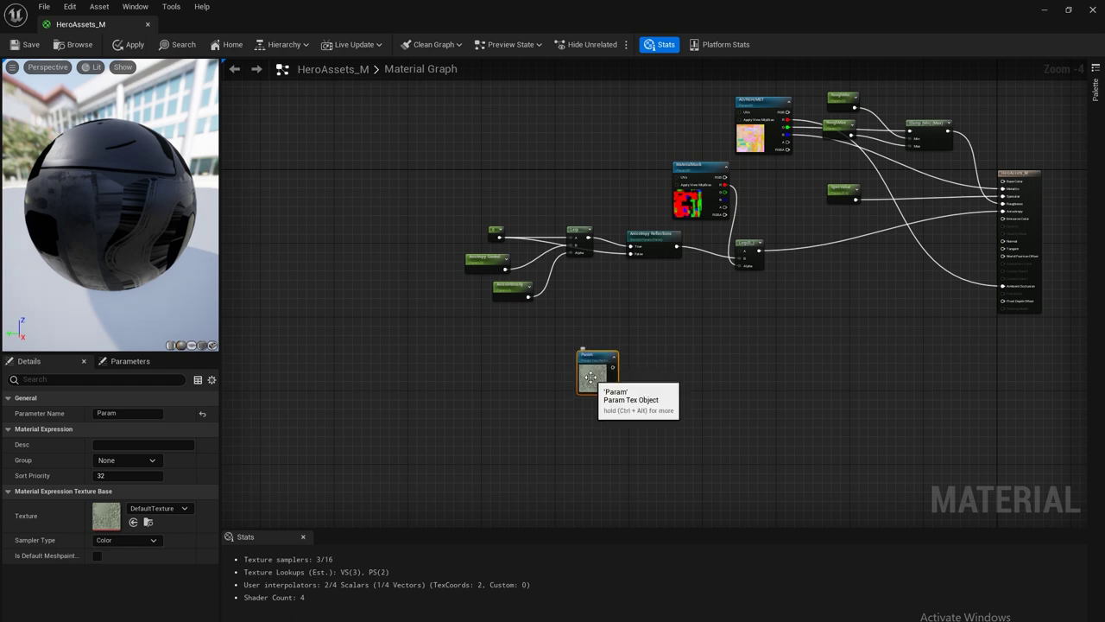
Set the Param node's texture to TangentColorMap and nudge it up-left.
{"action": "left_click", "coordinate": [183, 509]}
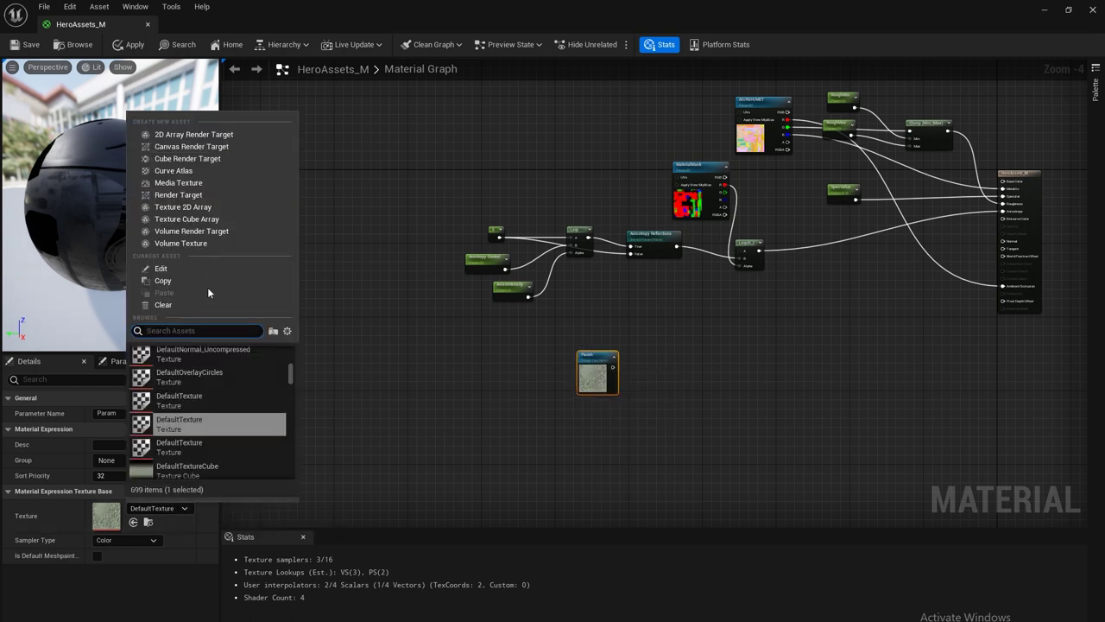
{"action": "type", "text": "teange"}
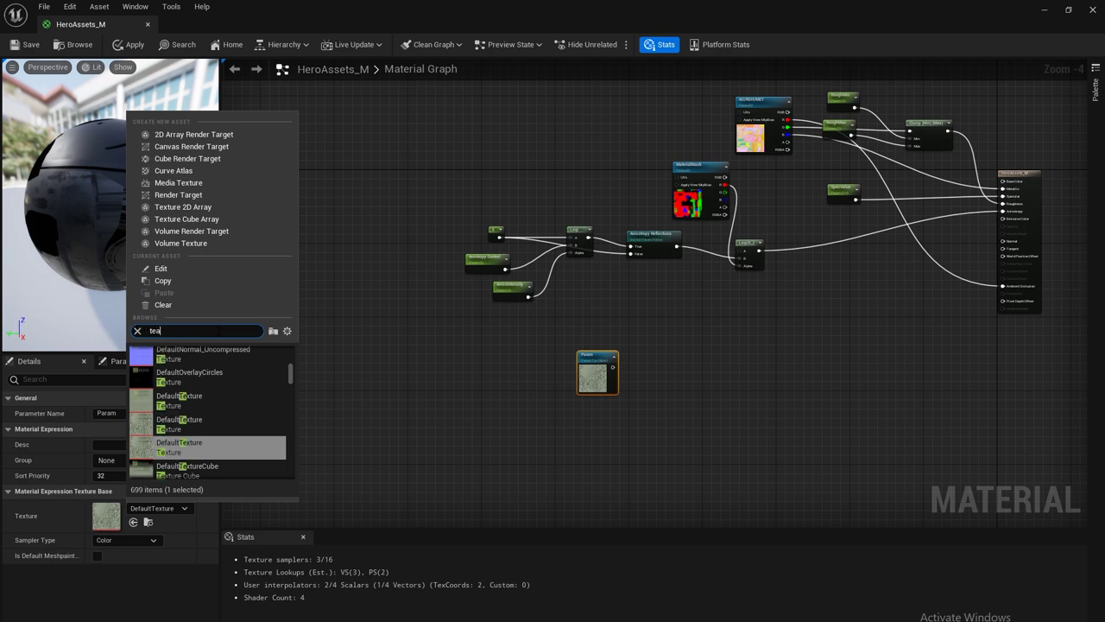
{"action": "key", "text": "BackSpace"}
{"action": "key", "text": "BackSpace"}
{"action": "key", "text": "BackSpace"}
{"action": "key", "text": "BackSpace"}
{"action": "key", "text": "BackSpace"}
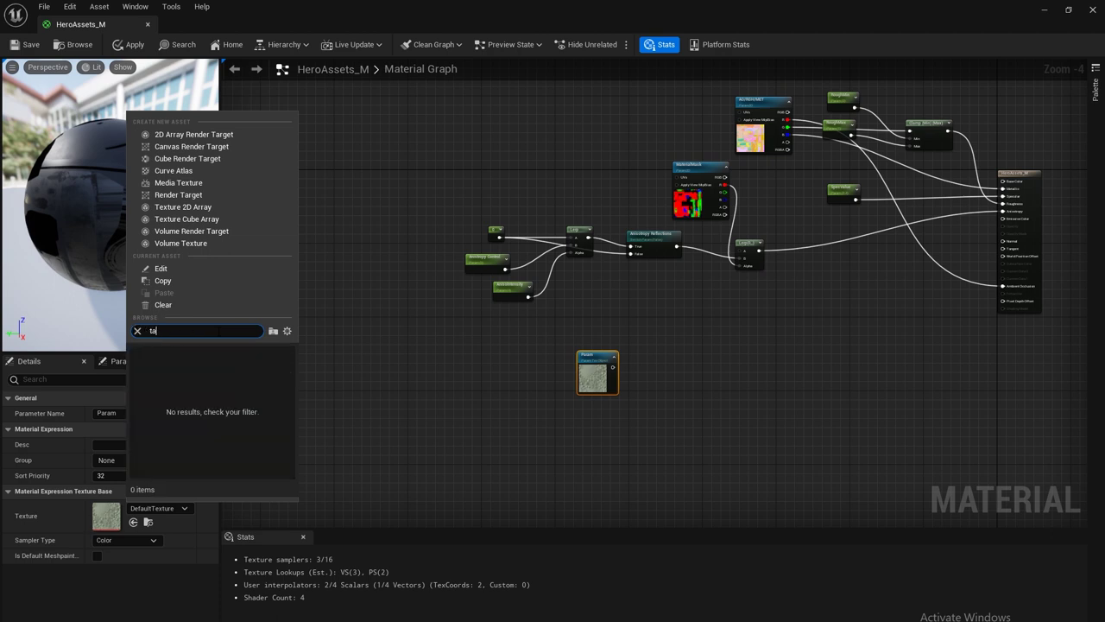
{"action": "type", "text": "angent"}
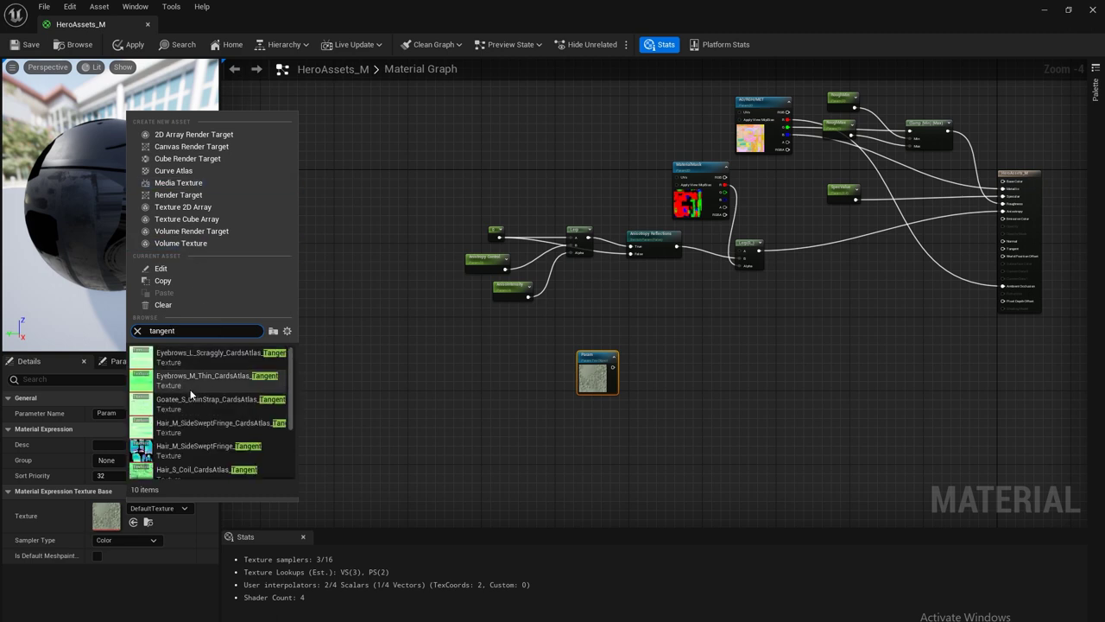
{"action": "scroll", "coordinate": [224, 414], "scroll_direction": "down", "scroll_amount": 3}
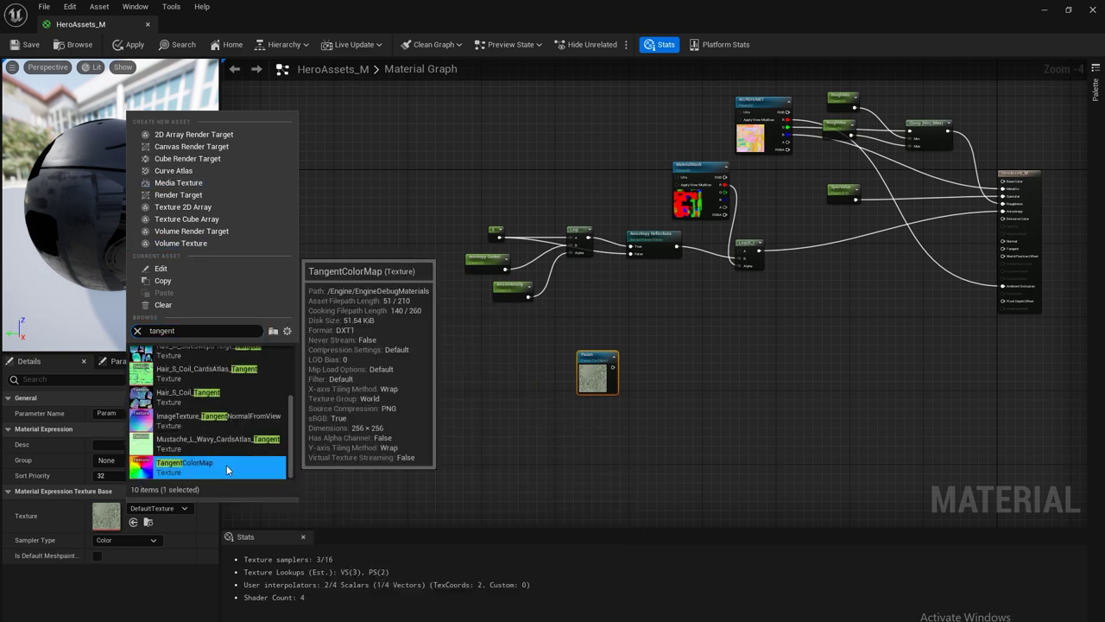
{"action": "left_click", "coordinate": [227, 464]}
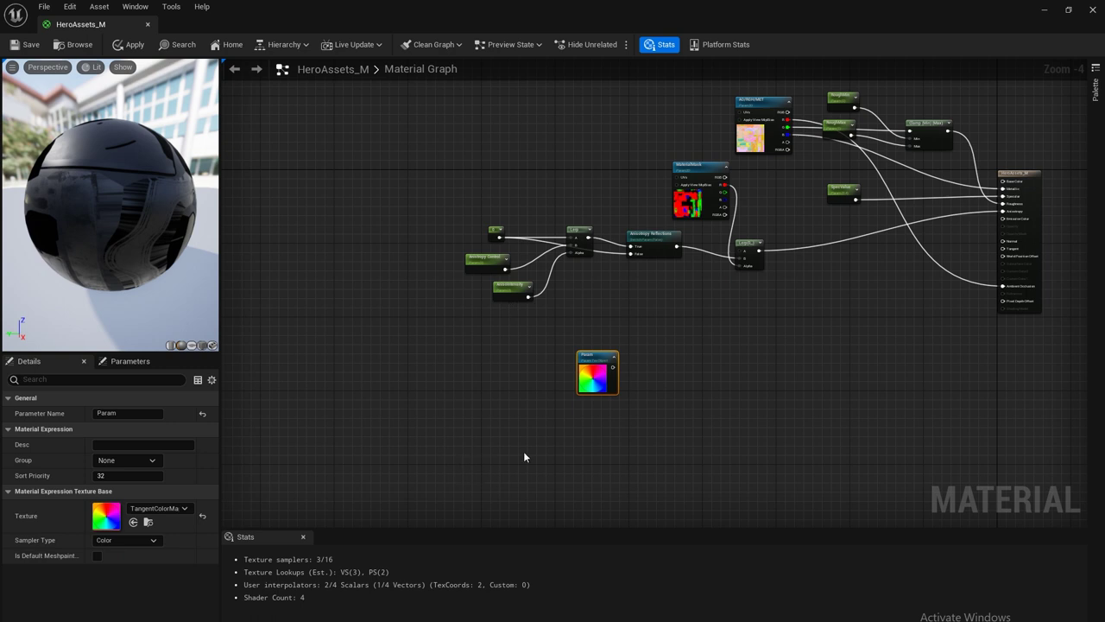
{"action": "left_click_drag", "start_coordinate": [594, 353], "coordinate": [579, 331]}
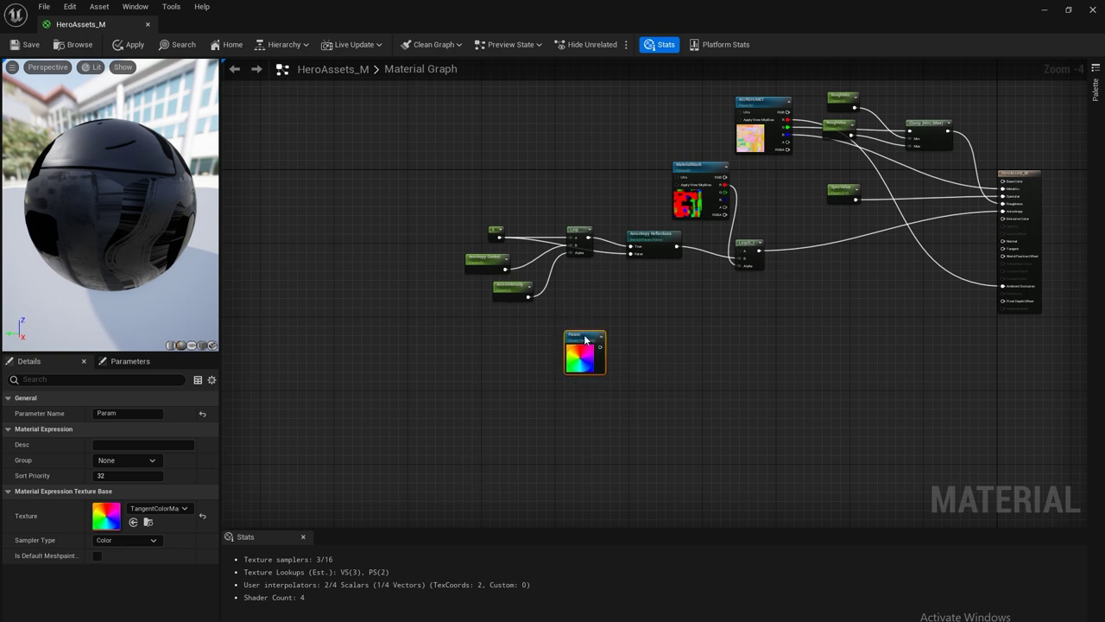
Create an AnisoMapControl scalar parameter from a Constant and place it beneath the texture node.
{"action": "right_click", "coordinate": [511, 435]}
{"action": "type", "text": "const"}
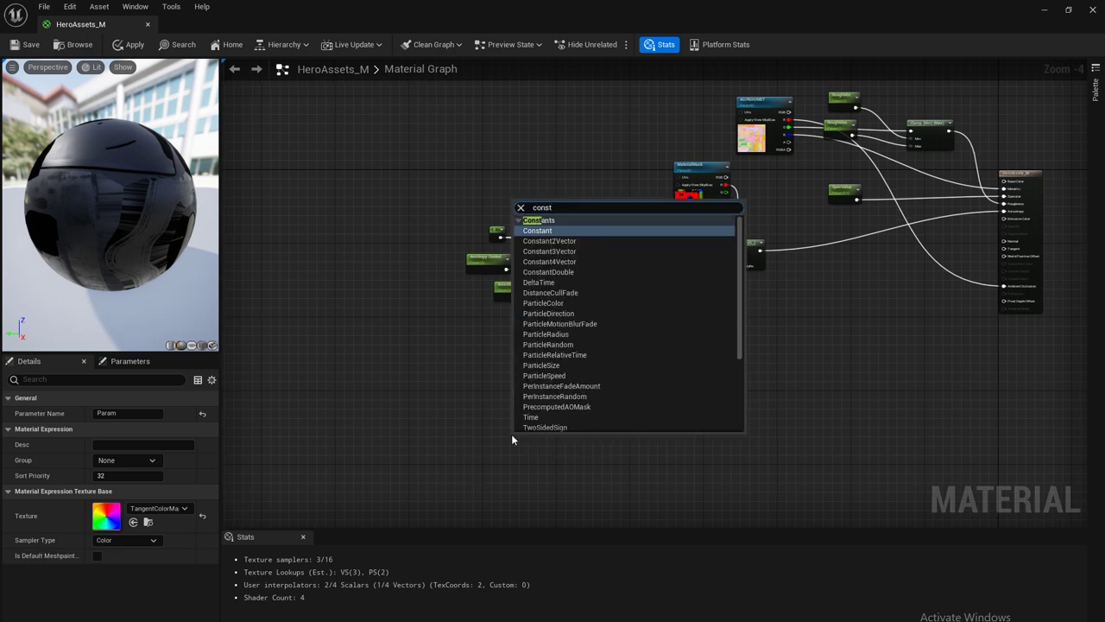
{"action": "key", "text": "Return"}
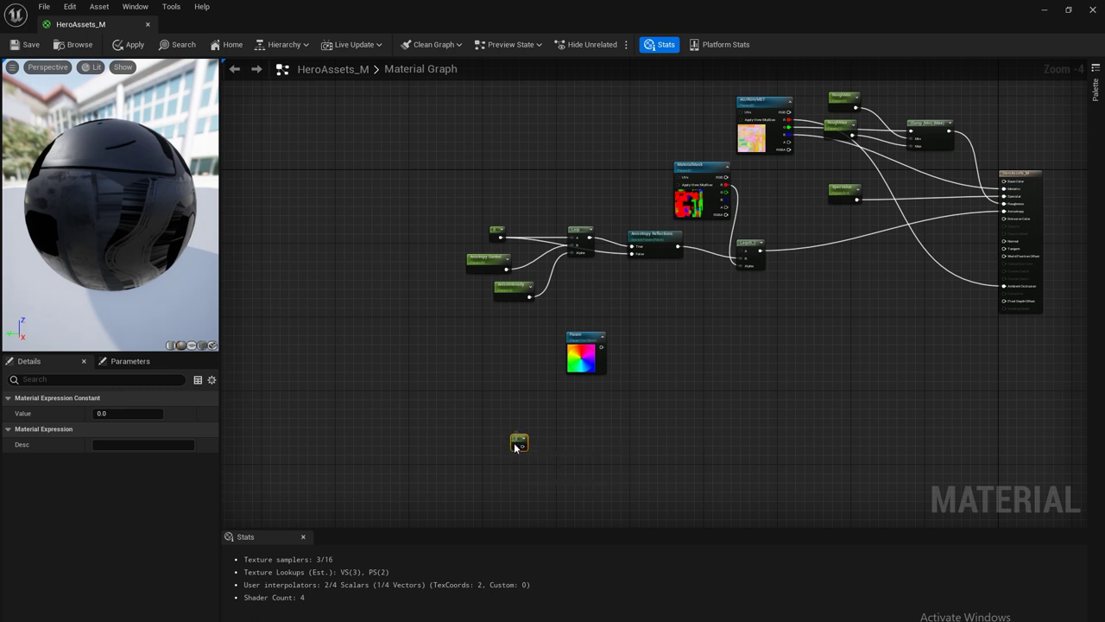
{"action": "right_click", "coordinate": [518, 440]}
{"action": "left_click", "coordinate": [580, 224]}
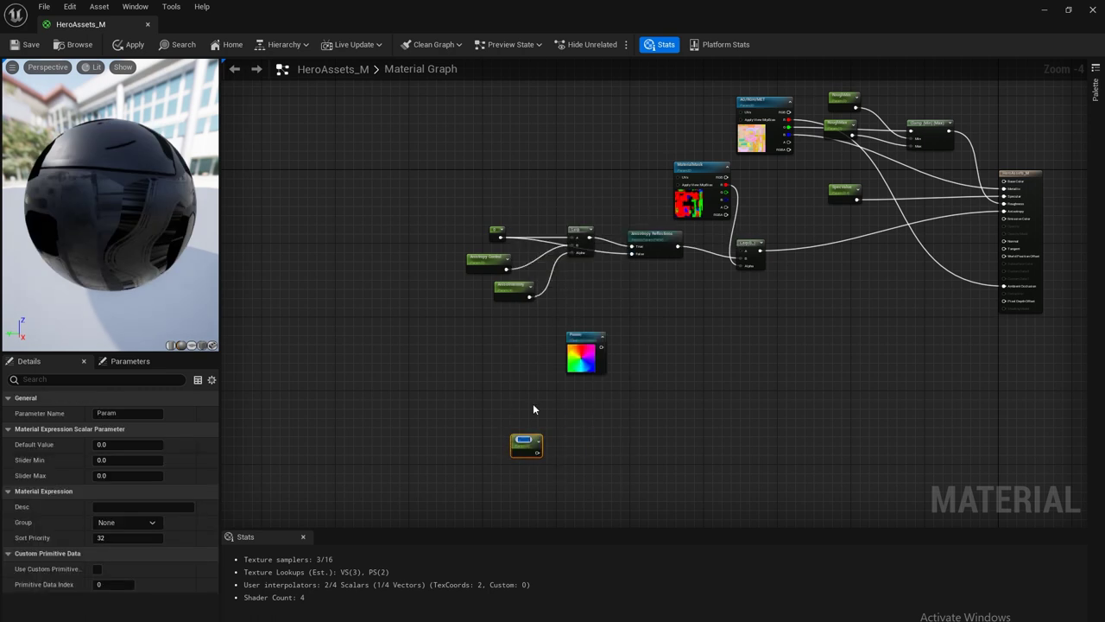
{"action": "type", "text": "Anisot"}
{"action": "type", "text": "ropy"}
{"action": "type", "text": "Control"}
{"action": "key", "text": "Return"}
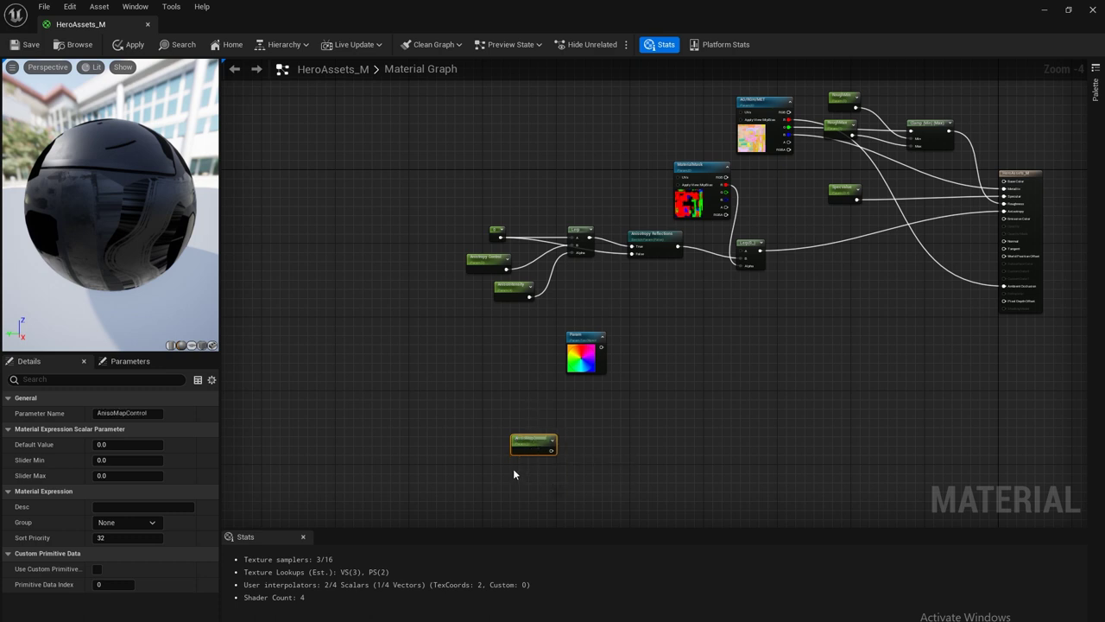
{"action": "left_click_drag", "start_coordinate": [530, 442], "coordinate": [515, 389]}
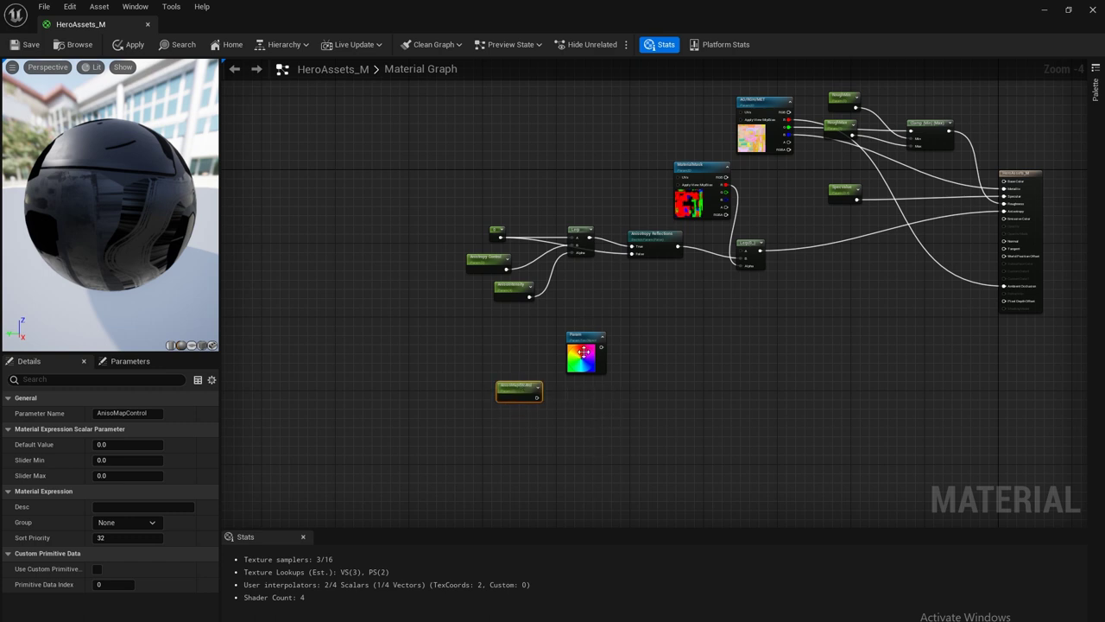
{"action": "left_click_drag", "start_coordinate": [584, 351], "coordinate": [533, 347]}
Create an AnisoWorldPosition vector parameter by converting a Constant3Vector.
{"action": "right_click", "coordinate": [530, 440]}
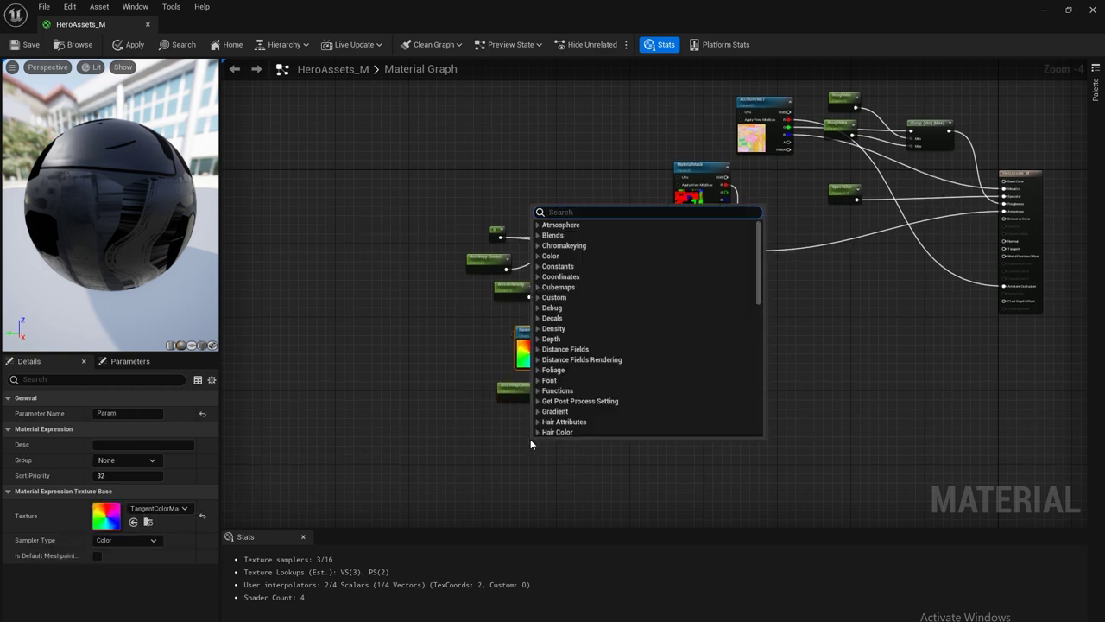
{"action": "type", "text": "constant"}
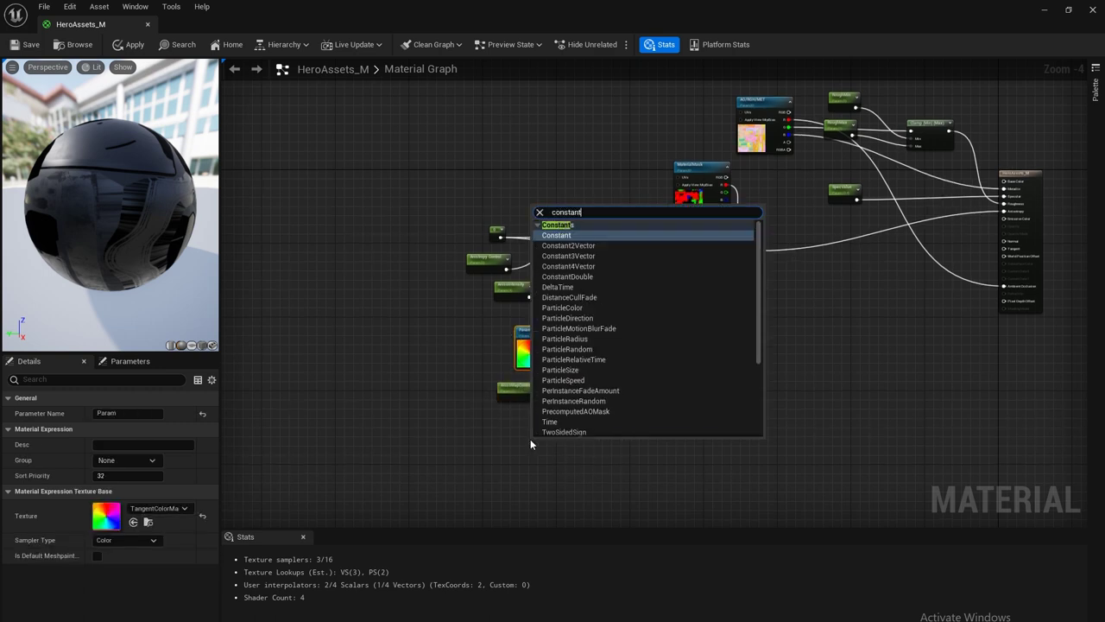
{"action": "key", "text": "Down"}
{"action": "key", "text": "Down"}
{"action": "key", "text": "Return"}
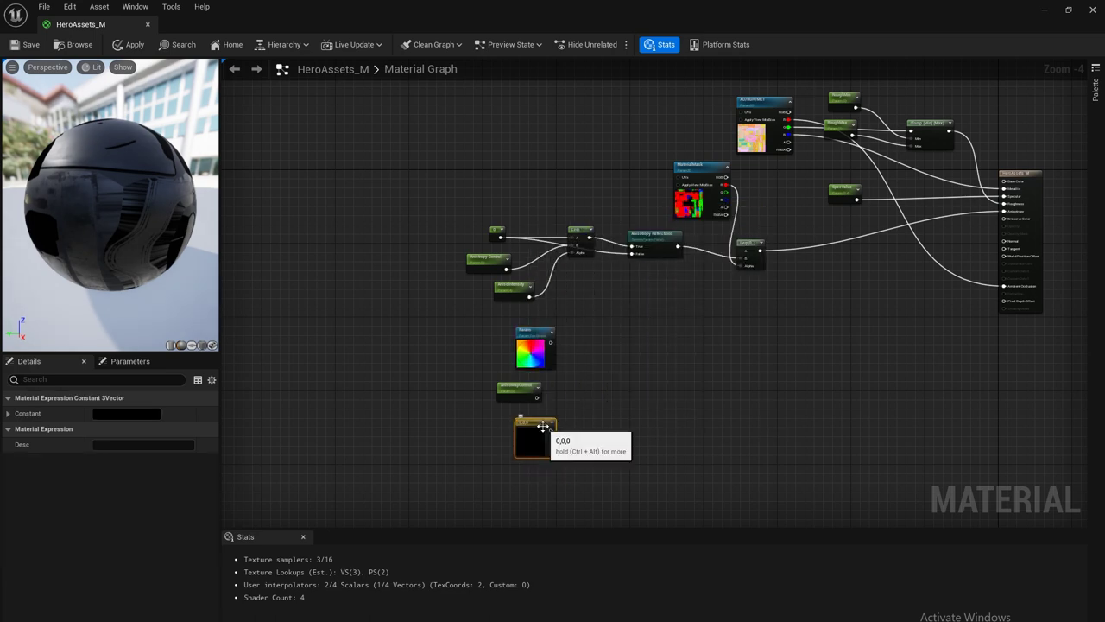
{"action": "right_click", "coordinate": [538, 441]}
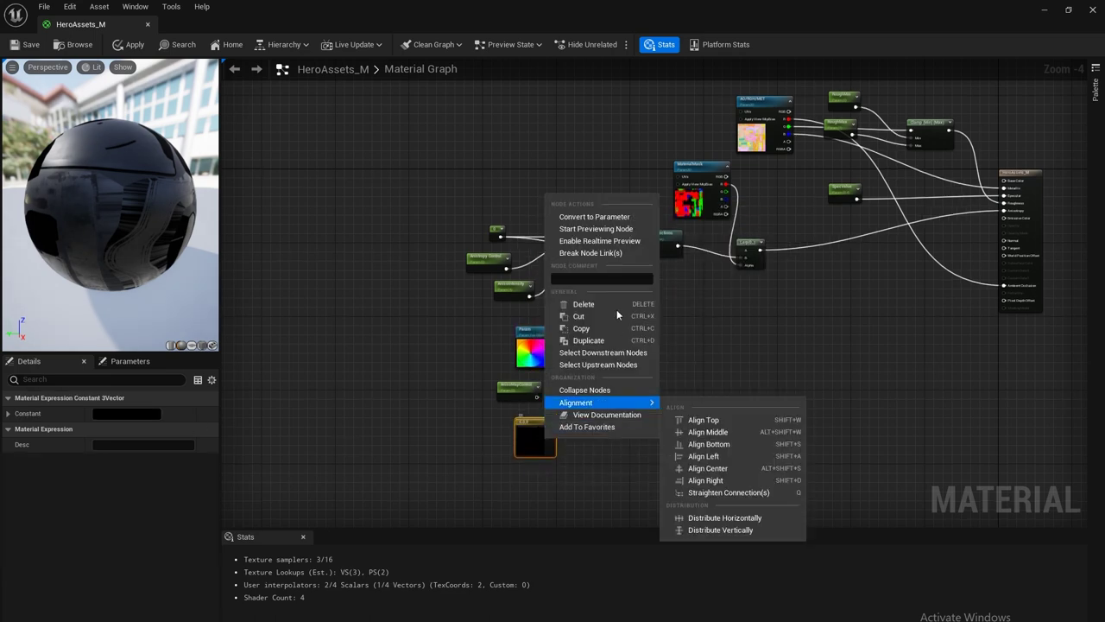
{"action": "left_click", "coordinate": [610, 221]}
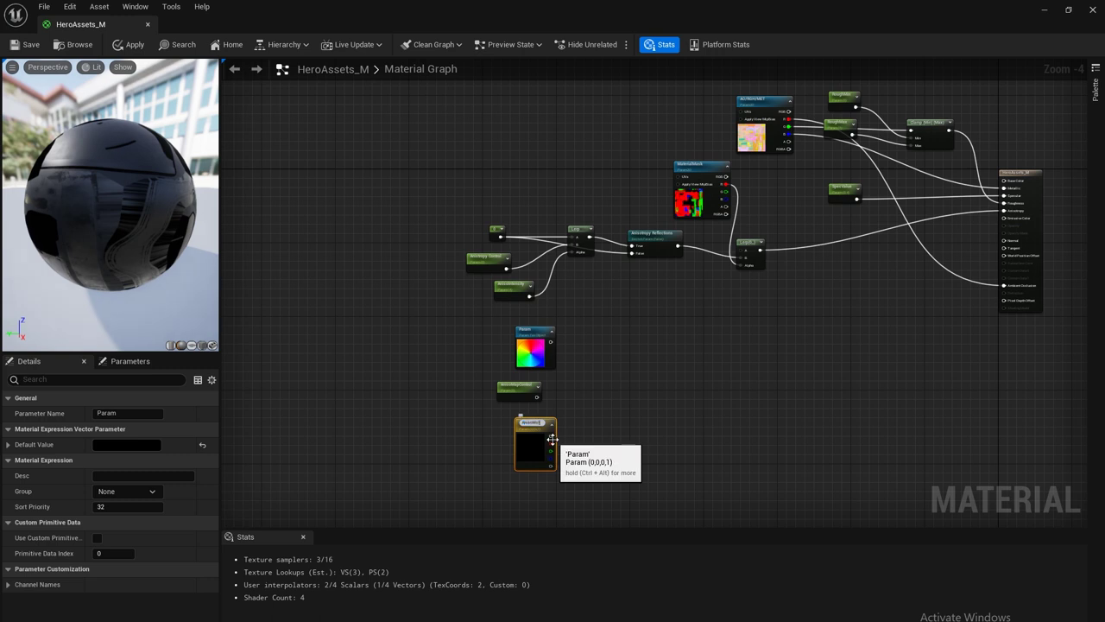
{"action": "type", "text": "ldPosition"}
{"action": "key", "text": "Return"}
Add a WorldAlignedNormal node fed by the TangentColorMap texture, AnisoMapControl and AnisoWorldPosition.
{"action": "right_click", "coordinate": [666, 419]}
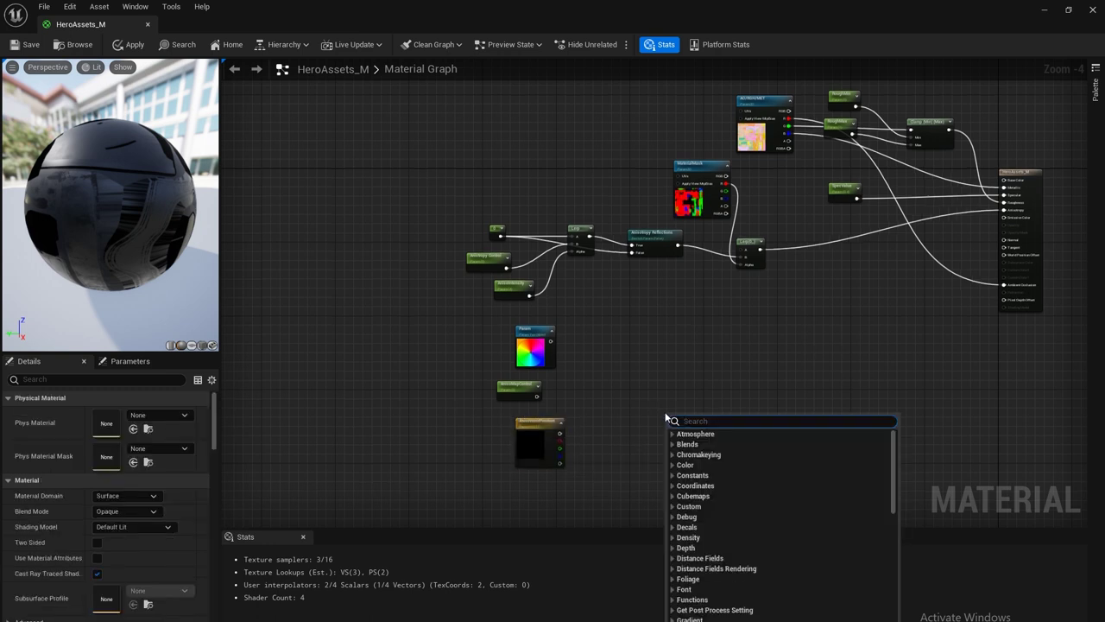
{"action": "type", "text": "world al"}
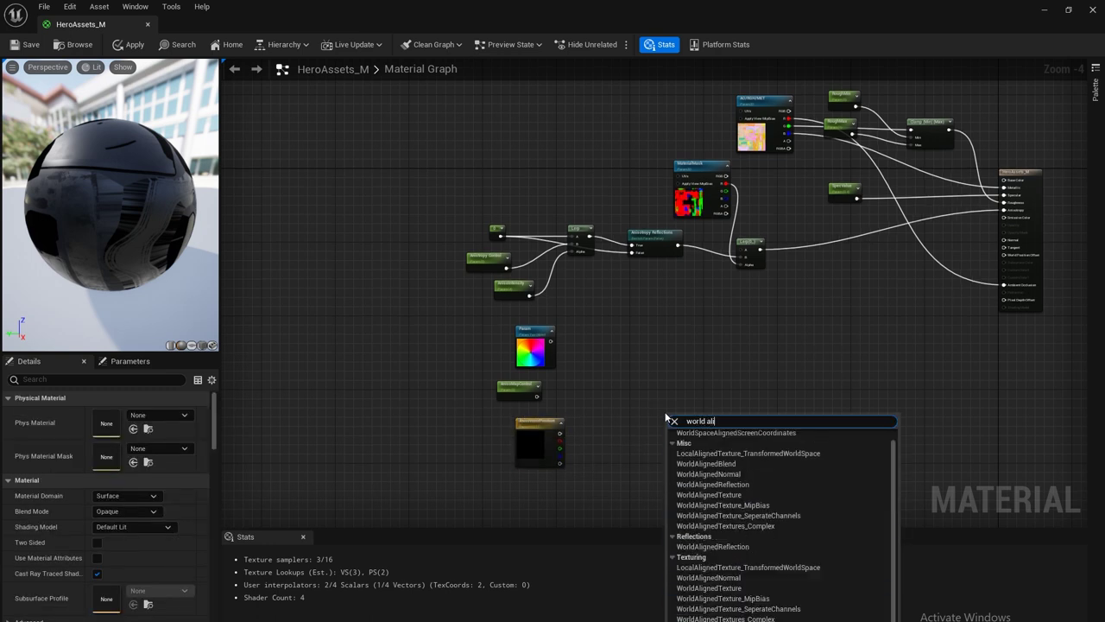
{"action": "type", "text": "igned"}
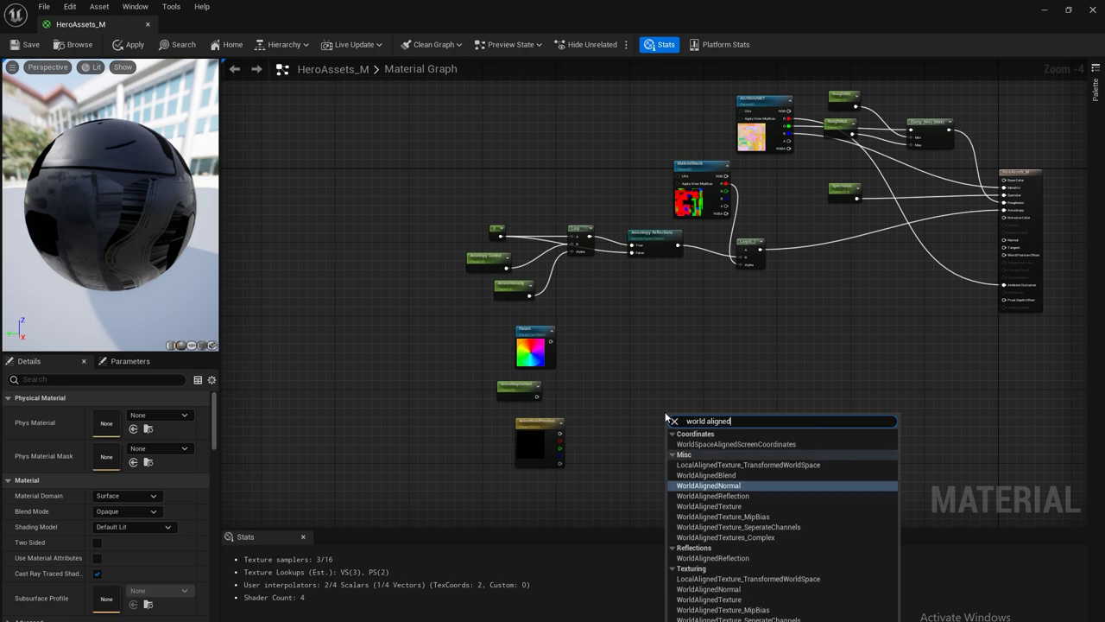
{"action": "key", "text": "Return"}
{"action": "left_click_drag", "start_coordinate": [692, 423], "coordinate": [656, 352]}
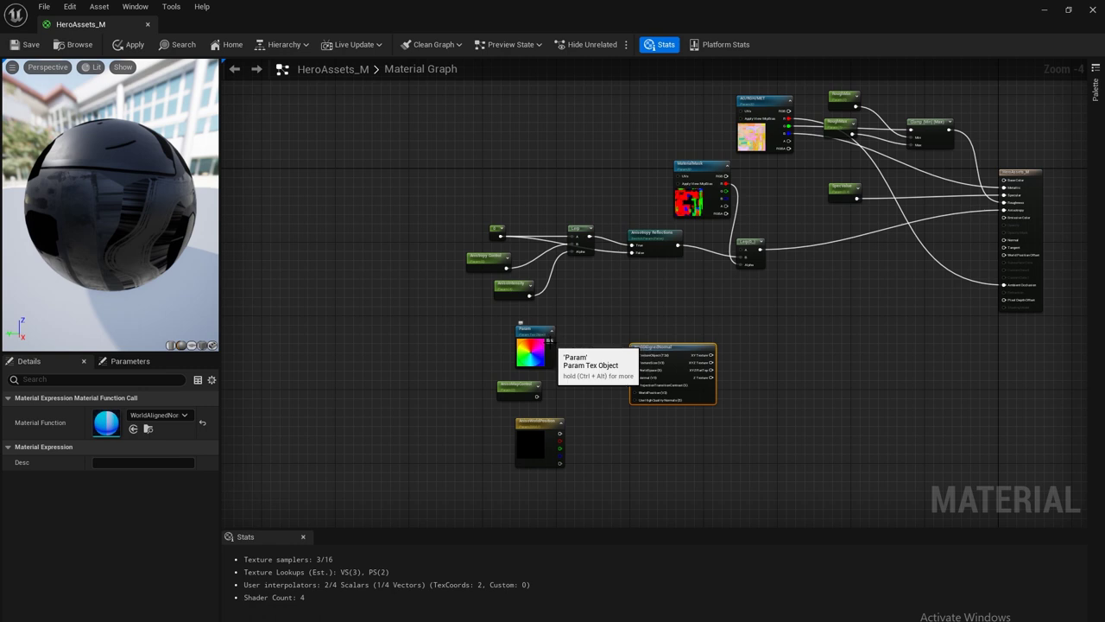
{"action": "left_click_drag", "start_coordinate": [550, 341], "coordinate": [634, 355]}
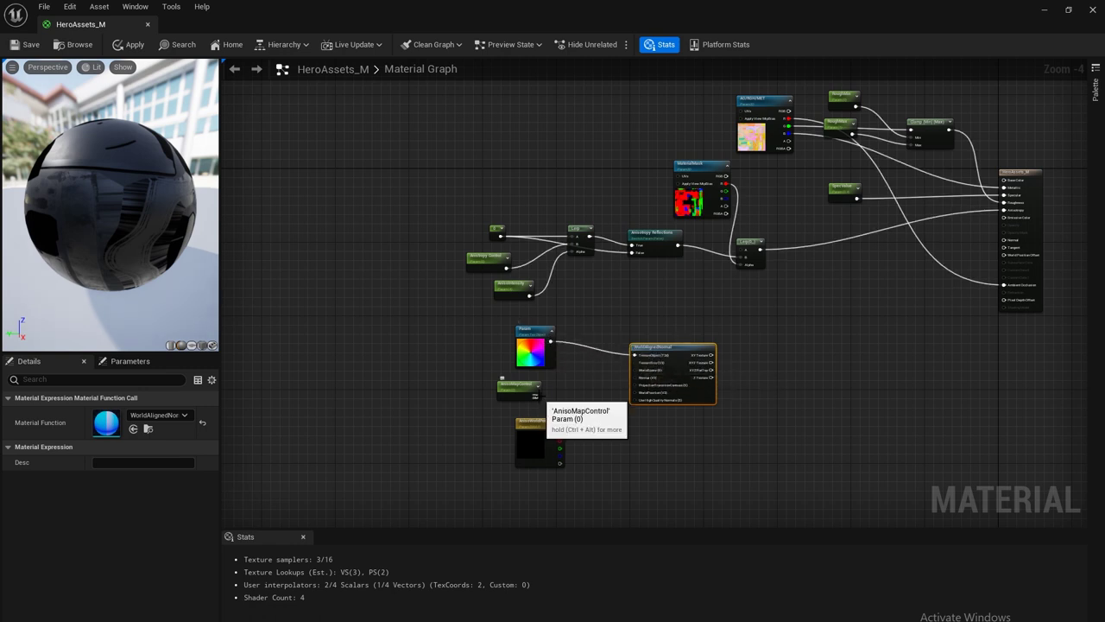
{"action": "left_click_drag", "start_coordinate": [535, 396], "coordinate": [635, 368]}
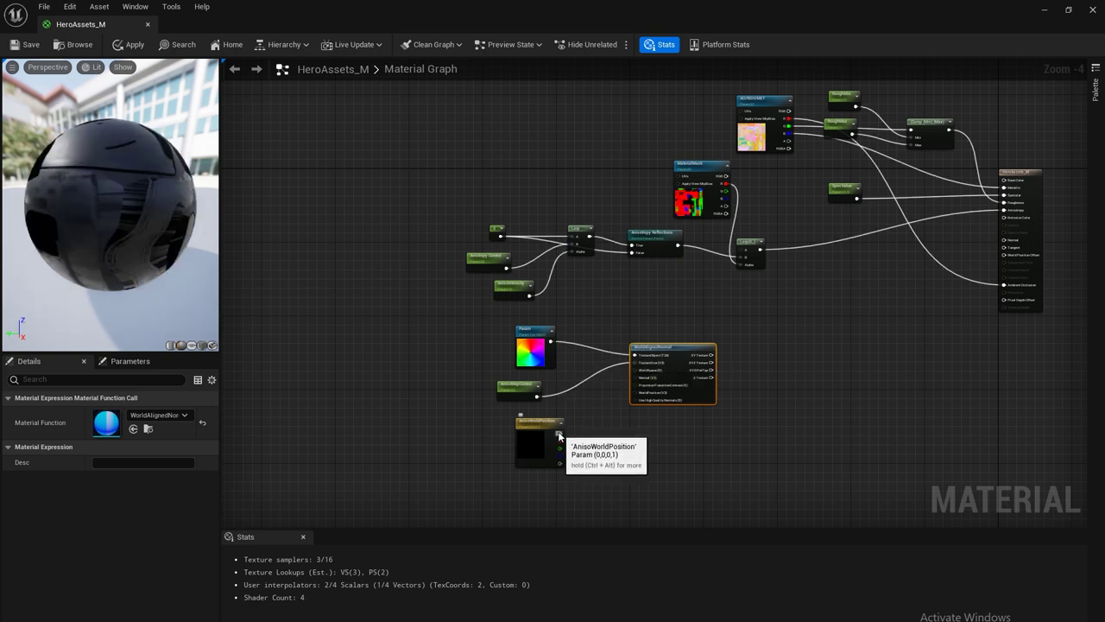
{"action": "left_click_drag", "start_coordinate": [560, 436], "coordinate": [633, 393]}
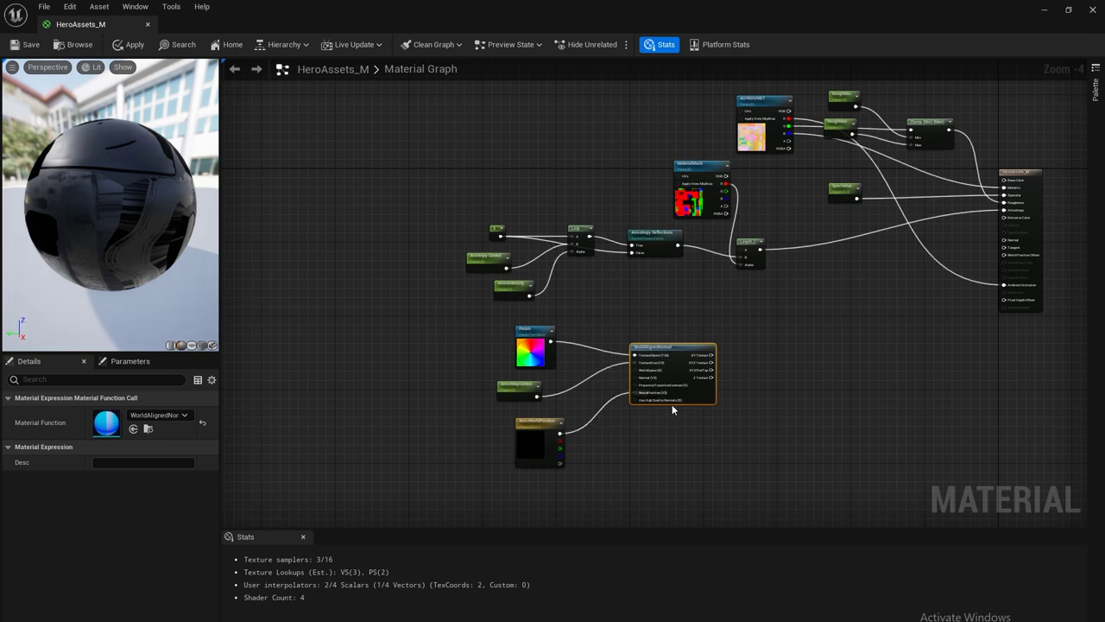
{"action": "right_click", "coordinate": [777, 356]}
{"action": "type", "text": "switch"}
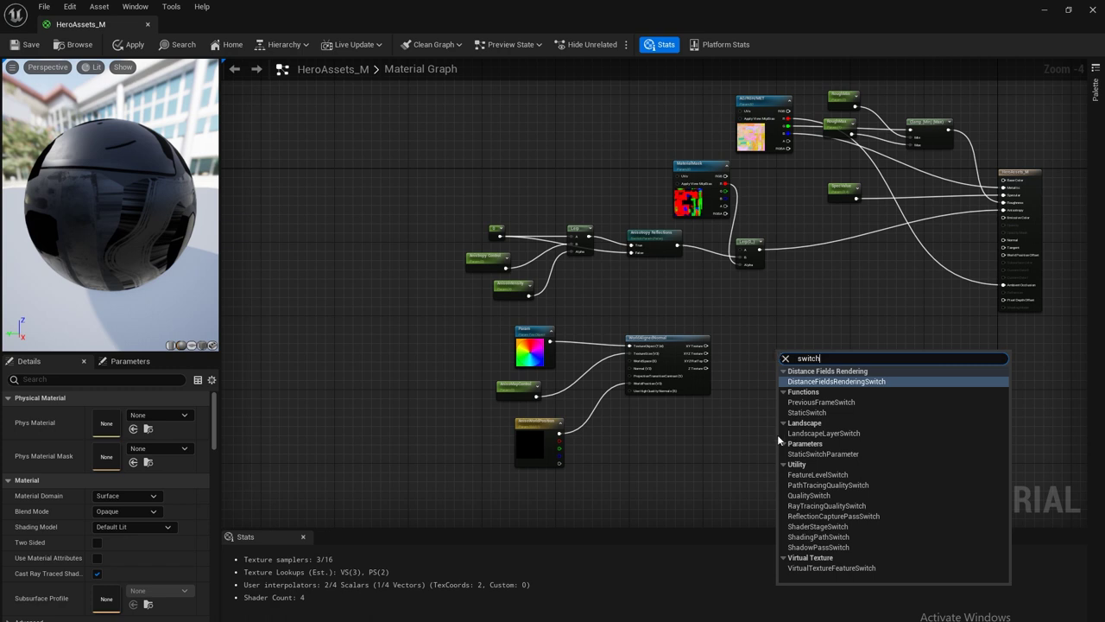
Add a Static Switch Parameter fed by the world-aligned normal, and paste an AnisoWorldPosition copy named AnisoManuelTangent.
{"action": "left_click", "coordinate": [812, 453]}
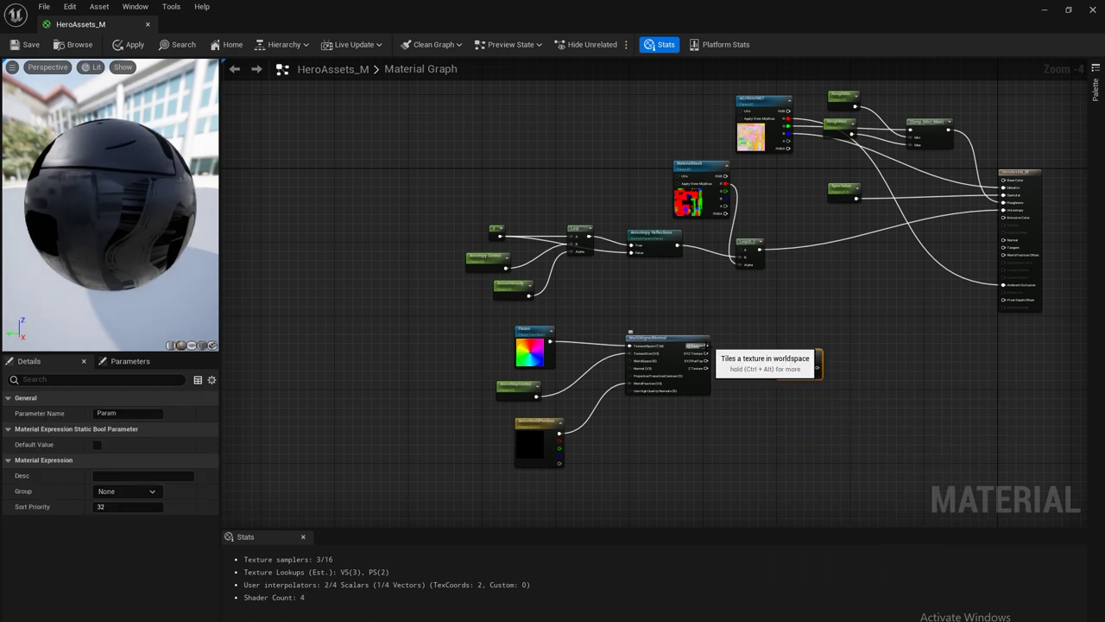
{"action": "left_click_drag", "start_coordinate": [705, 354], "coordinate": [780, 365]}
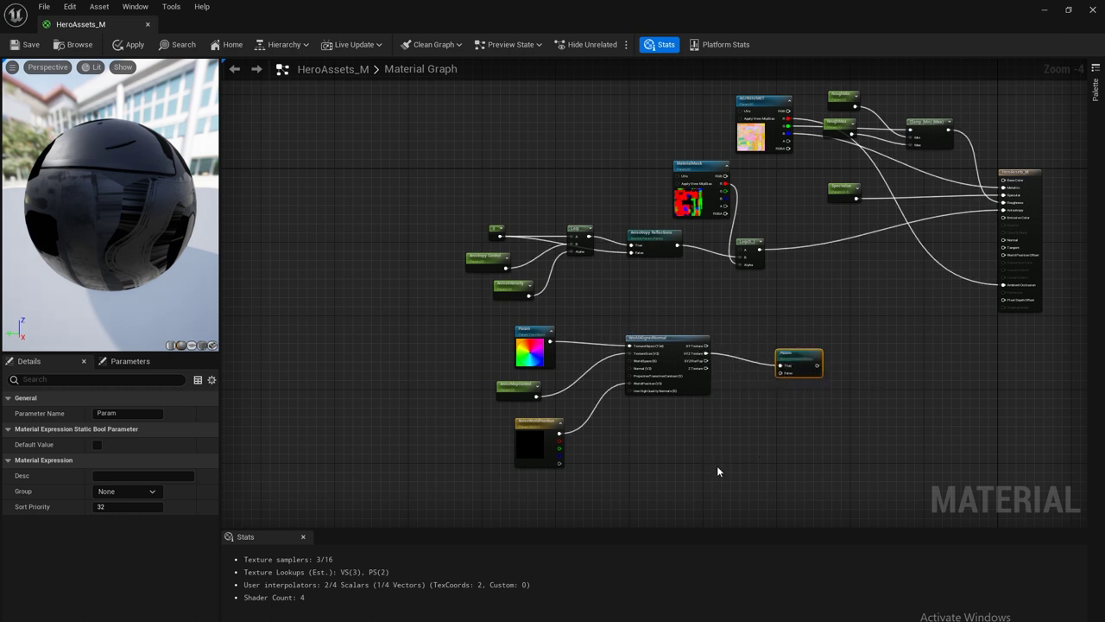
{"action": "left_click", "coordinate": [538, 423]}
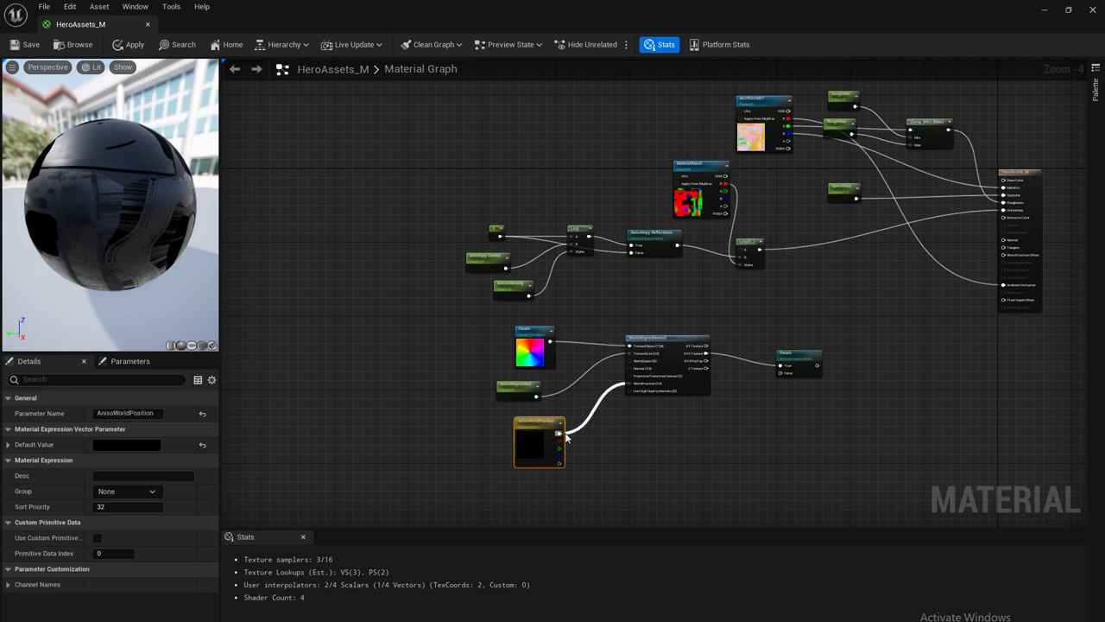
{"action": "left_click", "coordinate": [729, 437]}
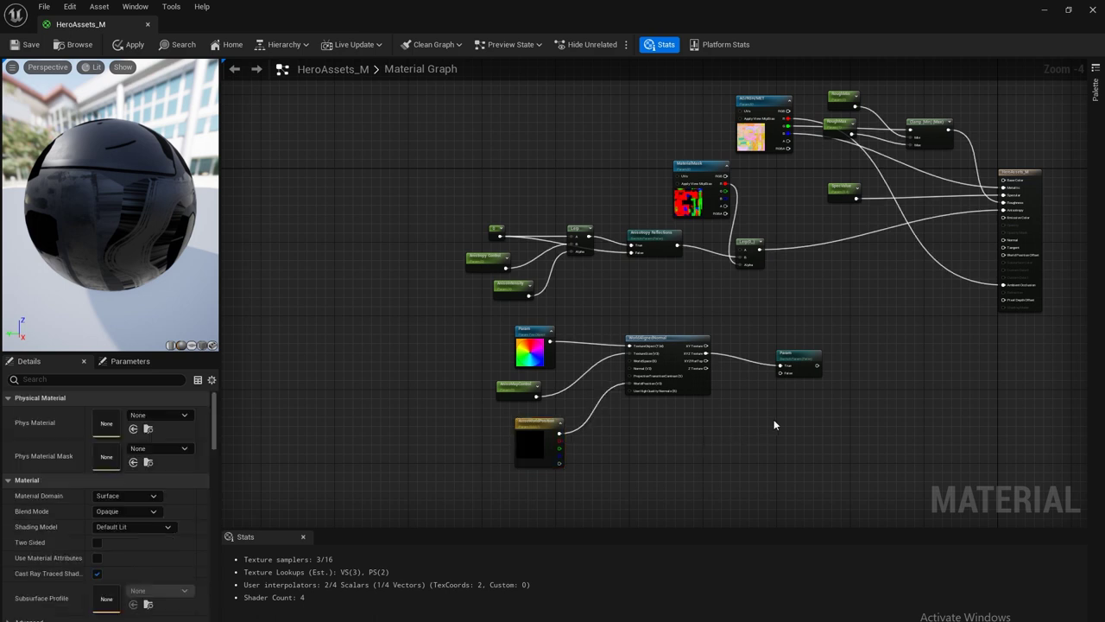
{"action": "key", "text": "ctrl+v"}
{"action": "left_click_drag", "start_coordinate": [745, 425], "coordinate": [746, 407]}
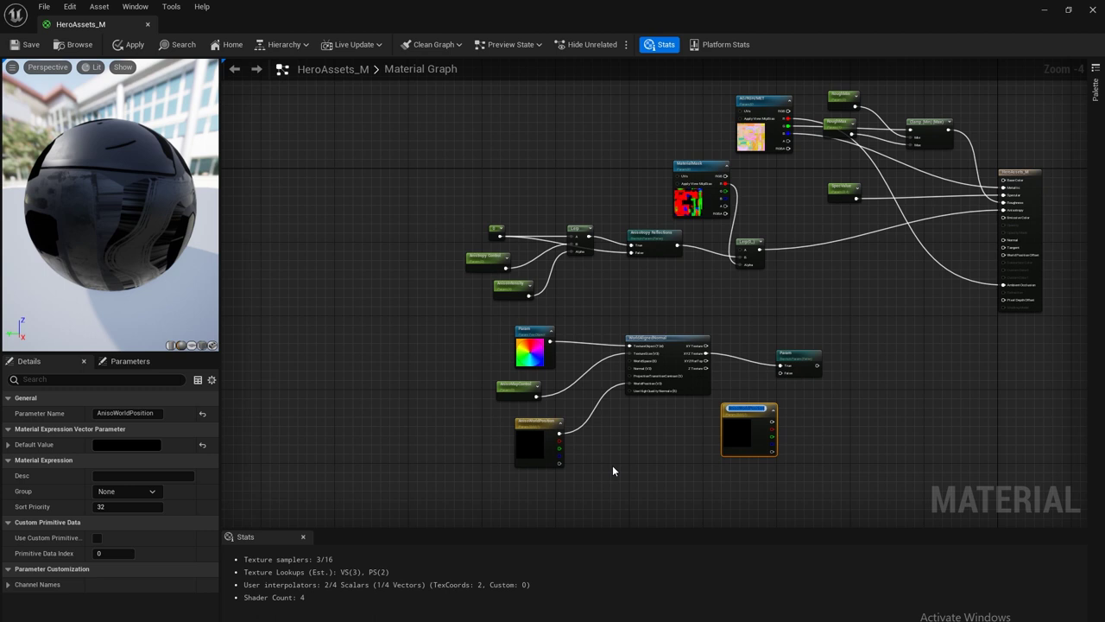
{"action": "type", "text": "AnisoM"}
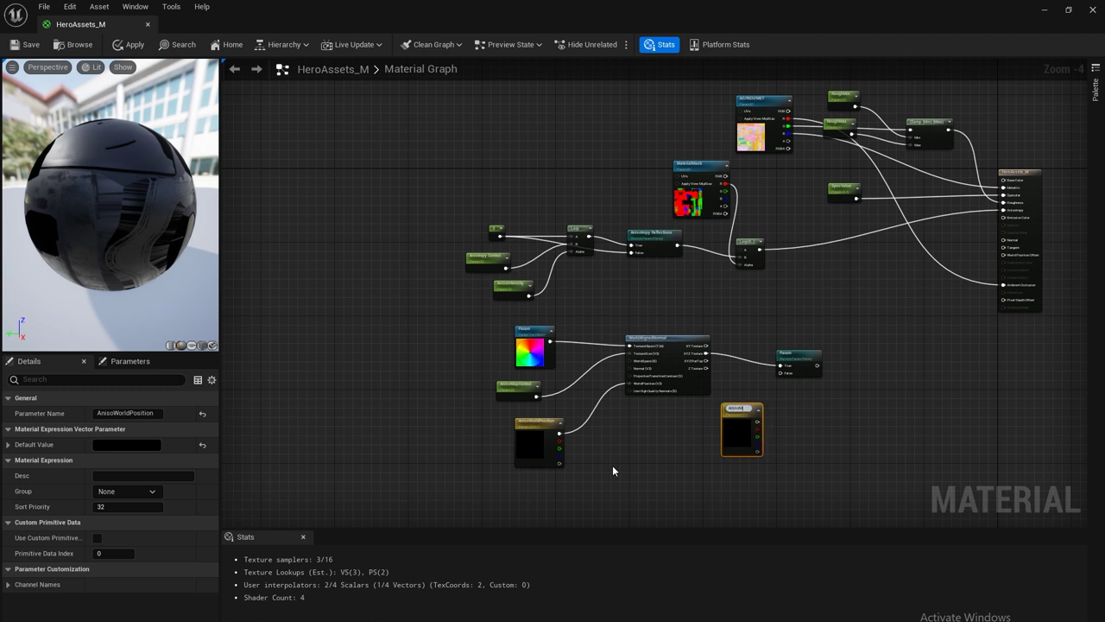
{"action": "type", "text": "asked"}
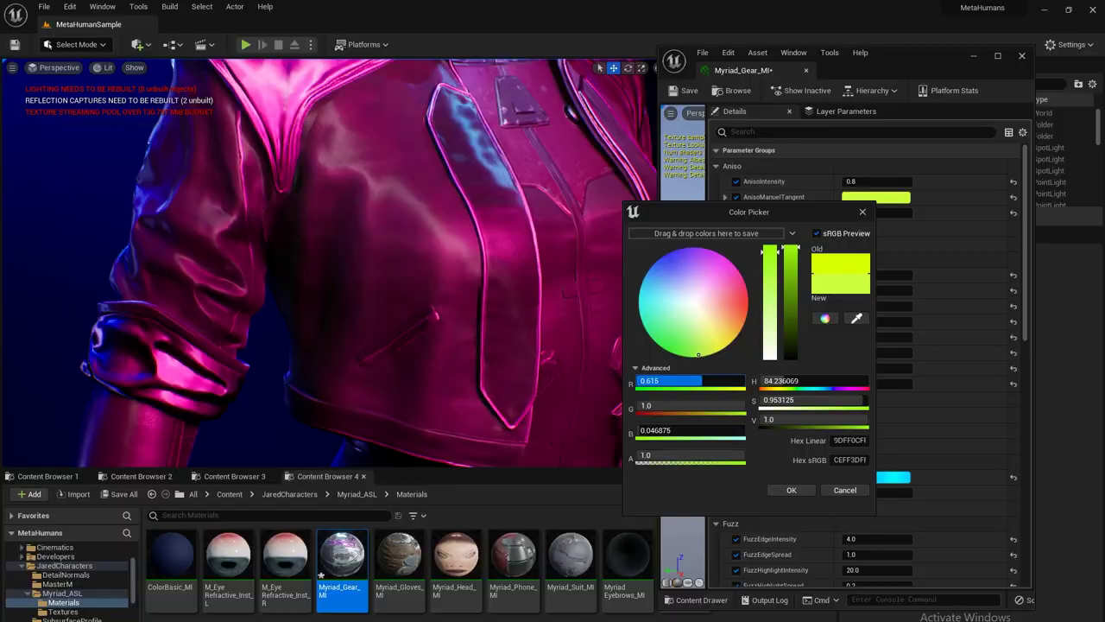
{"action": "mouse_move", "coordinate": [682, 381]}
{"action": "left_mouse_down"}
{"action": "mouse_move", "coordinate": [643, 380]}
{"action": "mouse_move", "coordinate": [681, 381]}
{"action": "left_mouse_up"}
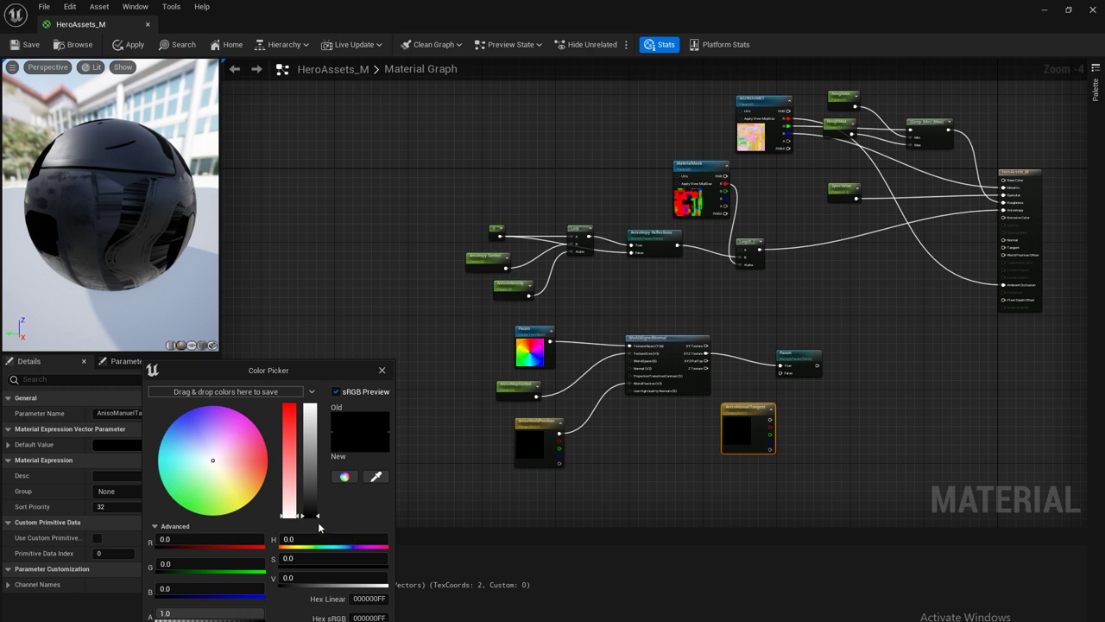
Set AnisoManuelTangent's default colour to red (R 1) and wire it into the switch's False input.
{"action": "left_click", "coordinate": [207, 539]}
{"action": "type", "text": "1"}
{"action": "key", "text": "Return"}
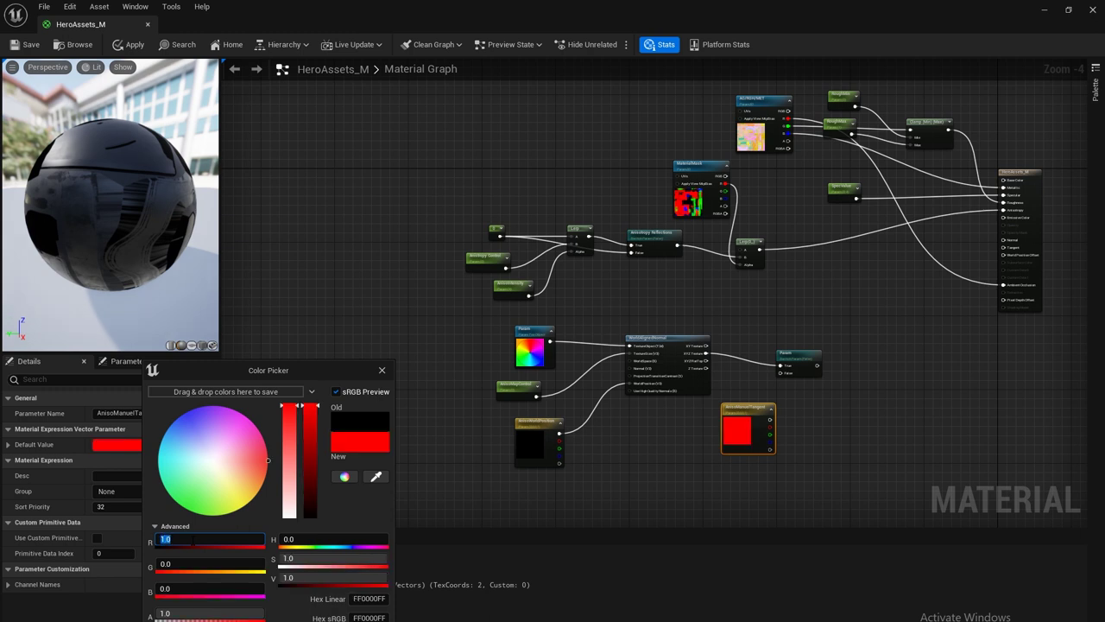
{"action": "left_click", "coordinate": [782, 432]}
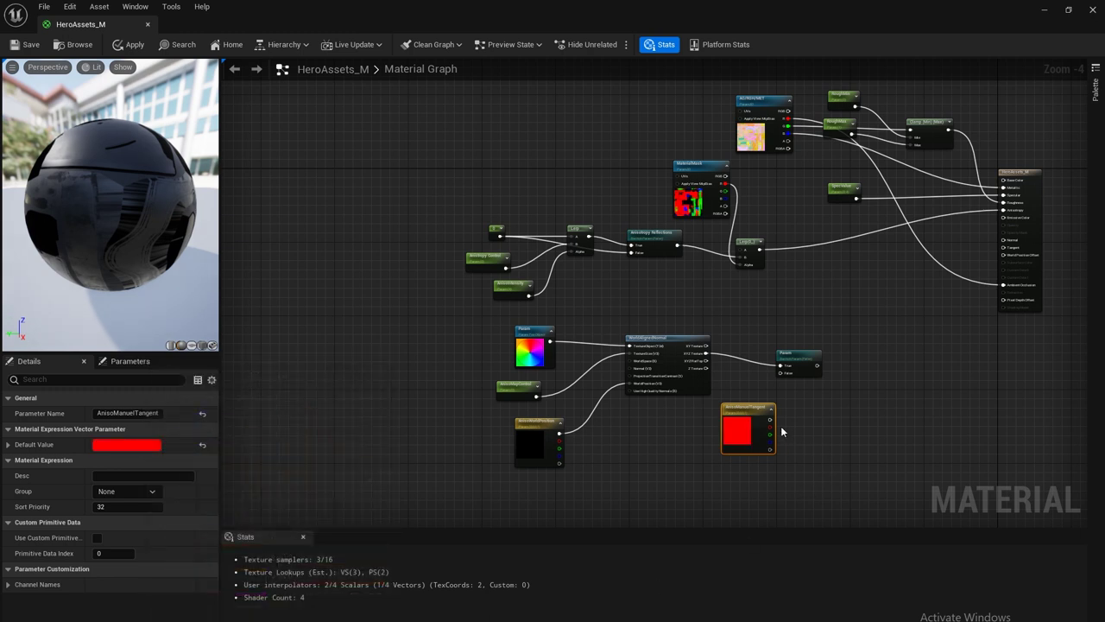
{"action": "left_click_drag", "start_coordinate": [769, 420], "coordinate": [783, 373]}
{"action": "left_click", "coordinate": [803, 361]}
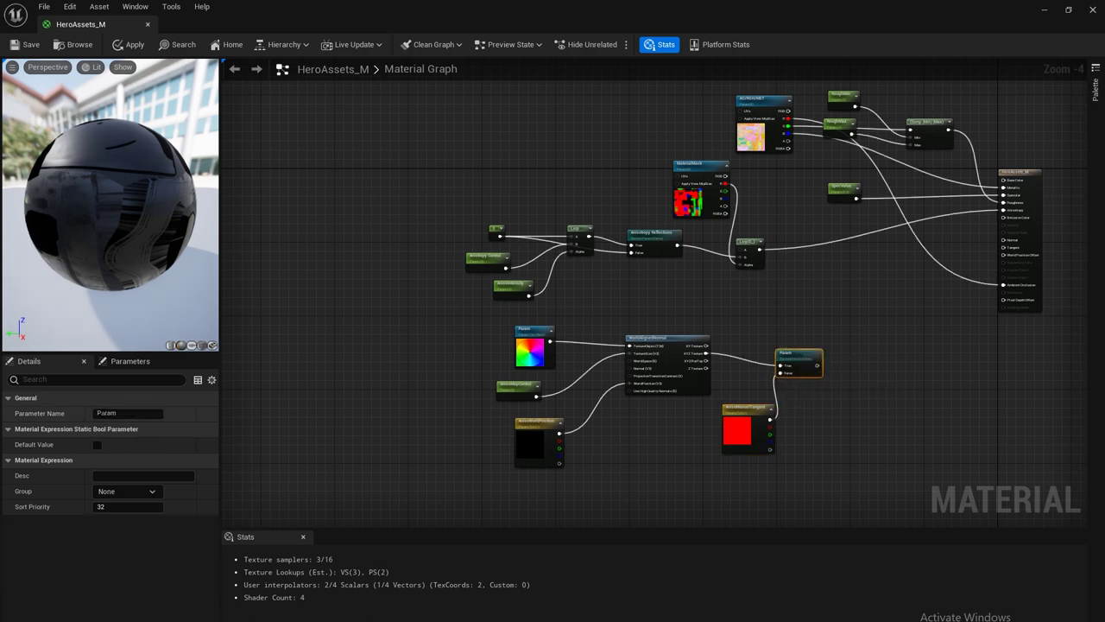
Rename the switch parameter to UseAnisoMap and connect its output to HeroAssets_M's Tangent input.
{"action": "left_click", "coordinate": [129, 412]}
{"action": "key", "text": "ctrl+a"}
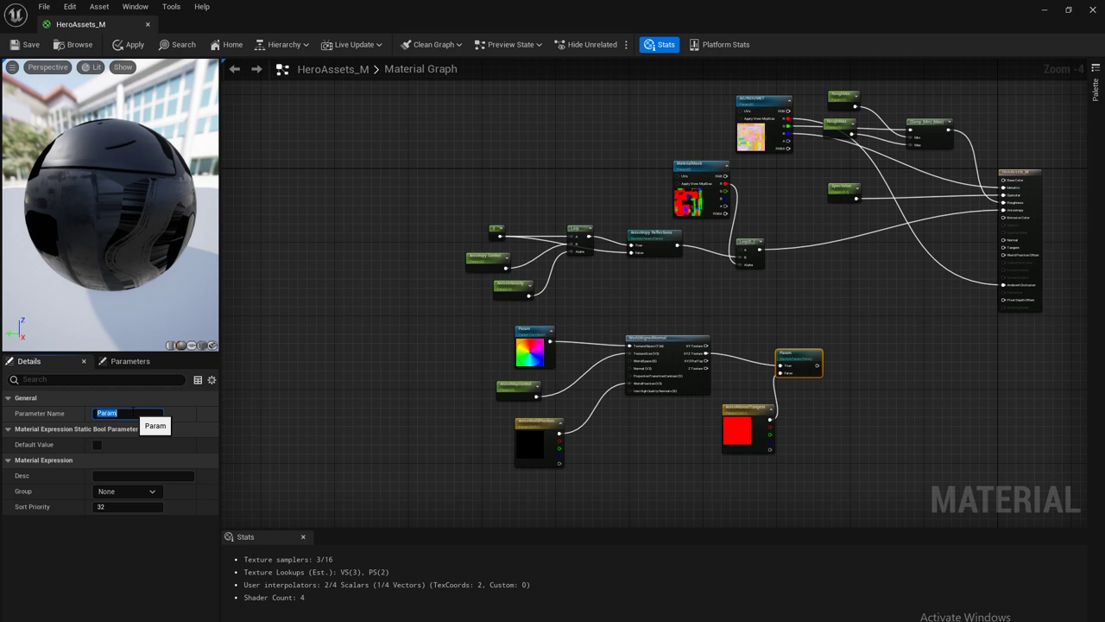
{"action": "type", "text": "UseAnisoMap"}
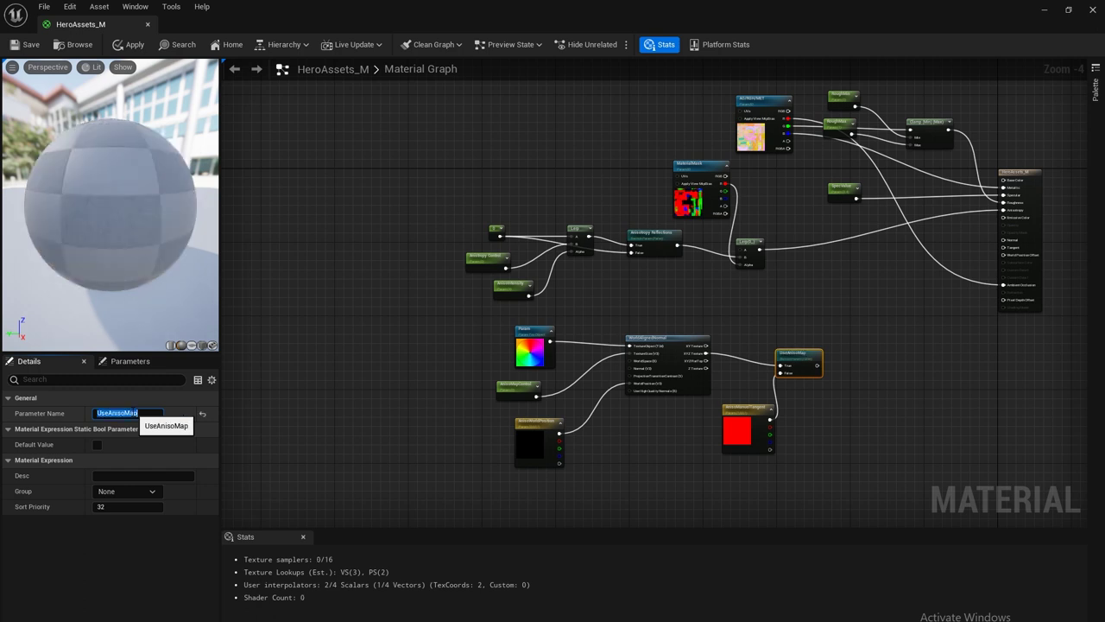
{"action": "key", "text": "Return"}
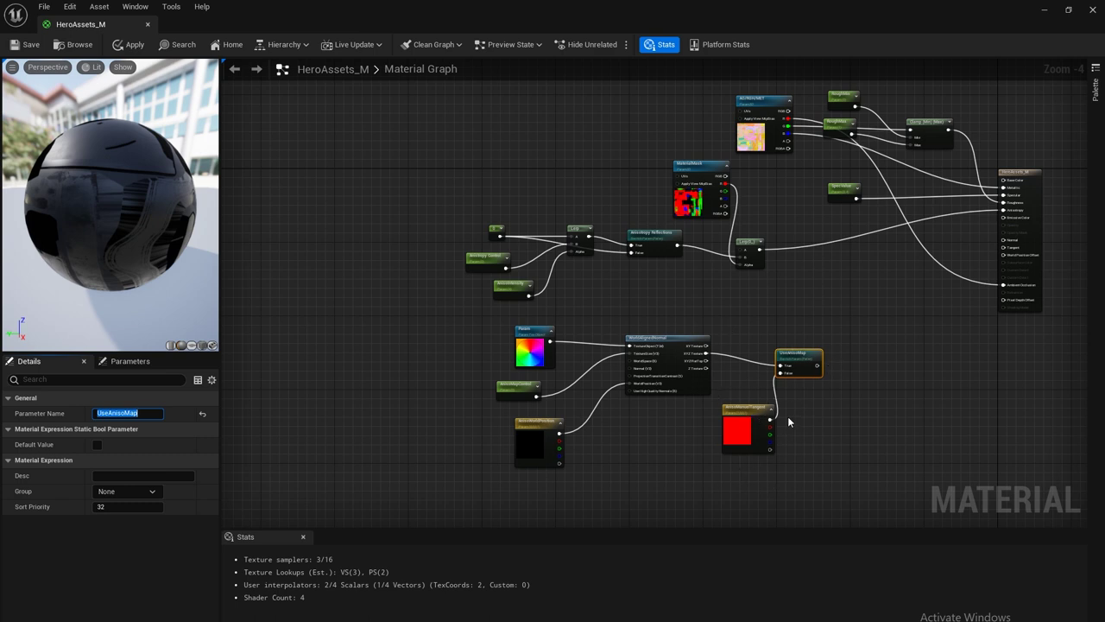
{"action": "left_click_drag", "start_coordinate": [816, 365], "coordinate": [1003, 248]}
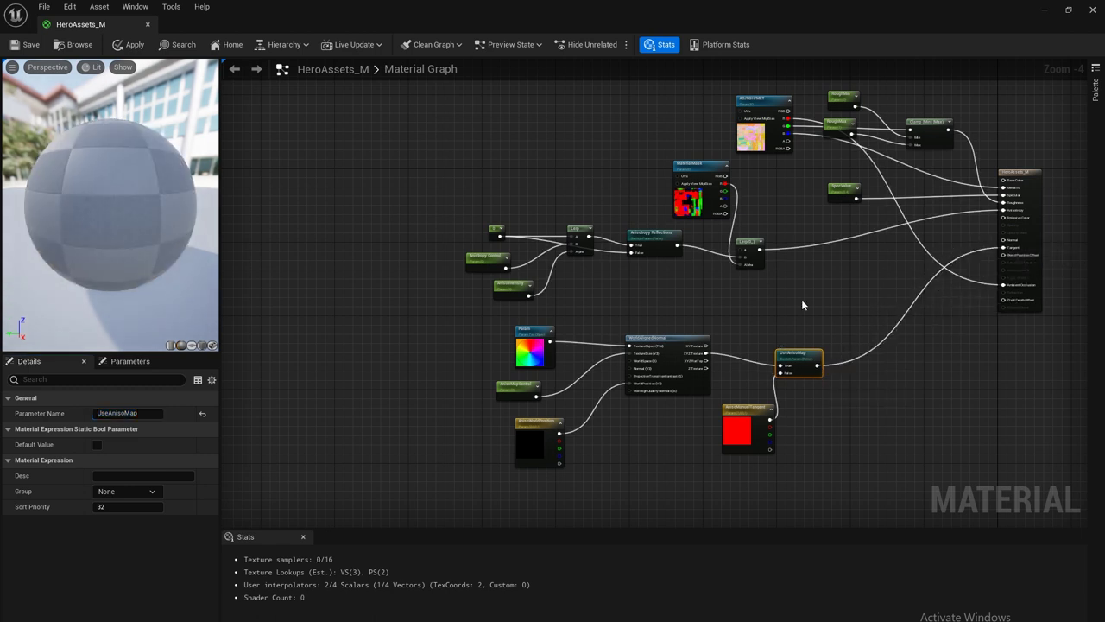
{"action": "right_click_drag", "start_coordinate": [801, 305], "coordinate": [714, 326]}
{"action": "scroll", "coordinate": [684, 315], "scroll_direction": "down", "scroll_amount": 2}
{"action": "scroll", "coordinate": [679, 309], "scroll_direction": "up", "scroll_amount": 2}
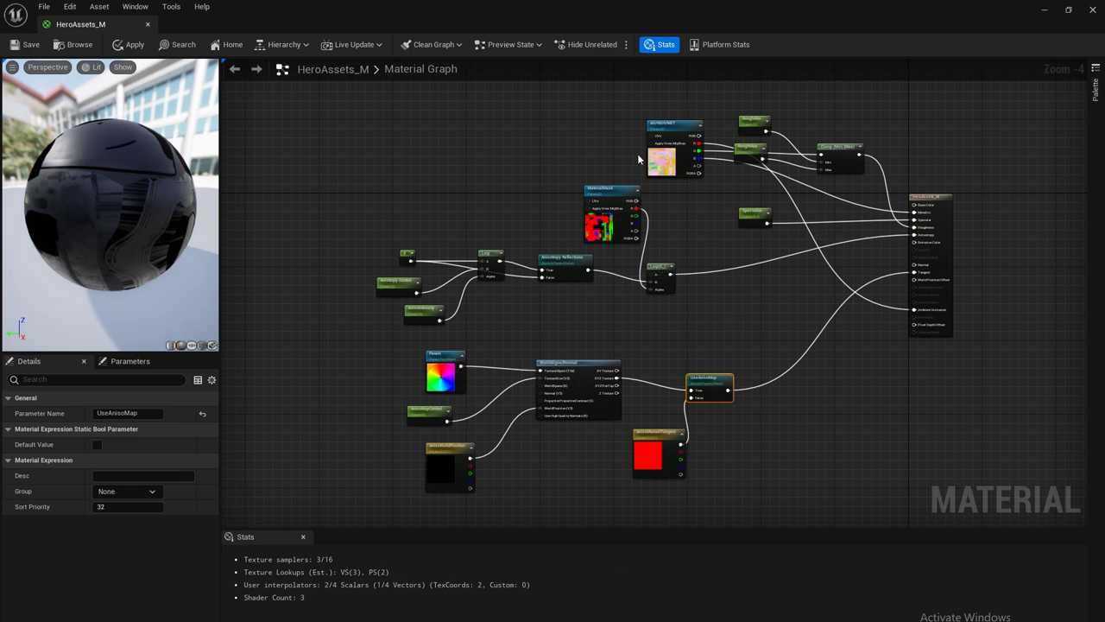
Enter 0.8 for NRM Red Intensity in Myriad_Gear_MI's details.
{"action": "right_click_drag", "start_coordinate": [640, 170], "coordinate": [621, 223]}
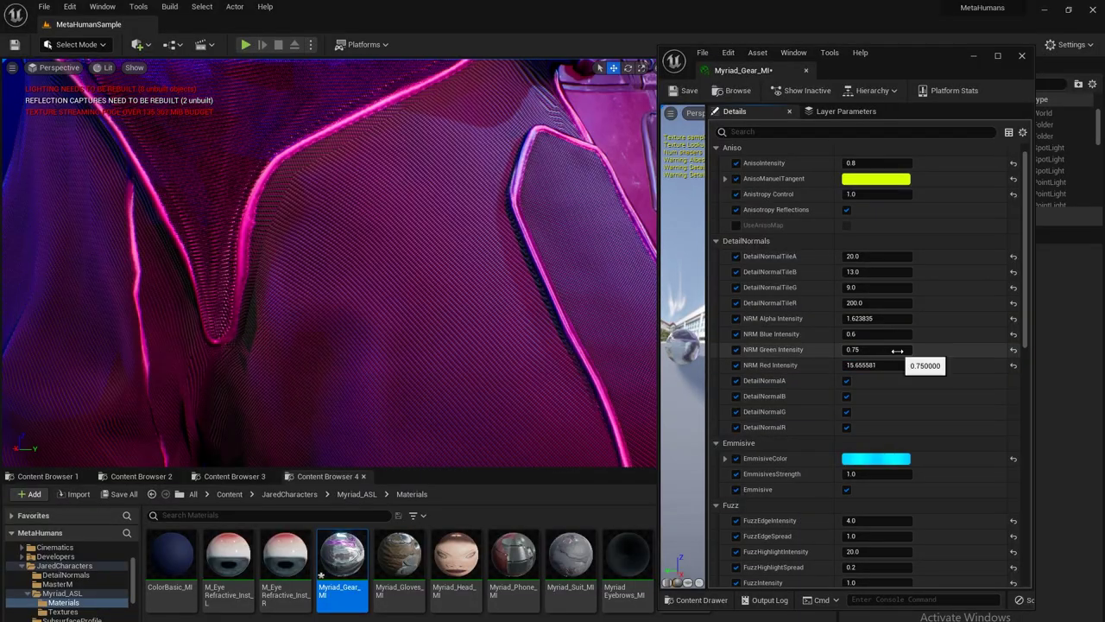
{"action": "left_click", "coordinate": [876, 364]}
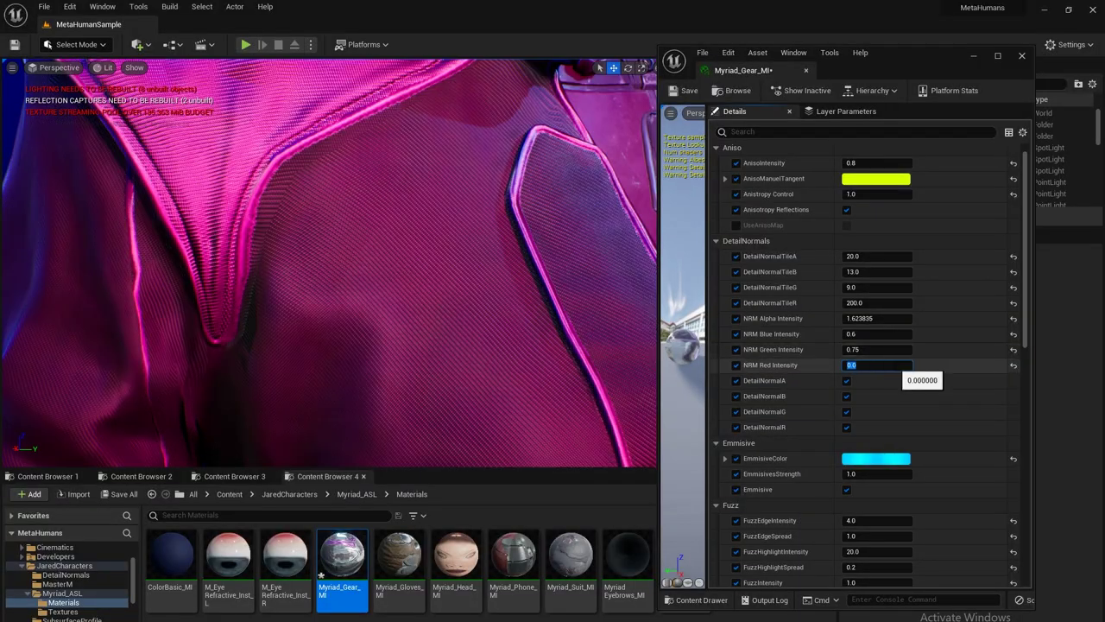
{"action": "type", "text": "0.8"}
{"action": "key", "text": "Return"}
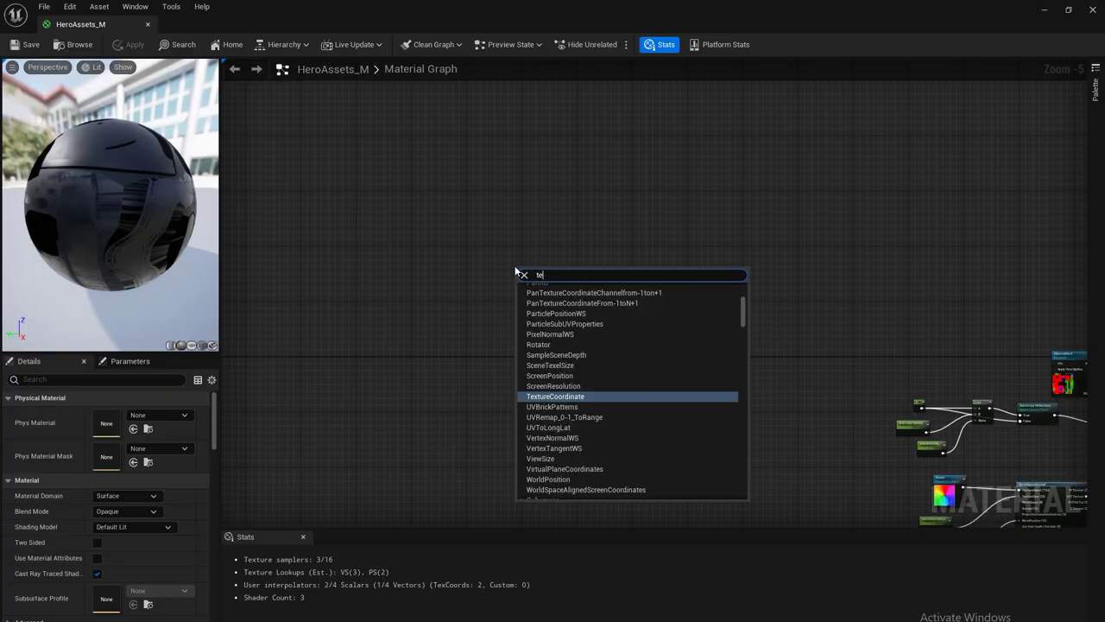
Add a TextureSample node and convert it to a texture parameter named Norm.
{"action": "type", "text": "xtu"}
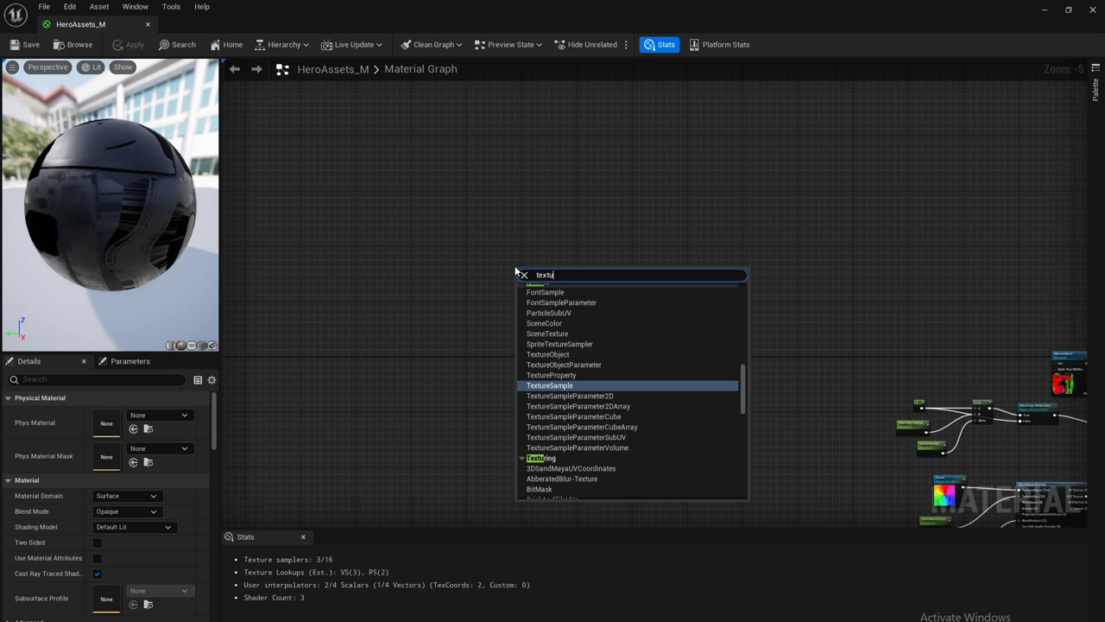
{"action": "key", "text": "Return"}
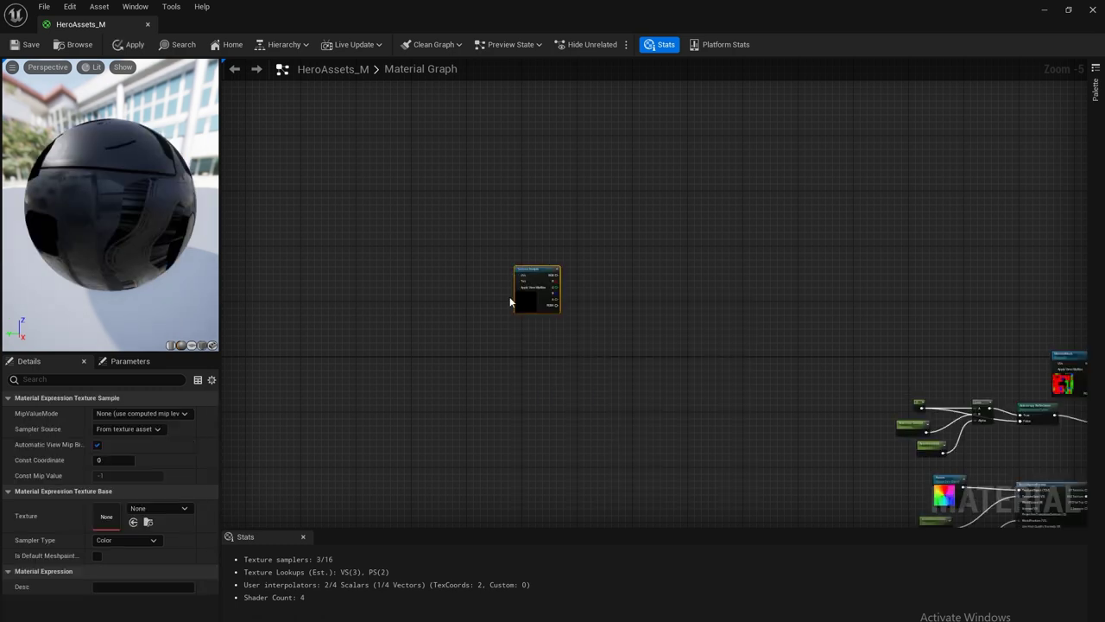
{"action": "right_click", "coordinate": [532, 279]}
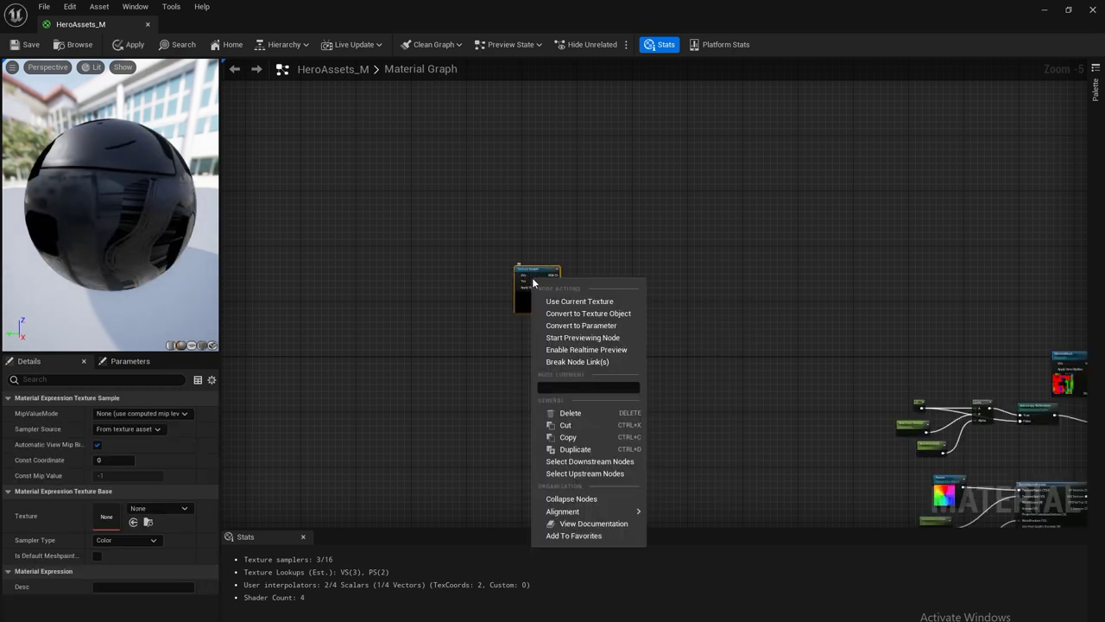
{"action": "left_click", "coordinate": [604, 325]}
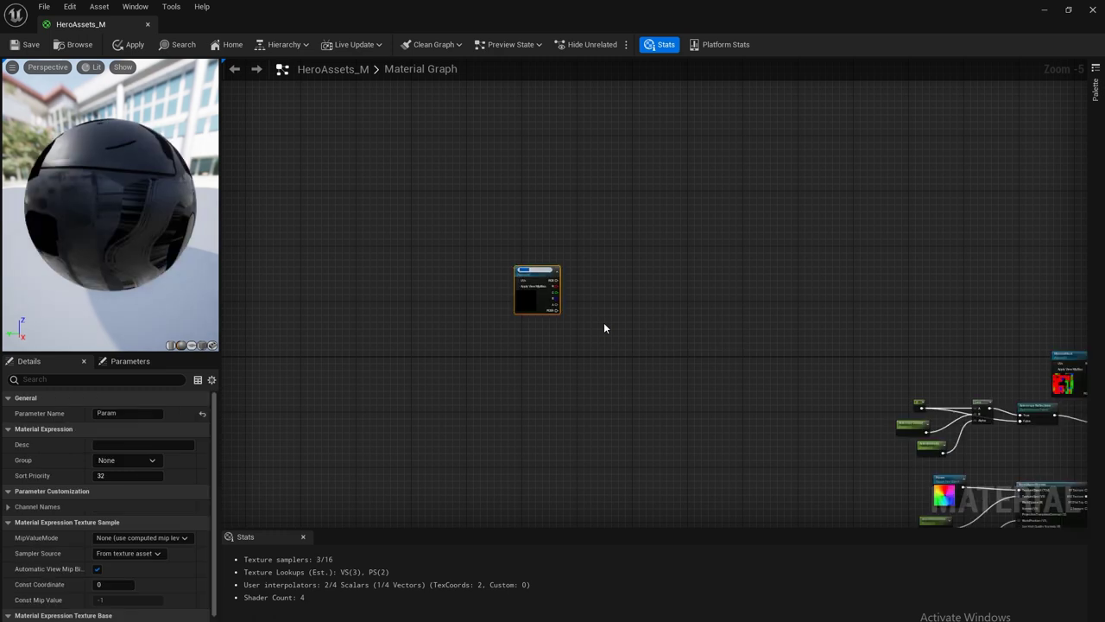
{"action": "type", "text": "T"}
{"action": "key", "text": "Return"}
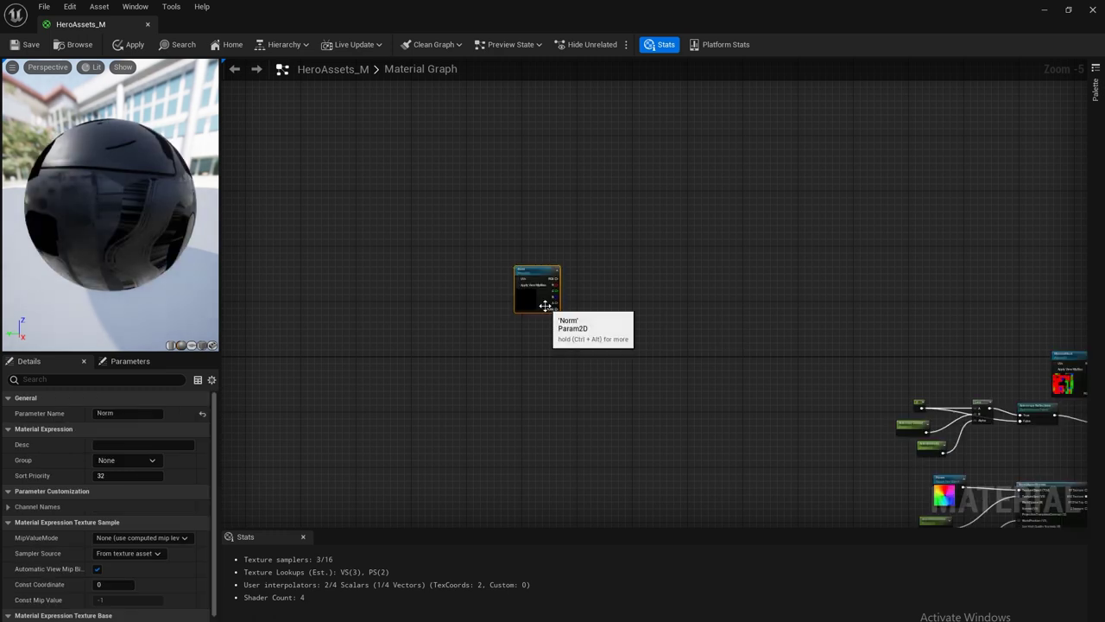
Assign BaseFlattenNormalMap as the Norm parameter's texture.
{"action": "scroll", "coordinate": [138, 497], "scroll_direction": "down", "scroll_amount": 2}
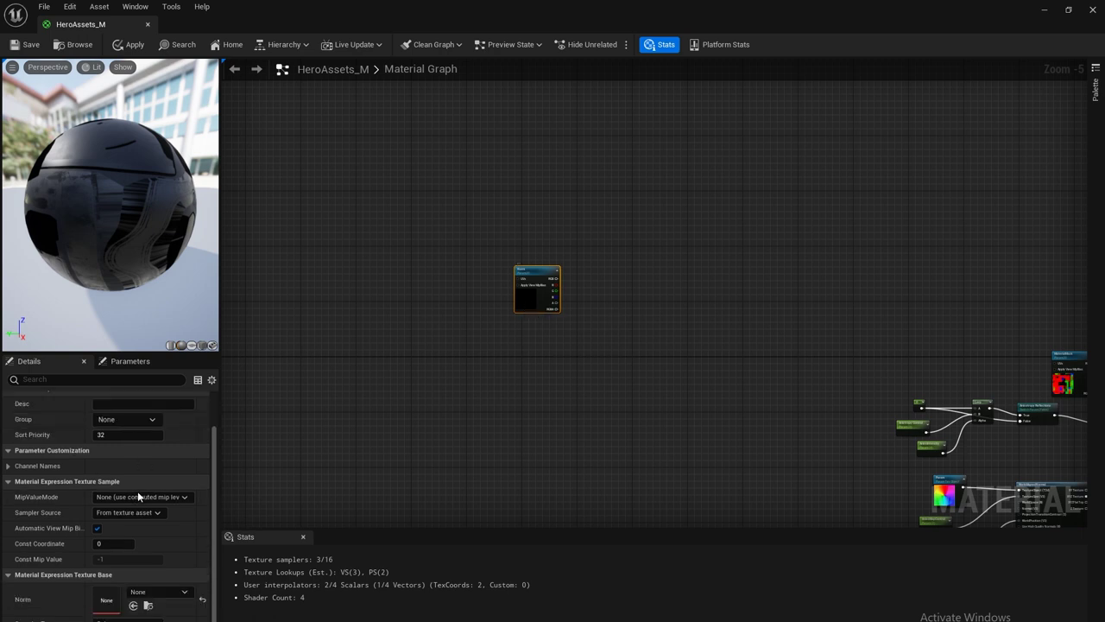
{"action": "left_click", "coordinate": [169, 593]}
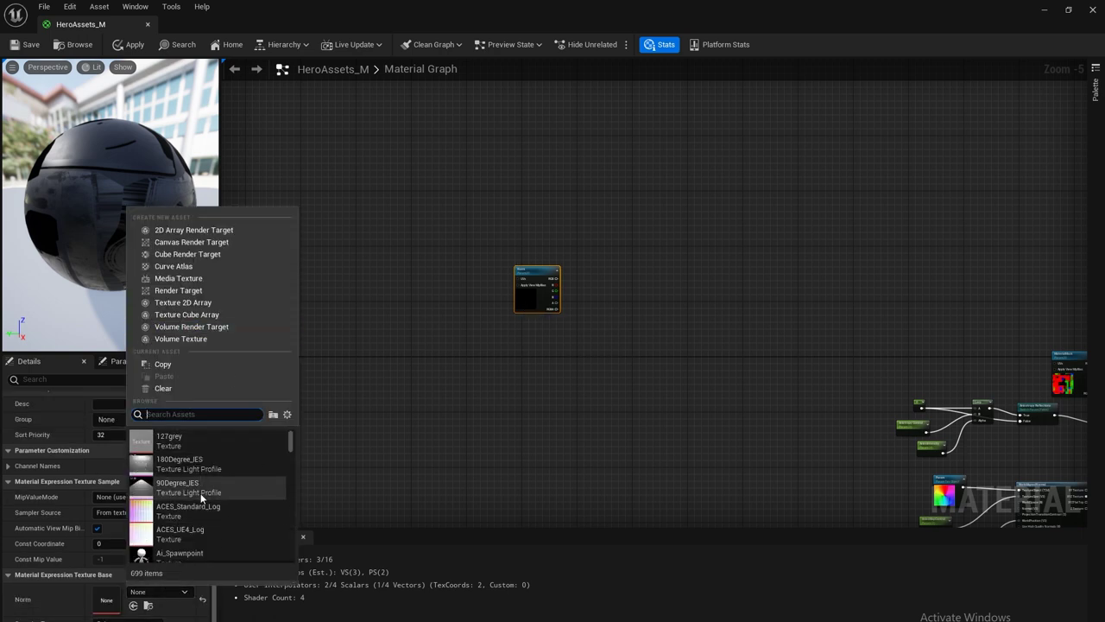
{"action": "type", "text": "norm"}
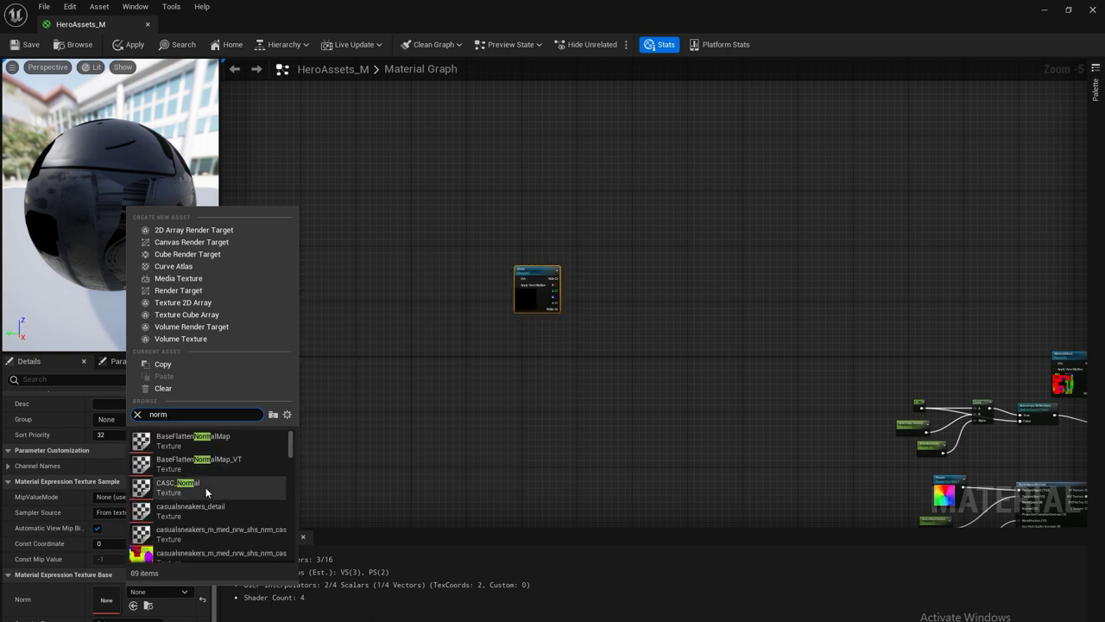
{"action": "key", "text": "Return"}
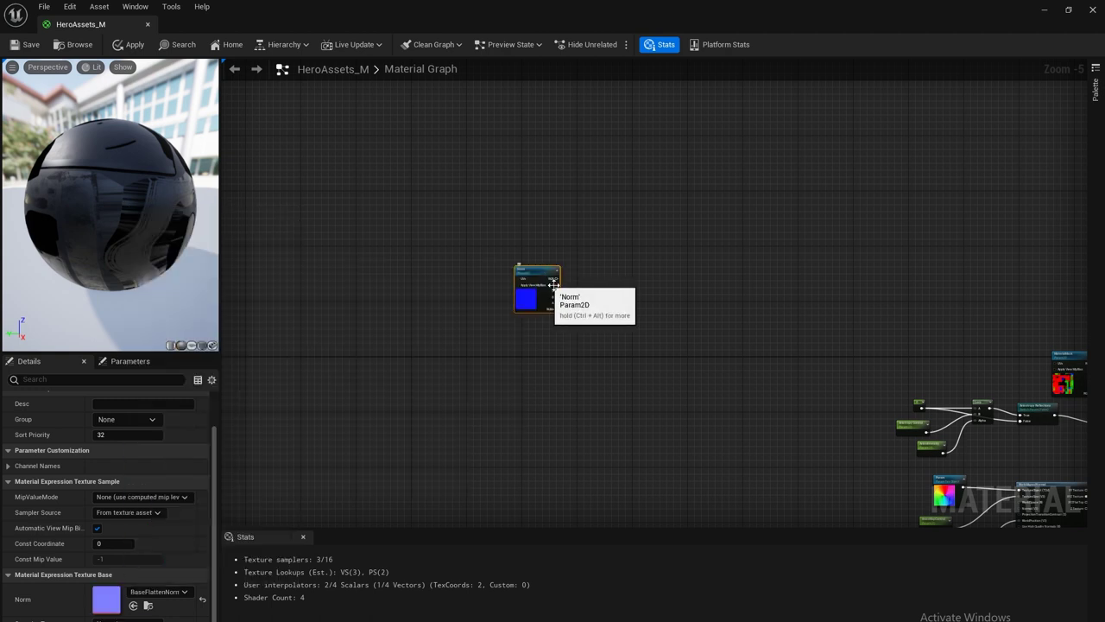
{"action": "right_click_drag", "start_coordinate": [609, 443], "coordinate": [676, 407]}
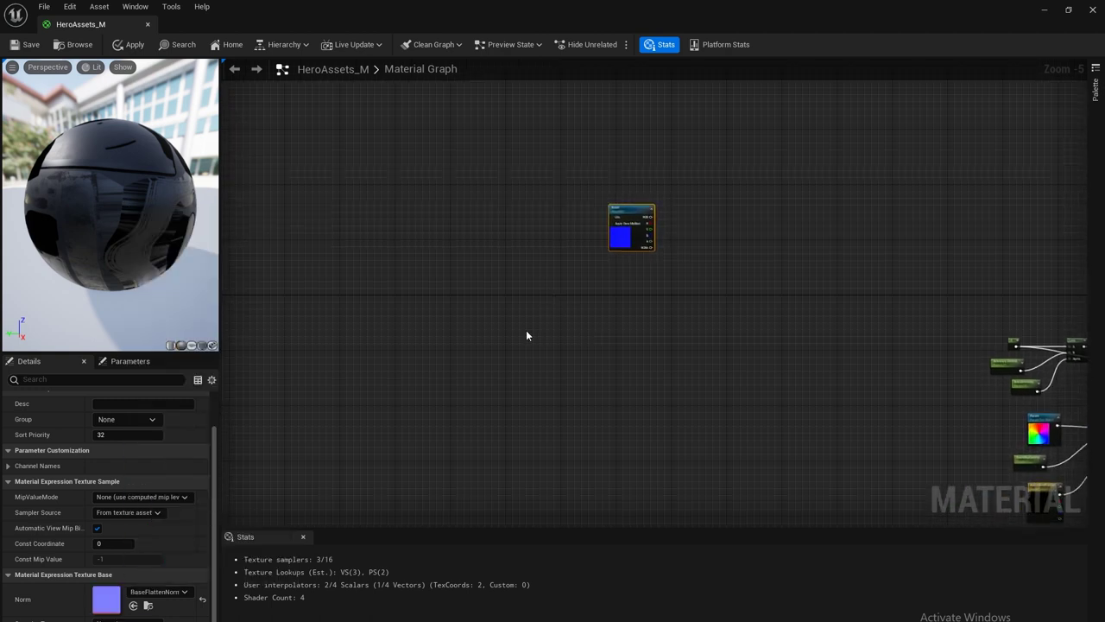
Paste a copy of the Norm texture parameter below it and rename it DetailNormal.
{"action": "right_click", "coordinate": [527, 332]}
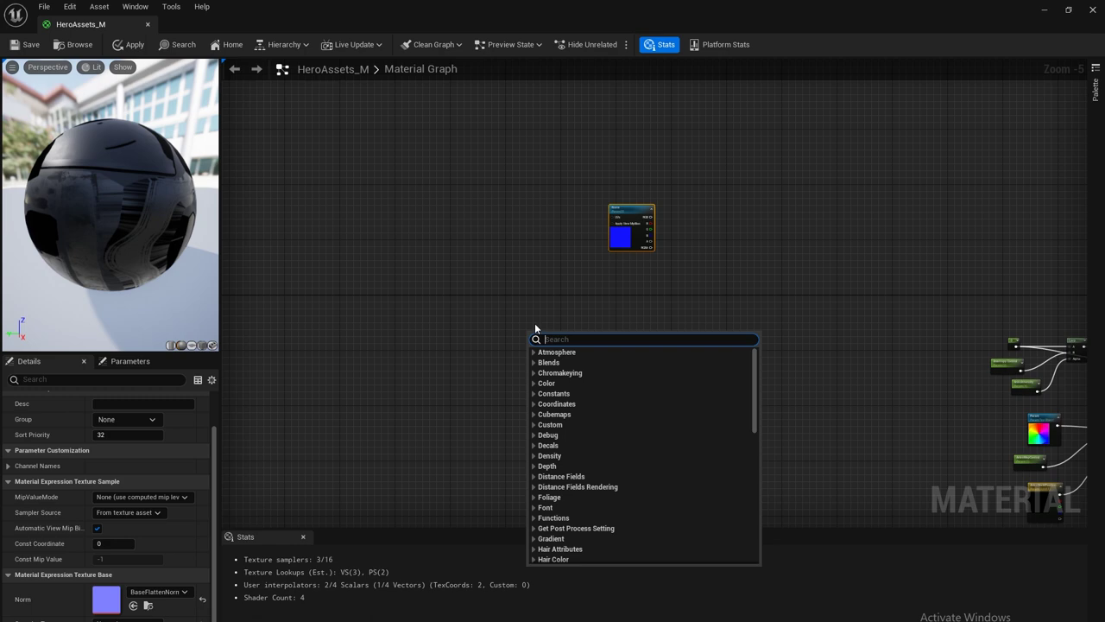
{"action": "left_click", "coordinate": [633, 211]}
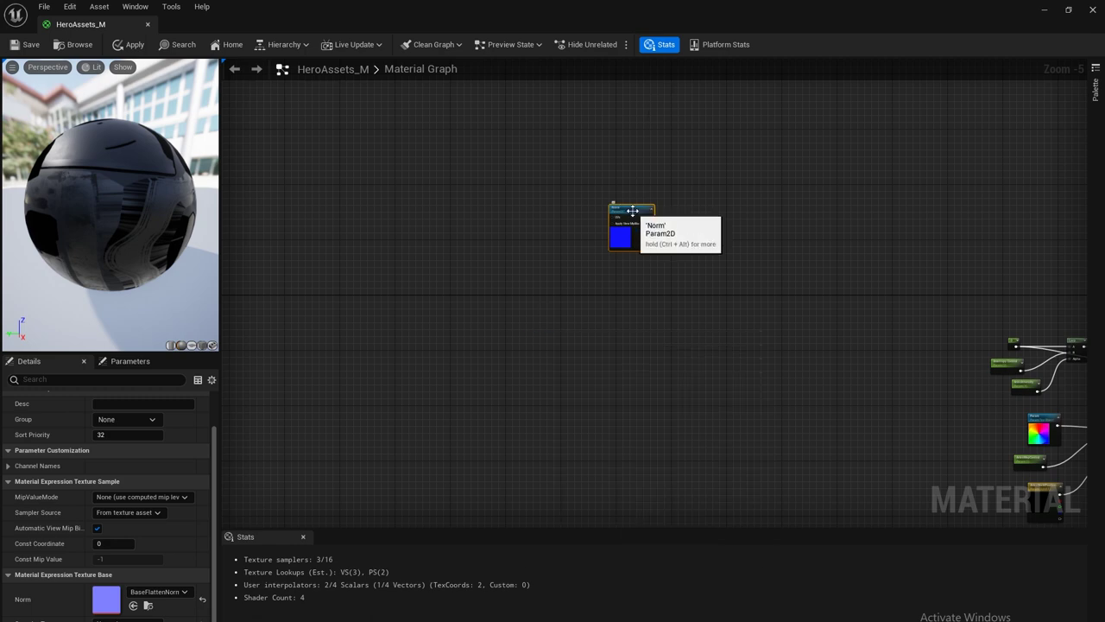
{"action": "left_click", "coordinate": [628, 341]}
{"action": "key", "text": "ctrl+v"}
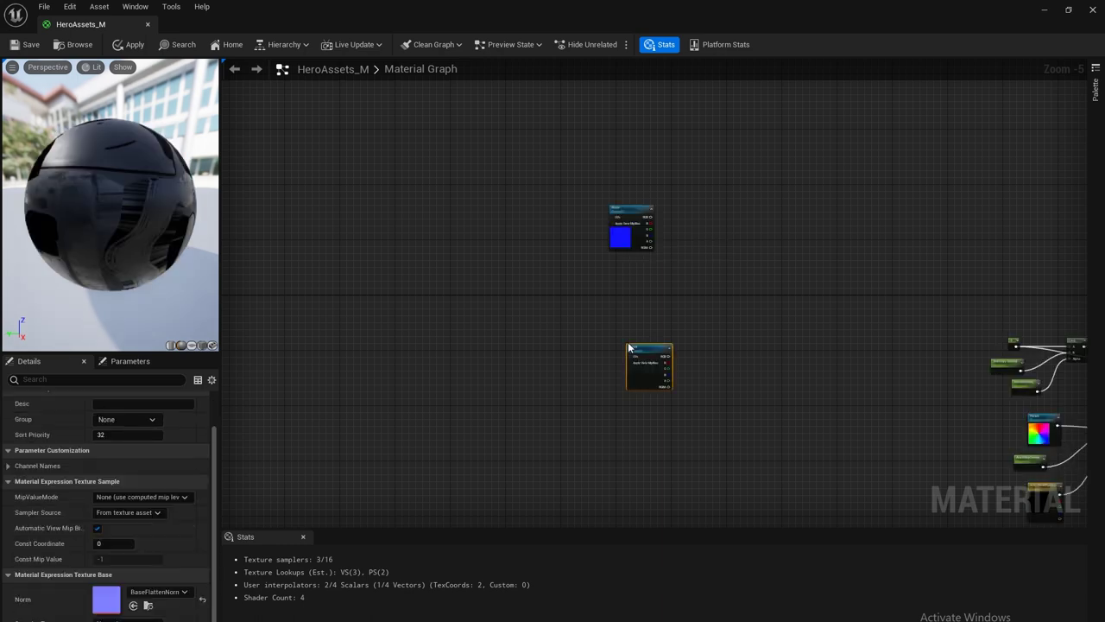
{"action": "left_click_drag", "start_coordinate": [640, 346], "coordinate": [626, 321]}
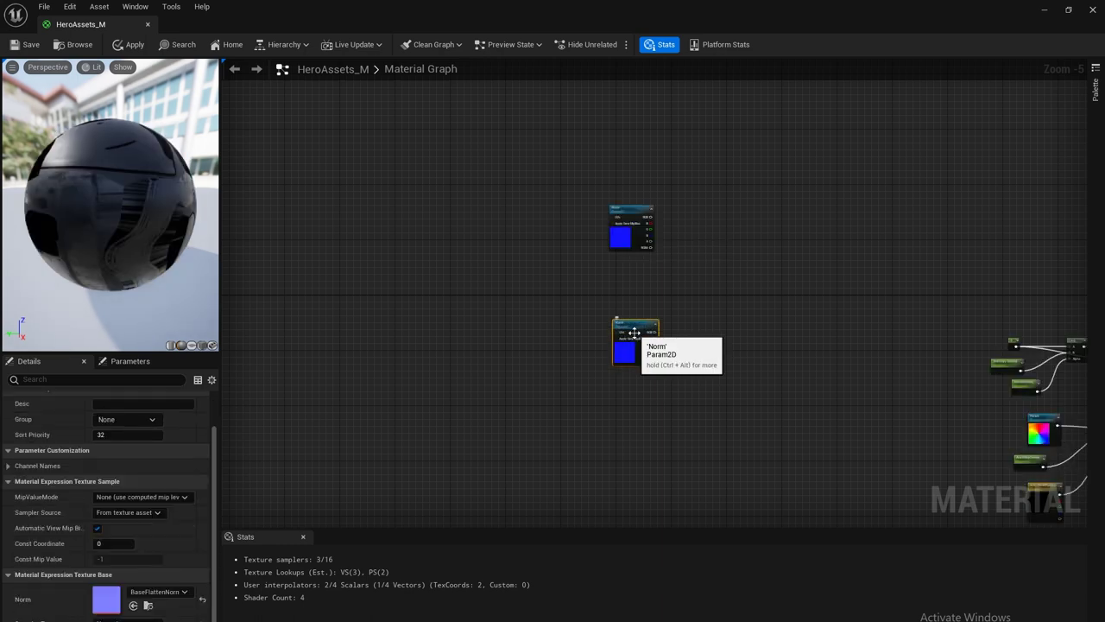
{"action": "left_click", "coordinate": [120, 413]}
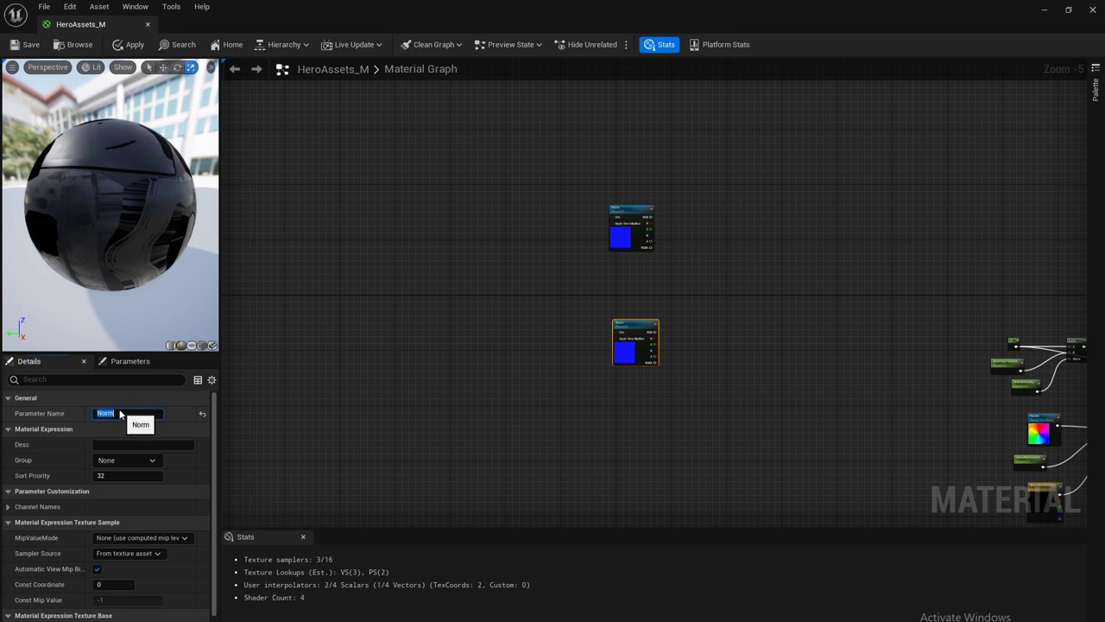
{"action": "type", "text": "DetailNormal"}
{"action": "key", "text": "Return"}
Add a TextureCoordinate node left of the DetailNormal texture.
{"action": "right_click", "coordinate": [399, 339]}
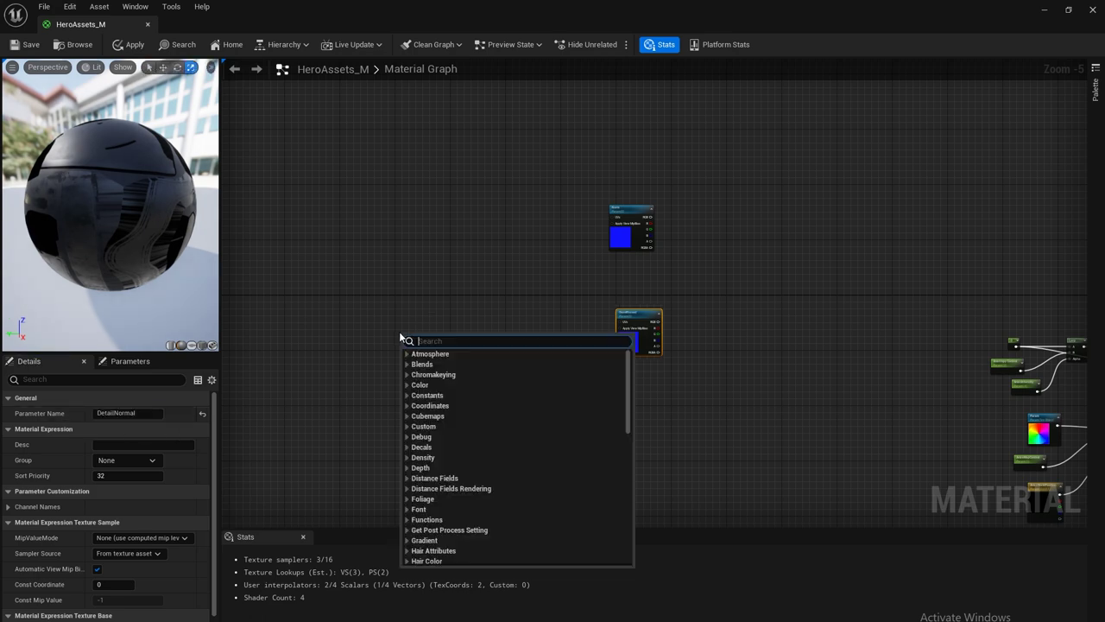
{"action": "type", "text": "tex"}
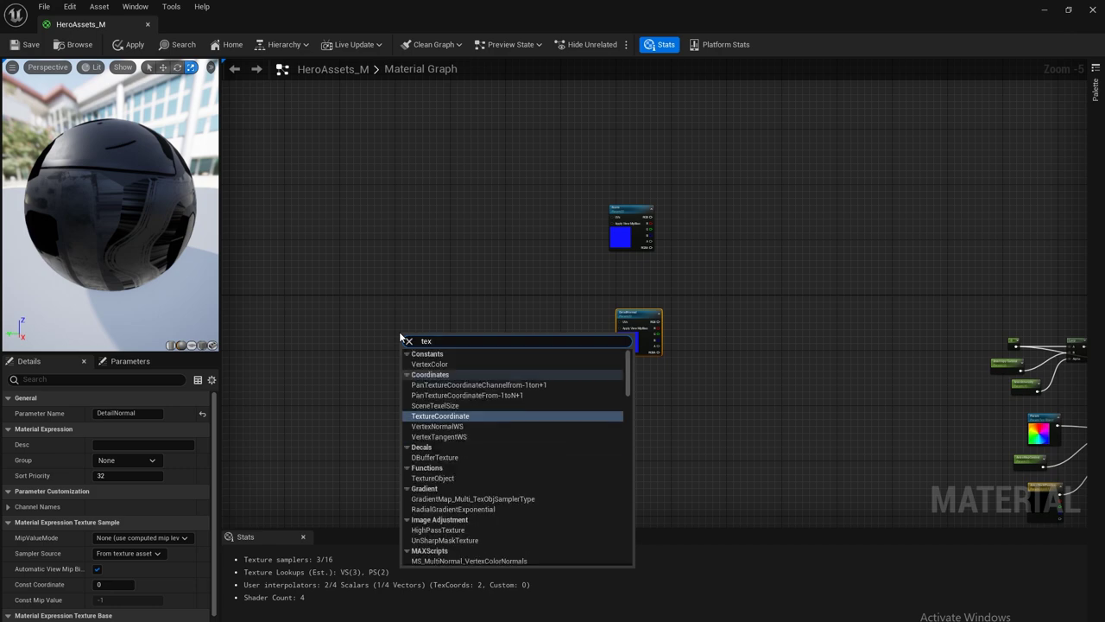
{"action": "key", "text": "Return"}
{"action": "left_click_drag", "start_coordinate": [407, 335], "coordinate": [420, 320]}
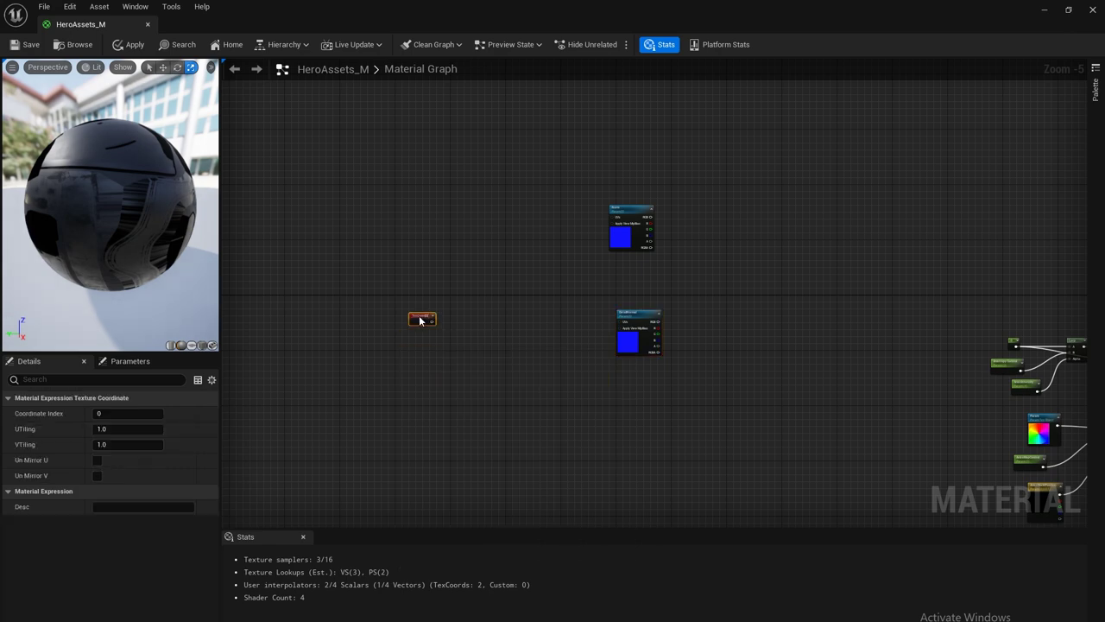
Add a Constant below the TexCoord node and convert it to a scalar parameter.
{"action": "right_click", "coordinate": [402, 421]}
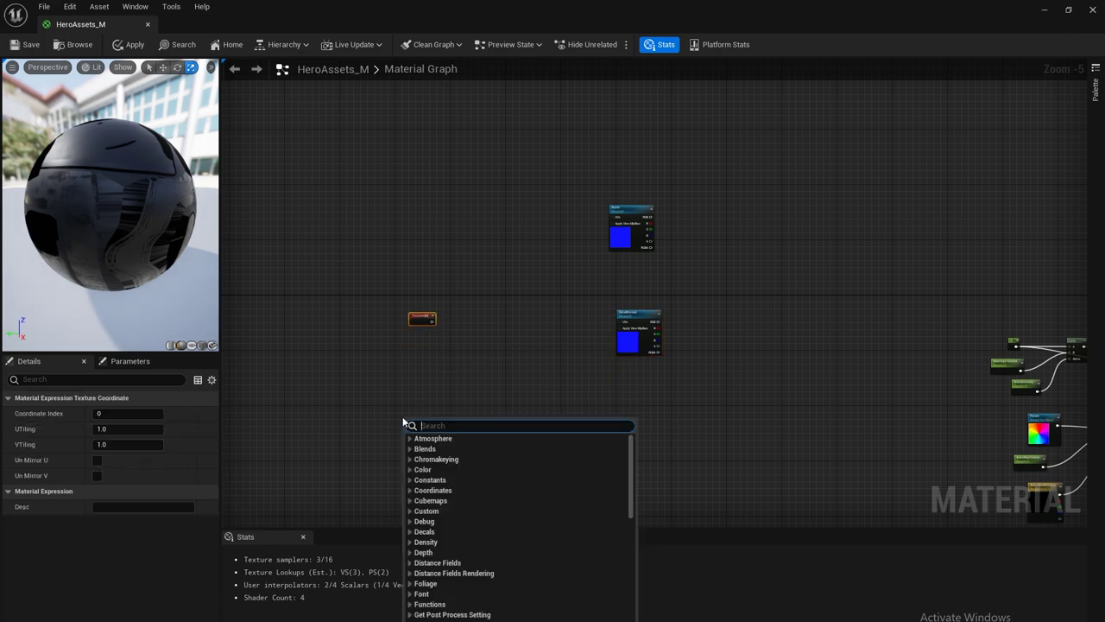
{"action": "type", "text": "const"}
{"action": "key", "text": "Return"}
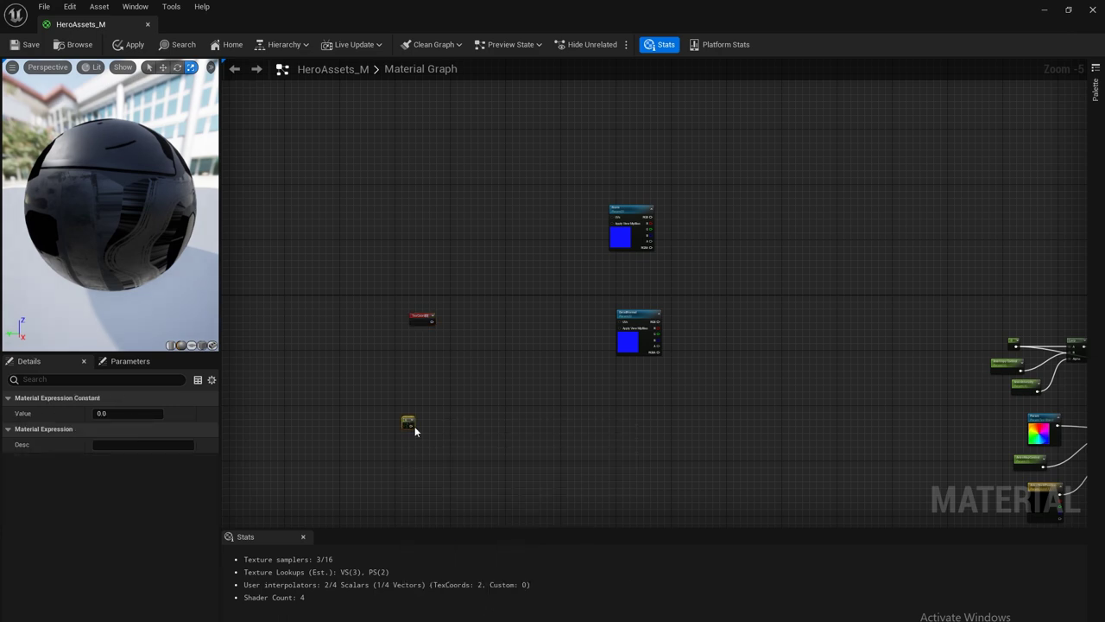
{"action": "left_click_drag", "start_coordinate": [409, 425], "coordinate": [425, 370]}
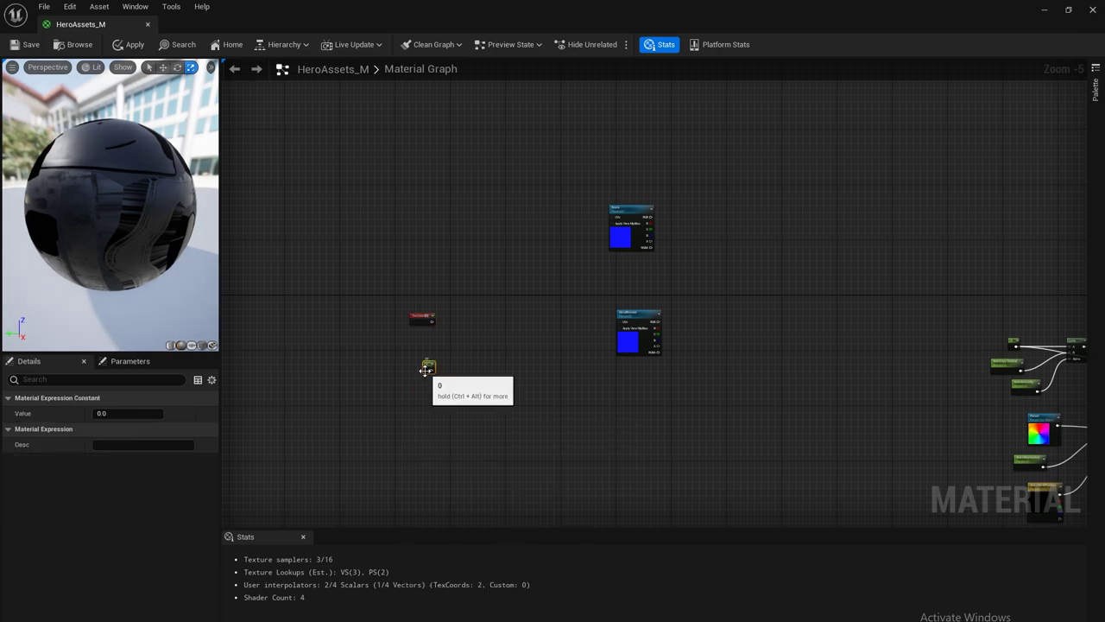
{"action": "right_click", "coordinate": [426, 370]}
{"action": "left_click", "coordinate": [473, 393]}
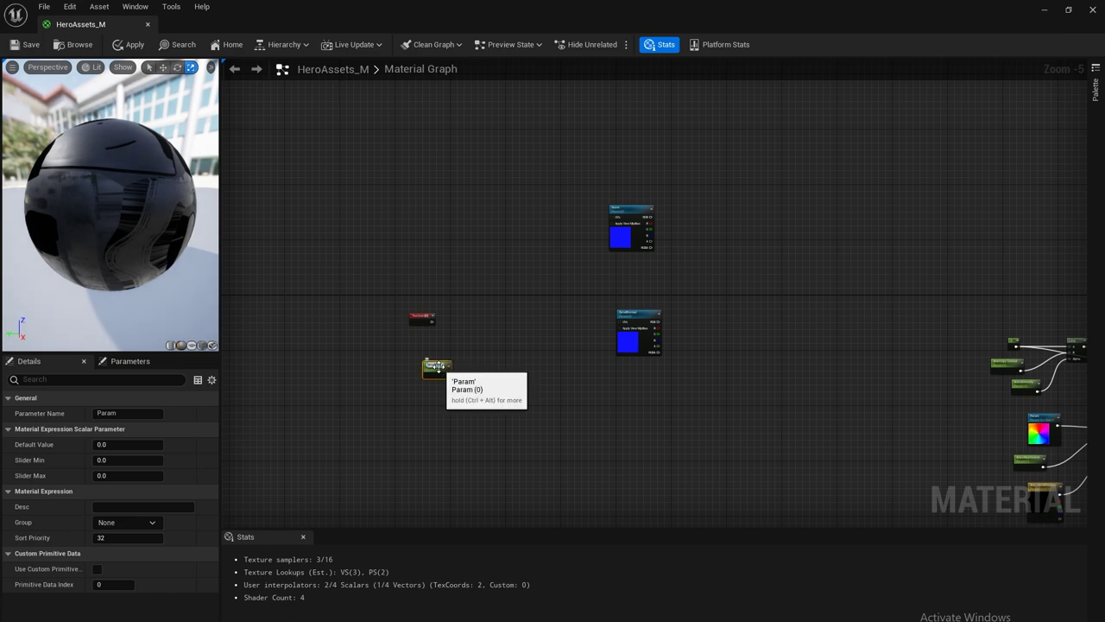
{"action": "scroll", "coordinate": [439, 366], "scroll_direction": "up", "scroll_amount": 6}
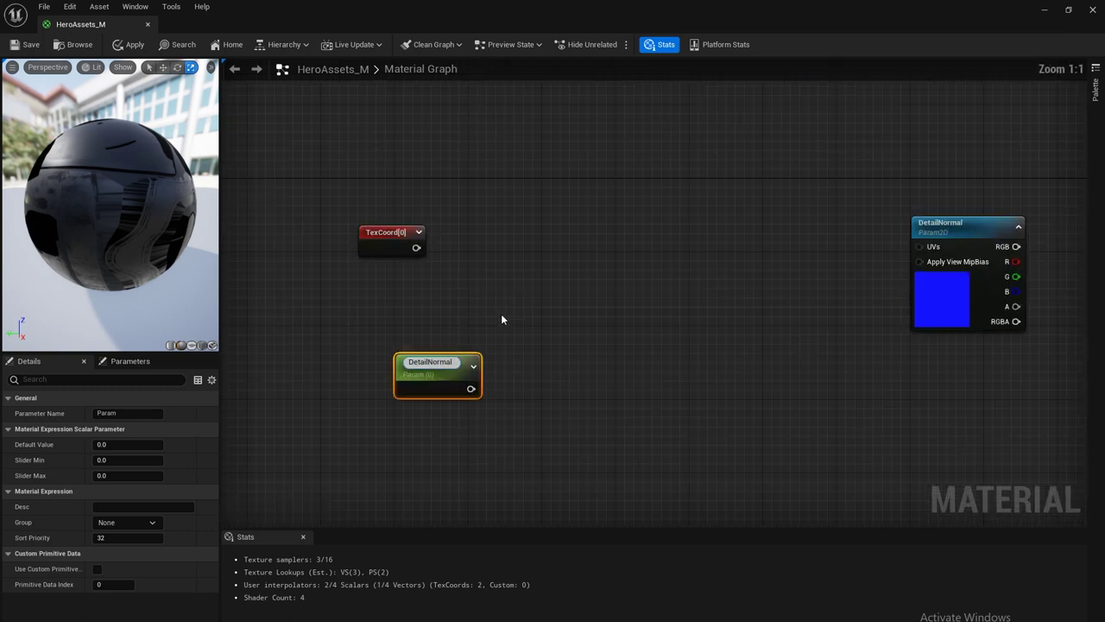
Name the parameter DetailNormalTileR and multiply TexCoord by it to drive DetailNormal's UVs.
{"action": "type", "text": "Tile"}
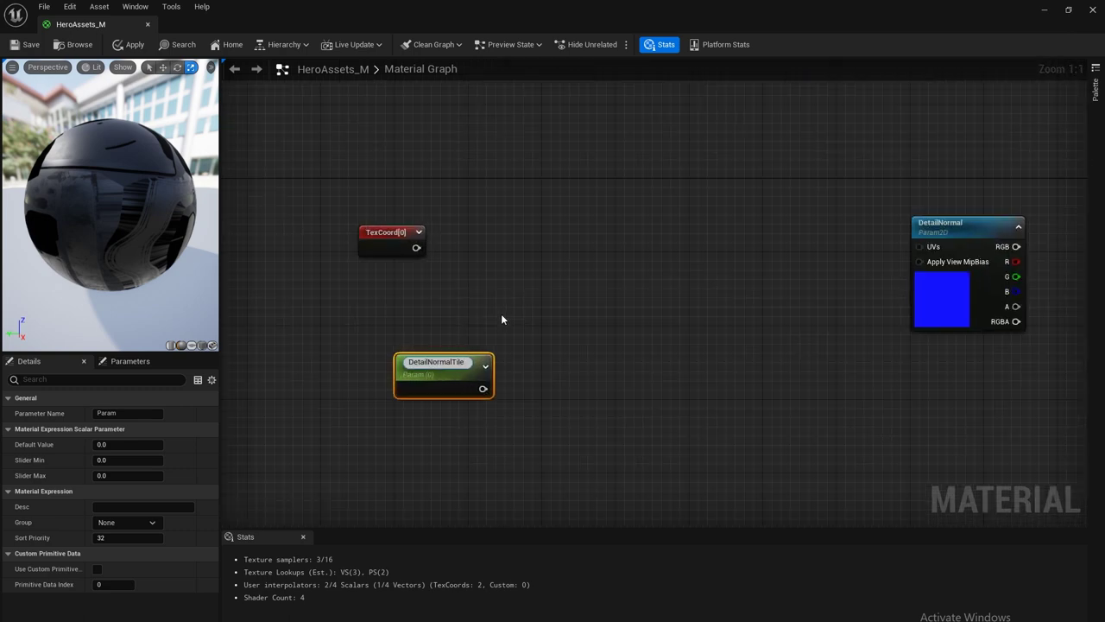
{"action": "type", "text": "R"}
{"action": "key", "text": "Return"}
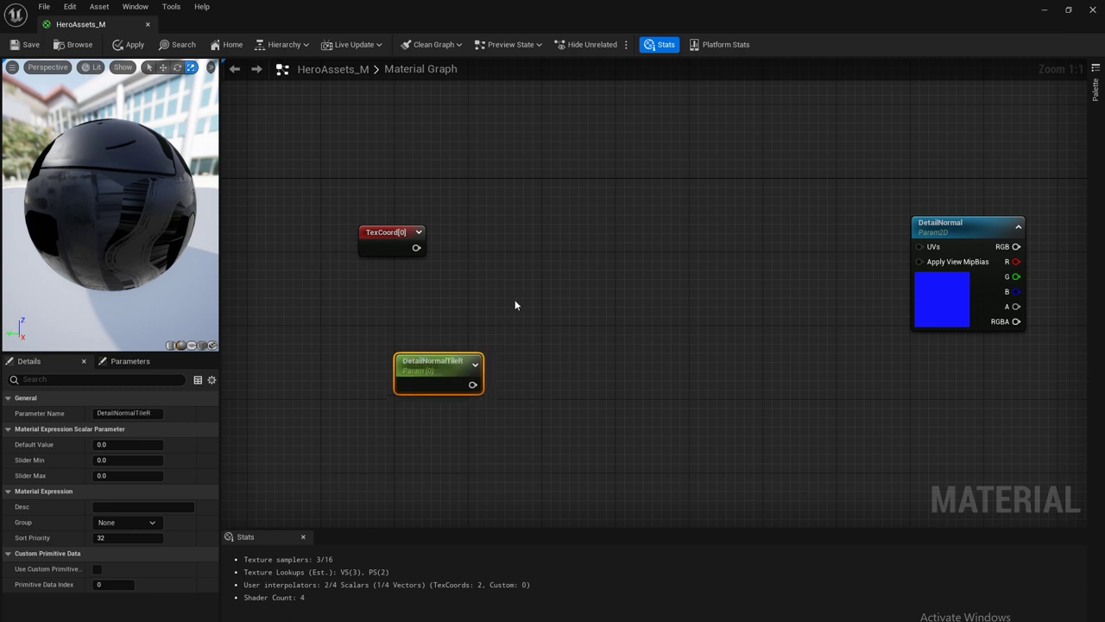
{"action": "right_click", "coordinate": [577, 292]}
{"action": "type", "text": "mul"}
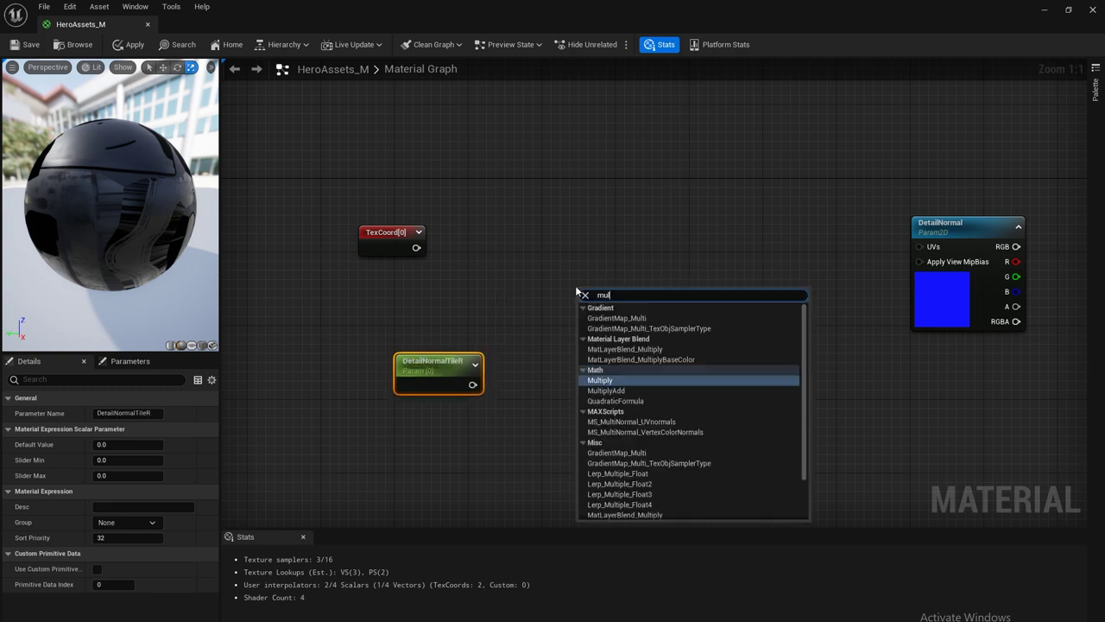
{"action": "key", "text": "Return"}
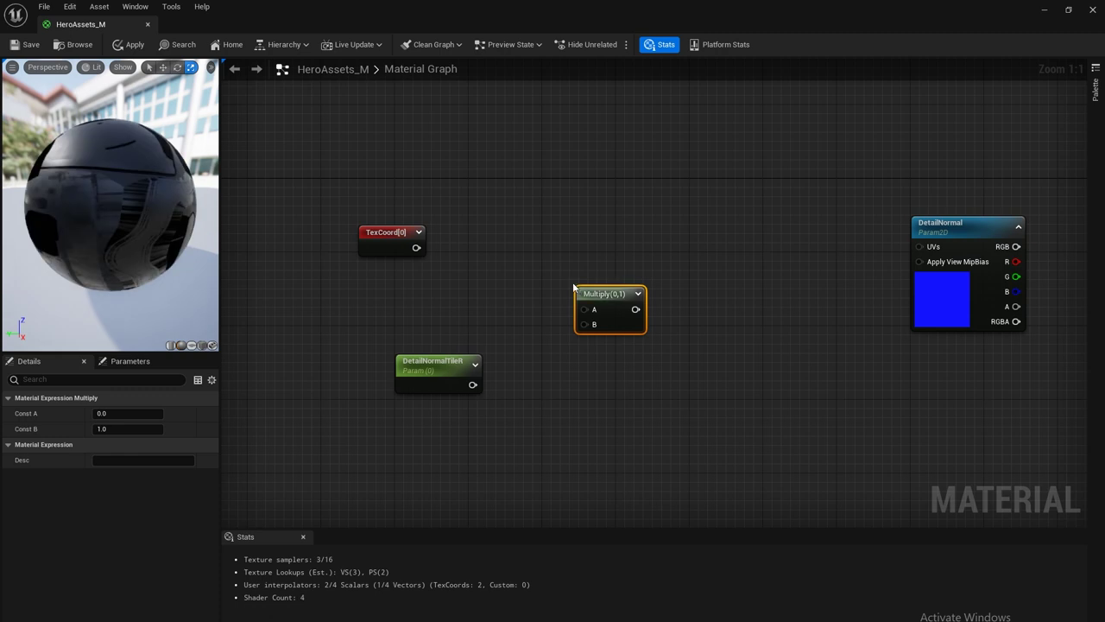
{"action": "left_click_drag", "start_coordinate": [416, 248], "coordinate": [584, 309]}
{"action": "left_click_drag", "start_coordinate": [473, 385], "coordinate": [922, 250]}
{"action": "right_click_drag", "start_coordinate": [833, 322], "coordinate": [581, 328]}
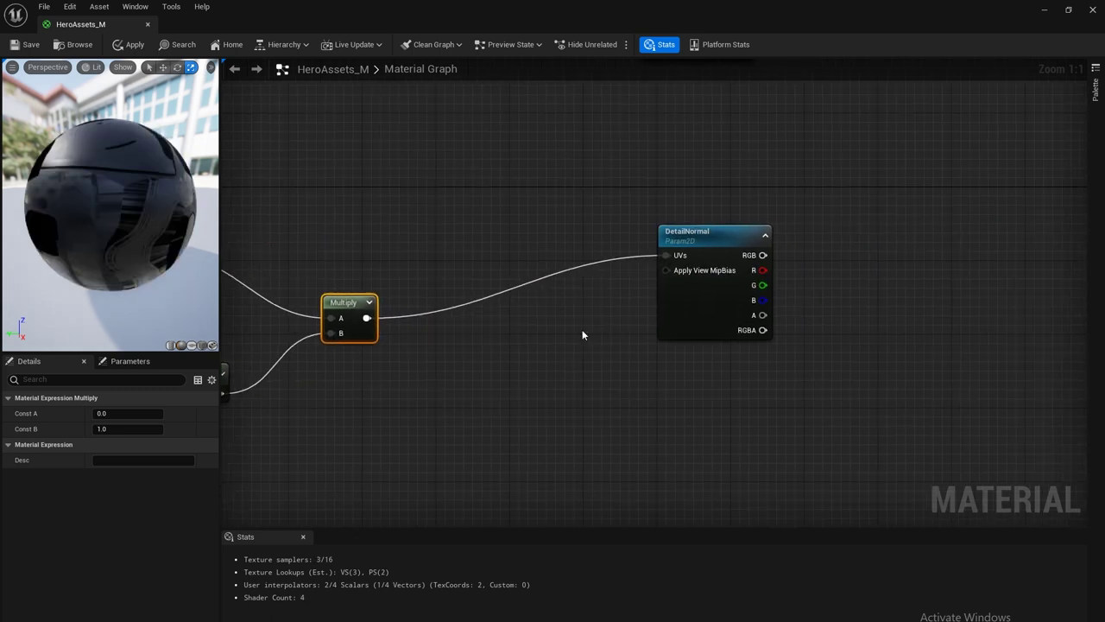
Reposition the Norm and DetailNormal texture nodes in the graph.
{"action": "scroll", "coordinate": [582, 329], "scroll_direction": "down", "scroll_amount": 3}
{"action": "scroll", "coordinate": [639, 310], "scroll_direction": "down", "scroll_amount": 2}
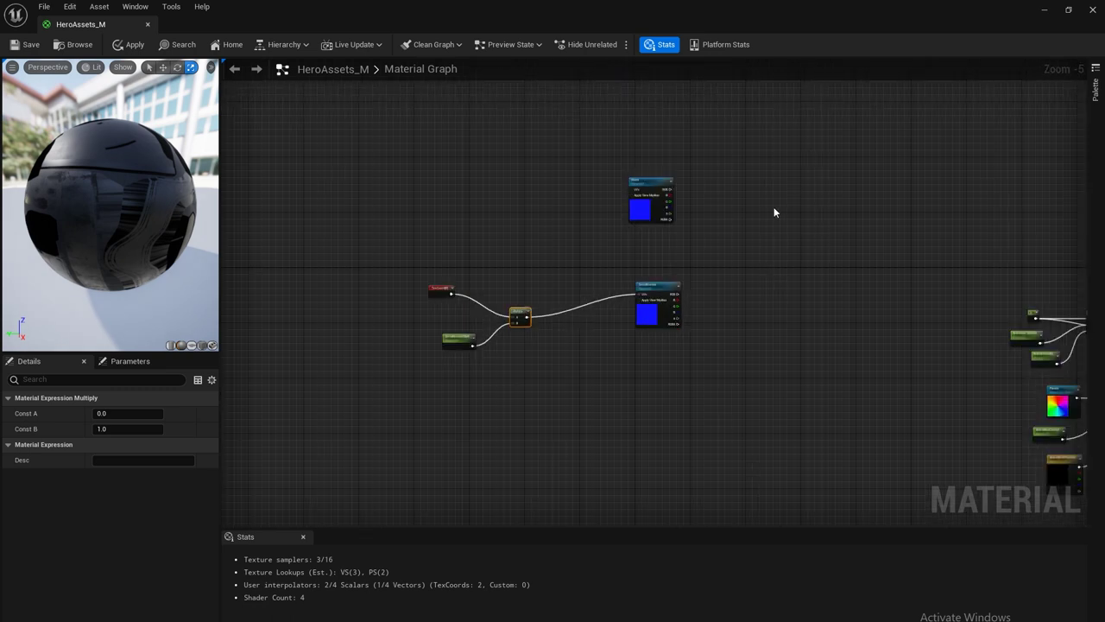
{"action": "left_click_drag", "start_coordinate": [643, 183], "coordinate": [633, 209]}
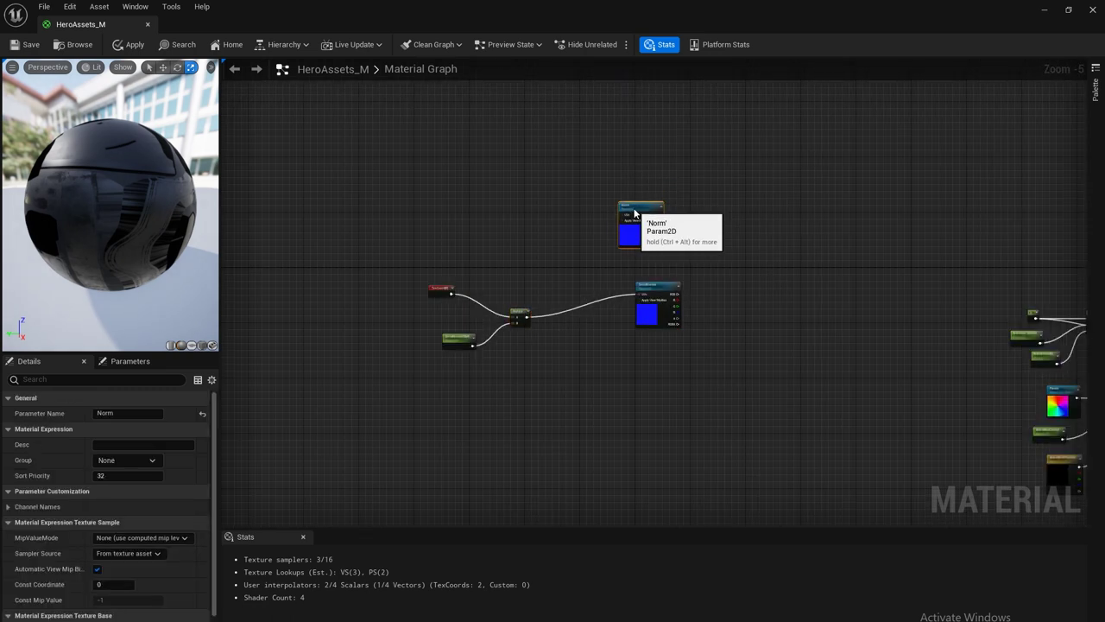
{"action": "left_click_drag", "start_coordinate": [697, 269], "coordinate": [628, 345]}
{"action": "left_click_drag", "start_coordinate": [660, 284], "coordinate": [636, 287]}
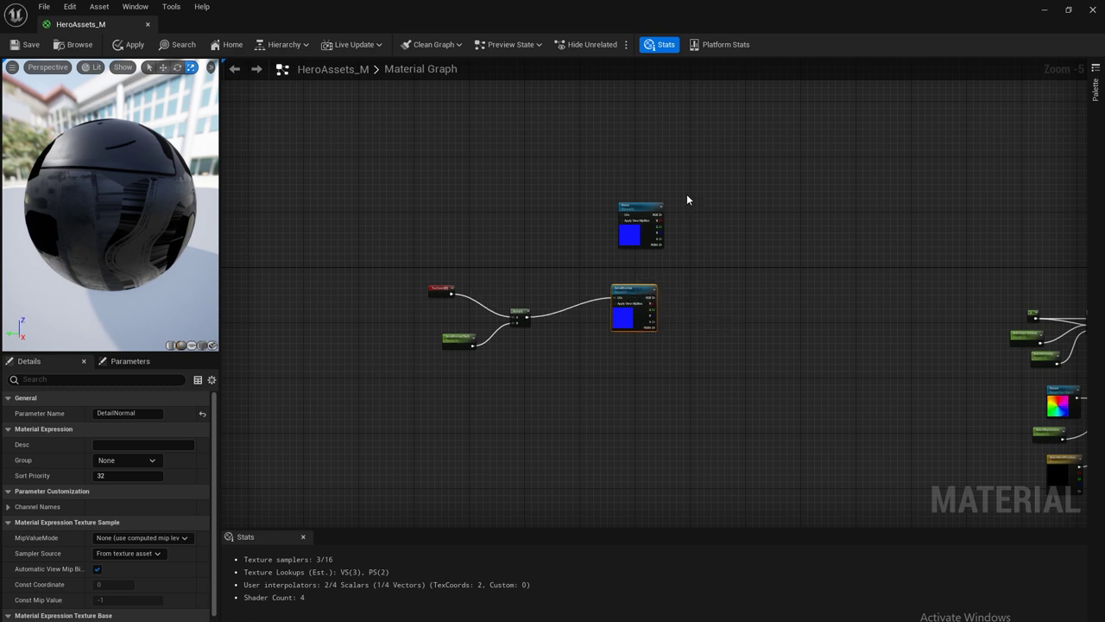
Add a FlattenNormal node to the graph.
{"action": "right_click", "coordinate": [719, 261]}
{"action": "type", "text": "fle"}
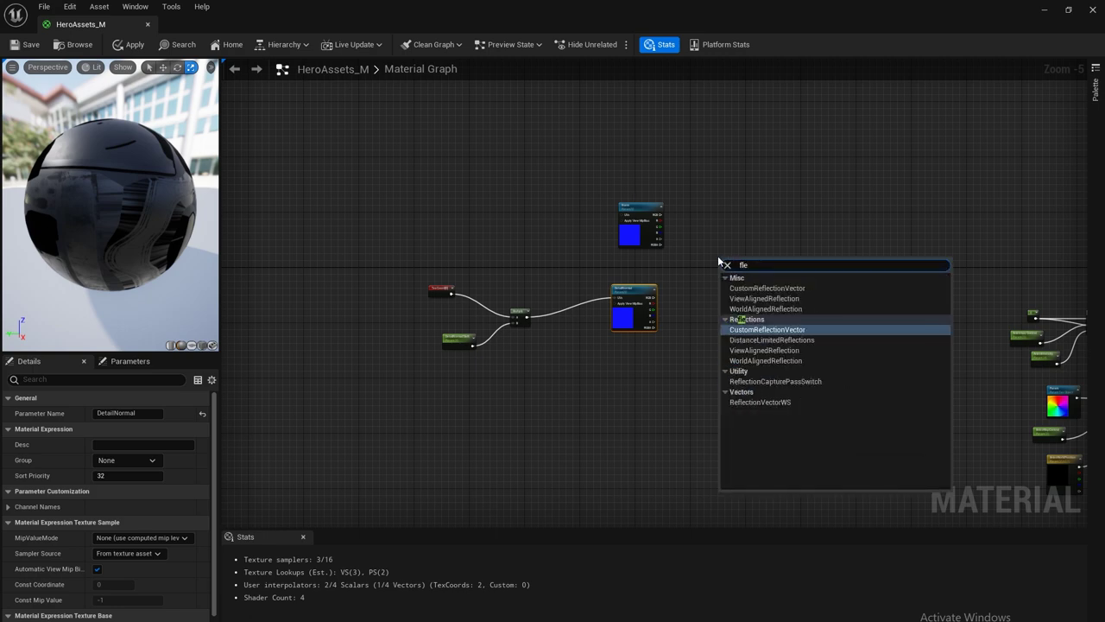
{"action": "key", "text": "BackSpace"}
{"action": "type", "text": "att"}
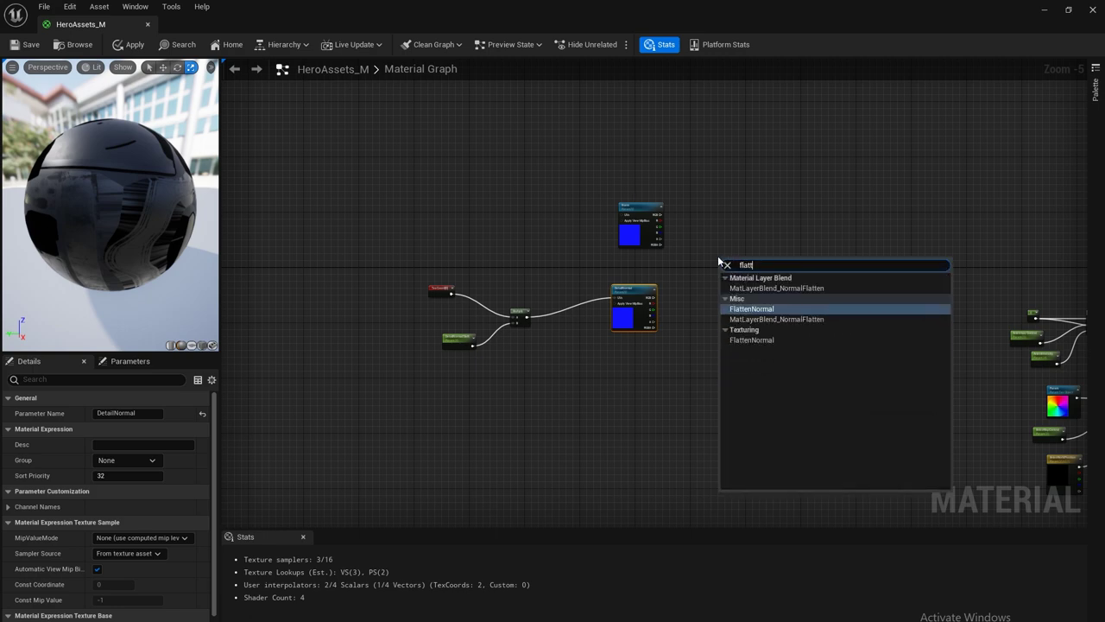
{"action": "key", "text": "Return"}
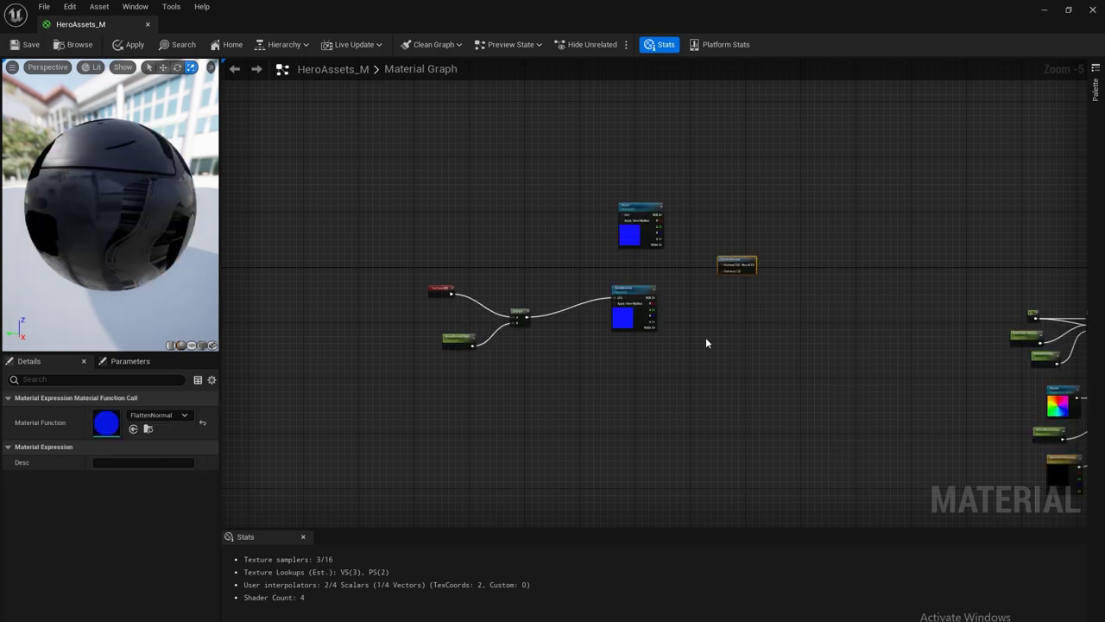
Duplicate the DetailNormalTileR parameter and rename the copy NRM Red Intensity.
{"action": "left_click", "coordinate": [449, 337]}
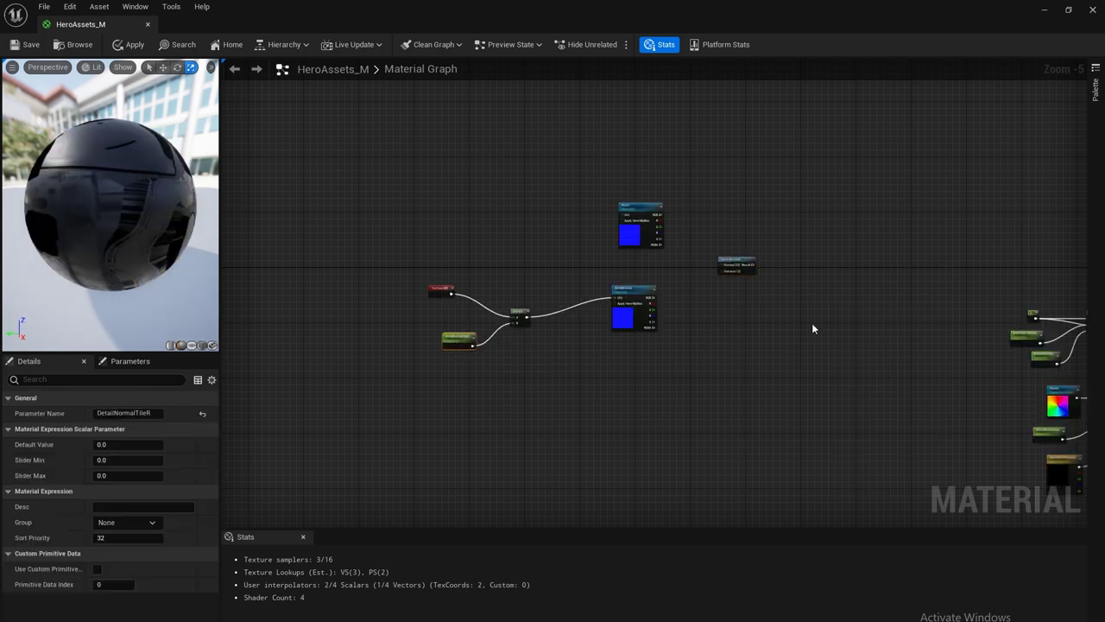
{"action": "left_click", "coordinate": [706, 333]}
{"action": "key", "text": "ctrl+v"}
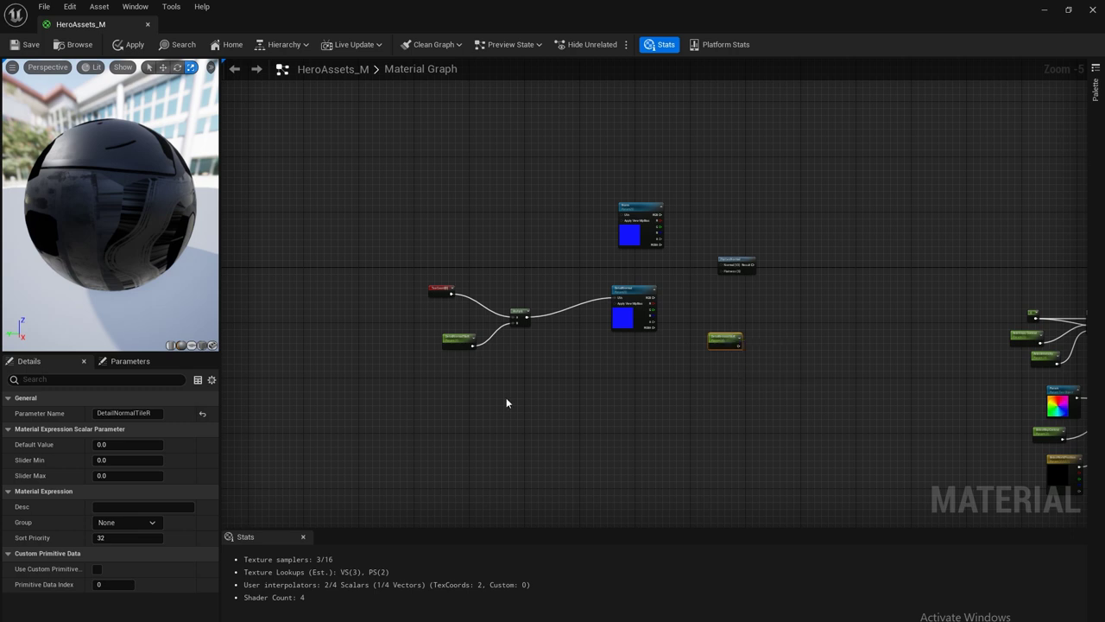
{"action": "left_click", "coordinate": [124, 413]}
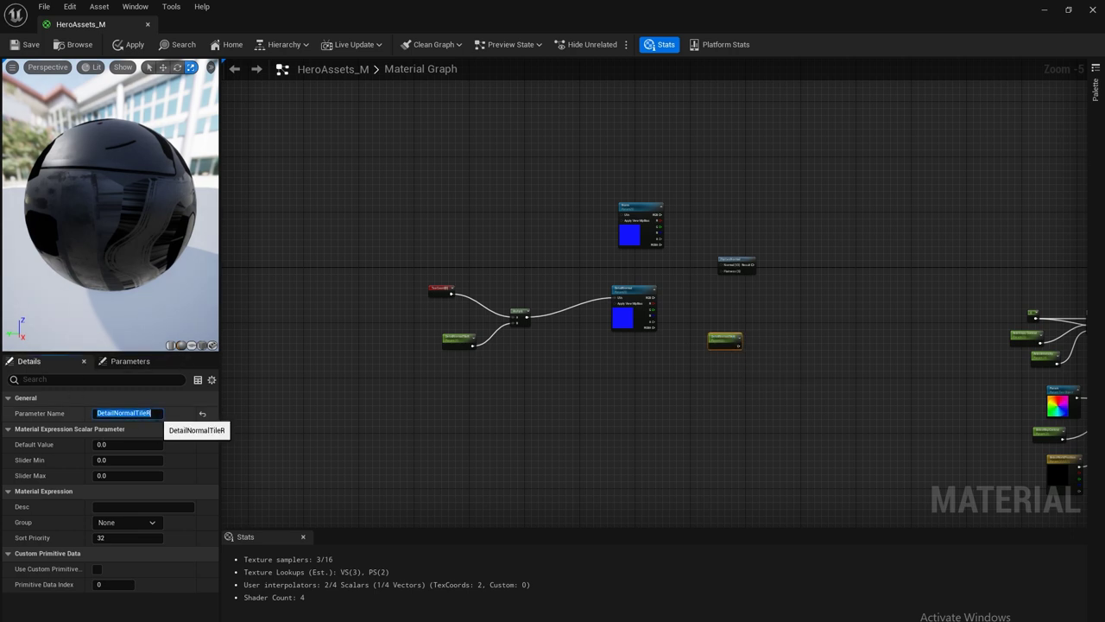
{"action": "type", "text": "NRM Red Intensity"}
{"action": "key", "text": "Return"}
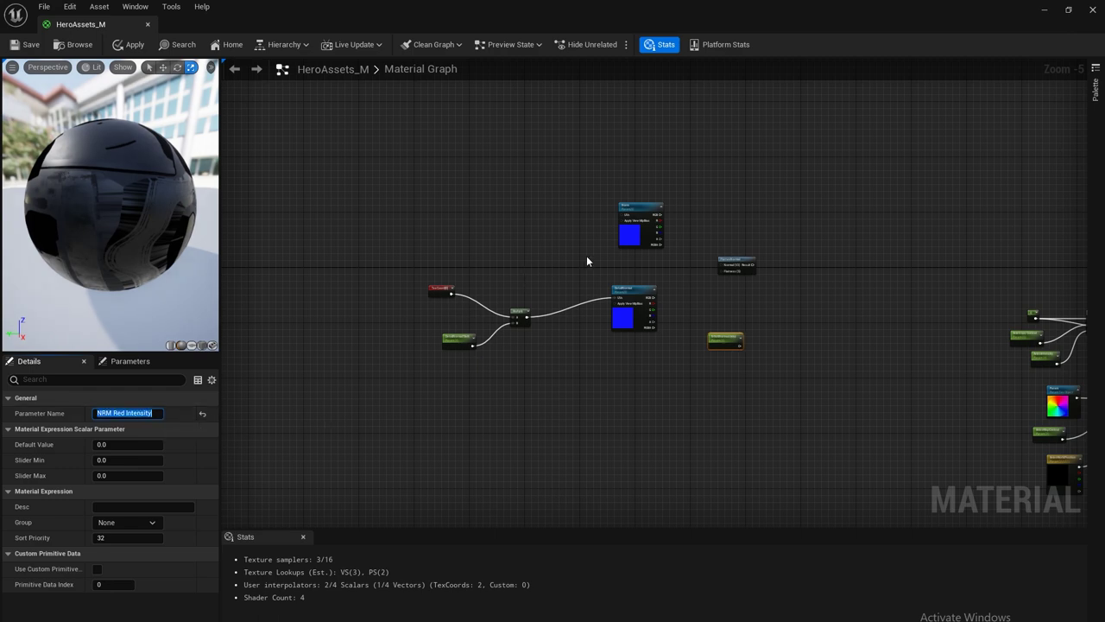
Wire NRM Red Intensity into FlattenNormal's Flatness and DetailNormal's RGB into its Normal.
{"action": "left_click_drag", "start_coordinate": [741, 346], "coordinate": [720, 273]}
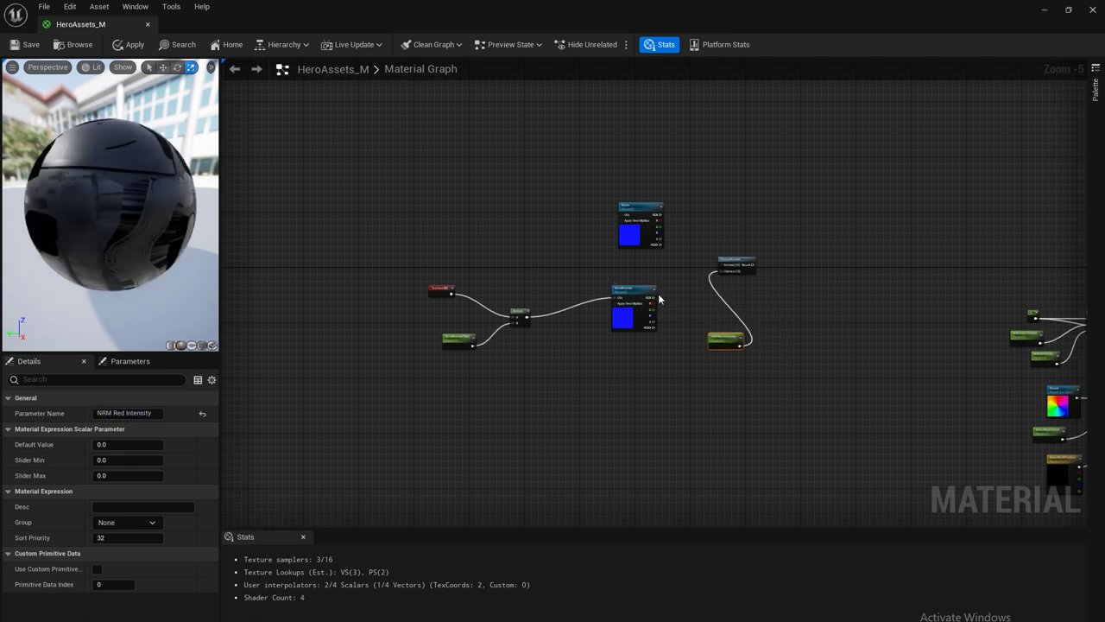
{"action": "left_click_drag", "start_coordinate": [659, 296], "coordinate": [721, 264]}
{"action": "scroll", "coordinate": [798, 265], "scroll_direction": "up", "scroll_amount": 2}
{"action": "scroll", "coordinate": [799, 269], "scroll_direction": "up", "scroll_amount": 1}
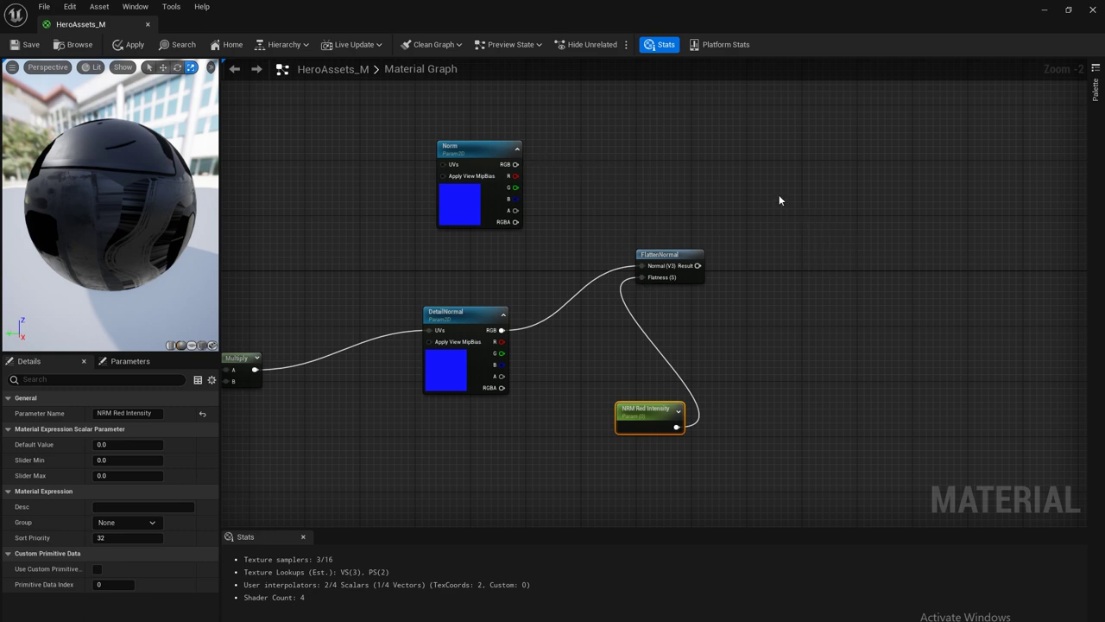
Add BlendAngleCorrectedNormals with Norm RGB as BaseNormal and FlattenNormal's result as AdditionalNormal.
{"action": "right_click", "coordinate": [737, 204]}
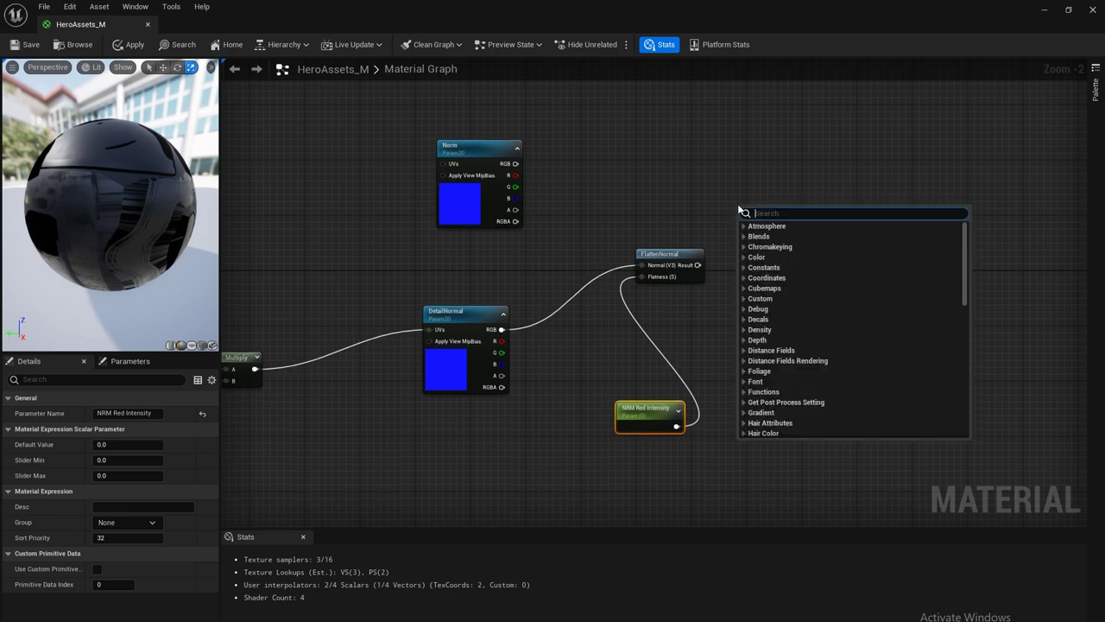
{"action": "type", "text": "blend"}
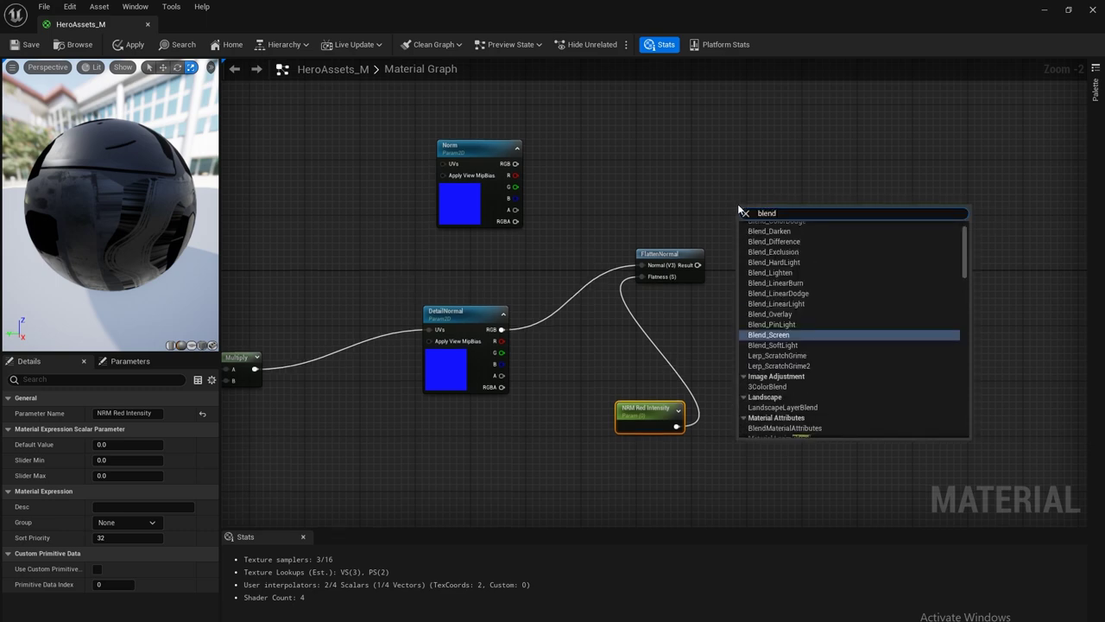
{"action": "type", "text": " an"}
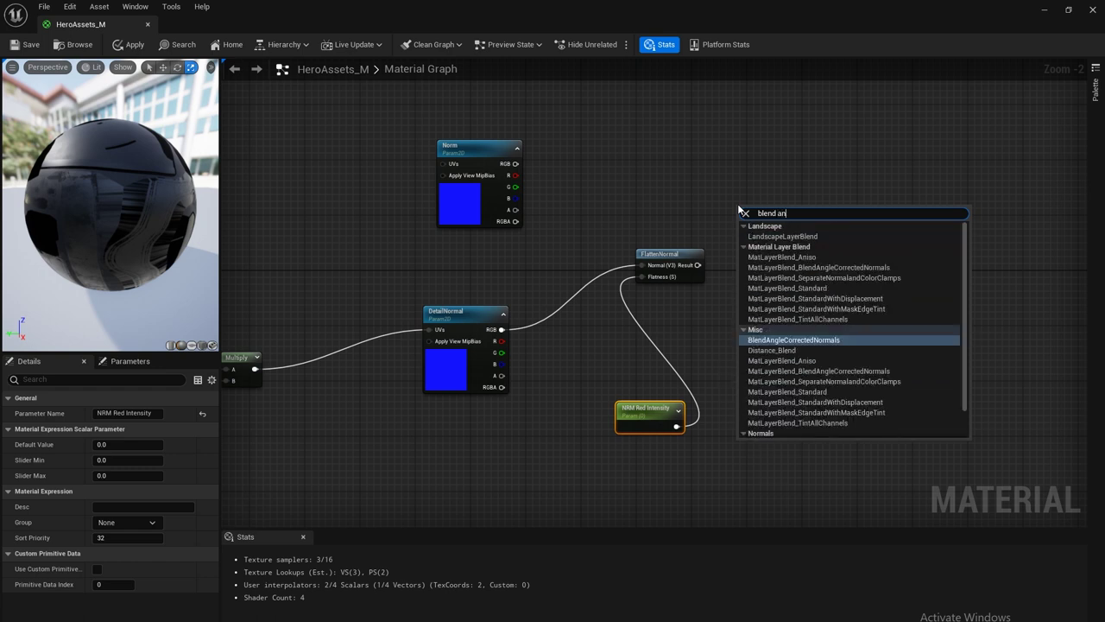
{"action": "type", "text": "gl"}
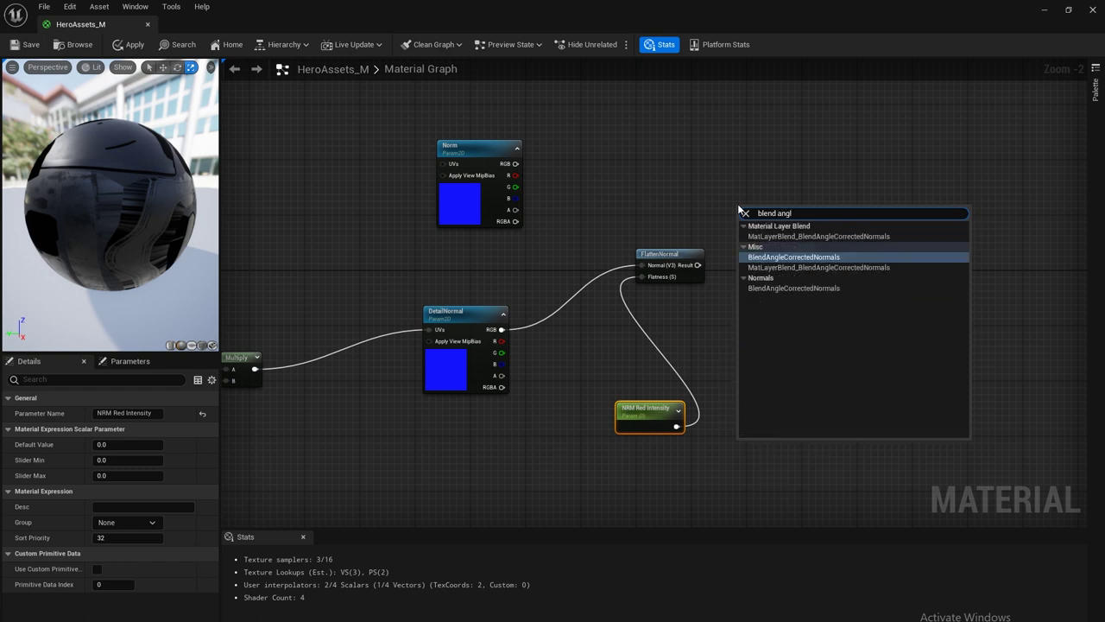
{"action": "key", "text": "Return"}
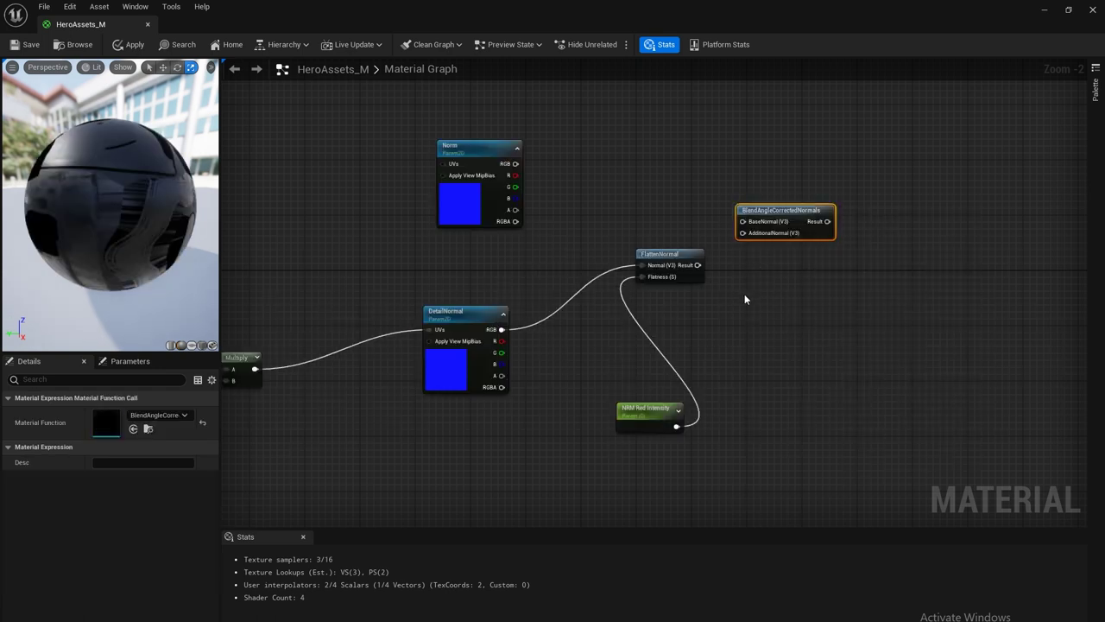
{"action": "left_click_drag", "start_coordinate": [698, 264], "coordinate": [742, 232]}
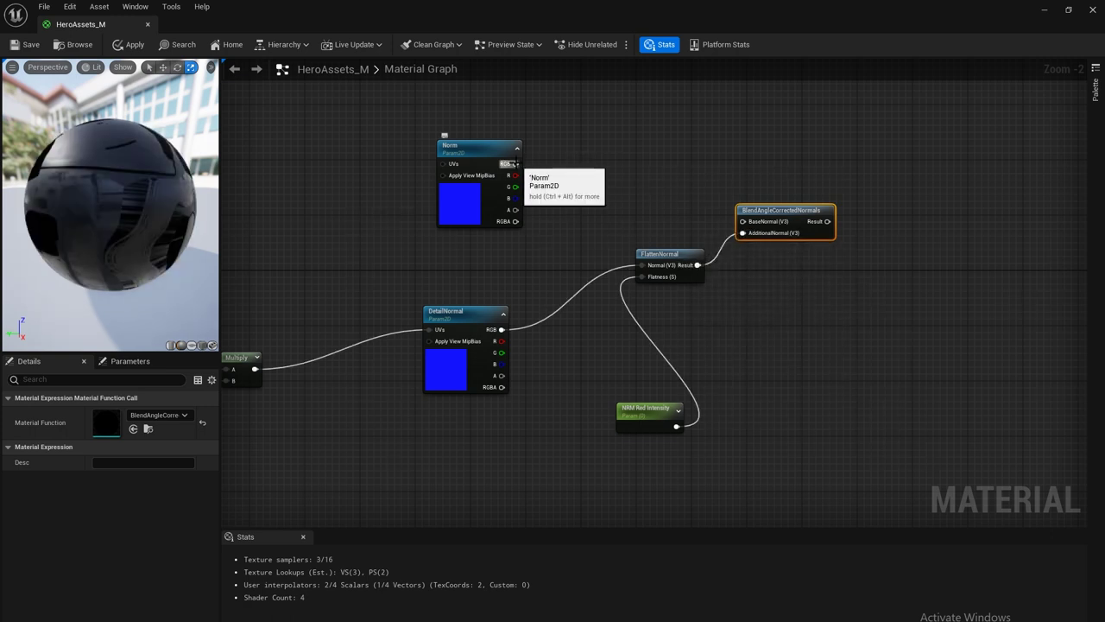
{"action": "left_click_drag", "start_coordinate": [511, 163], "coordinate": [744, 226]}
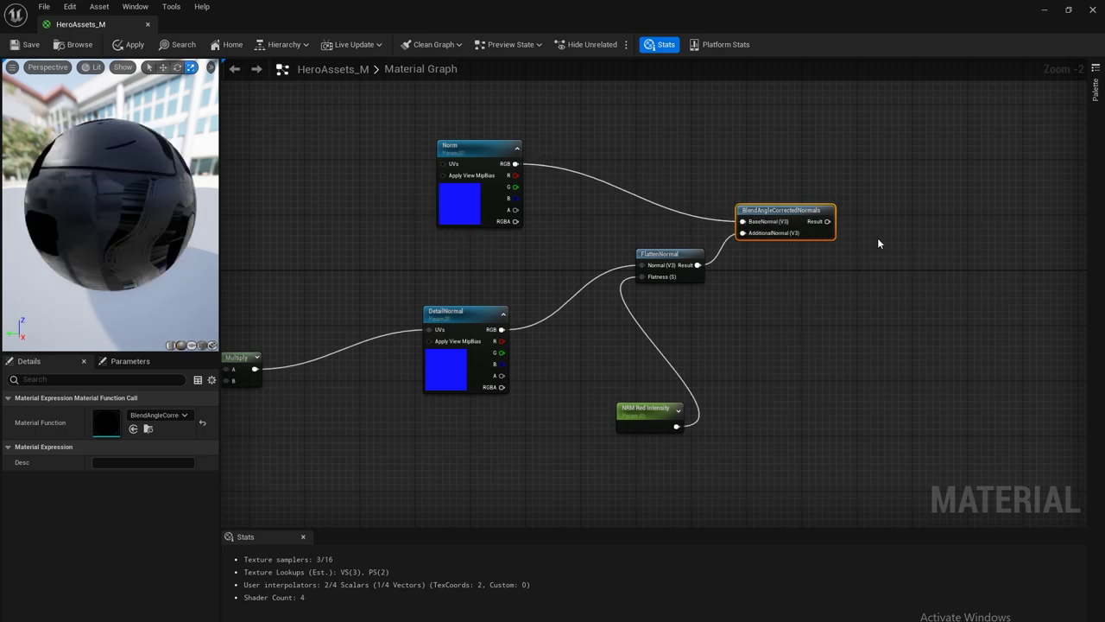
{"action": "right_click_drag", "start_coordinate": [886, 279], "coordinate": [744, 284]}
{"action": "right_click", "coordinate": [749, 251]}
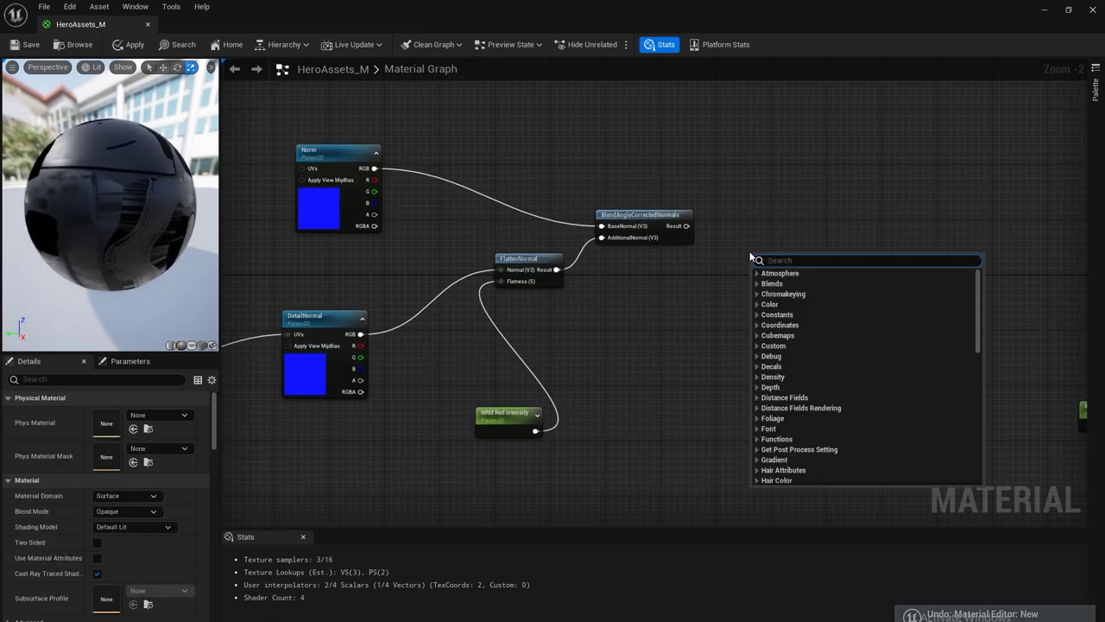
Add a StaticSwitchParameter taking the blended normal as True and Norm RGB as False.
{"action": "type", "text": "swit"}
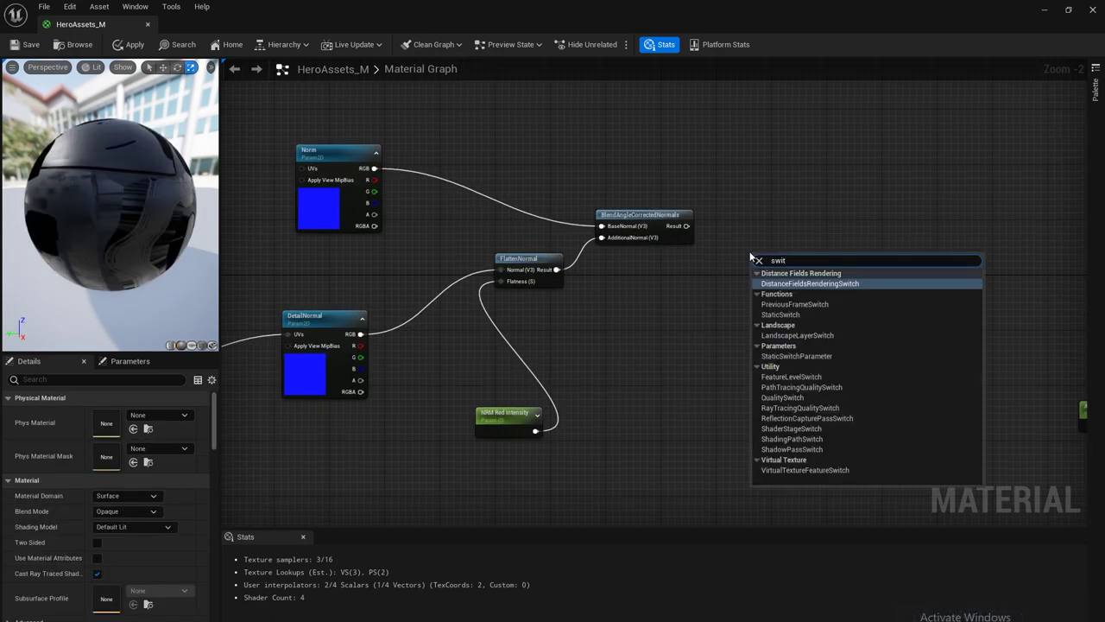
{"action": "type", "text": "ch"}
{"action": "left_click", "coordinate": [796, 356]}
{"action": "left_click", "coordinate": [684, 223]}
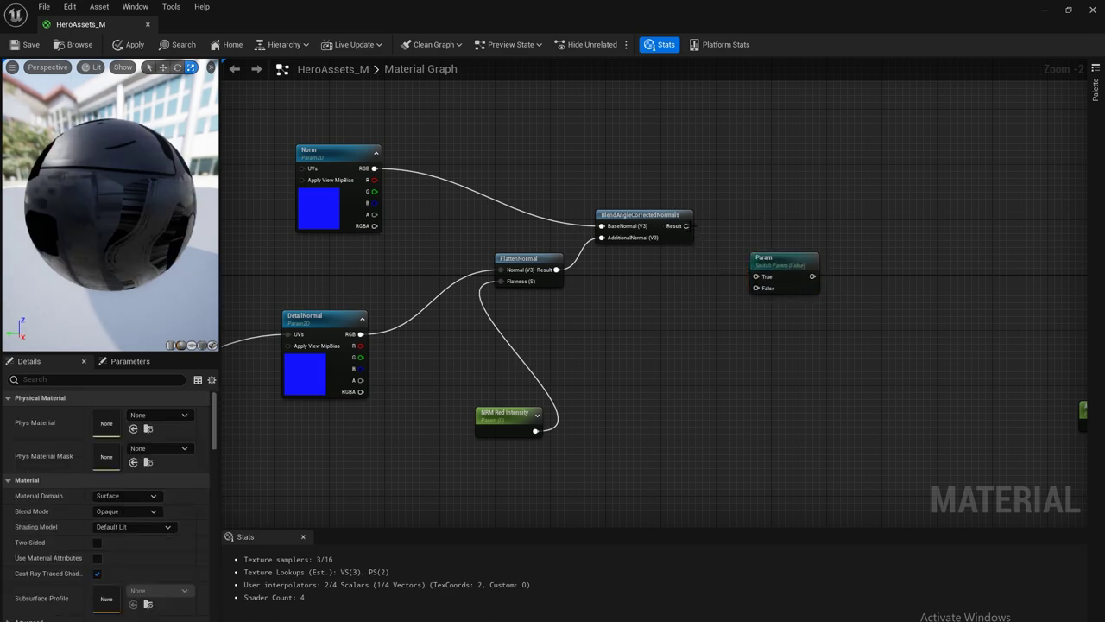
{"action": "left_click_drag", "start_coordinate": [686, 226], "coordinate": [758, 278]}
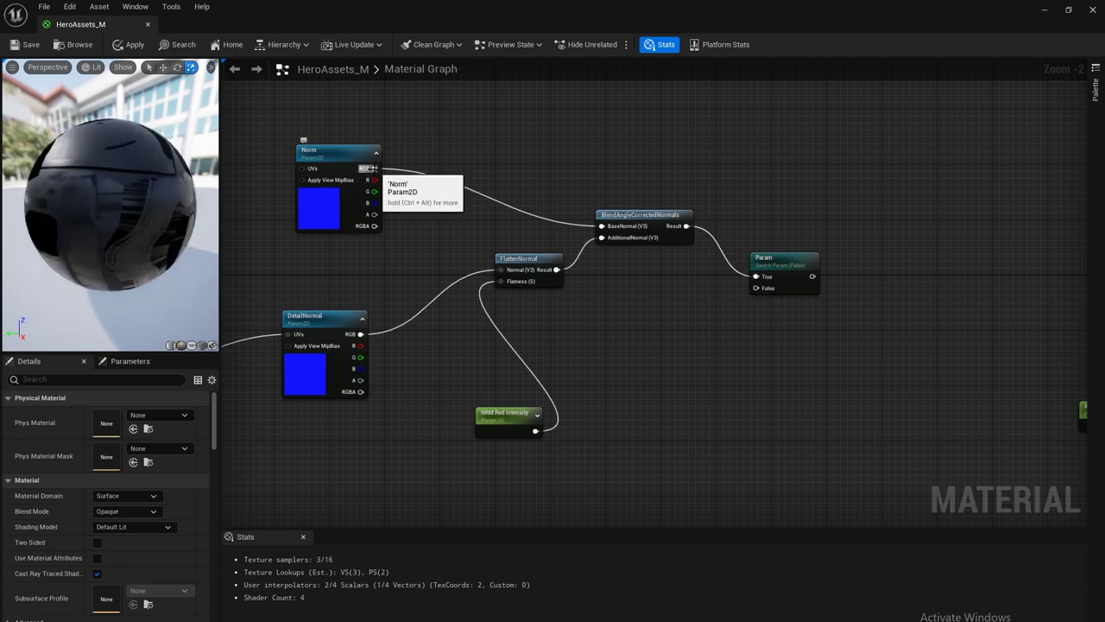
{"action": "left_click_drag", "start_coordinate": [374, 169], "coordinate": [767, 290]}
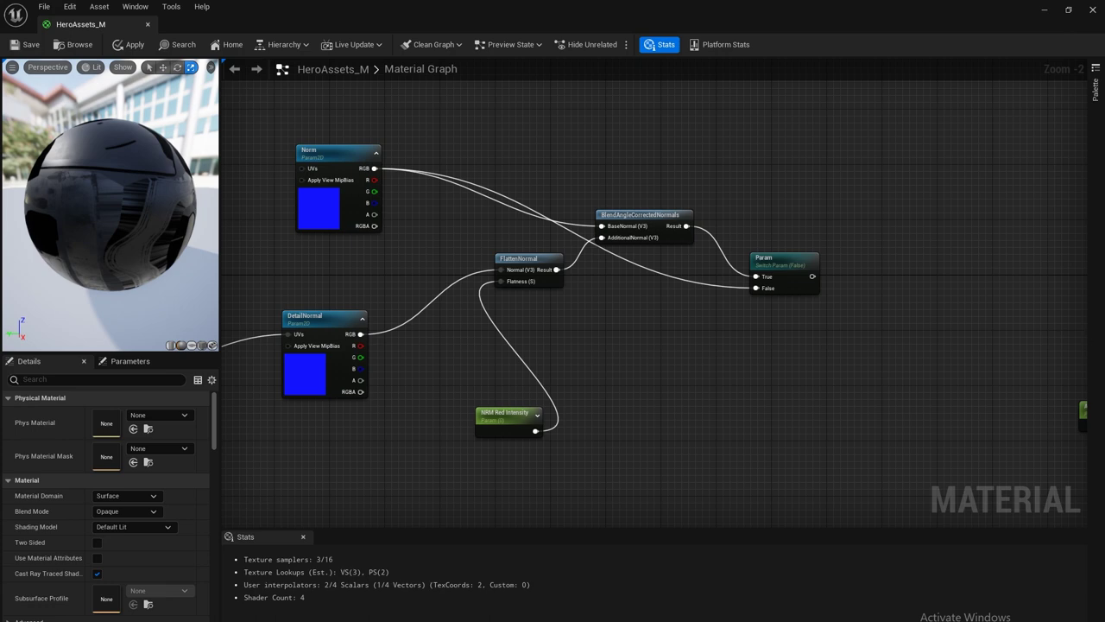
Select the whole detail-normal node cluster and paste a first copy into empty graph space.
{"action": "scroll", "coordinate": [640, 322], "scroll_direction": "down", "scroll_amount": 4}
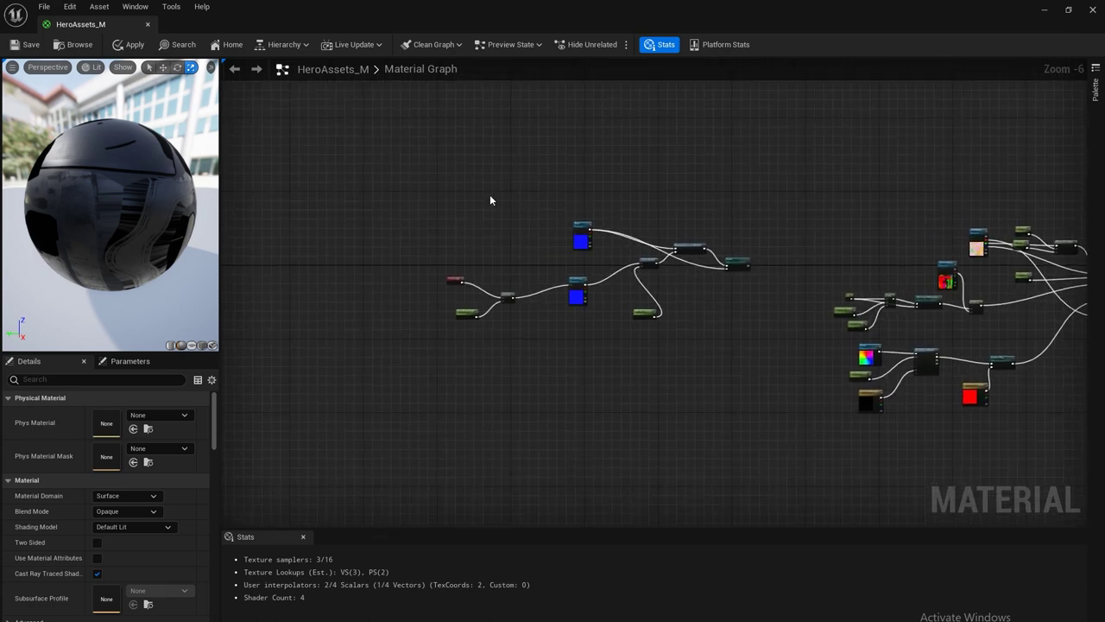
{"action": "left_click_drag", "start_coordinate": [425, 231], "coordinate": [542, 362]}
{"action": "left_click_drag", "start_coordinate": [512, 300], "coordinate": [547, 289]}
{"action": "left_click_drag", "start_coordinate": [458, 185], "coordinate": [788, 354]}
{"action": "right_click_drag", "start_coordinate": [634, 350], "coordinate": [678, 190]}
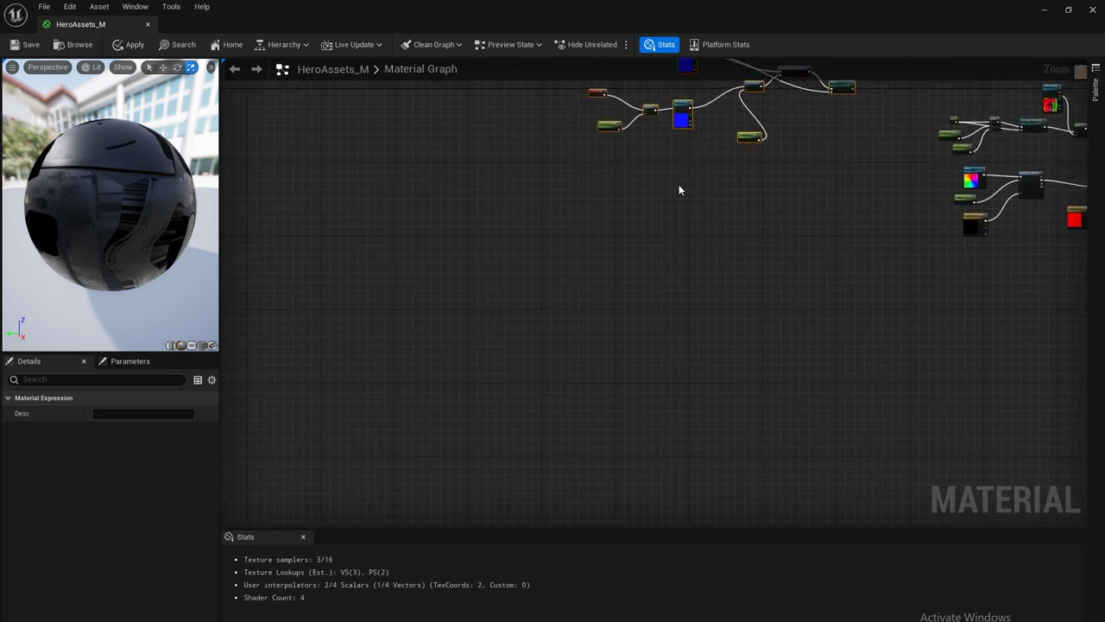
{"action": "left_click", "coordinate": [626, 247]}
{"action": "key", "text": "ctrl+v"}
Paste another copy of the cluster below, redoing one misplaced paste.
{"action": "right_click_drag", "start_coordinate": [680, 247], "coordinate": [619, 326]}
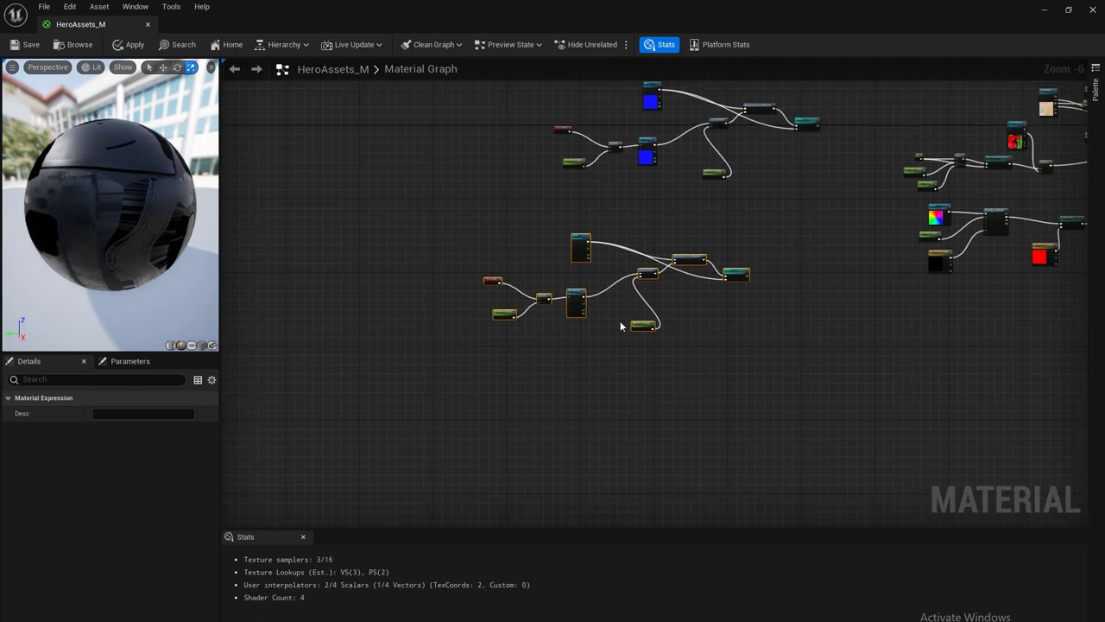
{"action": "right_click_drag", "start_coordinate": [651, 377], "coordinate": [662, 256]}
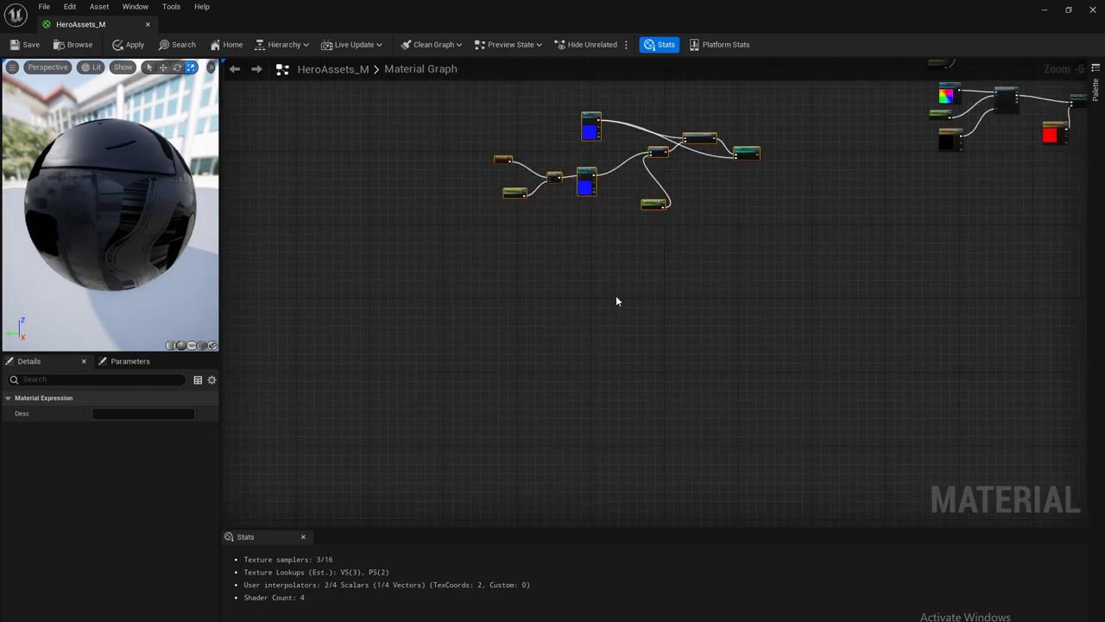
{"action": "key", "text": "ctrl+v"}
{"action": "key", "text": "ctrl+z"}
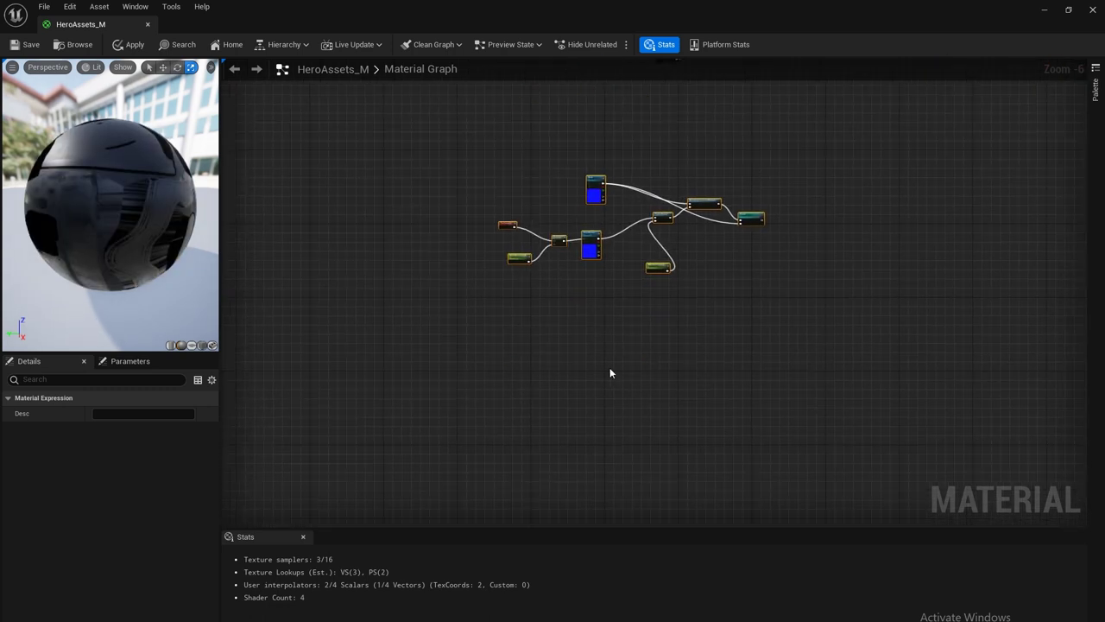
{"action": "key", "text": "ctrl+v"}
Stack the copies vertically and move all four detail-normal clusters further left.
{"action": "scroll", "coordinate": [723, 304], "scroll_direction": "down", "scroll_amount": 2}
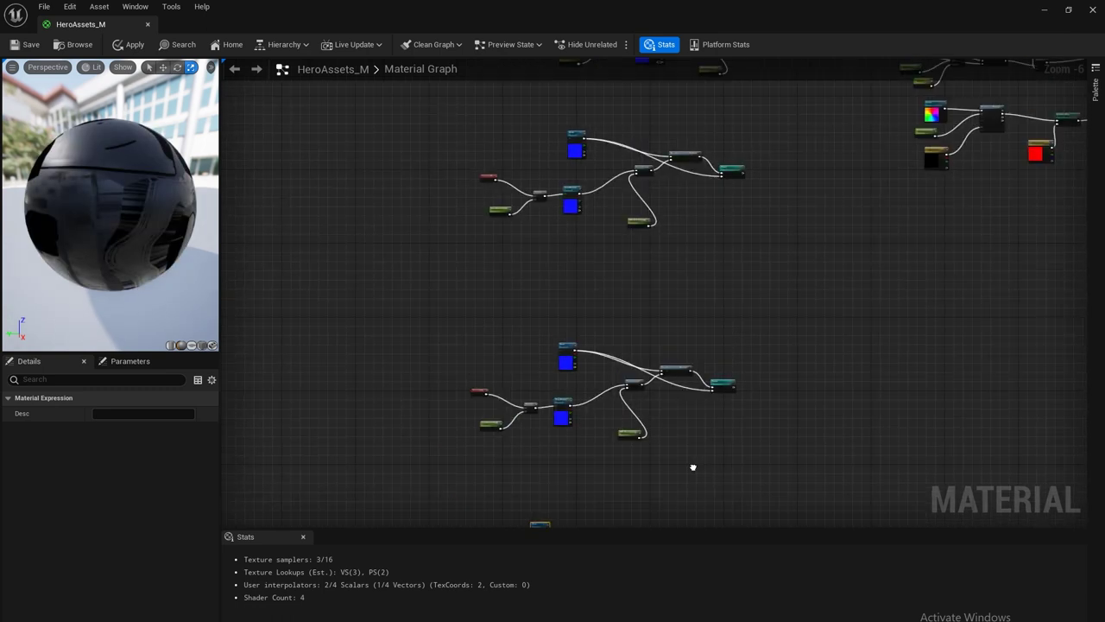
{"action": "scroll", "coordinate": [460, 283], "scroll_direction": "up", "scroll_amount": 2}
{"action": "left_click_drag", "start_coordinate": [446, 190], "coordinate": [772, 345]}
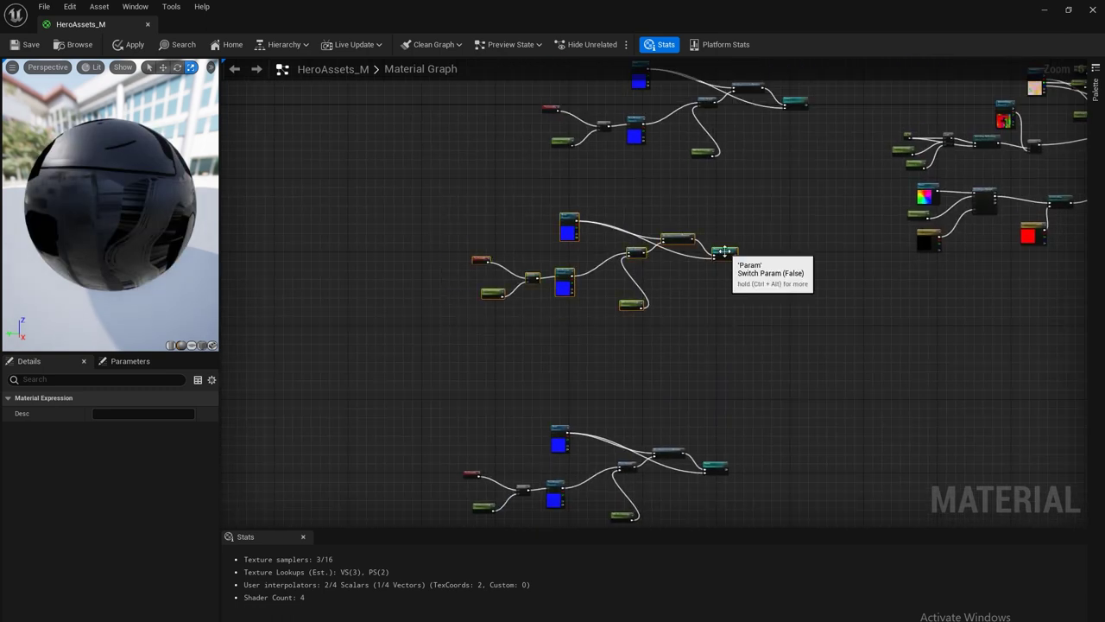
{"action": "left_click_drag", "start_coordinate": [727, 256], "coordinate": [792, 214]}
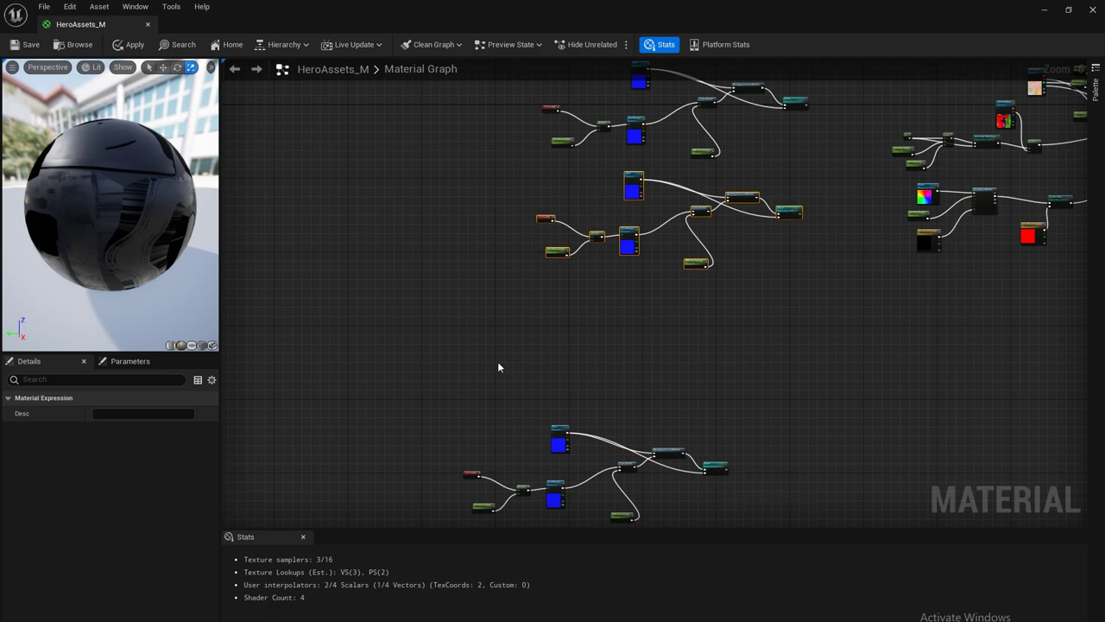
{"action": "right_click_drag", "start_coordinate": [497, 361], "coordinate": [531, 237]}
{"action": "right_click_drag", "start_coordinate": [666, 247], "coordinate": [563, 451]}
{"action": "scroll", "coordinate": [711, 234], "scroll_direction": "down", "scroll_amount": 2}
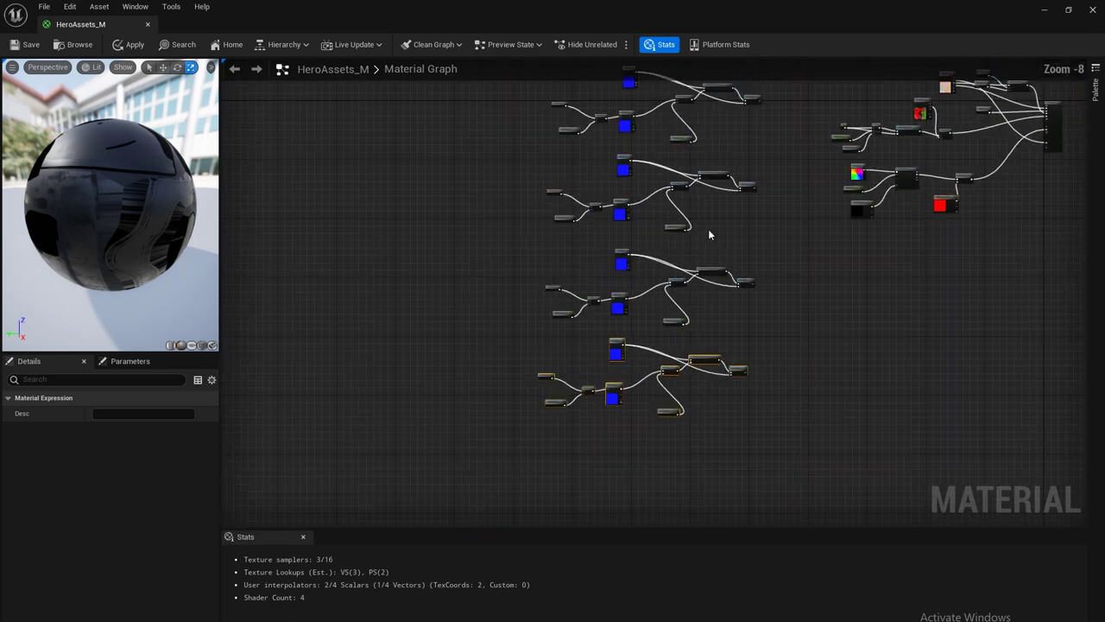
{"action": "right_click_drag", "start_coordinate": [518, 119], "coordinate": [493, 172]}
{"action": "left_click_drag", "start_coordinate": [482, 120], "coordinate": [760, 474]}
{"action": "left_click_drag", "start_coordinate": [708, 414], "coordinate": [577, 407]}
{"action": "right_click_drag", "start_coordinate": [577, 407], "coordinate": [587, 328]}
{"action": "scroll", "coordinate": [439, 256], "scroll_direction": "up", "scroll_amount": 7}
{"action": "right_click_drag", "start_coordinate": [439, 257], "coordinate": [658, 412]}
Rename the first copied branch's switch parameter to DetailNormalB.
{"action": "left_click", "coordinate": [558, 374]}
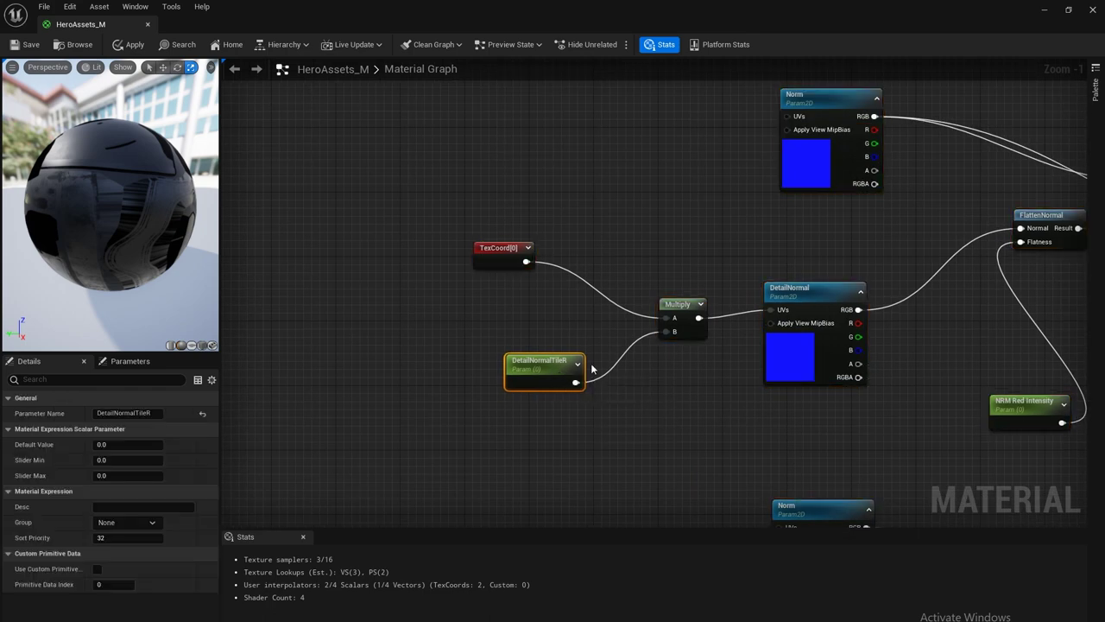
{"action": "right_click_drag", "start_coordinate": [518, 363], "coordinate": [285, 380]}
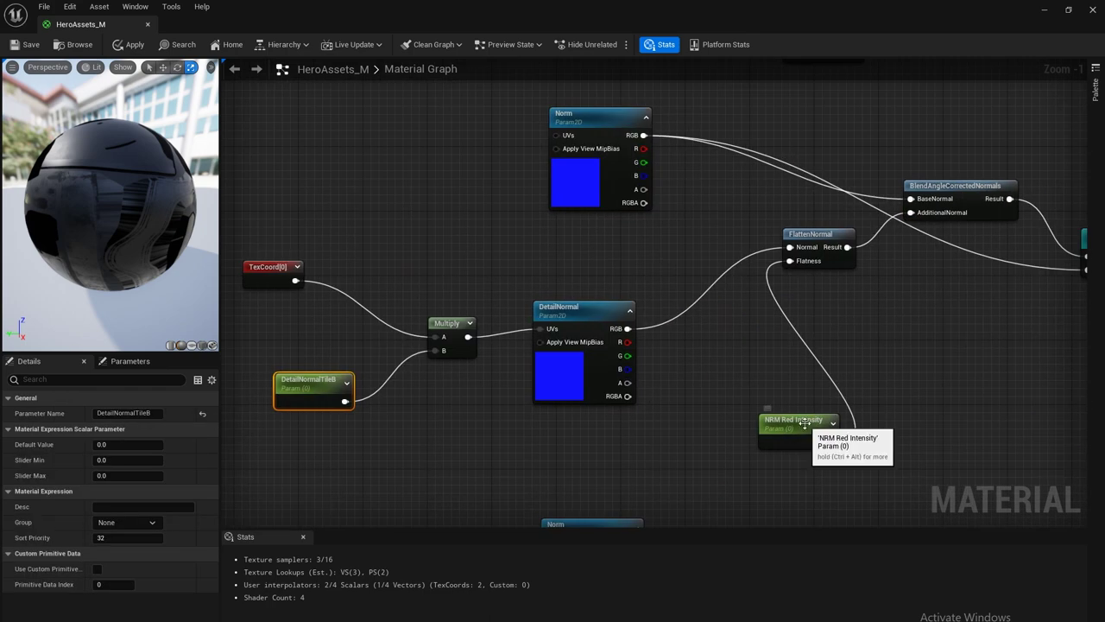
{"action": "left_click", "coordinate": [829, 421]}
{"action": "right_click_drag", "start_coordinate": [829, 422], "coordinate": [484, 272]}
{"action": "left_click", "coordinate": [781, 164]}
{"action": "double_click", "coordinate": [125, 412]}
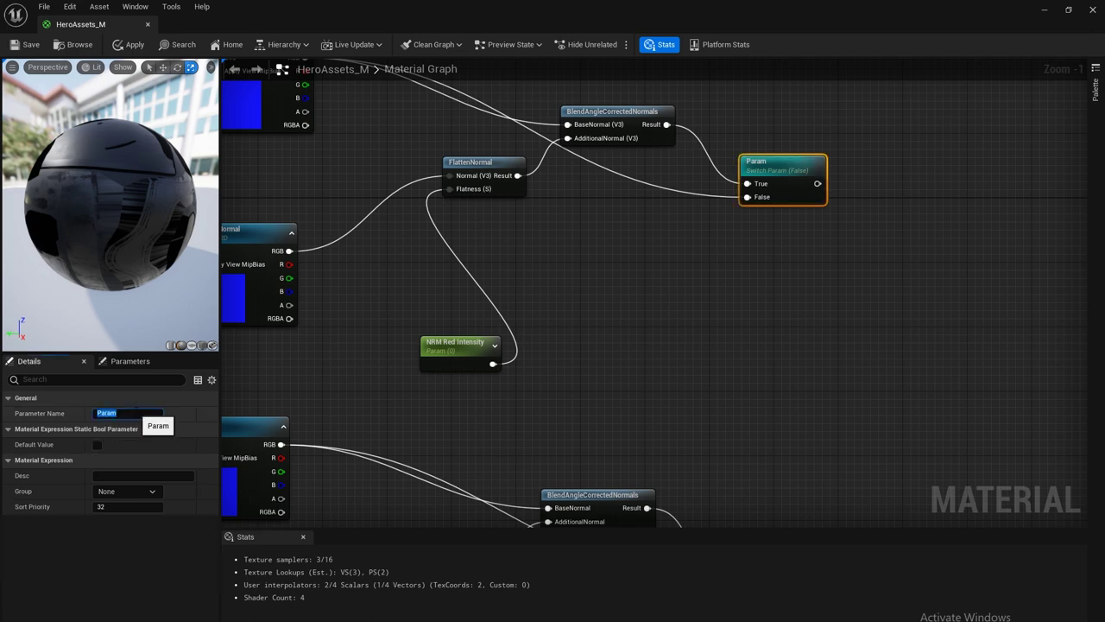
{"action": "type", "text": "DetailNormalB"}
{"action": "key", "text": "Return"}
Rename the next branch's switch parameter to DetailNormalG.
{"action": "right_click_drag", "start_coordinate": [557, 154], "coordinate": [488, 334]}
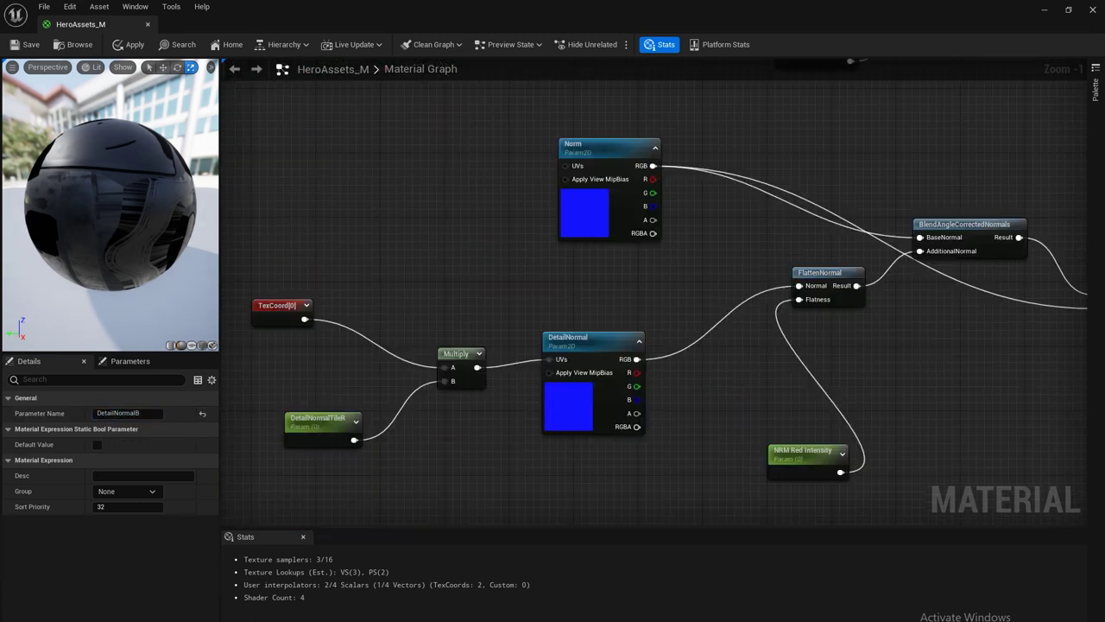
{"action": "double_click", "coordinate": [125, 412]}
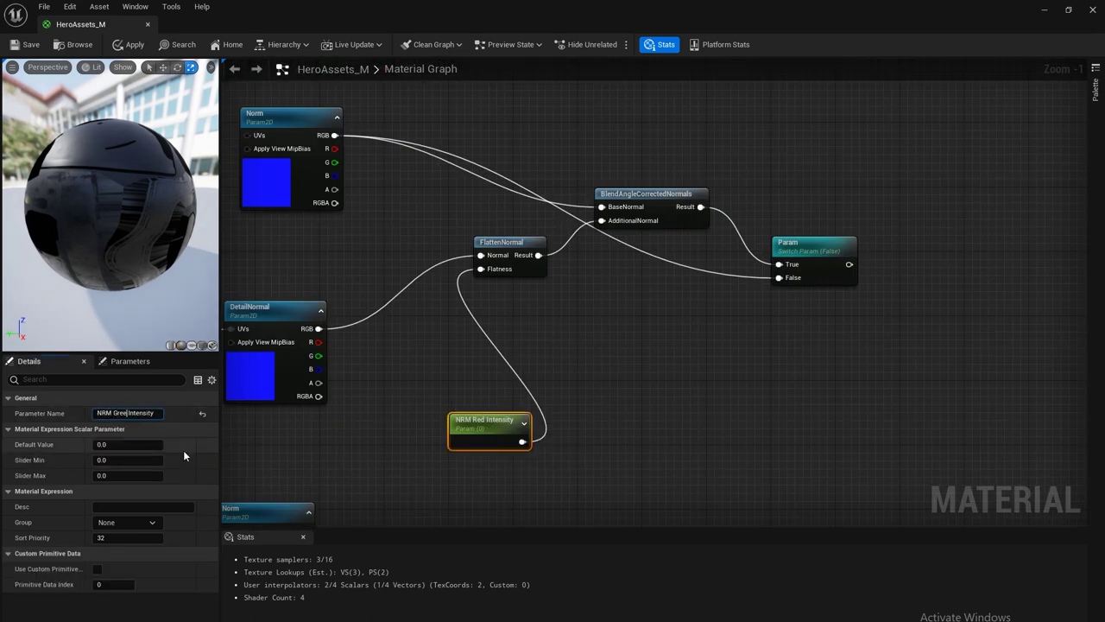
{"action": "left_click", "coordinate": [814, 245]}
{"action": "double_click", "coordinate": [126, 412]}
{"action": "type", "text": "DetailNormalG"}
Rename the last branch's parameter to DetailNormalA.
{"action": "scroll", "coordinate": [550, 315], "scroll_direction": "down", "scroll_amount": 2}
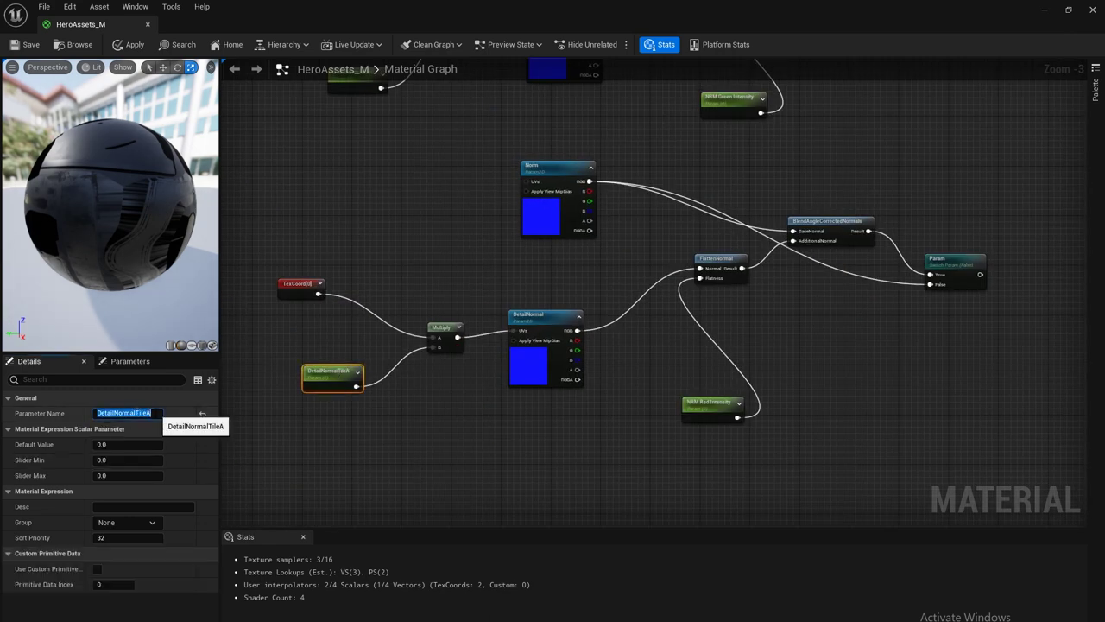
{"action": "left_click", "coordinate": [712, 406]}
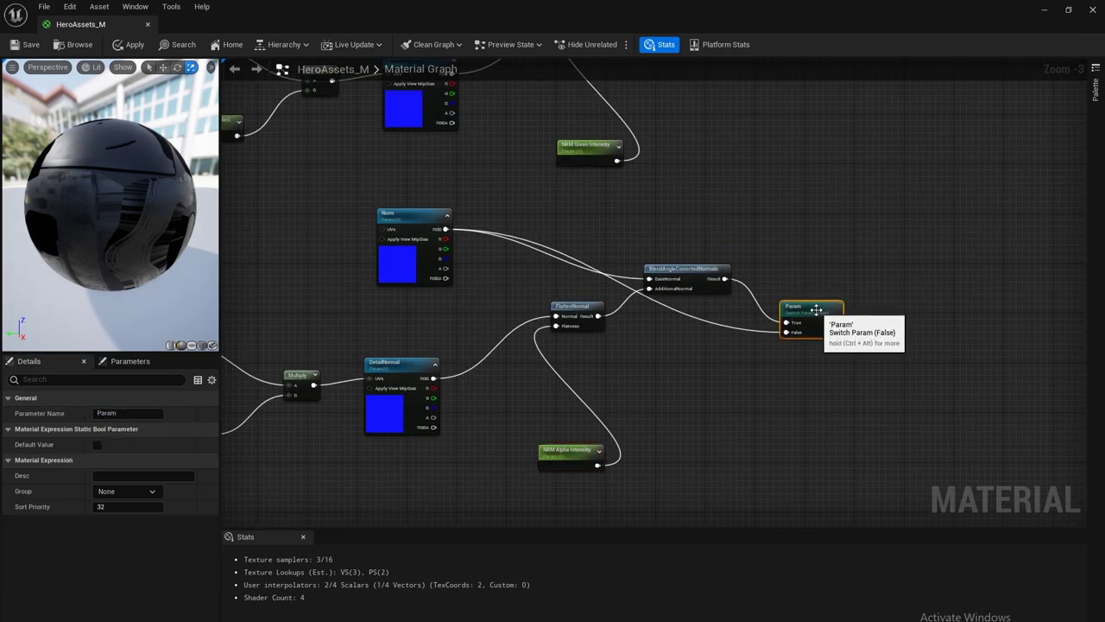
{"action": "double_click", "coordinate": [125, 412]}
{"action": "type", "text": "DetailNormalA"}
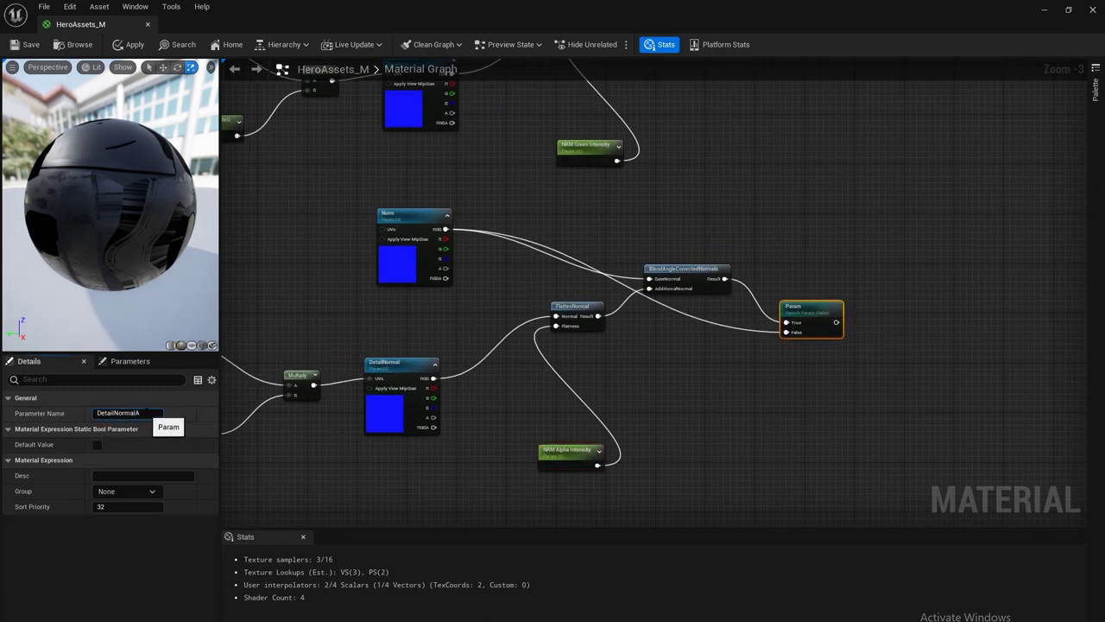
{"action": "key", "text": "Return"}
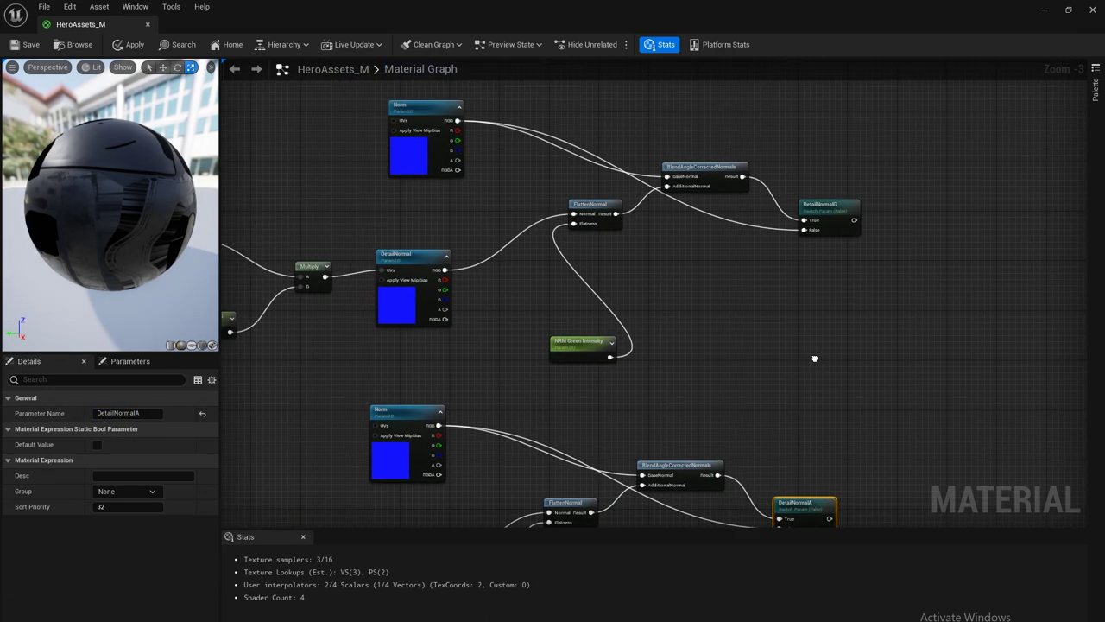
{"action": "right_click_drag", "start_coordinate": [814, 357], "coordinate": [802, 458]}
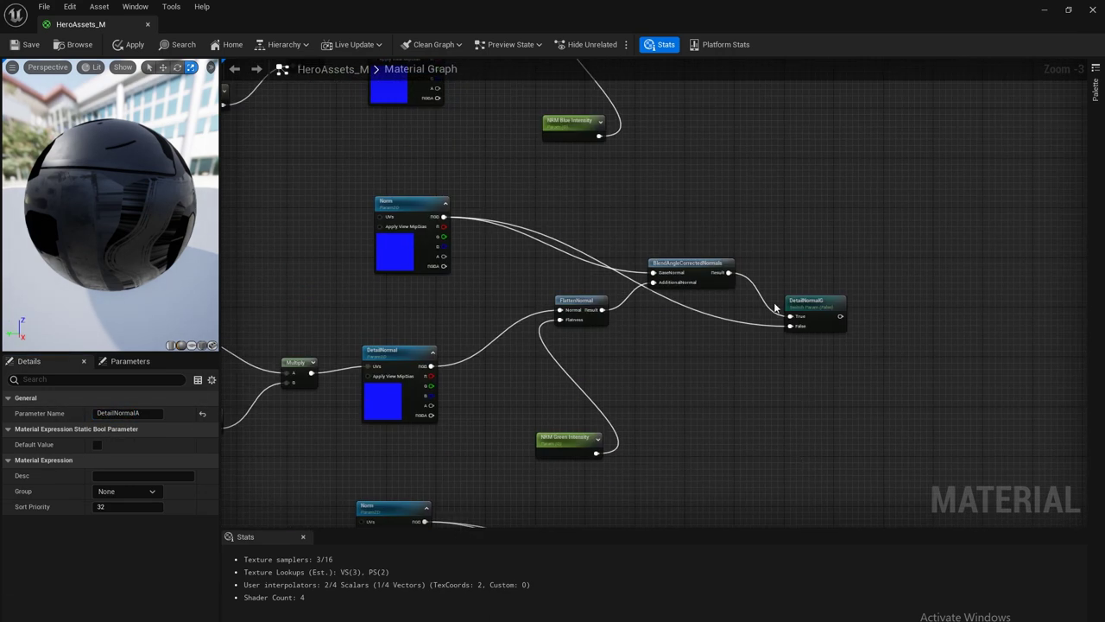
{"action": "scroll", "coordinate": [813, 153], "scroll_direction": "down", "scroll_amount": 5}
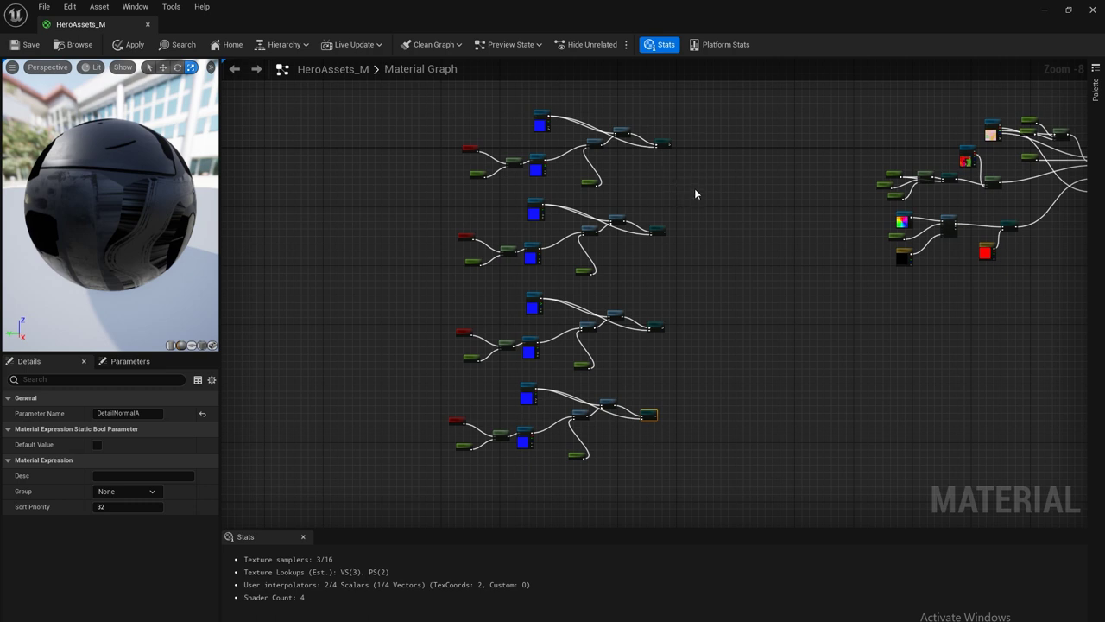
Zoom in and shift the view to frame the DetailNormalR switch and its normal-blending nodes.
{"action": "scroll", "coordinate": [672, 169], "scroll_direction": "up", "scroll_amount": 5}
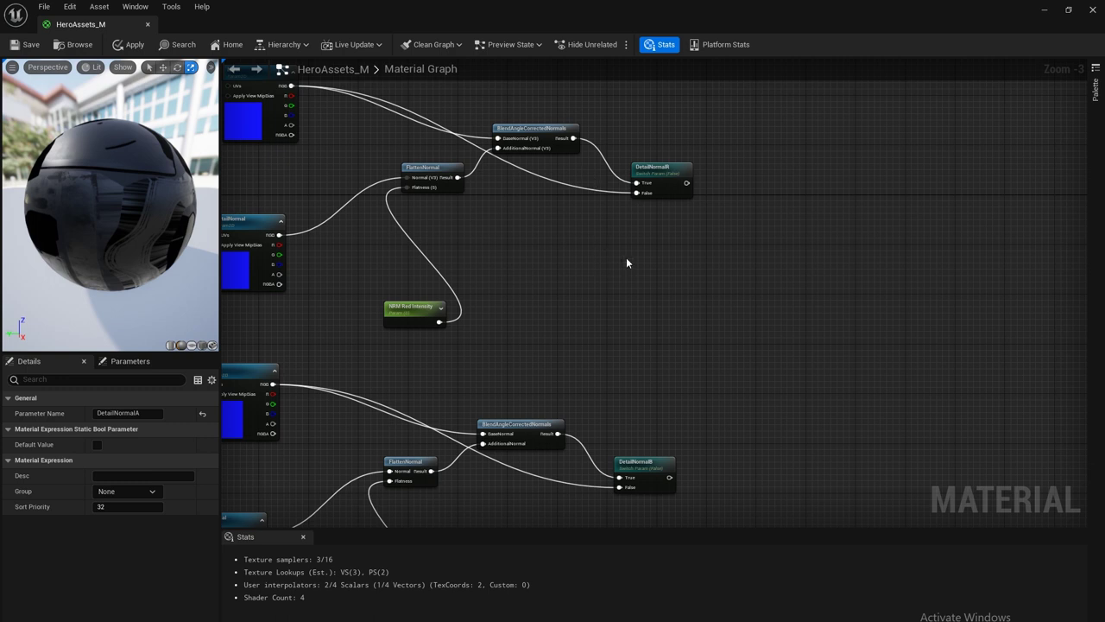
{"action": "right_click_drag", "start_coordinate": [625, 258], "coordinate": [643, 273]}
Add a Lerp node via the 'lerp' search and place it beside DetailNormalR.
{"action": "right_click", "coordinate": [765, 200]}
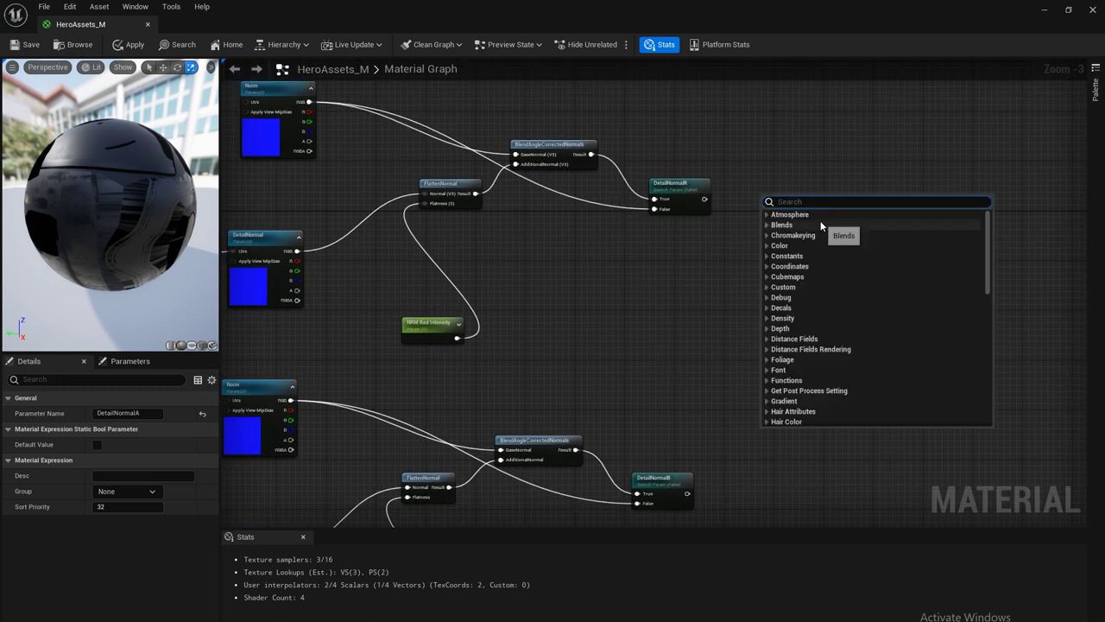
{"action": "type", "text": "lerp"}
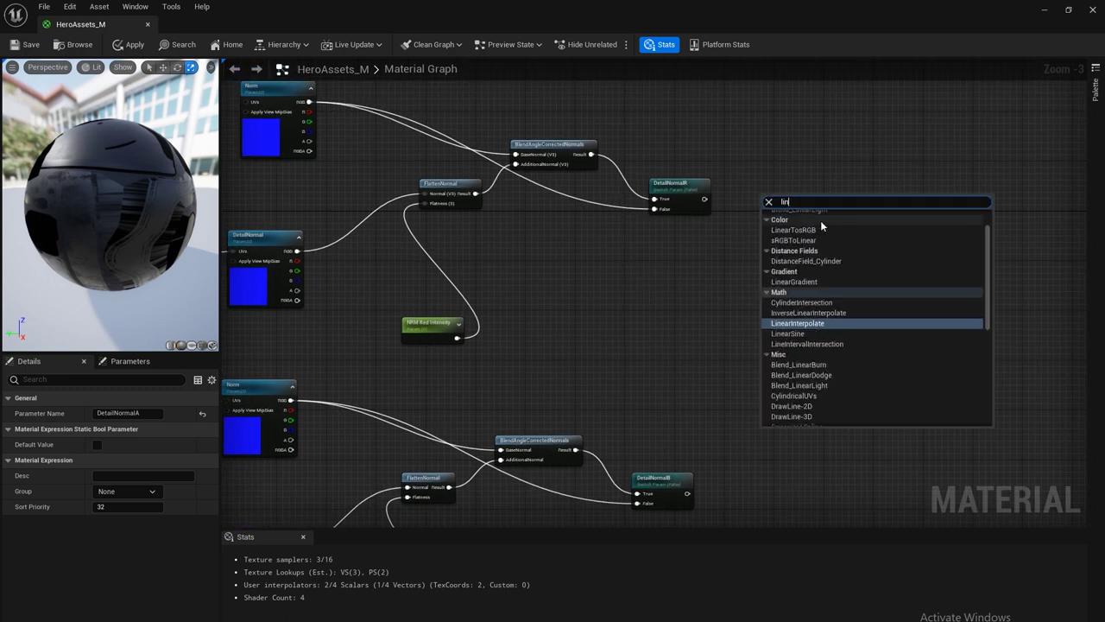
{"action": "key", "text": "Return"}
{"action": "right_click_drag", "start_coordinate": [818, 222], "coordinate": [831, 286]}
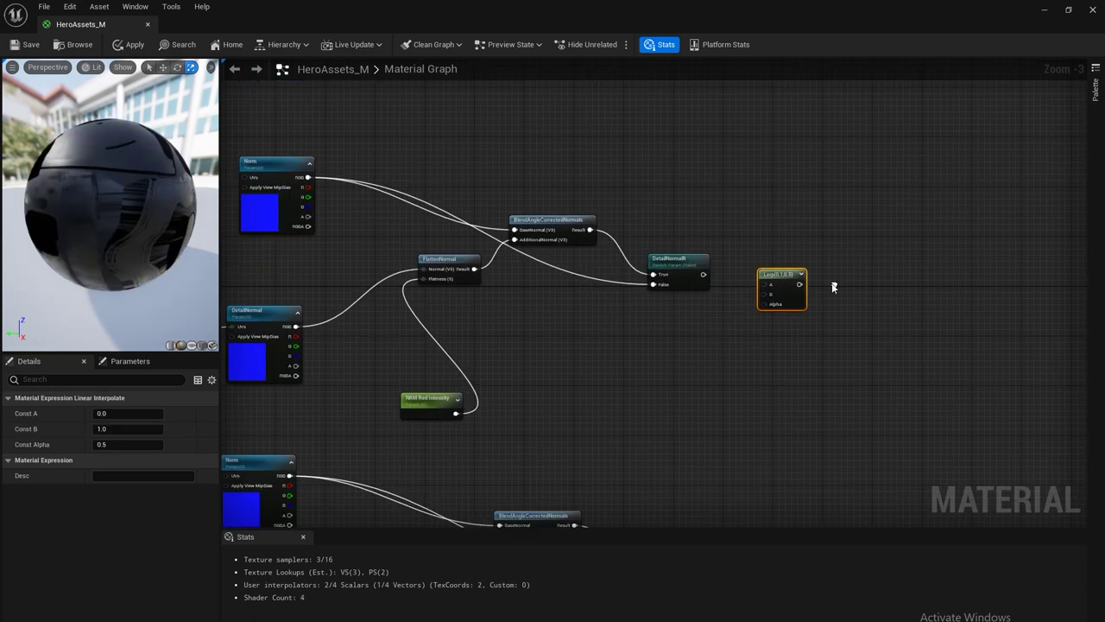
{"action": "left_click_drag", "start_coordinate": [770, 289], "coordinate": [798, 245]}
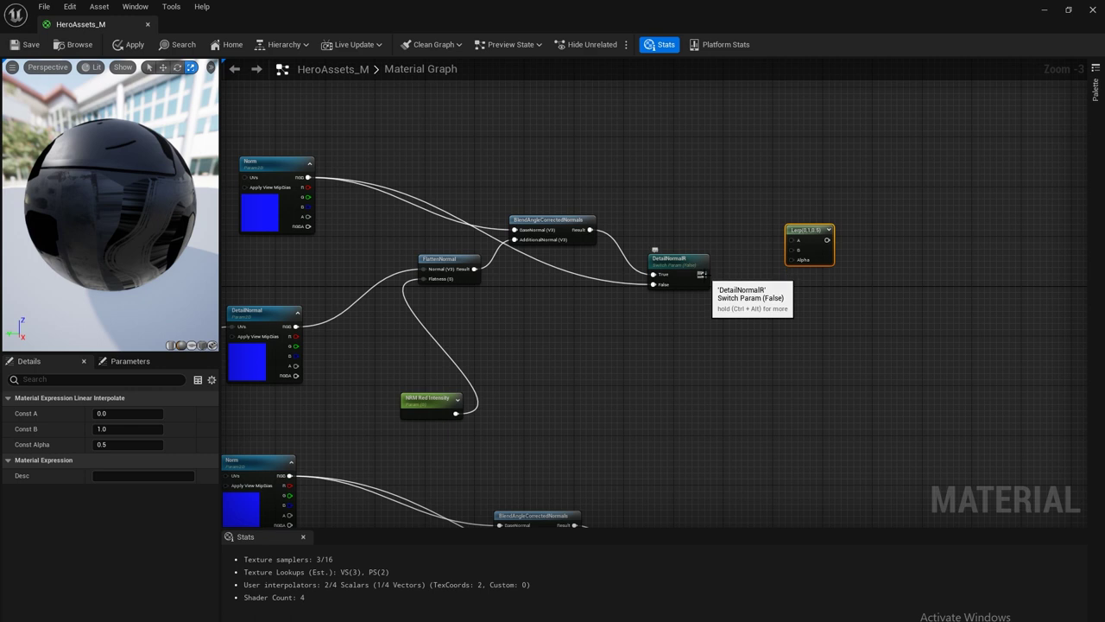
Wire DetailNormalR's result into Lerp B and the Norm texture's RGB into Lerp A.
{"action": "left_click_drag", "start_coordinate": [703, 275], "coordinate": [791, 251]}
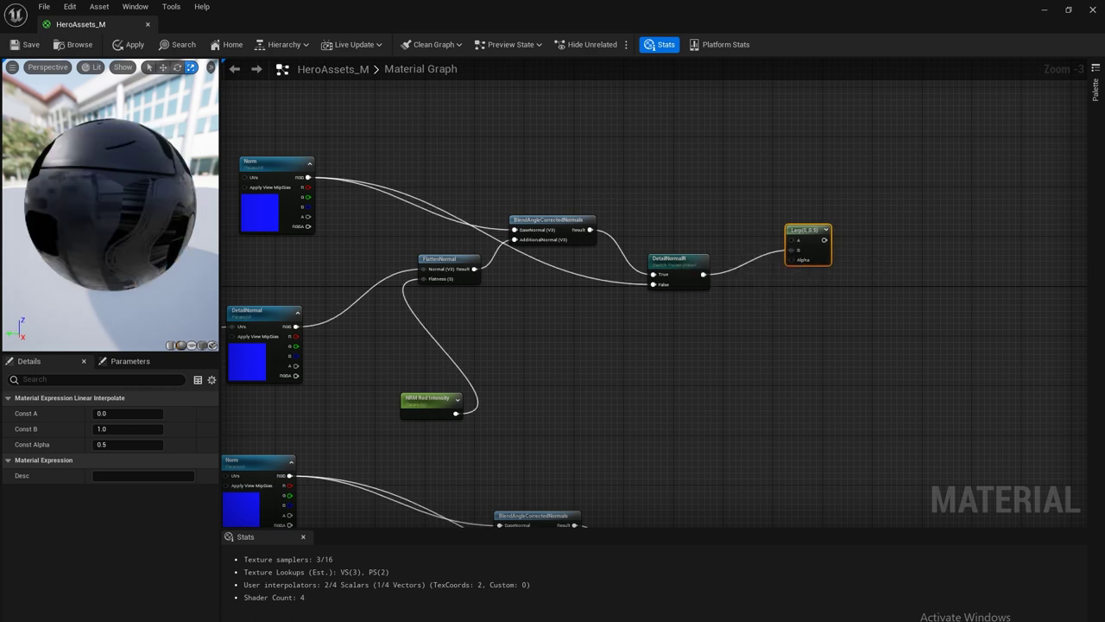
{"action": "right_click_drag", "start_coordinate": [337, 164], "coordinate": [348, 170]}
{"action": "left_click_drag", "start_coordinate": [320, 184], "coordinate": [802, 246]}
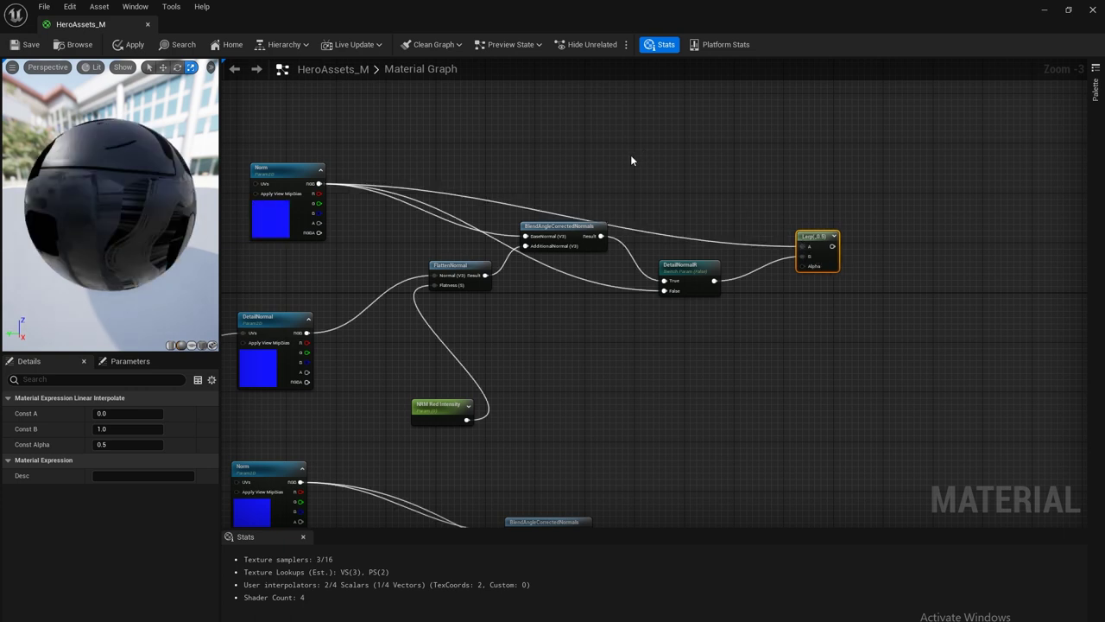
{"action": "right_click_drag", "start_coordinate": [641, 162], "coordinate": [611, 140]}
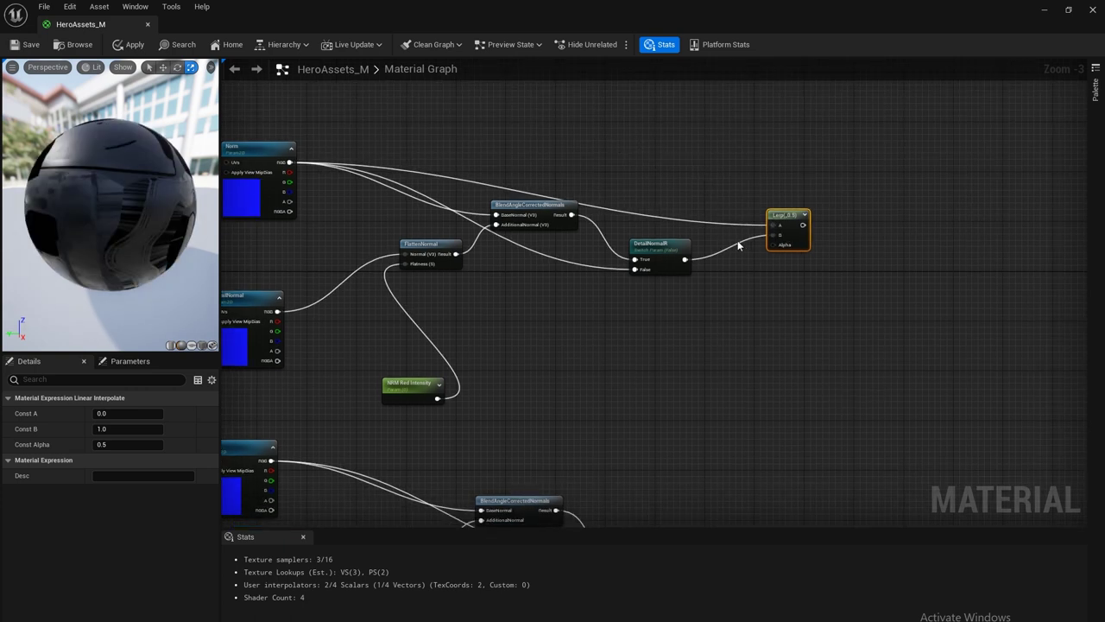
{"action": "left_click_drag", "start_coordinate": [782, 210], "coordinate": [751, 198]}
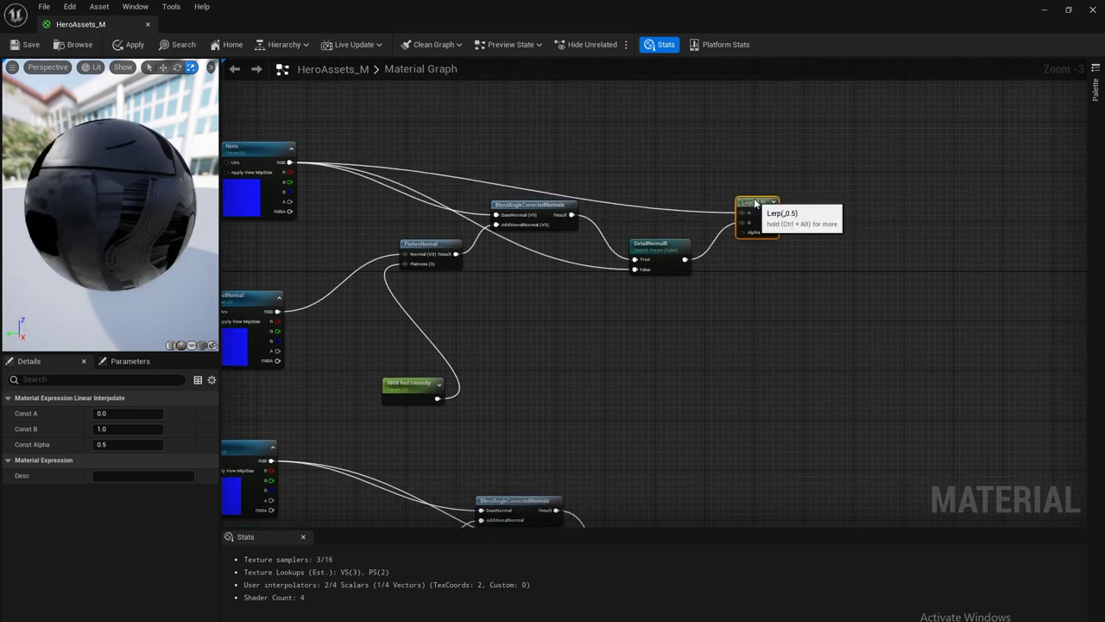
Pan right and select the DetailNormal texture node for copying.
{"action": "right_click", "coordinate": [619, 356]}
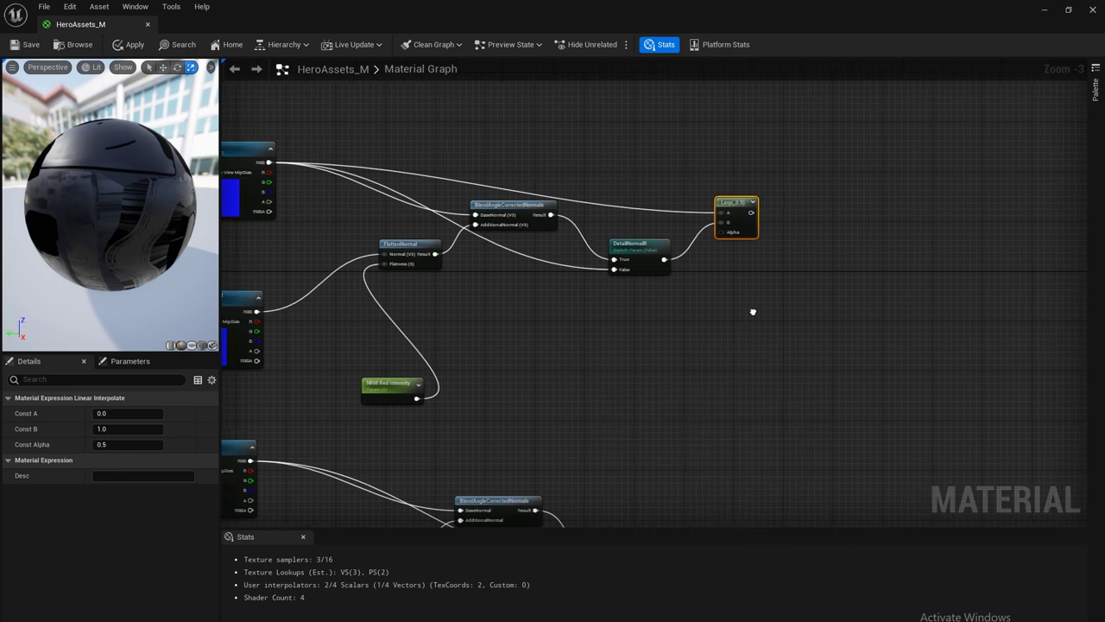
{"action": "right_click_drag", "start_coordinate": [752, 308], "coordinate": [895, 306]}
{"action": "left_click", "coordinate": [377, 285]}
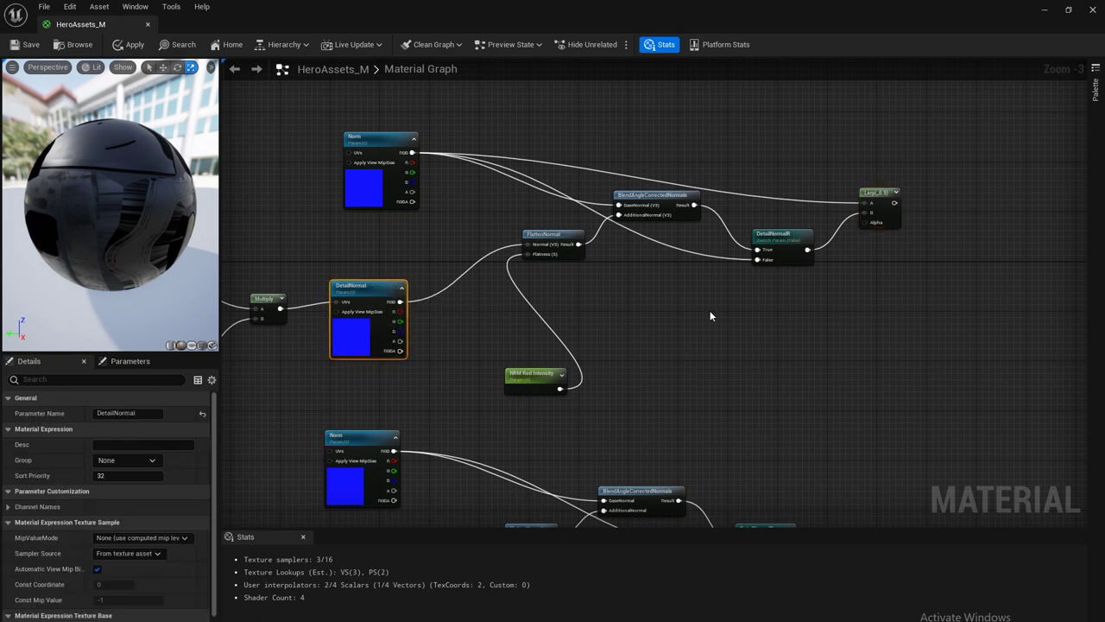
Paste a copy of the DetailNormal texture node and rename its parameter to DetailMask.
{"action": "key", "text": "ctrl+v"}
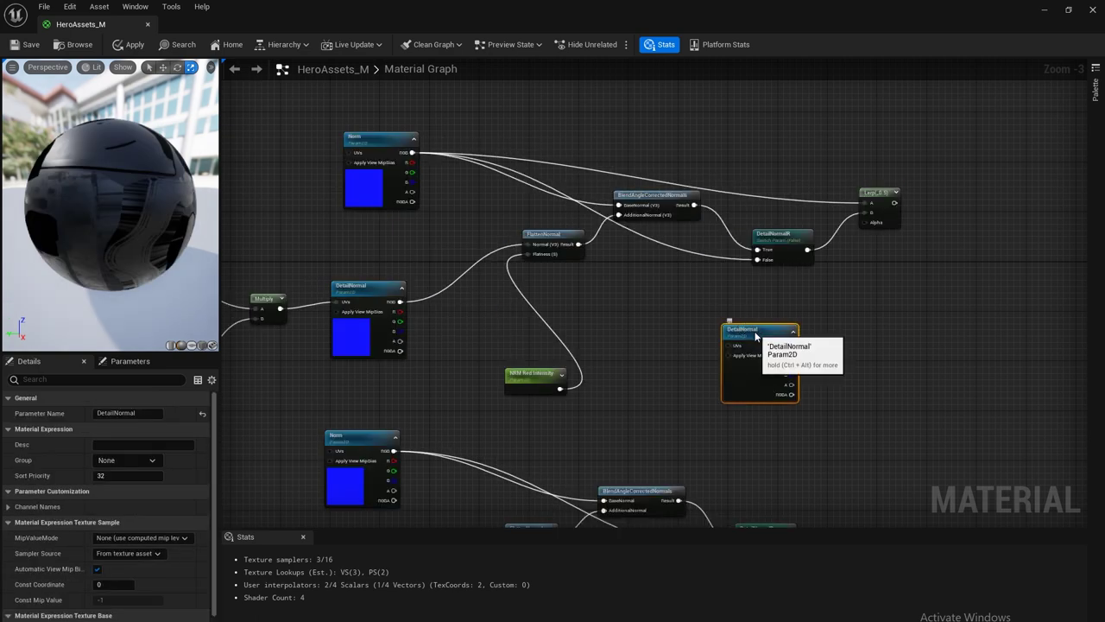
{"action": "left_click", "coordinate": [129, 412]}
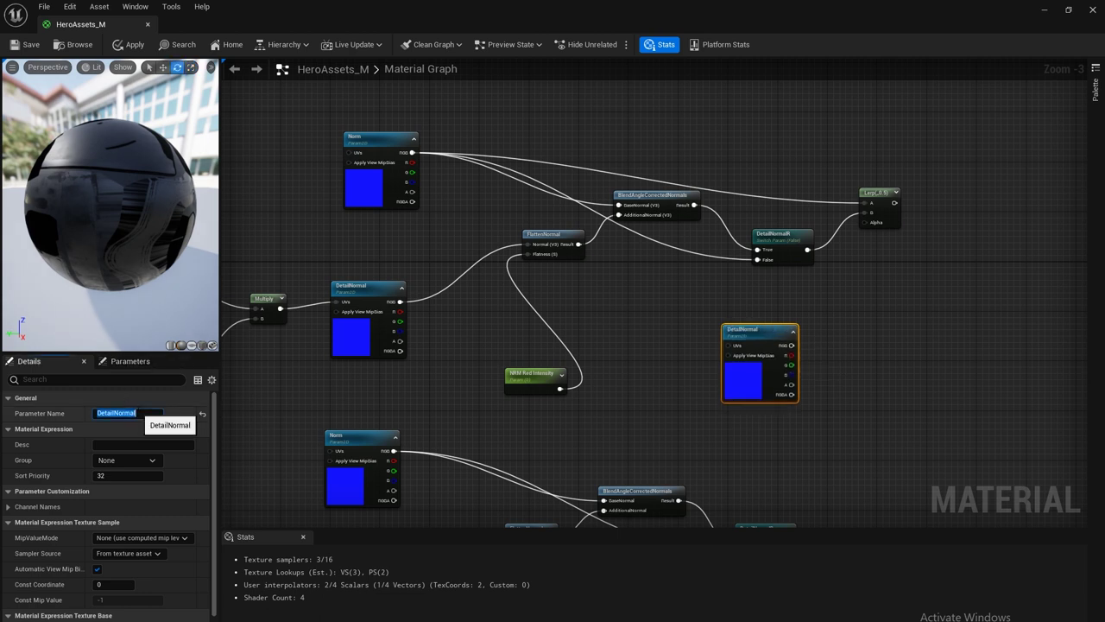
{"action": "type", "text": "DetailMask"}
{"action": "key", "text": "Return"}
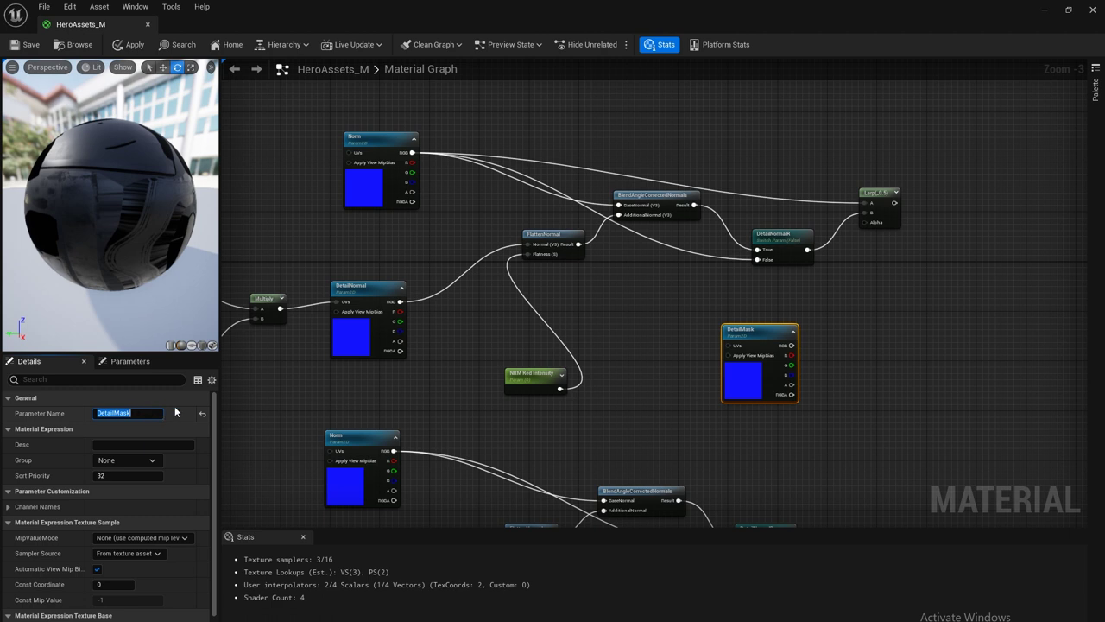
Assign the head_wm1_msk_03 mask texture to DetailMask and move the node up-left.
{"action": "scroll", "coordinate": [159, 564], "scroll_direction": "down", "scroll_amount": 1}
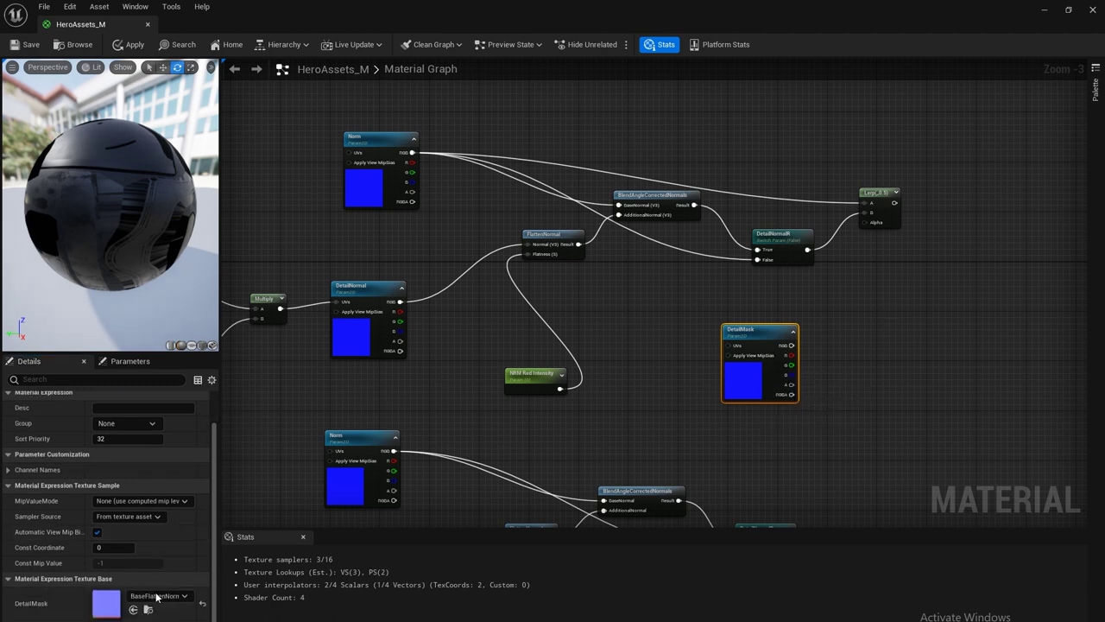
{"action": "left_click", "coordinate": [168, 596]}
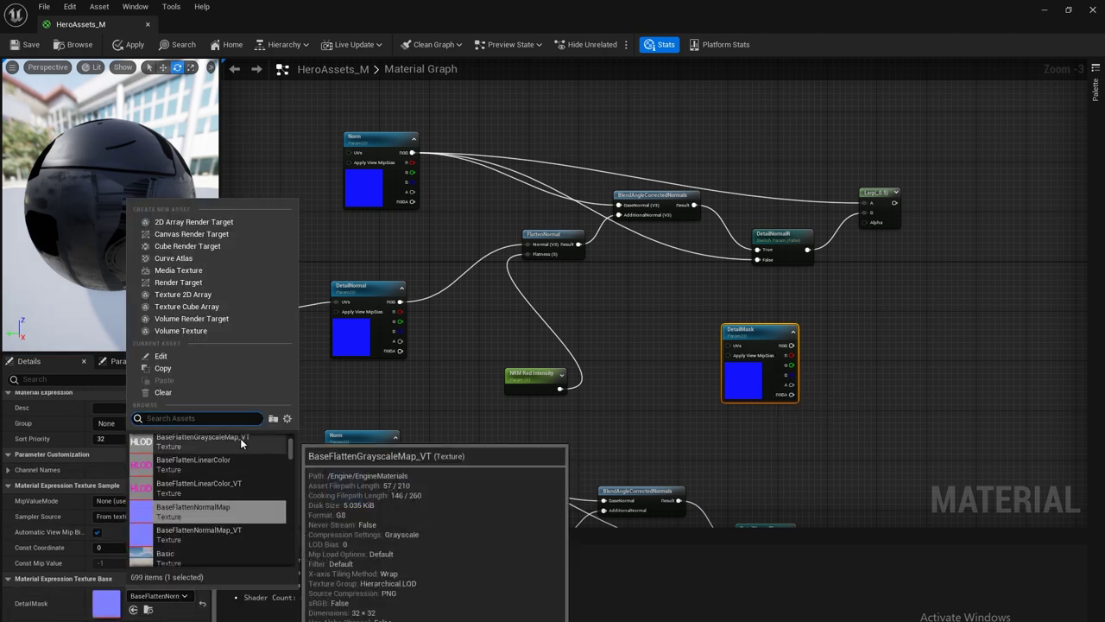
{"action": "type", "text": "mas"}
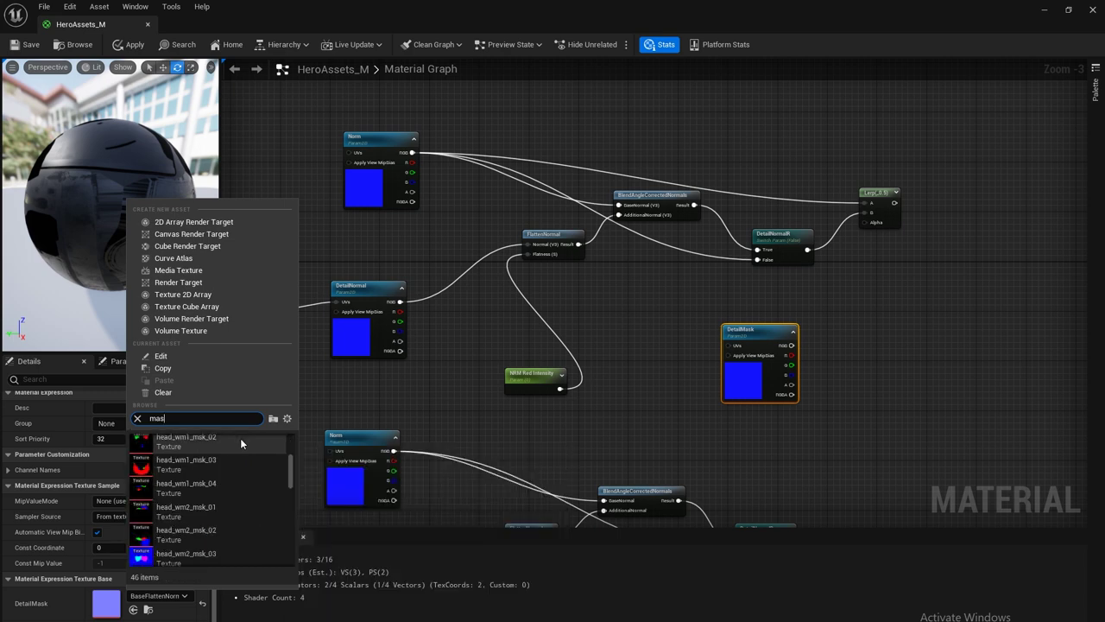
{"action": "left_click", "coordinate": [186, 465]}
{"action": "right_click_drag", "start_coordinate": [630, 311], "coordinate": [508, 314]}
{"action": "left_click_drag", "start_coordinate": [637, 334], "coordinate": [612, 321]}
{"action": "key", "text": "F2"}
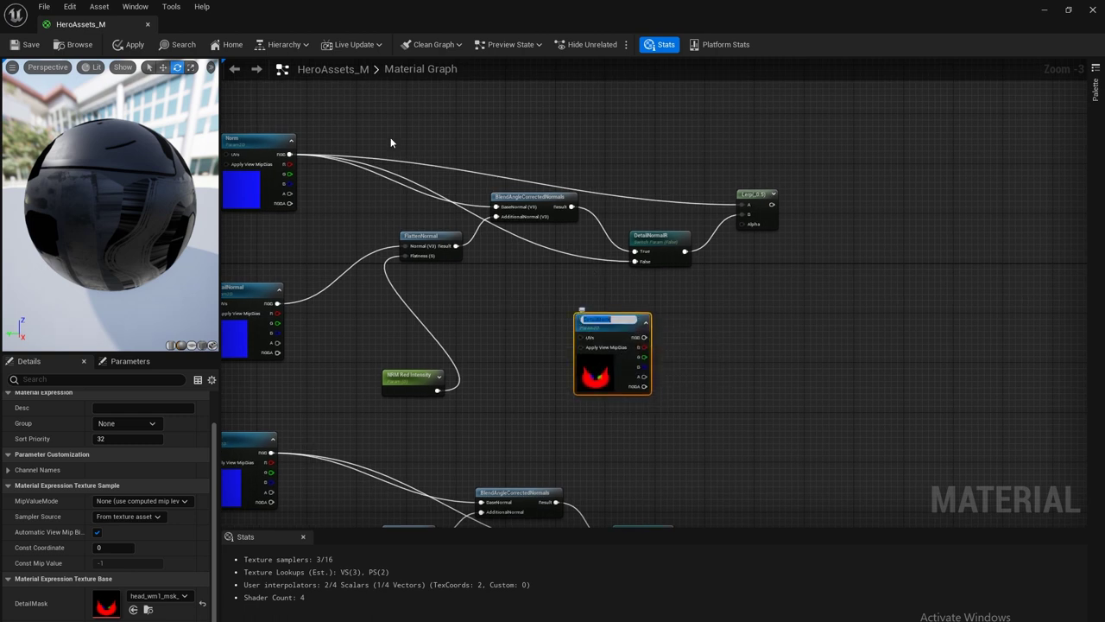
Connect DetailMask's R output to the Lerp's Alpha input, then select that Lerp.
{"action": "right_click_drag", "start_coordinate": [390, 143], "coordinate": [484, 138]}
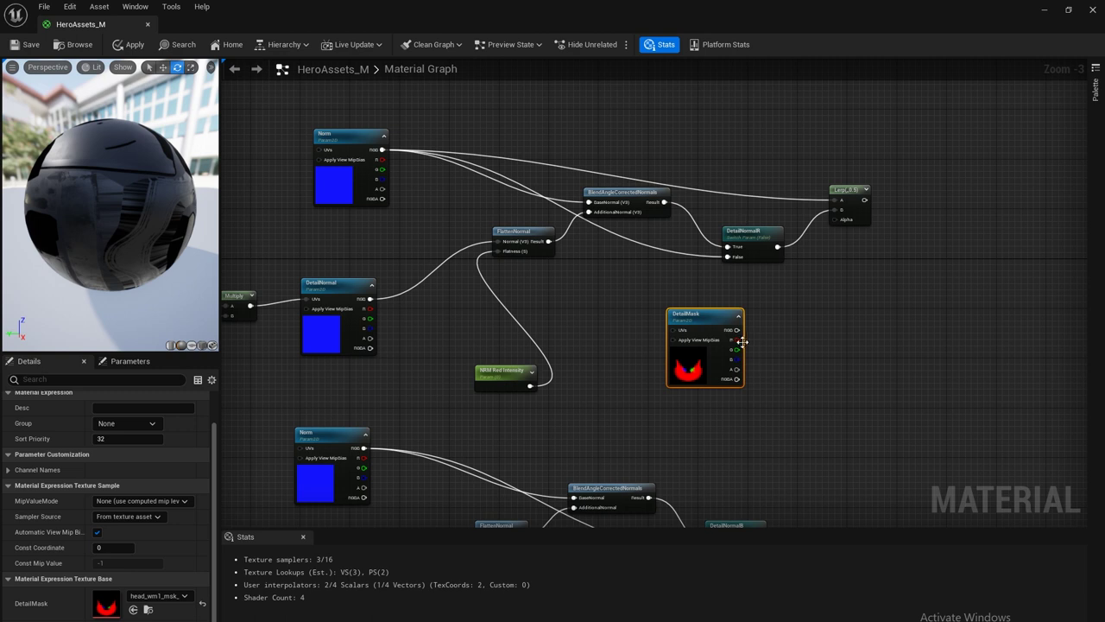
{"action": "left_click_drag", "start_coordinate": [737, 339], "coordinate": [840, 221]}
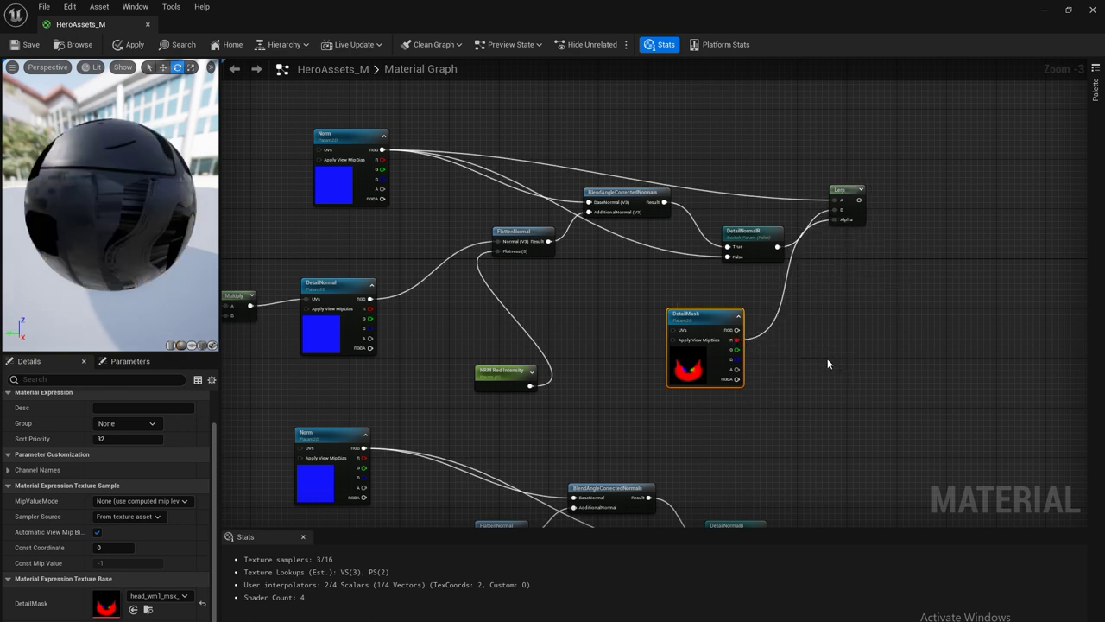
{"action": "right_click_drag", "start_coordinate": [827, 358], "coordinate": [743, 283]}
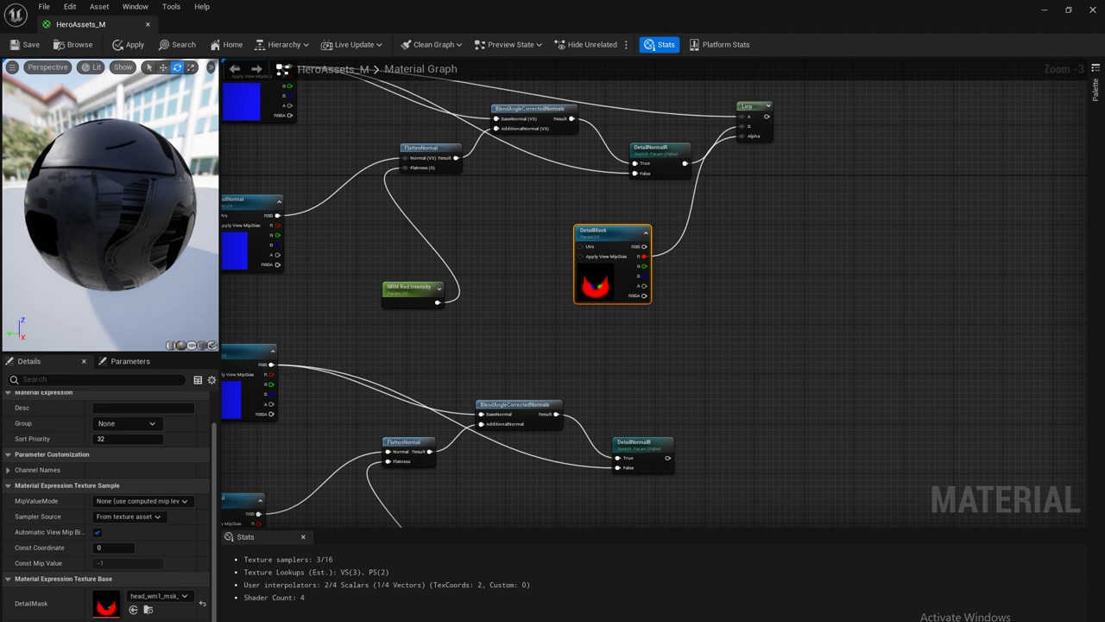
{"action": "right_click_drag", "start_coordinate": [692, 299], "coordinate": [753, 283]}
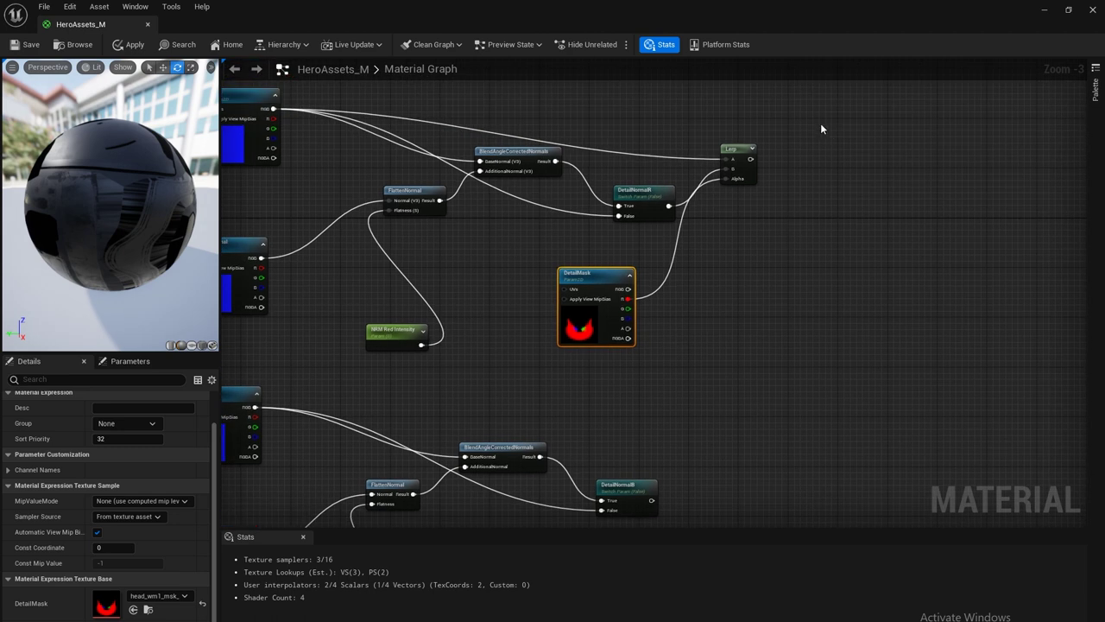
{"action": "left_click_drag", "start_coordinate": [820, 122], "coordinate": [711, 223]}
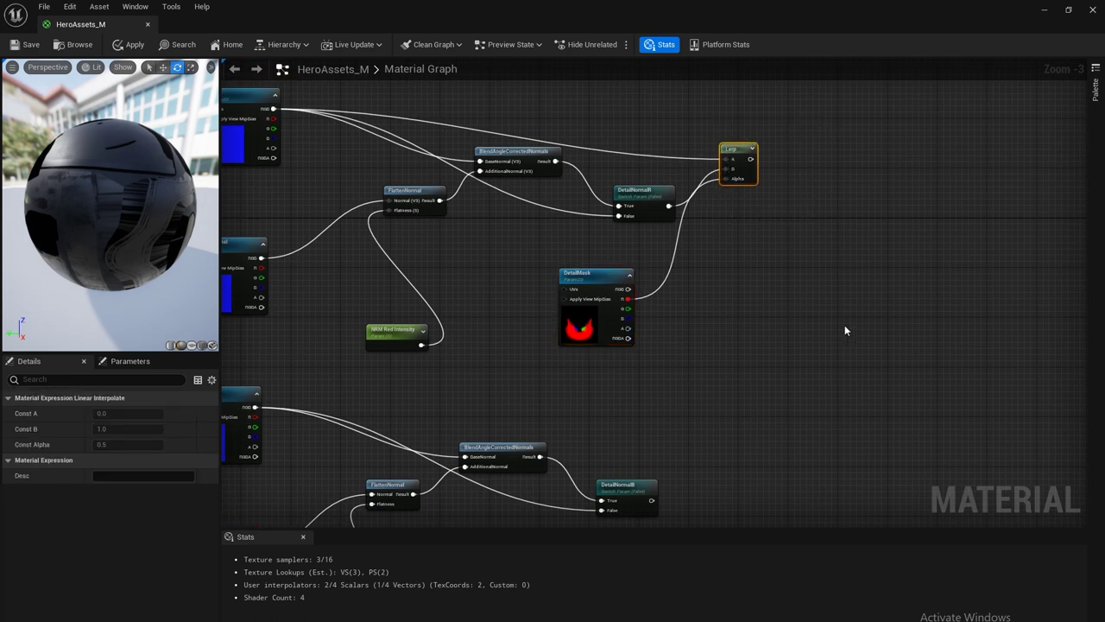
{"action": "right_click_drag", "start_coordinate": [836, 323], "coordinate": [866, 245]}
Add a second Lerp and feed the first Lerp's output into its A input.
{"action": "right_click", "coordinate": [869, 228]}
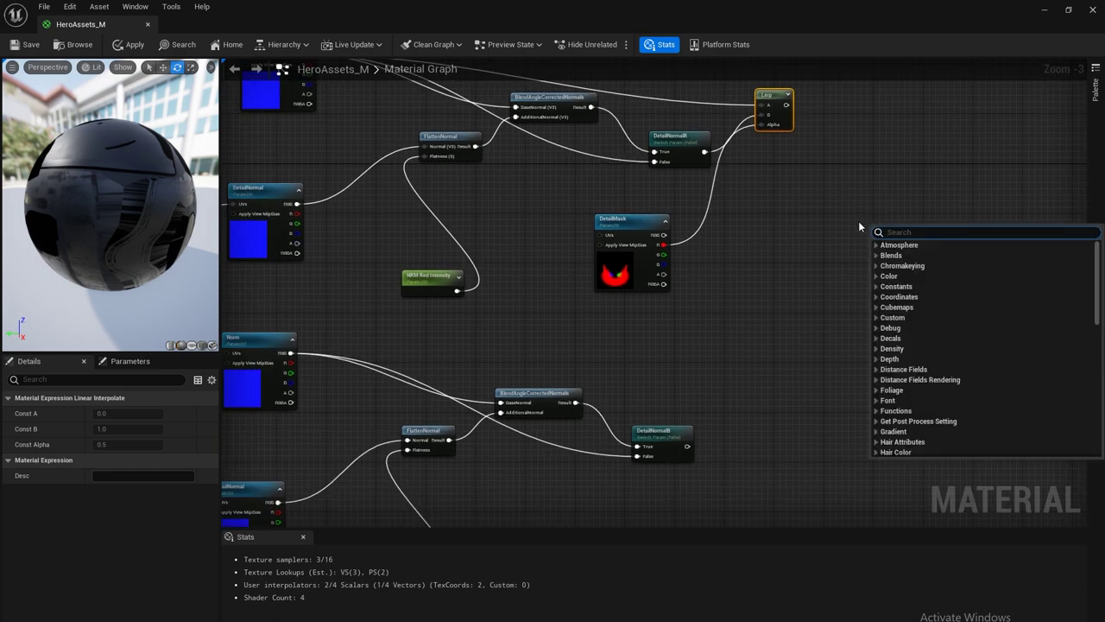
{"action": "left_click", "coordinate": [847, 219]}
{"action": "left_click", "coordinate": [848, 219]}
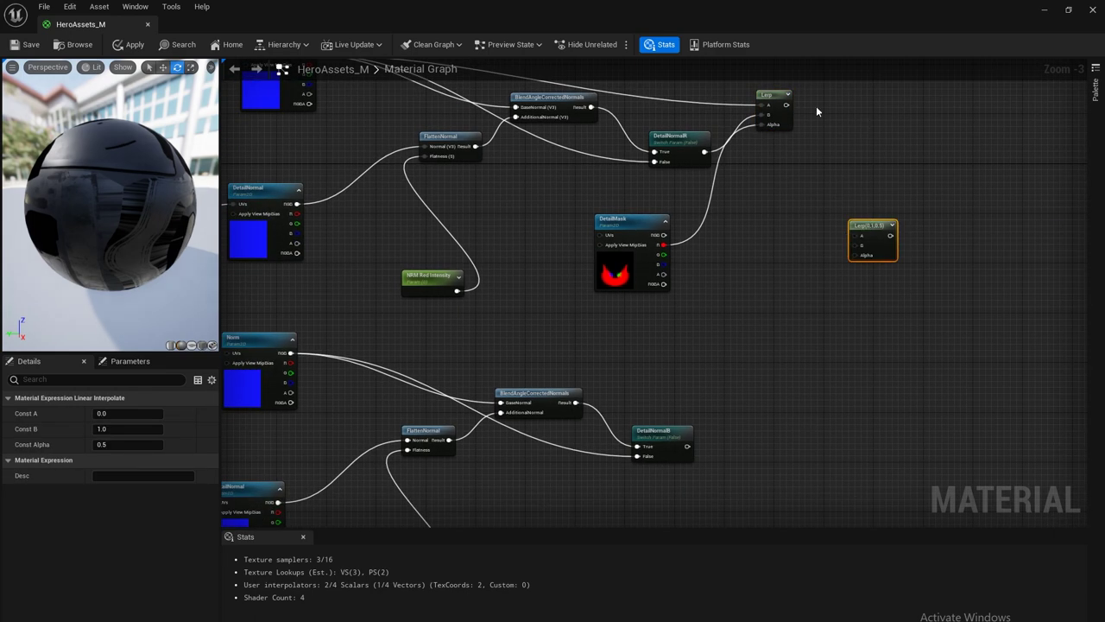
{"action": "left_click_drag", "start_coordinate": [786, 105], "coordinate": [856, 241]}
{"action": "right_click_drag", "start_coordinate": [695, 453], "coordinate": [688, 360]}
{"action": "scroll", "coordinate": [765, 359], "scroll_direction": "down", "scroll_amount": 2}
{"action": "scroll", "coordinate": [688, 360], "scroll_direction": "up", "scroll_amount": 2}
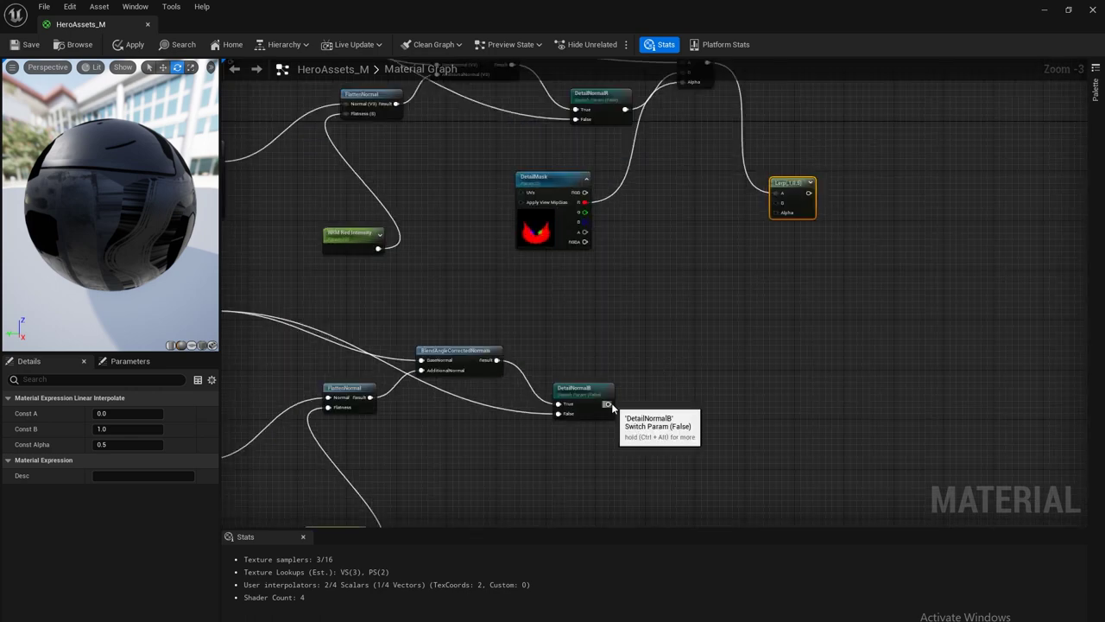
Connect the DetailNormalB and DetailNormalA results into the chained Lerps.
{"action": "left_click_drag", "start_coordinate": [611, 406], "coordinate": [777, 212]}
{"action": "right_click_drag", "start_coordinate": [840, 345], "coordinate": [850, 203]}
{"action": "scroll", "coordinate": [678, 426], "scroll_direction": "down", "scroll_amount": 2}
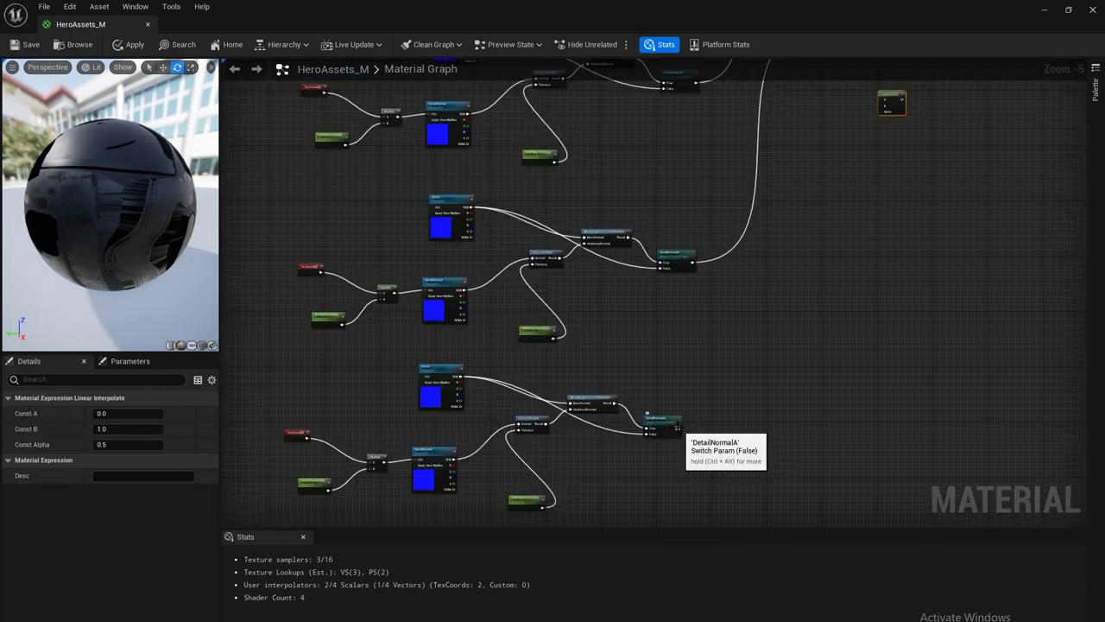
{"action": "left_click_drag", "start_coordinate": [678, 427], "coordinate": [594, 333]}
{"action": "right_click_drag", "start_coordinate": [594, 333], "coordinate": [390, 375]}
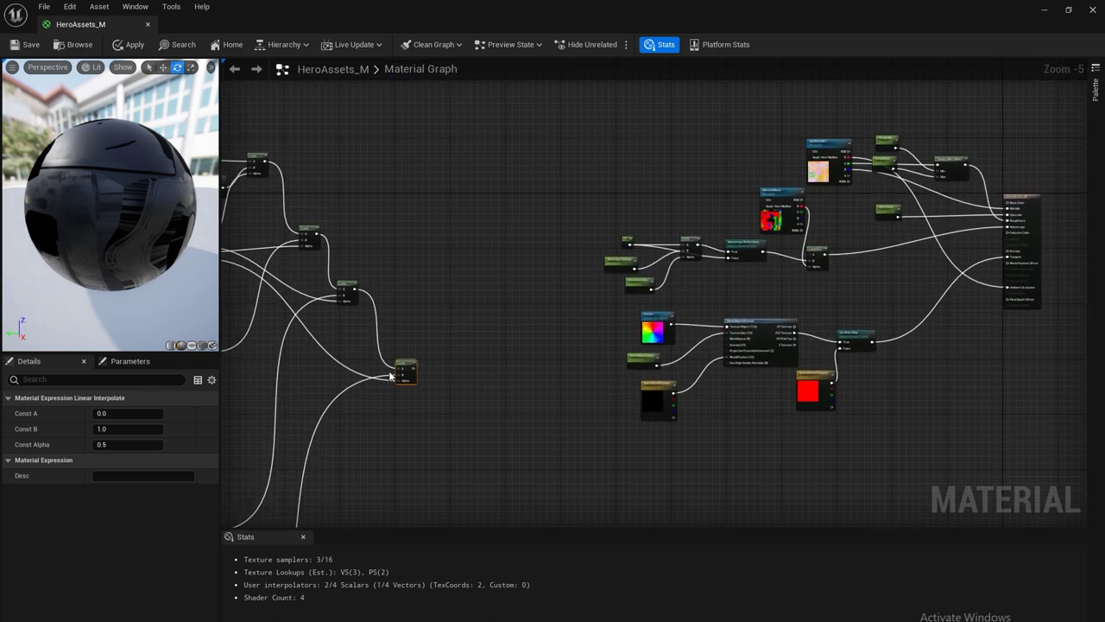
Plug the final Lerp's output into the main material node's Normal input.
{"action": "left_click_drag", "start_coordinate": [414, 368], "coordinate": [1008, 256]}
{"action": "right_click_drag", "start_coordinate": [491, 205], "coordinate": [866, 158]}
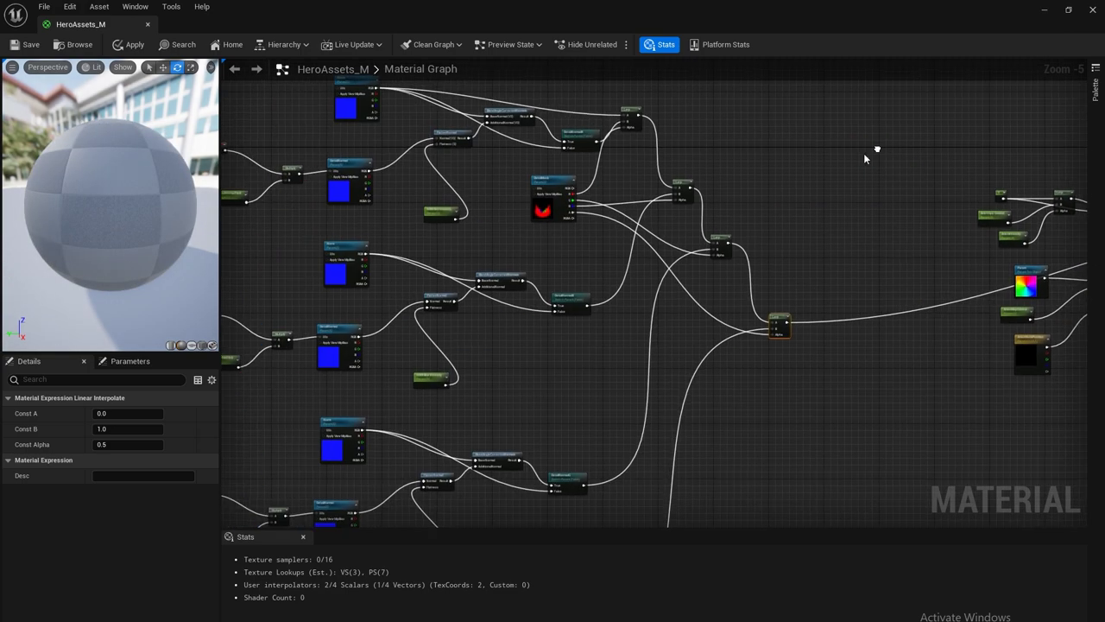
{"action": "scroll", "coordinate": [863, 153], "scroll_direction": "down", "scroll_amount": 2}
{"action": "right_click_drag", "start_coordinate": [737, 187], "coordinate": [639, 282]}
{"action": "left_click", "coordinate": [703, 298]}
{"action": "scroll", "coordinate": [703, 299], "scroll_direction": "up", "scroll_amount": 4}
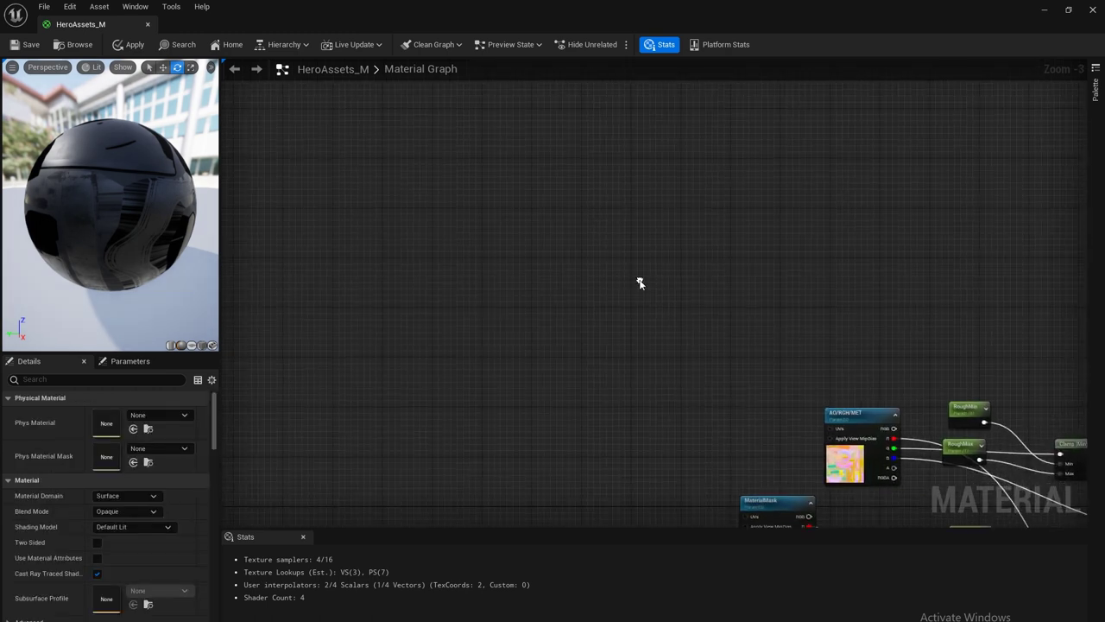
Paste a copy of the AO/RGH/MET texture node, name it Albedo, and move it up-left.
{"action": "left_click", "coordinate": [853, 416]}
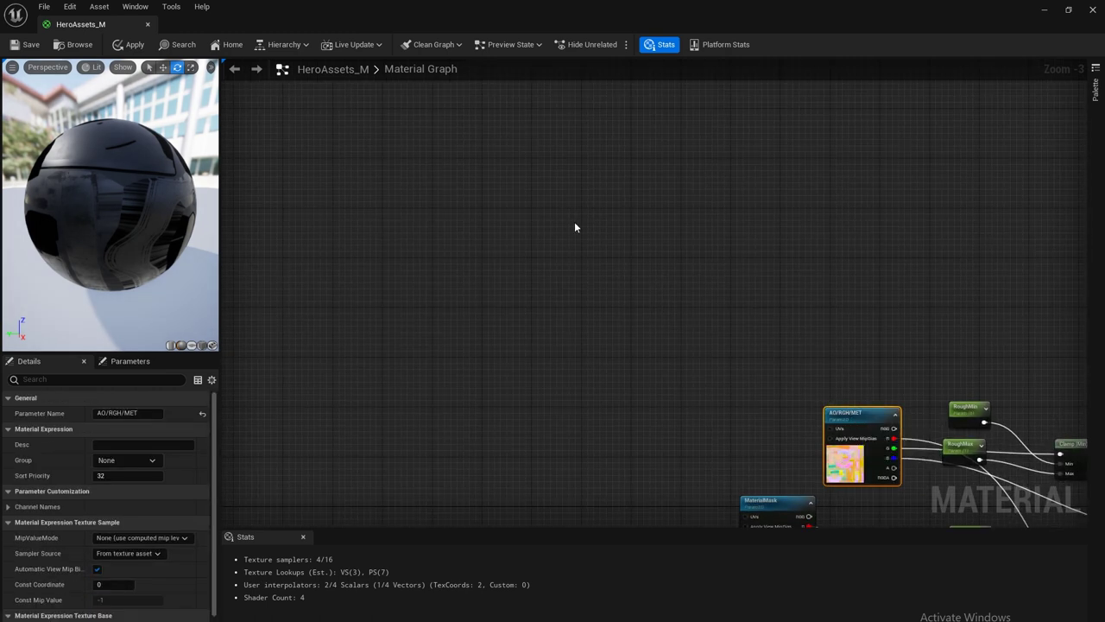
{"action": "right_click_drag", "start_coordinate": [660, 299], "coordinate": [720, 318]}
{"action": "left_click", "coordinate": [682, 296]}
{"action": "key", "text": "ctrl+v"}
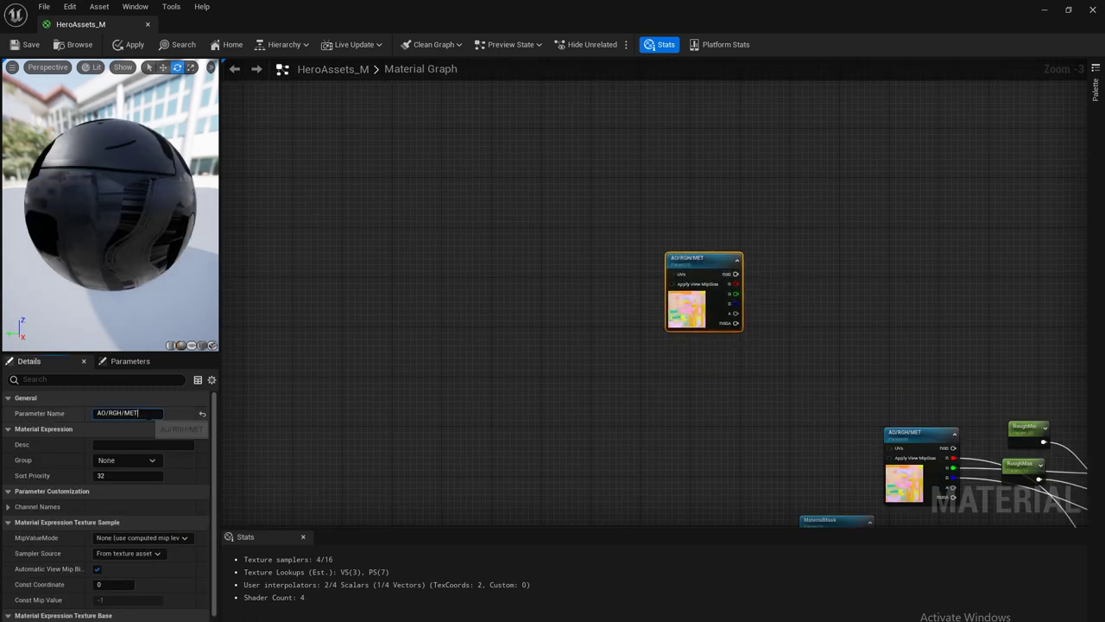
{"action": "left_click", "coordinate": [137, 412]}
{"action": "type", "text": "AA"}
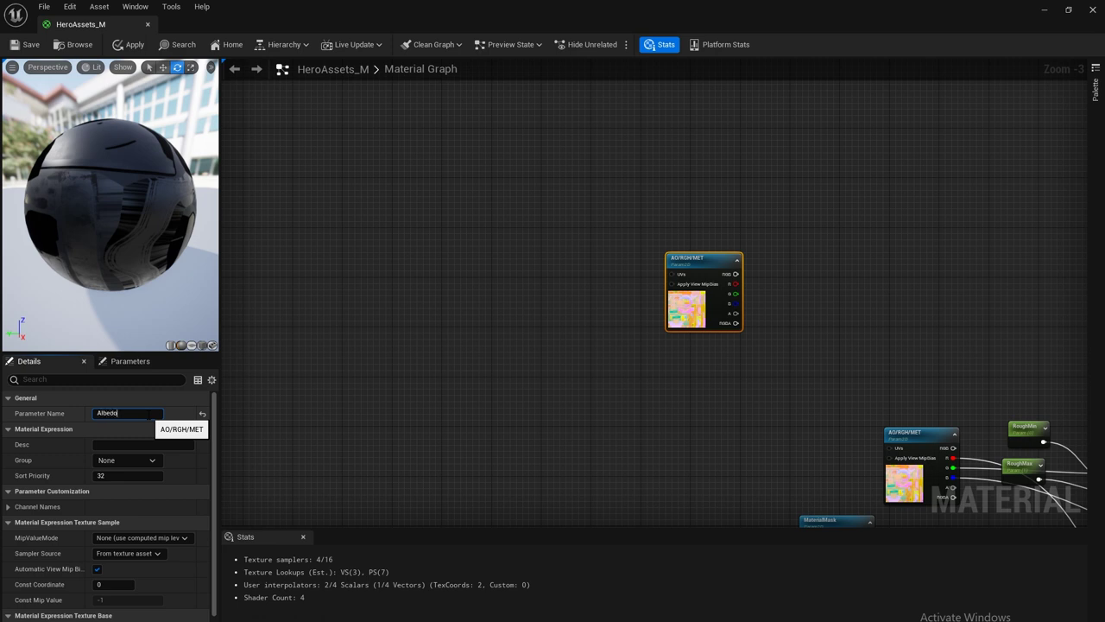
{"action": "key", "text": "Return"}
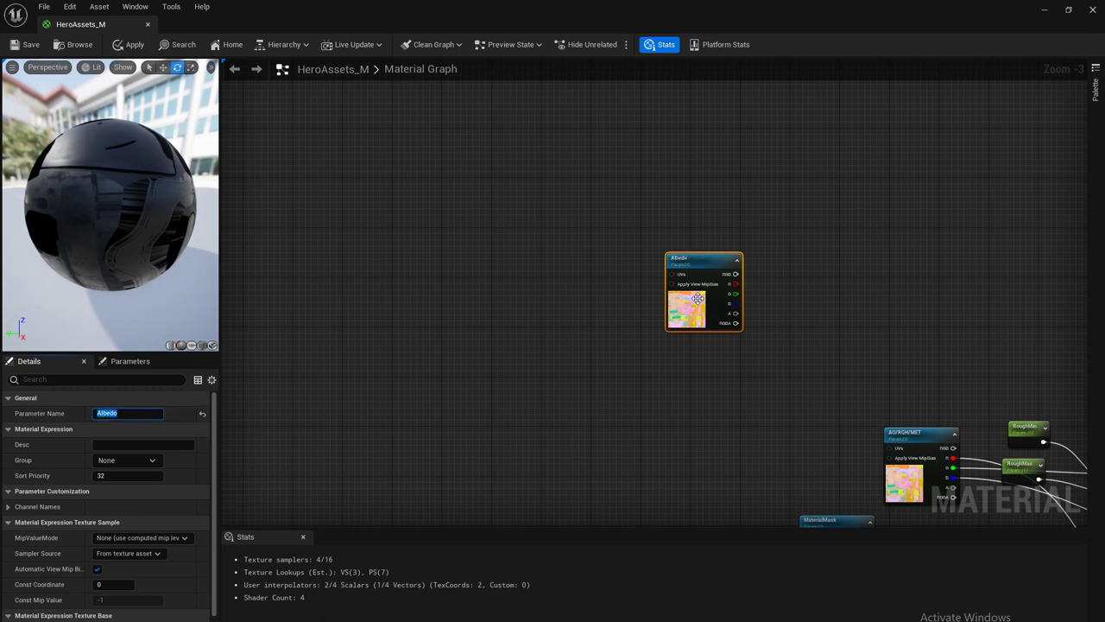
{"action": "left_click_drag", "start_coordinate": [739, 322], "coordinate": [710, 211]}
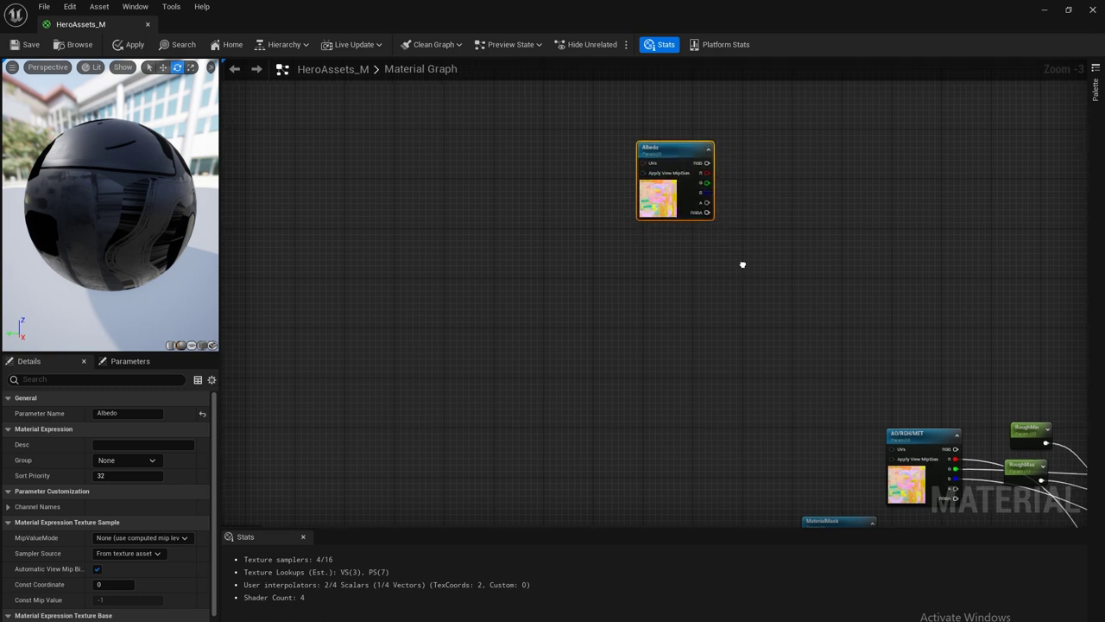
{"action": "right_click_drag", "start_coordinate": [739, 265], "coordinate": [804, 265]}
Add a CameraVectorWS node in empty graph space via the 'camer ve' search.
{"action": "right_click_drag", "start_coordinate": [697, 263], "coordinate": [727, 250]}
{"action": "right_click", "coordinate": [445, 293]}
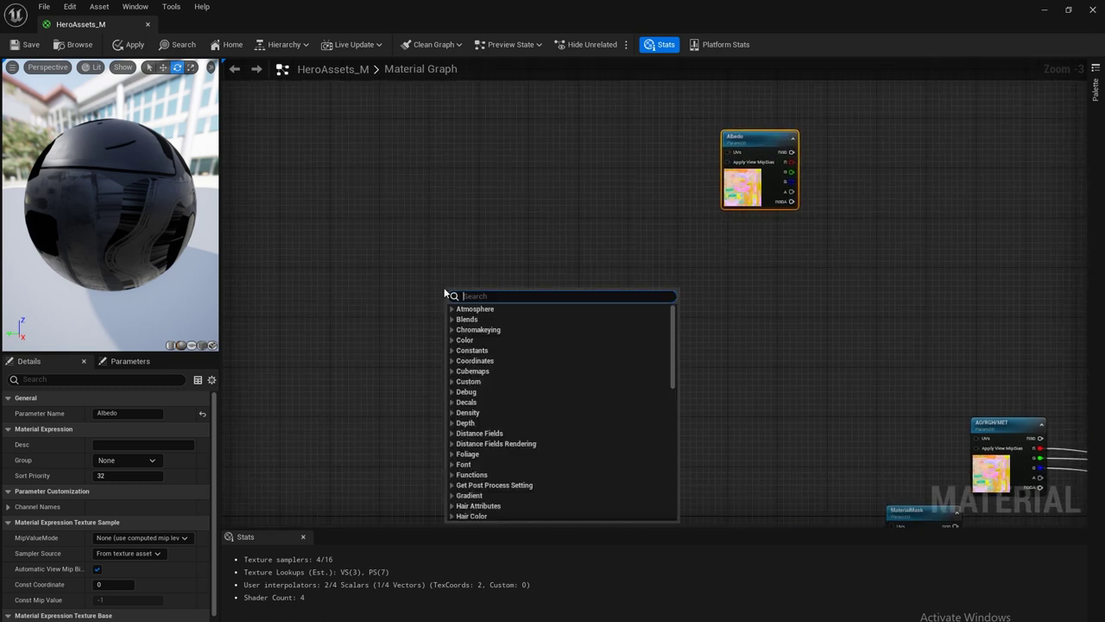
{"action": "type", "text": "camer"}
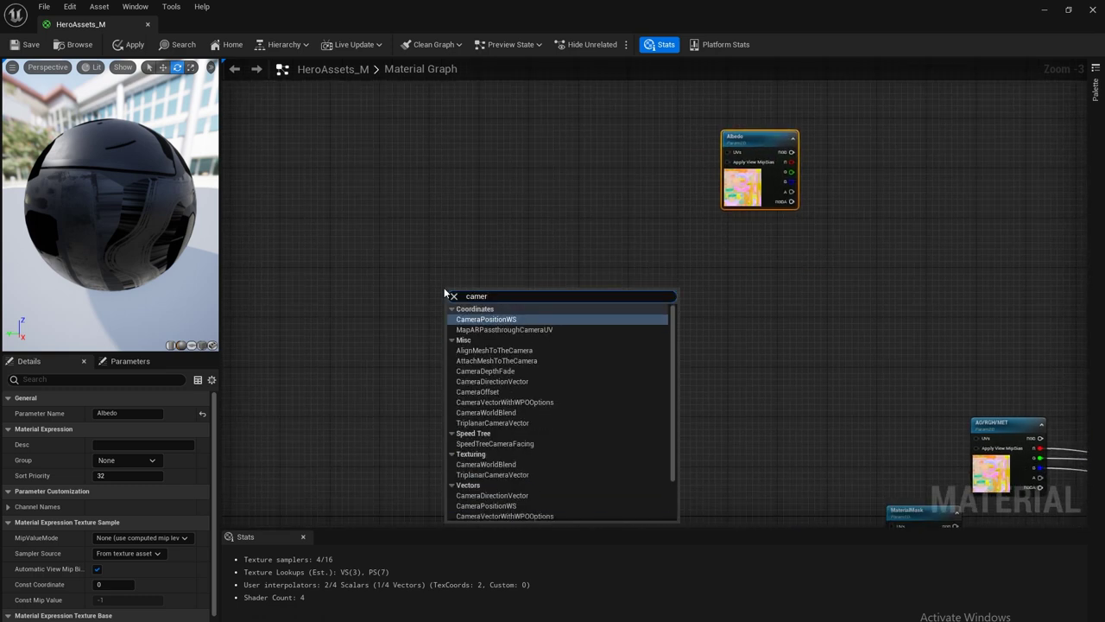
{"action": "type", "text": " vec"}
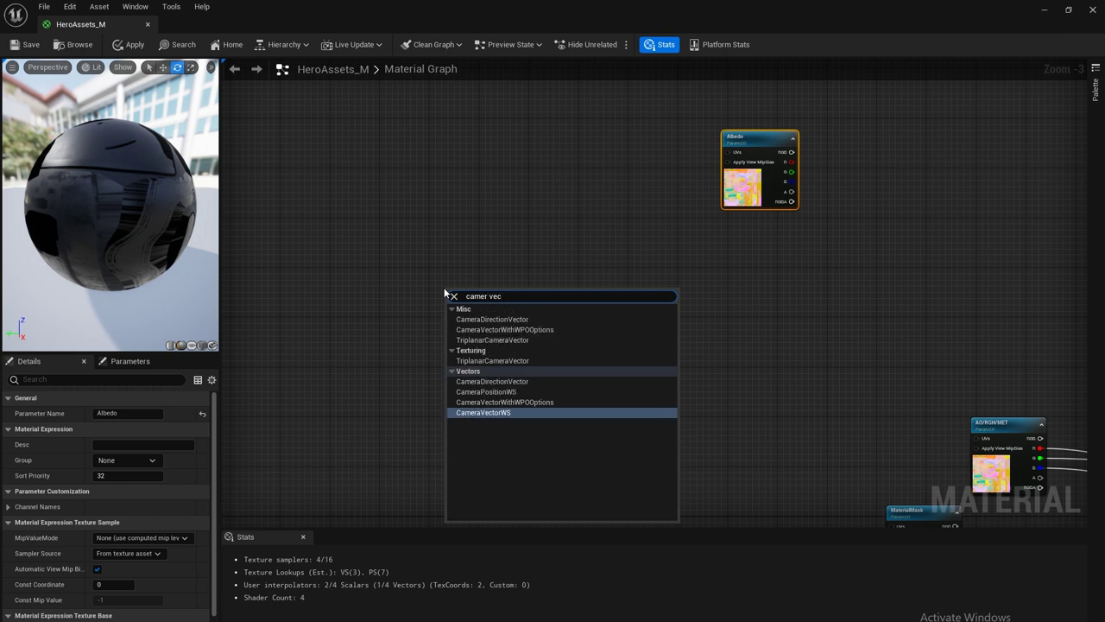
{"action": "key", "text": "Return"}
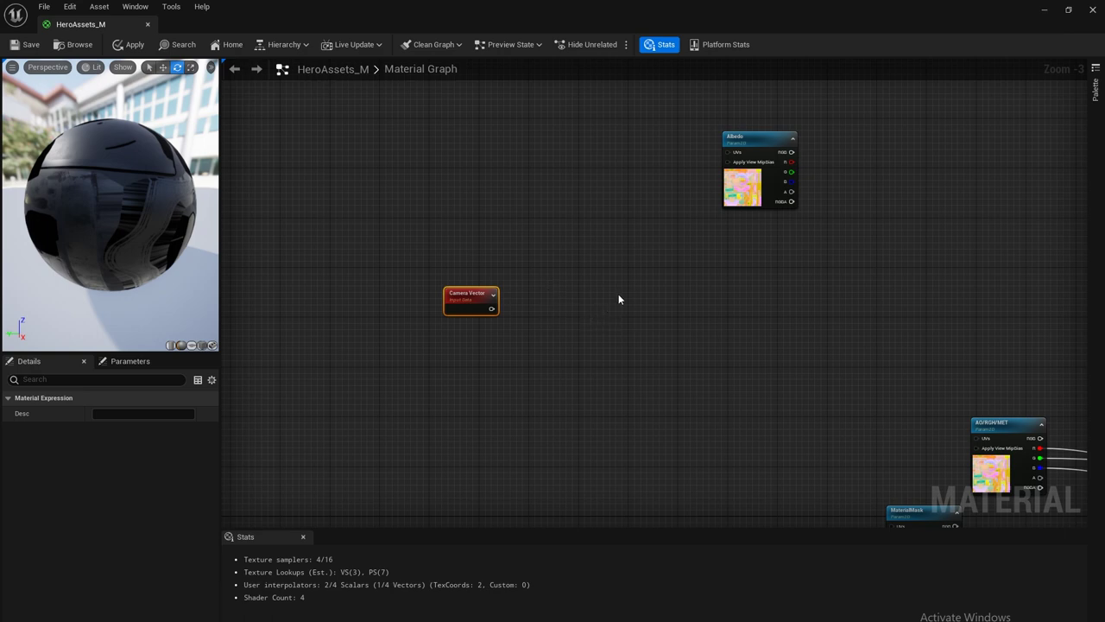
Bring the Norm texture node into view and select it for copying.
{"action": "right_click_drag", "start_coordinate": [618, 299], "coordinate": [685, 256]}
{"action": "scroll", "coordinate": [733, 323], "scroll_direction": "down", "scroll_amount": 2}
{"action": "scroll", "coordinate": [468, 271], "scroll_direction": "up", "scroll_amount": 2}
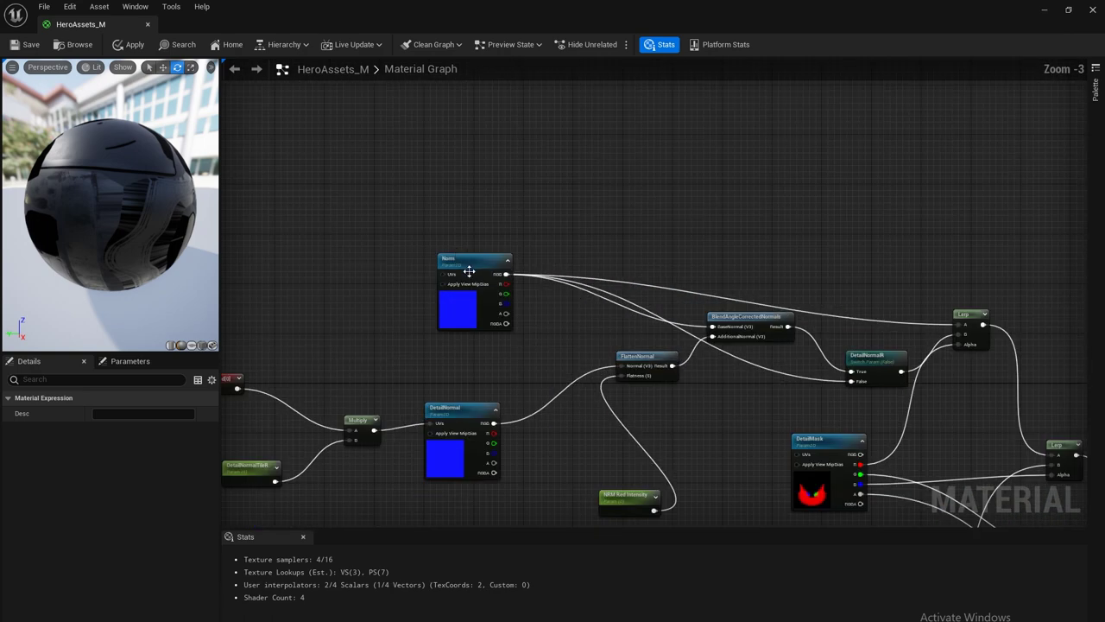
{"action": "left_click", "coordinate": [468, 271]}
{"action": "right_click_drag", "start_coordinate": [809, 198], "coordinate": [780, 264]}
Paste the Norm texture copy near Camera Vector and arrange both nodes.
{"action": "left_click", "coordinate": [697, 264]}
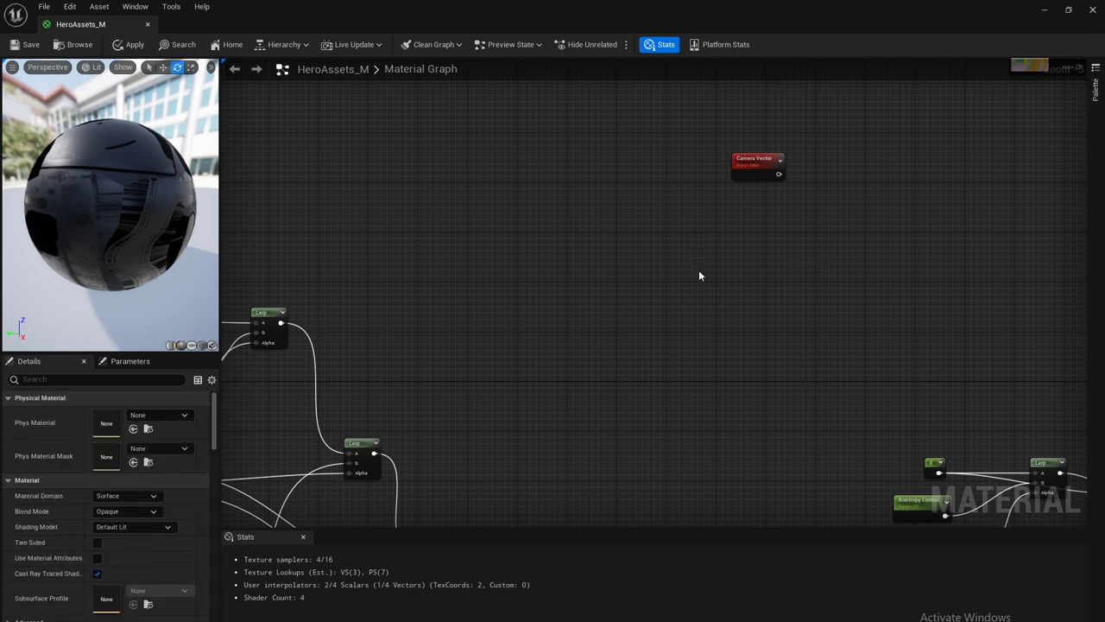
{"action": "key", "text": "ctrl+v"}
{"action": "left_click_drag", "start_coordinate": [732, 282], "coordinate": [738, 268]}
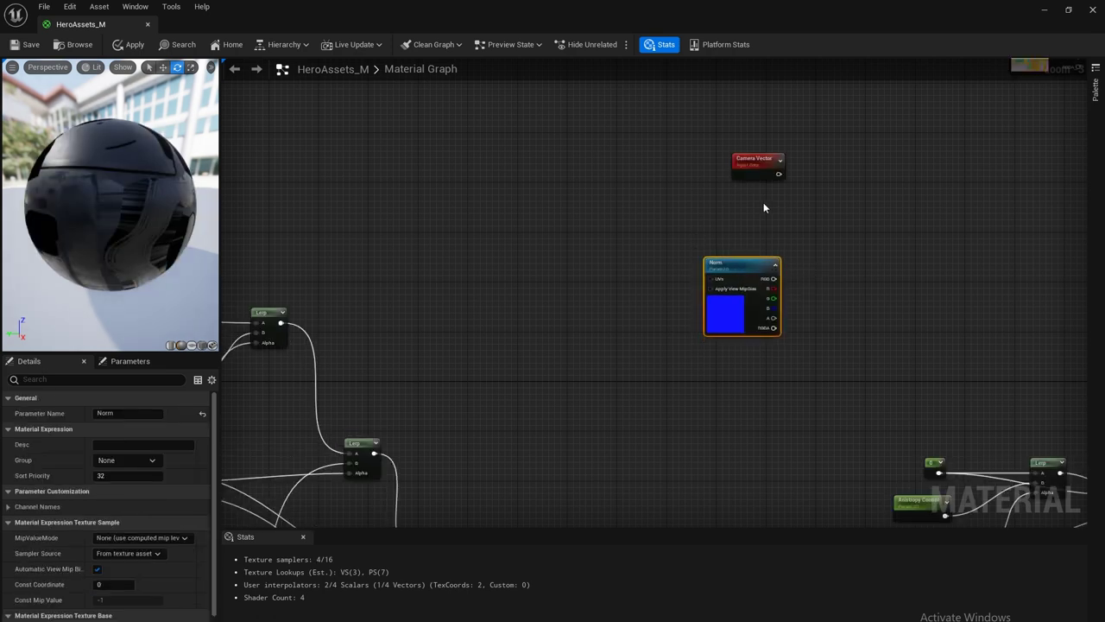
{"action": "right_click_drag", "start_coordinate": [765, 207], "coordinate": [681, 224]}
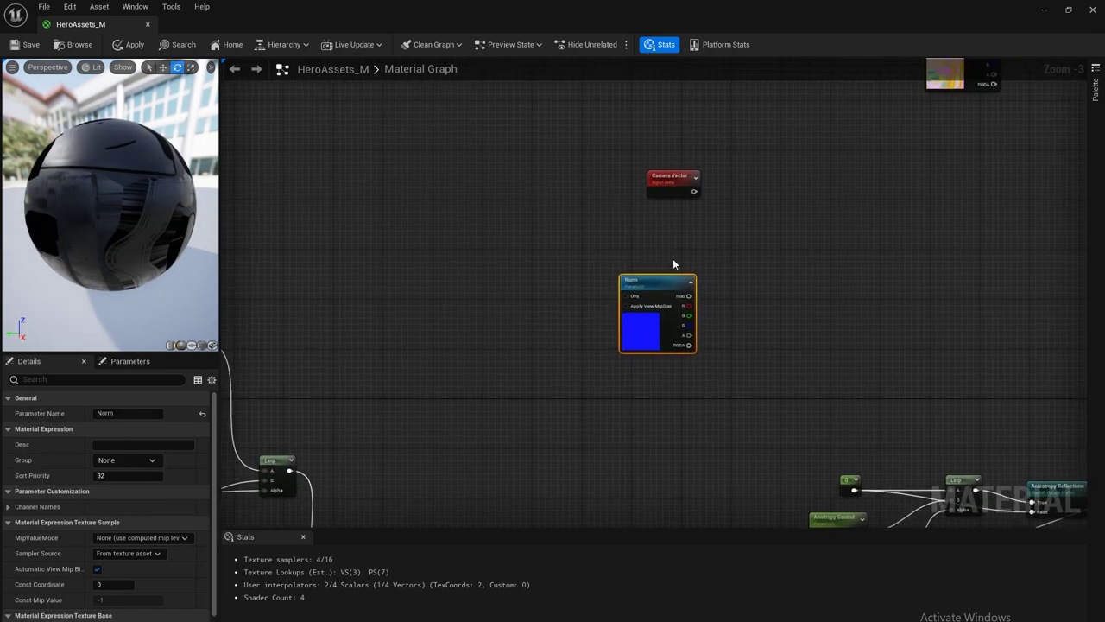
{"action": "right_click_drag", "start_coordinate": [750, 256], "coordinate": [687, 262]}
{"action": "right_click_drag", "start_coordinate": [582, 258], "coordinate": [546, 283]}
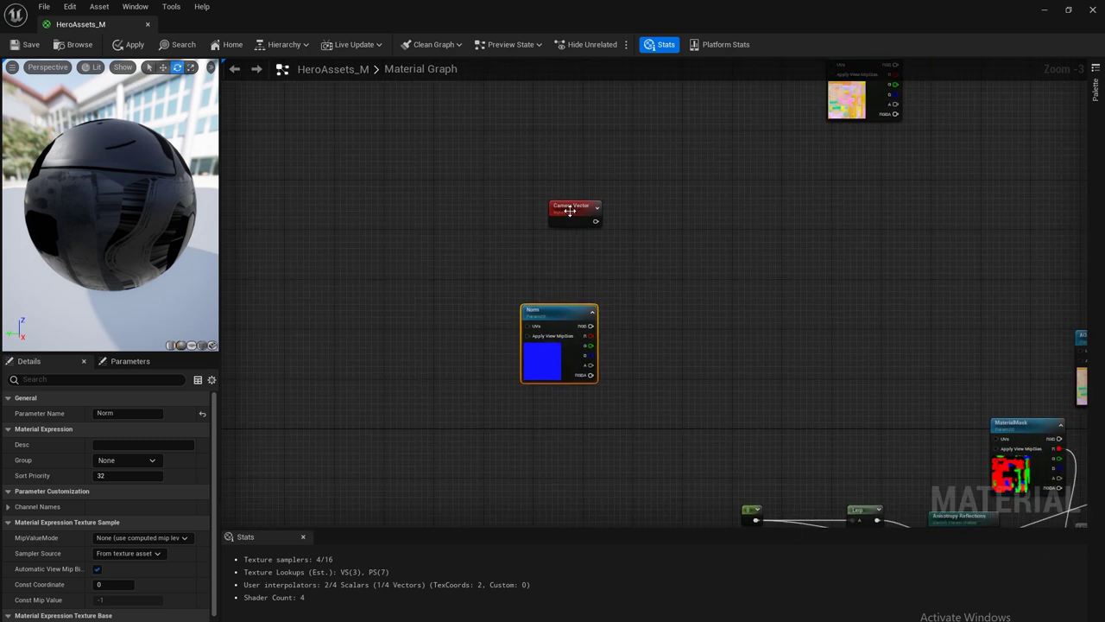
{"action": "left_click_drag", "start_coordinate": [572, 211], "coordinate": [558, 186]}
{"action": "left_click", "coordinate": [802, 279]}
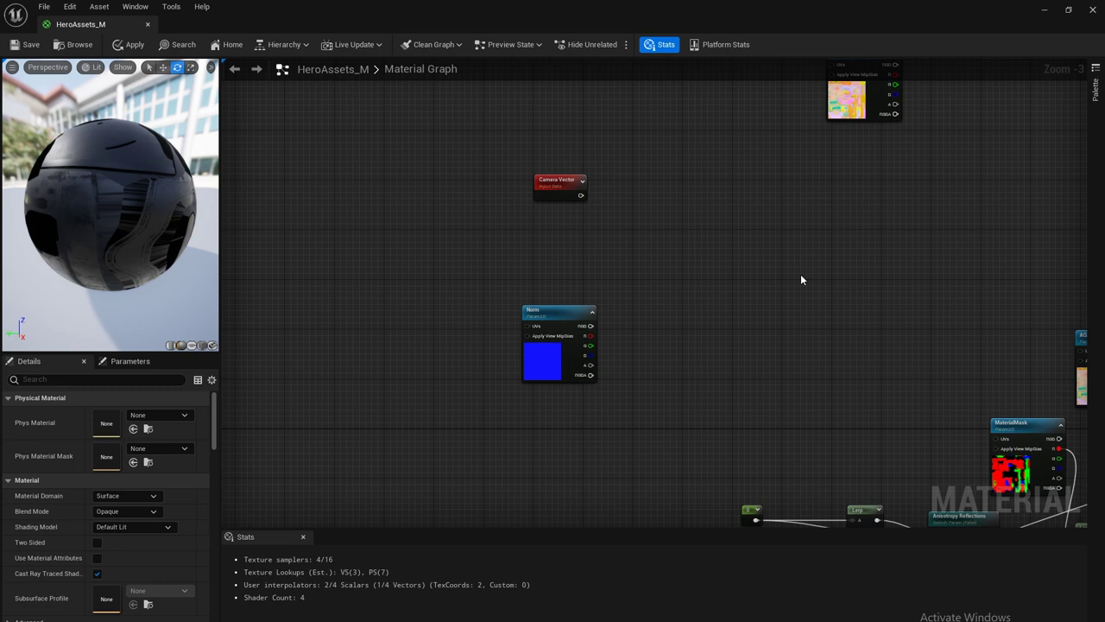
{"action": "right_click", "coordinate": [679, 222]}
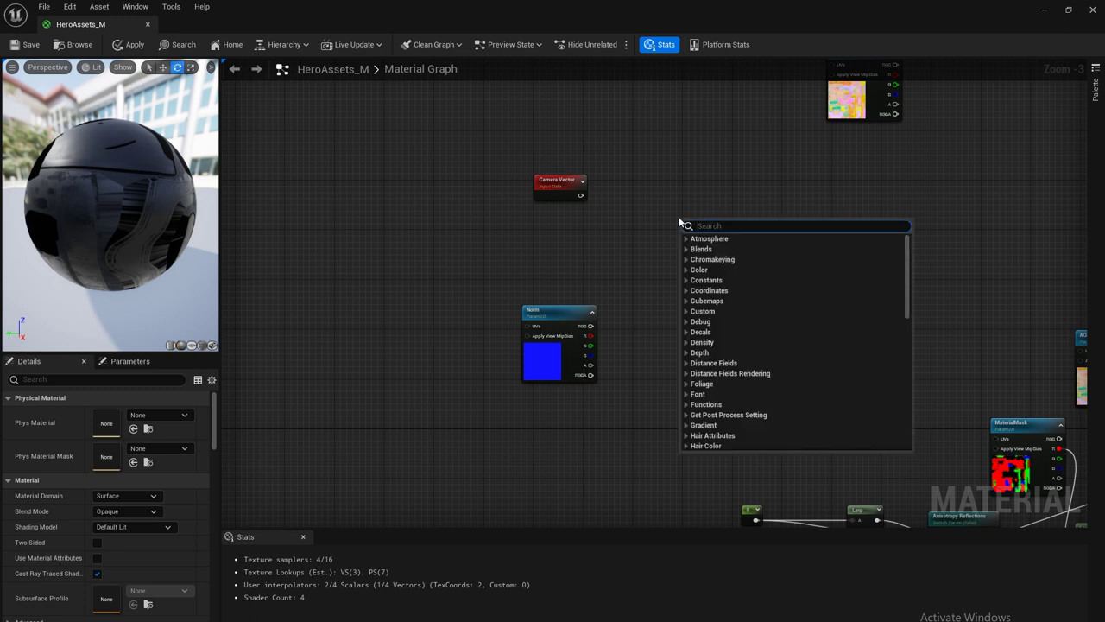
Add a ComponentMask (R G) node and place a duplicate below it.
{"action": "type", "text": "mask"}
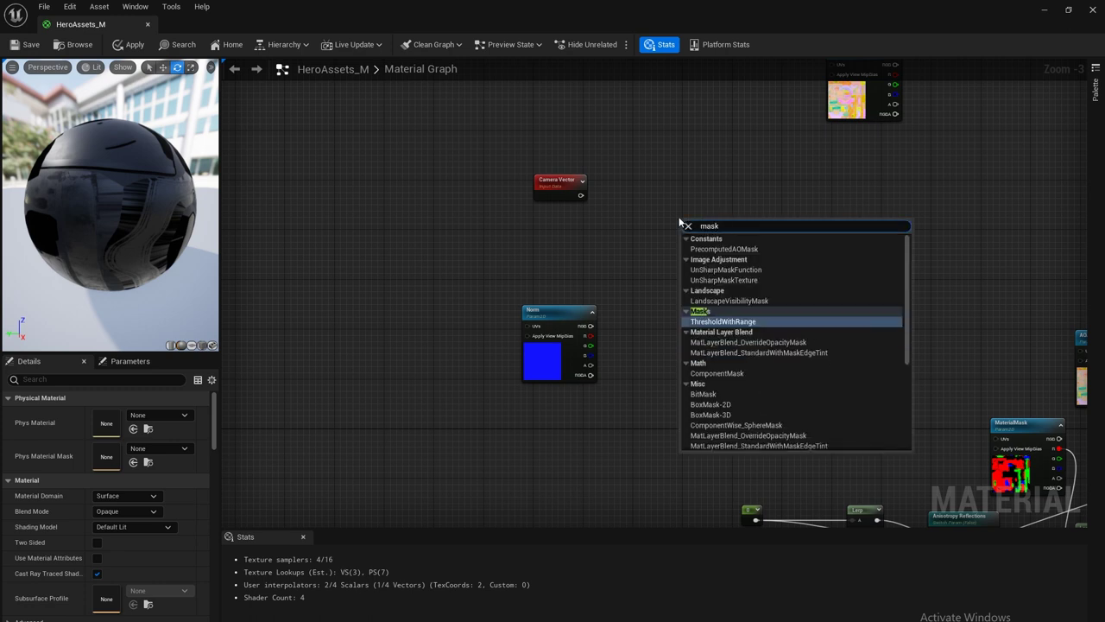
{"action": "left_click", "coordinate": [743, 373]}
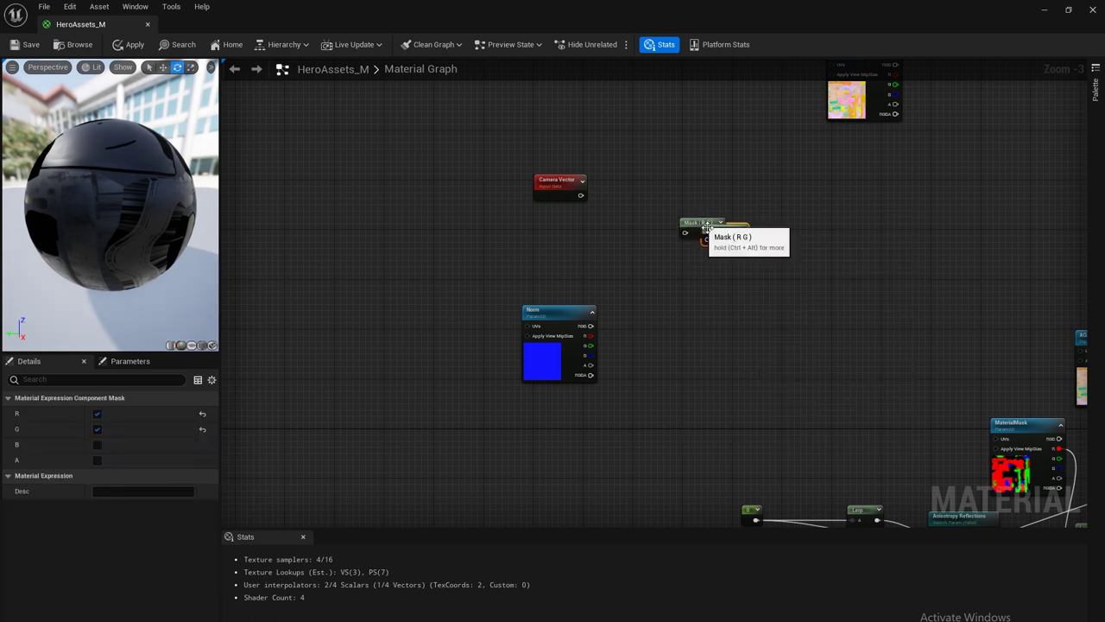
{"action": "key", "text": "ctrl+w"}
{"action": "left_click_drag", "start_coordinate": [740, 231], "coordinate": [732, 321]}
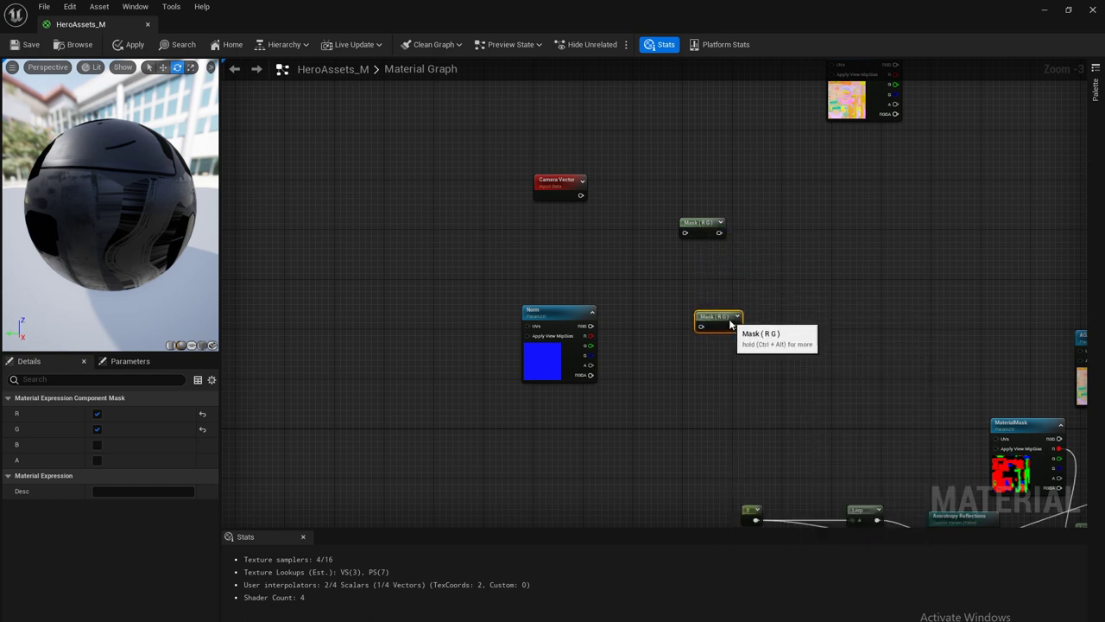
{"action": "left_click_drag", "start_coordinate": [703, 227], "coordinate": [704, 206]}
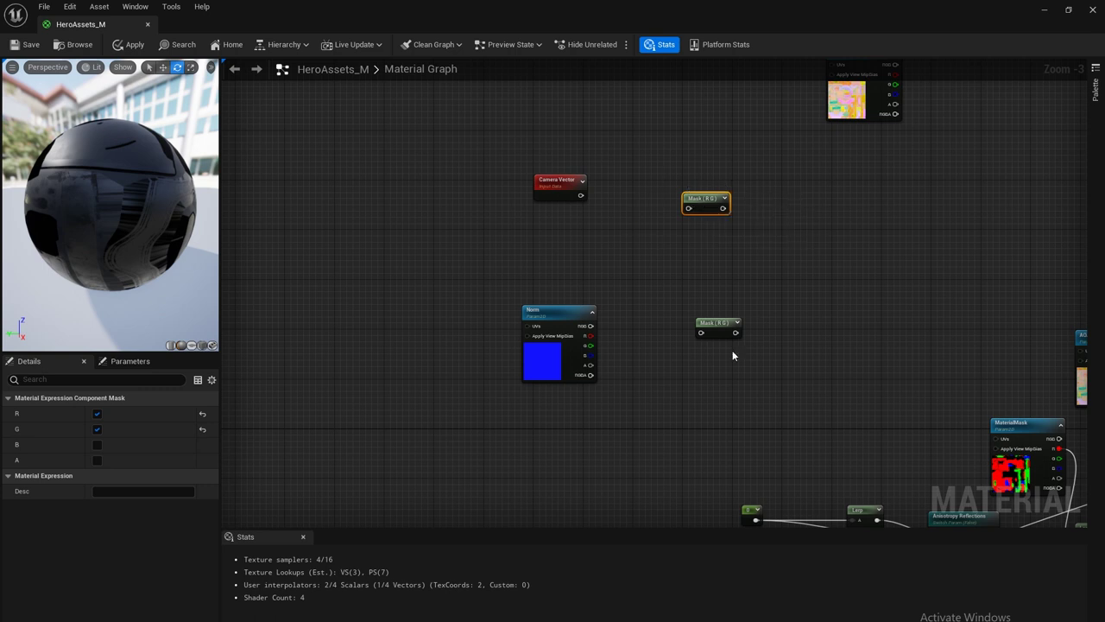
Set the lower mask to pass G and B instead of R and G.
{"action": "left_click", "coordinate": [719, 328]}
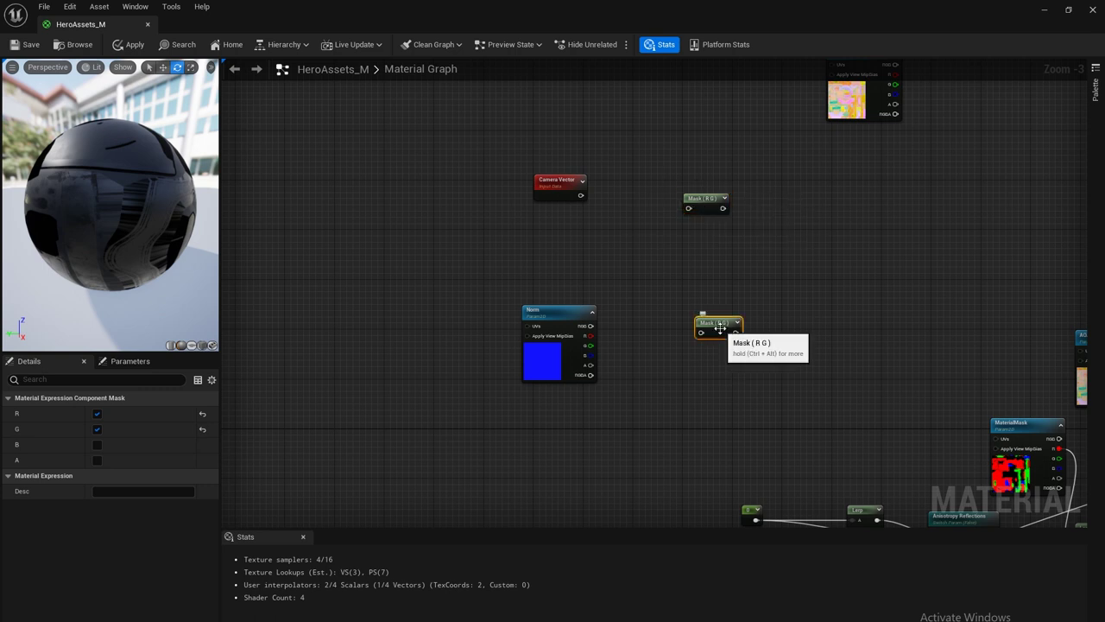
{"action": "left_click", "coordinate": [98, 415]}
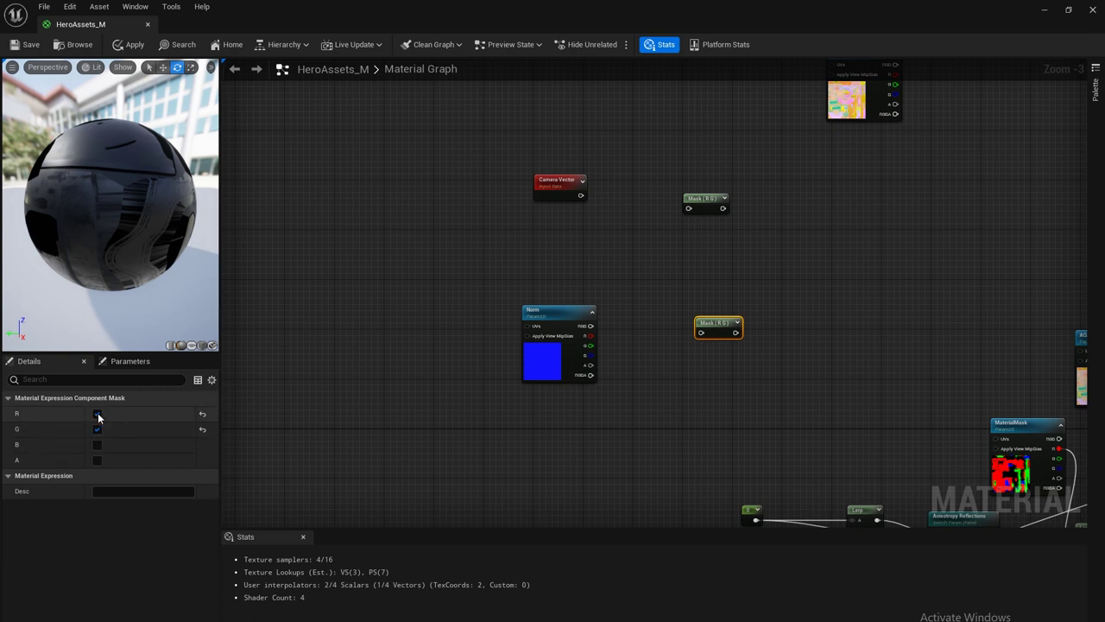
{"action": "left_click", "coordinate": [96, 445]}
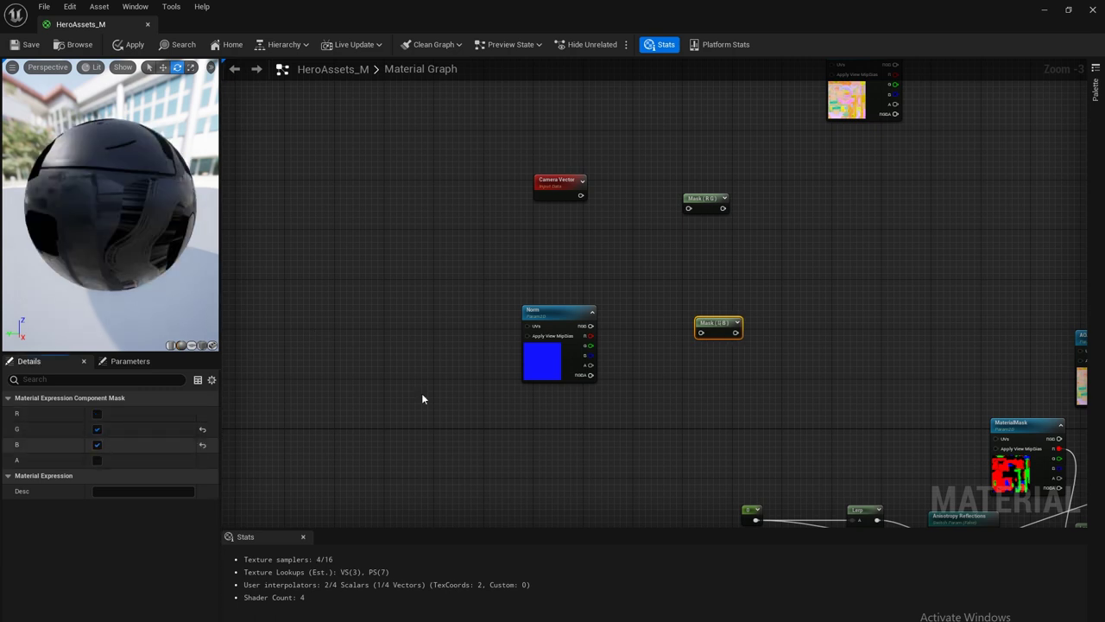
{"action": "right_click_drag", "start_coordinate": [799, 250], "coordinate": [749, 290]}
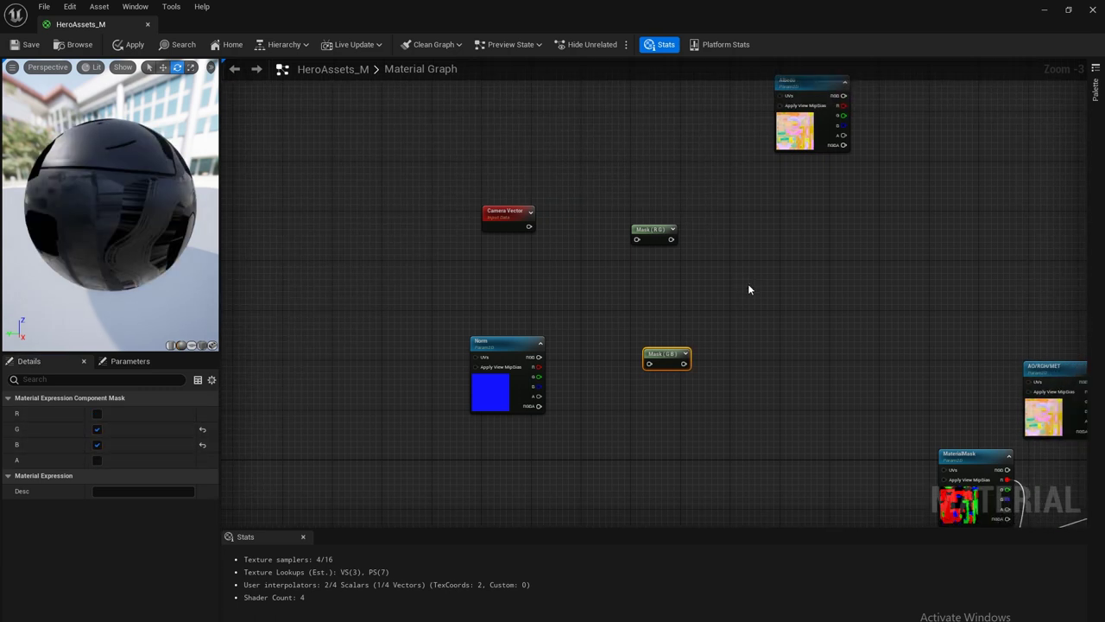
{"action": "right_click", "coordinate": [753, 278]}
Add a LinearInterpolate node, duplicate it, and place one Lerp beside each component mask.
{"action": "type", "text": "lerp"}
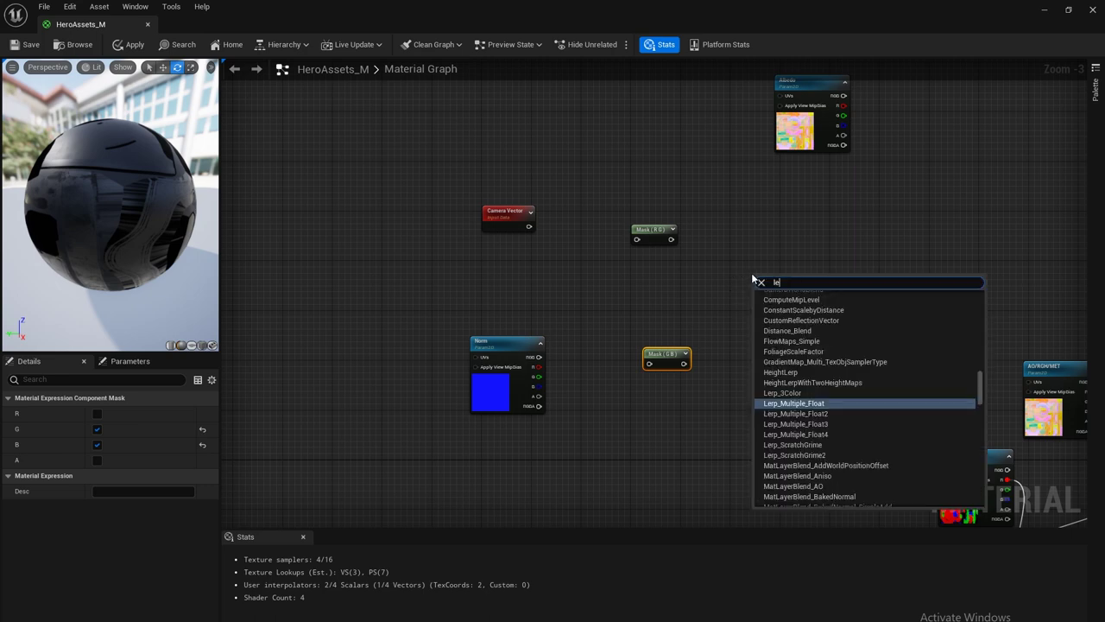
{"action": "key", "text": "BackSpace"}
{"action": "key", "text": "BackSpace"}
{"action": "key", "text": "BackSpace"}
{"action": "type", "text": "in"}
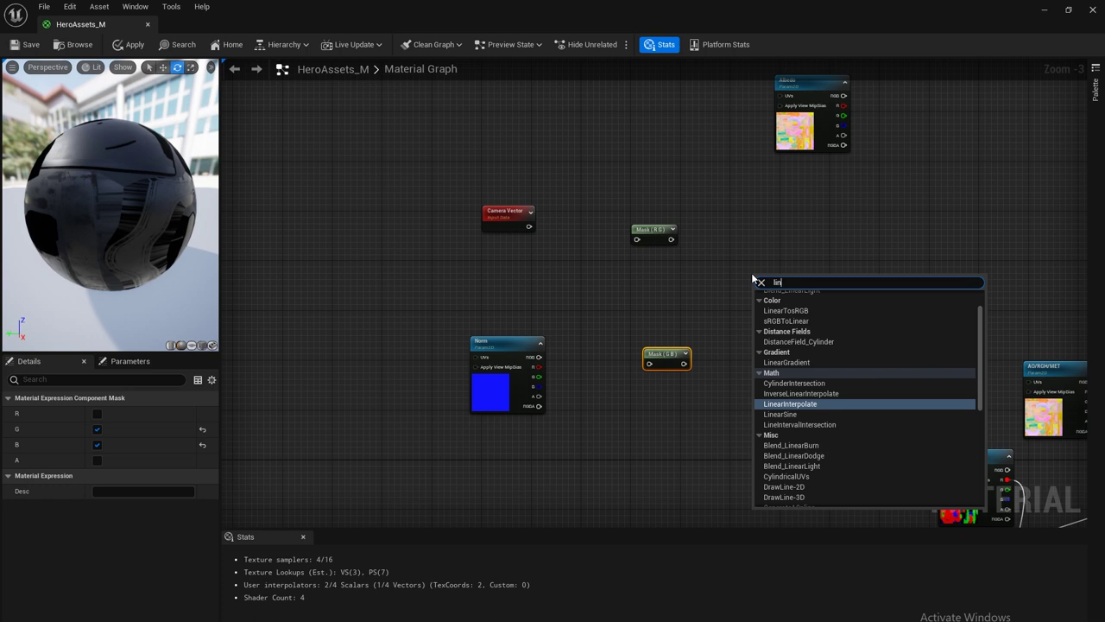
{"action": "key", "text": "Return"}
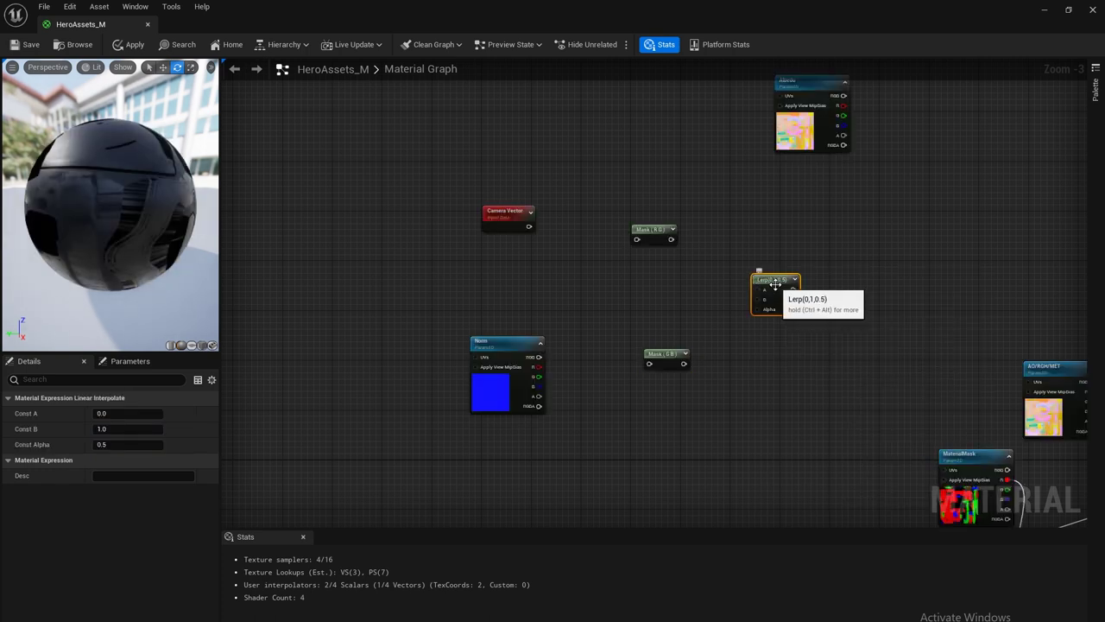
{"action": "key", "text": "ctrl+d"}
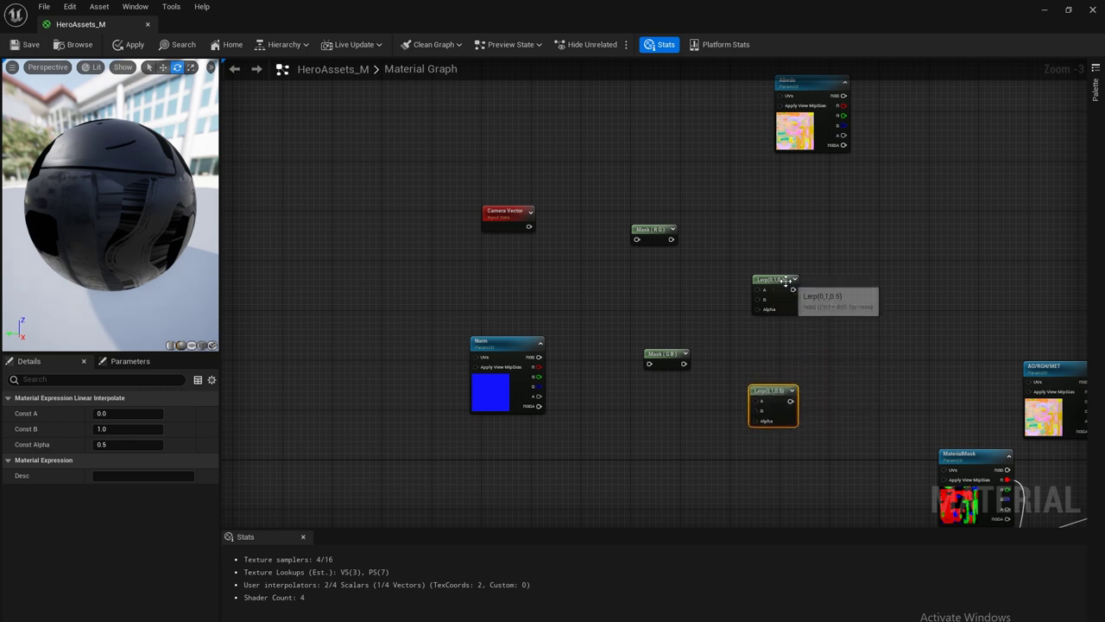
{"action": "left_click_drag", "start_coordinate": [785, 278], "coordinate": [784, 223]}
{"action": "left_click_drag", "start_coordinate": [770, 395], "coordinate": [764, 366]}
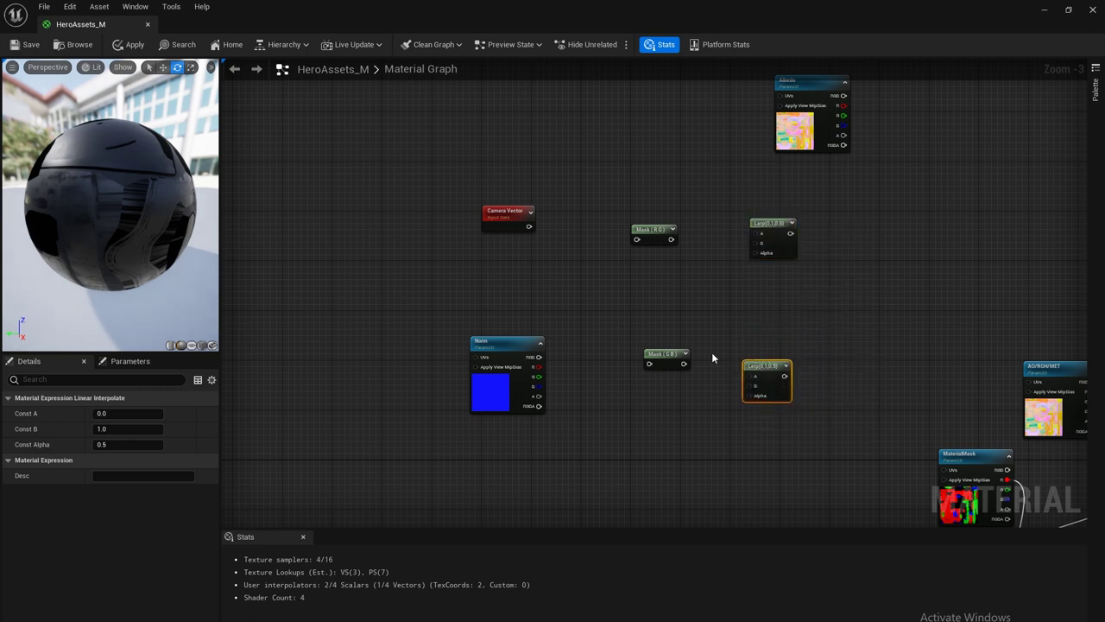
Add two Constant nodes and convert them into scalar parameters.
{"action": "right_click", "coordinate": [652, 423]}
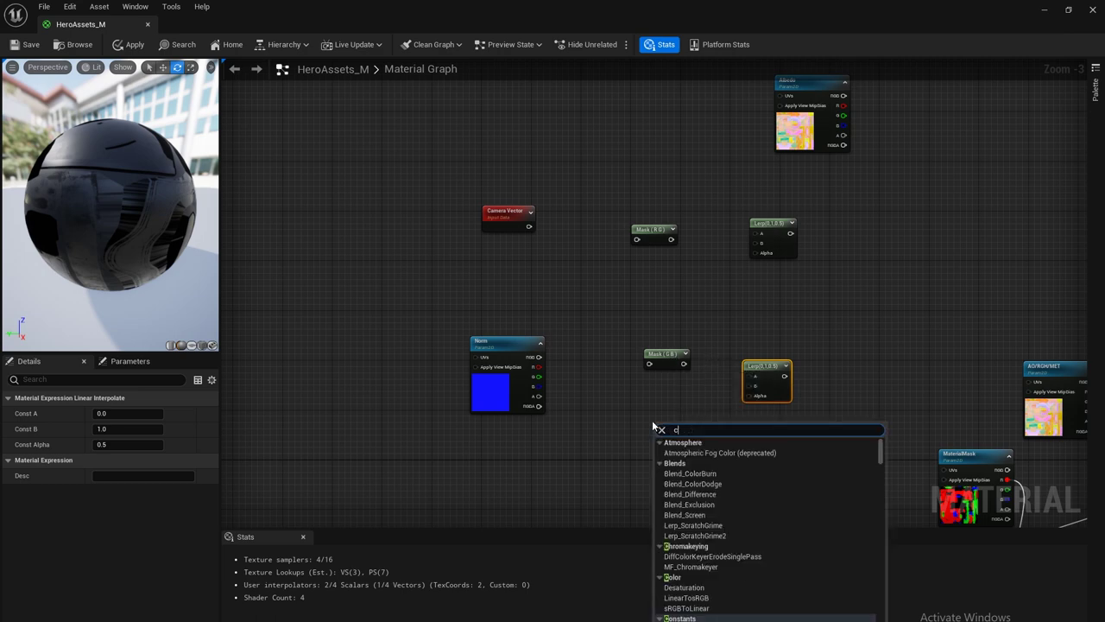
{"action": "type", "text": "p"}
{"action": "key", "text": "Escape"}
{"action": "left_click", "coordinate": [653, 426]}
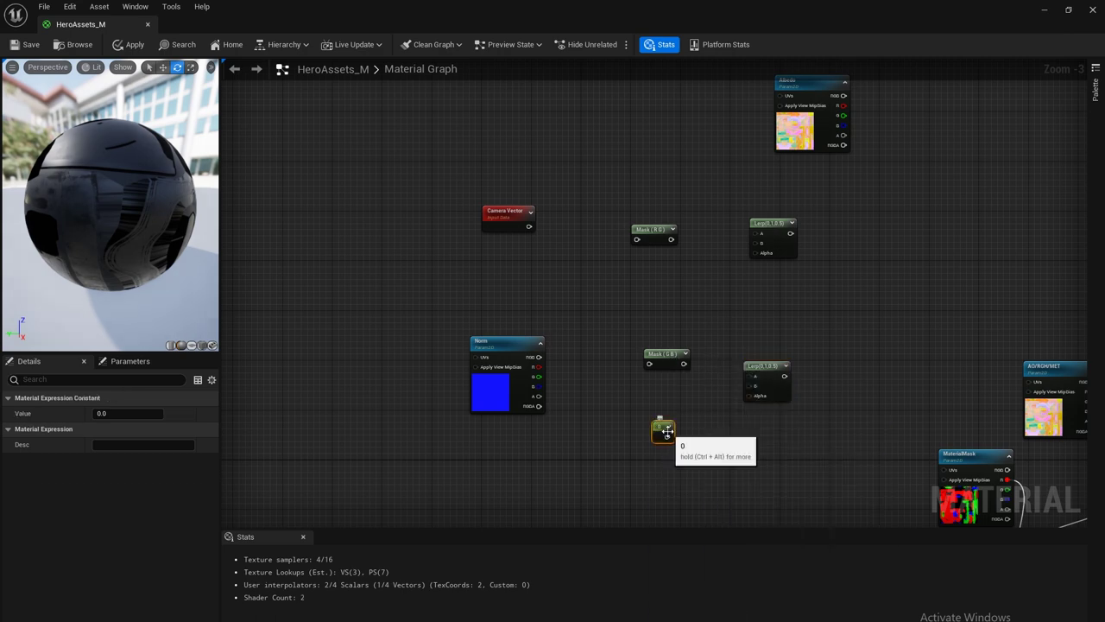
{"action": "left_click", "coordinate": [653, 278]}
{"action": "left_click", "coordinate": [654, 278]}
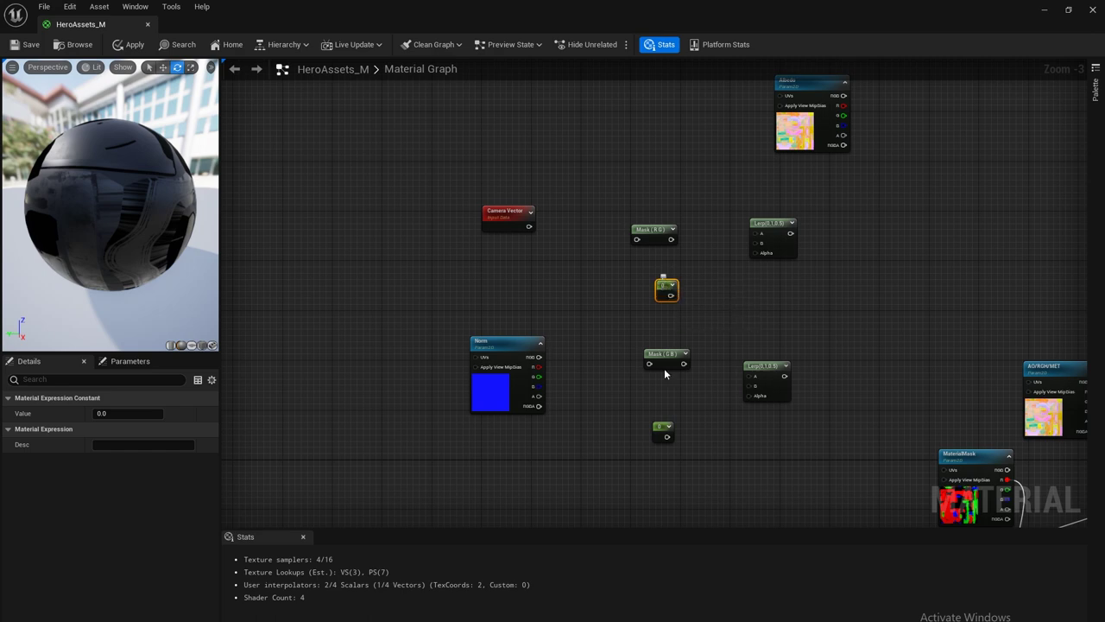
{"action": "right_click", "coordinate": [662, 426]}
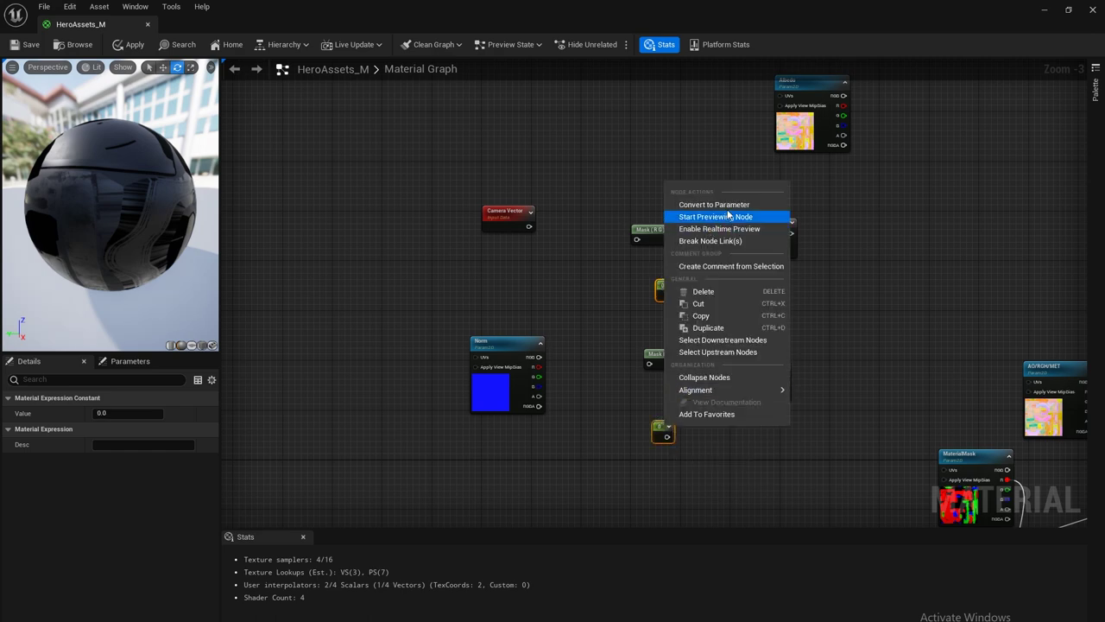
{"action": "left_click", "coordinate": [691, 203]}
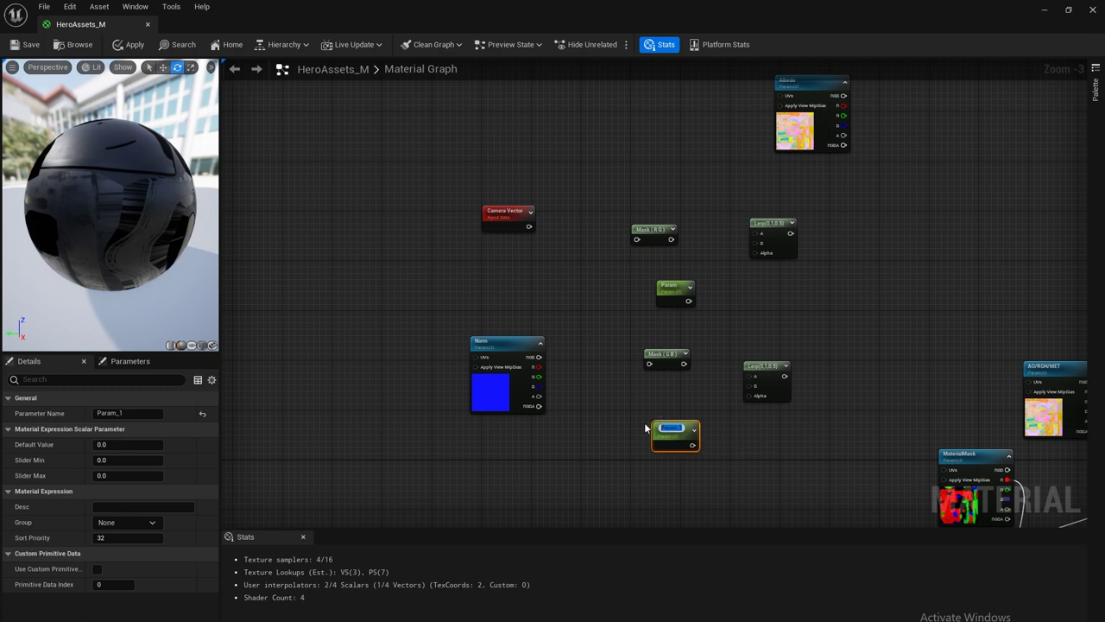
Name the two parameters IridescentTileG and IridescentTileR.
{"action": "type", "text": "Iridescent"}
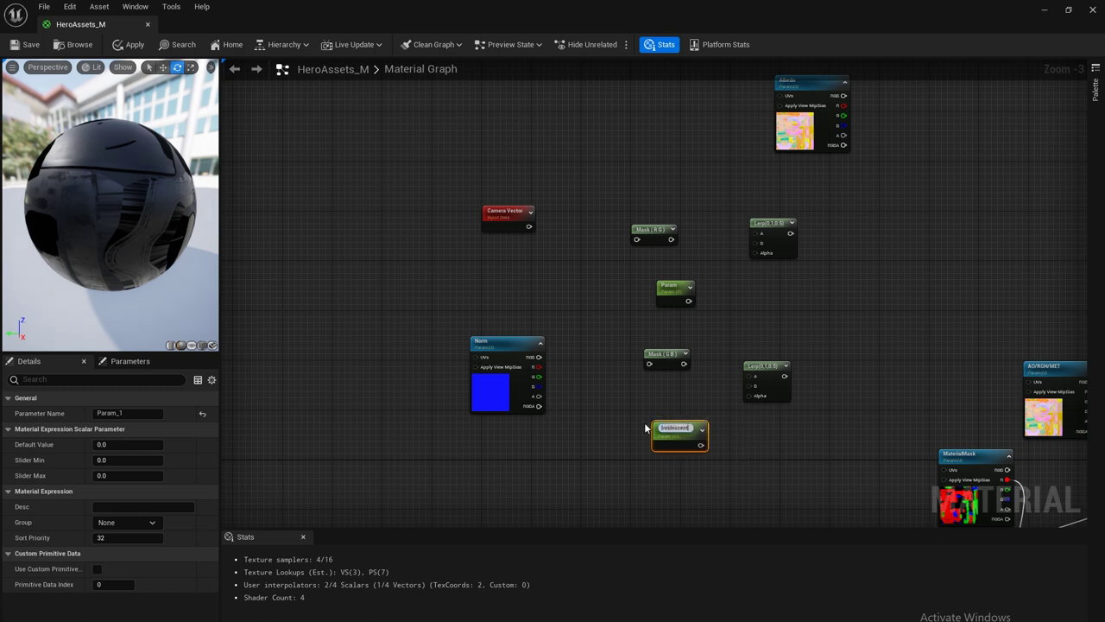
{"action": "type", "text": "TileG"}
{"action": "key", "text": "Return"}
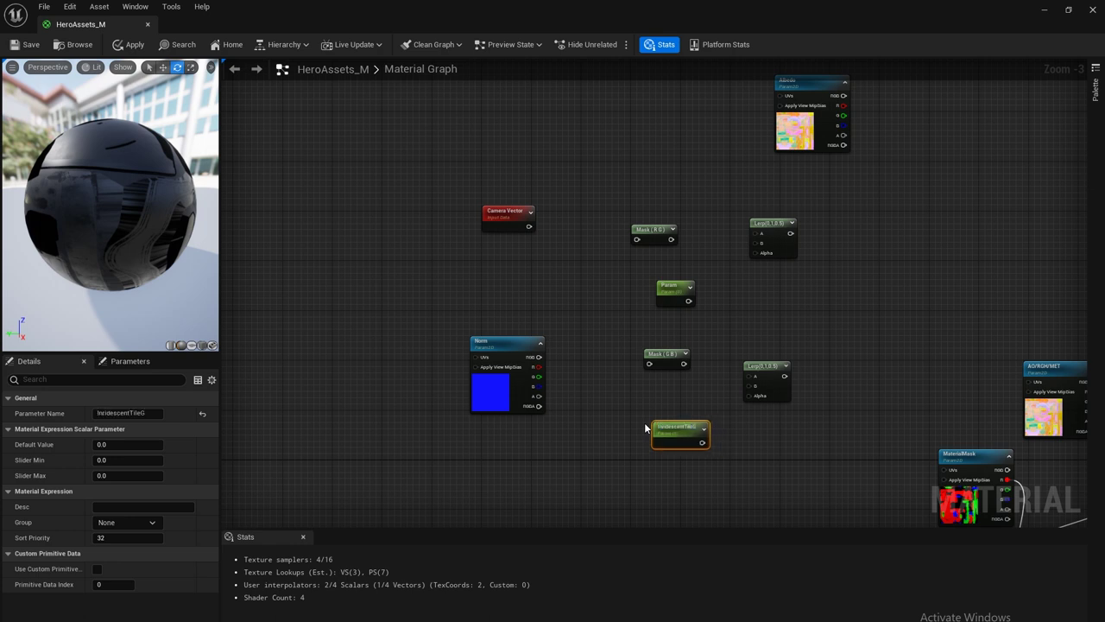
{"action": "double_click", "coordinate": [677, 287]}
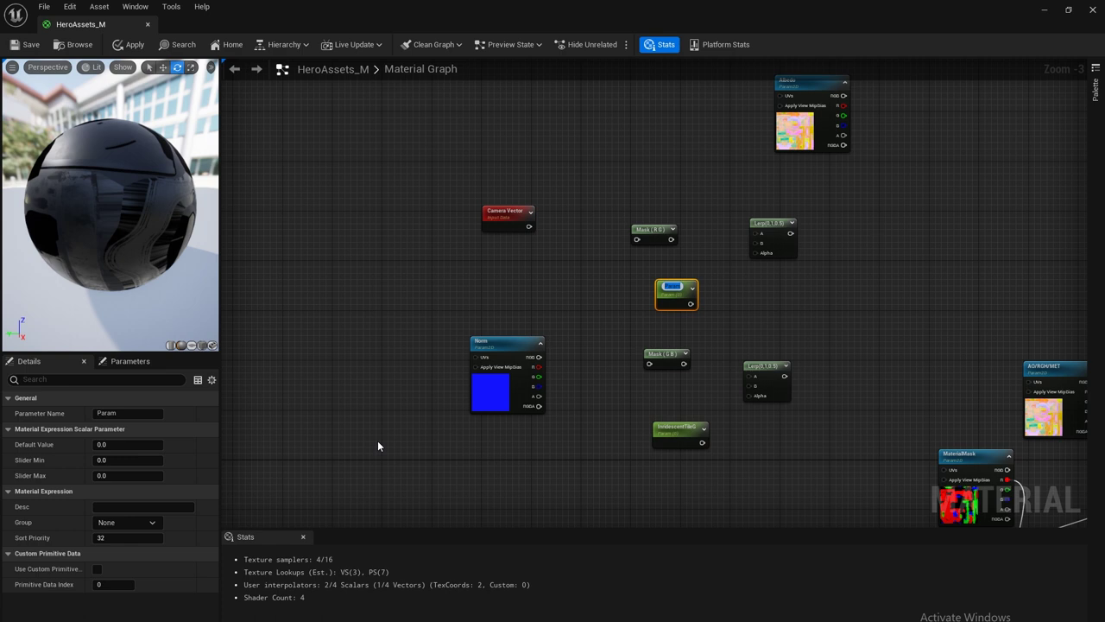
{"action": "key", "text": "BackSpace"}
{"action": "type", "text": "IridescentTileR"}
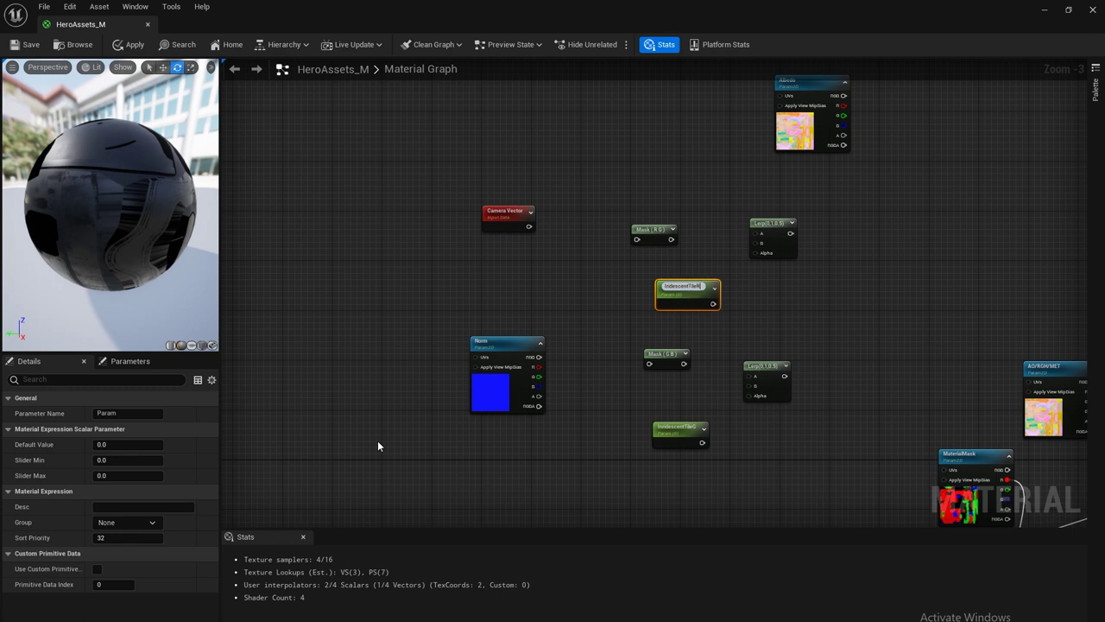
{"action": "key", "text": "Return"}
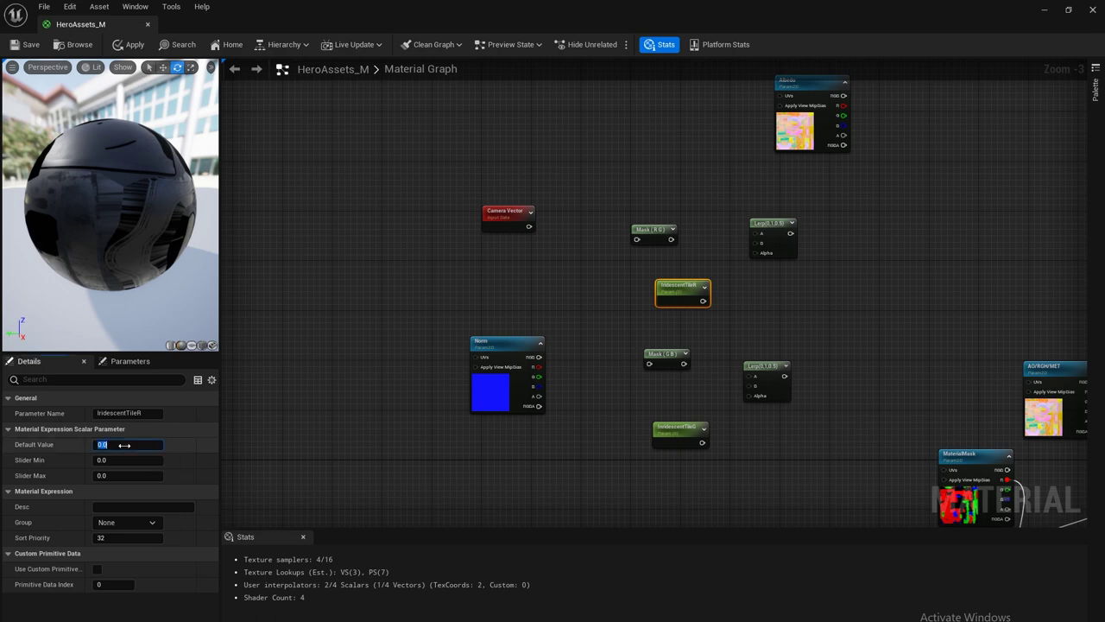
Set the default value of both IridescentTile parameters to 4.
{"action": "type", "text": "4"}
{"action": "key", "text": "Return"}
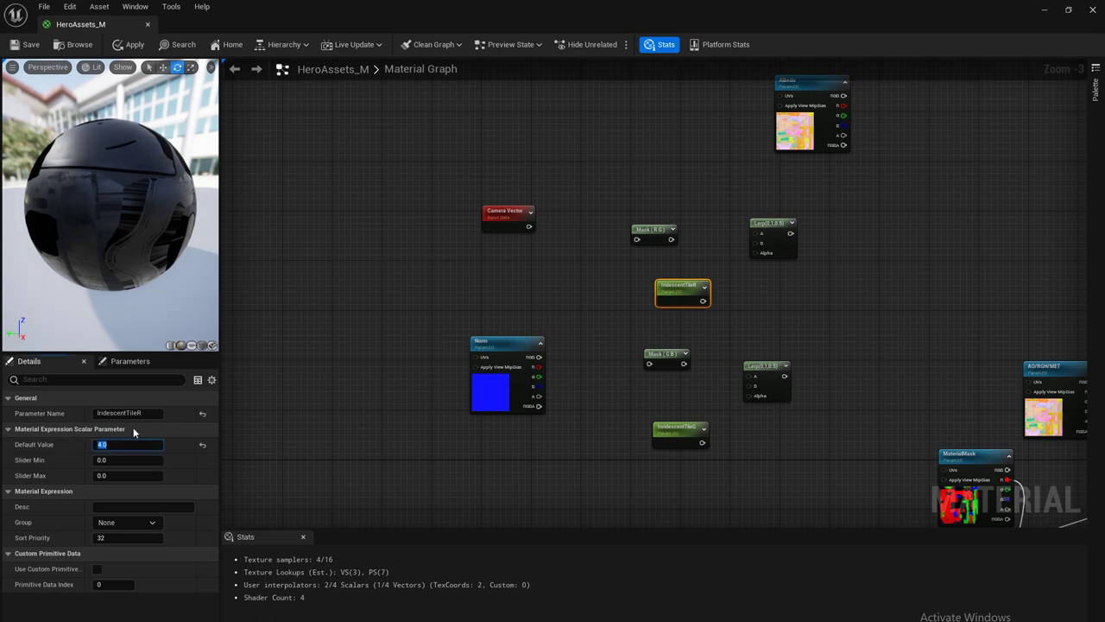
{"action": "left_click", "coordinate": [668, 428]}
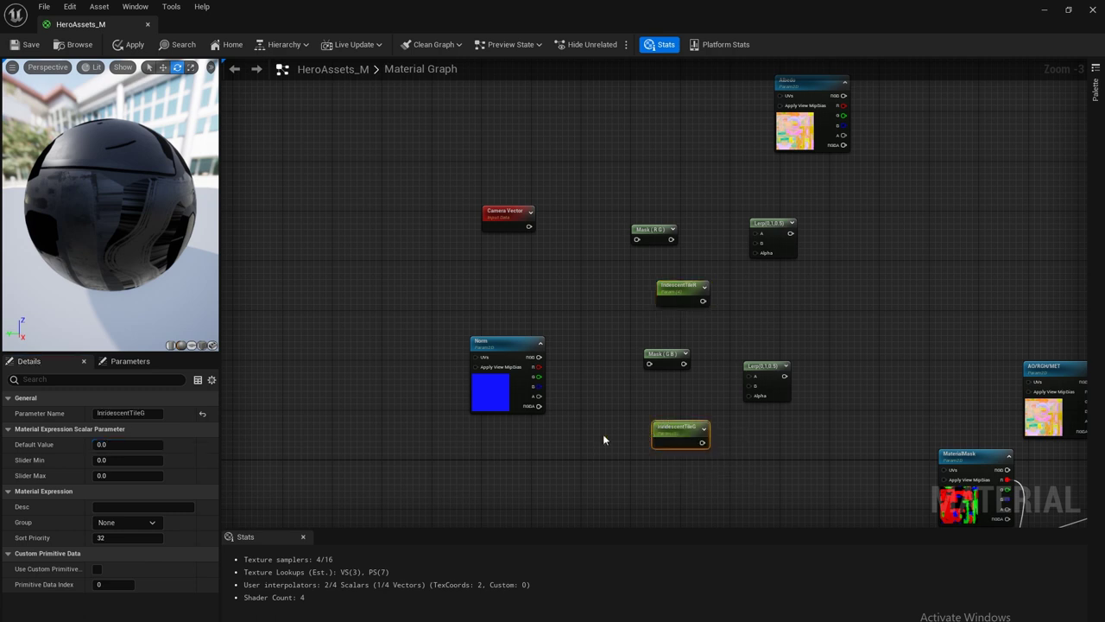
{"action": "left_click", "coordinate": [122, 446]}
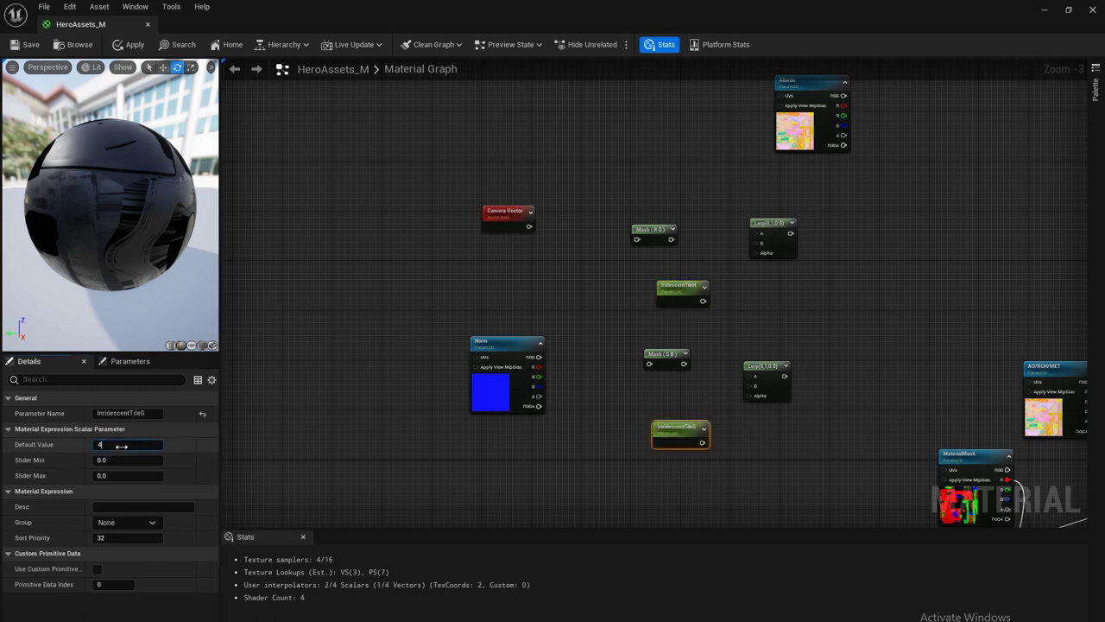
{"action": "key", "text": "Return"}
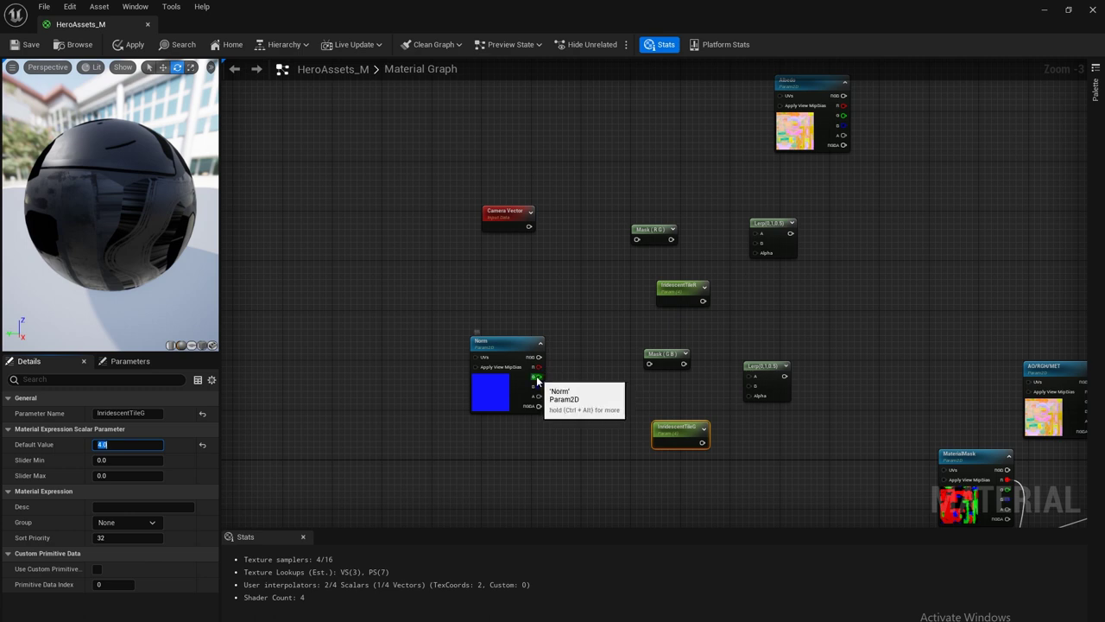
Wire the lower Lerp: Norm G to B, Camera Vector via Mask (G B) to A, IridescentTileG to Alpha.
{"action": "left_click_drag", "start_coordinate": [536, 378], "coordinate": [752, 392]}
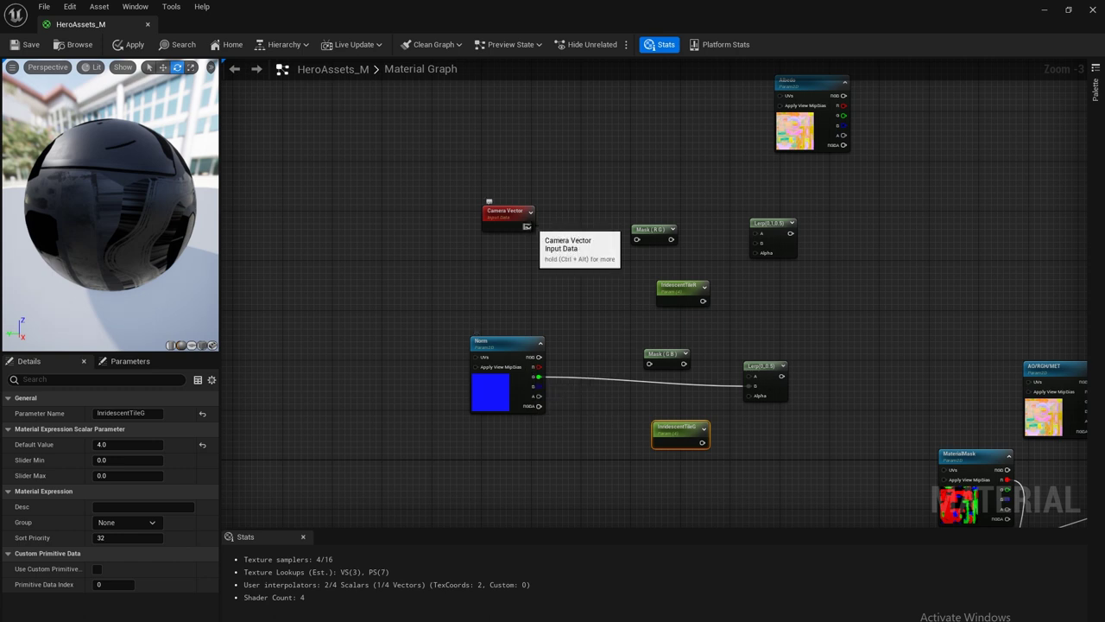
{"action": "left_click_drag", "start_coordinate": [528, 226], "coordinate": [649, 363]}
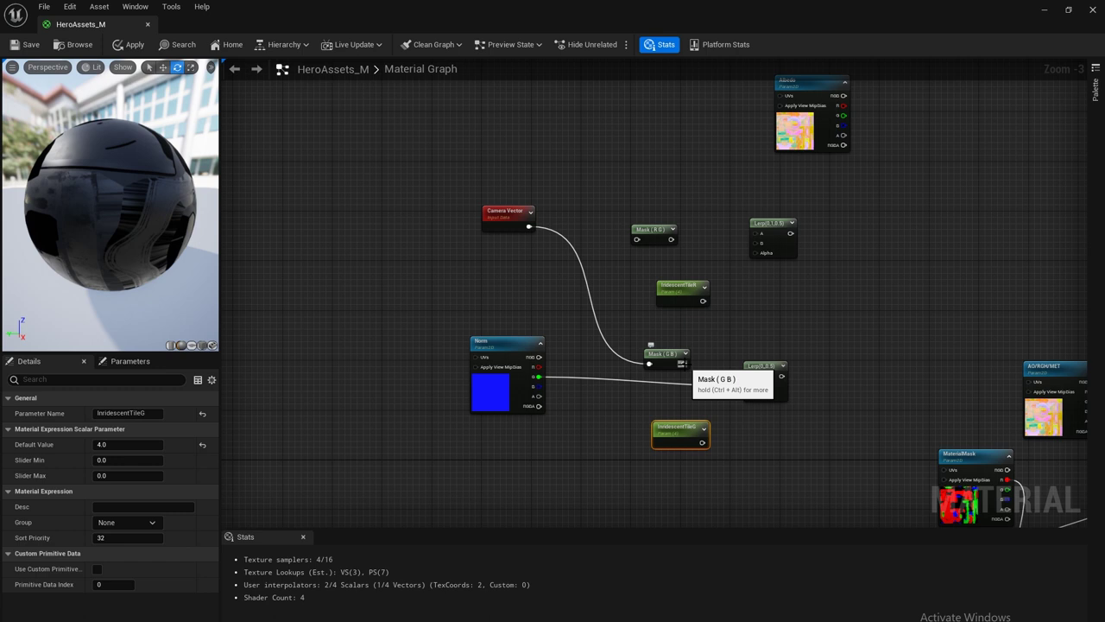
{"action": "left_click_drag", "start_coordinate": [684, 364], "coordinate": [747, 376]}
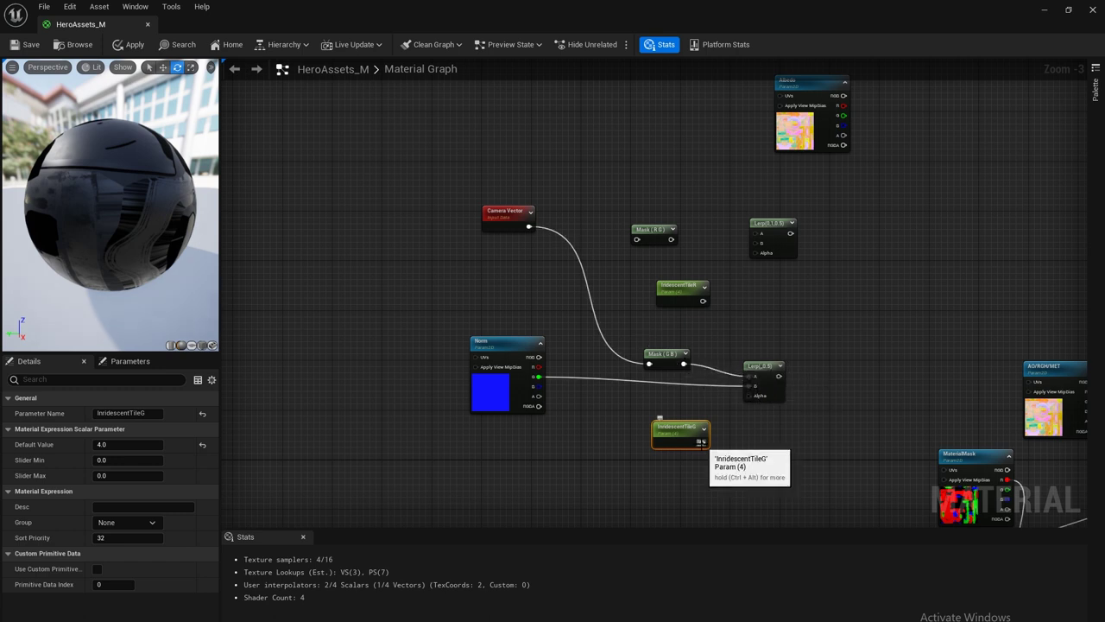
{"action": "left_click_drag", "start_coordinate": [701, 441], "coordinate": [748, 395]}
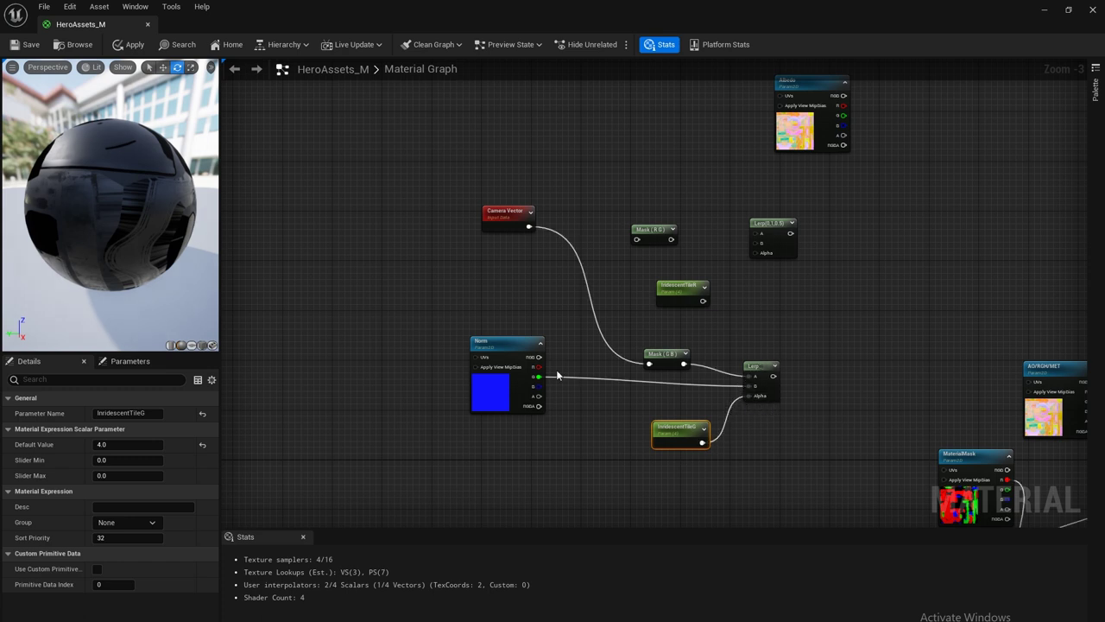
Wire the upper Lerp: Norm R to B, IridescentTileR to Alpha, Camera Vector into Mask (R G).
{"action": "left_click_drag", "start_coordinate": [539, 367], "coordinate": [756, 233]}
{"action": "left_click_drag", "start_coordinate": [705, 301], "coordinate": [757, 253]}
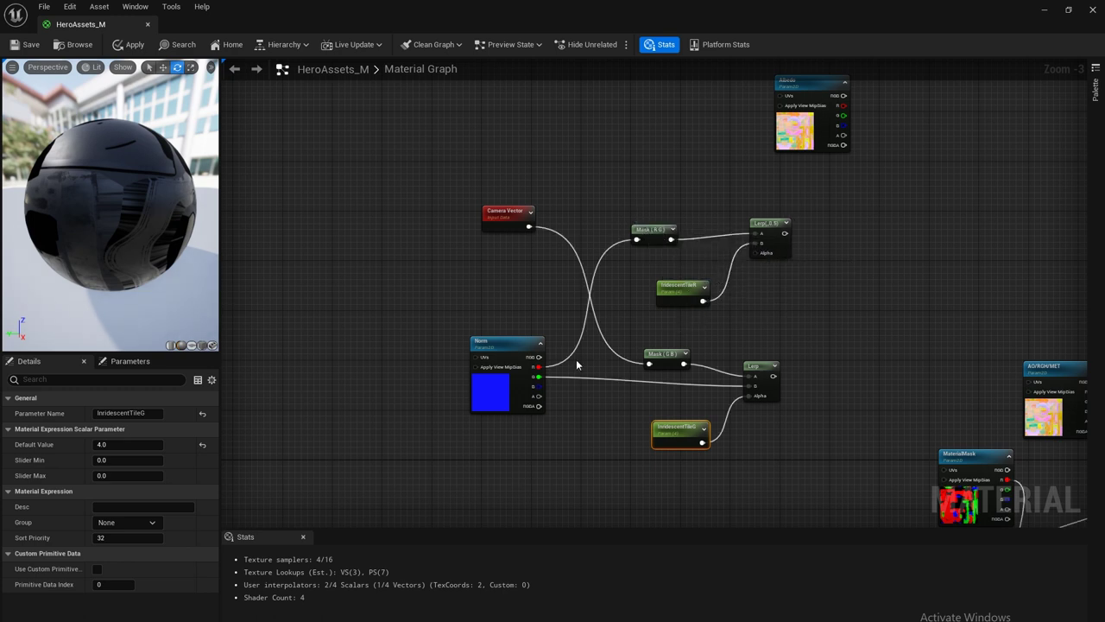
{"action": "left_click_drag", "start_coordinate": [534, 367], "coordinate": [756, 246]}
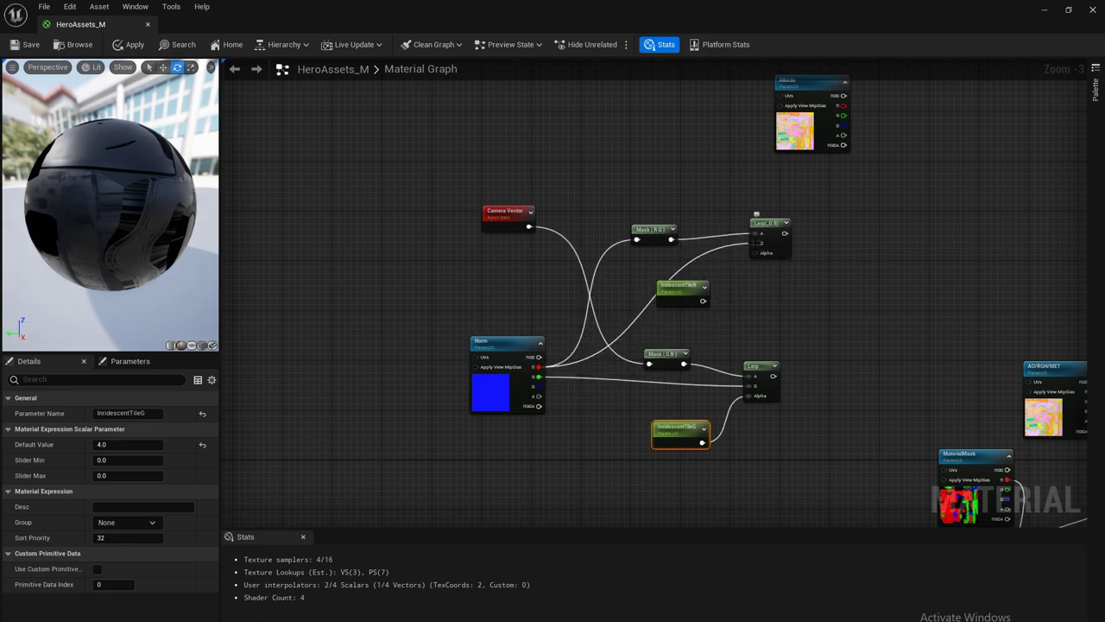
{"action": "left_click_drag", "start_coordinate": [529, 227], "coordinate": [636, 241]}
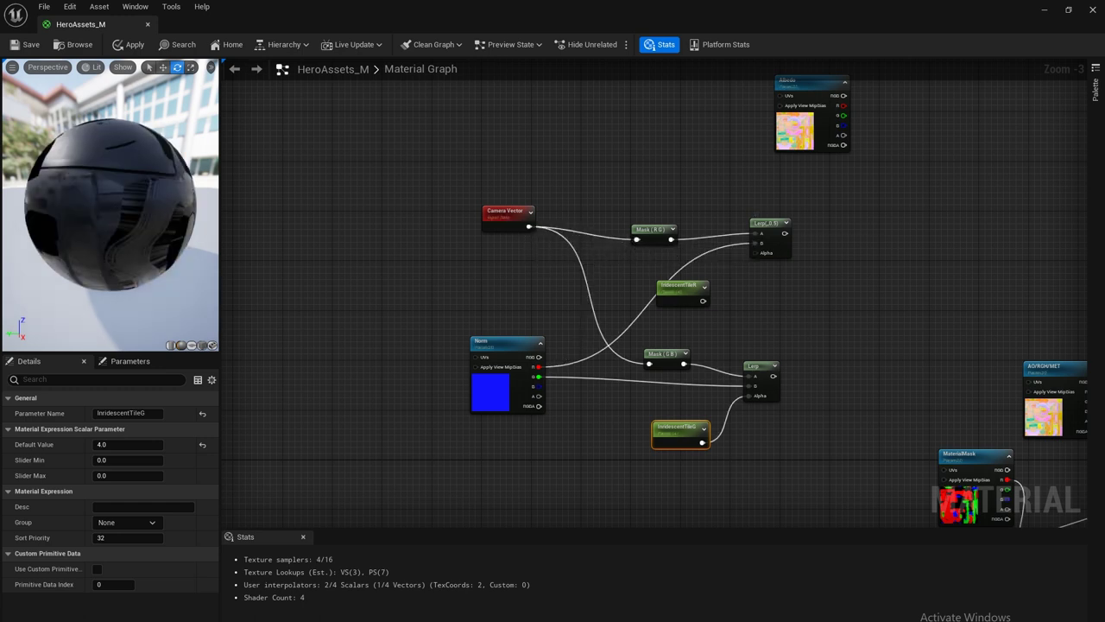
{"action": "right_click_drag", "start_coordinate": [853, 274], "coordinate": [795, 281]}
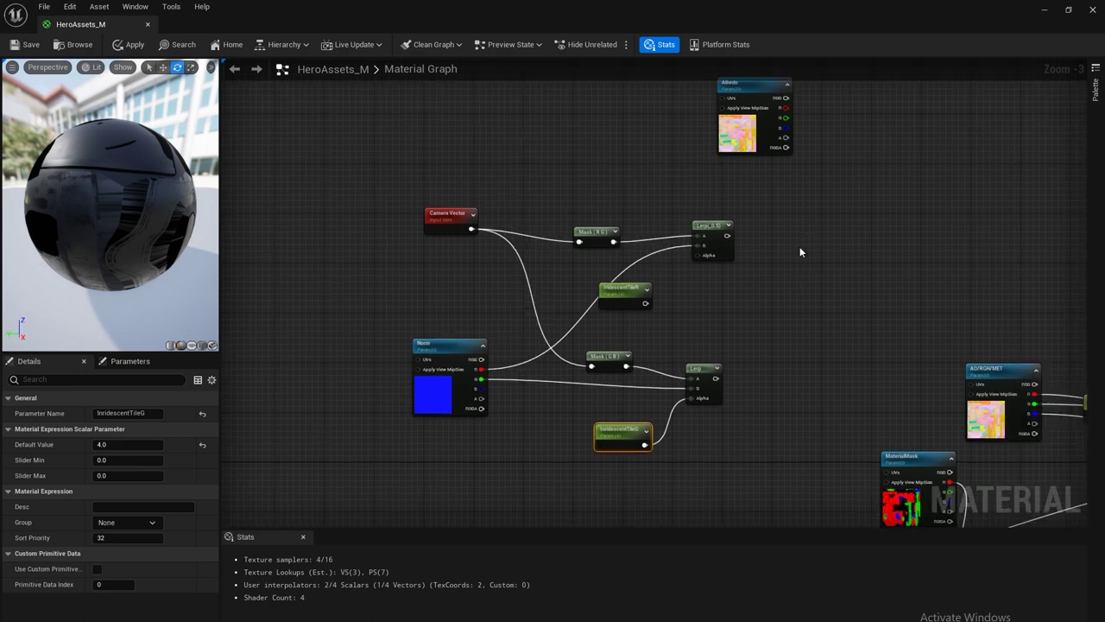
Place two TextureSample nodes right of the Lerps and line them up vertically.
{"action": "right_click", "coordinate": [800, 252]}
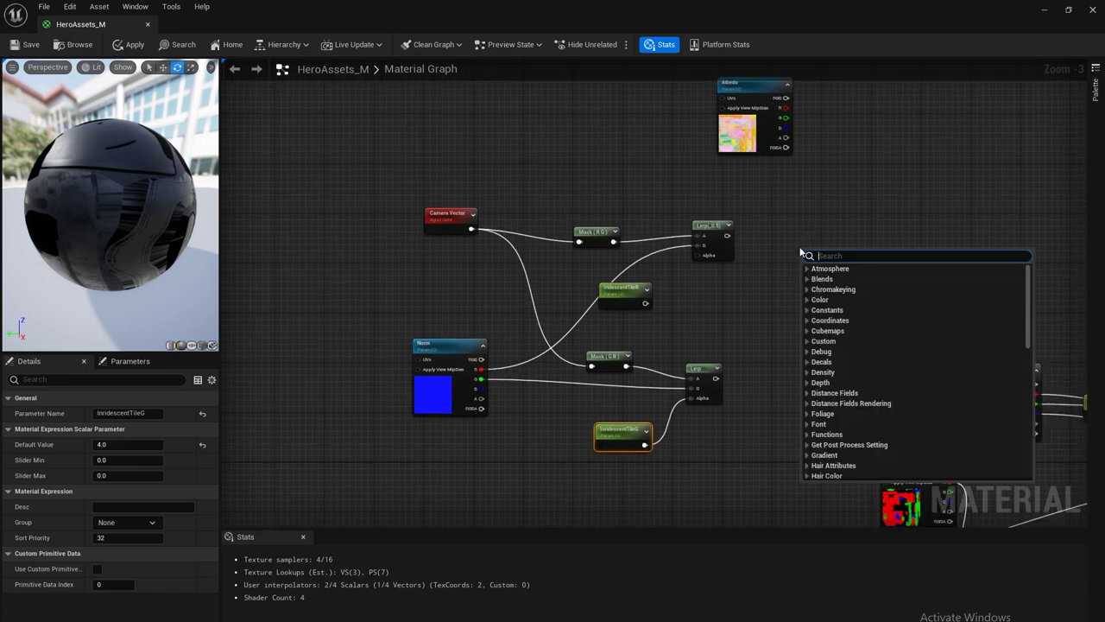
{"action": "type", "text": "texture"}
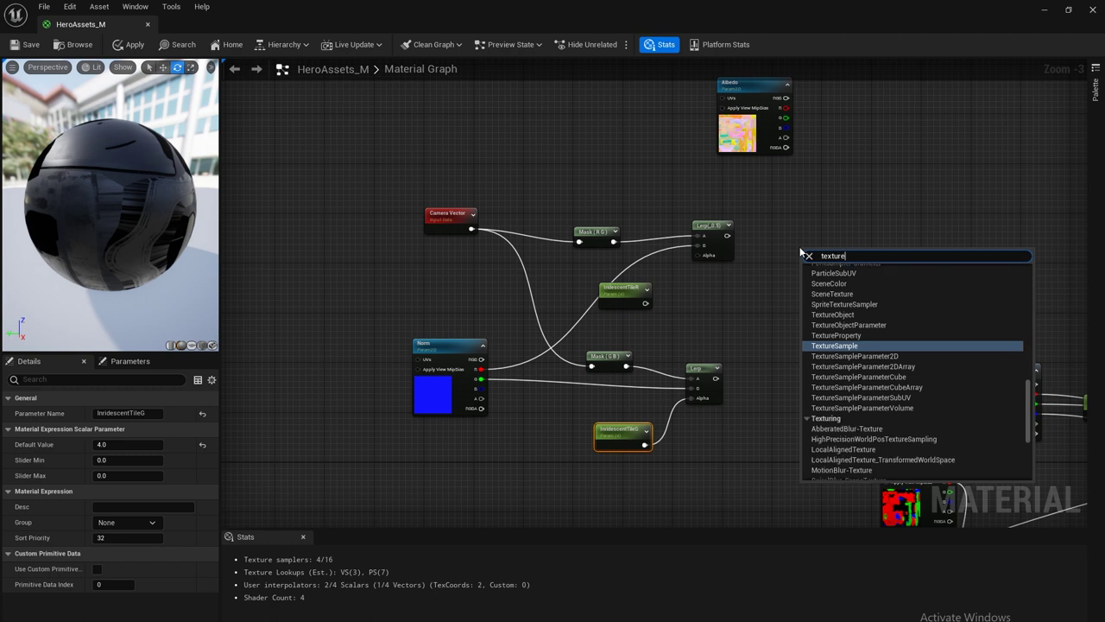
{"action": "key", "text": "Return"}
{"action": "left_click_drag", "start_coordinate": [825, 252], "coordinate": [818, 220]}
{"action": "left_click", "coordinate": [825, 355]}
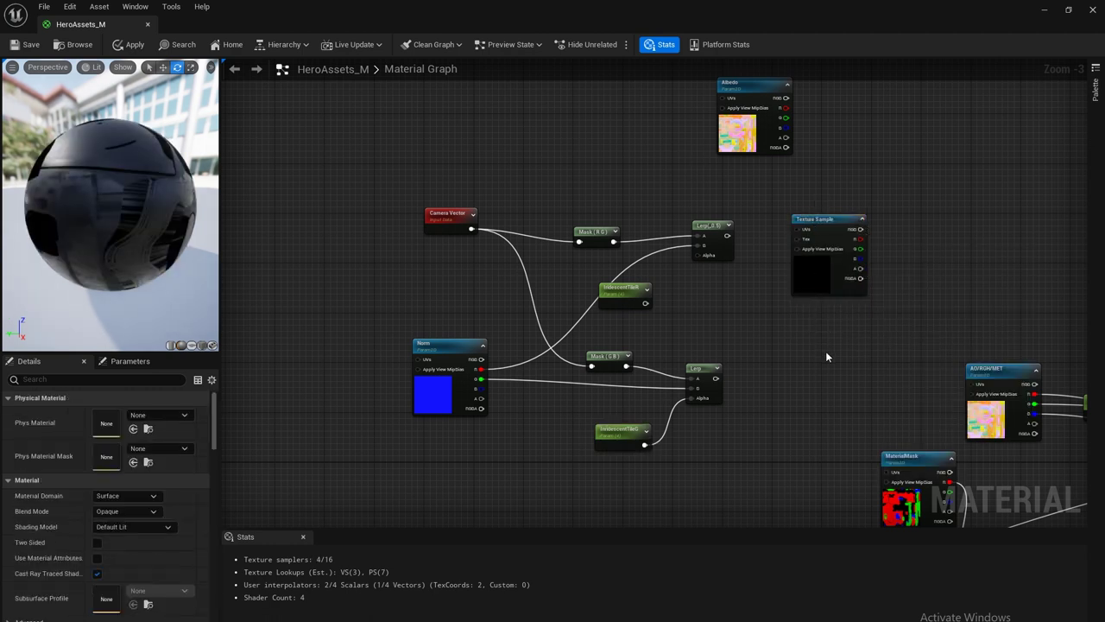
{"action": "left_click", "coordinate": [825, 350]}
{"action": "left_click_drag", "start_coordinate": [866, 361], "coordinate": [825, 351]}
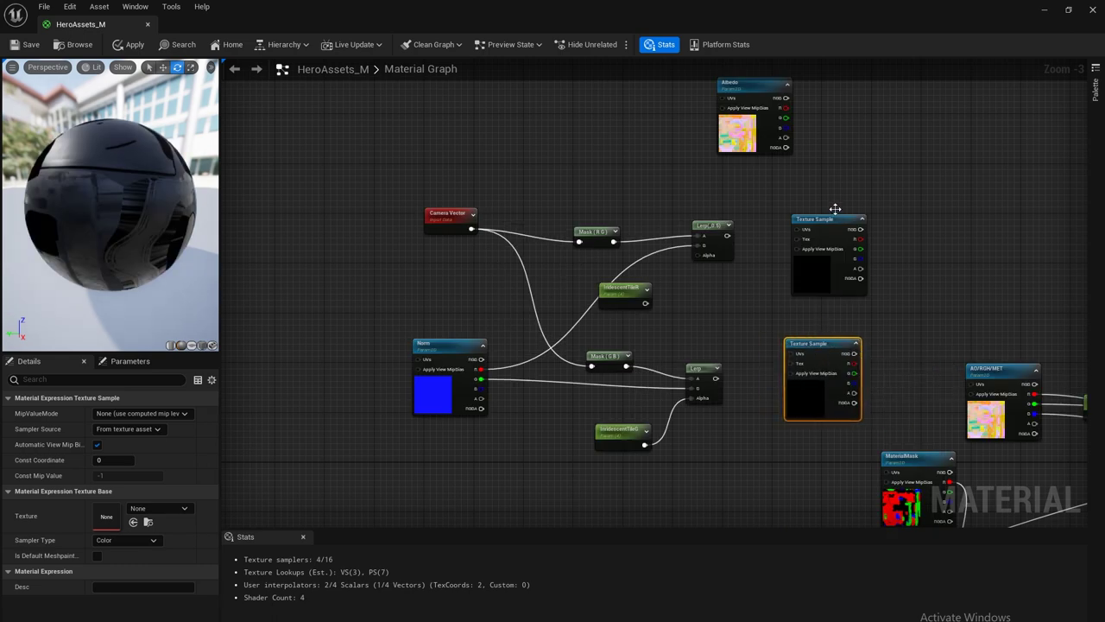
{"action": "mouse_move", "coordinate": [830, 220]}
{"action": "left_mouse_down"}
{"action": "mouse_move", "coordinate": [790, 218]}
{"action": "mouse_move", "coordinate": [810, 214]}
{"action": "left_mouse_up"}
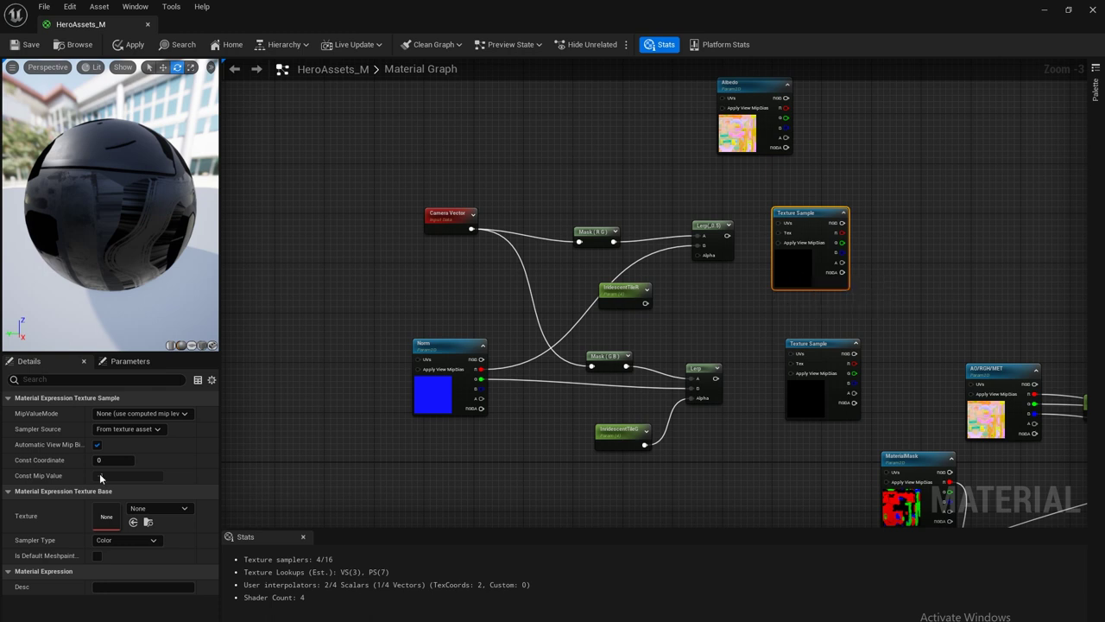
Assign the SpectrumSide texture to the upper Texture Sample.
{"action": "left_click", "coordinate": [162, 511]}
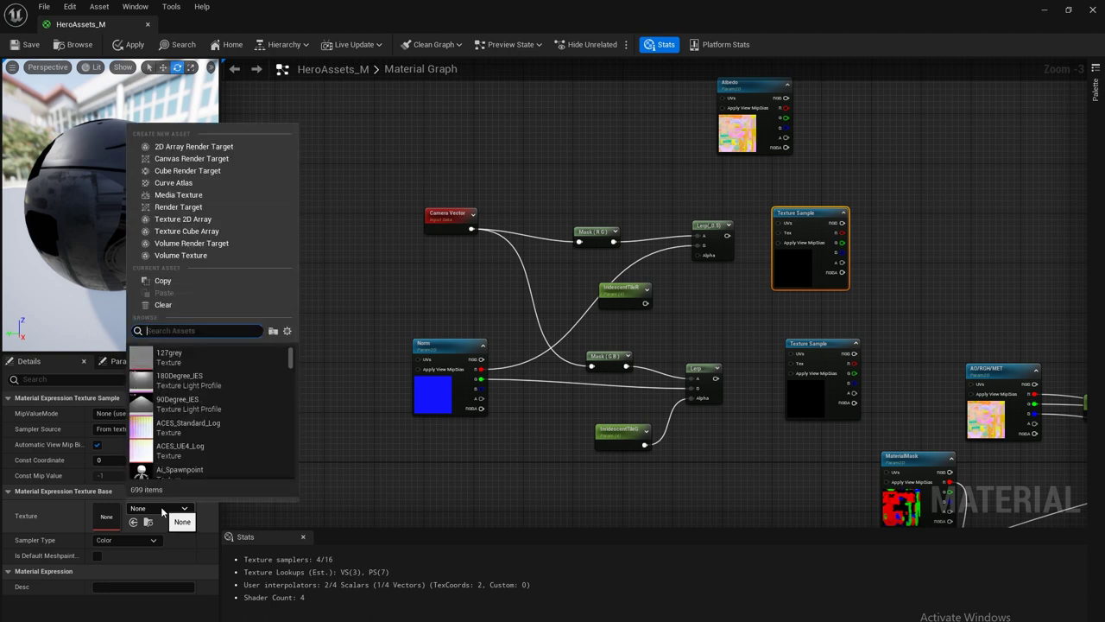
{"action": "type", "text": "spectr"}
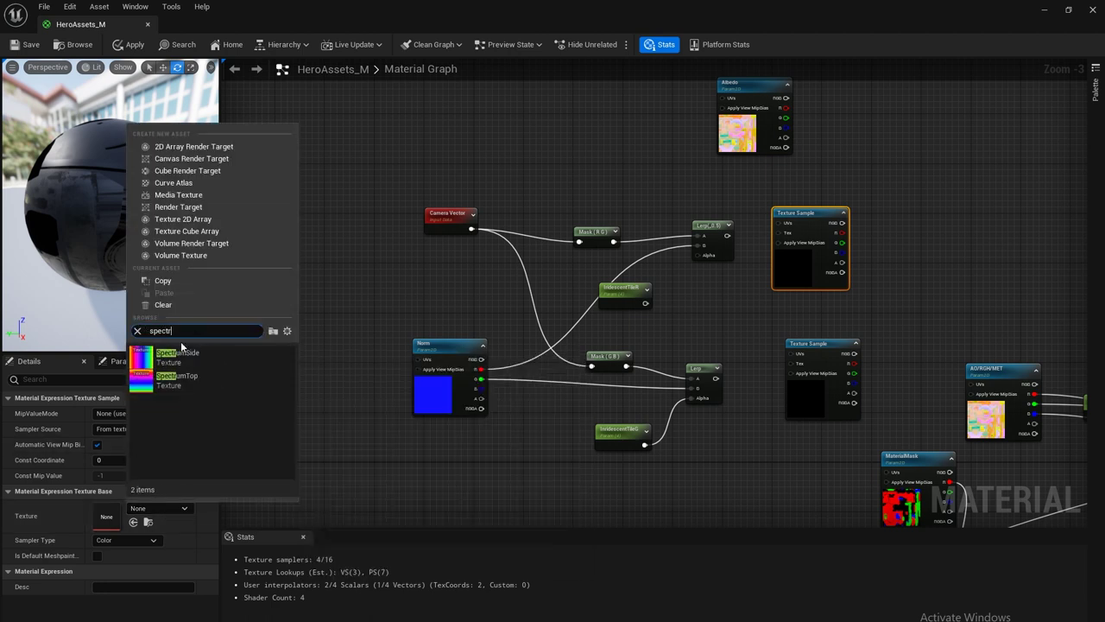
{"action": "left_click", "coordinate": [198, 382]}
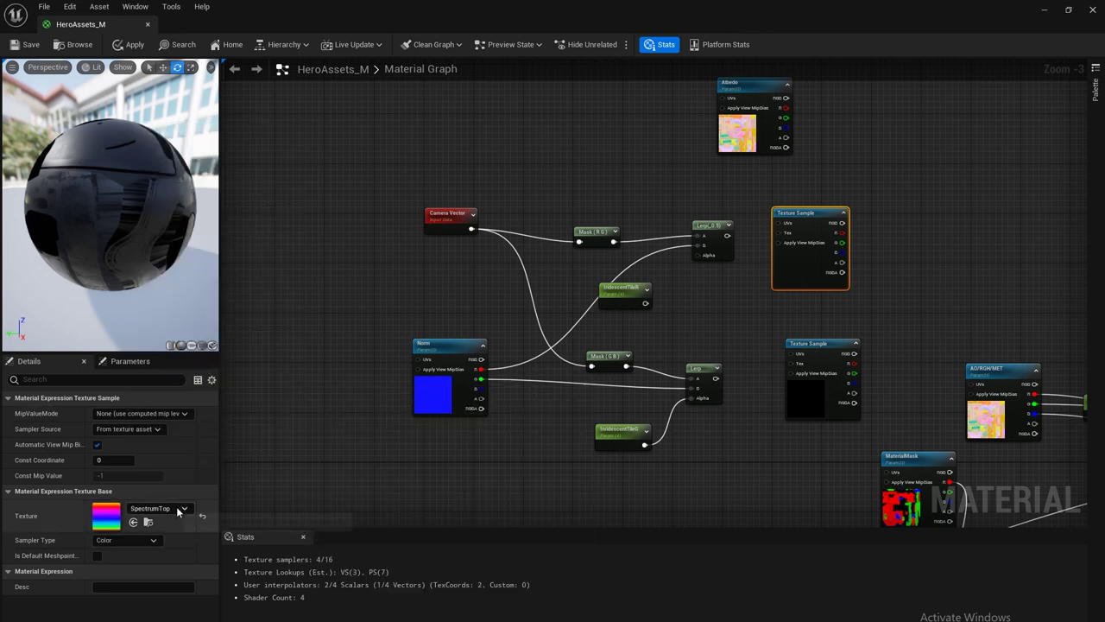
{"action": "left_click", "coordinate": [160, 507]}
{"action": "left_click", "coordinate": [189, 402]}
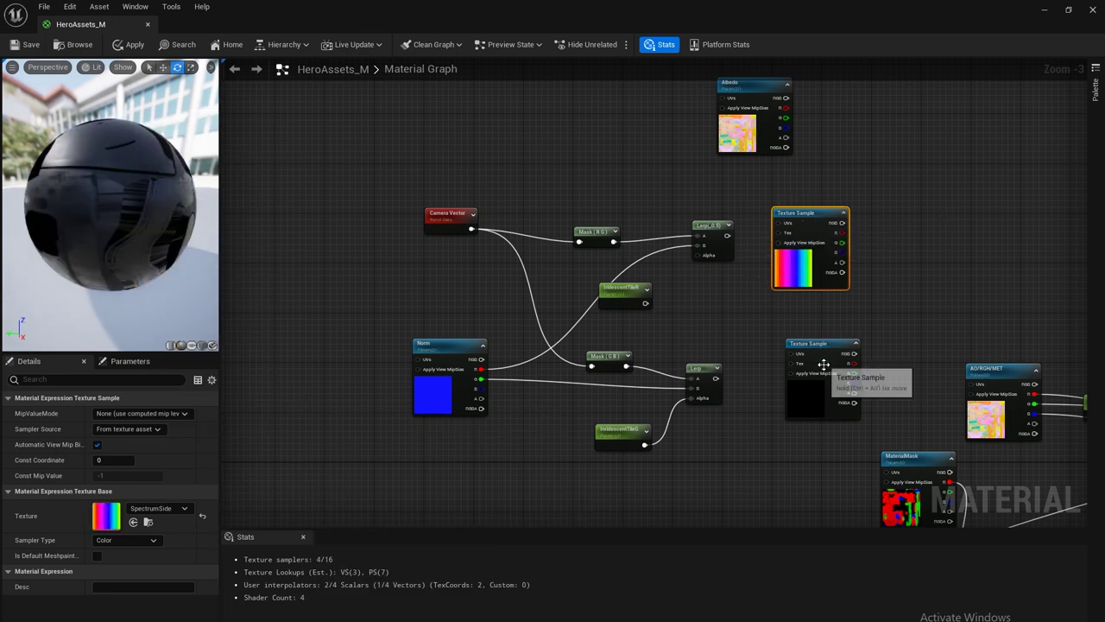
Assign the SpectrumTop texture to the lower Texture Sample.
{"action": "left_click", "coordinate": [809, 393]}
{"action": "left_click", "coordinate": [169, 507]}
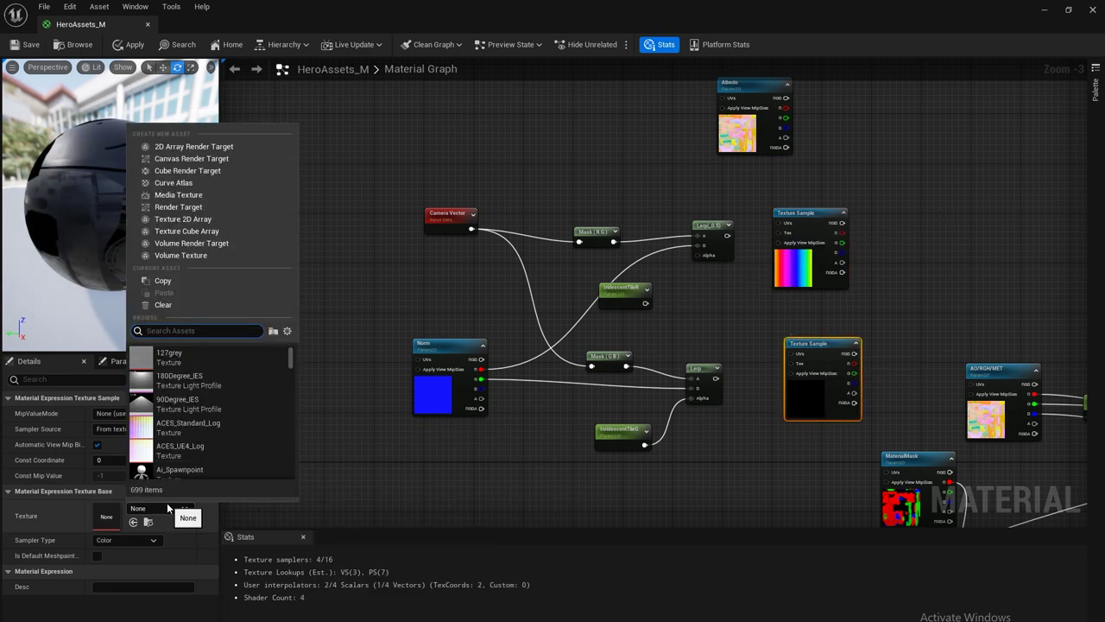
{"action": "type", "text": "spectur"}
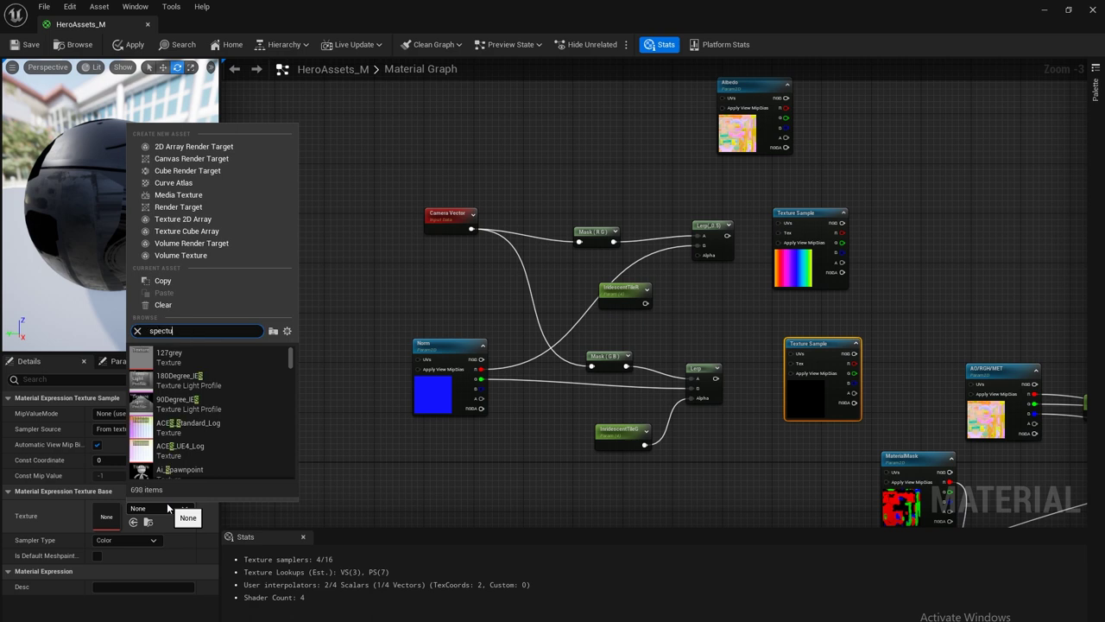
{"action": "key", "text": "BackSpace"}
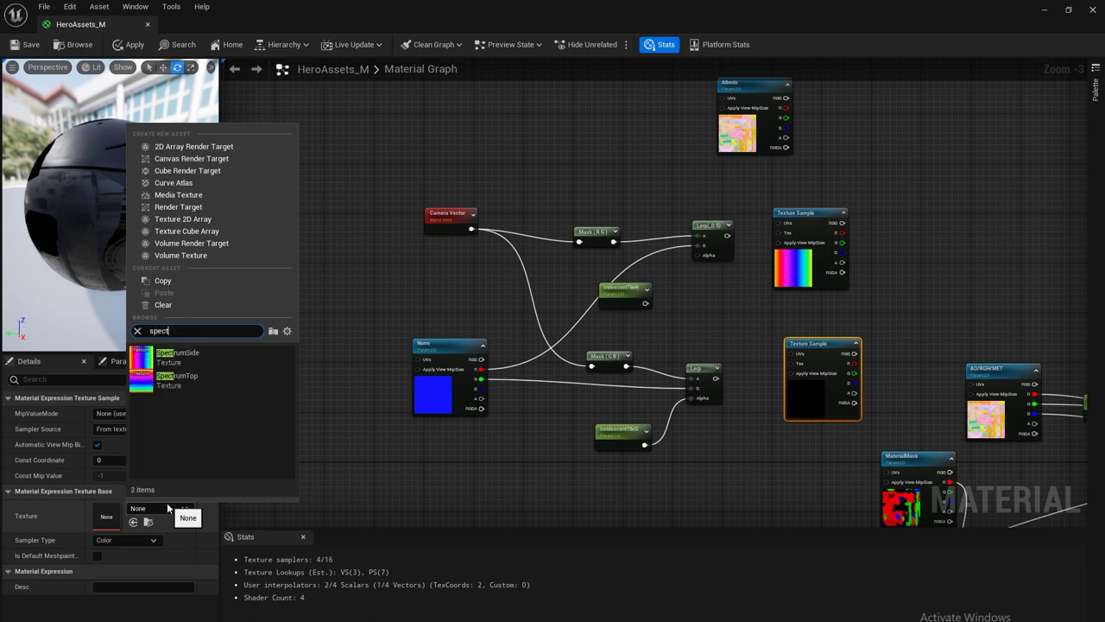
{"action": "left_click", "coordinate": [194, 380]}
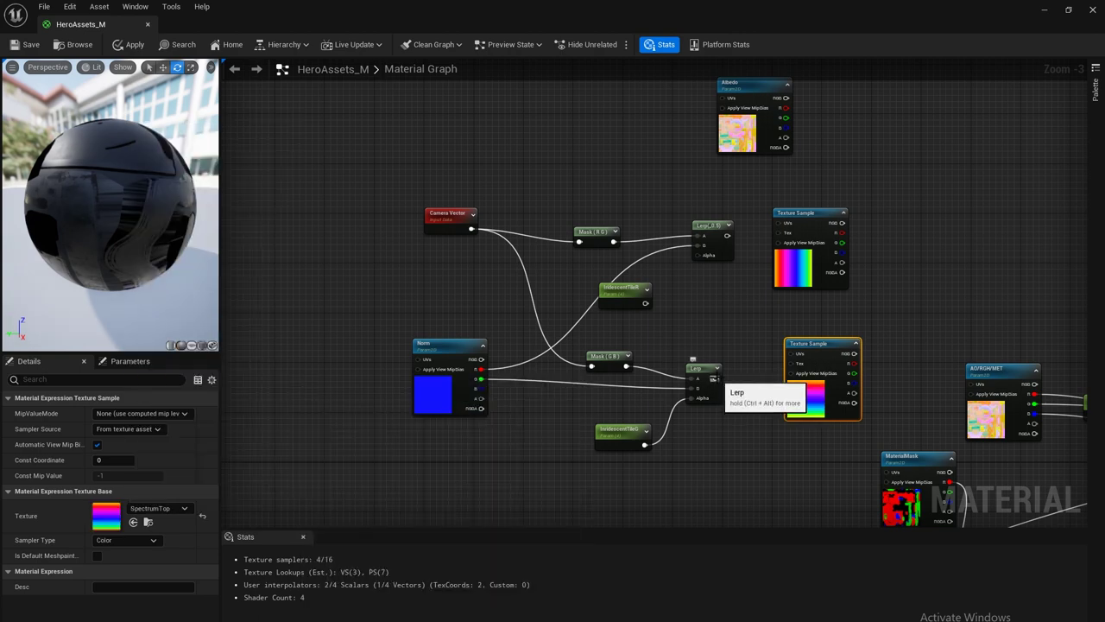
Feed each Lerp's output into the UVs of its Texture Sample.
{"action": "left_click_drag", "start_coordinate": [715, 378], "coordinate": [787, 354]}
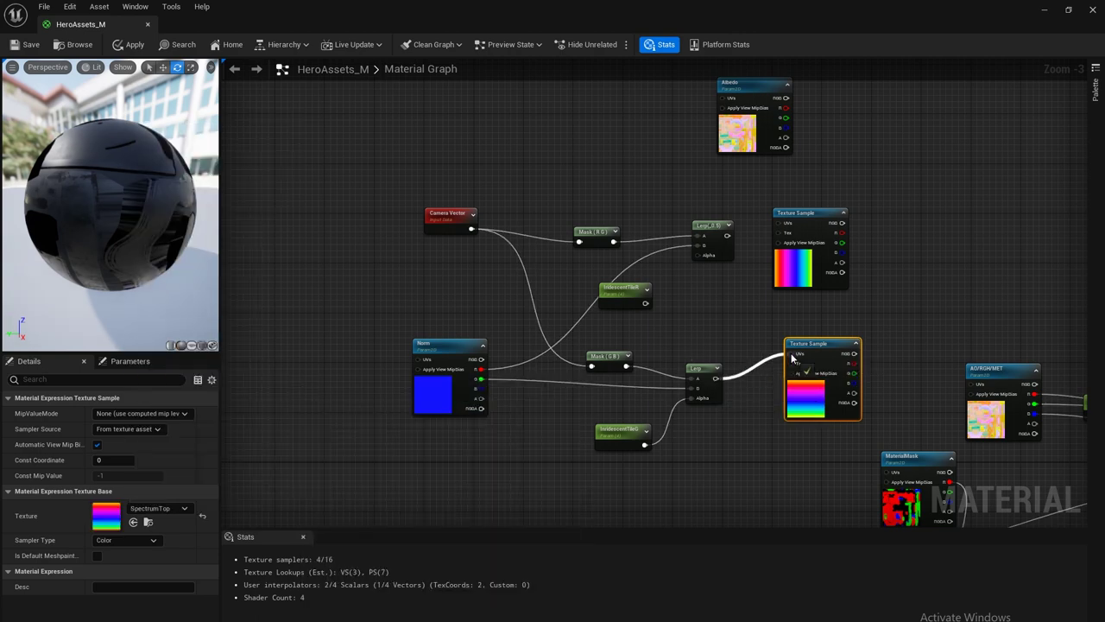
{"action": "left_click_drag", "start_coordinate": [726, 236], "coordinate": [779, 223]}
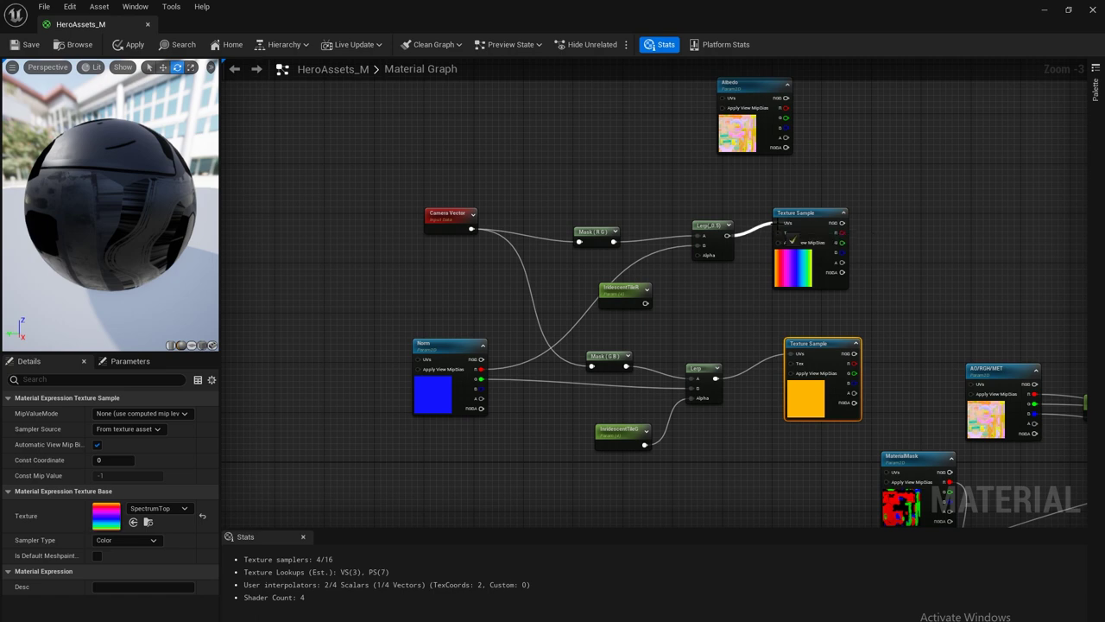
{"action": "left_click_drag", "start_coordinate": [753, 91], "coordinate": [705, 79]}
{"action": "right_click_drag", "start_coordinate": [518, 277], "coordinate": [412, 233]}
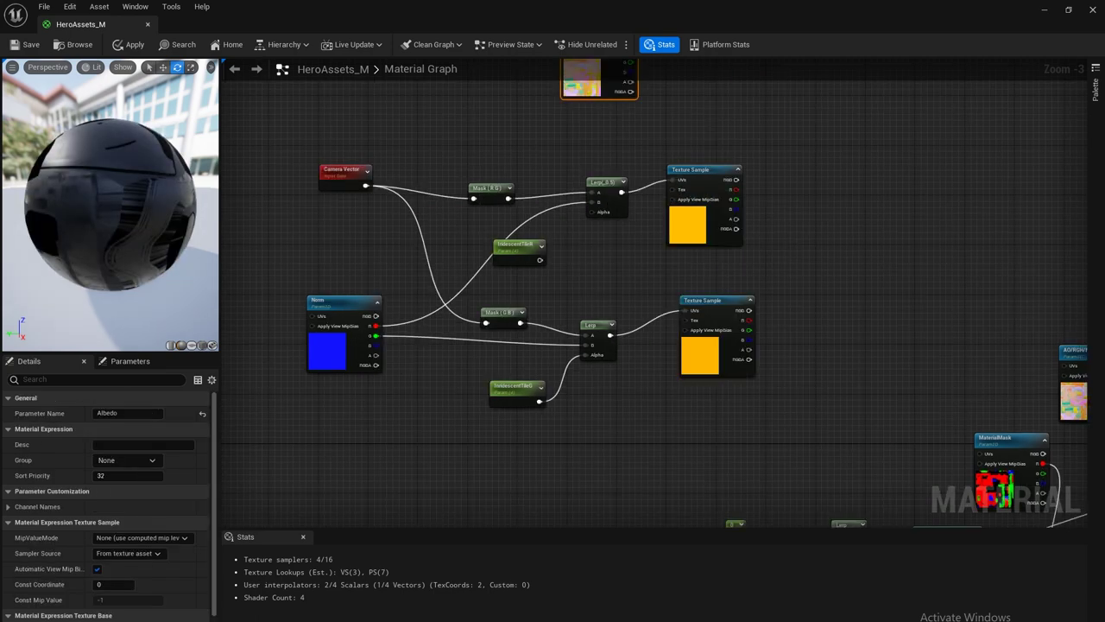
Add a Lerp blending the top sample's color (A) with the lower sample's color (B).
{"action": "right_click", "coordinate": [832, 219]}
{"action": "type", "text": "lin"}
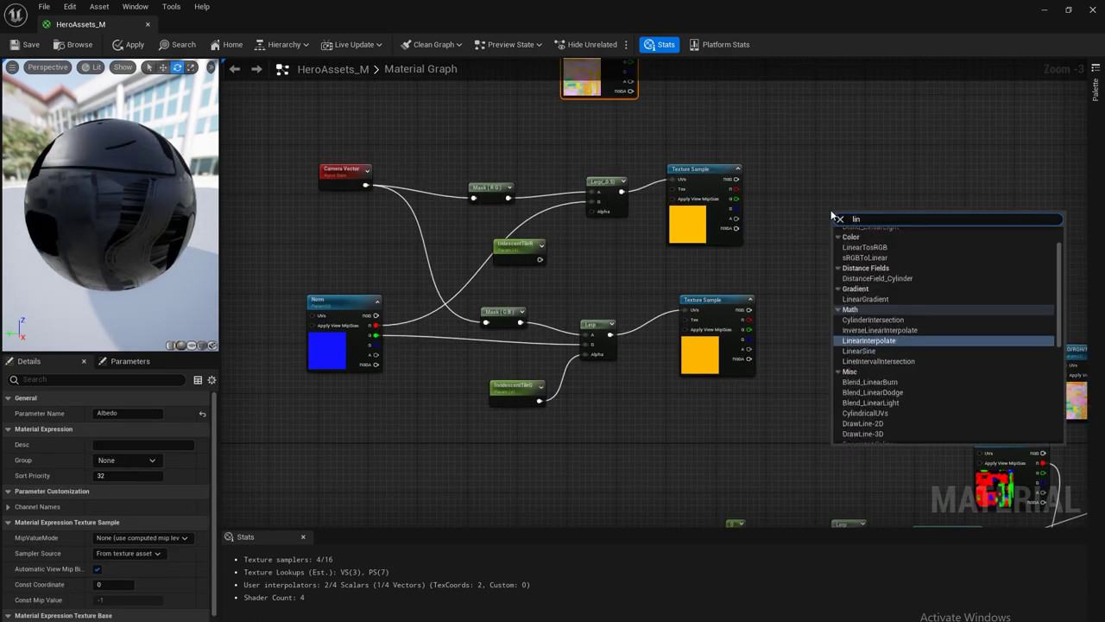
{"action": "key", "text": "Return"}
{"action": "left_click_drag", "start_coordinate": [736, 179], "coordinate": [836, 226]}
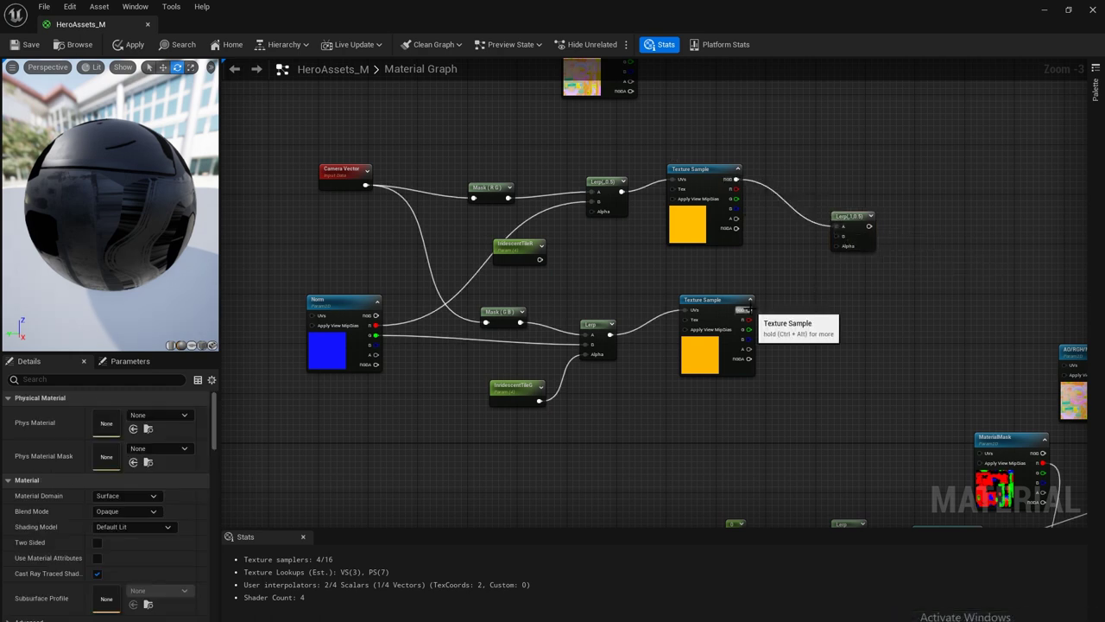
{"action": "left_click_drag", "start_coordinate": [749, 309], "coordinate": [836, 239]}
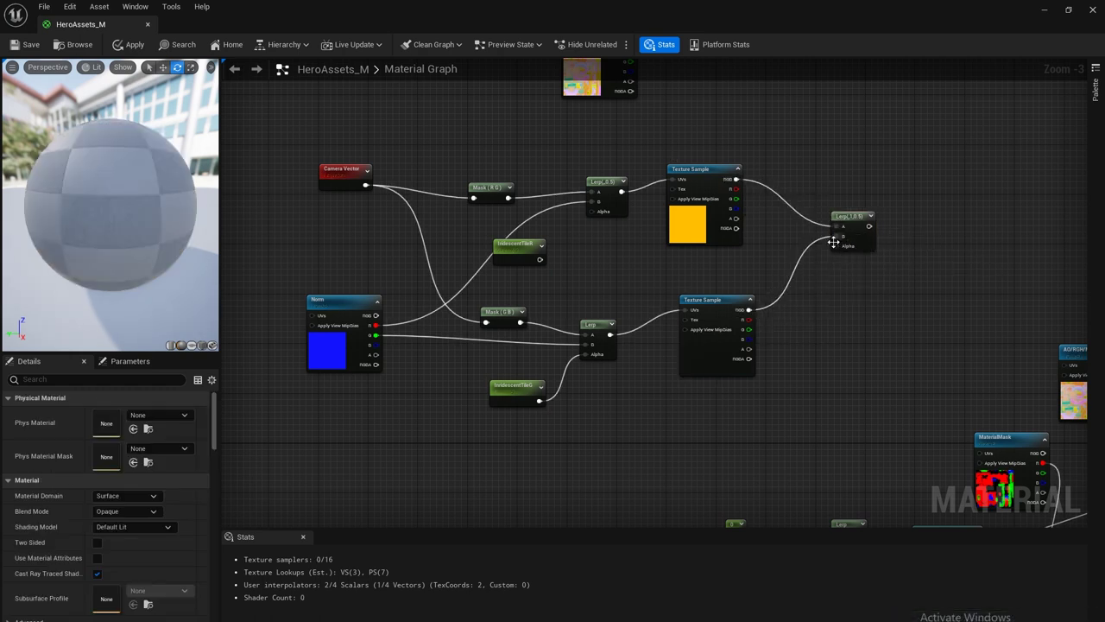
Place another empty Lerp node to the right of the blending Lerp.
{"action": "right_click_drag", "start_coordinate": [815, 195], "coordinate": [760, 287]}
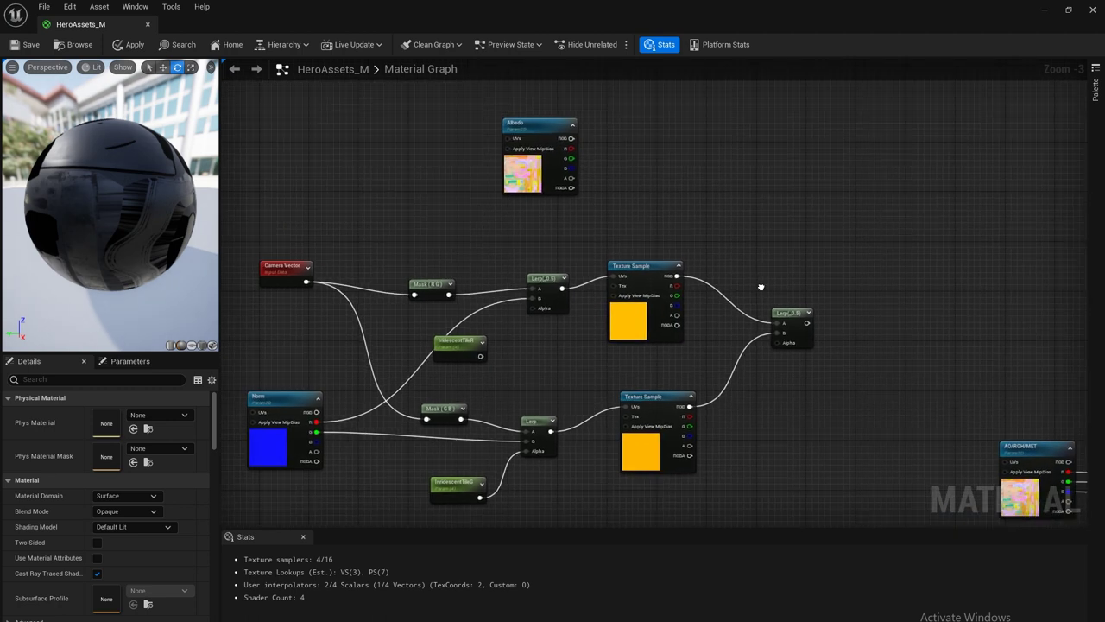
{"action": "left_click", "coordinate": [796, 316]}
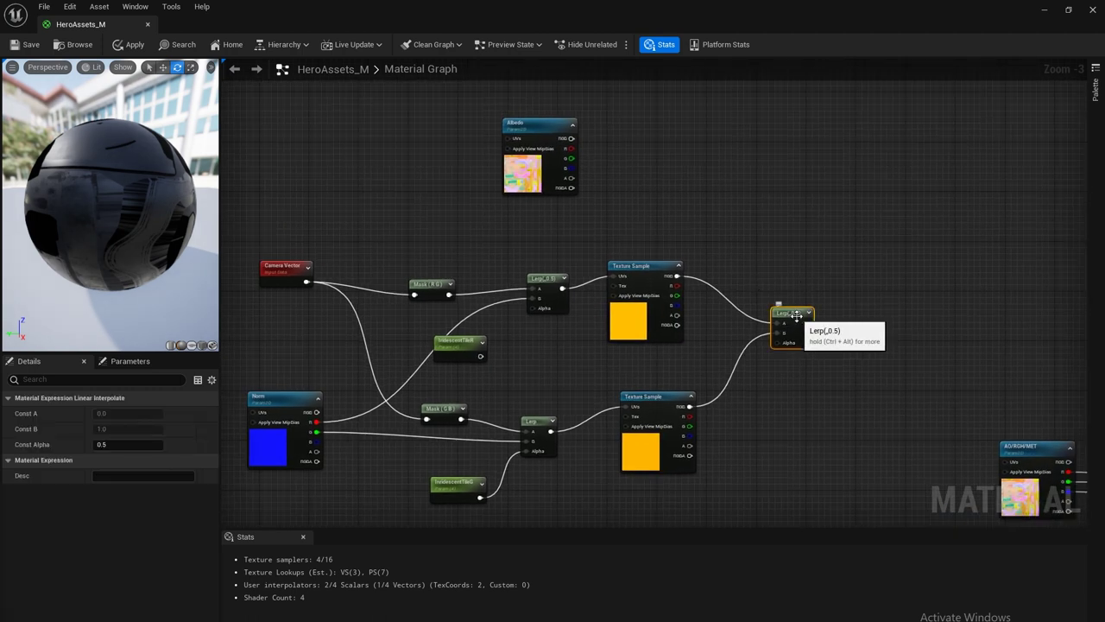
{"action": "left_click", "coordinate": [864, 310]}
{"action": "left_click", "coordinate": [864, 311]}
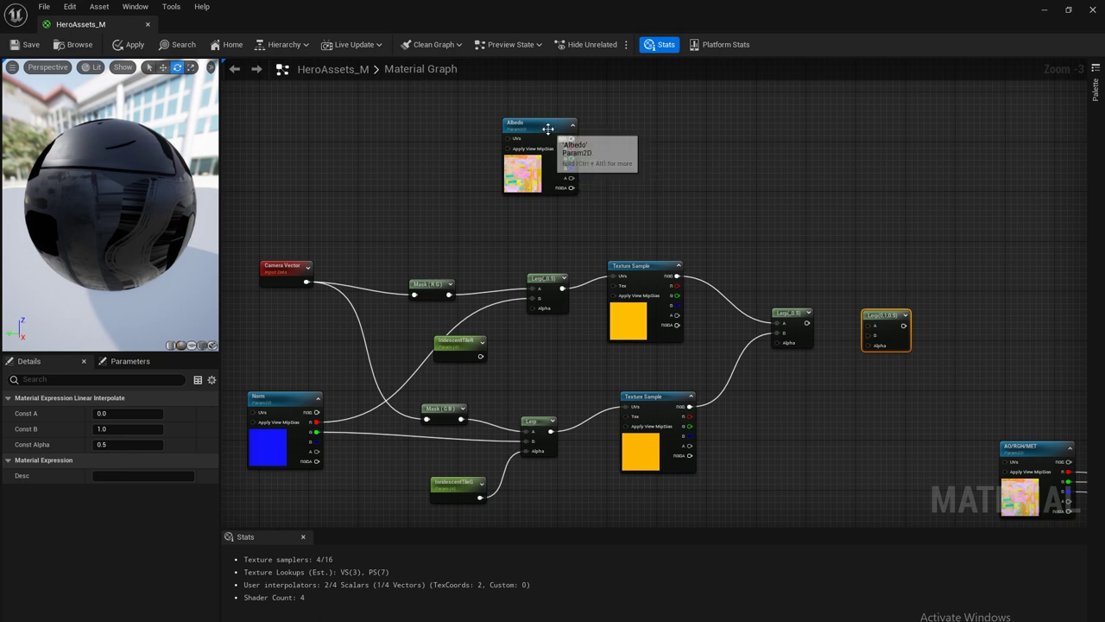
Set the Albedo parameter's texture to FaceBaseColor and wire its color into the newest Lerp's A.
{"action": "left_click", "coordinate": [516, 175]}
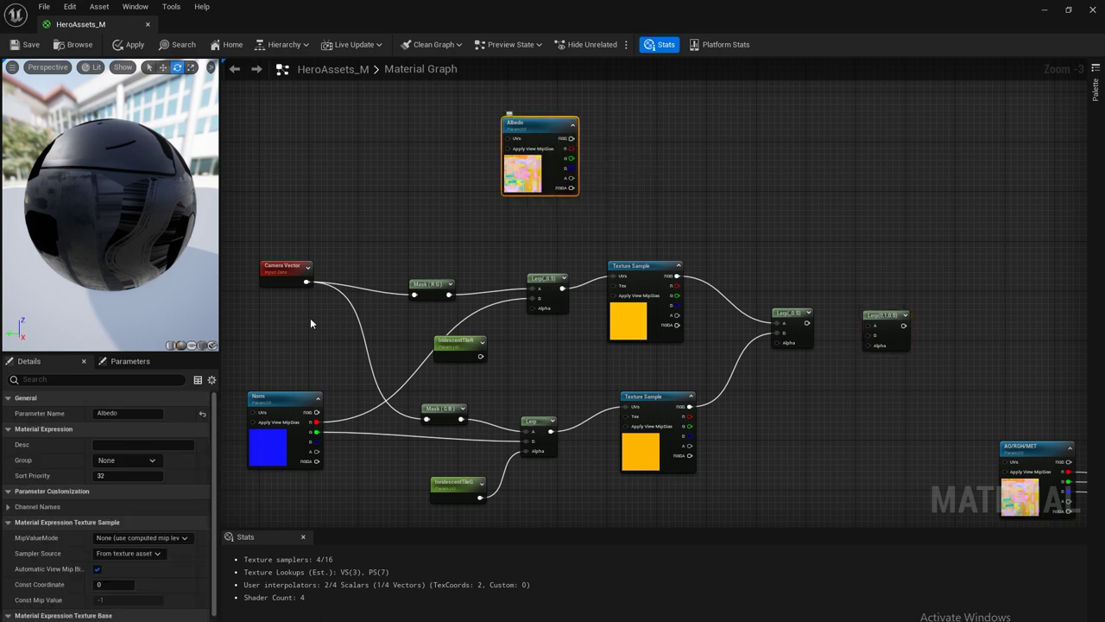
{"action": "scroll", "coordinate": [162, 599], "scroll_direction": "down", "scroll_amount": 1}
{"action": "left_click", "coordinate": [159, 596]}
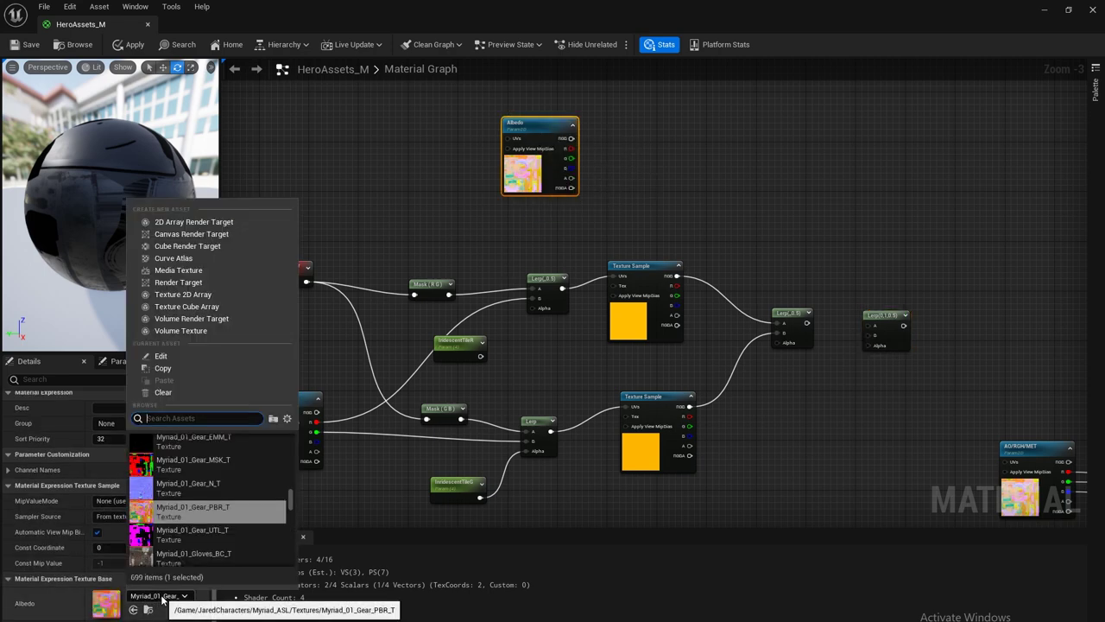
{"action": "type", "text": "albed"}
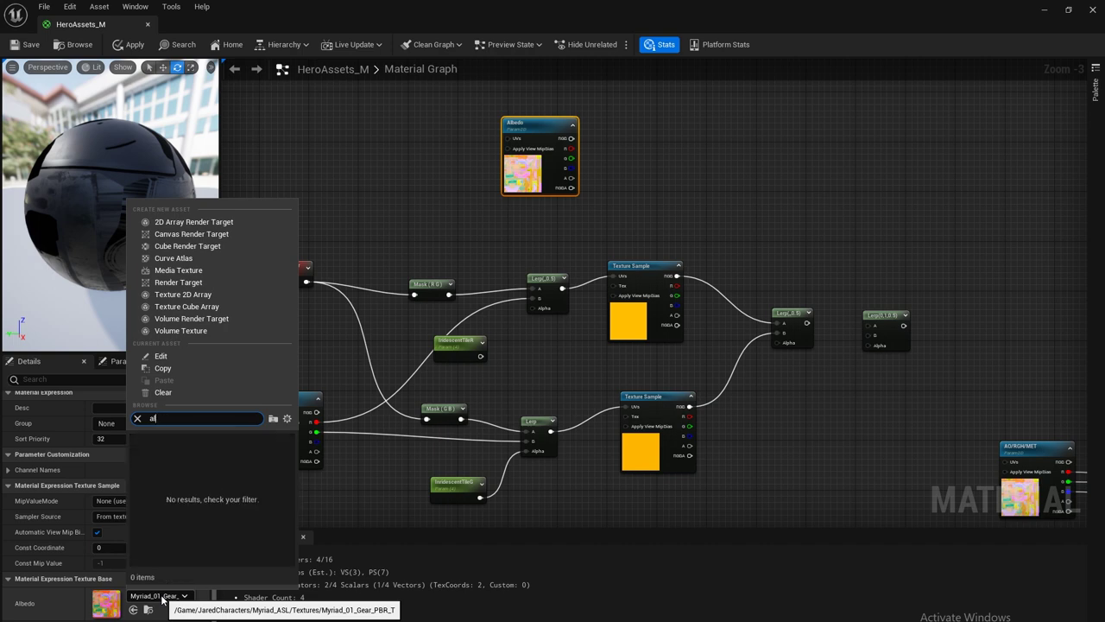
{"action": "key", "text": "BackSpace"}
{"action": "key", "text": "BackSpace"}
{"action": "type", "text": "bas"}
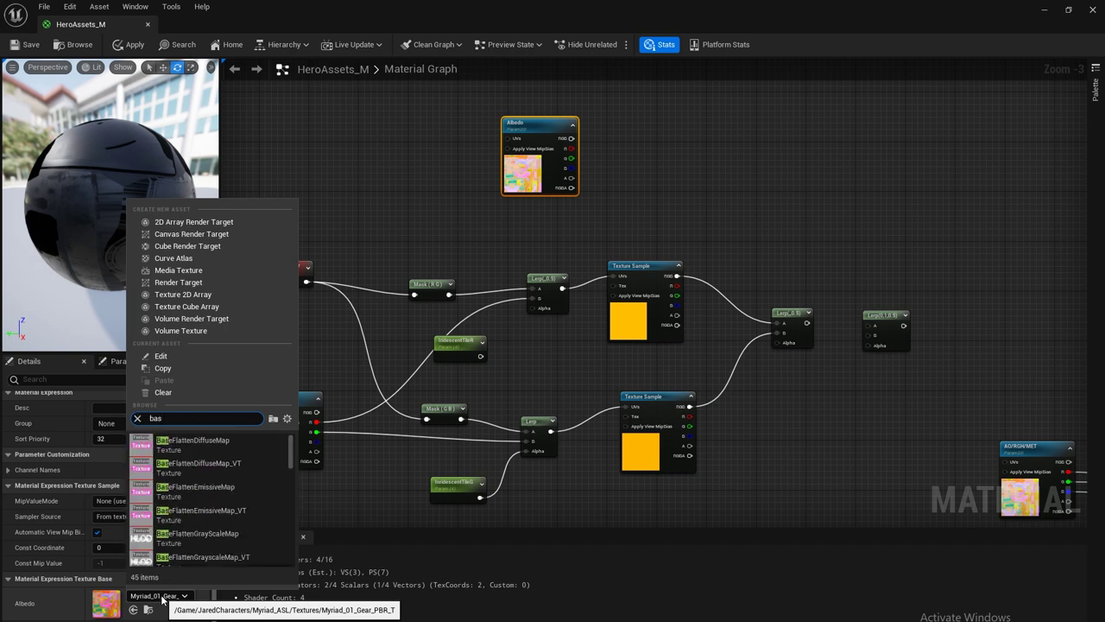
{"action": "type", "text": "ecol"}
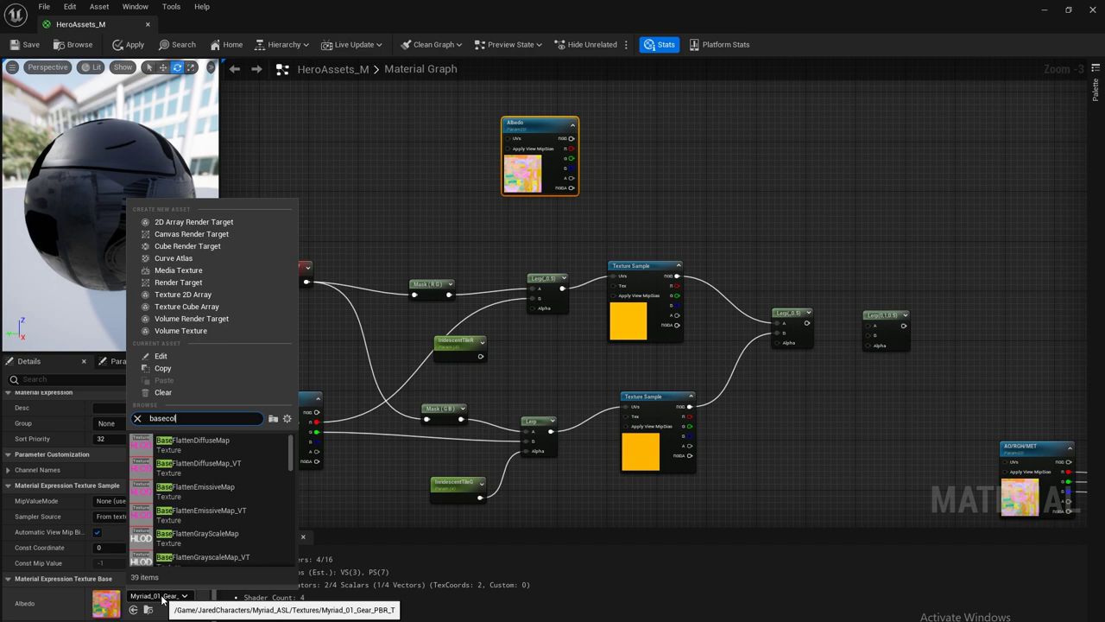
{"action": "type", "text": "or"}
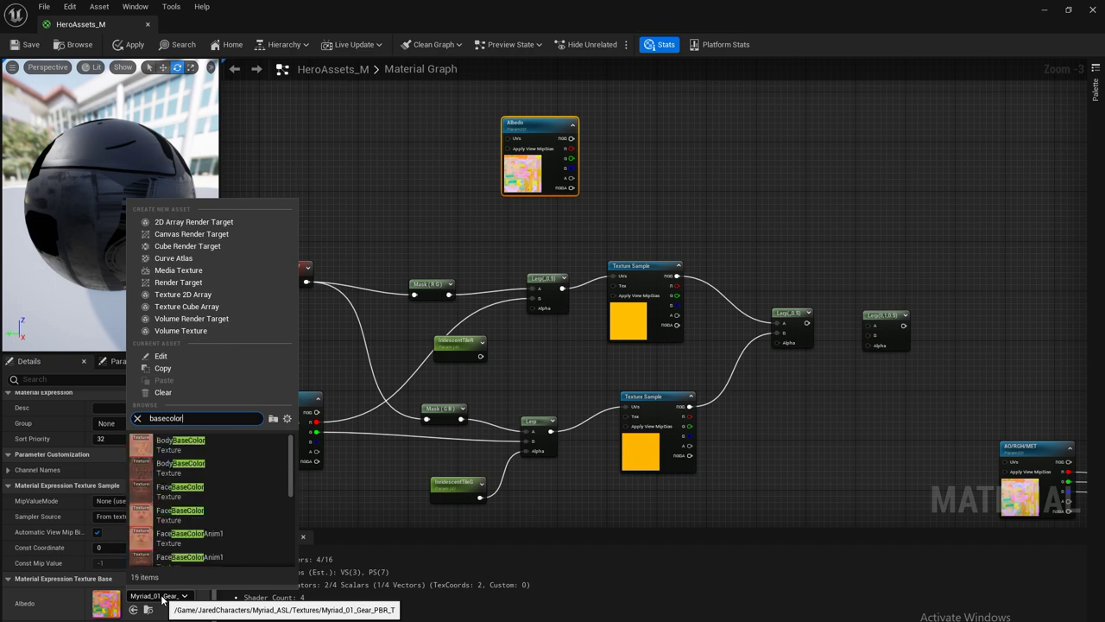
{"action": "left_click", "coordinate": [197, 514]}
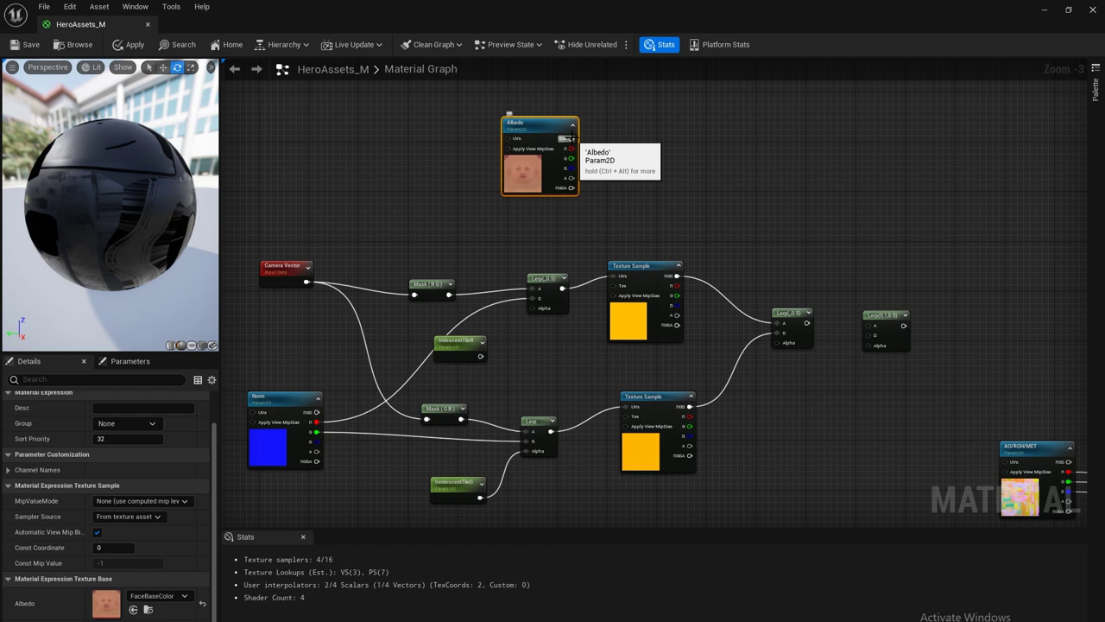
{"action": "left_click_drag", "start_coordinate": [569, 138], "coordinate": [867, 334]}
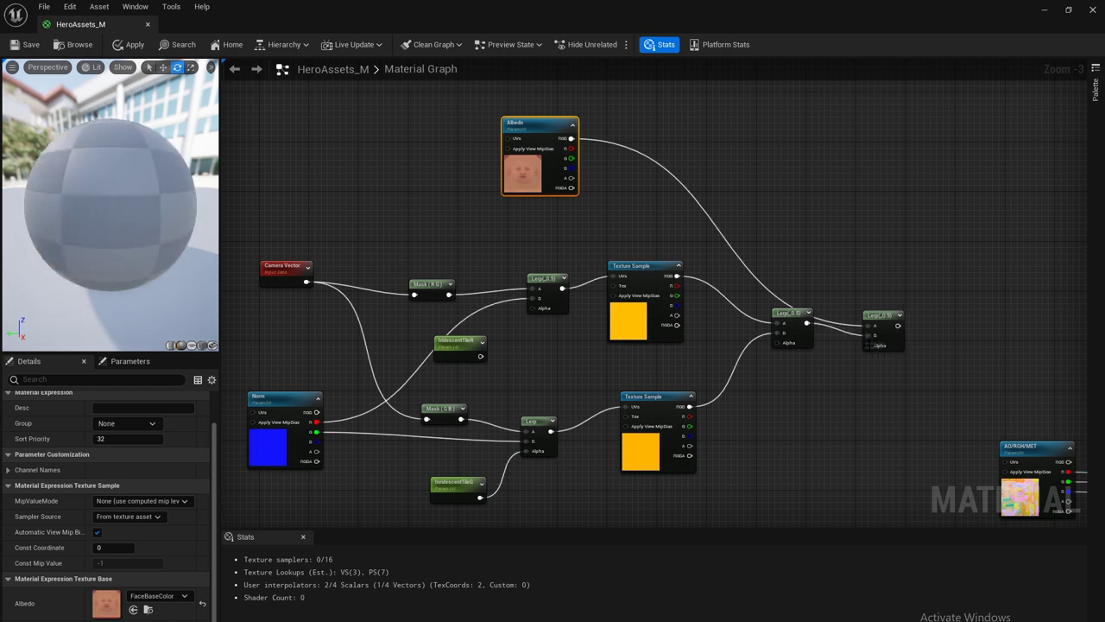
Create an IridescentIntensity scalar parameter and wire it into the final Lerp's Alpha.
{"action": "right_click", "coordinate": [824, 380]}
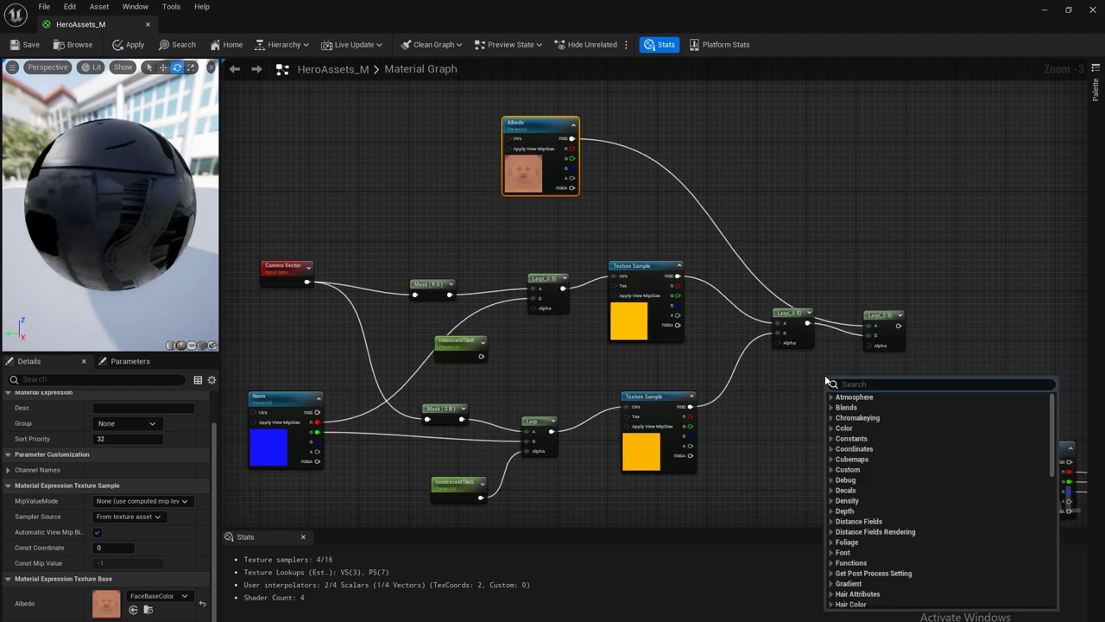
{"action": "type", "text": "const"}
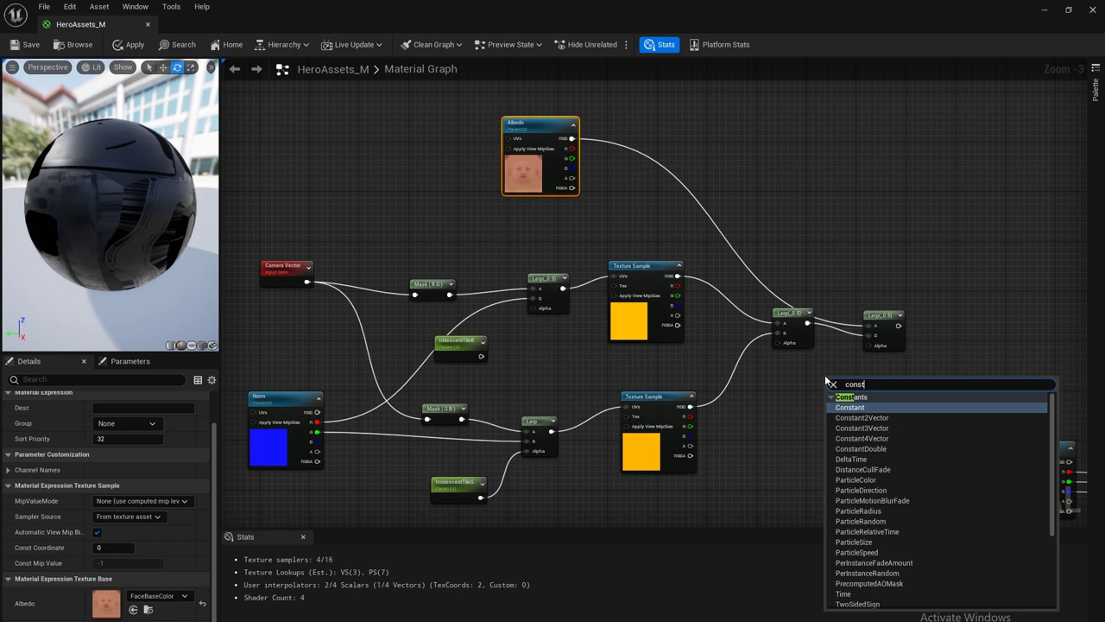
{"action": "key", "text": "Return"}
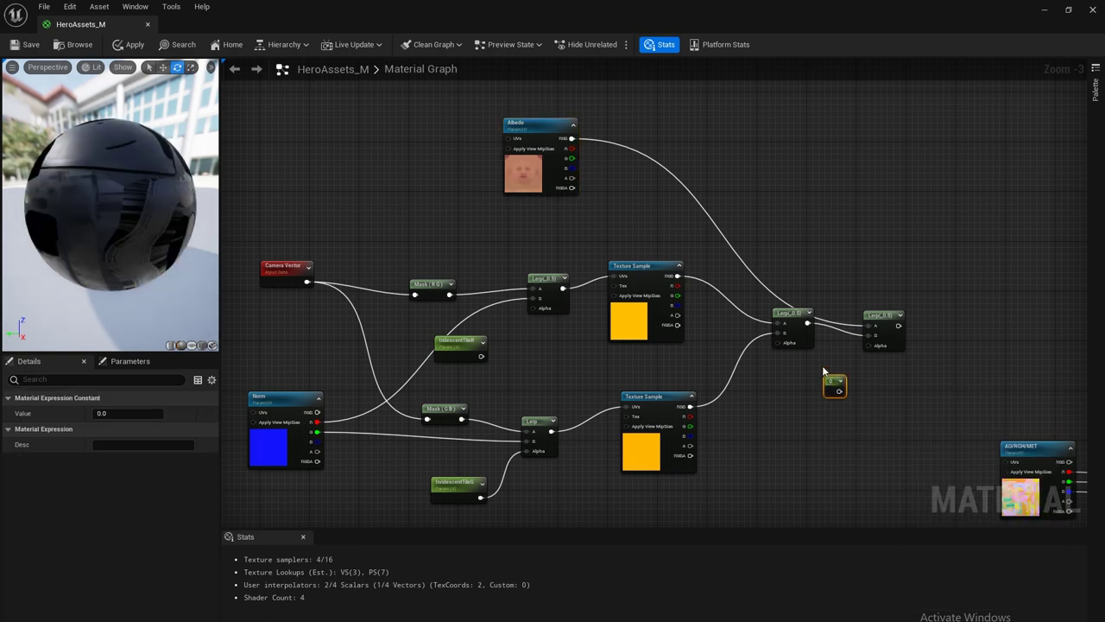
{"action": "right_click", "coordinate": [830, 385]}
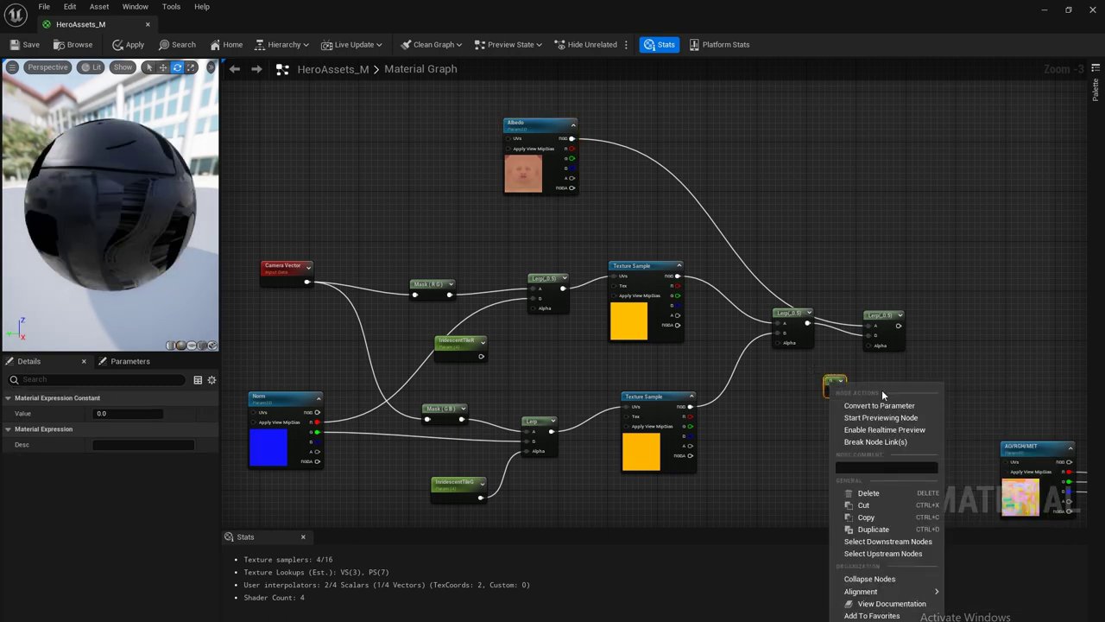
{"action": "left_click", "coordinate": [883, 402]}
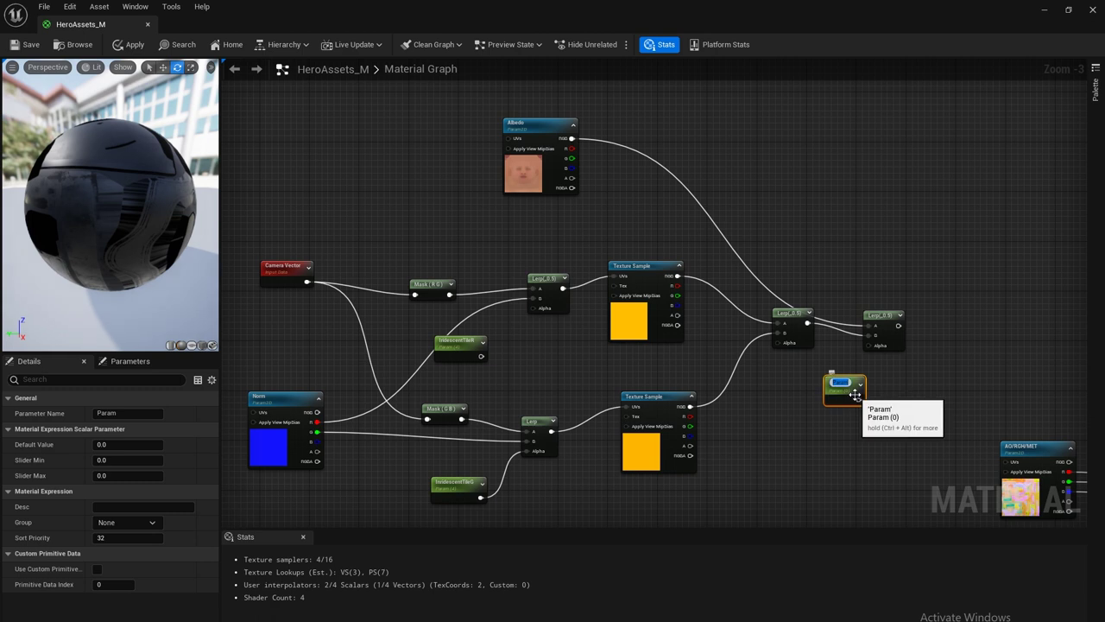
{"action": "key", "text": "BackSpace"}
{"action": "type", "text": "IridescentInten"}
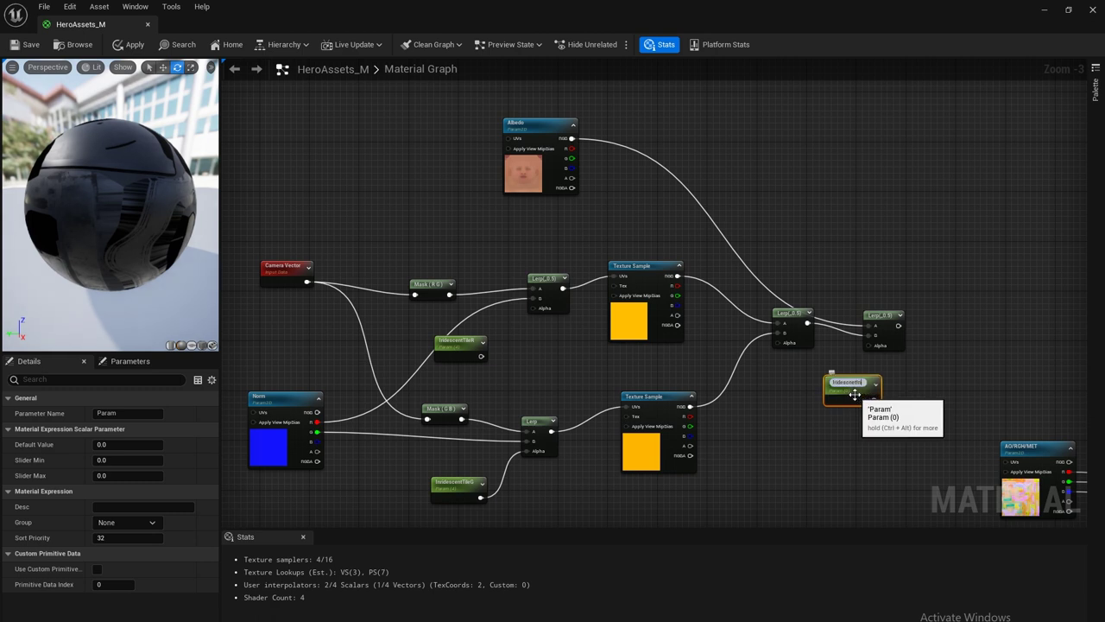
{"action": "type", "text": "sity"}
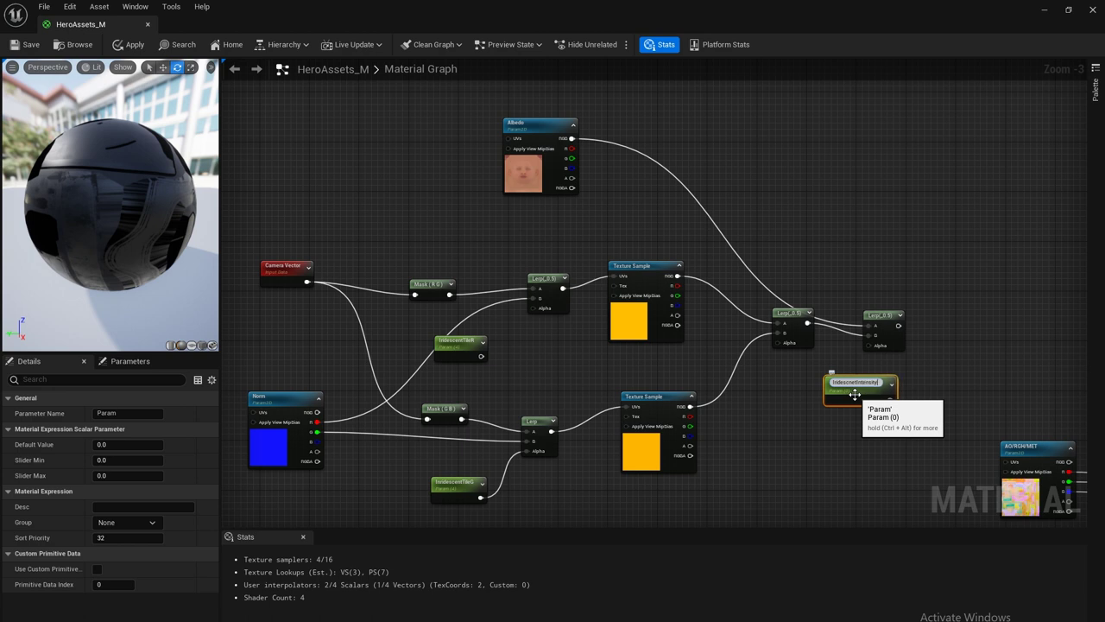
{"action": "key", "text": "Return"}
{"action": "left_click_drag", "start_coordinate": [854, 384], "coordinate": [868, 345]}
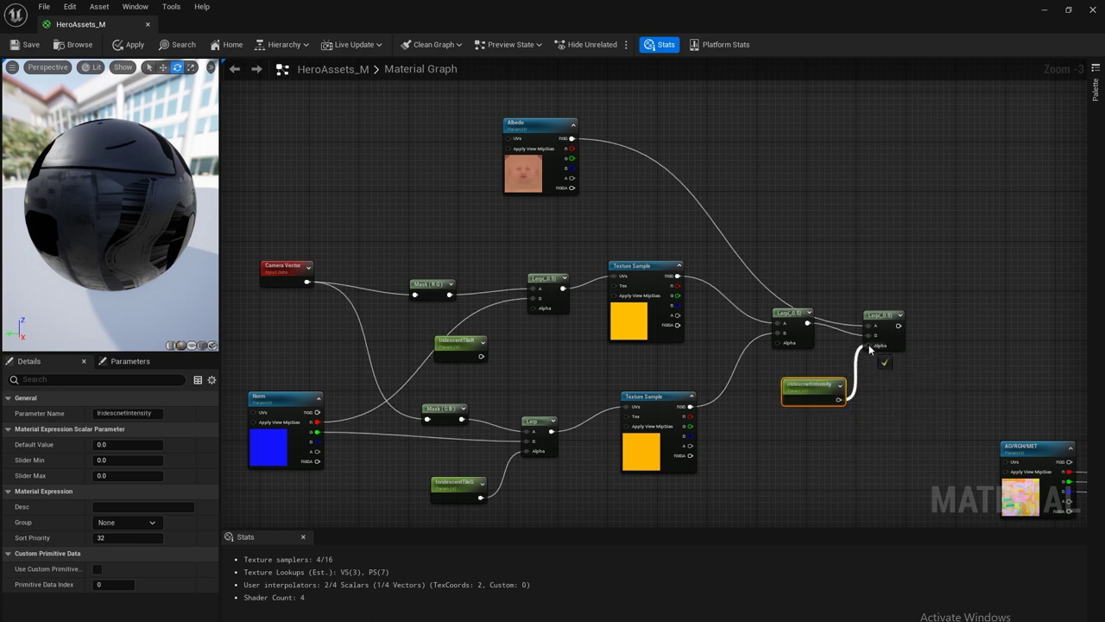
Move the Albedo node and the iridescent node group higher in the graph.
{"action": "right_click_drag", "start_coordinate": [755, 196], "coordinate": [796, 183]}
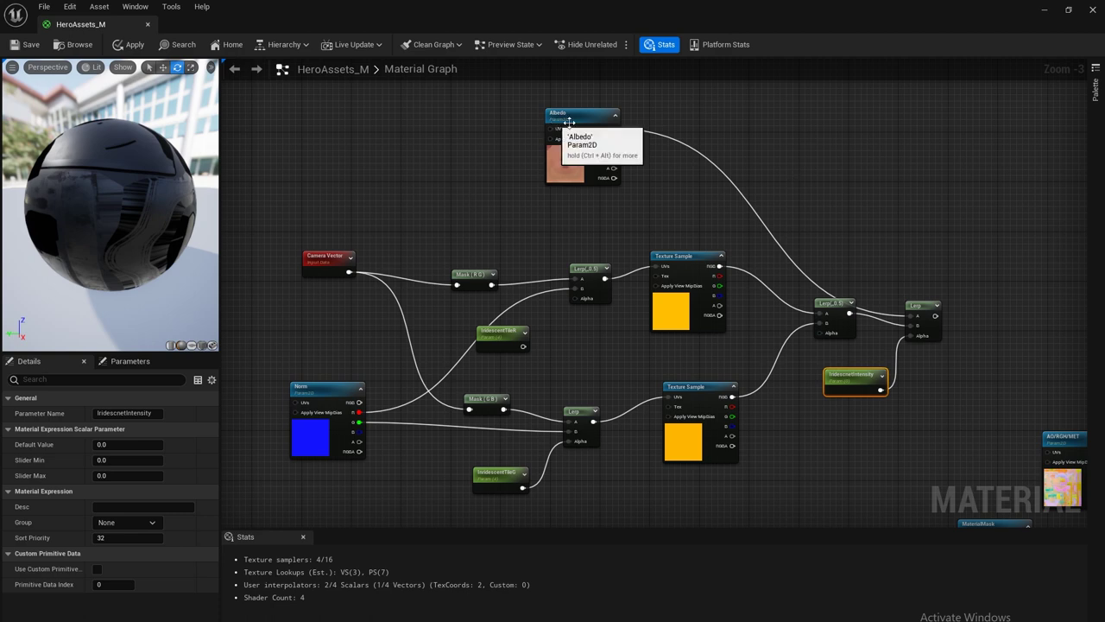
{"action": "left_click_drag", "start_coordinate": [589, 121], "coordinate": [686, 103]}
{"action": "scroll", "coordinate": [414, 166], "scroll_direction": "down", "scroll_amount": 2}
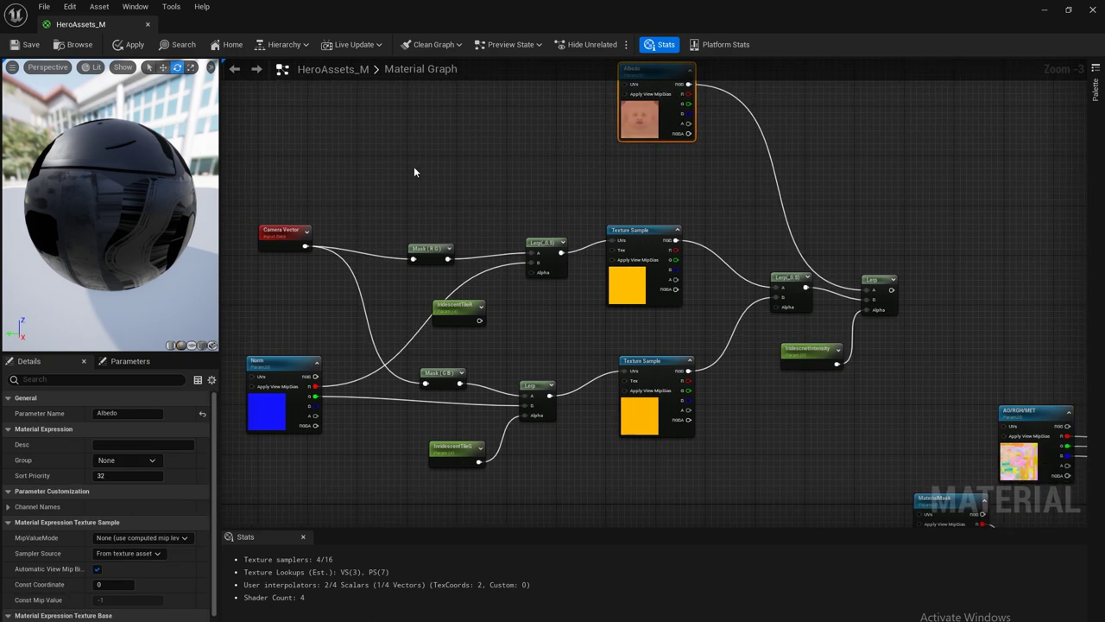
{"action": "left_click_drag", "start_coordinate": [370, 143], "coordinate": [728, 365]}
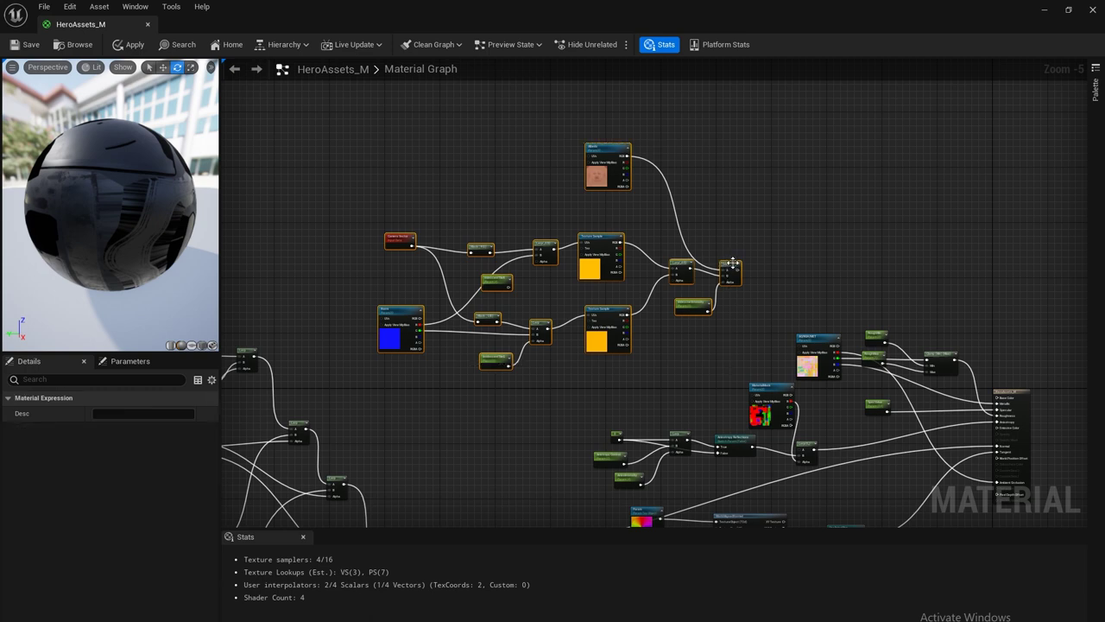
{"action": "left_click_drag", "start_coordinate": [730, 266], "coordinate": [696, 172]}
Paste a copy of the Anisotropy Reflections switch, wiring the iridescent Lerp to True and Albedo to False.
{"action": "right_click_drag", "start_coordinate": [761, 224], "coordinate": [801, 287]}
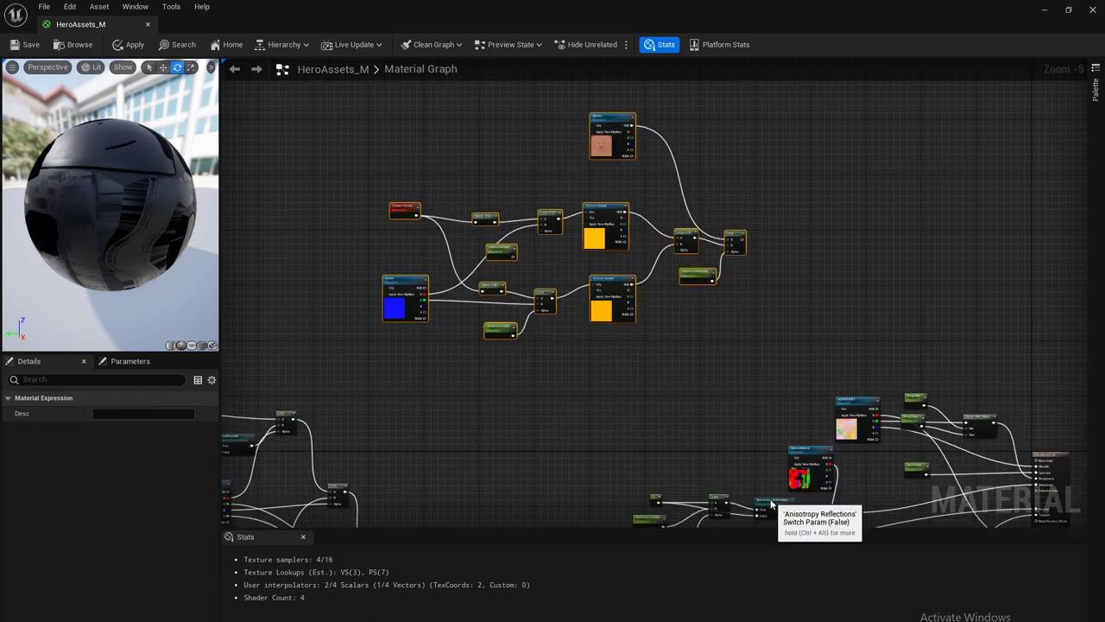
{"action": "left_click", "coordinate": [771, 508]}
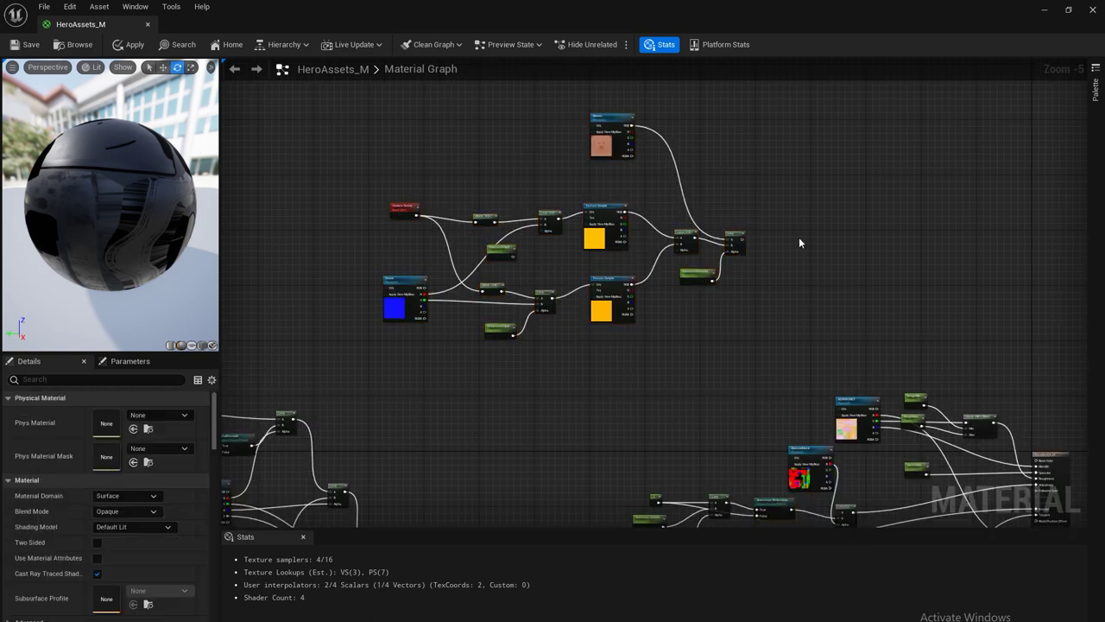
{"action": "key", "text": "ctrl+v"}
{"action": "scroll", "coordinate": [806, 286], "scroll_direction": "up", "scroll_amount": 1}
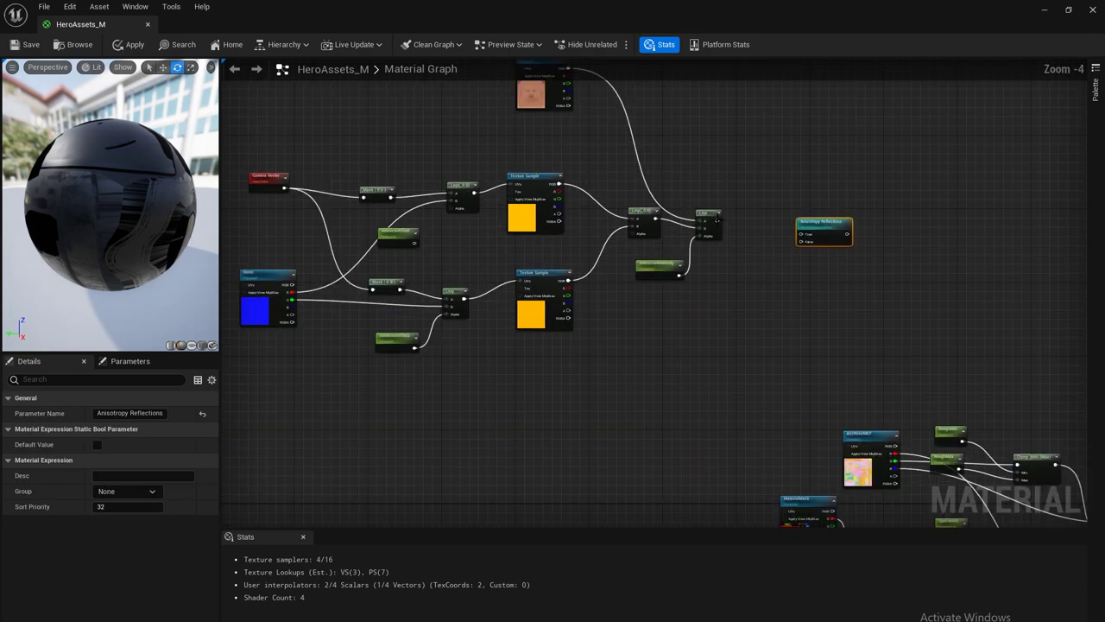
{"action": "left_click_drag", "start_coordinate": [717, 221], "coordinate": [804, 236]}
{"action": "right_click_drag", "start_coordinate": [571, 70], "coordinate": [579, 110]}
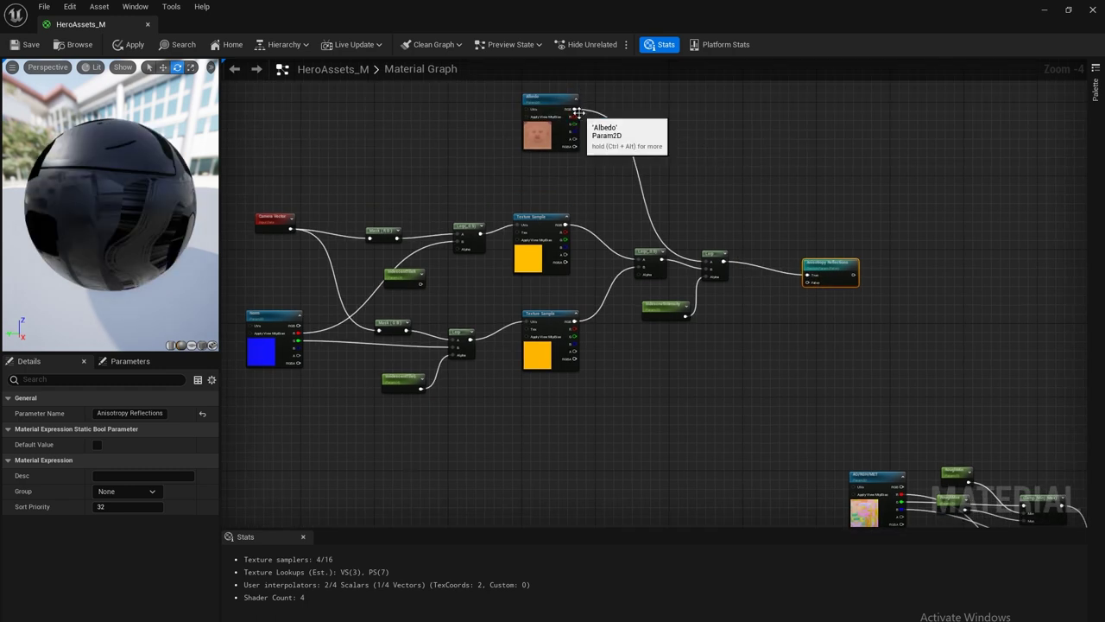
{"action": "left_click_drag", "start_coordinate": [579, 110], "coordinate": [810, 285]}
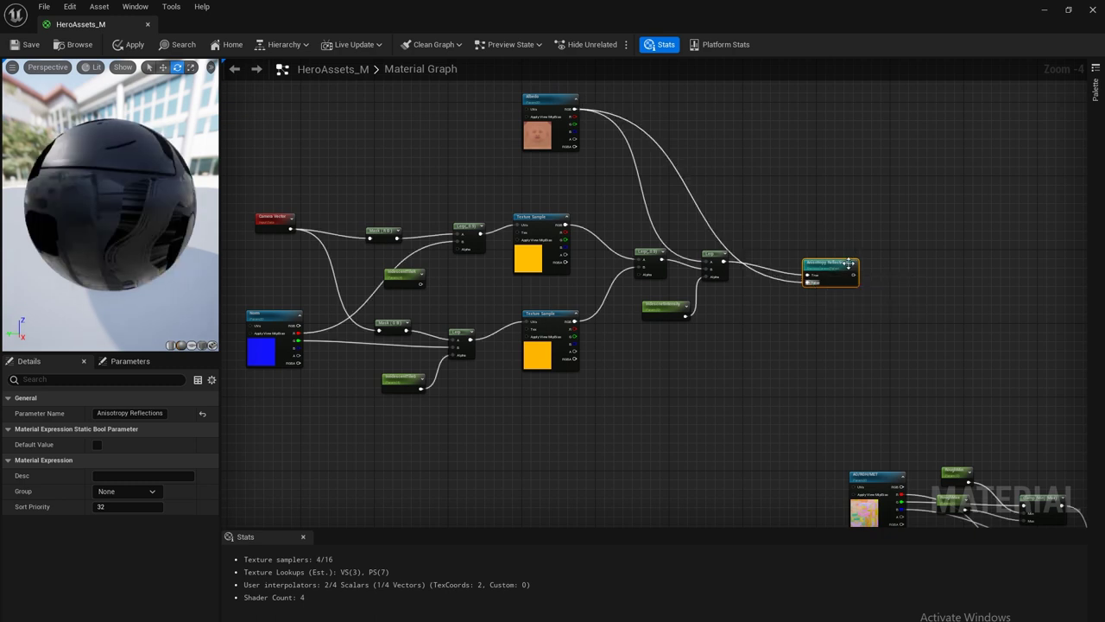
Rename the switch parameter to Iridescnets.
{"action": "double_click", "coordinate": [163, 412]}
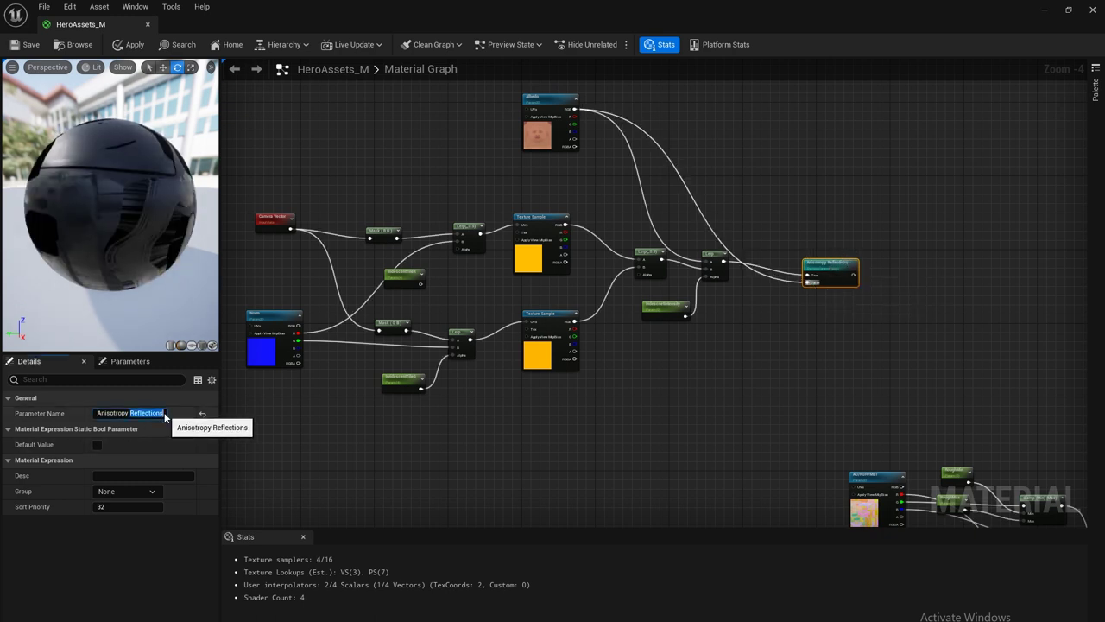
{"action": "key", "text": "ctrl+a"}
{"action": "key", "text": "BackSpace"}
{"action": "type", "text": "Iridescnets"}
{"action": "key", "text": "Return"}
Move the iridescent branch nodes together up and to the left.
{"action": "right_click_drag", "start_coordinate": [740, 341], "coordinate": [850, 346]}
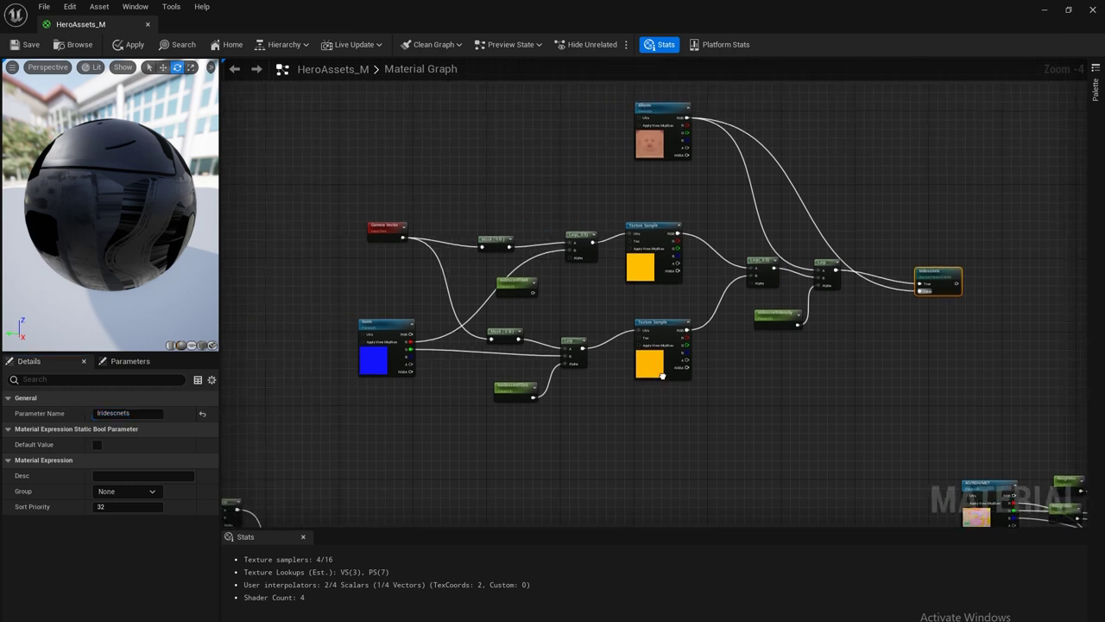
{"action": "left_click_drag", "start_coordinate": [312, 103], "coordinate": [992, 384]}
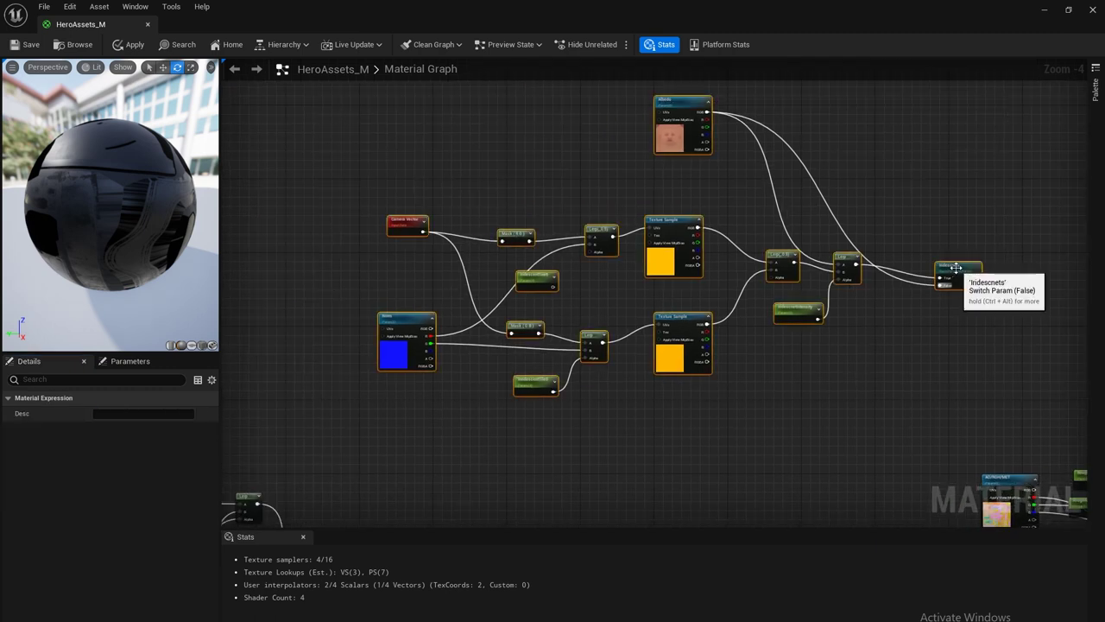
{"action": "left_click_drag", "start_coordinate": [956, 277], "coordinate": [896, 230]}
{"action": "right_click_drag", "start_coordinate": [801, 312], "coordinate": [897, 323]}
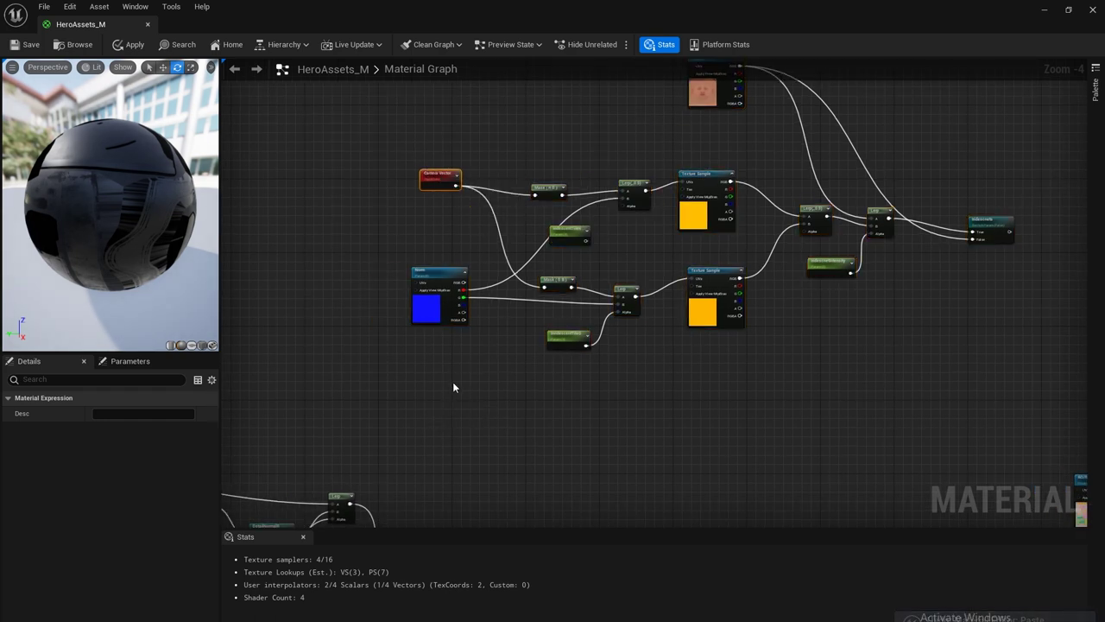
Paste a Camera Vector node and place a PixelNormalWS node beneath it.
{"action": "left_click", "coordinate": [448, 395]}
{"action": "key", "text": "ctrl+v"}
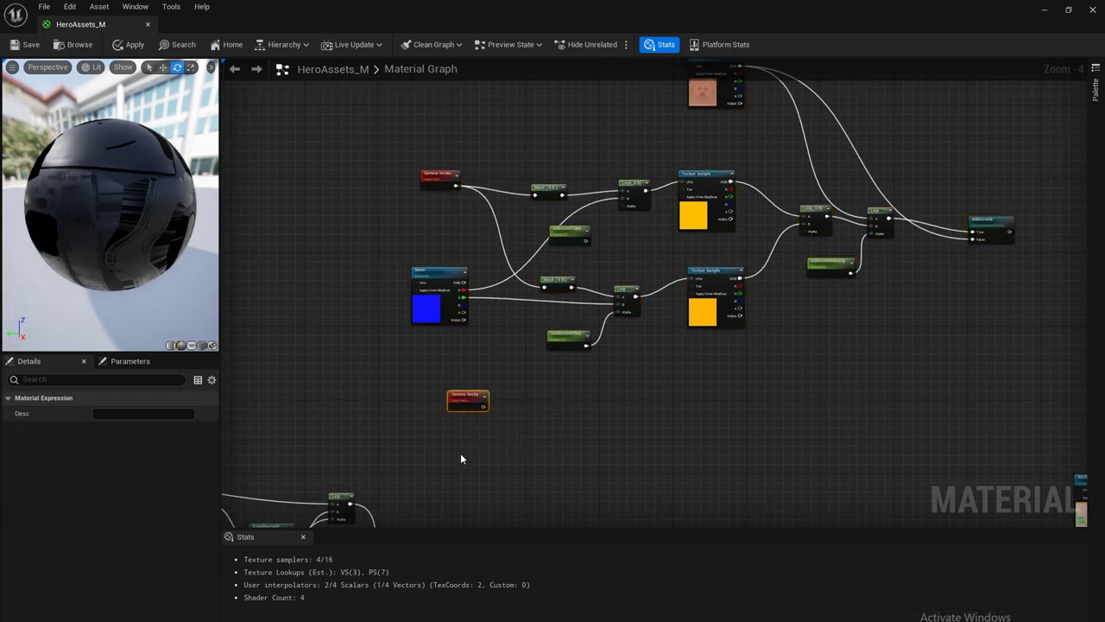
{"action": "right_click", "coordinate": [460, 453]}
{"action": "type", "text": "pixel"}
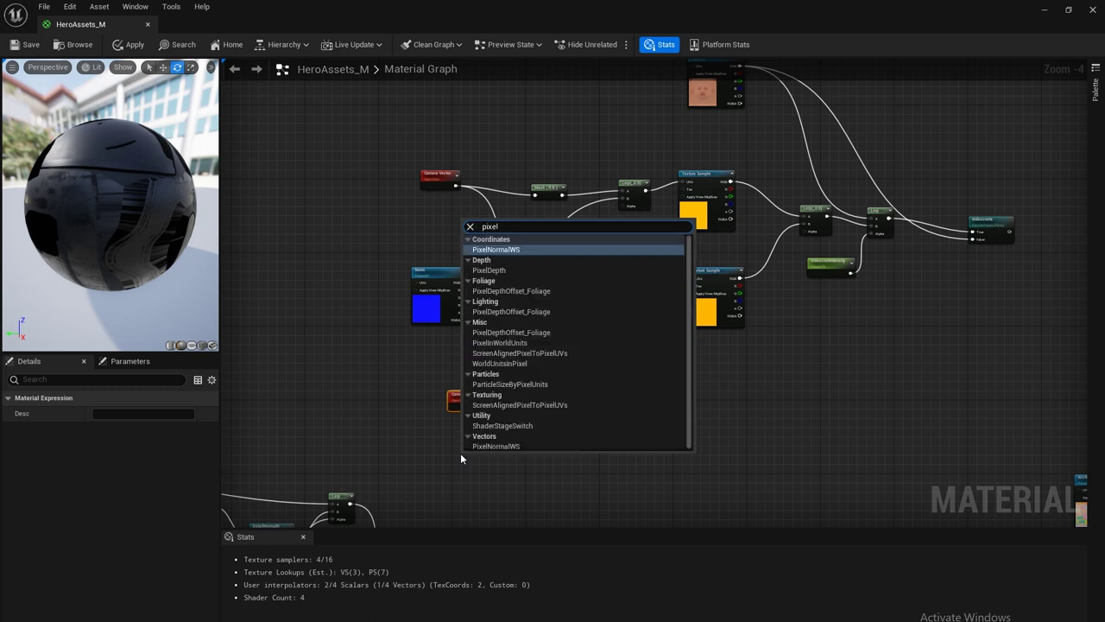
{"action": "key", "text": "Return"}
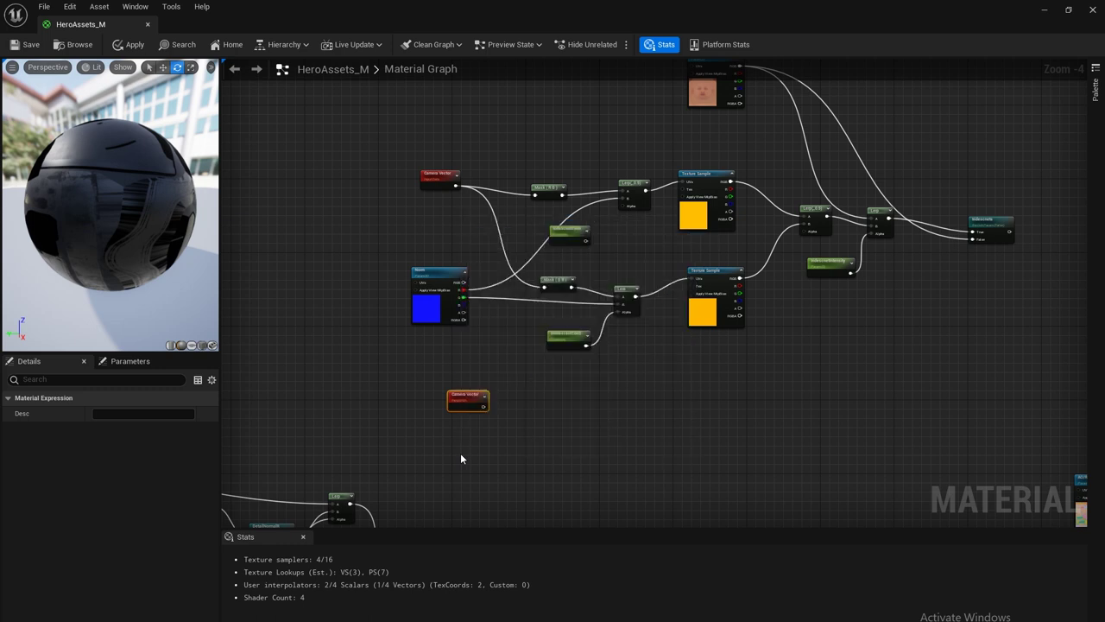
{"action": "left_click_drag", "start_coordinate": [473, 455], "coordinate": [462, 434]}
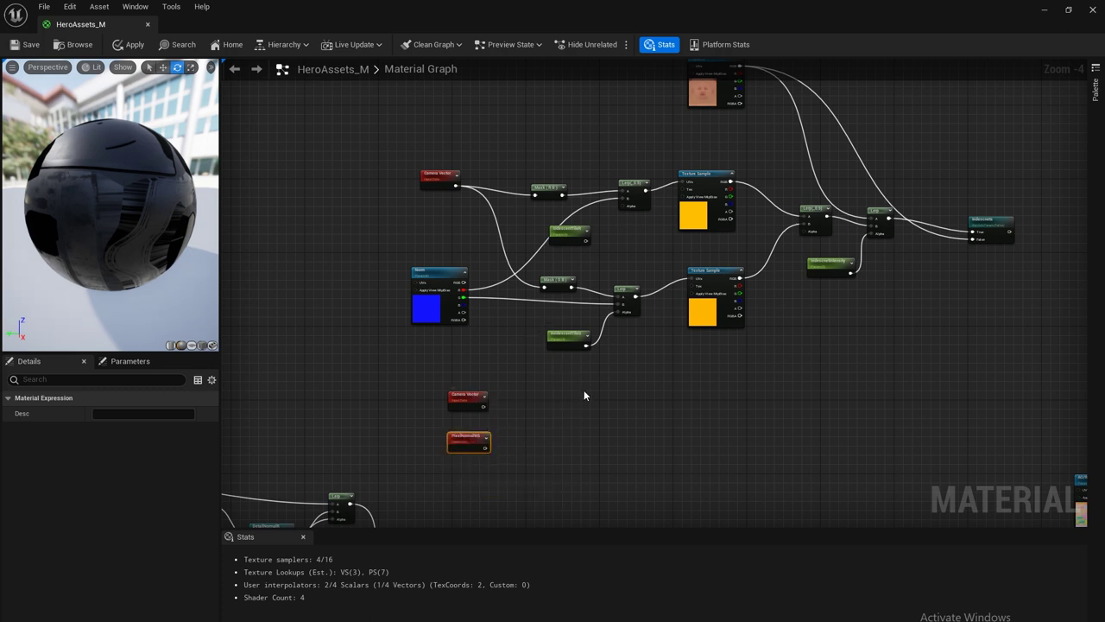
Add a DotProduct fed by Camera Vector (A) and PixelNormalWS (B).
{"action": "right_click", "coordinate": [548, 405]}
{"action": "type", "text": "dot"}
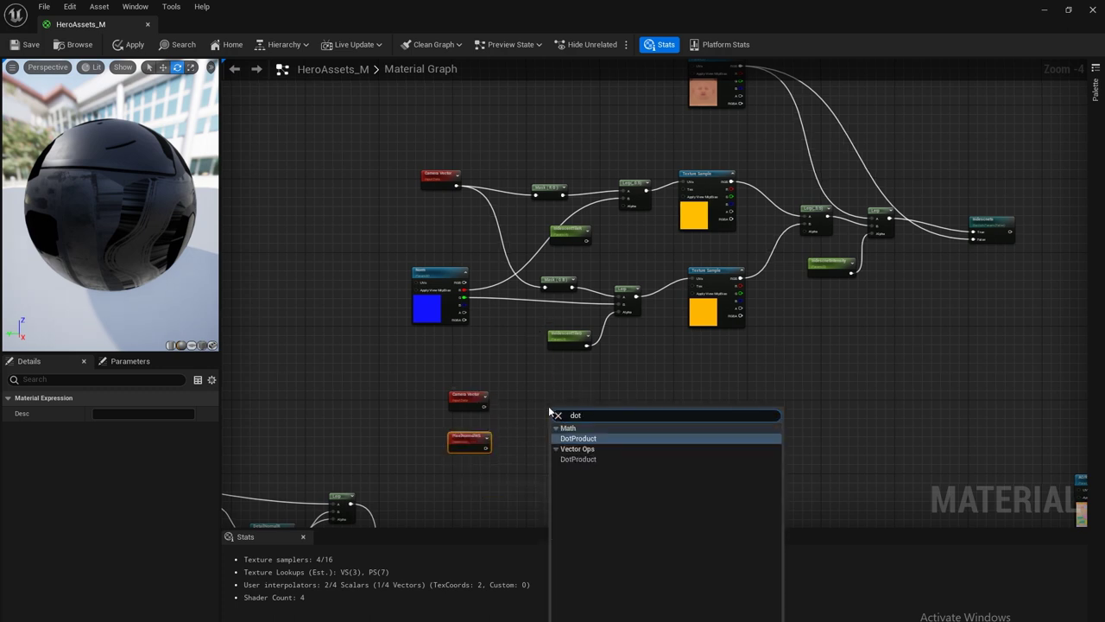
{"action": "key", "text": "Return"}
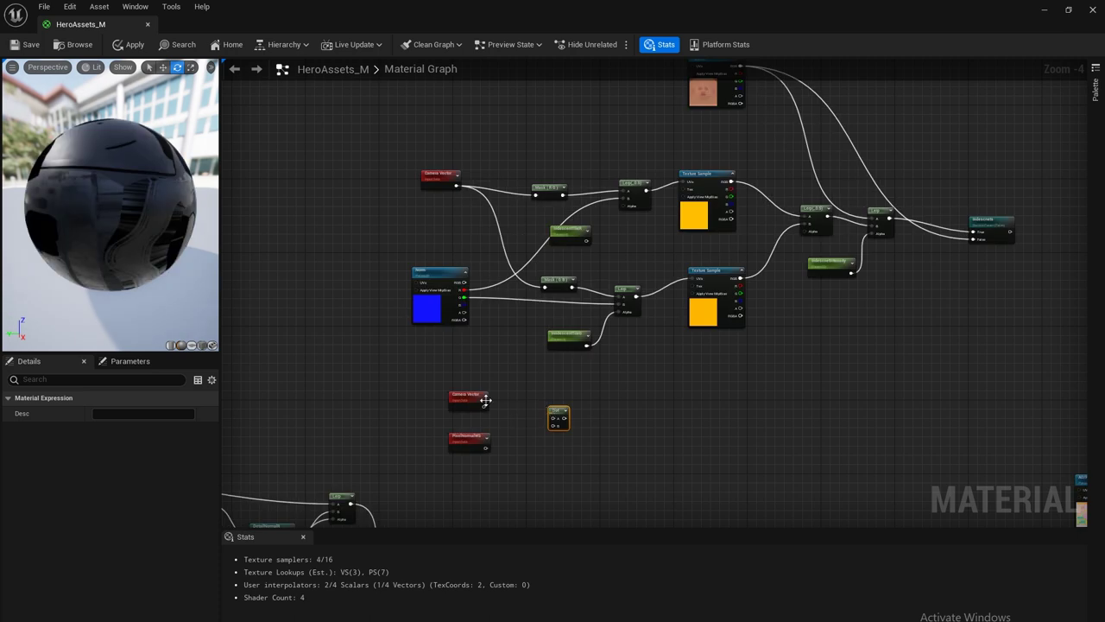
{"action": "left_click_drag", "start_coordinate": [485, 404], "coordinate": [544, 418]}
{"action": "left_click_drag", "start_coordinate": [553, 421], "coordinate": [553, 419]}
{"action": "left_click_drag", "start_coordinate": [487, 447], "coordinate": [554, 426]}
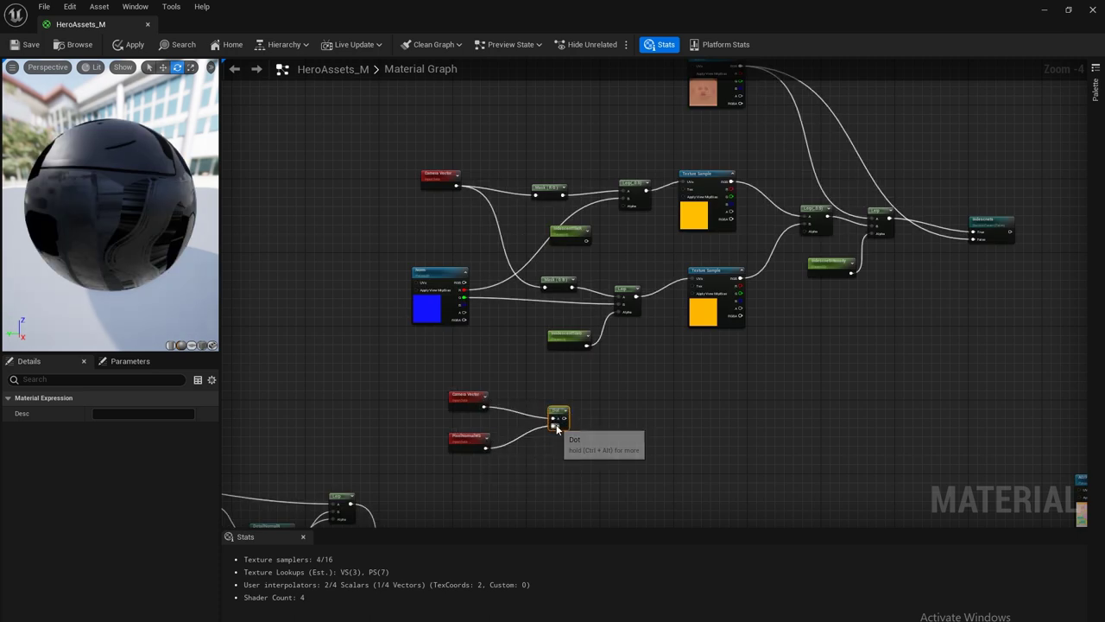
Place a One Minus node beside the dot product.
{"action": "right_click", "coordinate": [602, 384]}
{"action": "type", "text": "1"}
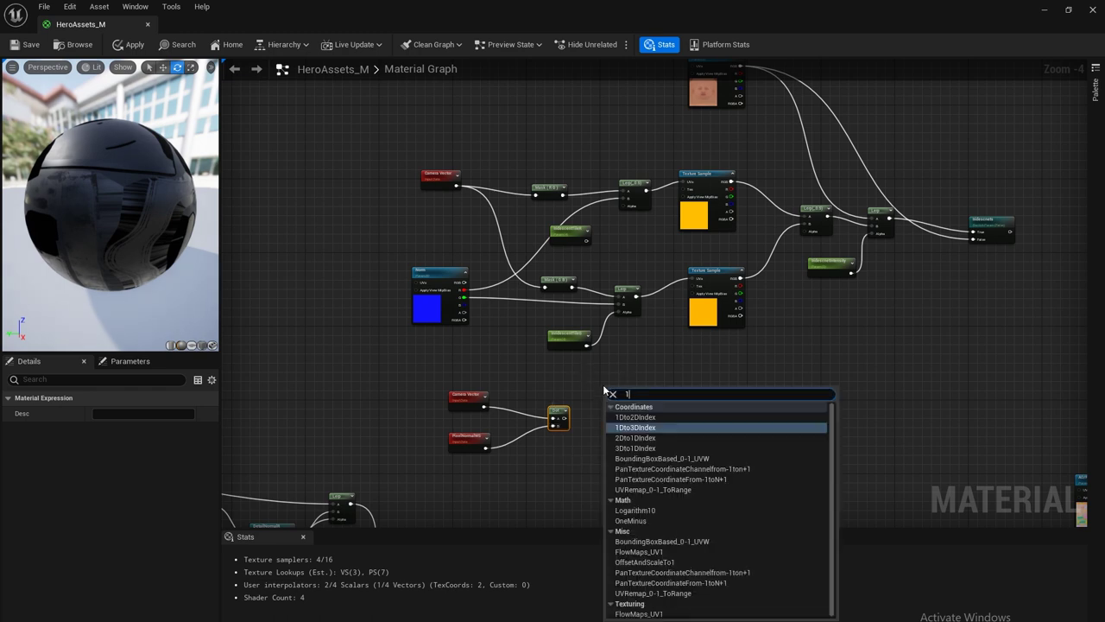
{"action": "type", "text": "mi"}
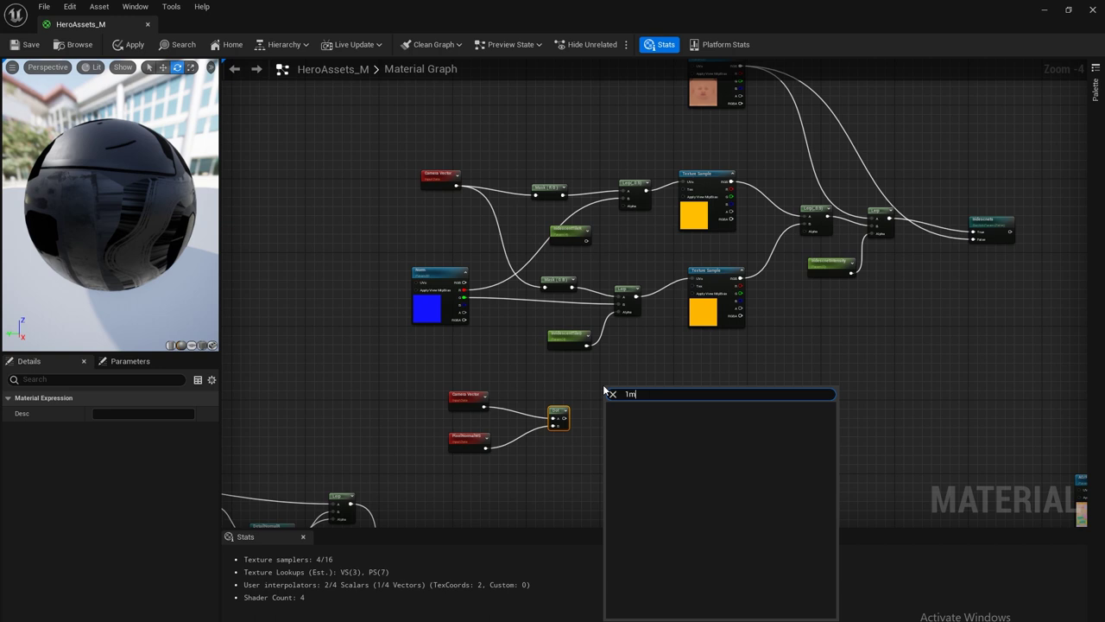
{"action": "key", "text": "BackSpace"}
{"action": "key", "text": "BackSpace"}
{"action": "type", "text": "1"}
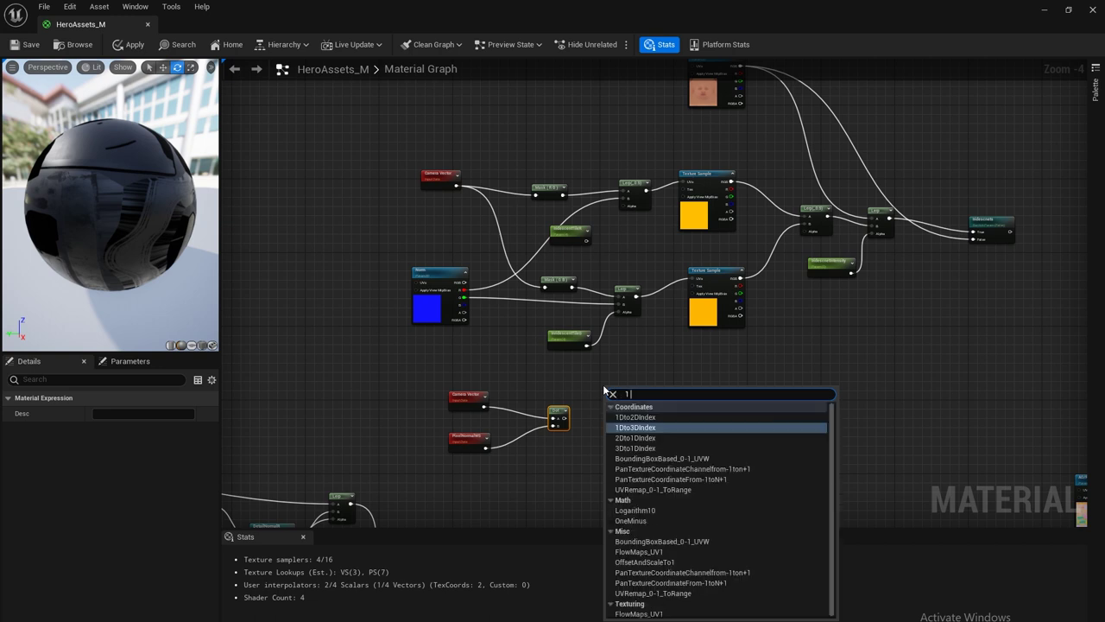
{"action": "key", "text": "Return"}
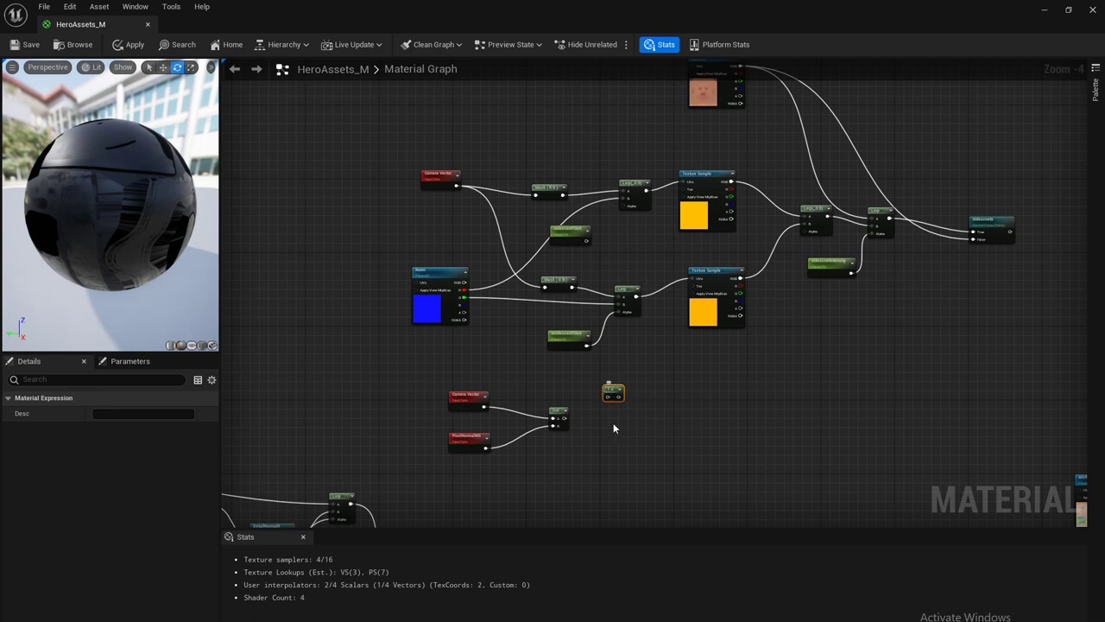
{"action": "right_click", "coordinate": [629, 434]}
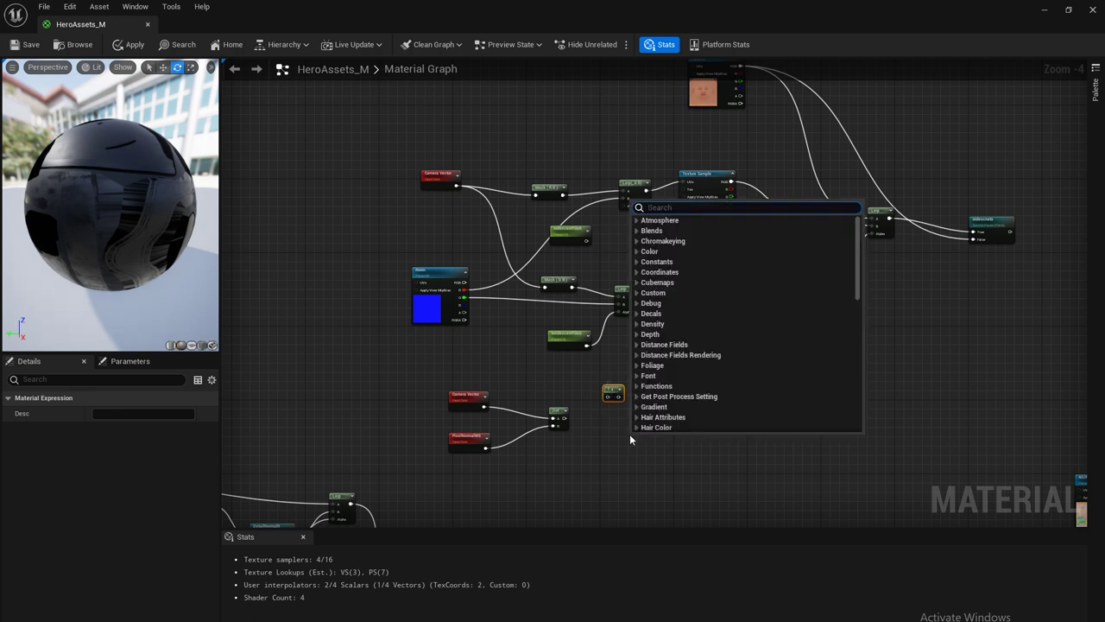
Add a Power node and wire the dot product into both One Minus and the Power's Base.
{"action": "type", "text": "power"}
{"action": "key", "text": "Return"}
{"action": "left_click", "coordinate": [552, 411]}
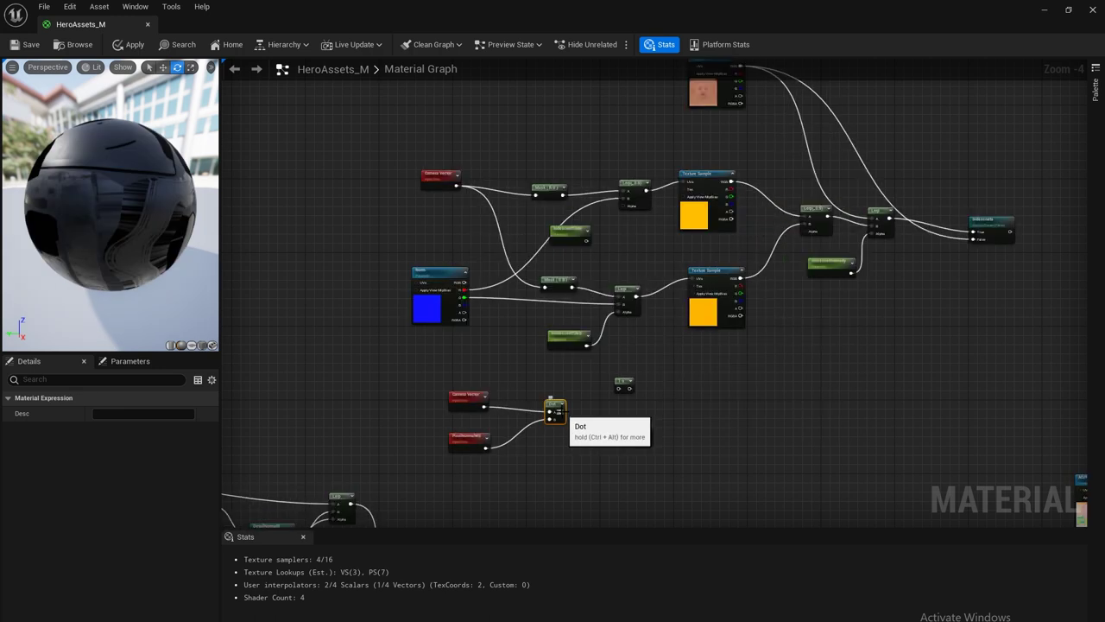
{"action": "left_click_drag", "start_coordinate": [563, 411], "coordinate": [619, 390]}
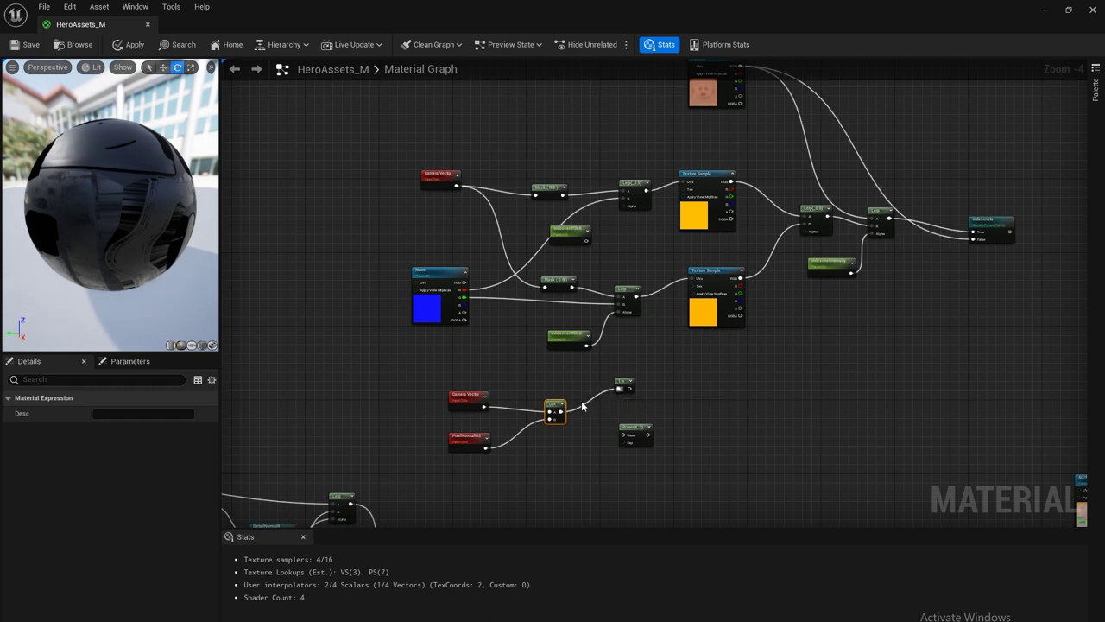
{"action": "left_click_drag", "start_coordinate": [562, 412], "coordinate": [624, 438]}
Copy IridescentTileG as FuzzHighlightIntsity with value 15 and wire it to the Power exponent.
{"action": "left_click", "coordinate": [573, 334]}
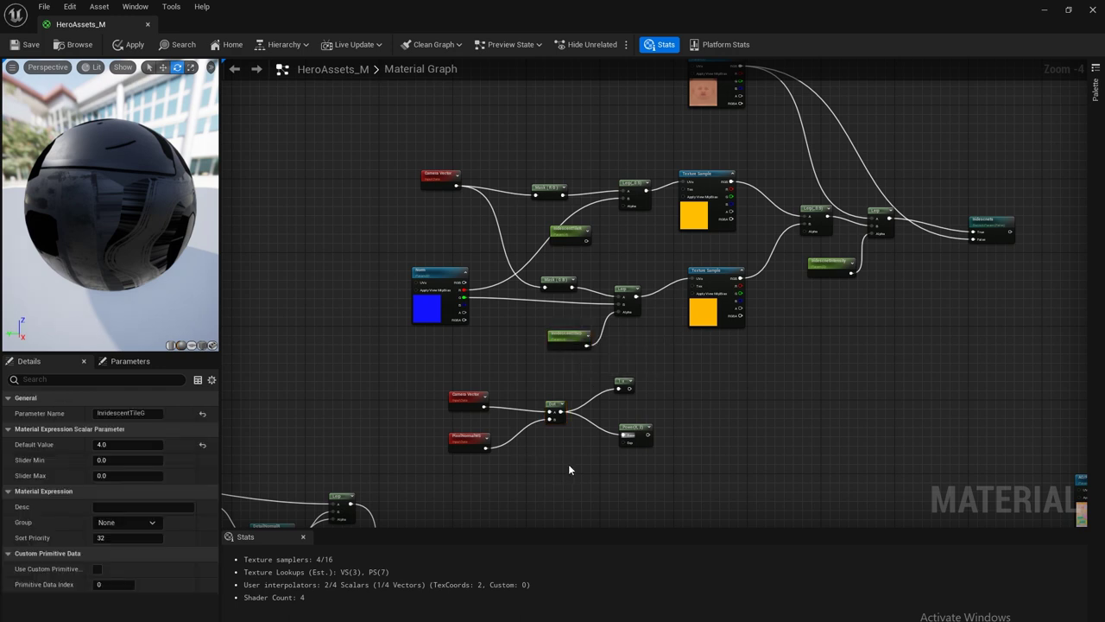
{"action": "key", "text": "ctrl+v"}
{"action": "left_click_drag", "start_coordinate": [589, 466], "coordinate": [576, 469]}
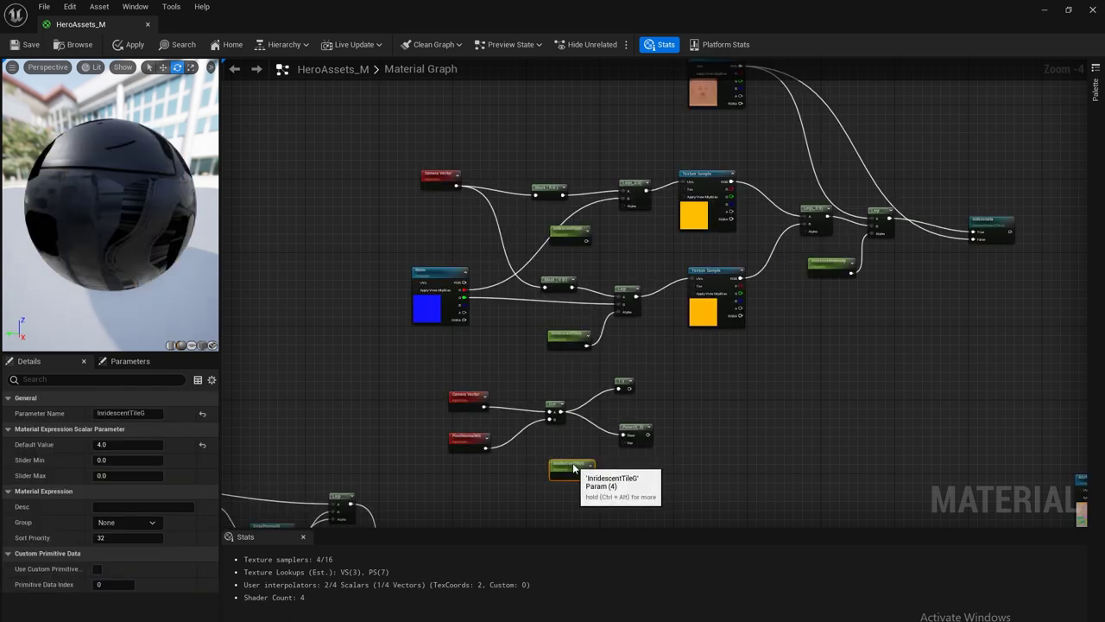
{"action": "left_click", "coordinate": [161, 413]}
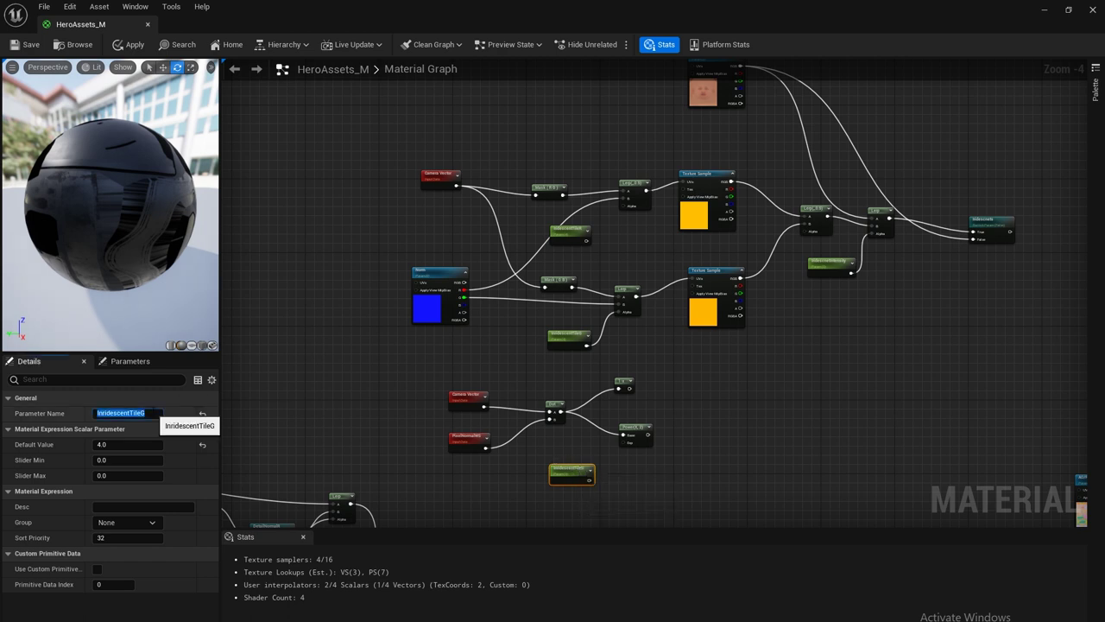
{"action": "type", "text": "FuzzHighlightIntsity"}
{"action": "key", "text": "Return"}
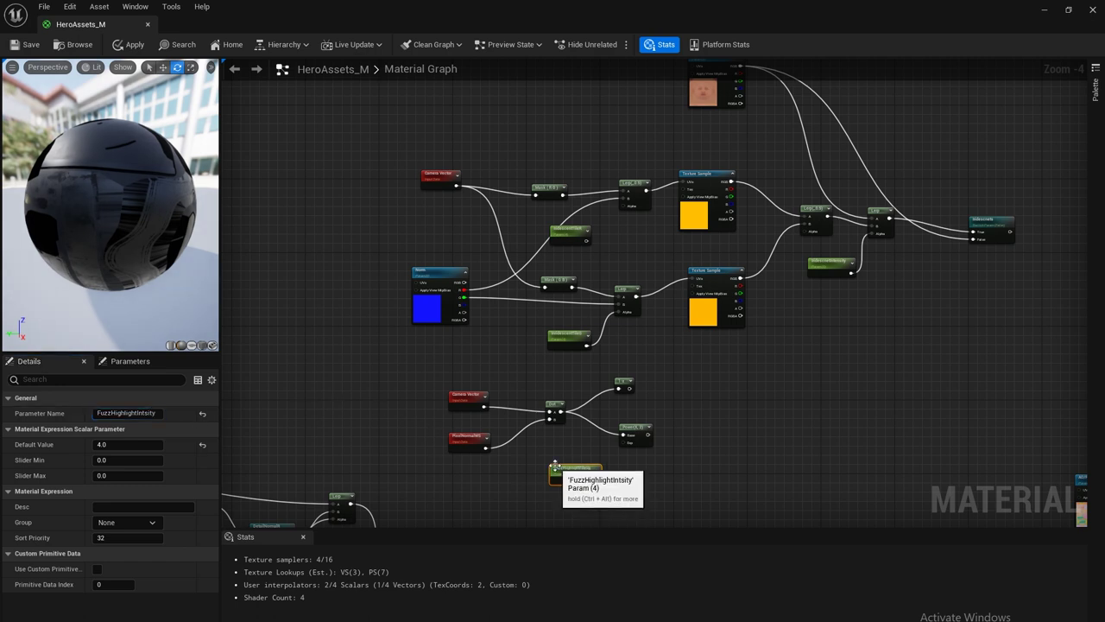
{"action": "left_click", "coordinate": [143, 444]}
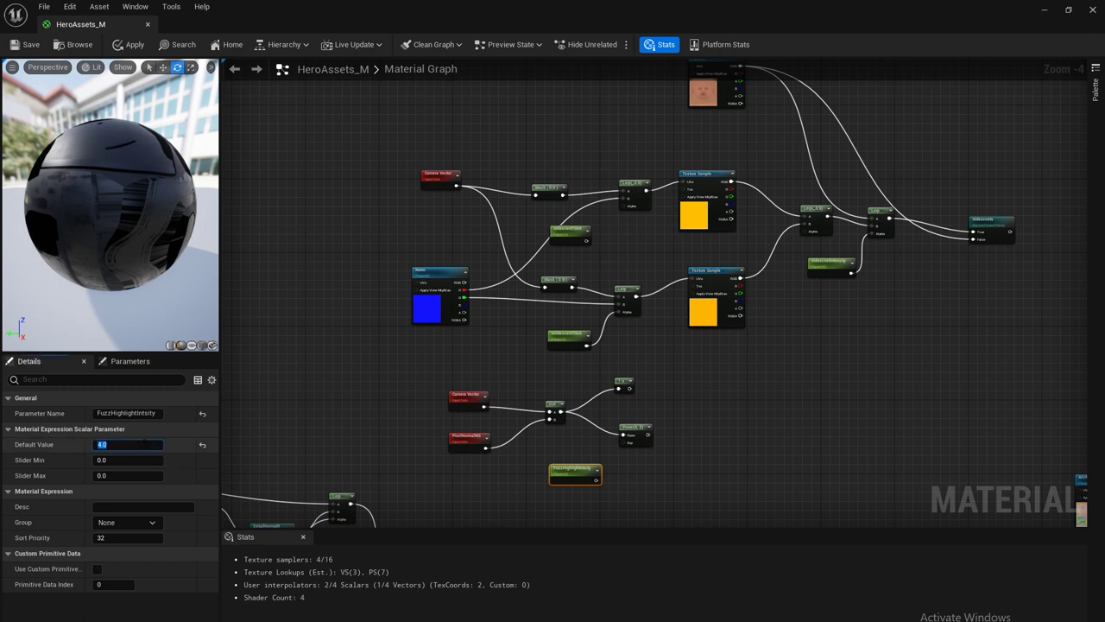
{"action": "left_click_drag", "start_coordinate": [596, 479], "coordinate": [622, 442]}
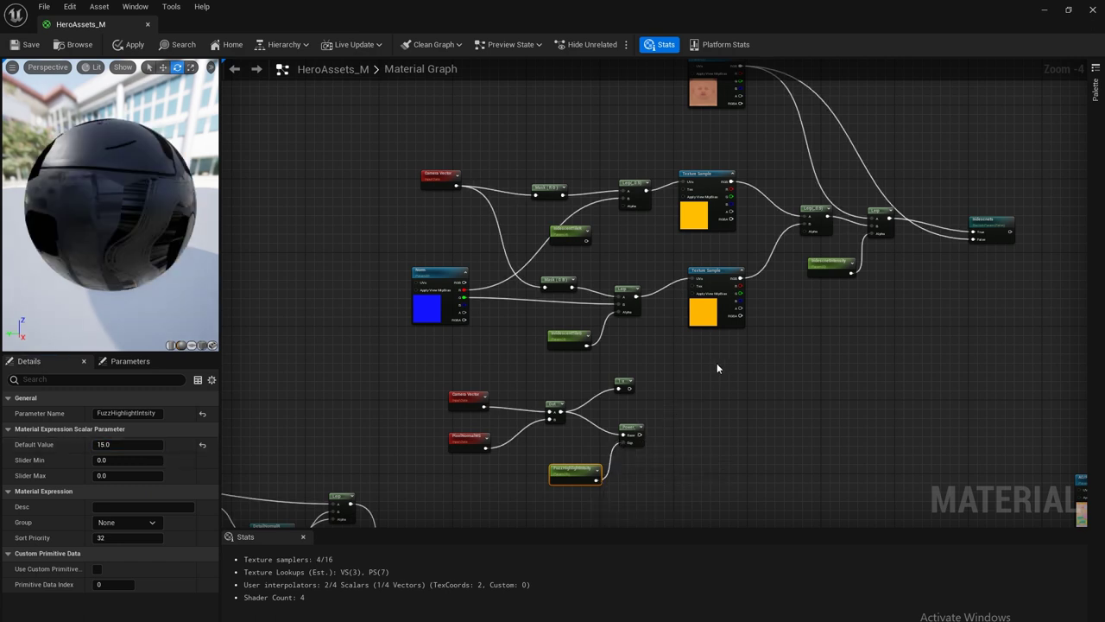
Paste a second Power node with One Minus feeding its Base.
{"action": "left_click", "coordinate": [629, 432]}
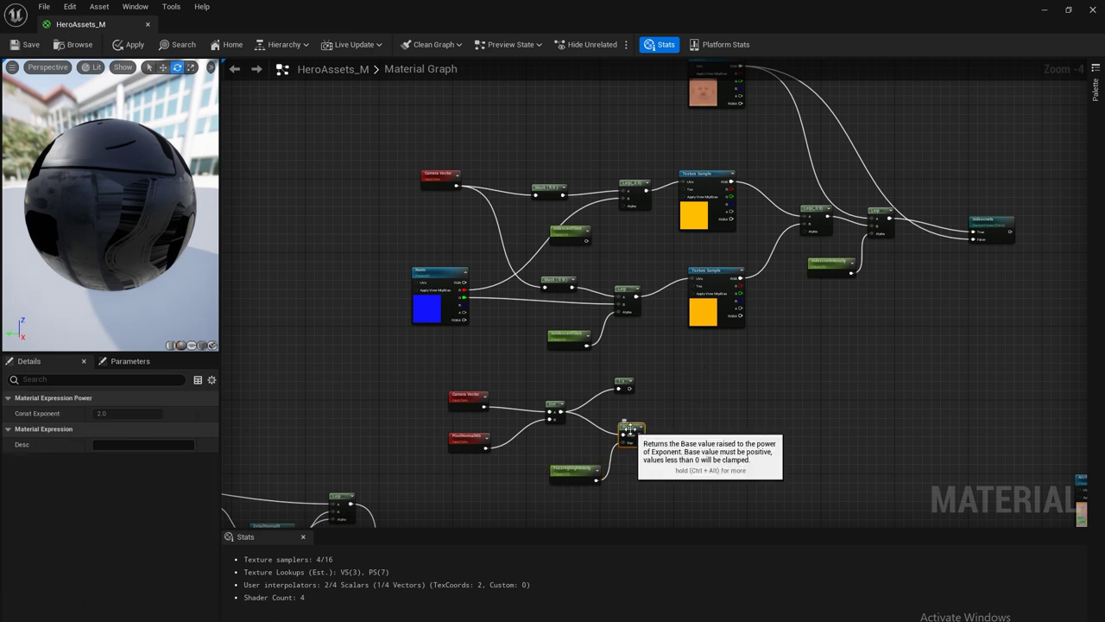
{"action": "left_click", "coordinate": [697, 379]}
{"action": "key", "text": "ctrl+v"}
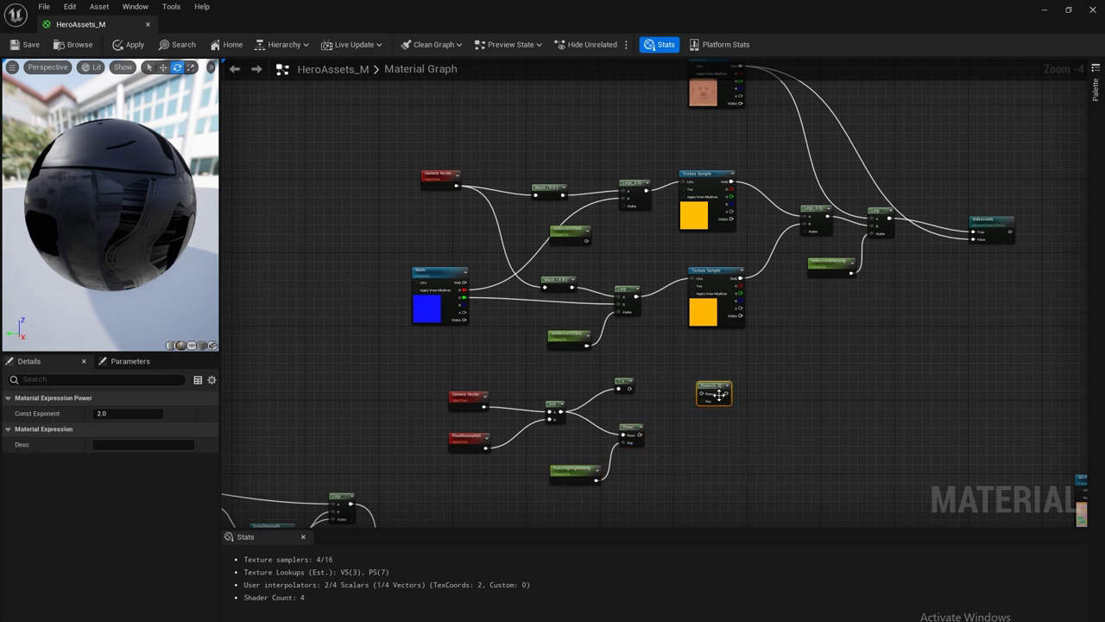
{"action": "left_click_drag", "start_coordinate": [629, 388], "coordinate": [683, 384]}
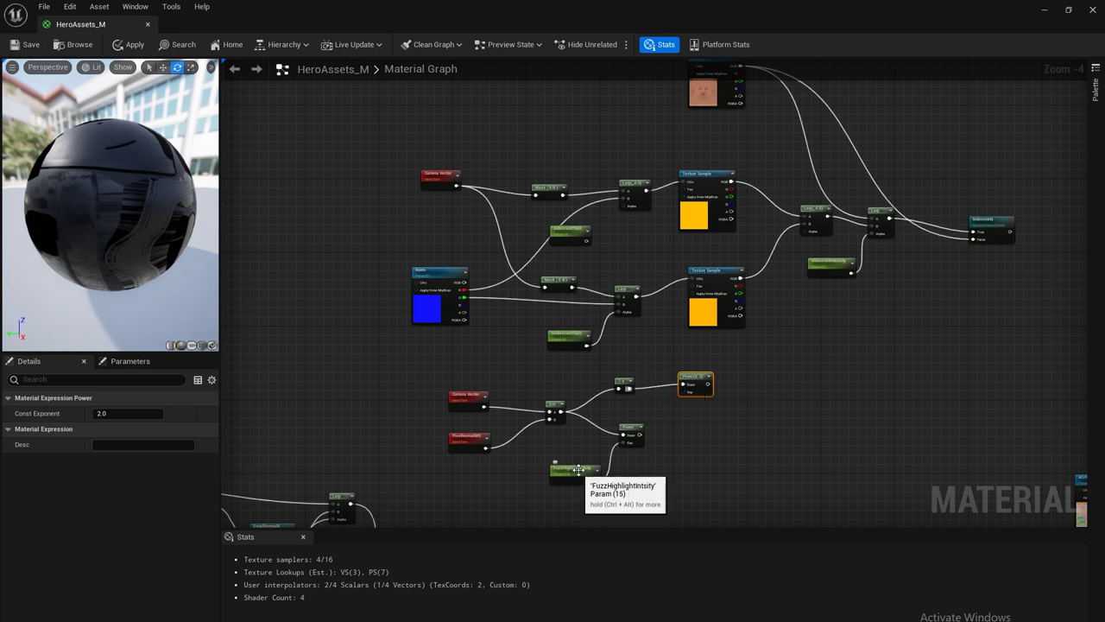
Add a Multiply node and wire the lower Power result into its A input.
{"action": "right_click", "coordinate": [693, 438]}
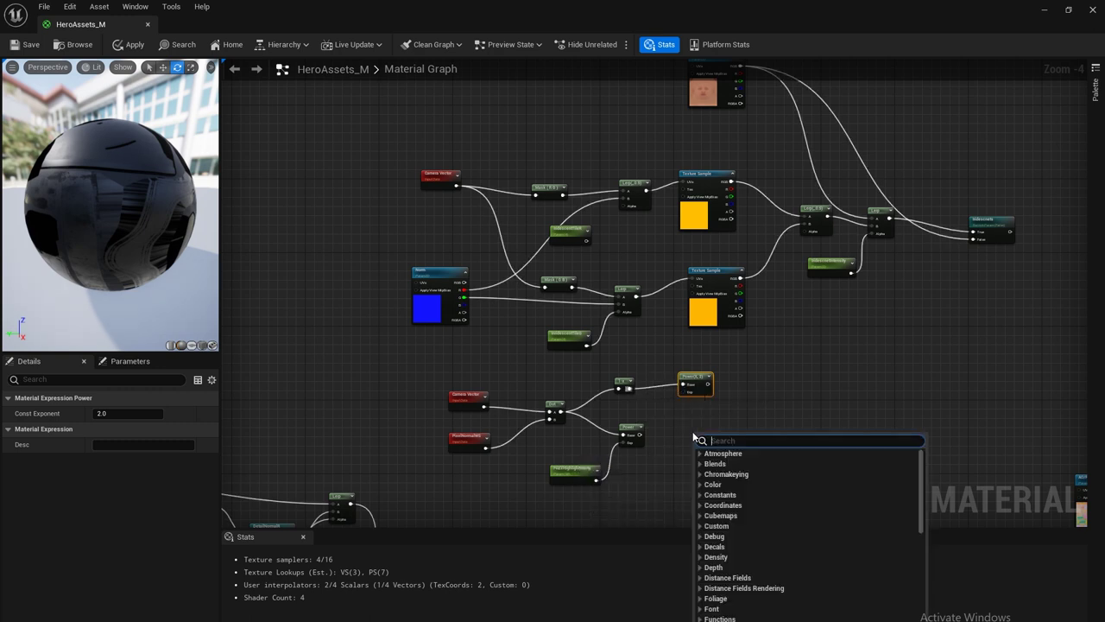
{"action": "type", "text": "sca"}
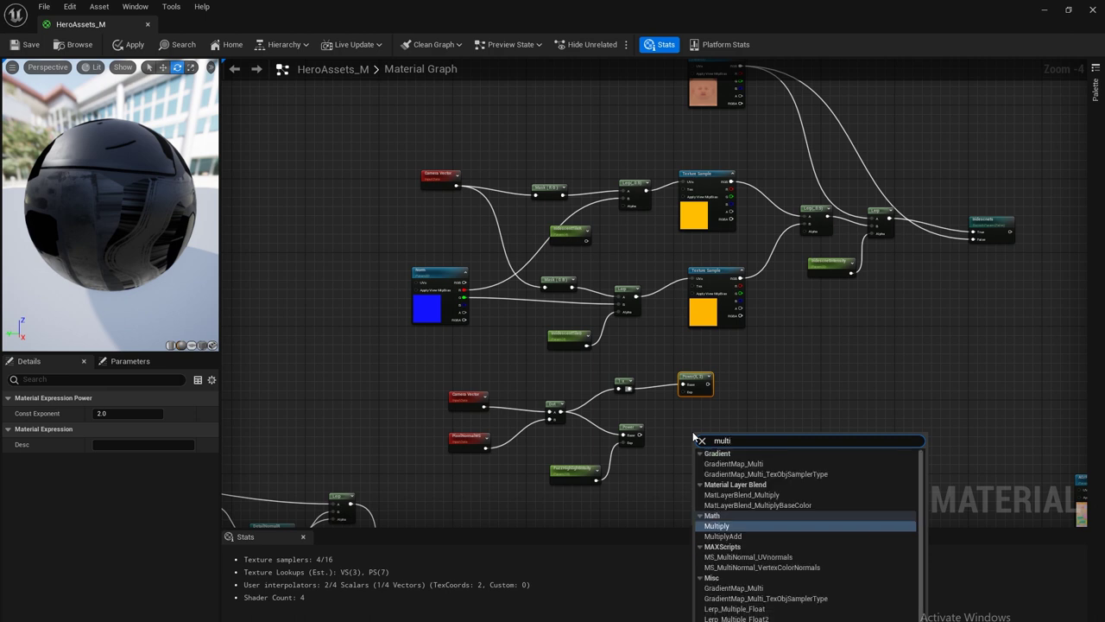
{"action": "key", "text": "Escape"}
{"action": "left_click", "coordinate": [693, 437]}
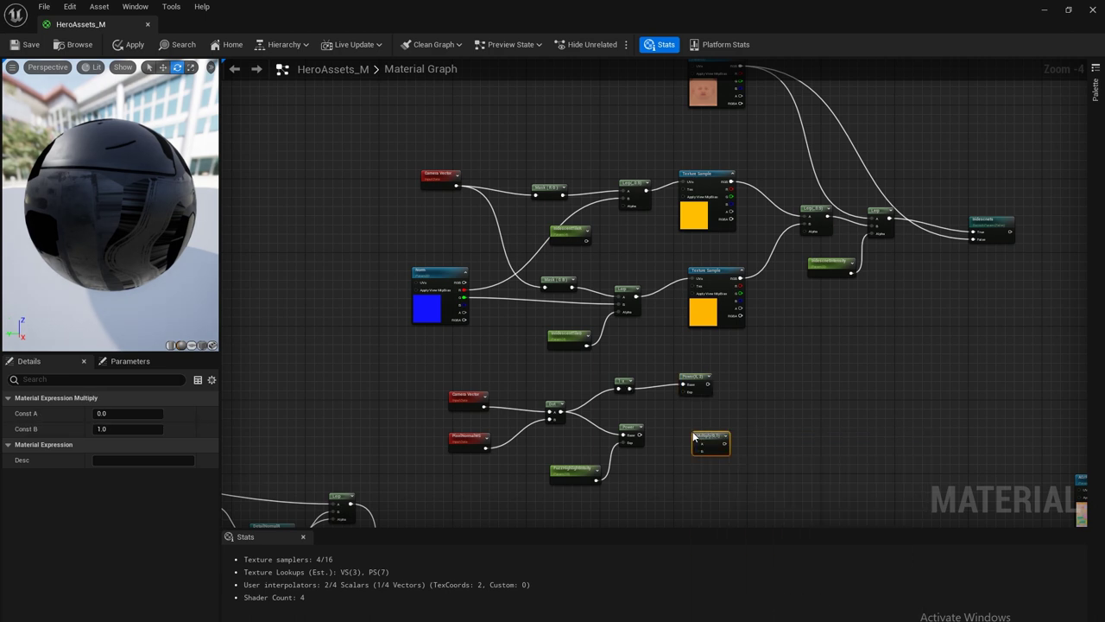
{"action": "left_click", "coordinate": [635, 431]}
{"action": "left_click_drag", "start_coordinate": [646, 436], "coordinate": [698, 443]}
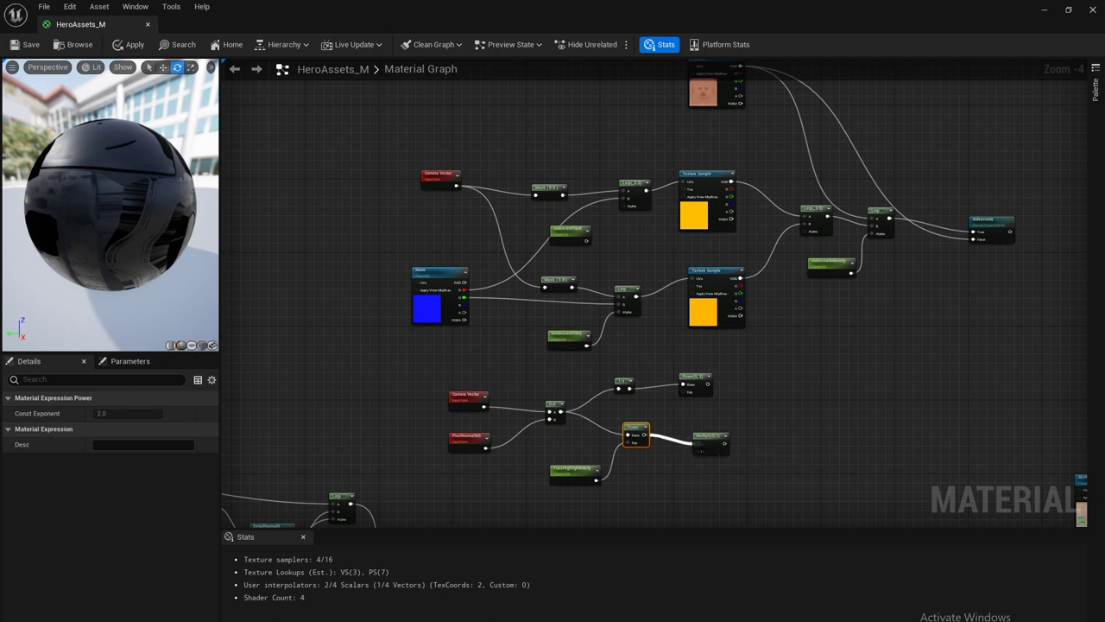
Duplicate the FuzzHighlightIntsity parameter beside the Multiply and rename the copy FuzzHighlightSpread.
{"action": "left_click", "coordinate": [591, 468]}
{"action": "key", "text": "ctrl+c"}
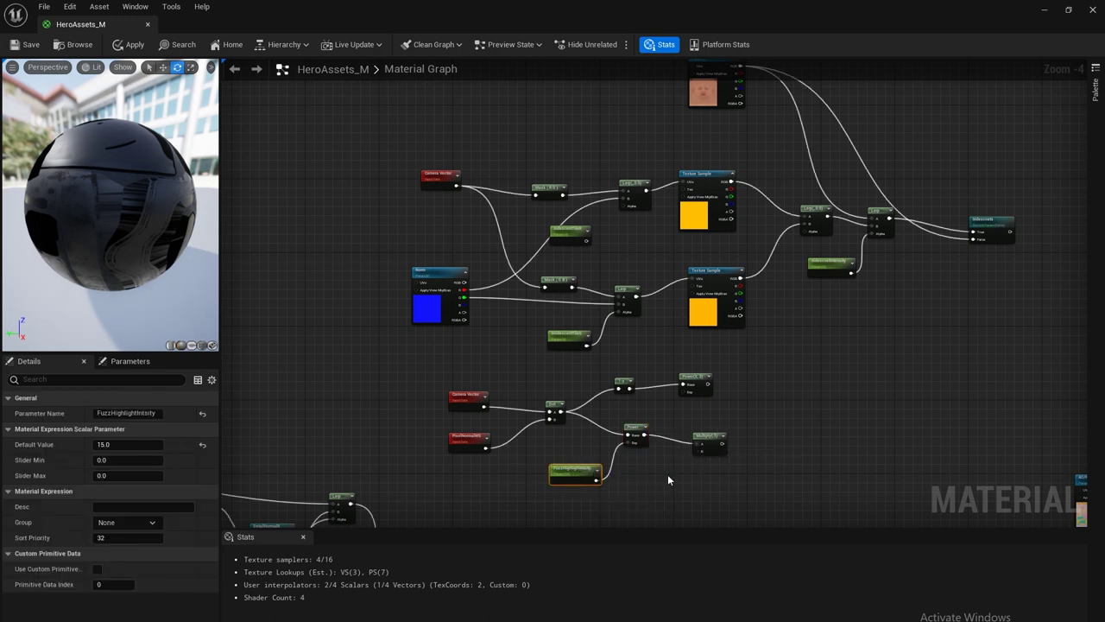
{"action": "left_click", "coordinate": [667, 474]}
{"action": "key", "text": "ctrl+v"}
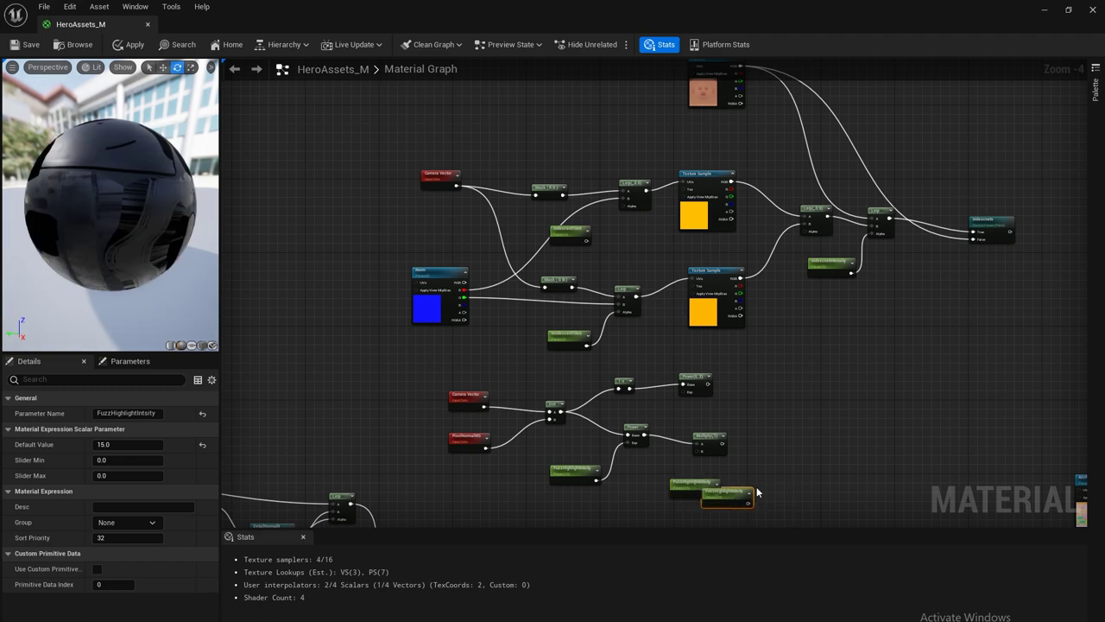
{"action": "key", "text": "ctrl+v"}
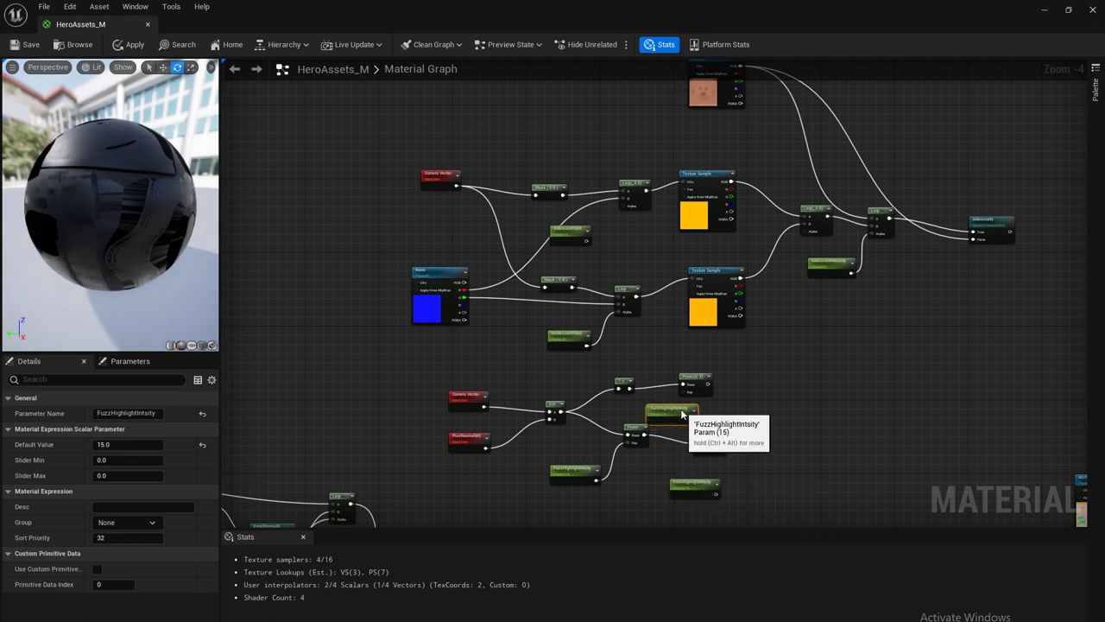
{"action": "left_click_drag", "start_coordinate": [702, 485], "coordinate": [686, 471]}
{"action": "double_click", "coordinate": [685, 470]}
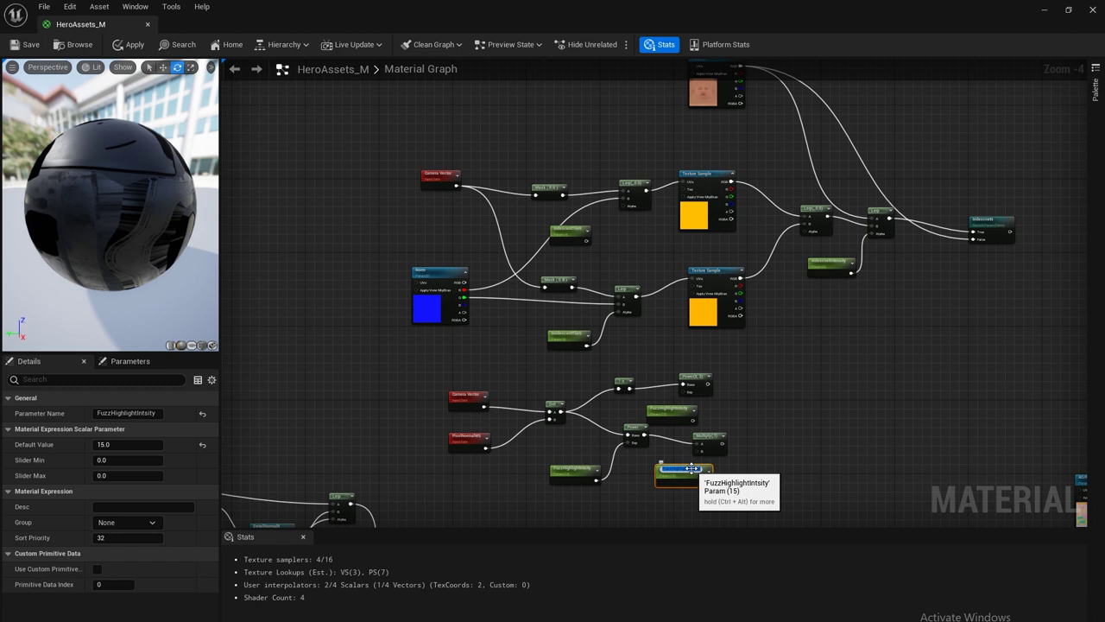
{"action": "key", "text": "Return"}
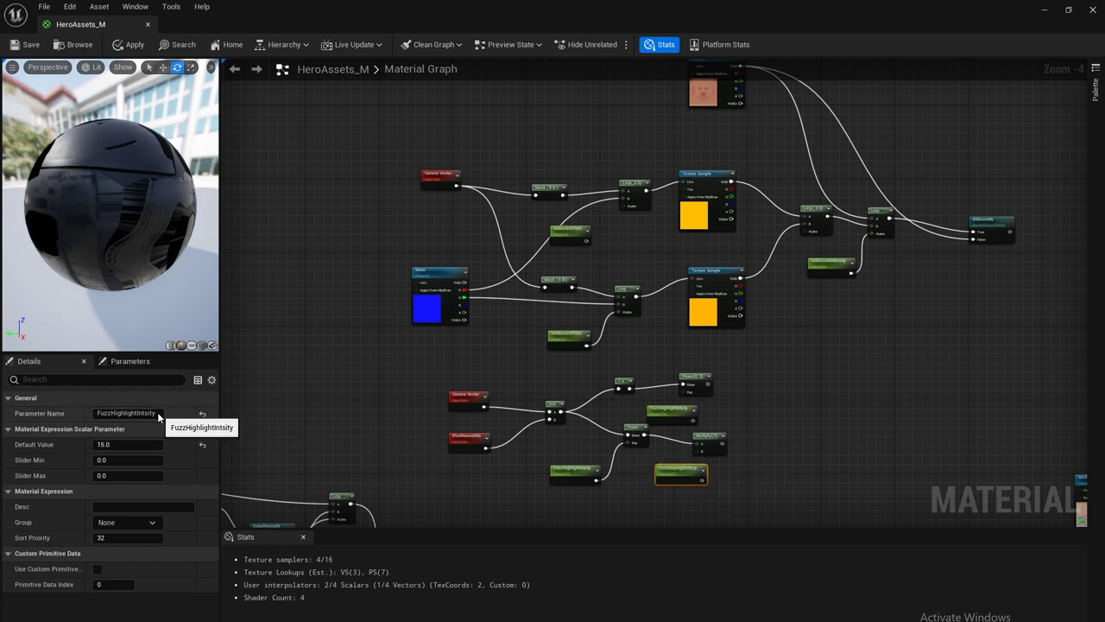
{"action": "left_click", "coordinate": [152, 413]}
{"action": "left_click", "coordinate": [151, 414]}
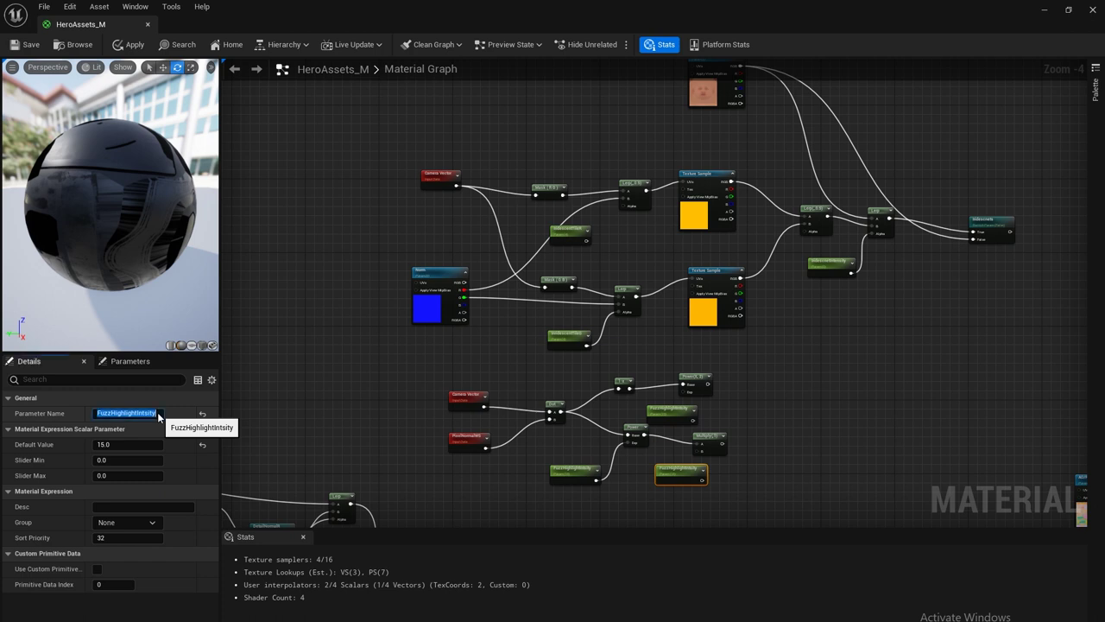
{"action": "type", "text": "FuzzHighlightSpread"}
{"action": "key", "text": "Return"}
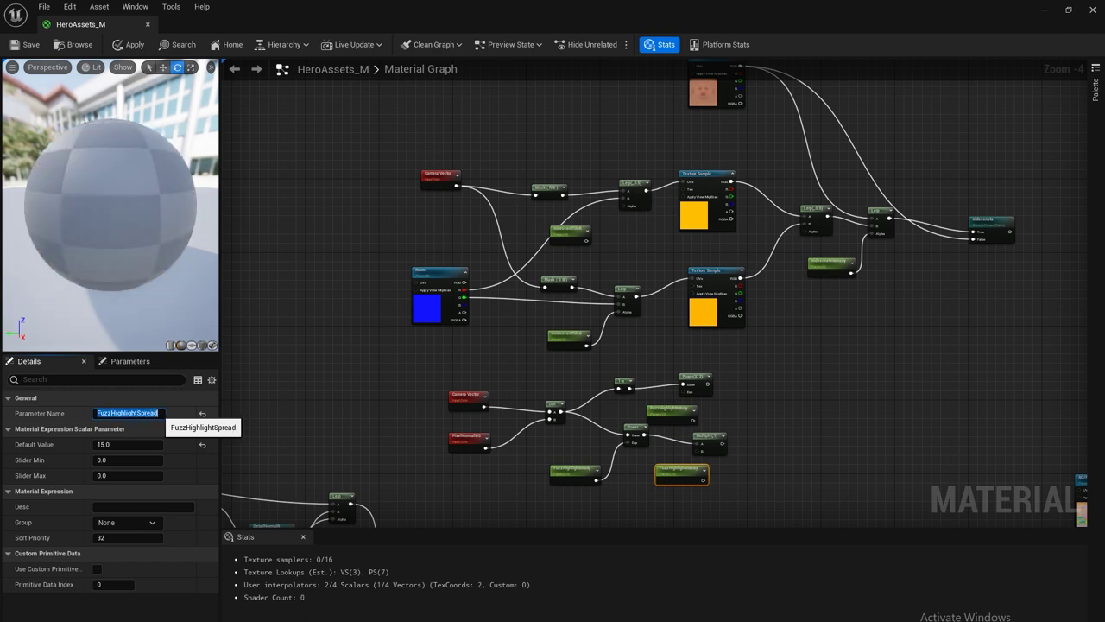
Wire FuzzHighlightSpread into Multiply's B input and set its default to 1.0.
{"action": "left_click_drag", "start_coordinate": [703, 473], "coordinate": [696, 450]}
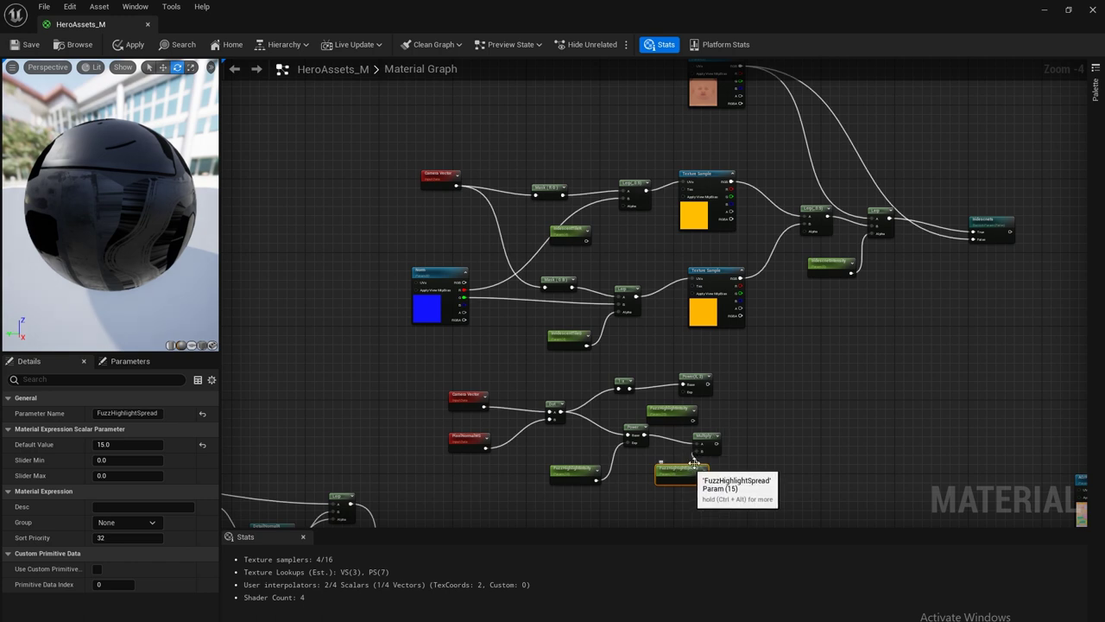
{"action": "double_click", "coordinate": [699, 467]}
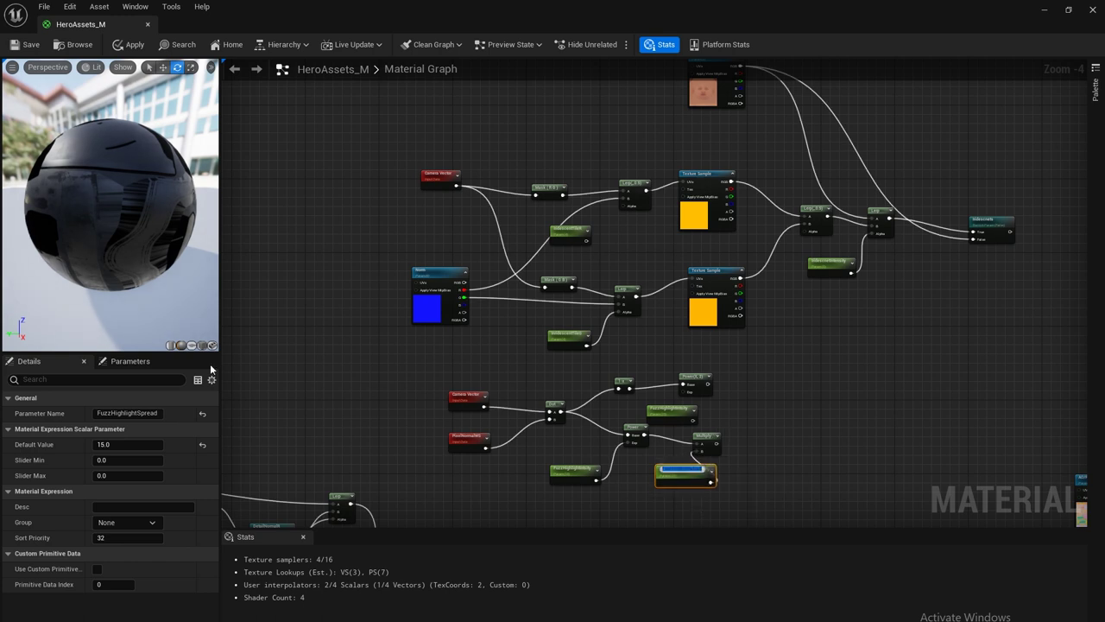
{"action": "left_click", "coordinate": [154, 443]}
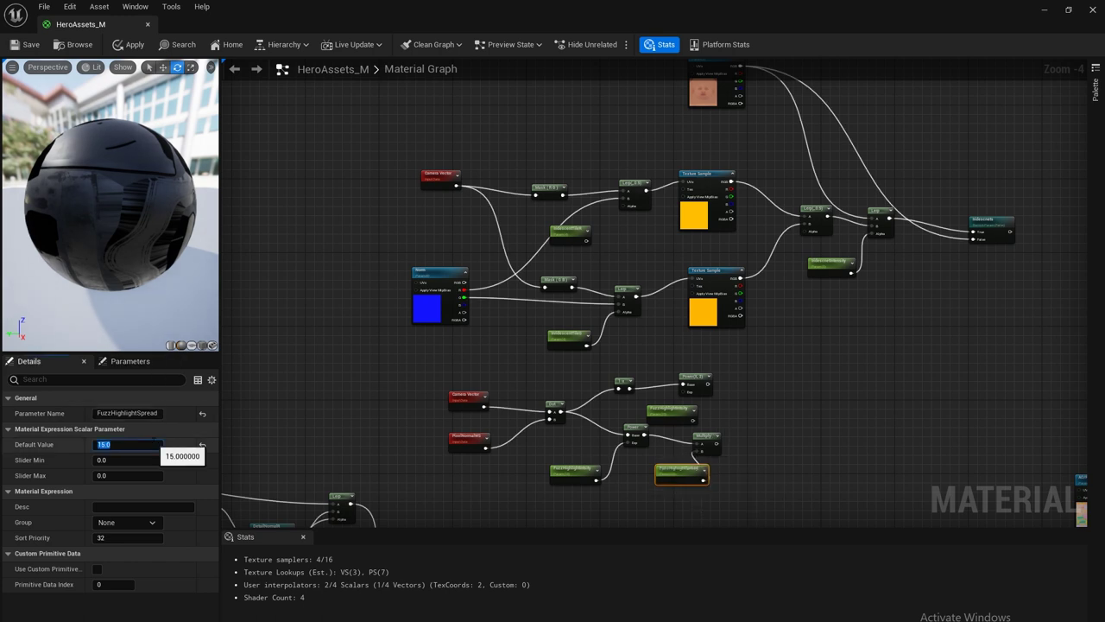
{"action": "type", "text": "1"}
{"action": "key", "text": "Return"}
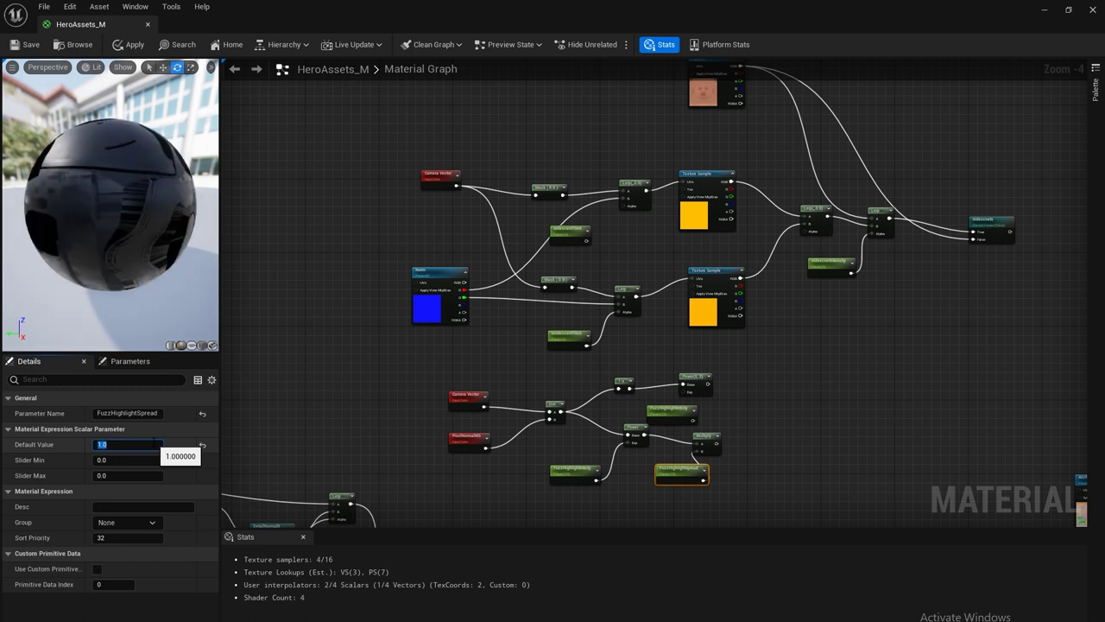
Drive the upper Power's exponent with a parameter named FuzzEdgeIntensity, default 6.0.
{"action": "left_click", "coordinate": [706, 381]}
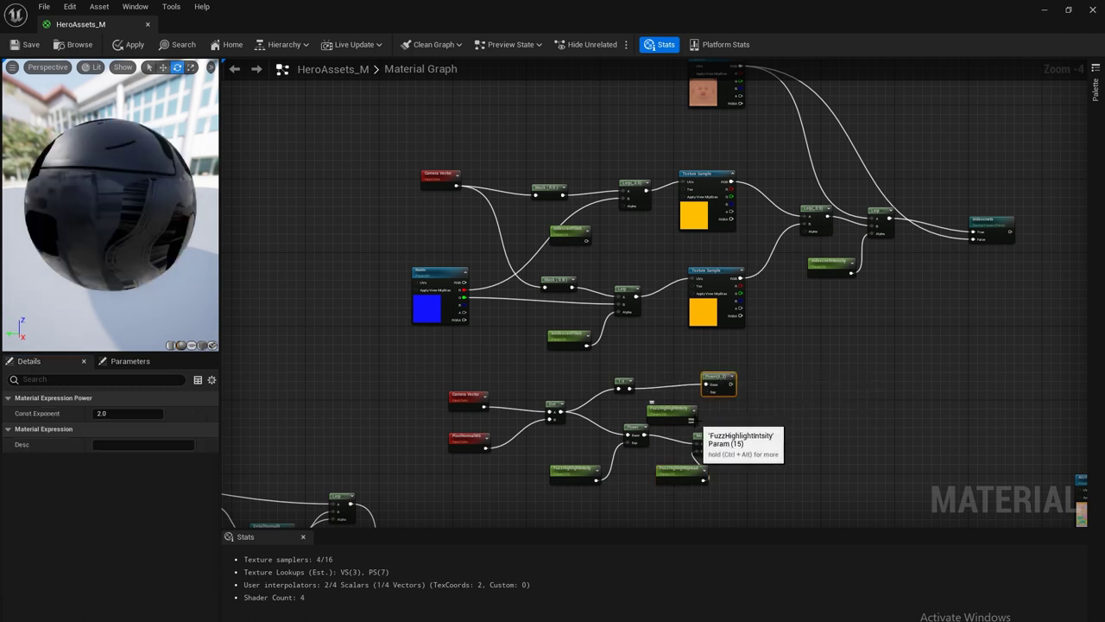
{"action": "left_click_drag", "start_coordinate": [693, 415], "coordinate": [707, 391]}
{"action": "left_click", "coordinate": [682, 410]}
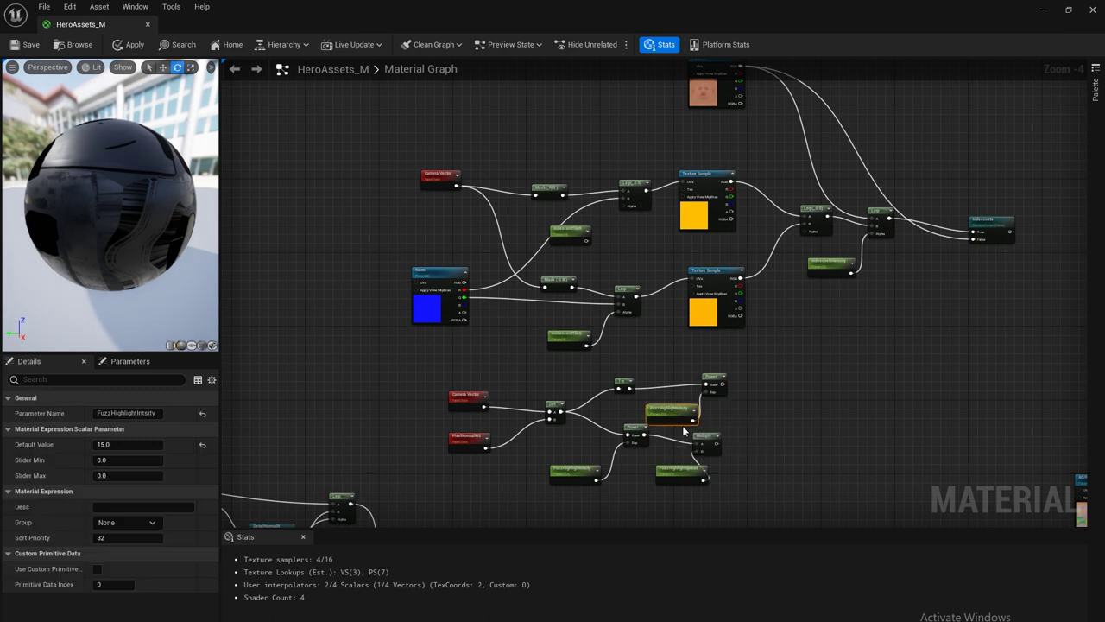
{"action": "left_click", "coordinate": [131, 444]}
{"action": "key", "text": "Return"}
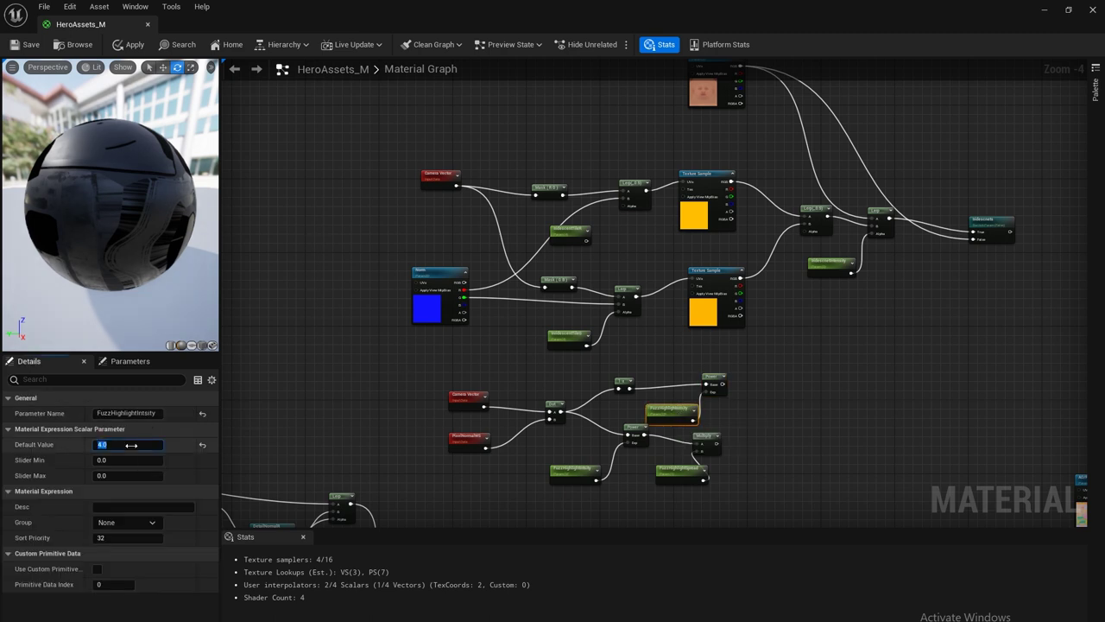
{"action": "type", "text": "6"}
{"action": "key", "text": "Return"}
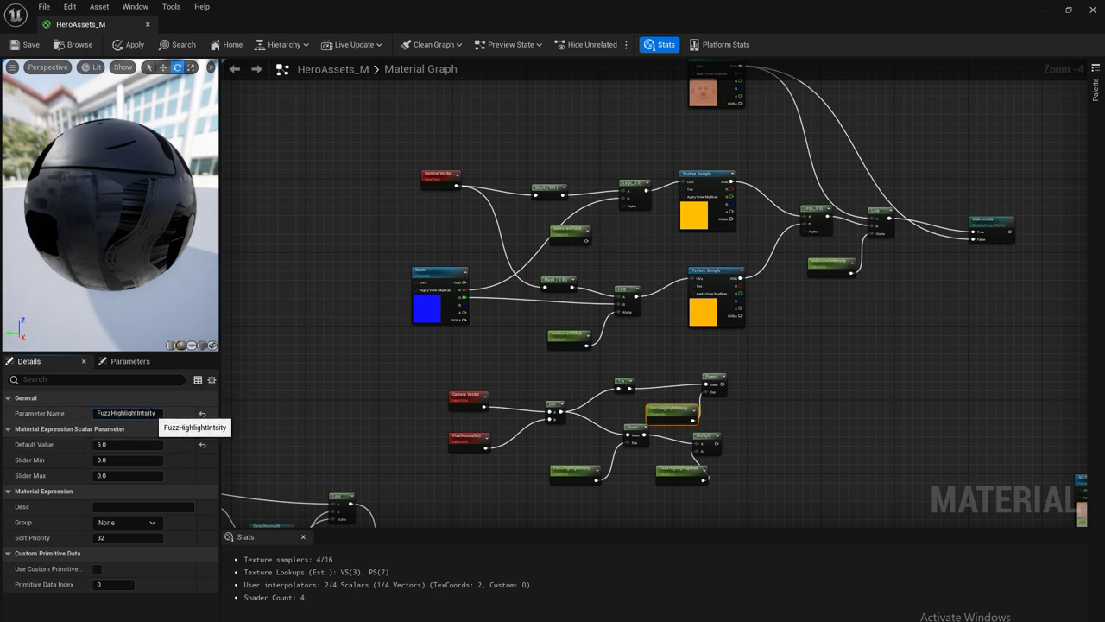
{"action": "left_click", "coordinate": [153, 413]}
{"action": "type", "text": "FuzzEdgeIntensity"}
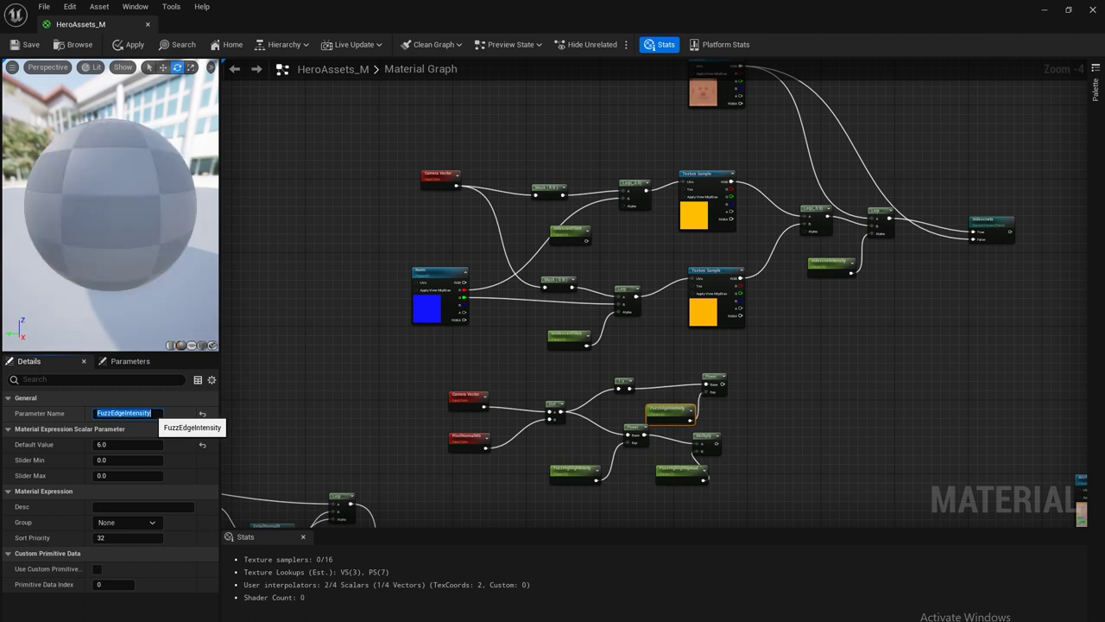
{"action": "key", "text": "Return"}
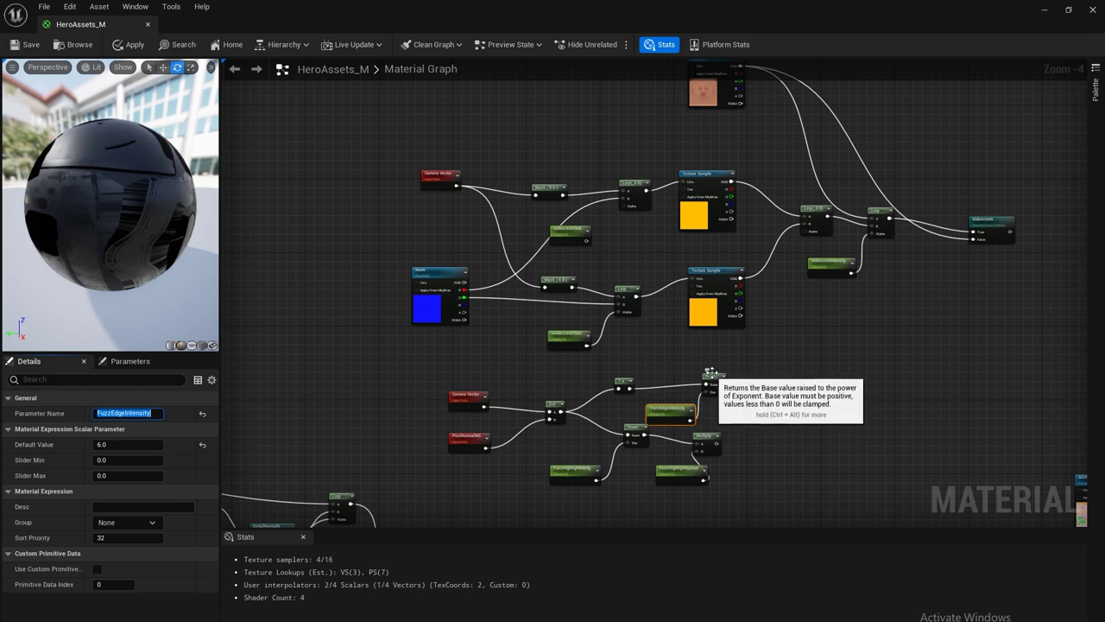
{"action": "left_click", "coordinate": [773, 383]}
{"action": "left_click", "coordinate": [704, 434]}
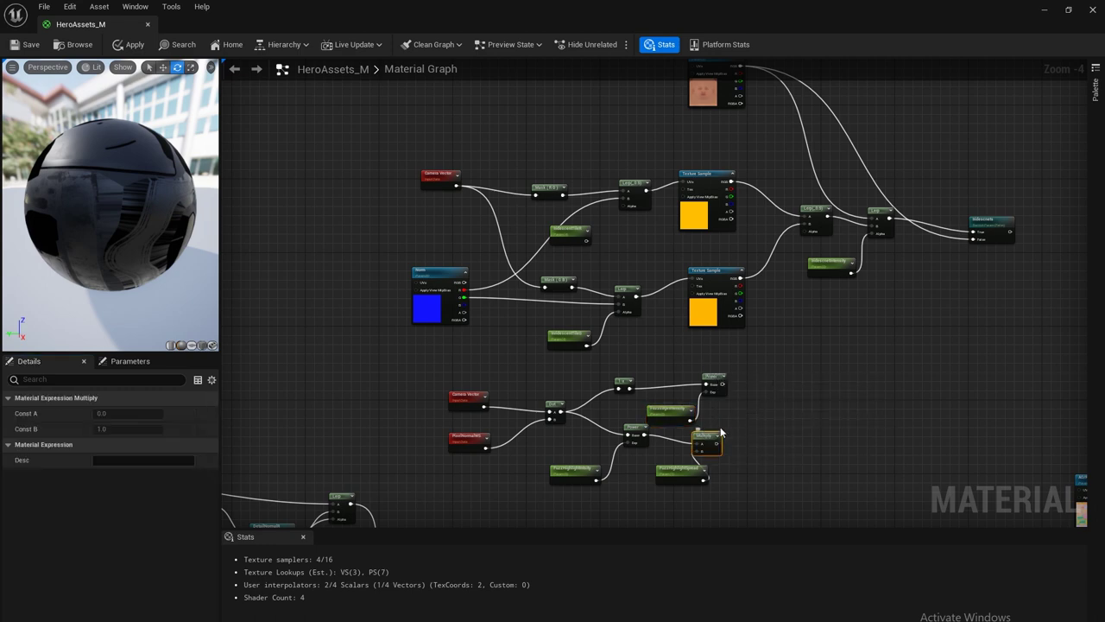
Duplicate the Multiply, feeding it the upper Power result and a pasted FuzzEdgeIntensity copy.
{"action": "left_click", "coordinate": [777, 377]}
{"action": "key", "text": "ctrl+v"}
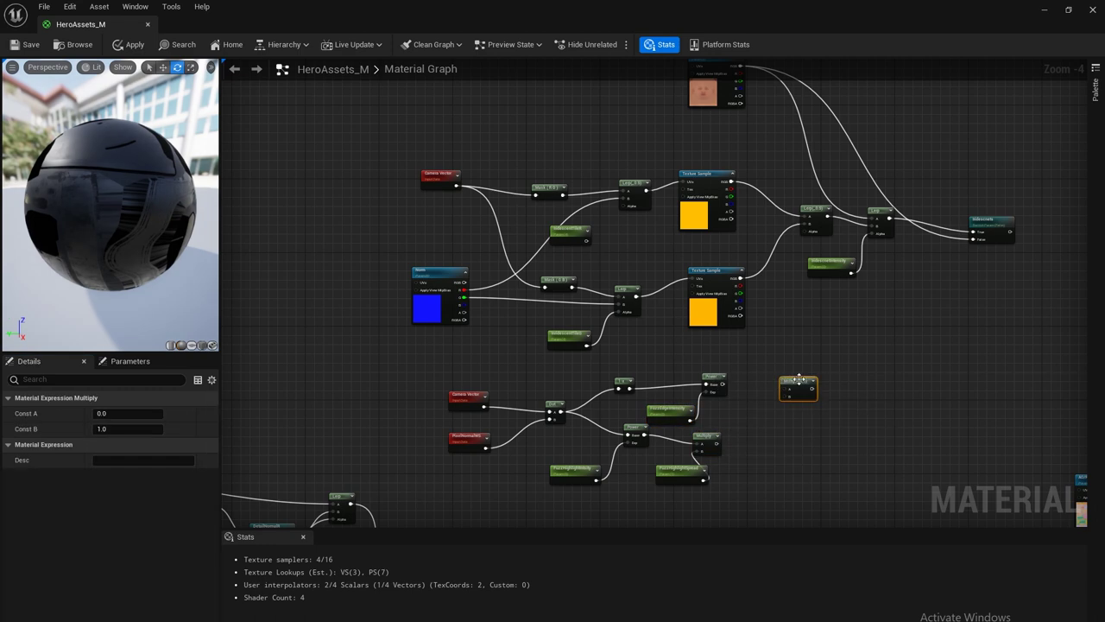
{"action": "left_click_drag", "start_coordinate": [724, 385], "coordinate": [773, 382]}
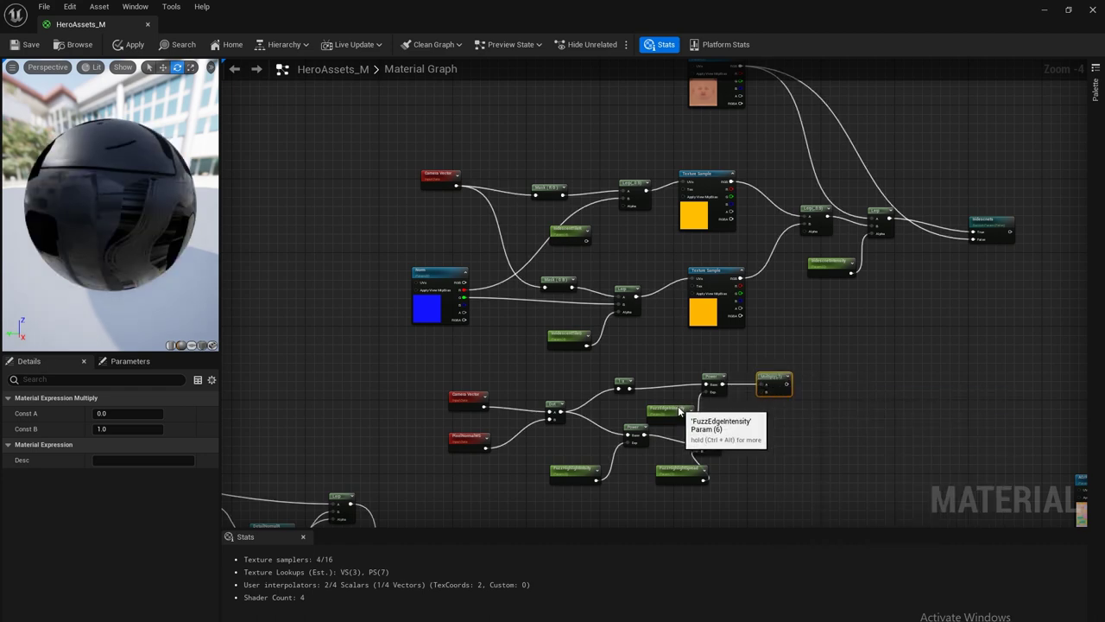
{"action": "left_click", "coordinate": [678, 410]}
{"action": "left_click", "coordinate": [746, 414]}
{"action": "key", "text": "ctrl+v"}
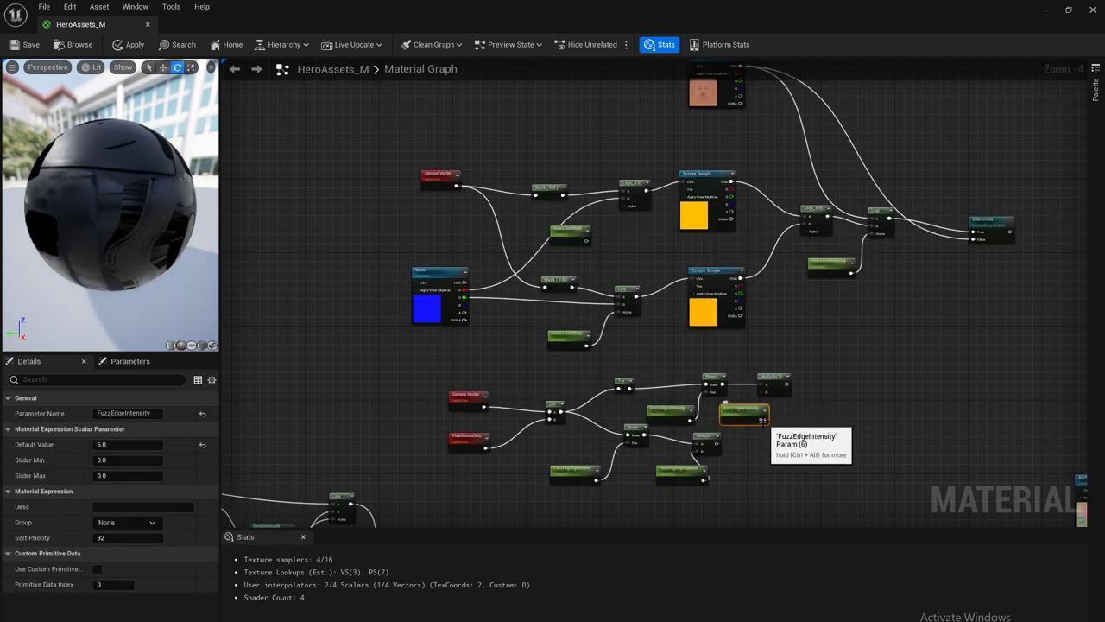
{"action": "left_click_drag", "start_coordinate": [764, 419], "coordinate": [761, 390]}
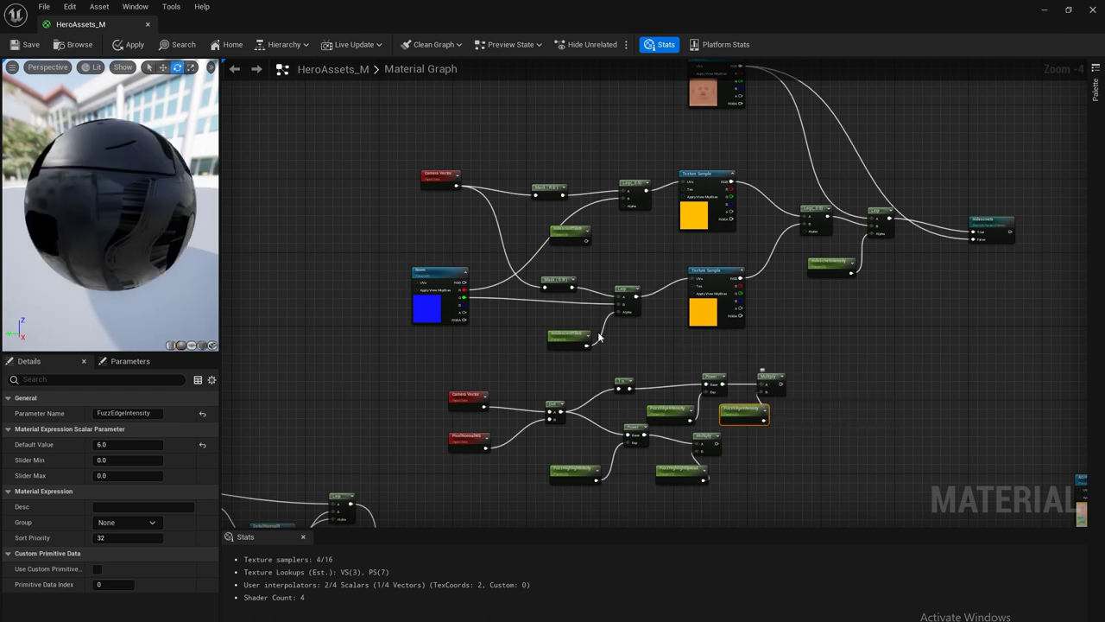
Rename the copied parameter to FuzzEdgeSpread and edit its default value.
{"action": "left_click", "coordinate": [130, 413]}
{"action": "left_click", "coordinate": [152, 413]}
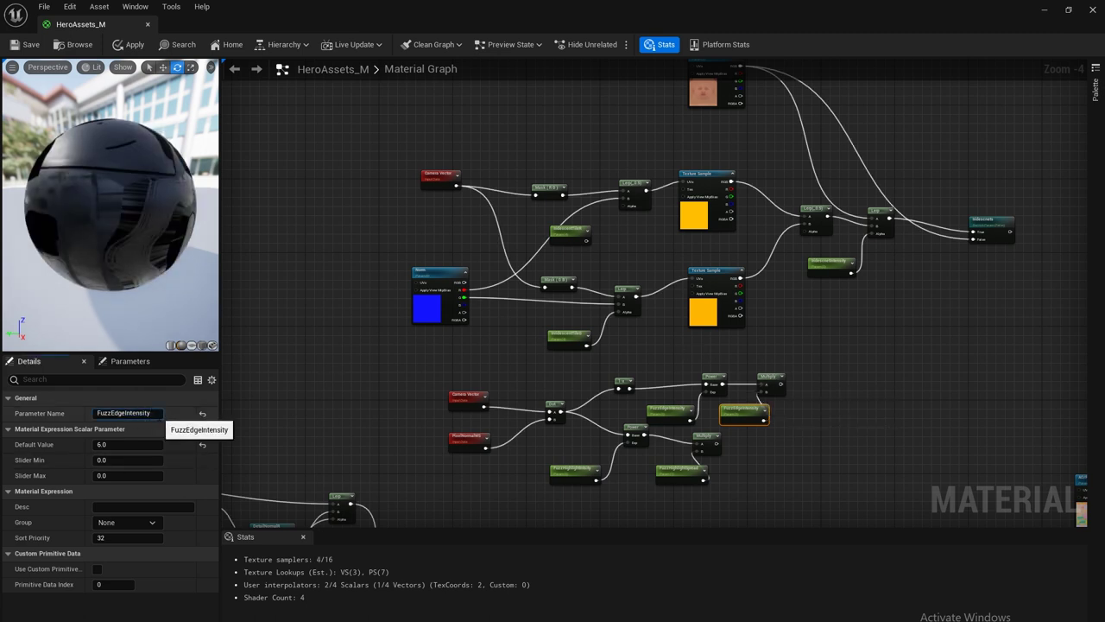
{"action": "key", "text": "BackSpace"}
{"action": "key", "text": "BackSpace"}
{"action": "key", "text": "BackSpace"}
{"action": "key", "text": "BackSpace"}
{"action": "key", "text": "BackSpace"}
{"action": "key", "text": "BackSpace"}
{"action": "key", "text": "BackSpace"}
{"action": "key", "text": "BackSpace"}
{"action": "key", "text": "BackSpace"}
{"action": "type", "text": "Spread"}
{"action": "key", "text": "Return"}
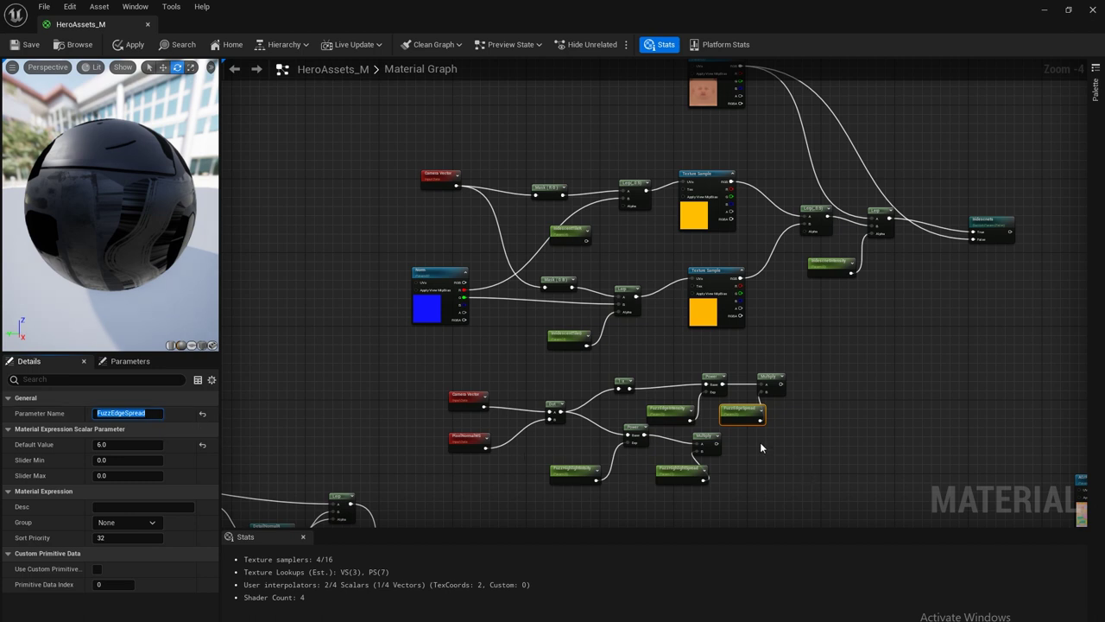
{"action": "left_click", "coordinate": [748, 420]}
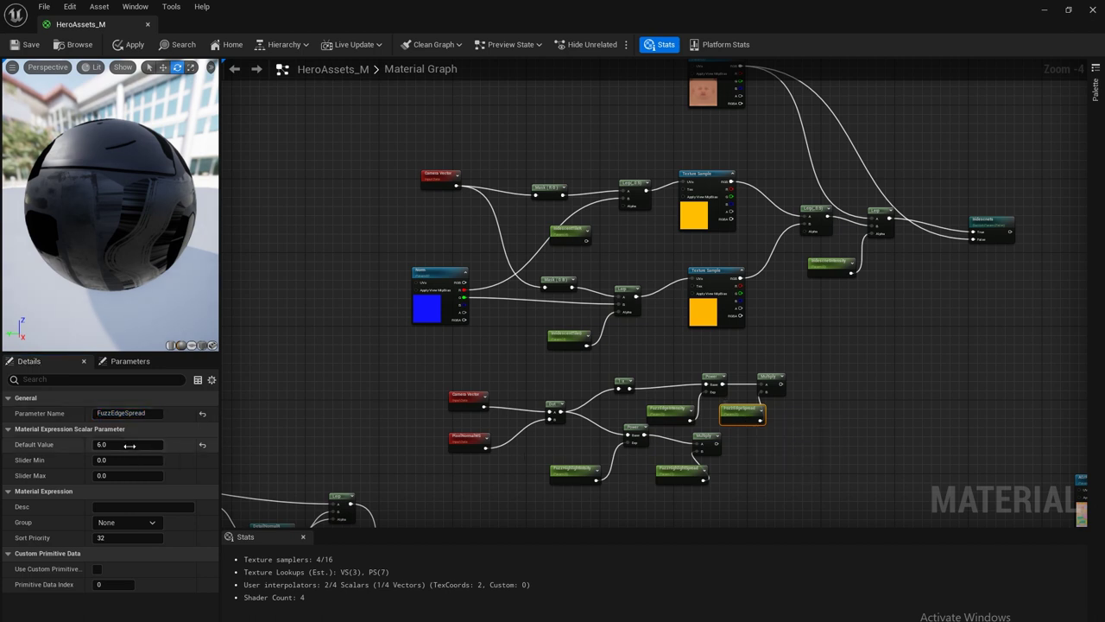
{"action": "left_click", "coordinate": [129, 444]}
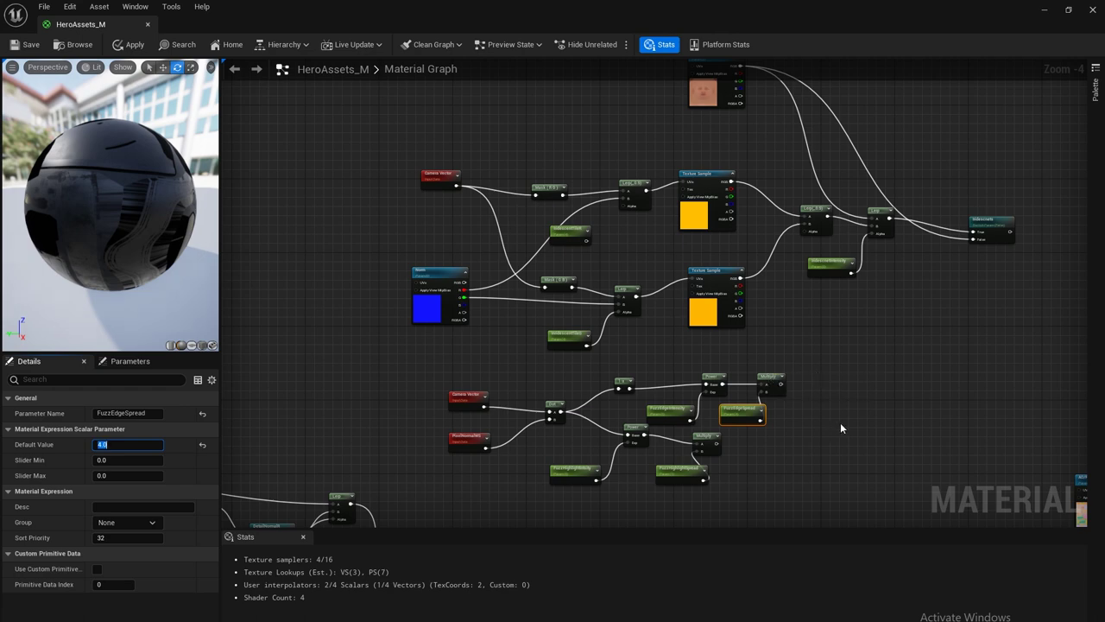
Add an Add node summing the two Multiply results.
{"action": "right_click", "coordinate": [840, 424]}
{"action": "type", "text": "add"}
{"action": "key", "text": "Return"}
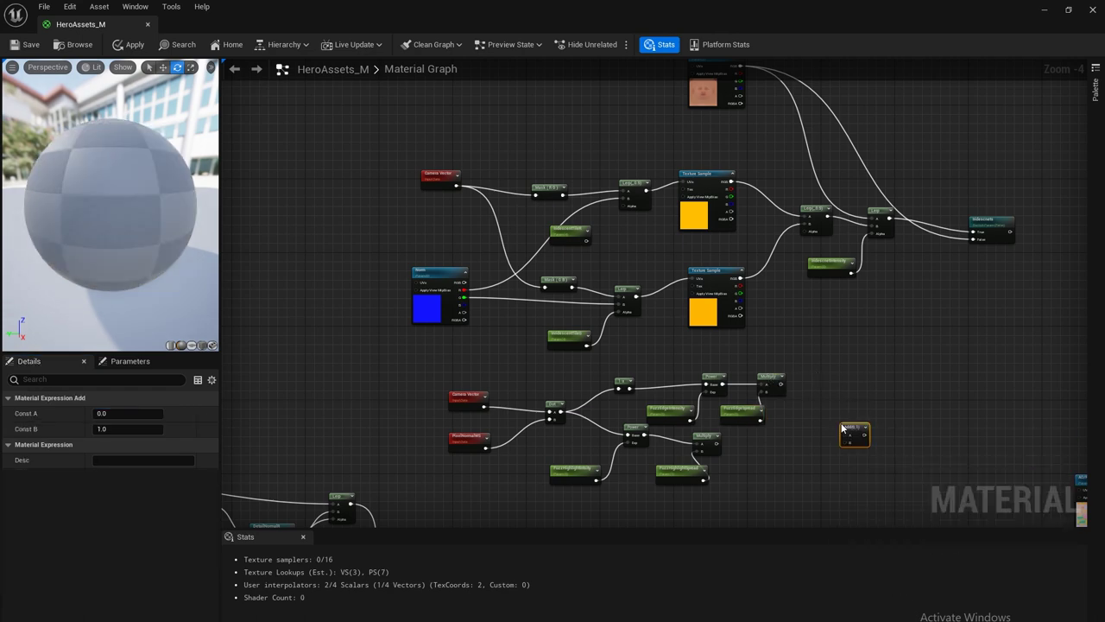
{"action": "left_click_drag", "start_coordinate": [782, 383], "coordinate": [845, 438]}
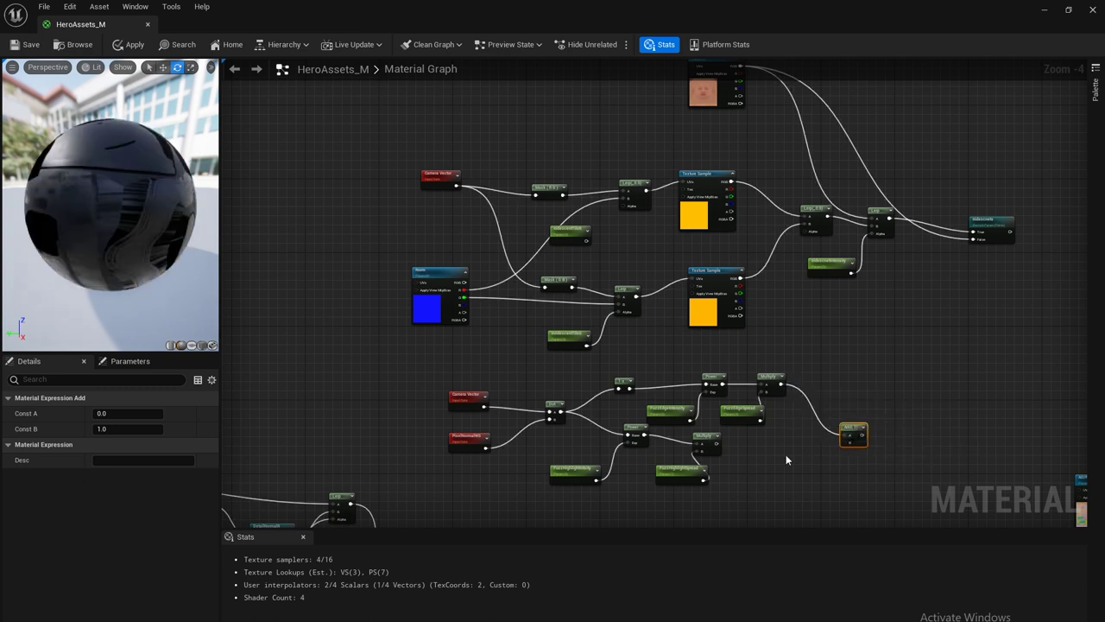
{"action": "left_click_drag", "start_coordinate": [716, 443], "coordinate": [828, 411]}
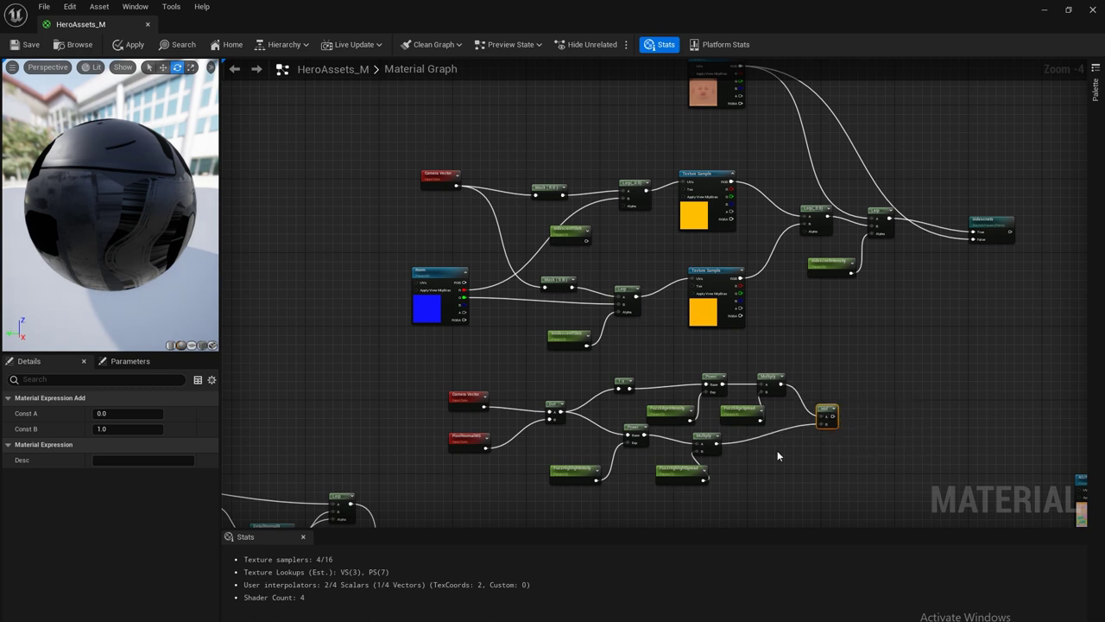
Place a Blend_Screen material function node in the graph.
{"action": "right_click", "coordinate": [897, 358]}
{"action": "type", "text": "Blend_Screen"}
{"action": "key", "text": "Return"}
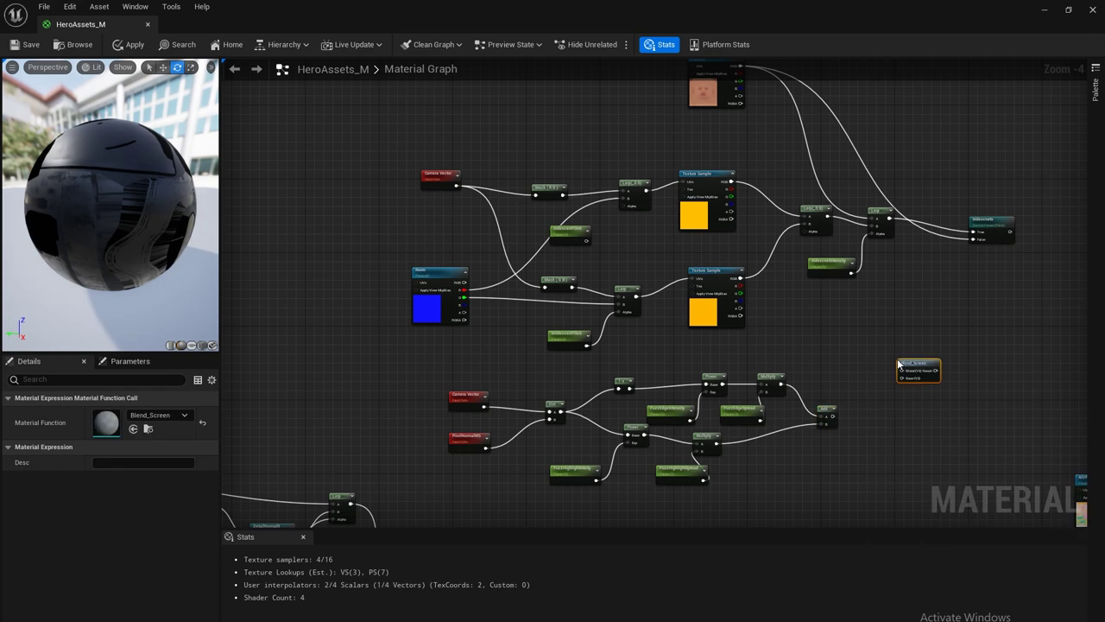
Move Blend_Screen beside the Add node and wire a pasted Albedo copy into its blend input.
{"action": "left_click_drag", "start_coordinate": [911, 363], "coordinate": [863, 421]}
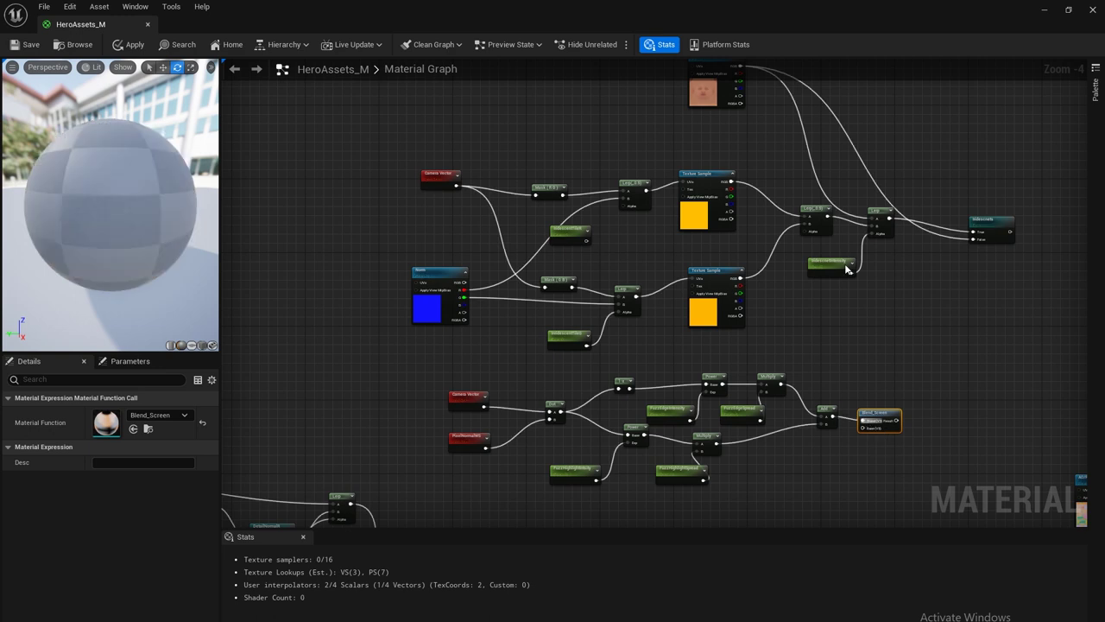
{"action": "left_click", "coordinate": [746, 143]}
{"action": "right_click_drag", "start_coordinate": [706, 118], "coordinate": [706, 151]}
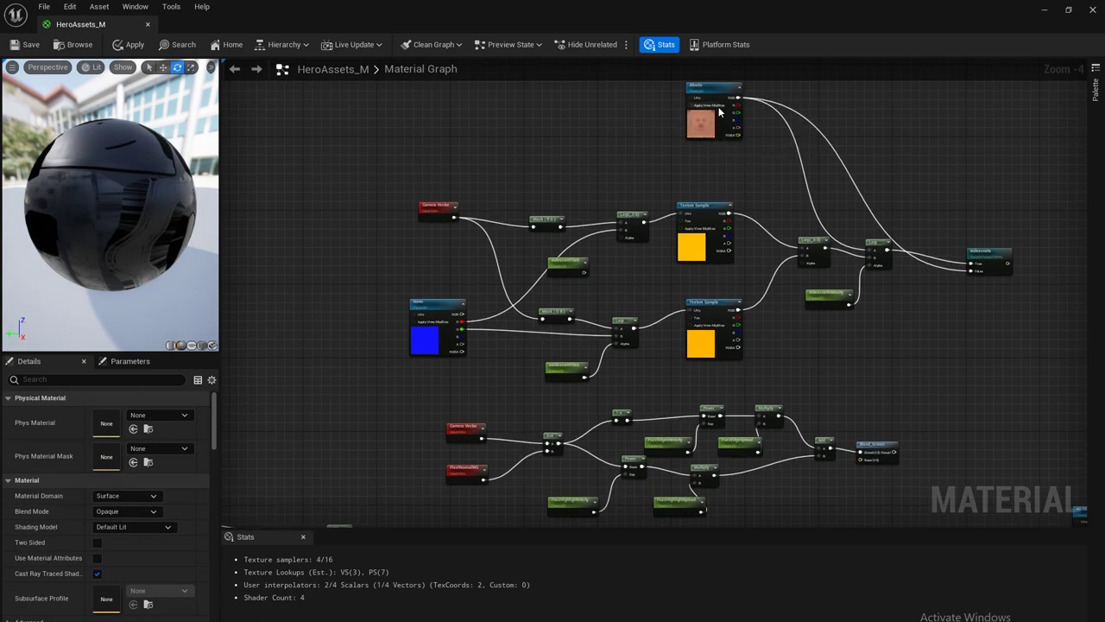
{"action": "left_click", "coordinate": [716, 90]}
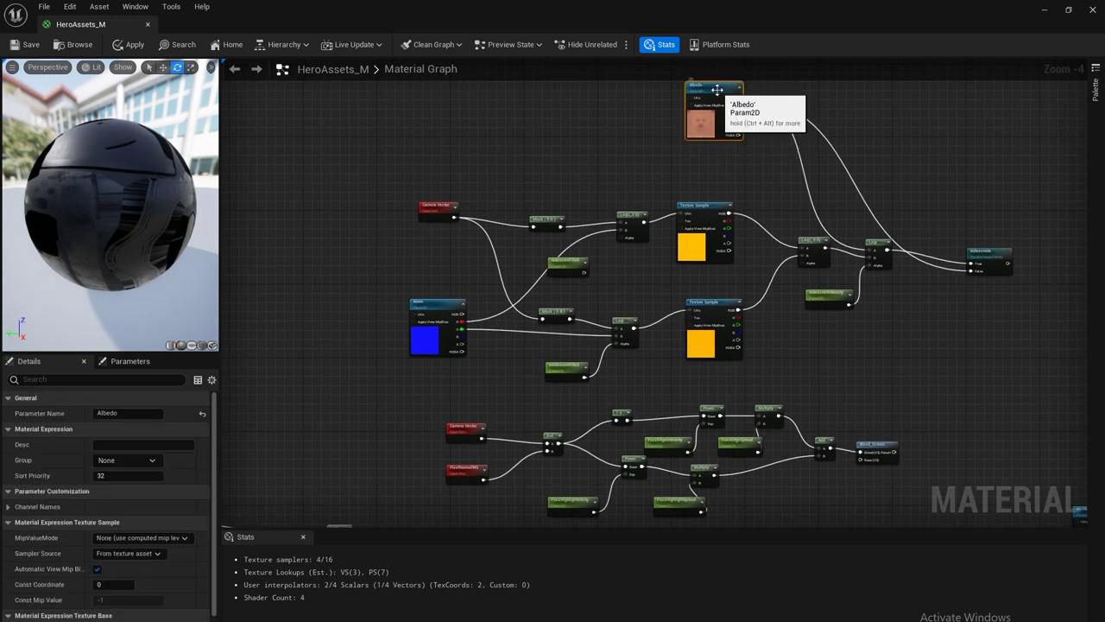
{"action": "right_click_drag", "start_coordinate": [772, 467], "coordinate": [773, 385]}
{"action": "left_click", "coordinate": [773, 418]}
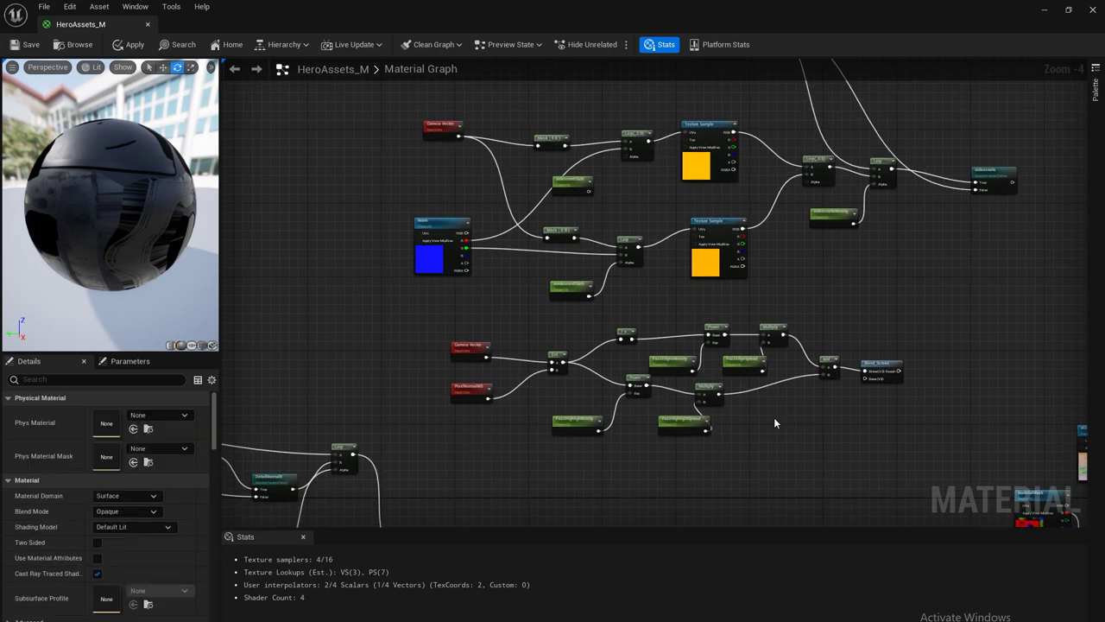
{"action": "key", "text": "ctrl+v"}
{"action": "left_click_drag", "start_coordinate": [806, 418], "coordinate": [866, 378]}
{"action": "right_click_drag", "start_coordinate": [966, 365], "coordinate": [886, 376]}
Add a Lerp node and connect the Blend_Screen result and Albedo into it.
{"action": "right_click", "coordinate": [877, 381]}
{"action": "type", "text": "le"}
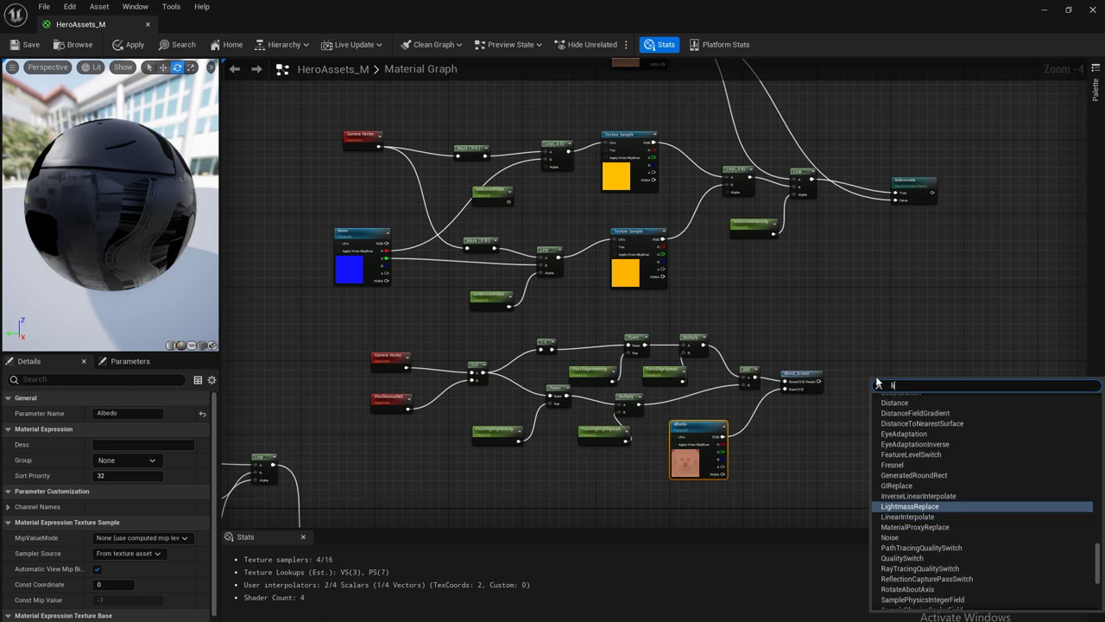
{"action": "key", "text": "Escape"}
{"action": "left_click", "coordinate": [876, 381]}
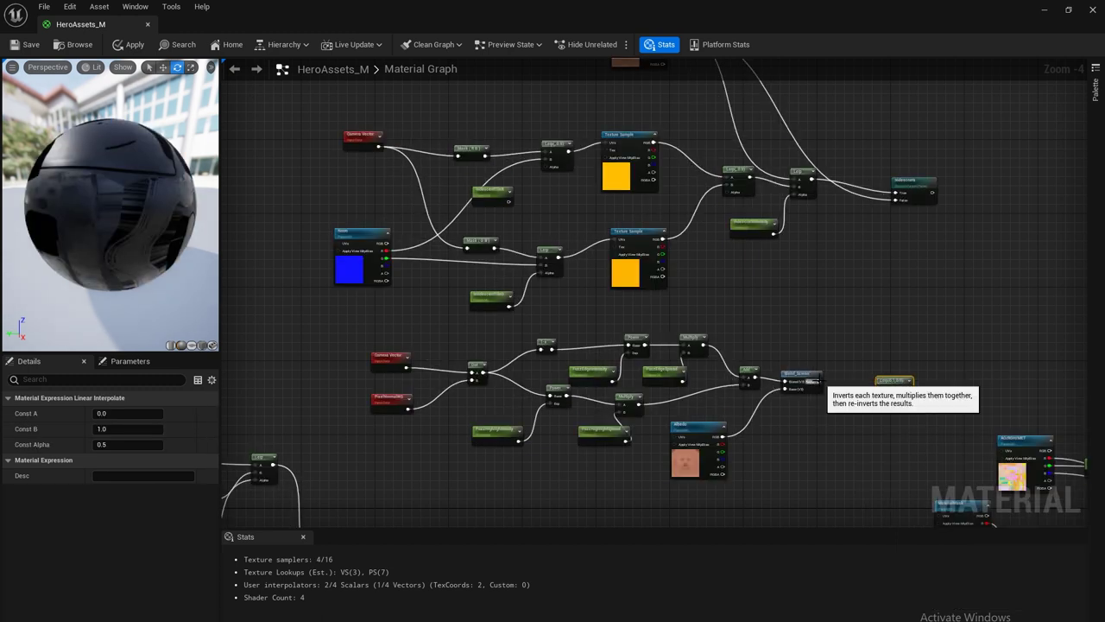
{"action": "left_click_drag", "start_coordinate": [819, 380], "coordinate": [881, 399]}
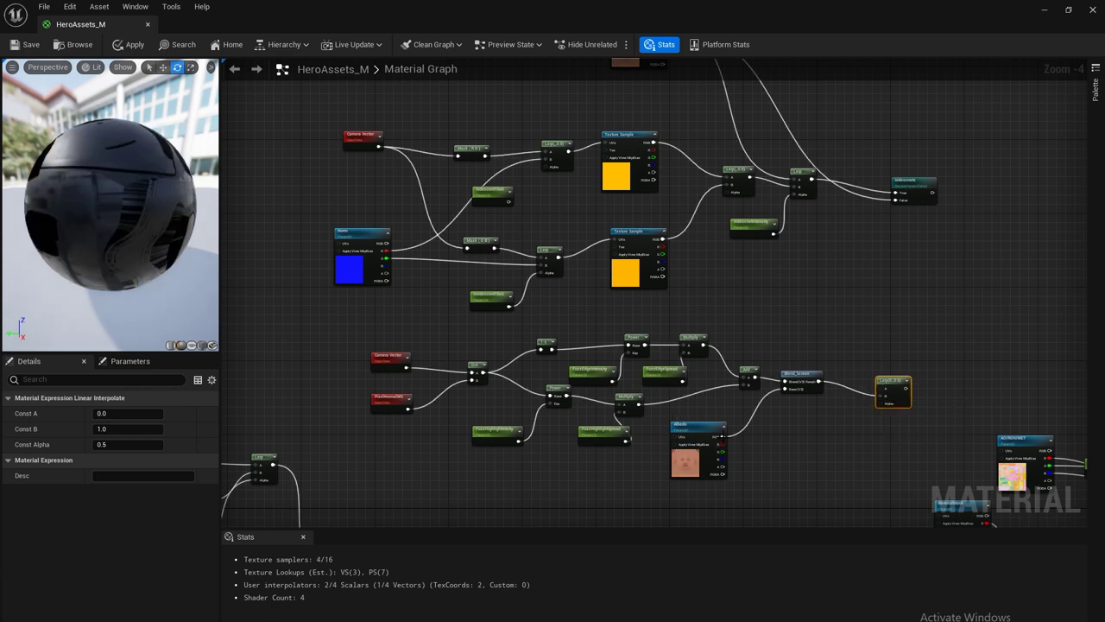
{"action": "left_click_drag", "start_coordinate": [724, 436], "coordinate": [881, 399]}
{"action": "left_click", "coordinate": [827, 436]}
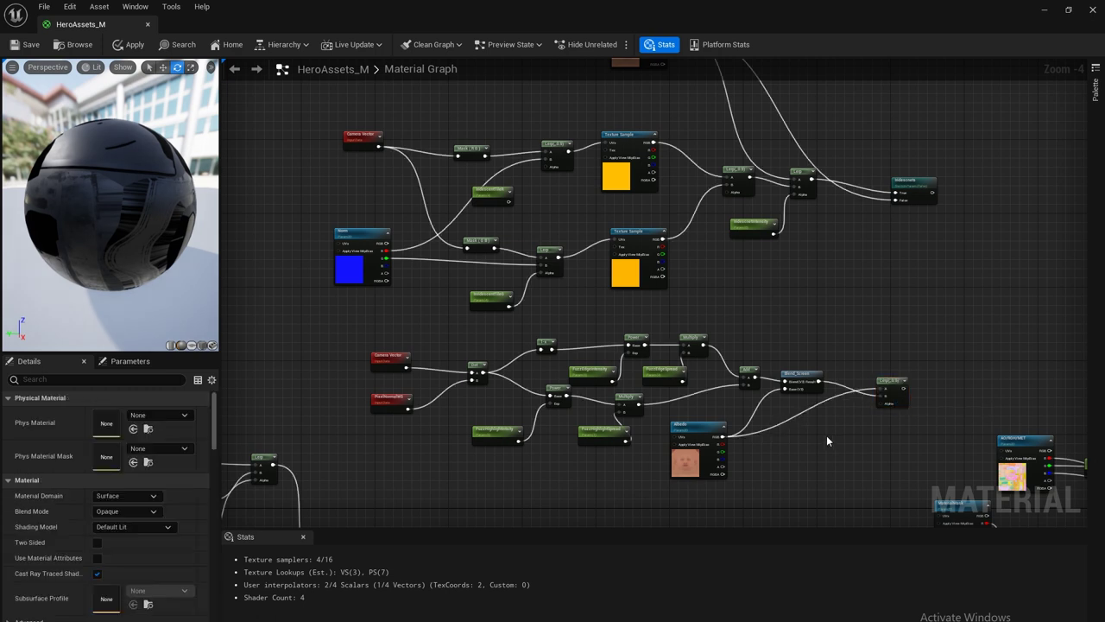
Convert a new Constant into the FuzzIntensity parameter, default 4.0, wired into the Lerp's Alpha.
{"action": "right_click", "coordinate": [827, 435]}
{"action": "type", "text": "const"}
{"action": "key", "text": "Return"}
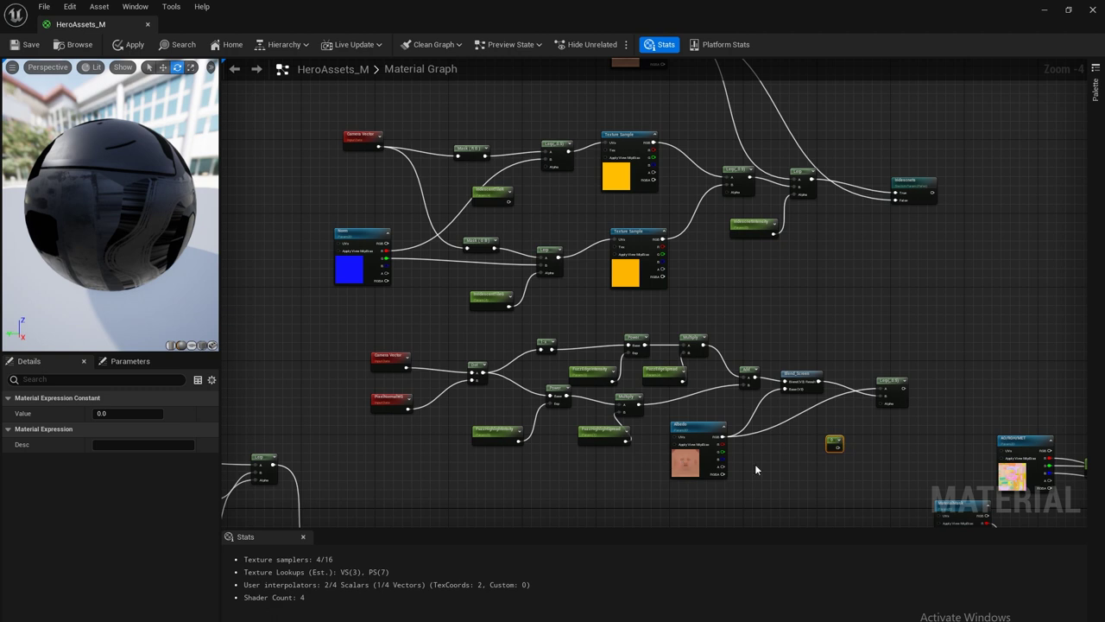
{"action": "right_click", "coordinate": [834, 443]}
{"action": "left_click", "coordinate": [863, 221]}
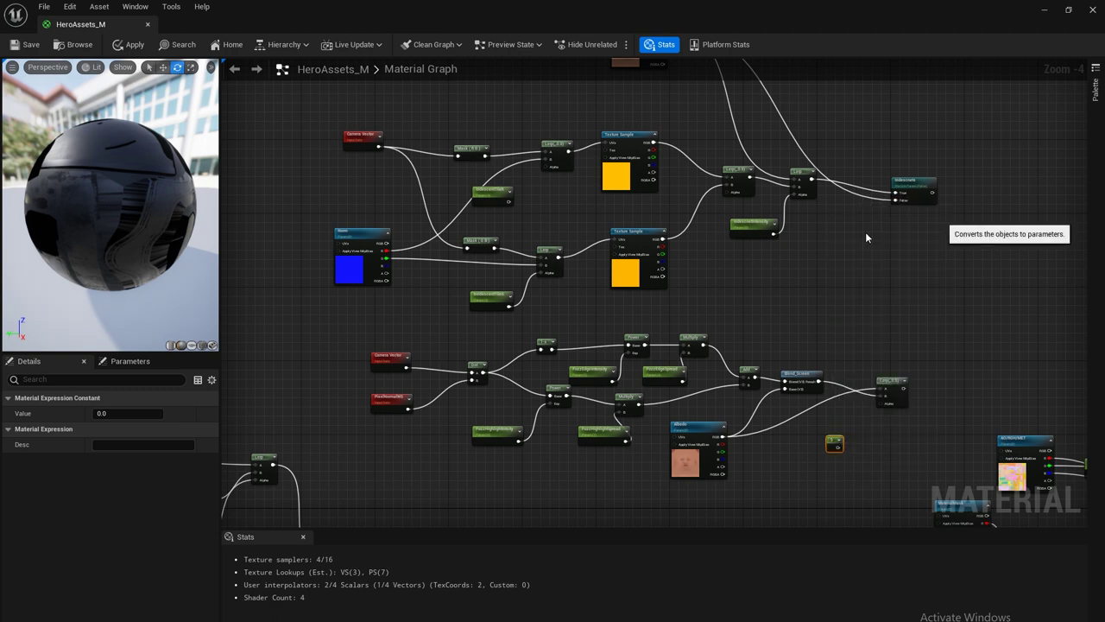
{"action": "type", "text": "FuzzIntensity"}
{"action": "key", "text": "Return"}
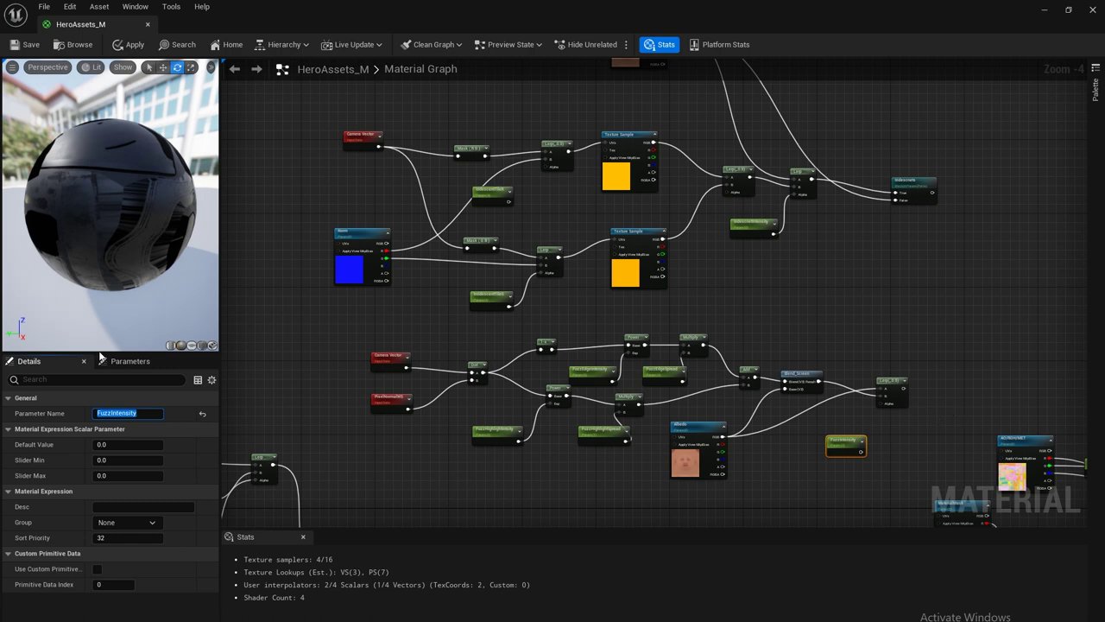
{"action": "left_click", "coordinate": [121, 443]}
{"action": "type", "text": "4"}
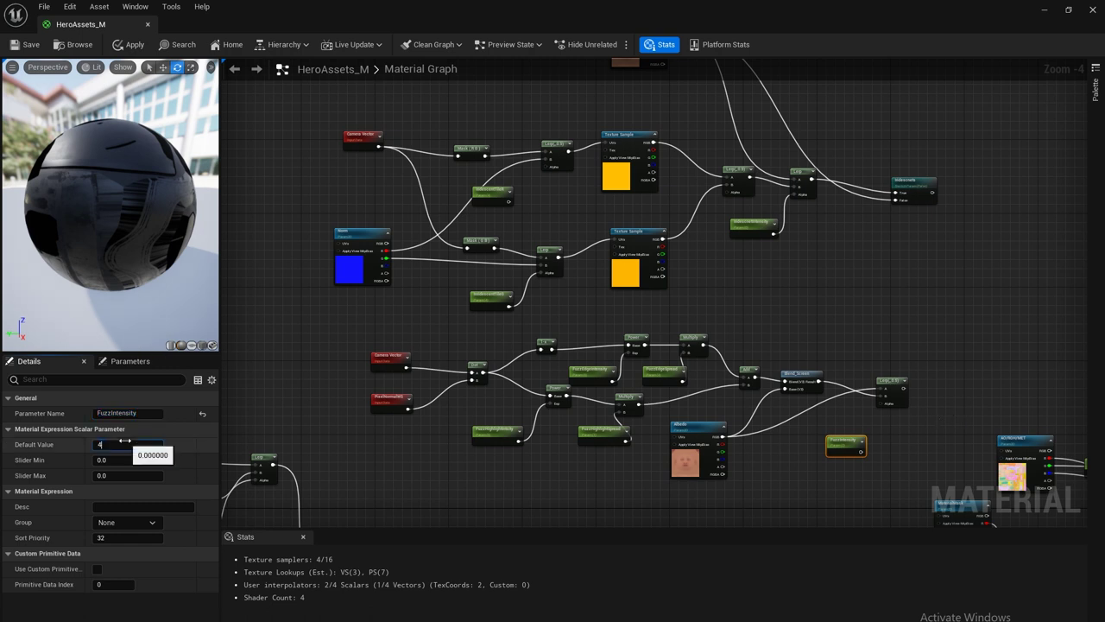
{"action": "key", "text": "Return"}
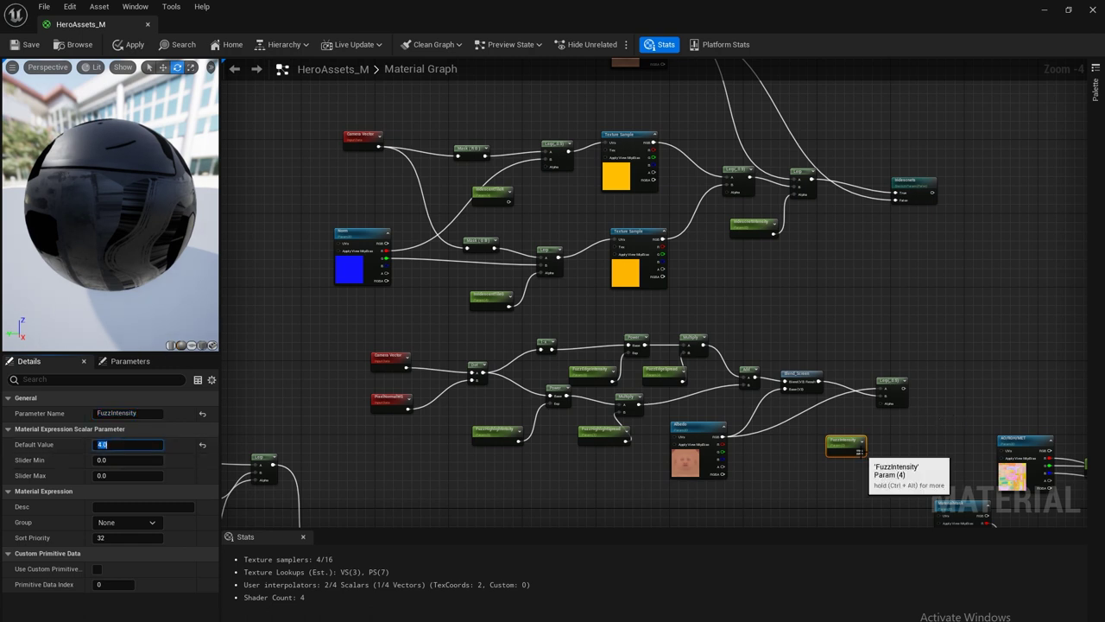
{"action": "left_click_drag", "start_coordinate": [861, 450], "coordinate": [879, 402]}
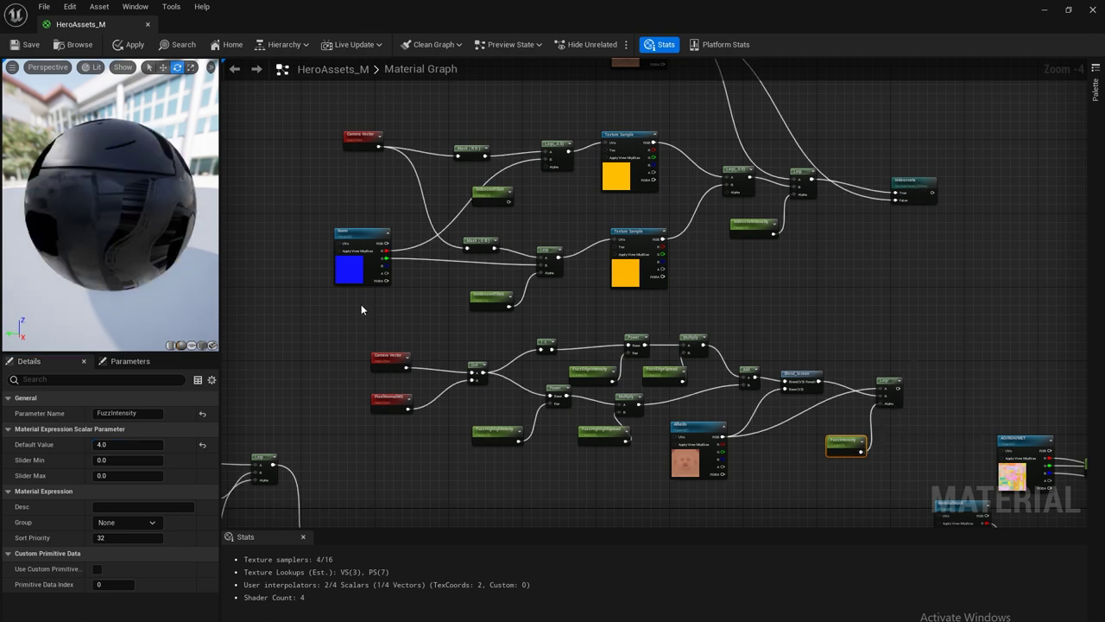
Box-select the lower fuzz node group and move it up and to the left.
{"action": "left_click_drag", "start_coordinate": [363, 337], "coordinate": [903, 472]}
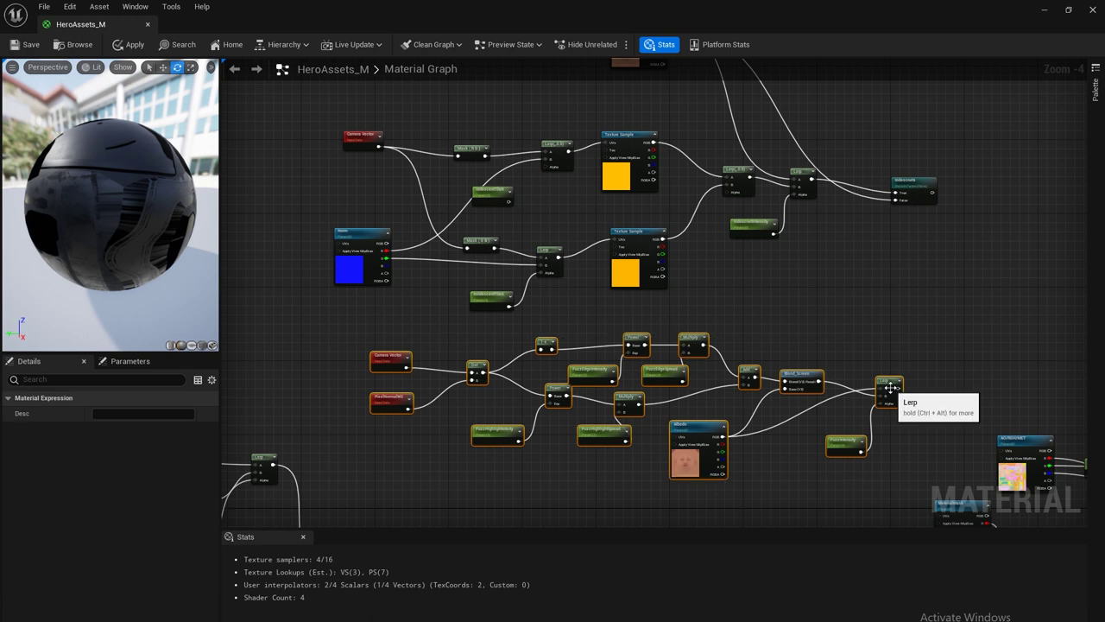
{"action": "left_click_drag", "start_coordinate": [888, 385], "coordinate": [830, 373]}
{"action": "left_click", "coordinate": [887, 327]}
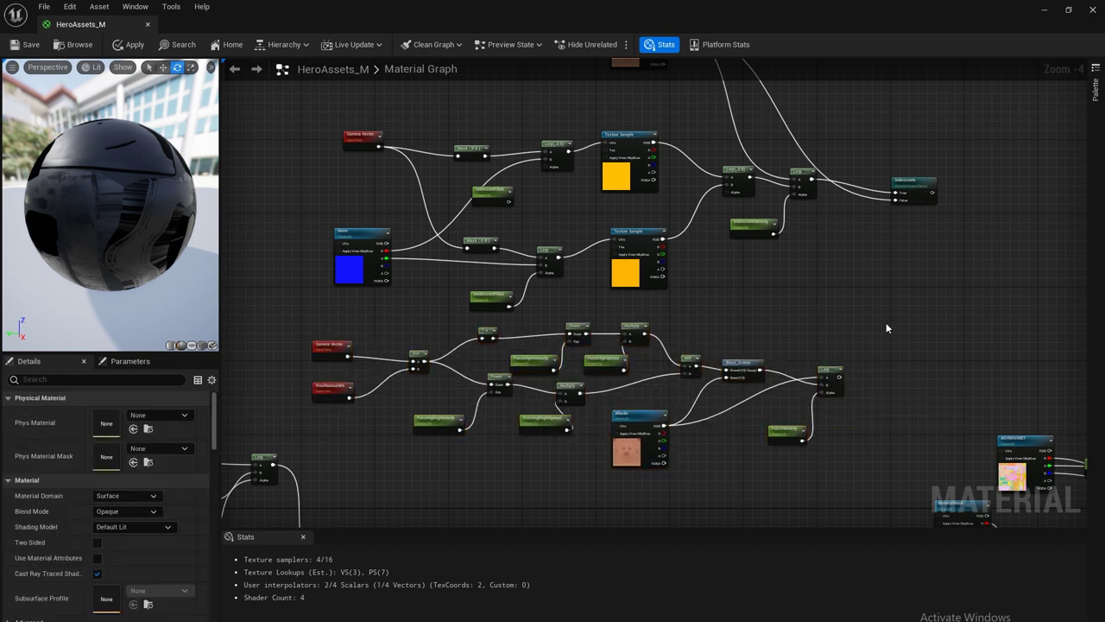
{"action": "right_click", "coordinate": [886, 328]}
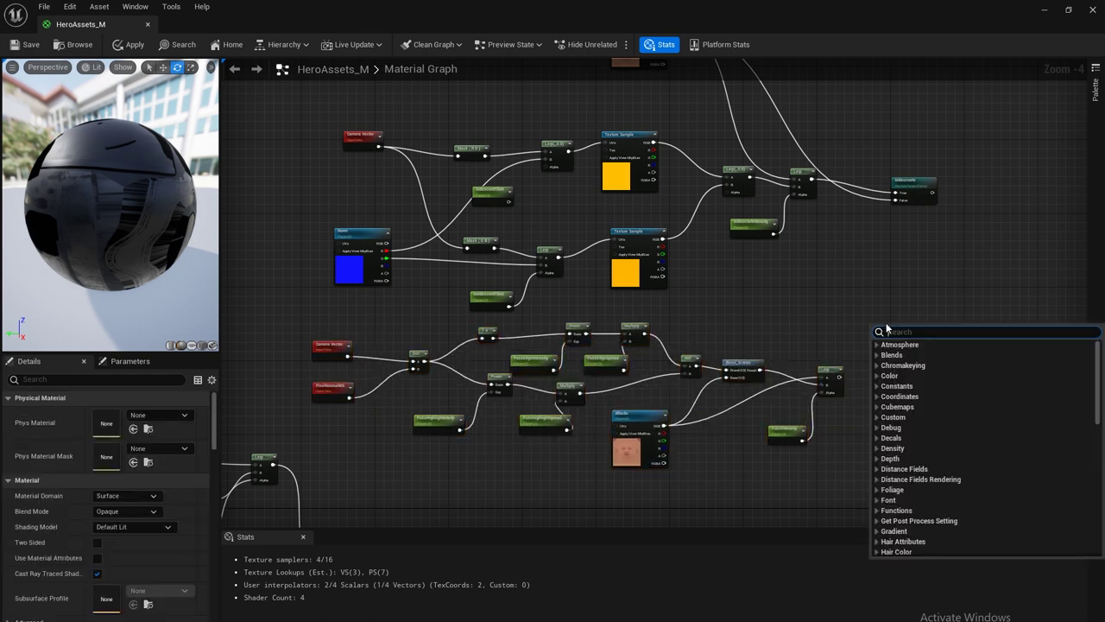
{"action": "type", "text": "stat"}
{"action": "key", "text": "Down"}
{"action": "key", "text": "Down"}
{"action": "key", "text": "Down"}
{"action": "key", "text": "Down"}
{"action": "key", "text": "Down"}
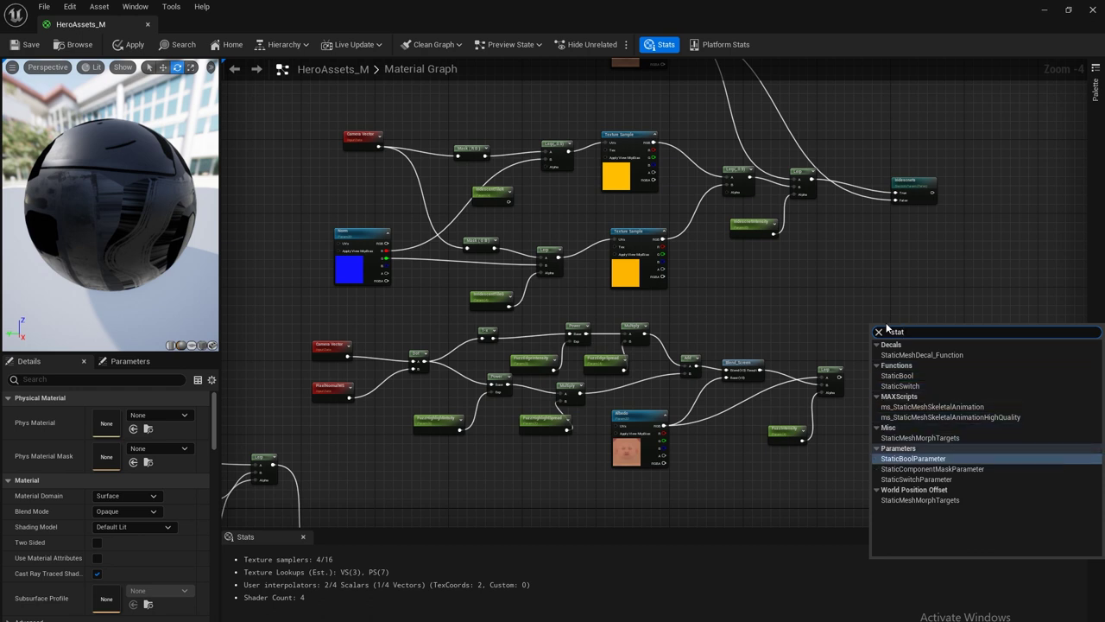
Place a StaticSwitchParameter with the fuzz Lerp on True and Albedo on False.
{"action": "key", "text": "Down"}
{"action": "key", "text": "Down"}
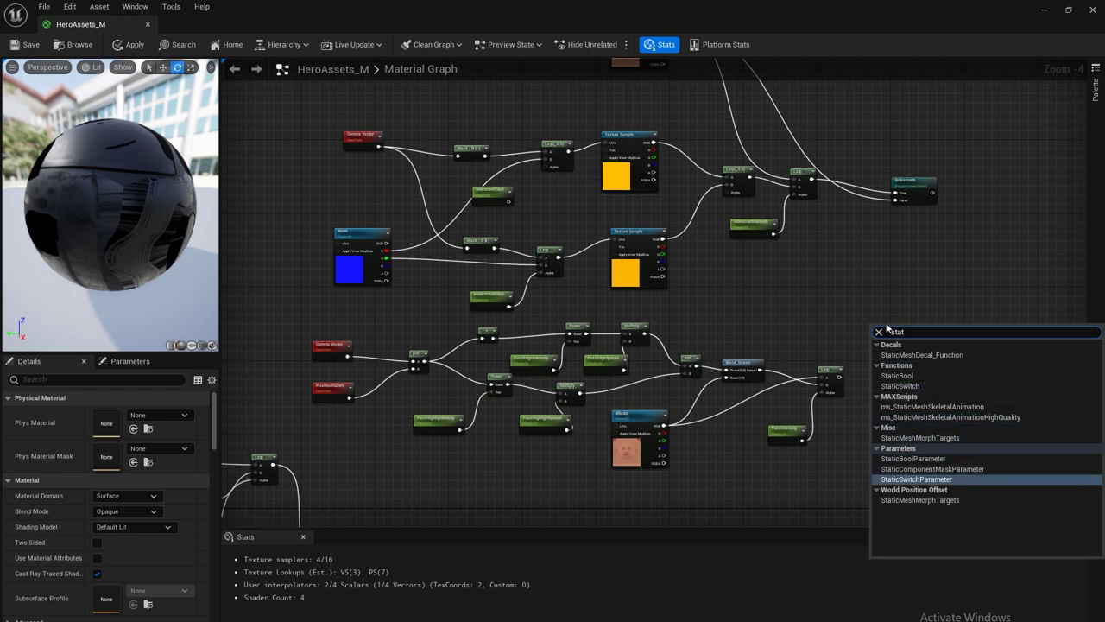
{"action": "key", "text": "Return"}
{"action": "left_click_drag", "start_coordinate": [839, 377], "coordinate": [893, 341]}
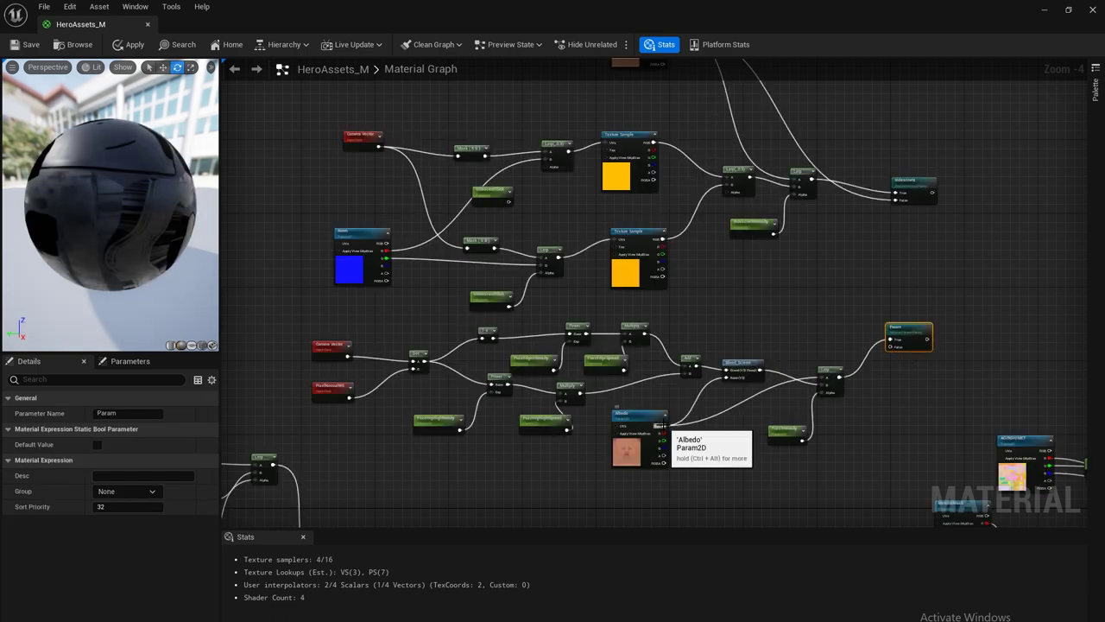
{"action": "left_click_drag", "start_coordinate": [661, 424], "coordinate": [908, 323]}
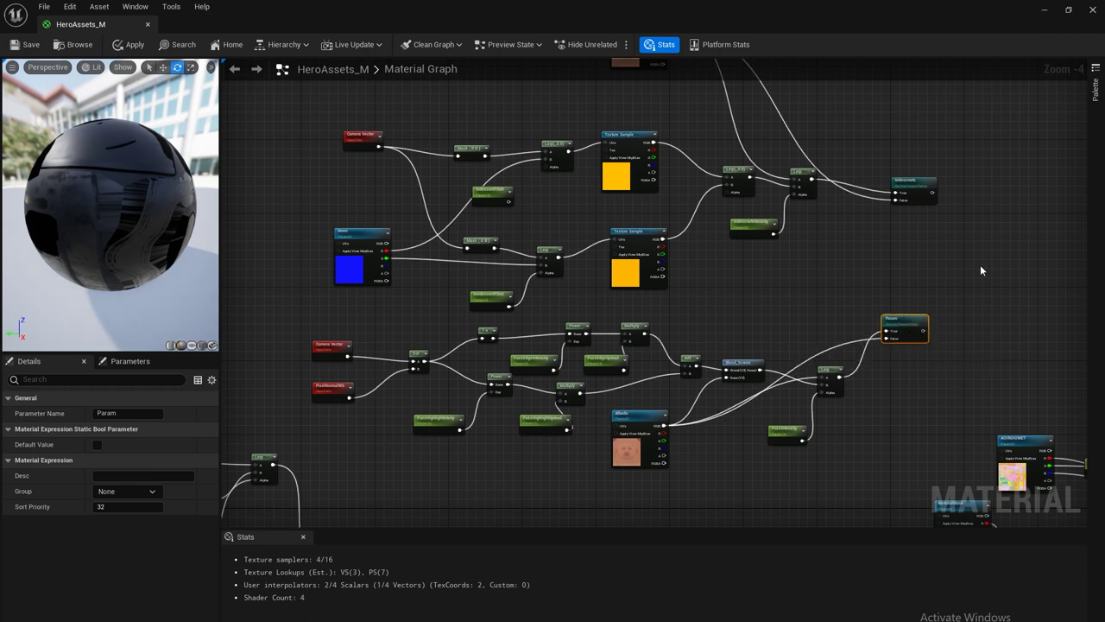
Rename the switch parameter to Fuzz and bring the Albedo and Iridescent nodes into view.
{"action": "double_click", "coordinate": [902, 318]}
{"action": "left_click", "coordinate": [154, 413]}
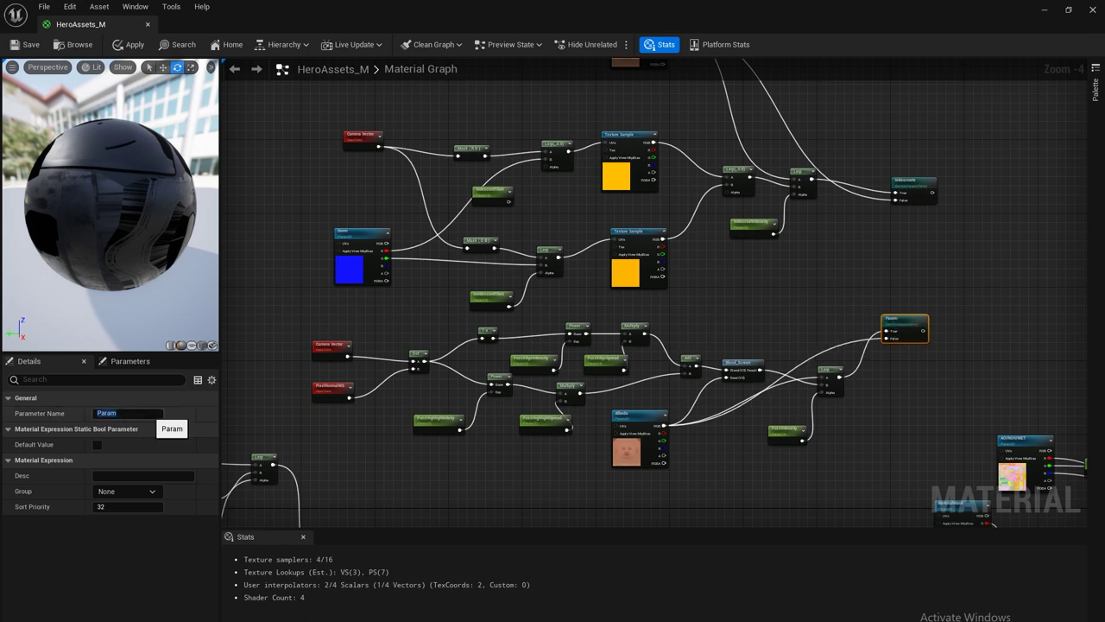
{"action": "type", "text": "Fuzz"}
{"action": "right_click_drag", "start_coordinate": [957, 262], "coordinate": [795, 300]}
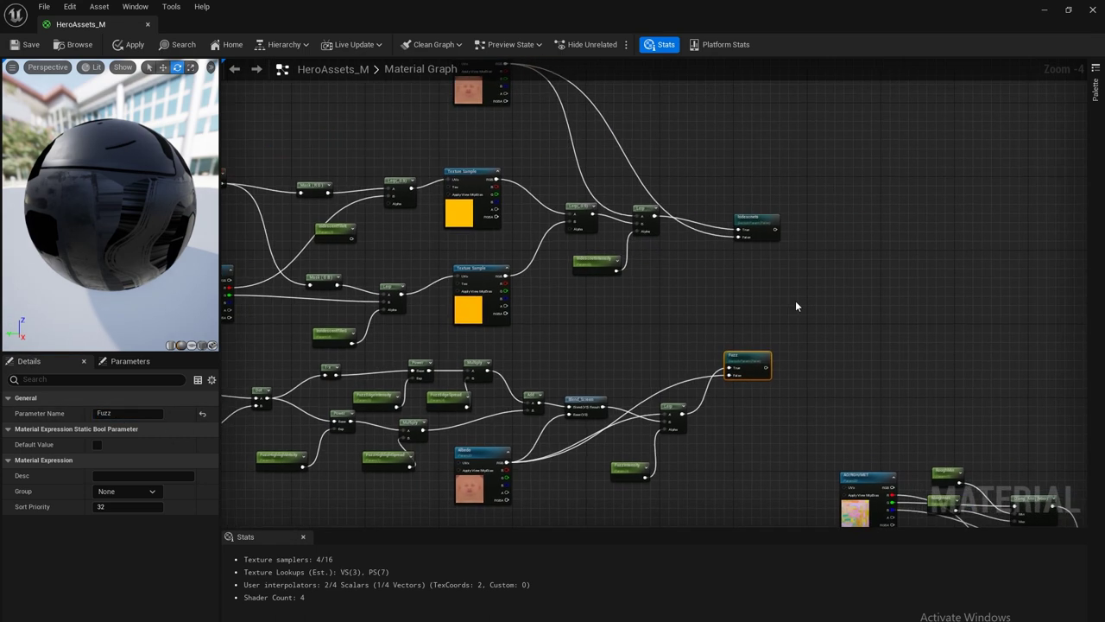
{"action": "right_click_drag", "start_coordinate": [251, 349], "coordinate": [360, 278]}
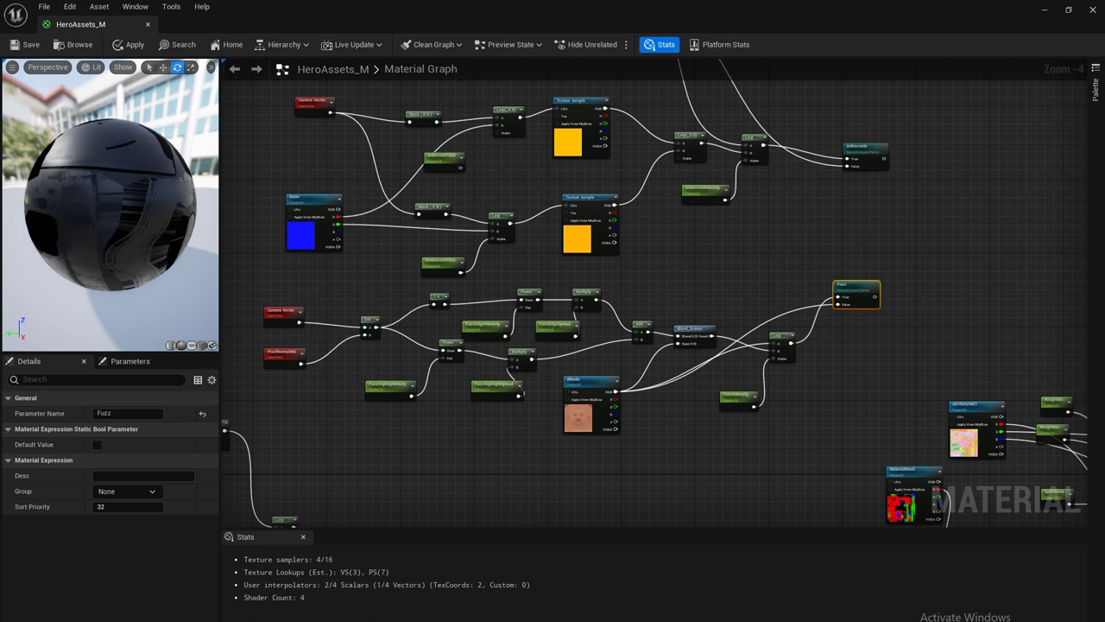
{"action": "right_click_drag", "start_coordinate": [813, 429], "coordinate": [725, 357]}
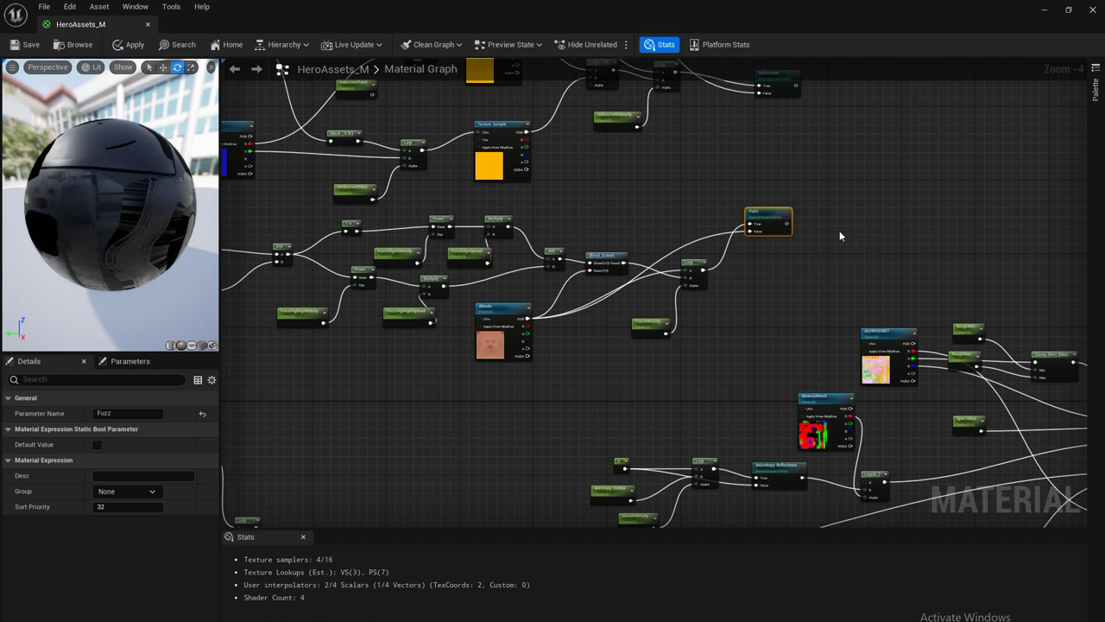
{"action": "right_click_drag", "start_coordinate": [840, 212], "coordinate": [846, 406]}
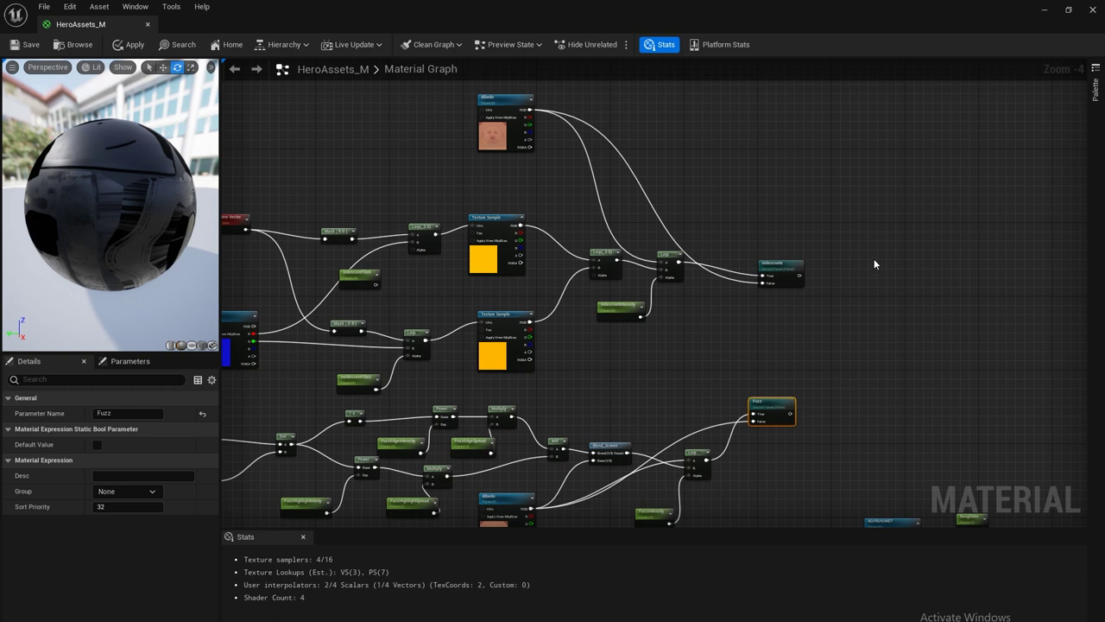
Add two LinearInterpolate nodes to the graph.
{"action": "right_click", "coordinate": [860, 267]}
{"action": "type", "text": "lerp"}
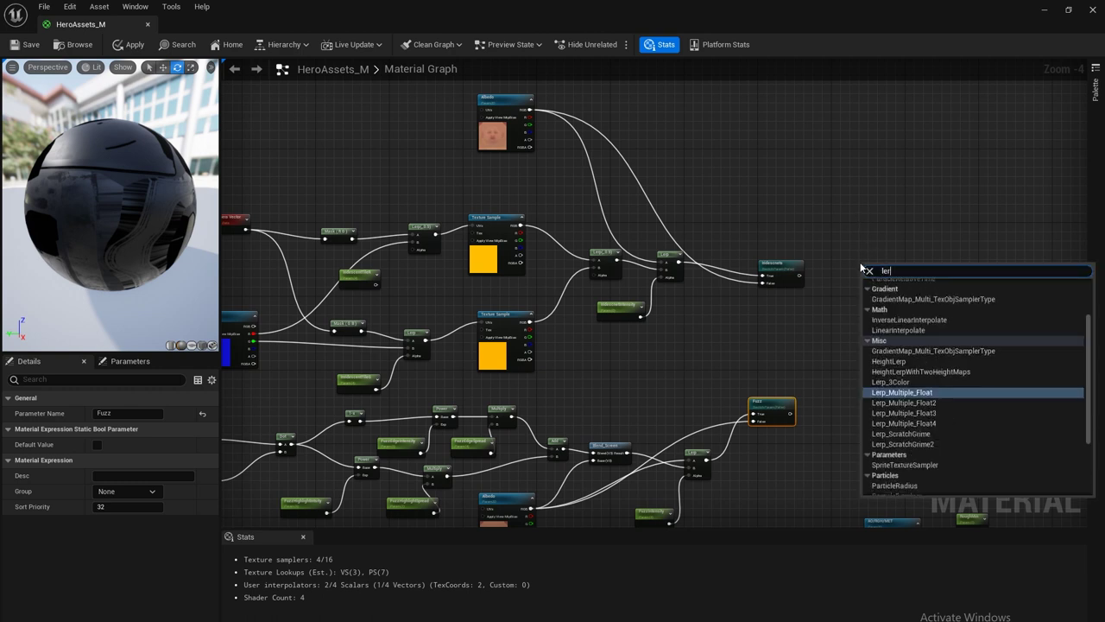
{"action": "left_click", "coordinate": [841, 256]}
{"action": "right_click", "coordinate": [841, 256]}
{"action": "type", "text": "lin"}
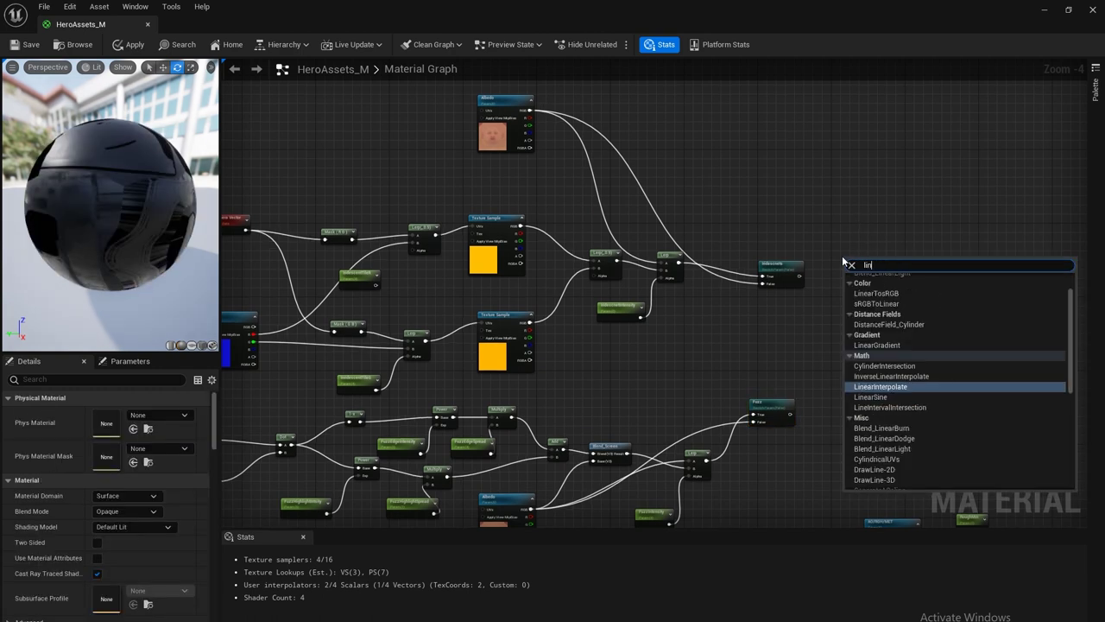
{"action": "key", "text": "Return"}
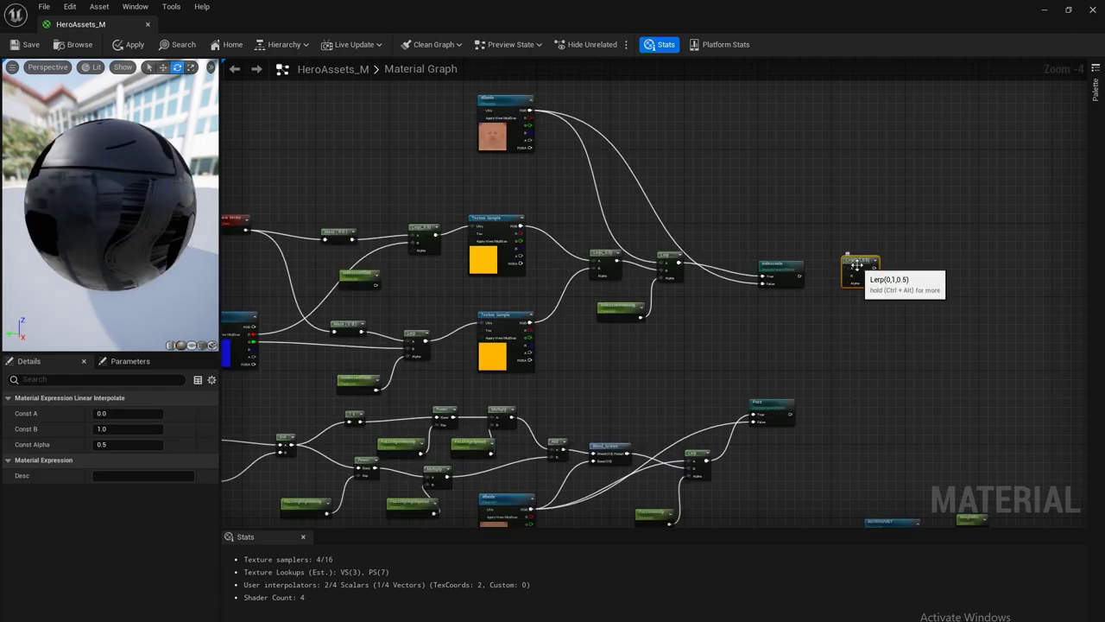
{"action": "left_click", "coordinate": [876, 409]}
Move the second Lerp up beside the Fuzz switch and bring the MaterialMask node into view.
{"action": "left_click", "coordinate": [876, 409]}
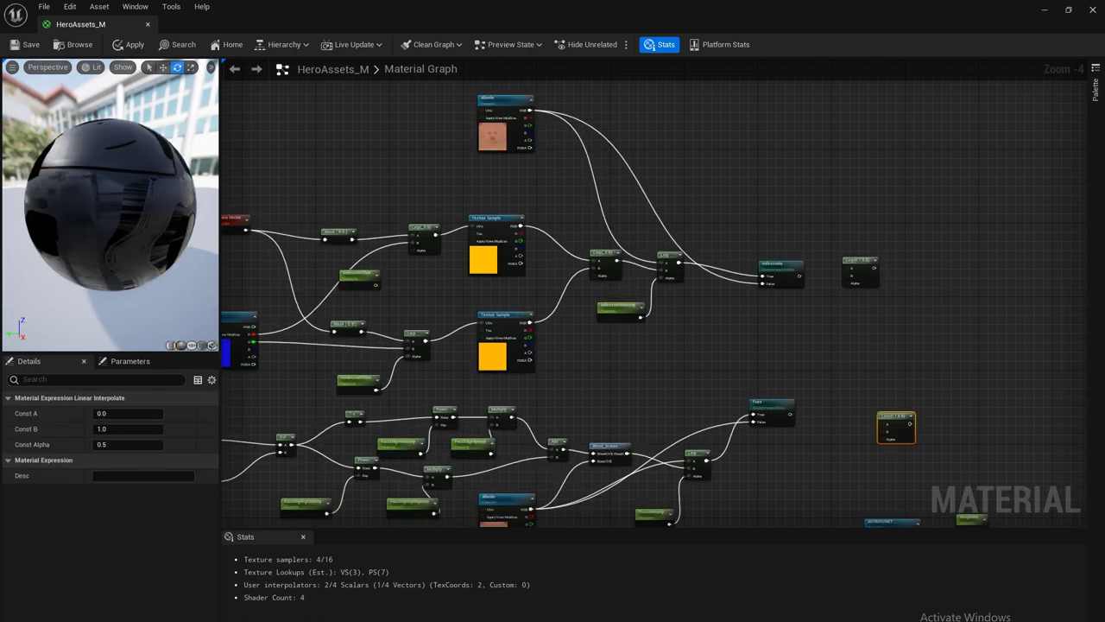
{"action": "right_click_drag", "start_coordinate": [889, 423], "coordinate": [828, 360]}
{"action": "left_click_drag", "start_coordinate": [828, 360], "coordinate": [786, 341]}
{"action": "right_click_drag", "start_coordinate": [935, 256], "coordinate": [975, 288]}
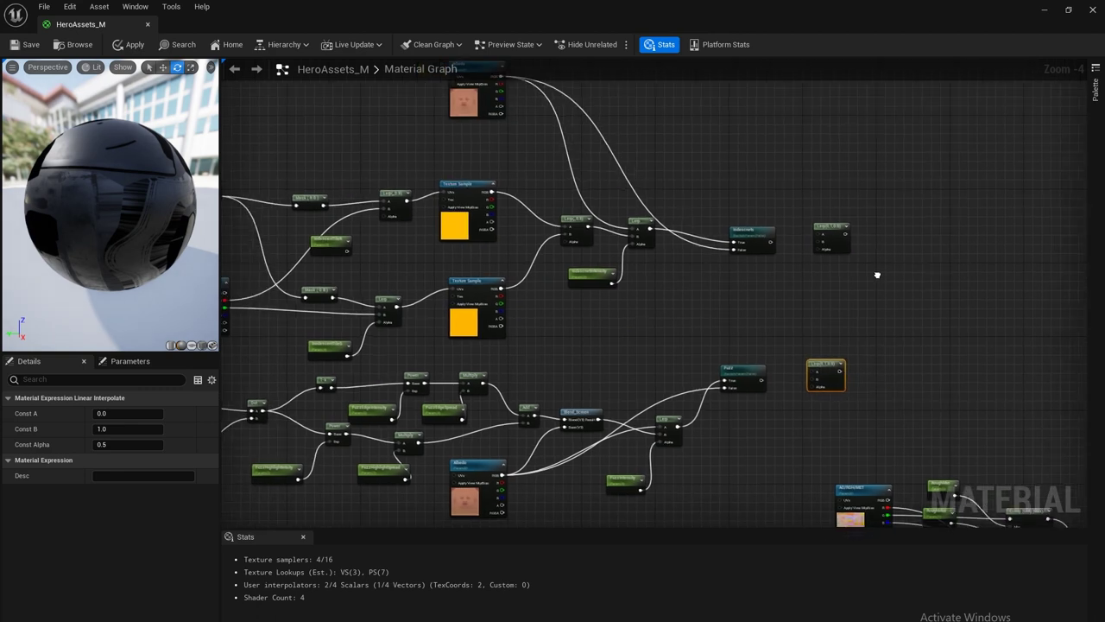
{"action": "right_click_drag", "start_coordinate": [910, 457], "coordinate": [946, 238]}
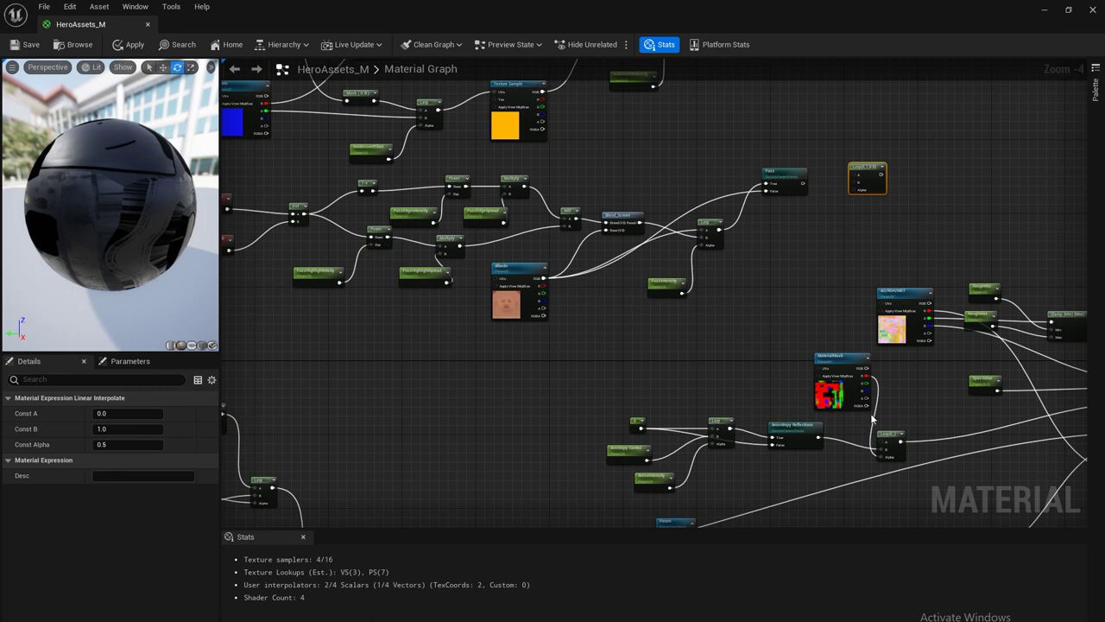
Paste a MaterialMask copy and wire it and the iridescent switch into the upper Lerp.
{"action": "left_click", "coordinate": [852, 362]}
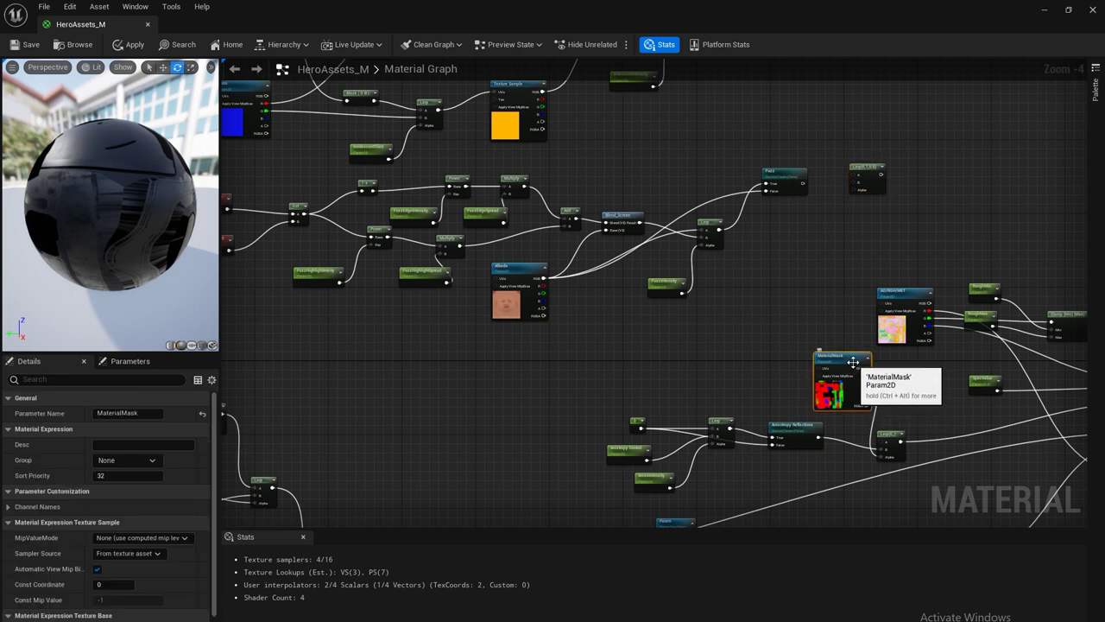
{"action": "right_click_drag", "start_coordinate": [655, 140], "coordinate": [699, 209]}
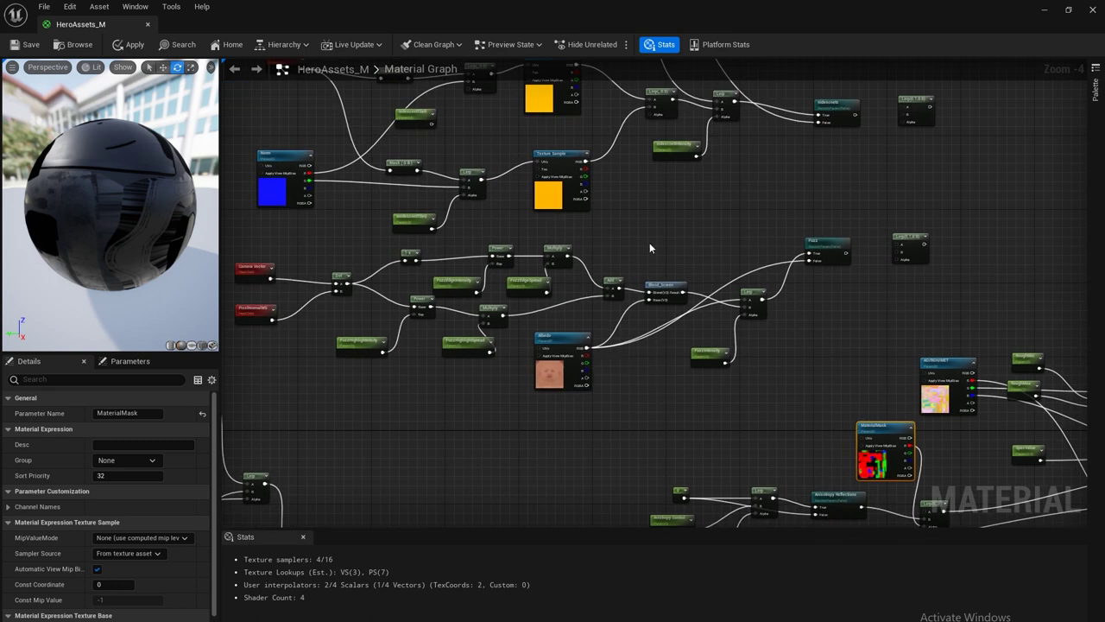
{"action": "left_click", "coordinate": [658, 217]}
{"action": "key", "text": "ctrl+v"}
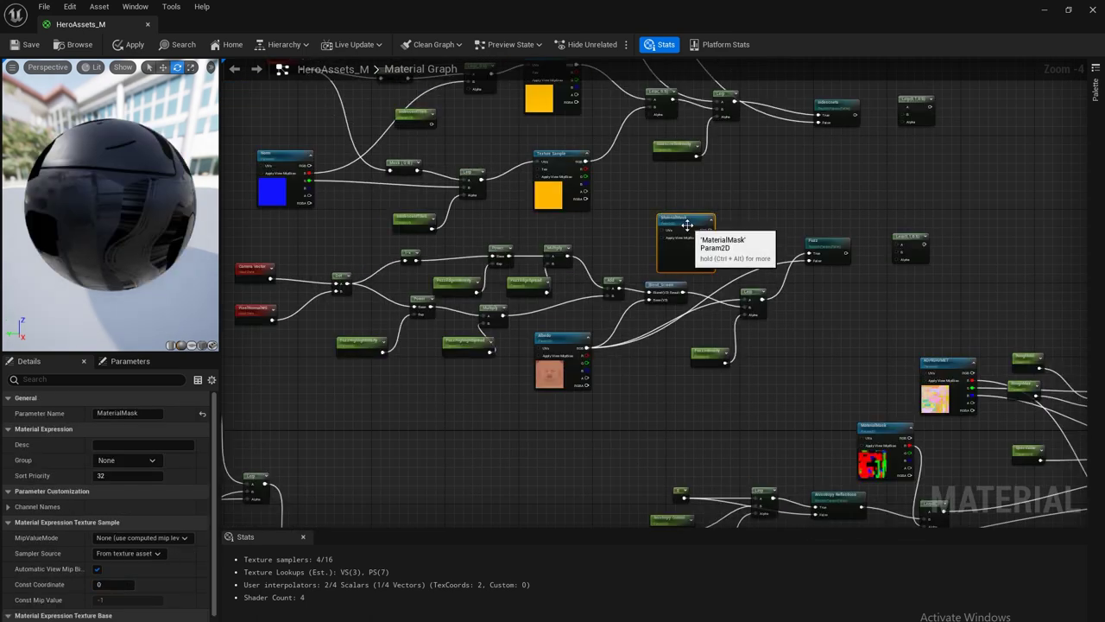
{"action": "right_click_drag", "start_coordinate": [783, 189], "coordinate": [746, 227]}
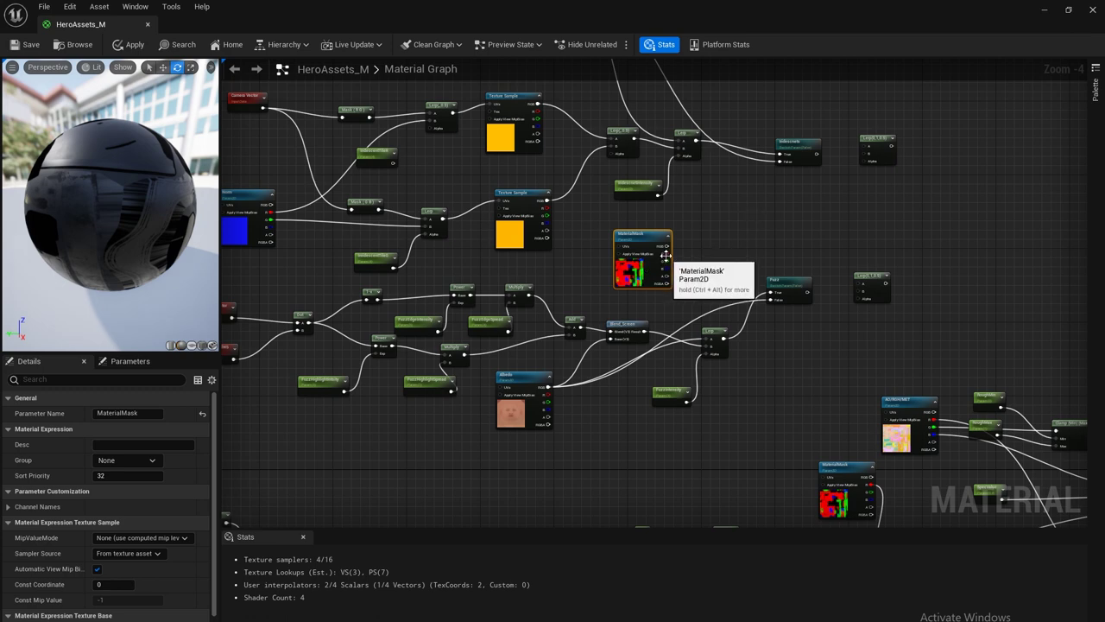
{"action": "left_click_drag", "start_coordinate": [668, 253], "coordinate": [864, 161]}
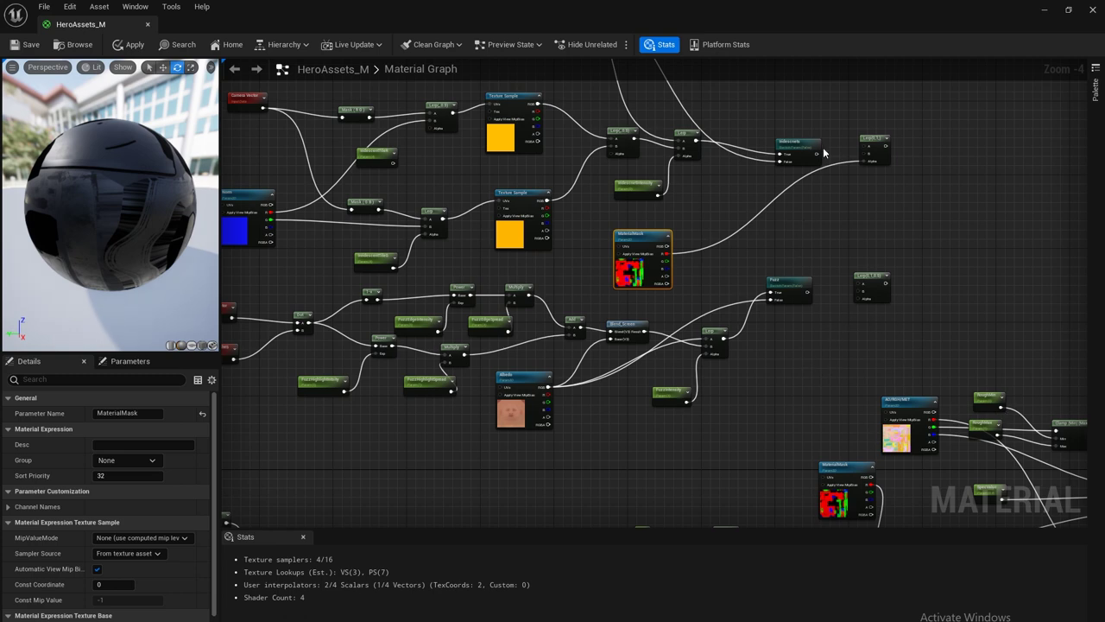
{"action": "left_click_drag", "start_coordinate": [817, 154], "coordinate": [869, 159]}
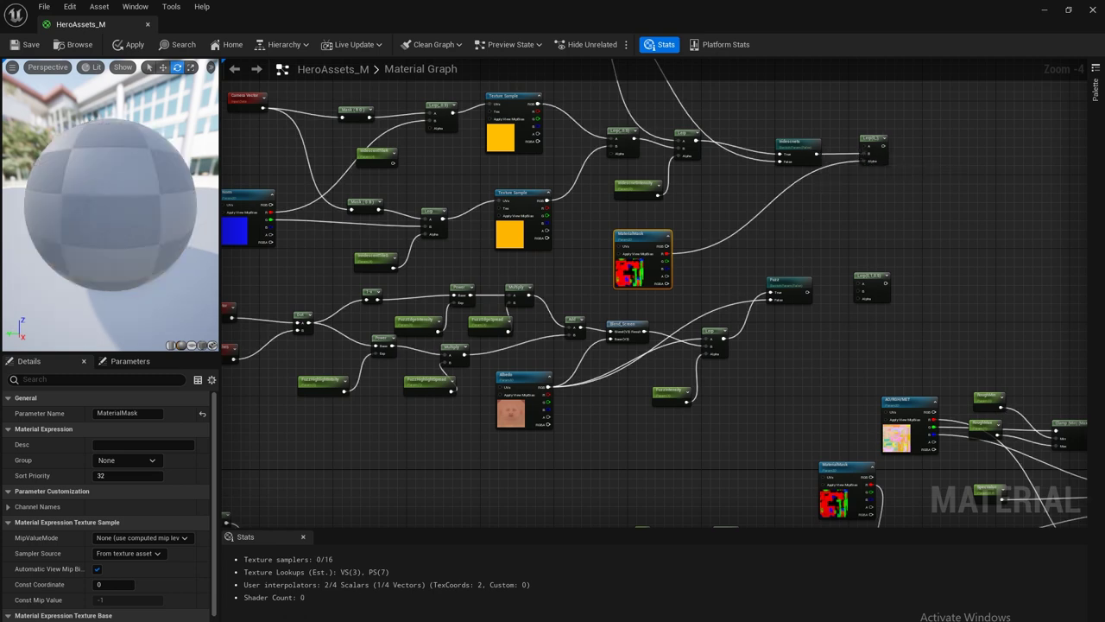
Connect Albedo RGB to the upper Lerp's A, then the mask's B channel and Albedo into the lower Lerp.
{"action": "right_click_drag", "start_coordinate": [705, 75], "coordinate": [666, 227]}
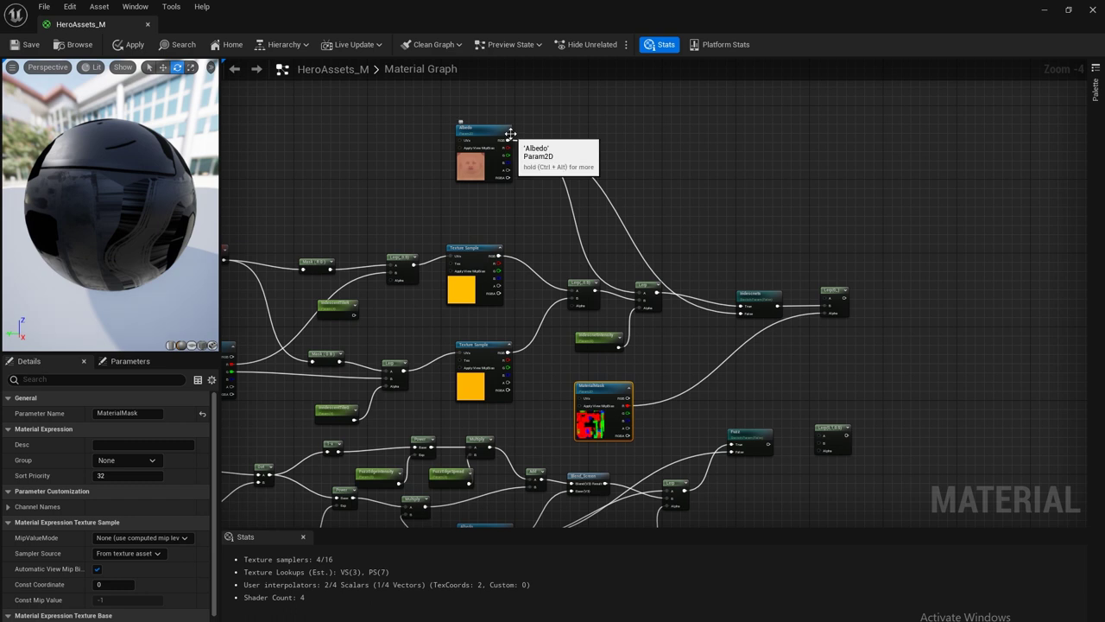
{"action": "left_click_drag", "start_coordinate": [508, 139], "coordinate": [825, 296]}
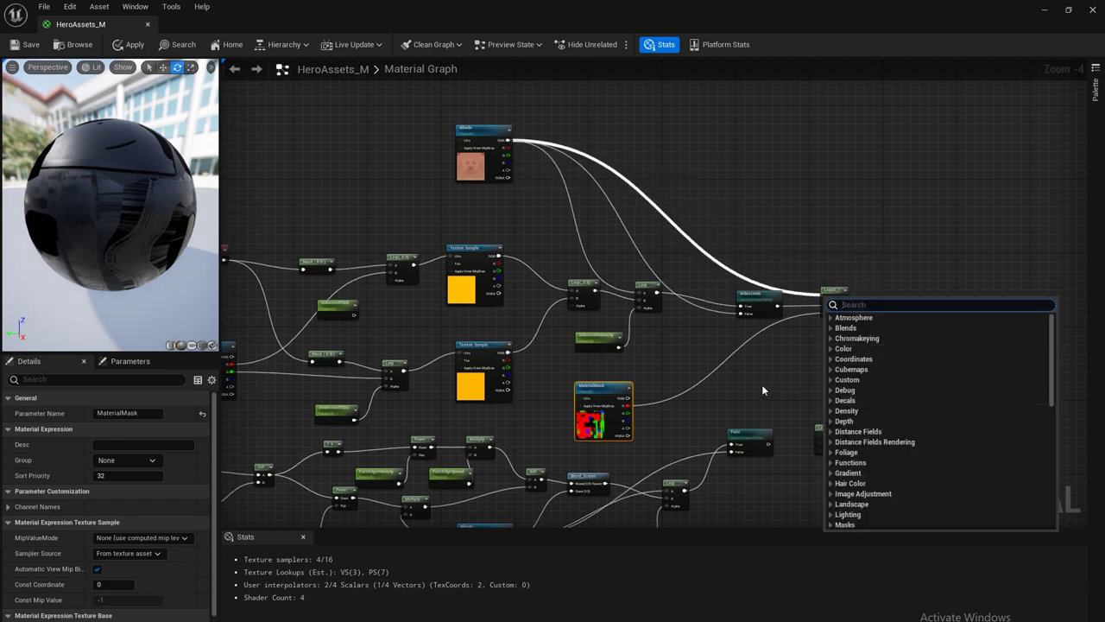
{"action": "right_click_drag", "start_coordinate": [762, 384], "coordinate": [777, 331]}
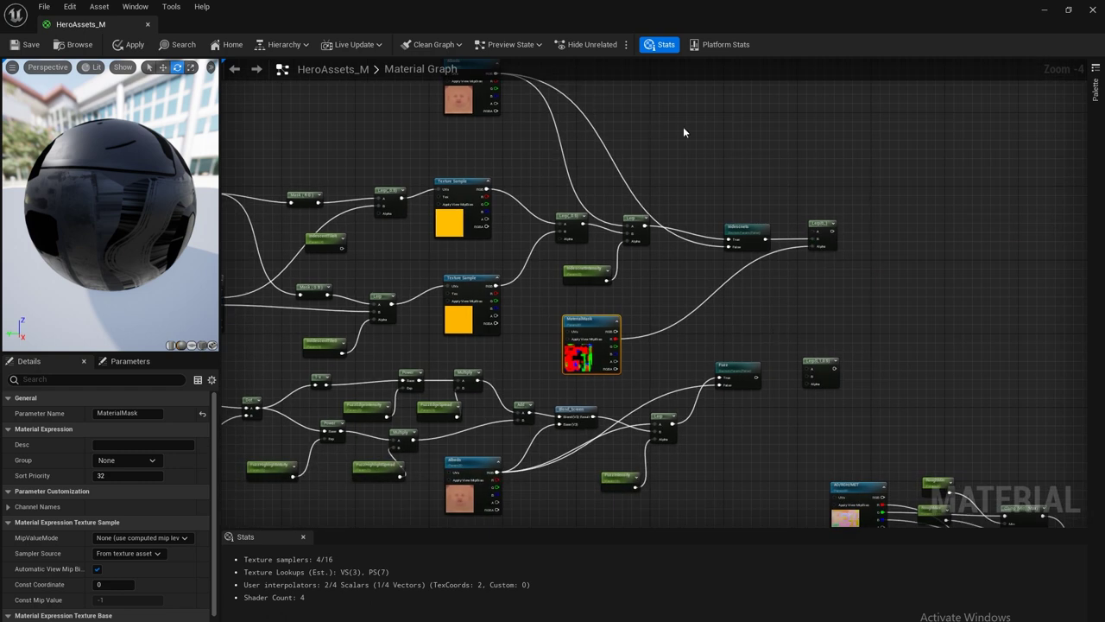
{"action": "right_click_drag", "start_coordinate": [596, 107], "coordinate": [578, 180]}
{"action": "left_click_drag", "start_coordinate": [477, 150], "coordinate": [795, 313]}
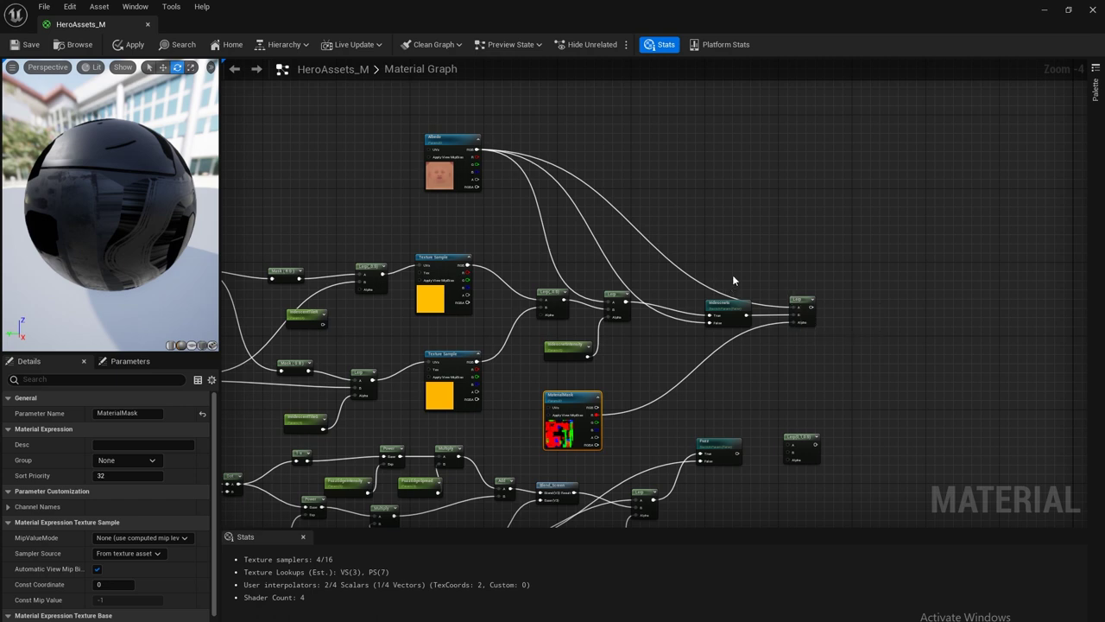
{"action": "right_click_drag", "start_coordinate": [748, 393], "coordinate": [758, 346]}
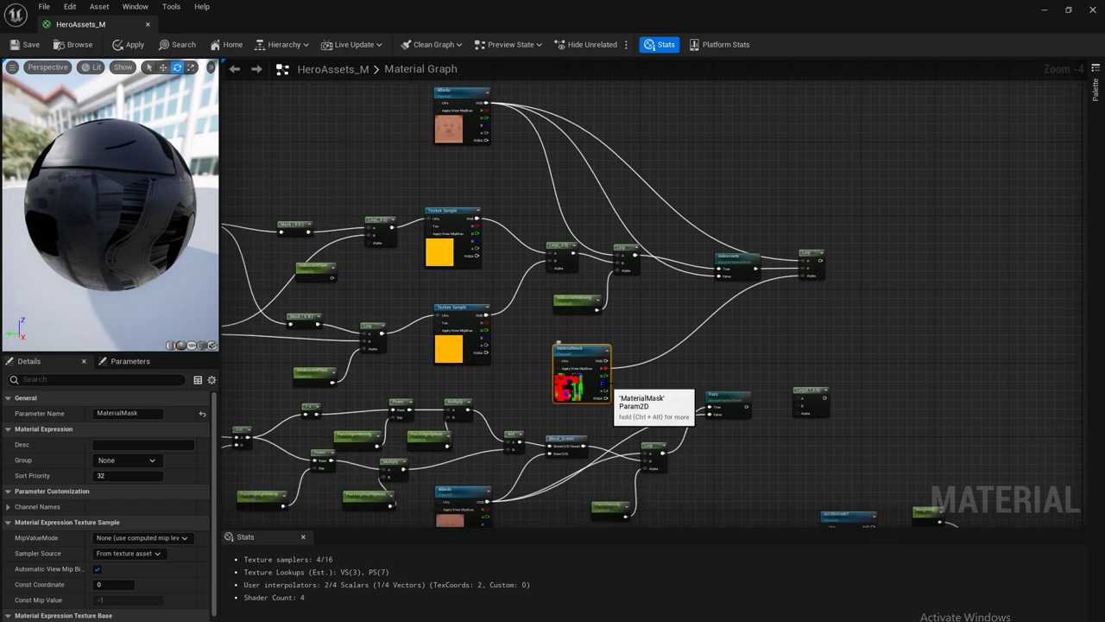
{"action": "left_click_drag", "start_coordinate": [604, 381], "coordinate": [798, 402]}
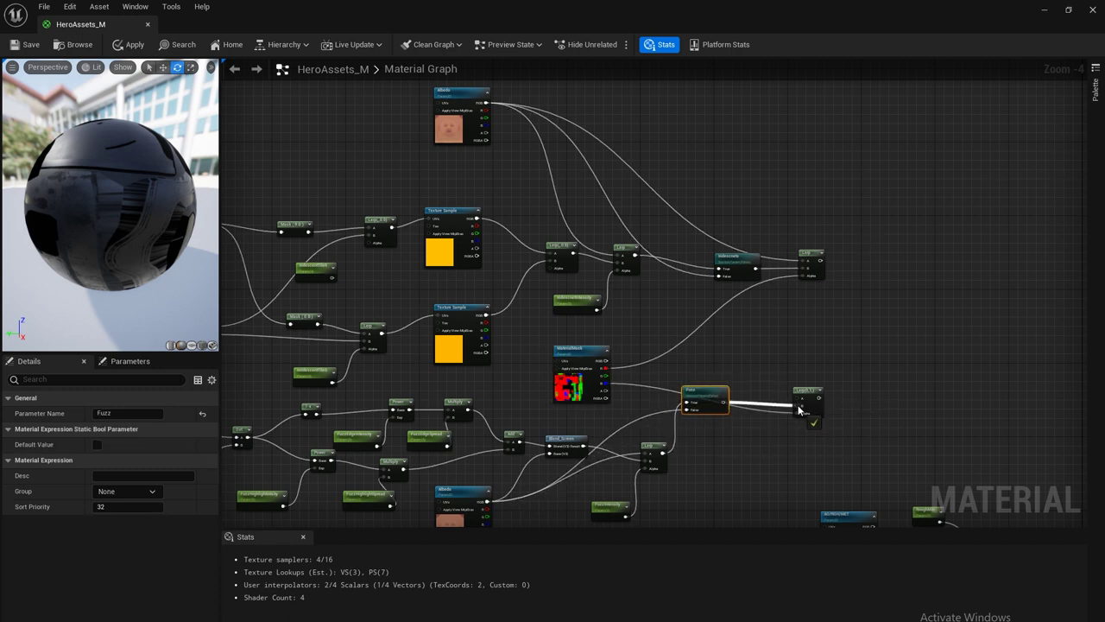
{"action": "left_click_drag", "start_coordinate": [485, 104], "coordinate": [799, 400]}
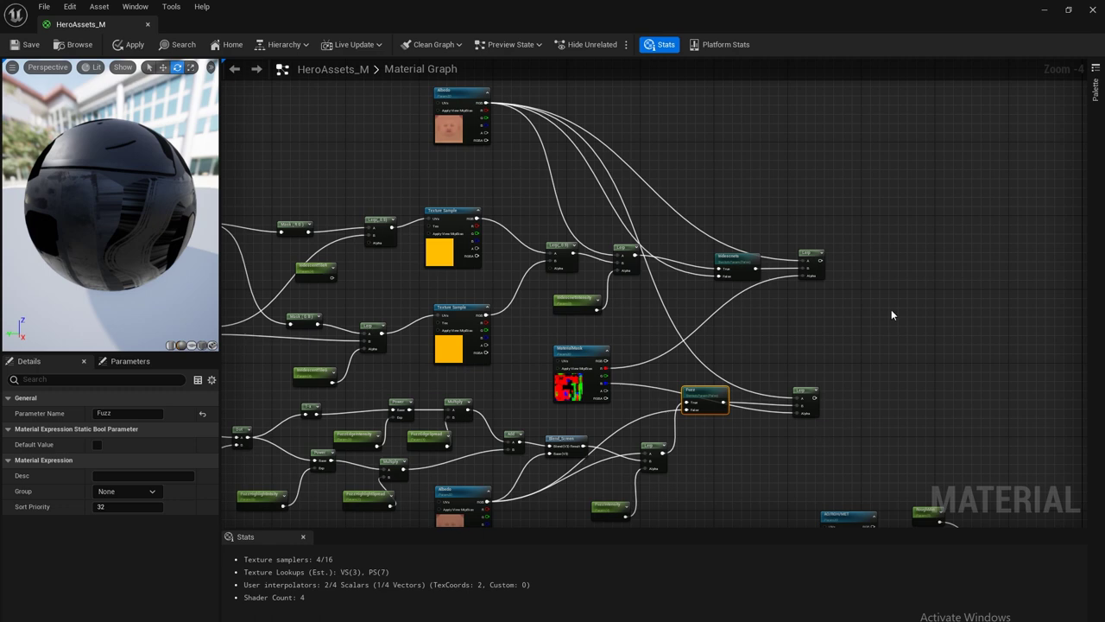
Merge the upper and lower masked Lerps in a new LinearInterpolate plugged into Base Color.
{"action": "right_click", "coordinate": [886, 337]}
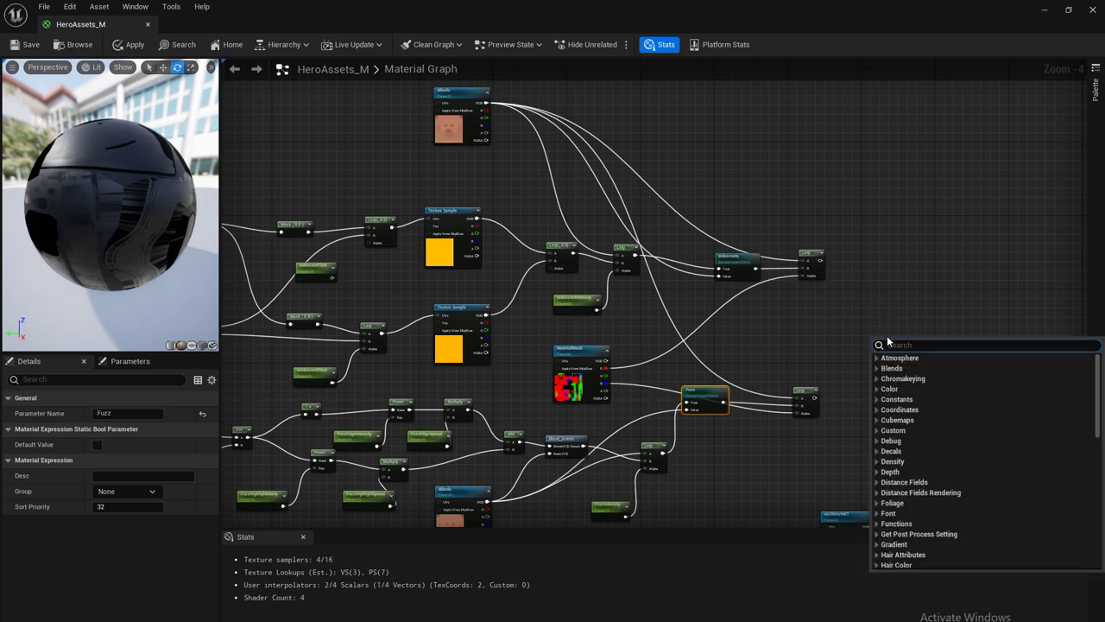
{"action": "type", "text": "lin"}
{"action": "key", "text": "Return"}
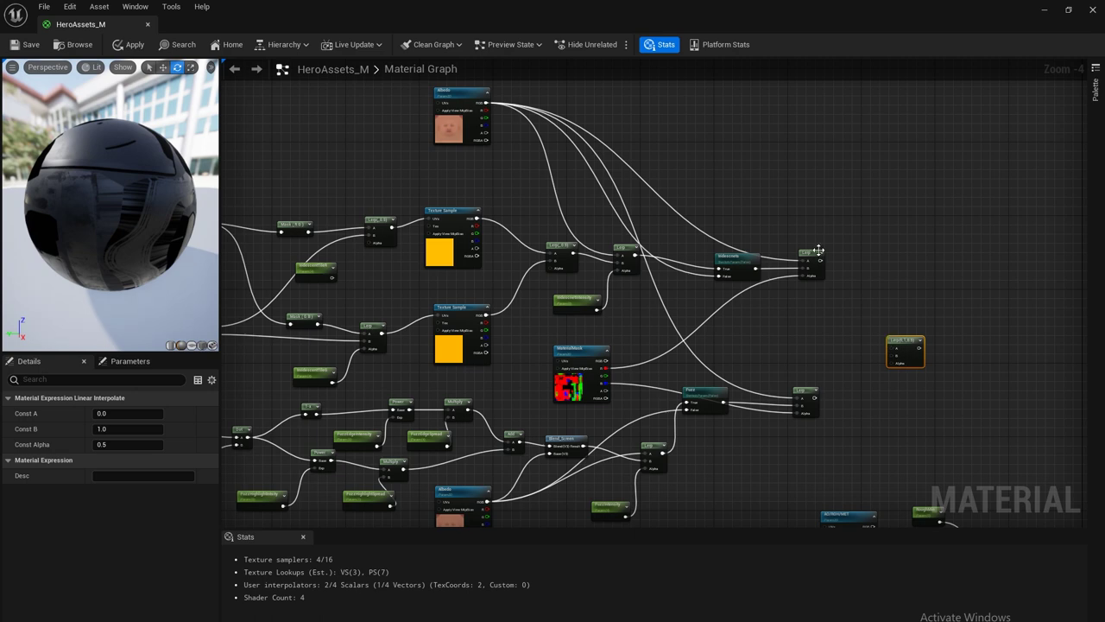
{"action": "left_click_drag", "start_coordinate": [821, 260], "coordinate": [889, 347]}
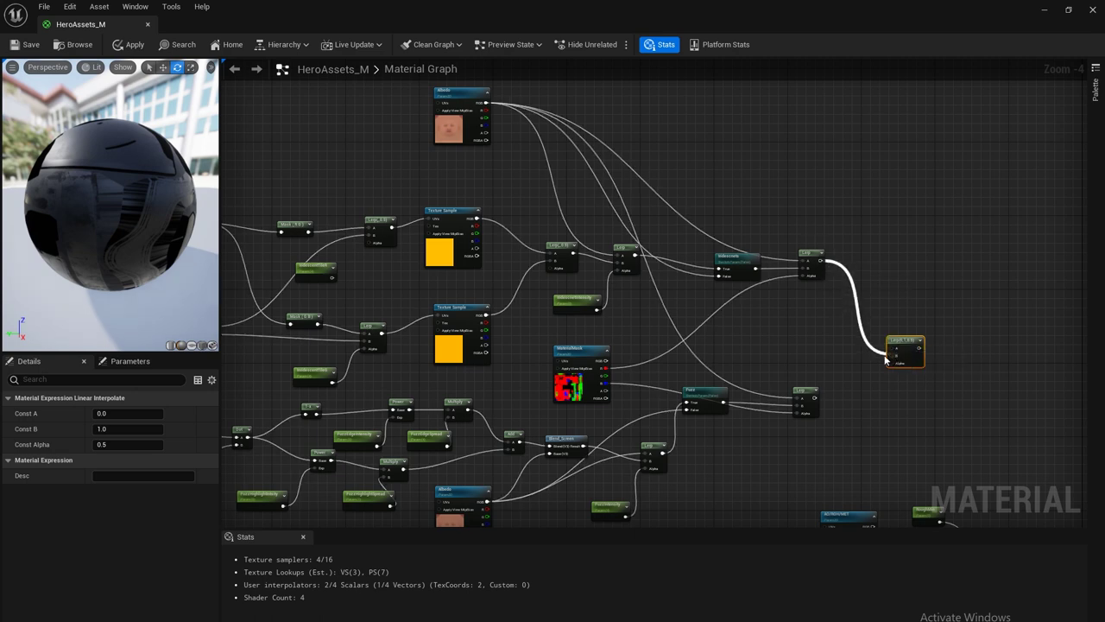
{"action": "left_click_drag", "start_coordinate": [815, 398], "coordinate": [889, 348]}
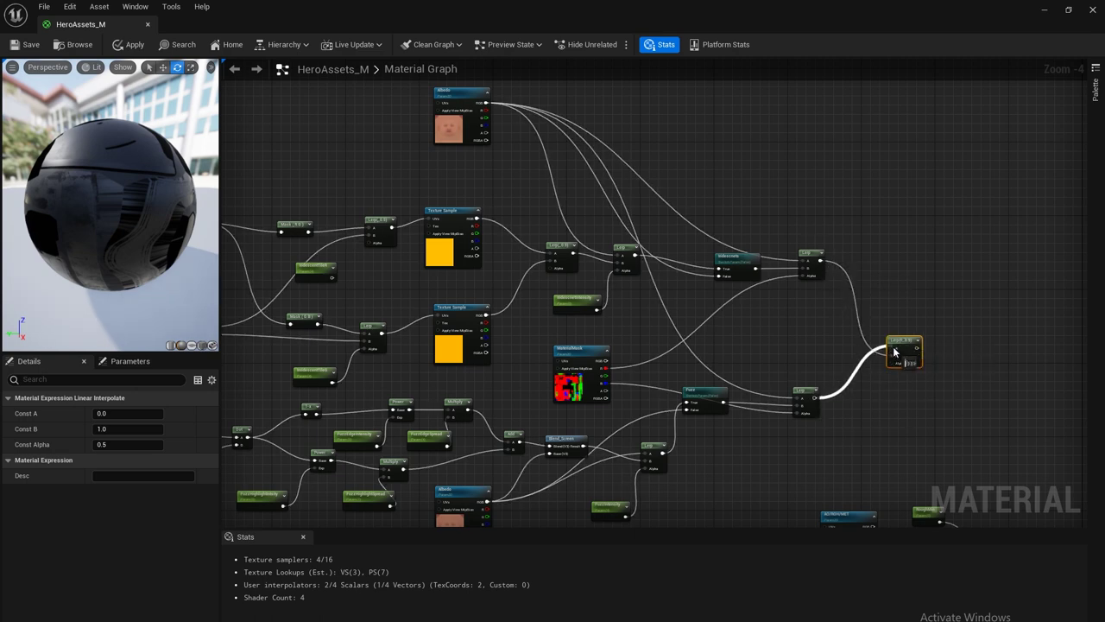
{"action": "right_click_drag", "start_coordinate": [889, 348], "coordinate": [695, 162]}
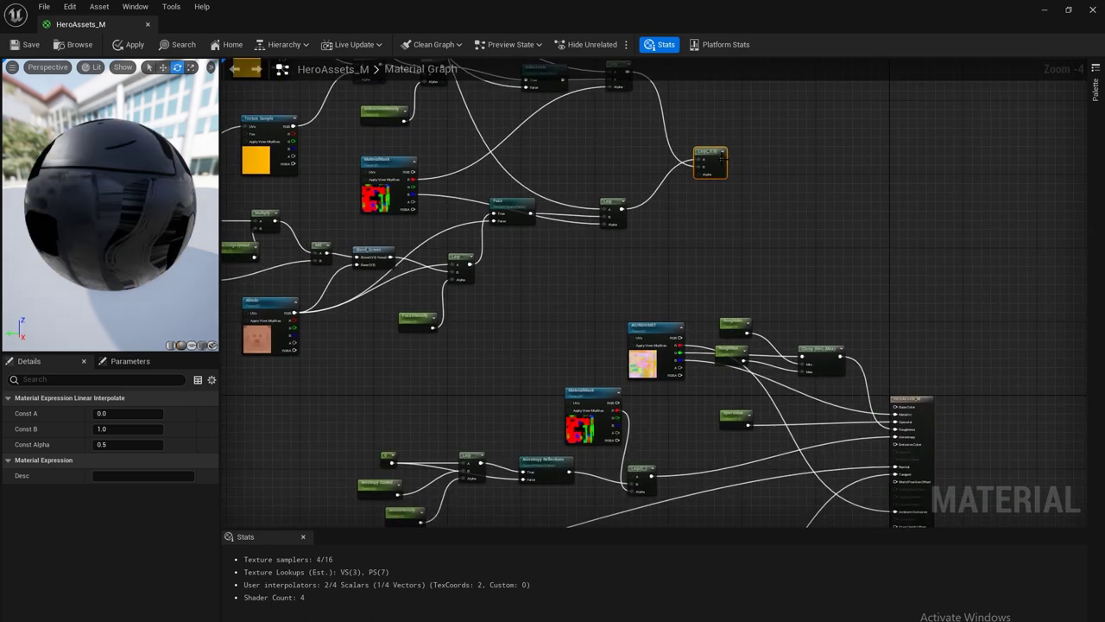
{"action": "left_click_drag", "start_coordinate": [722, 159], "coordinate": [896, 411]}
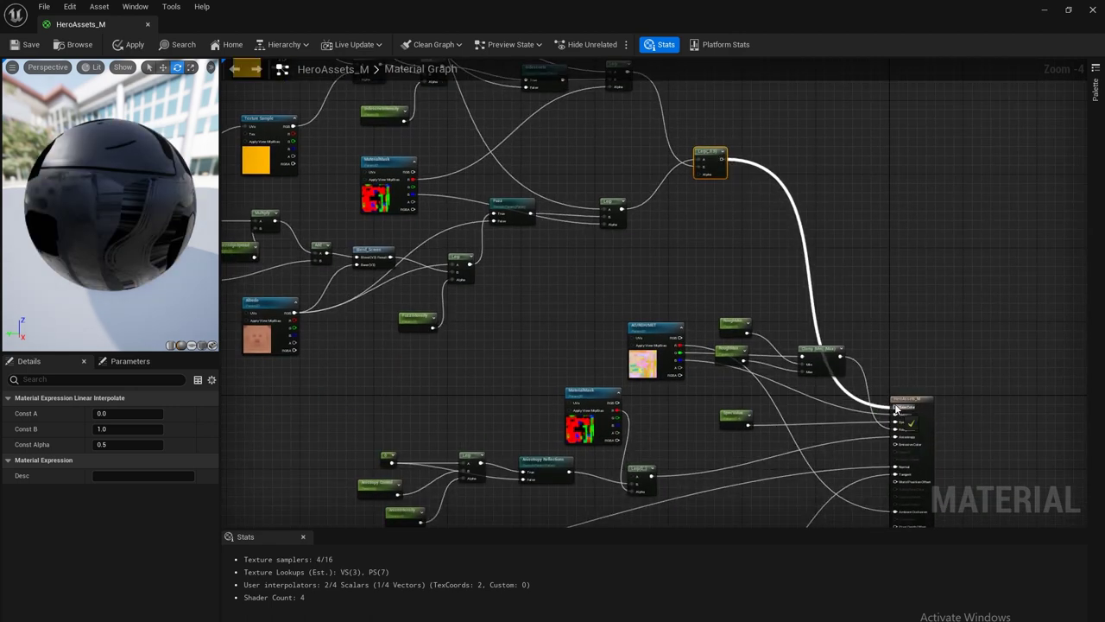
{"action": "scroll", "coordinate": [768, 209], "scroll_direction": "down", "scroll_amount": 2}
{"action": "scroll", "coordinate": [820, 173], "scroll_direction": "down", "scroll_amount": 3}
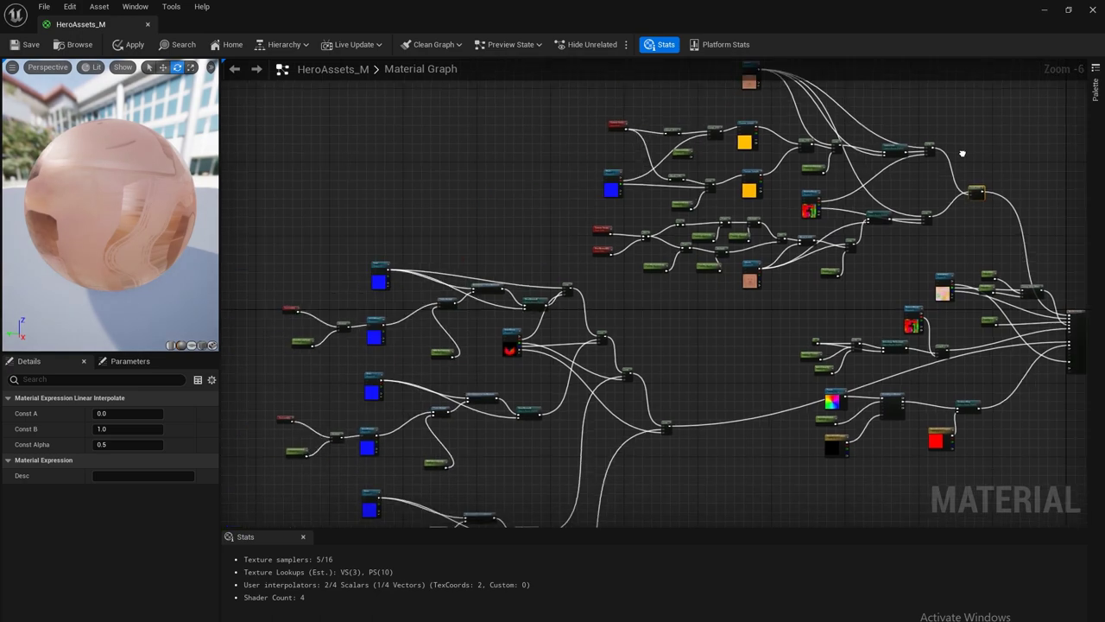
{"action": "right_click_drag", "start_coordinate": [645, 245], "coordinate": [646, 191]}
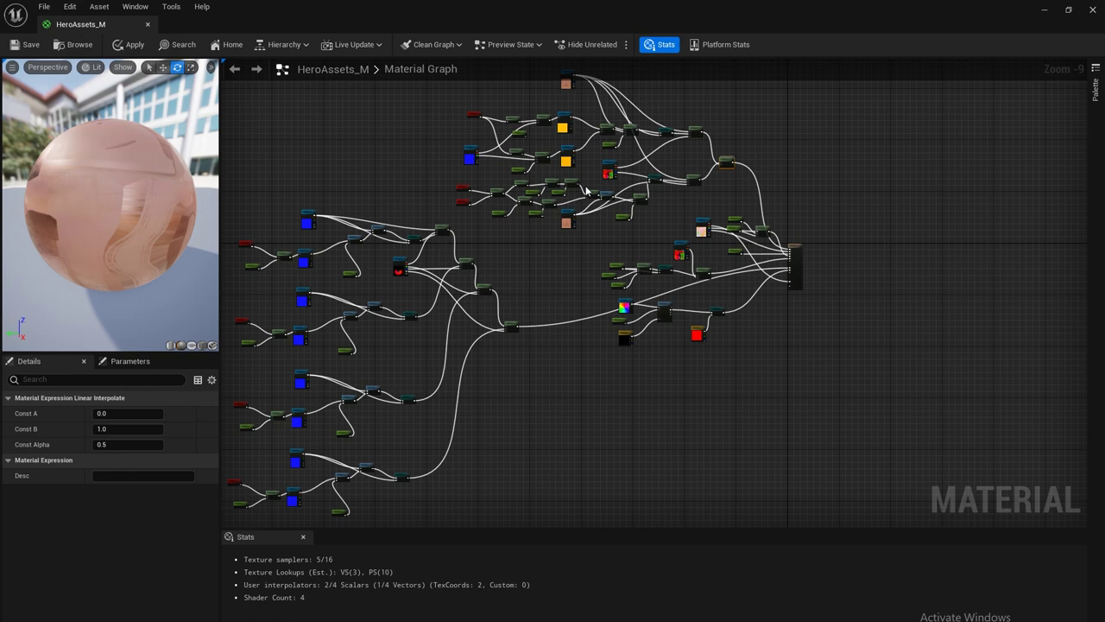
Zoom and pan the graph to the MaterialMask node beside the material output.
{"action": "scroll", "coordinate": [710, 365], "scroll_direction": "up", "scroll_amount": 2}
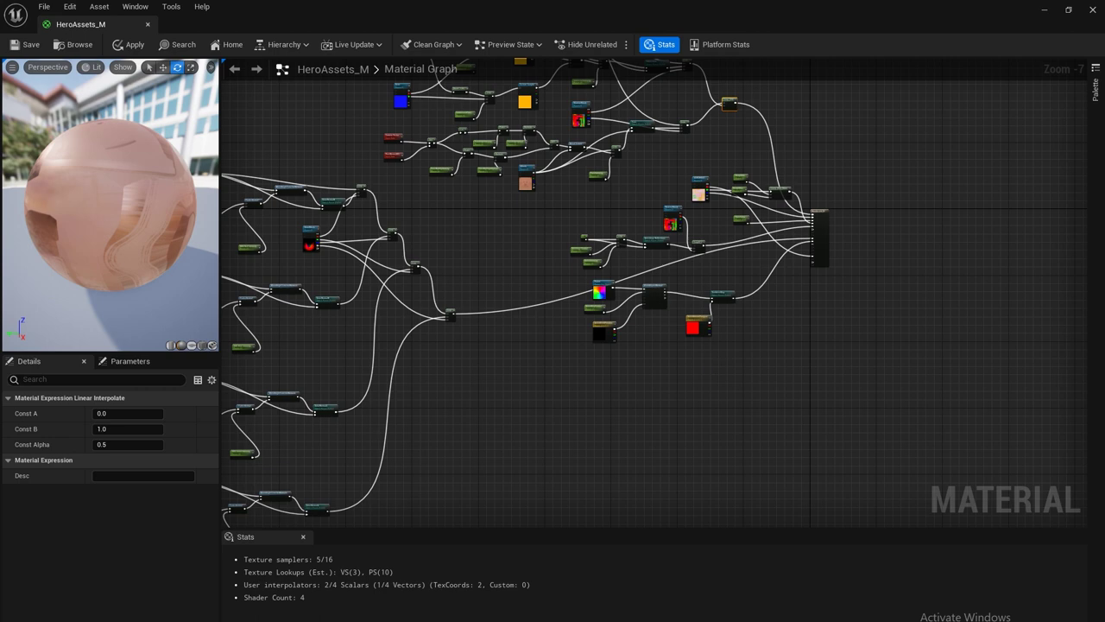
{"action": "right_click_drag", "start_coordinate": [706, 368], "coordinate": [653, 374]}
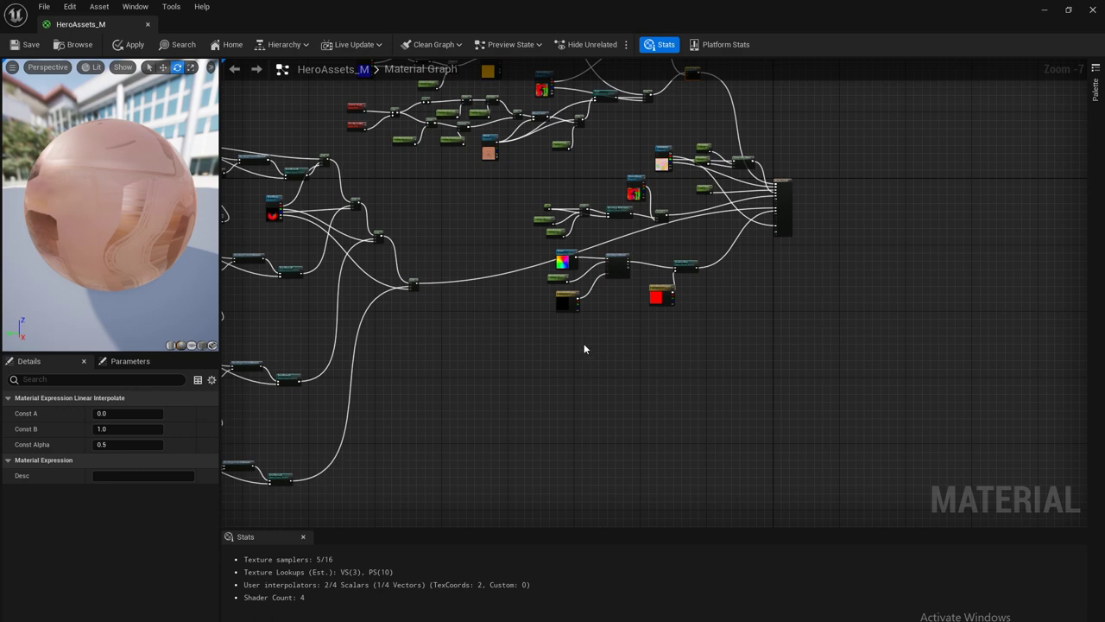
{"action": "scroll", "coordinate": [583, 348], "scroll_direction": "up", "scroll_amount": 5}
{"action": "scroll", "coordinate": [631, 320], "scroll_direction": "down", "scroll_amount": 2}
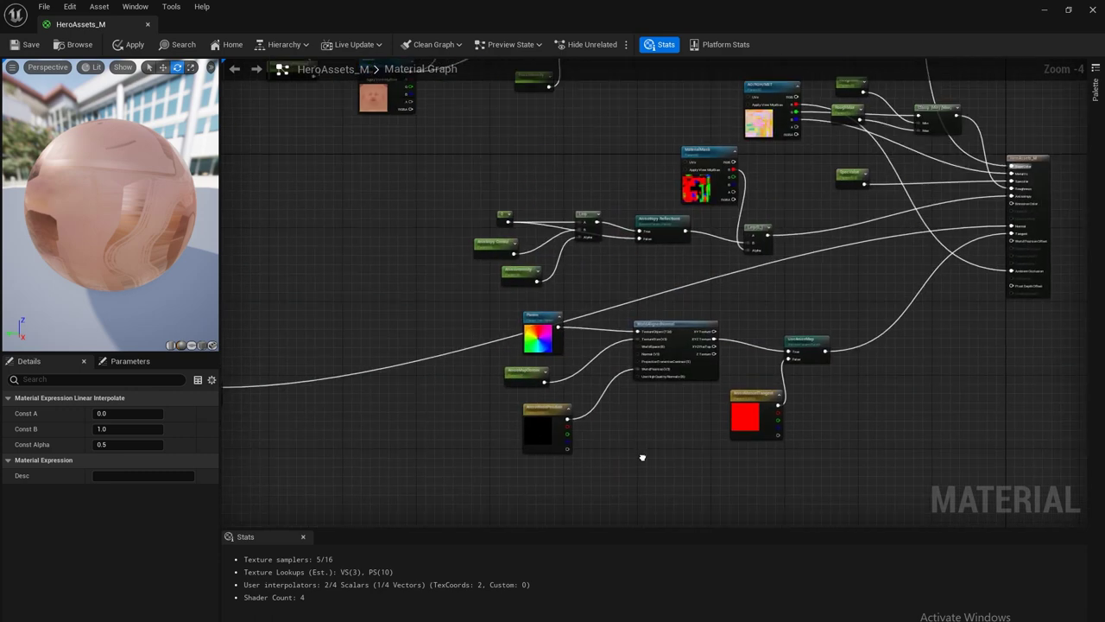
Detach the MaterialMask texture node and move it down into empty space.
{"action": "left_click", "coordinate": [706, 160]}
{"action": "key", "text": "ctrl+x"}
{"action": "right_click_drag", "start_coordinate": [679, 423], "coordinate": [706, 242]}
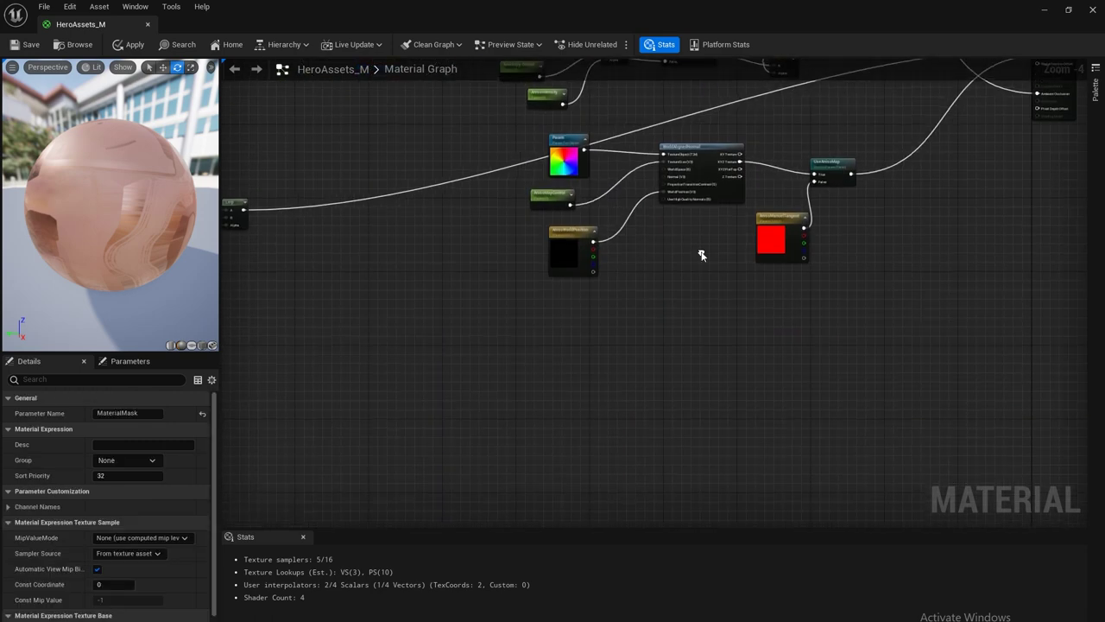
{"action": "right_click", "coordinate": [660, 377]}
{"action": "key", "text": "ctrl+v"}
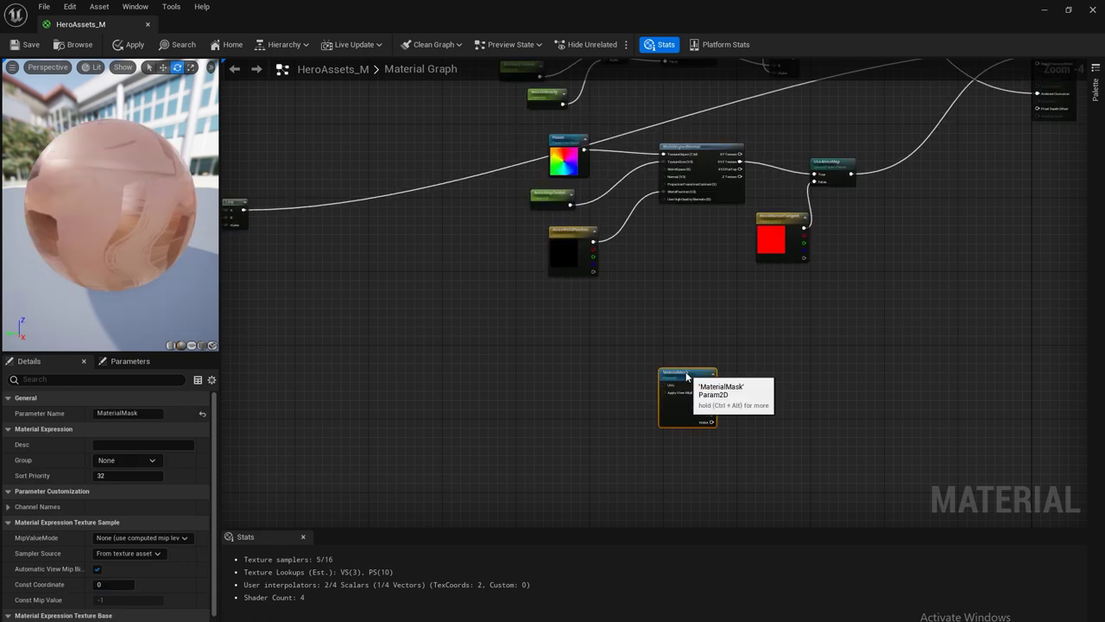
{"action": "right_click_drag", "start_coordinate": [751, 340], "coordinate": [735, 343]}
Add a Constant and convert it to a scalar parameter named EmissiveControl.
{"action": "right_click", "coordinate": [725, 326]}
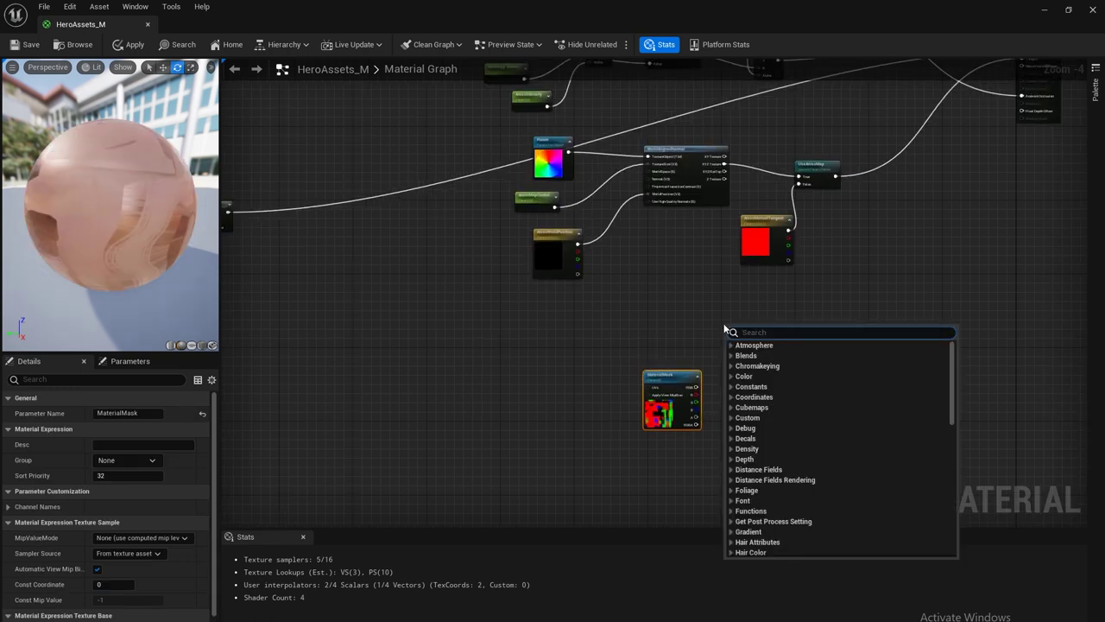
{"action": "type", "text": "const"}
{"action": "key", "text": "Return"}
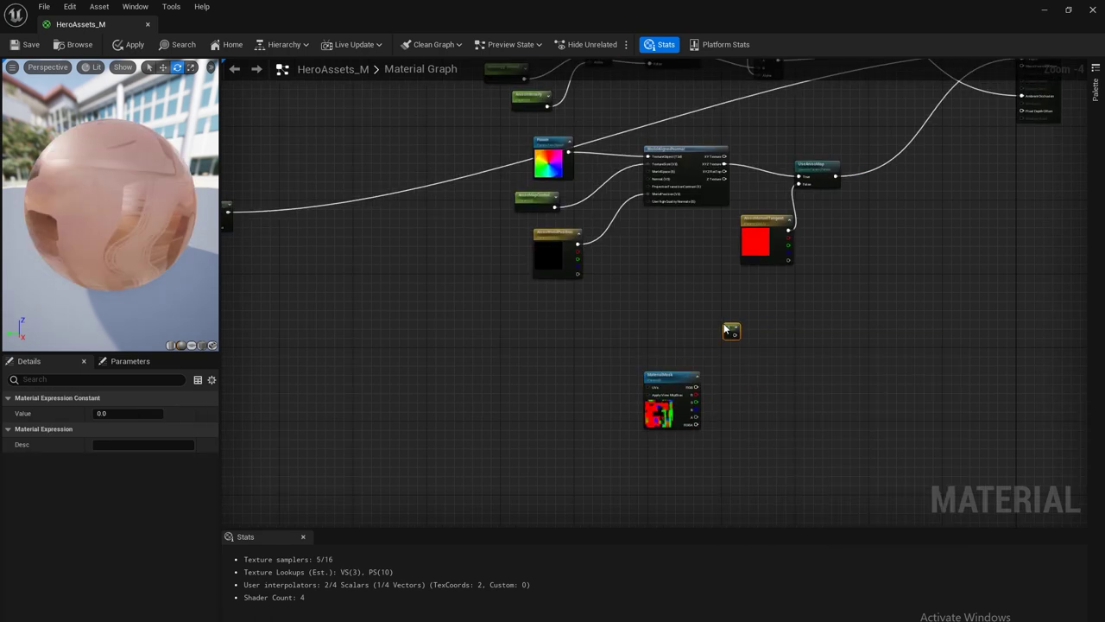
{"action": "right_click", "coordinate": [730, 337]}
{"action": "left_click", "coordinate": [781, 358]}
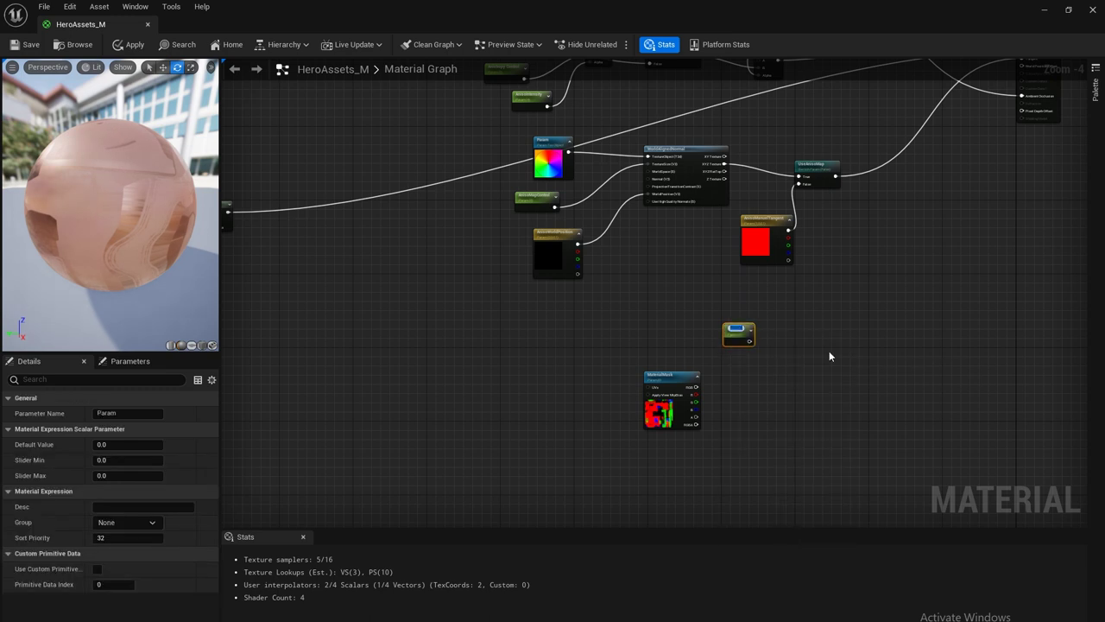
{"action": "left_click", "coordinate": [145, 412]}
{"action": "key", "text": "ctrl+a"}
{"action": "key", "text": "ctrl+v"}
{"action": "key", "text": "Return"}
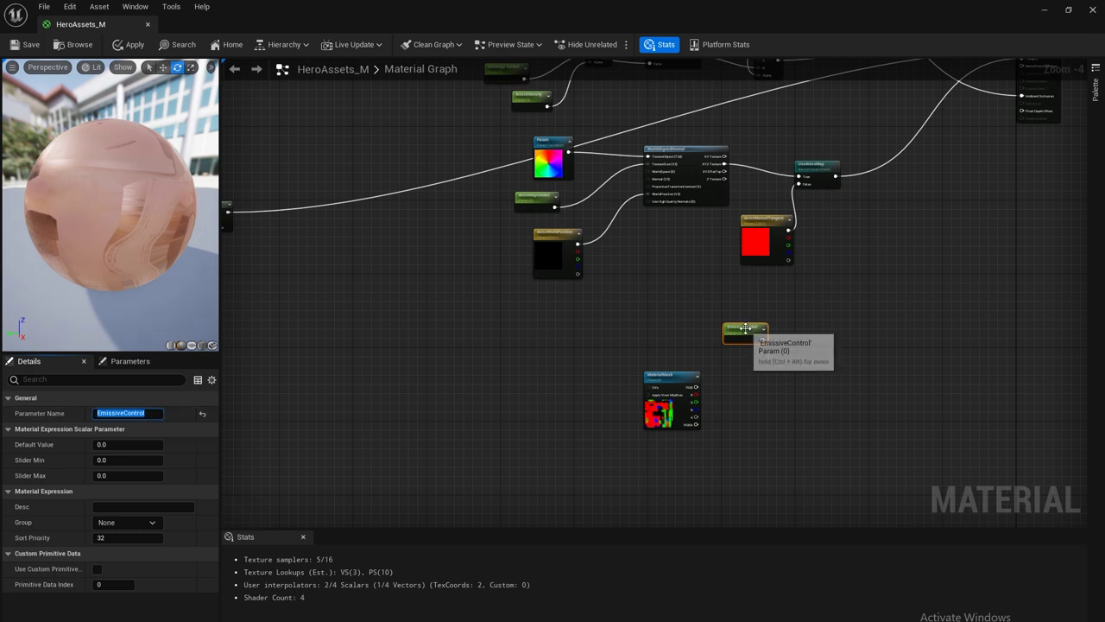
{"action": "left_click_drag", "start_coordinate": [746, 336], "coordinate": [708, 323]}
Add a static switch parameter Emssive, wiring EmissiveControl to False and MaterialMask to True.
{"action": "right_click", "coordinate": [765, 352]}
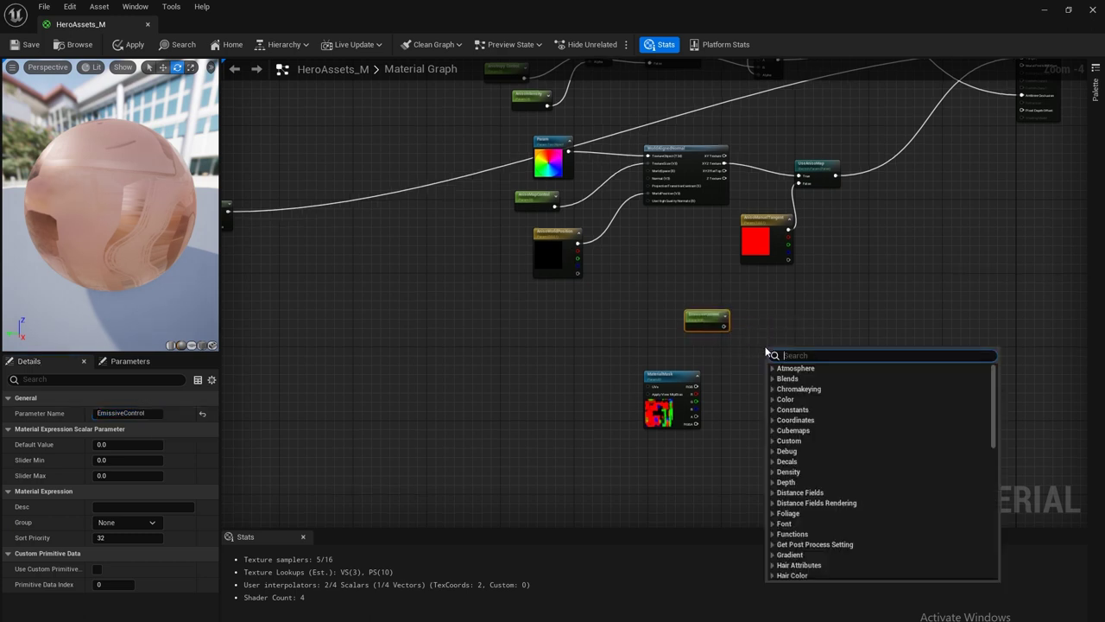
{"action": "type", "text": "stat"}
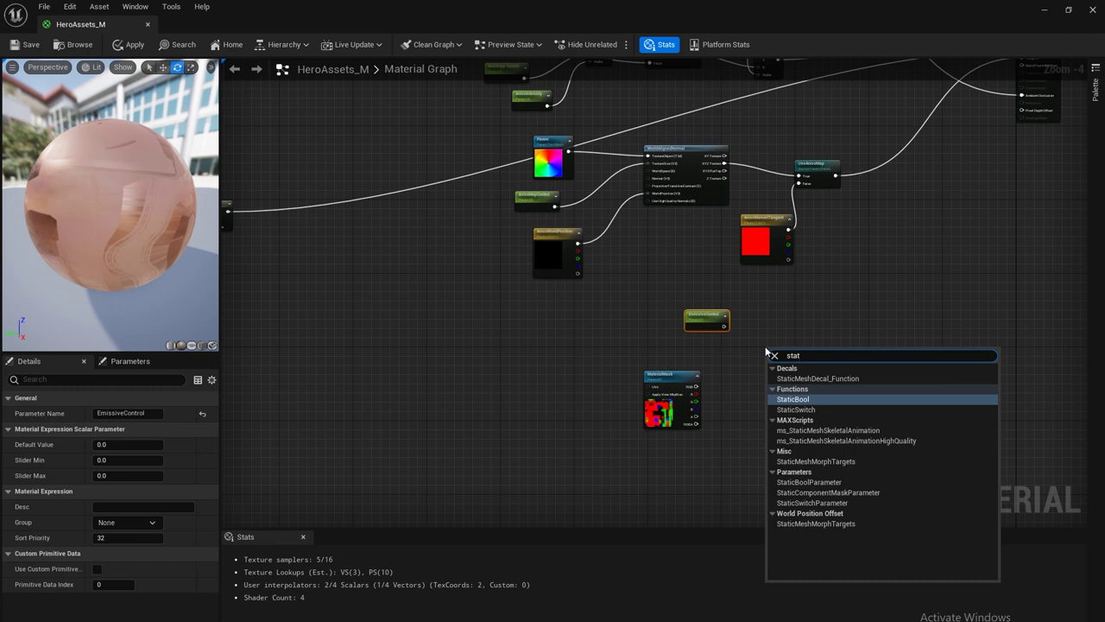
{"action": "type", "text": "wi"}
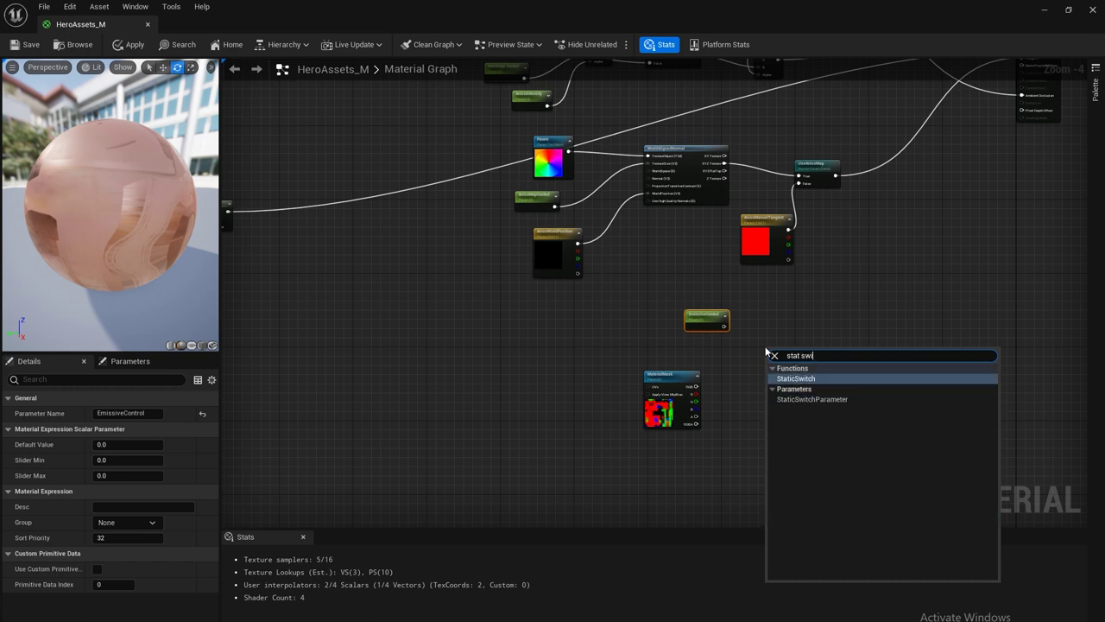
{"action": "key", "text": "Down"}
{"action": "key", "text": "Return"}
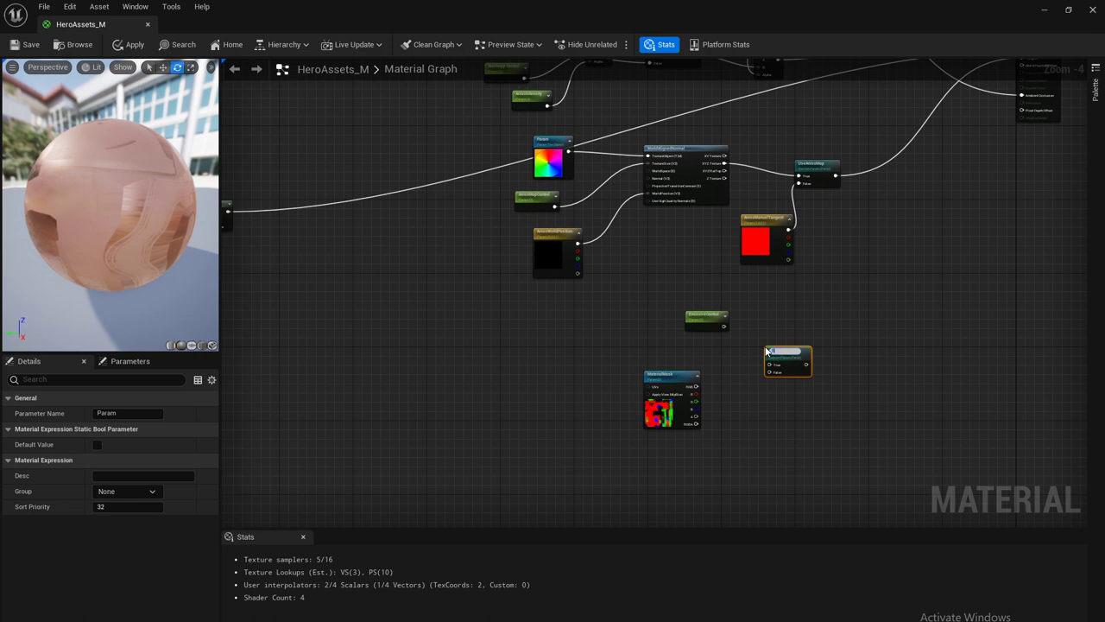
{"action": "type", "text": "Emissive"}
{"action": "key", "text": "Return"}
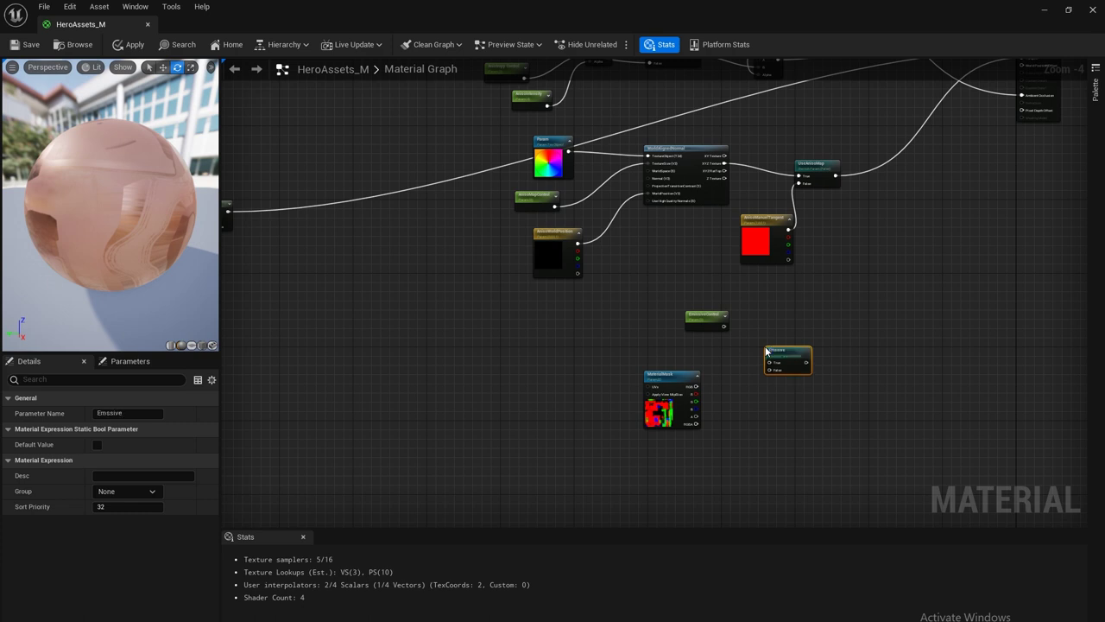
{"action": "left_click_drag", "start_coordinate": [723, 326], "coordinate": [768, 370]}
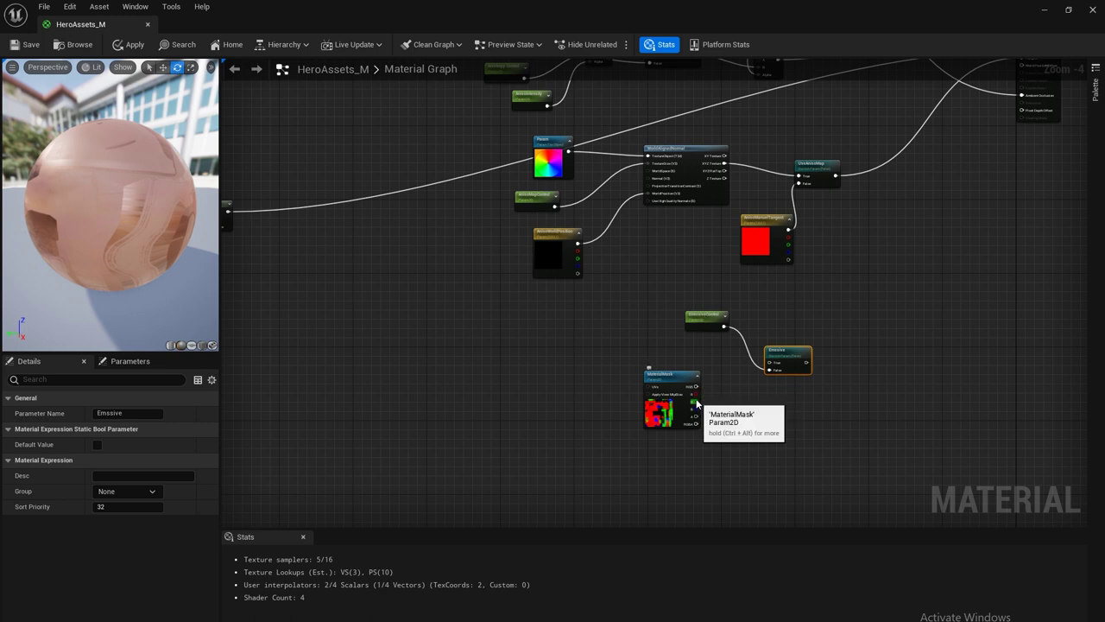
{"action": "left_click_drag", "start_coordinate": [696, 401], "coordinate": [771, 366]}
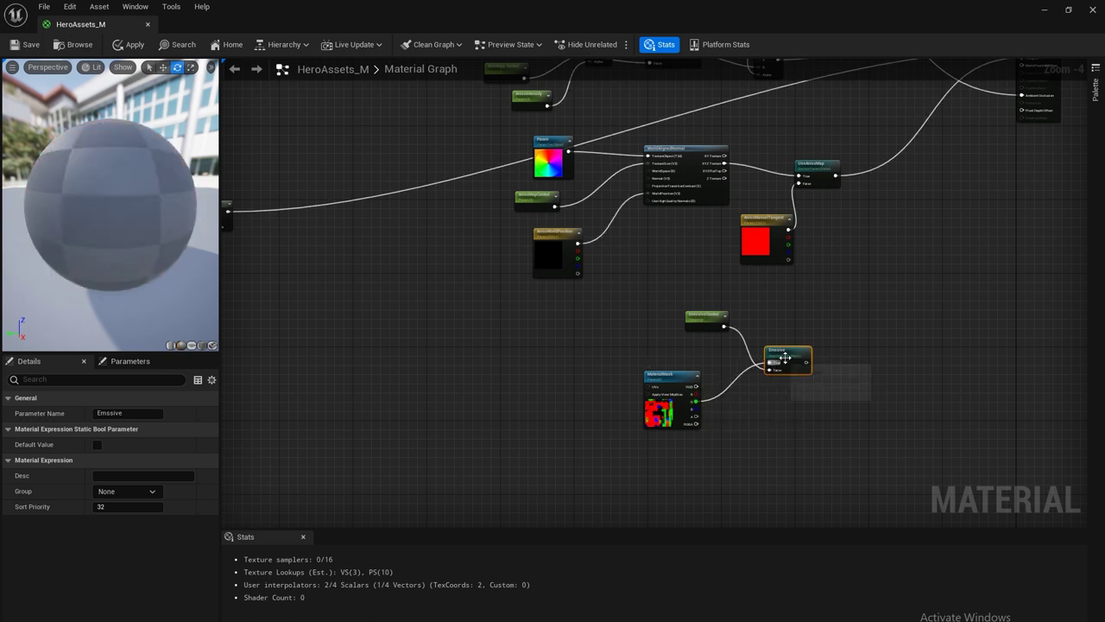
Add a Lerp node and connect the Emssive switch output into it.
{"action": "right_click", "coordinate": [919, 388]}
{"action": "type", "text": "lerp"}
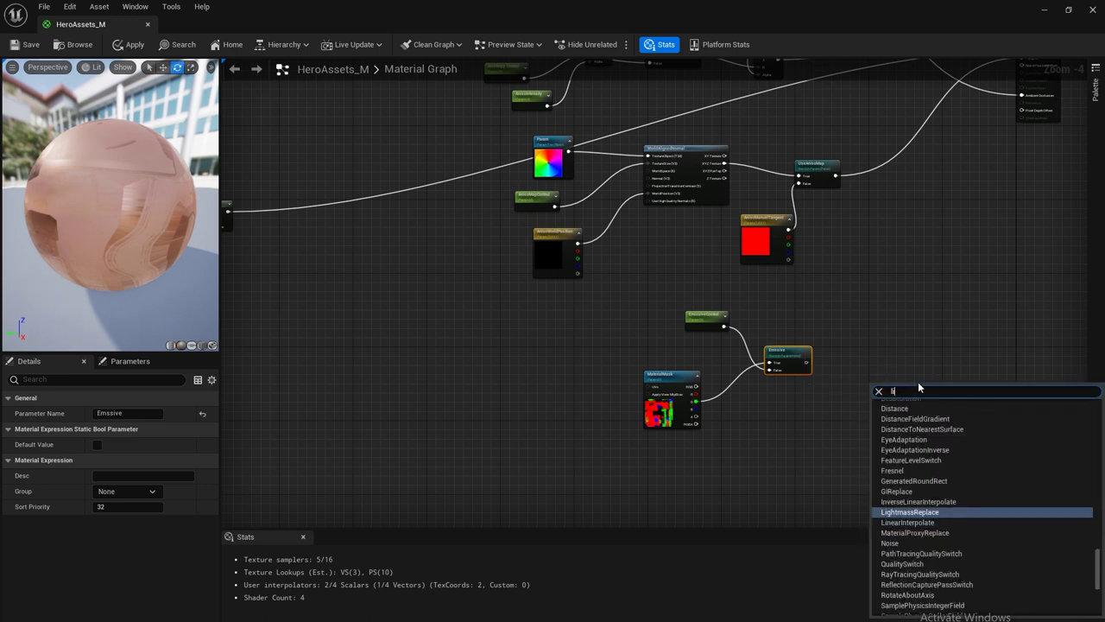
{"action": "key", "text": "Return"}
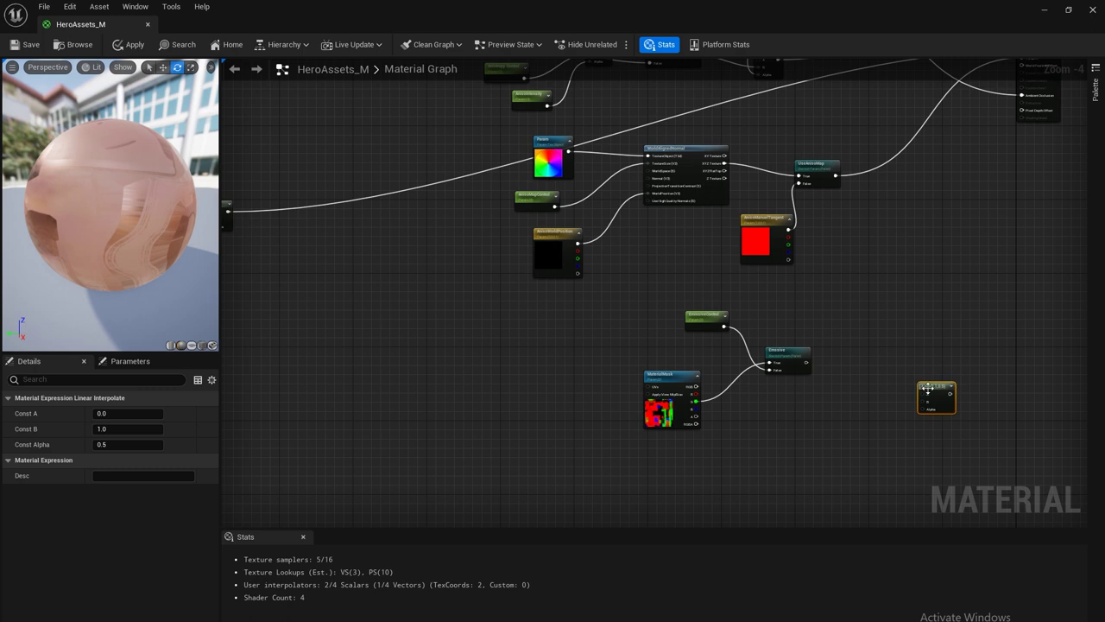
{"action": "left_click_drag", "start_coordinate": [929, 387], "coordinate": [890, 362]}
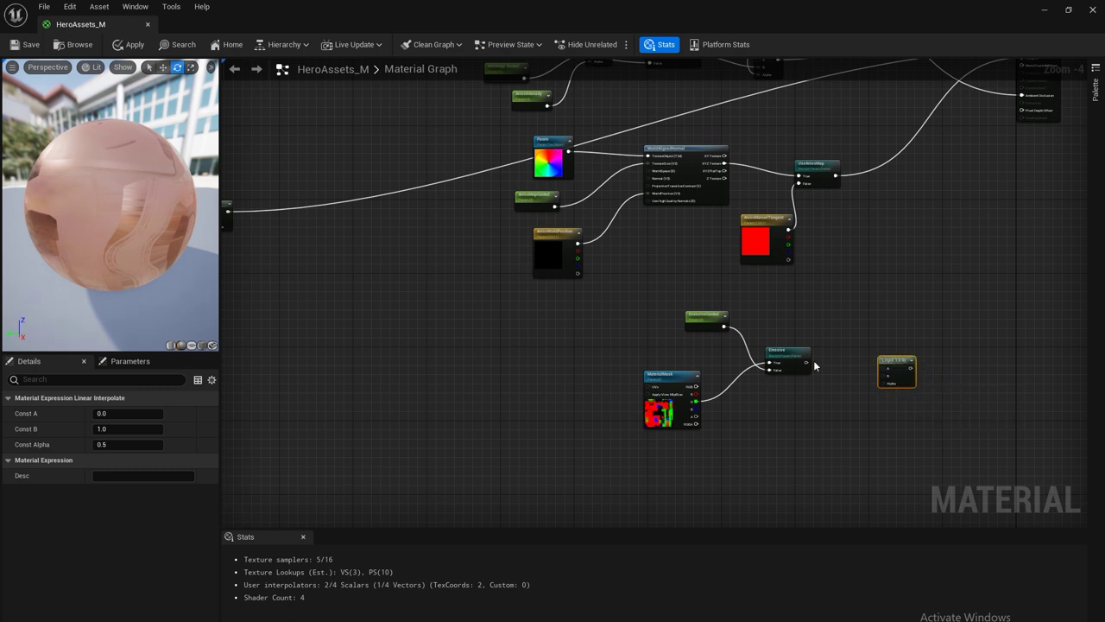
{"action": "left_click_drag", "start_coordinate": [806, 363], "coordinate": [879, 381]}
{"action": "left_click_drag", "start_coordinate": [806, 364], "coordinate": [869, 377]}
Duplicate the EmissiveControl parameter and rename the copy EmissiveStrength.
{"action": "left_click", "coordinate": [708, 317]}
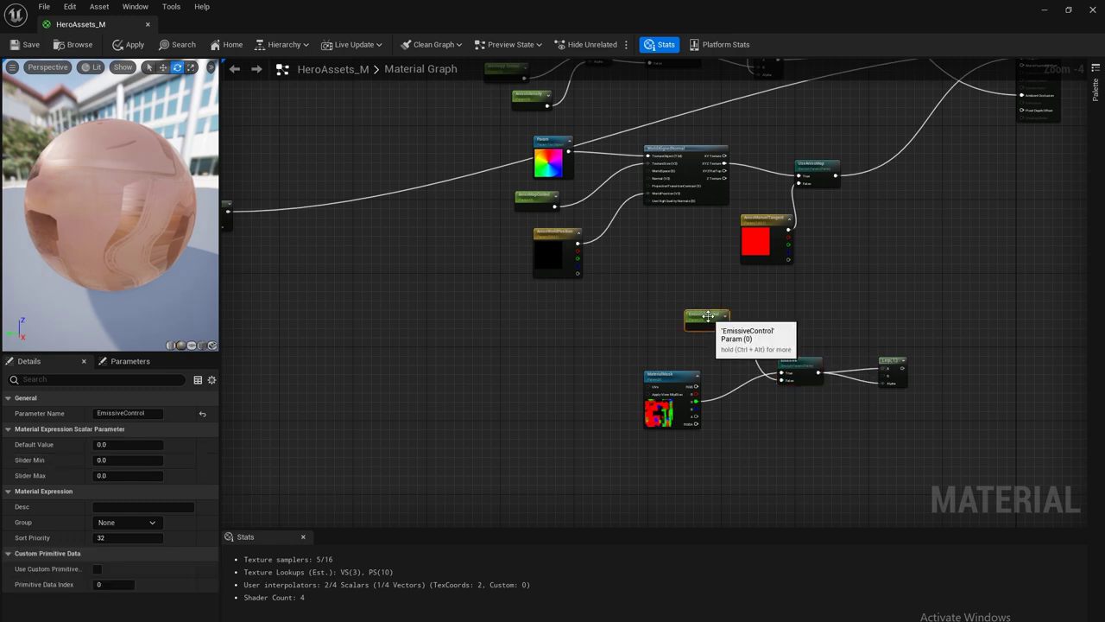
{"action": "left_click", "coordinate": [820, 427]}
{"action": "key", "text": "ctrl+v"}
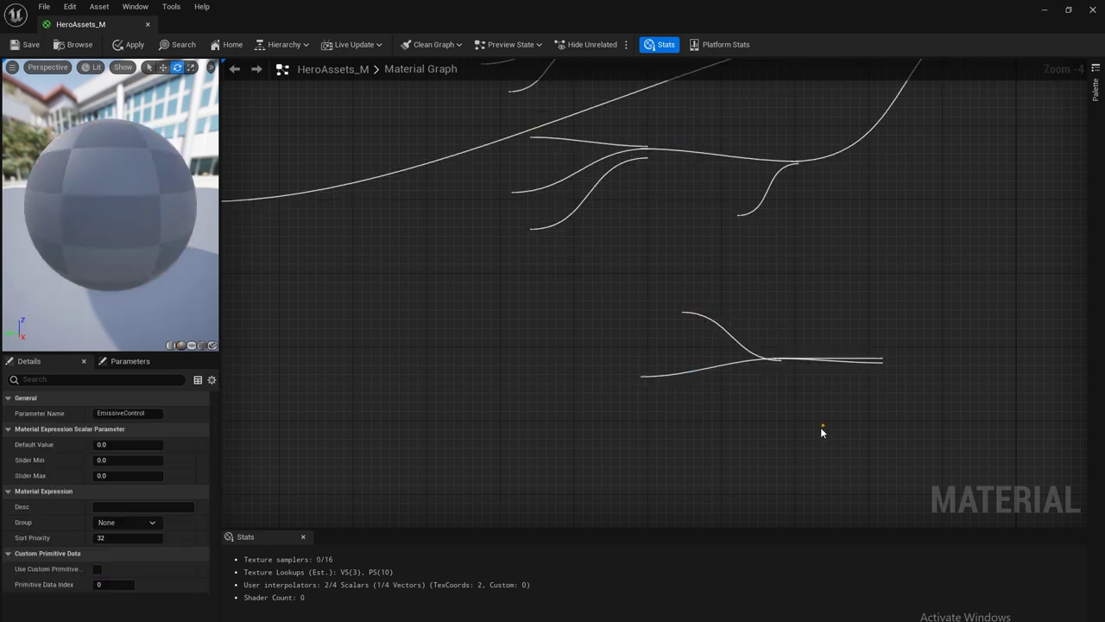
{"action": "left_click_drag", "start_coordinate": [851, 429], "coordinate": [833, 410]}
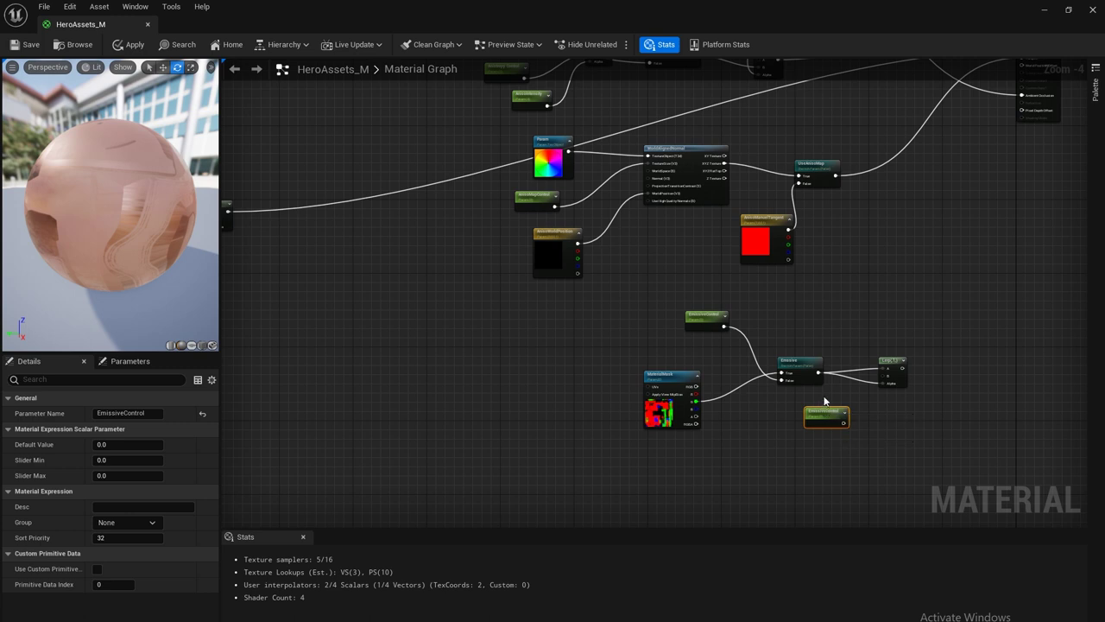
{"action": "left_click", "coordinate": [129, 413]}
{"action": "key", "text": "End"}
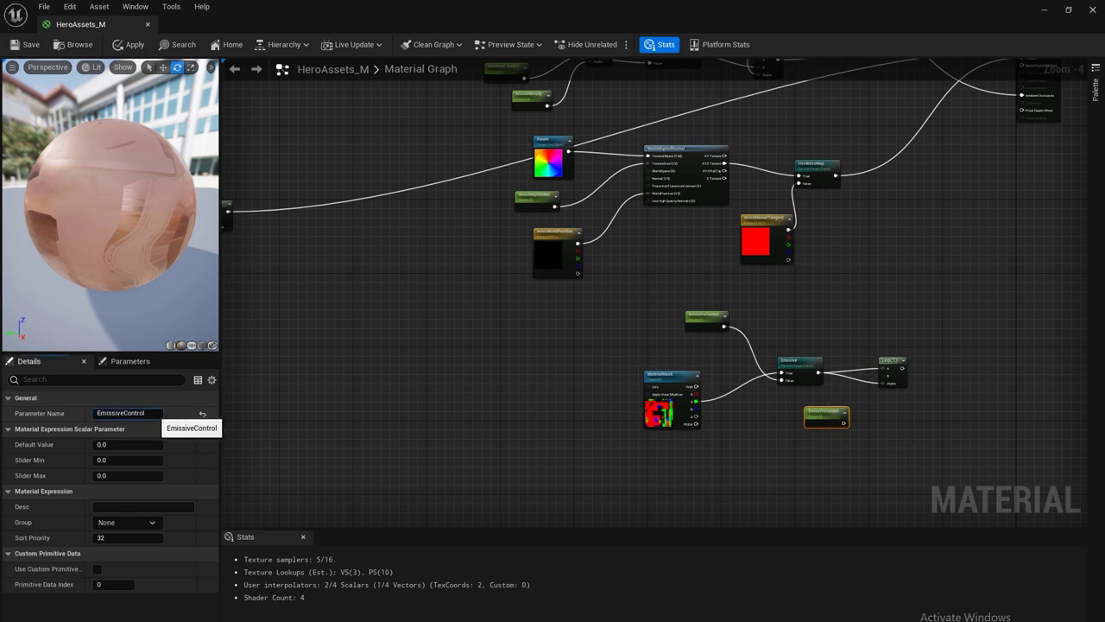
{"action": "type", "text": "Strength"}
{"action": "key", "text": "Return"}
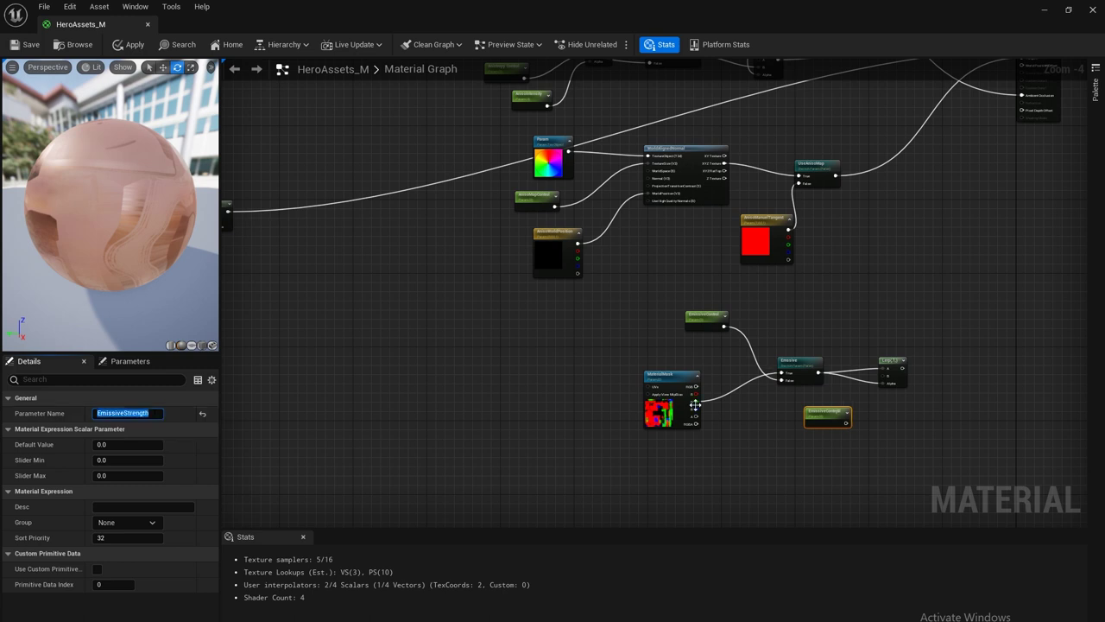
Give EmissiveStrength a default value of 1.0 and wire it into the Lerp's A input.
{"action": "left_click", "coordinate": [125, 443]}
{"action": "type", "text": "1"}
{"action": "key", "text": "Return"}
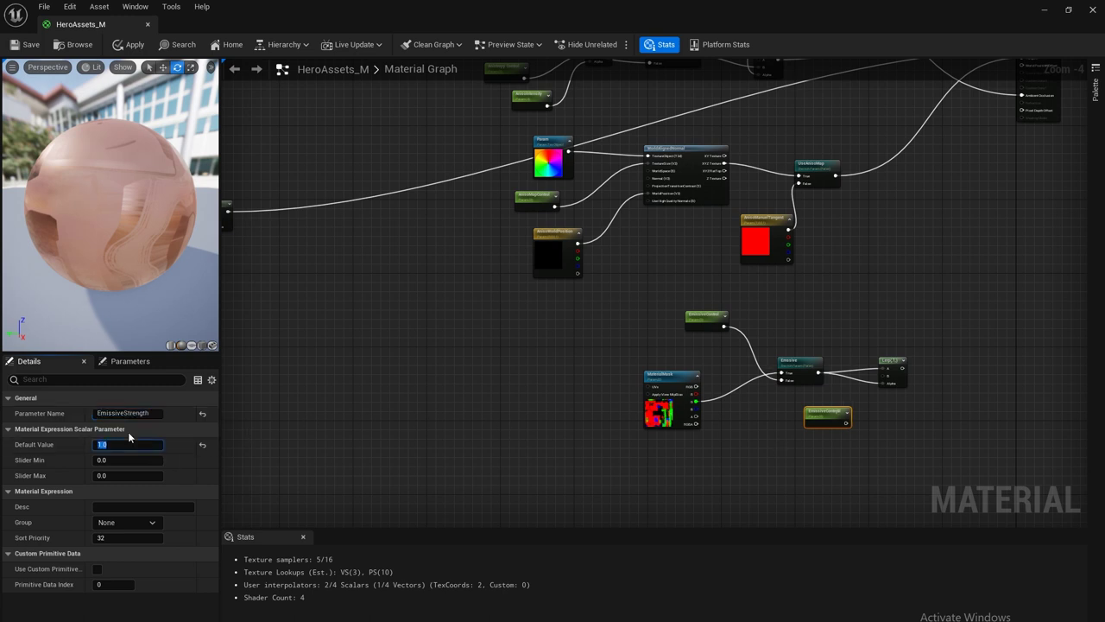
{"action": "left_click_drag", "start_coordinate": [846, 423], "coordinate": [882, 377]}
{"action": "right_click_drag", "start_coordinate": [881, 378], "coordinate": [821, 305]}
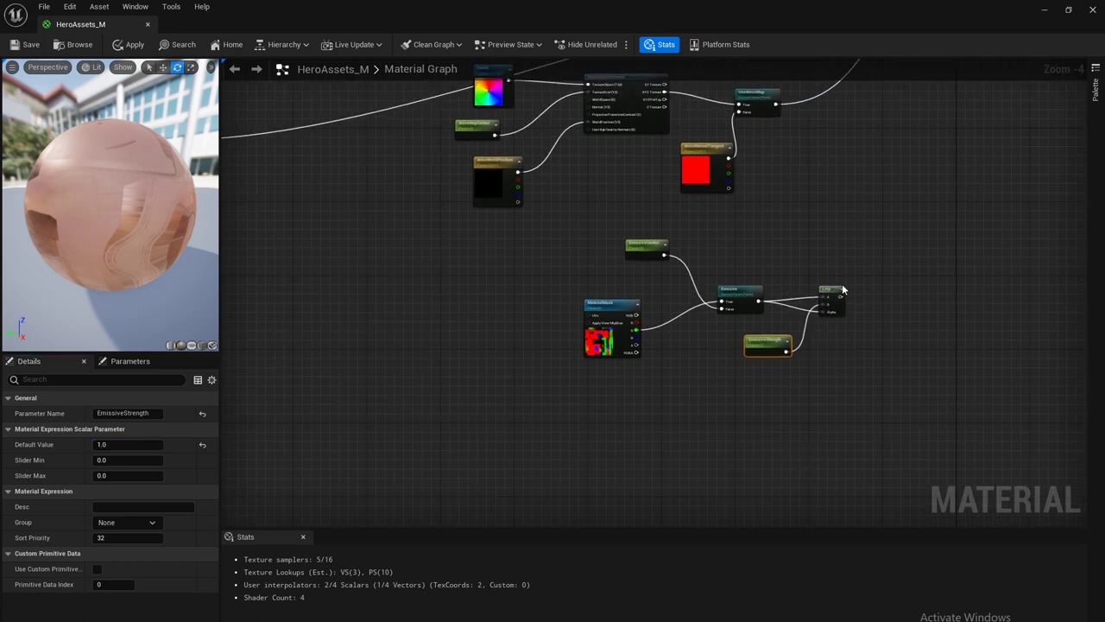
{"action": "left_click", "coordinate": [829, 288]}
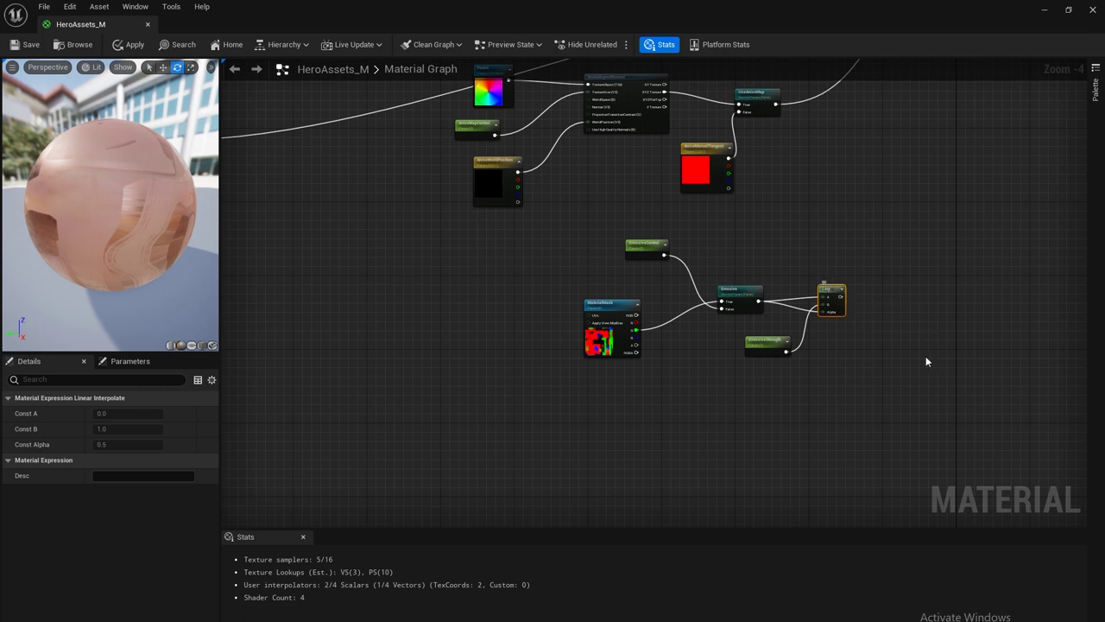
Duplicate the Lerp, feed it the first Lerp's result, and drive its Alpha with the Emssive switch.
{"action": "key", "text": "ctrl+c"}
{"action": "key", "text": "ctrl+v"}
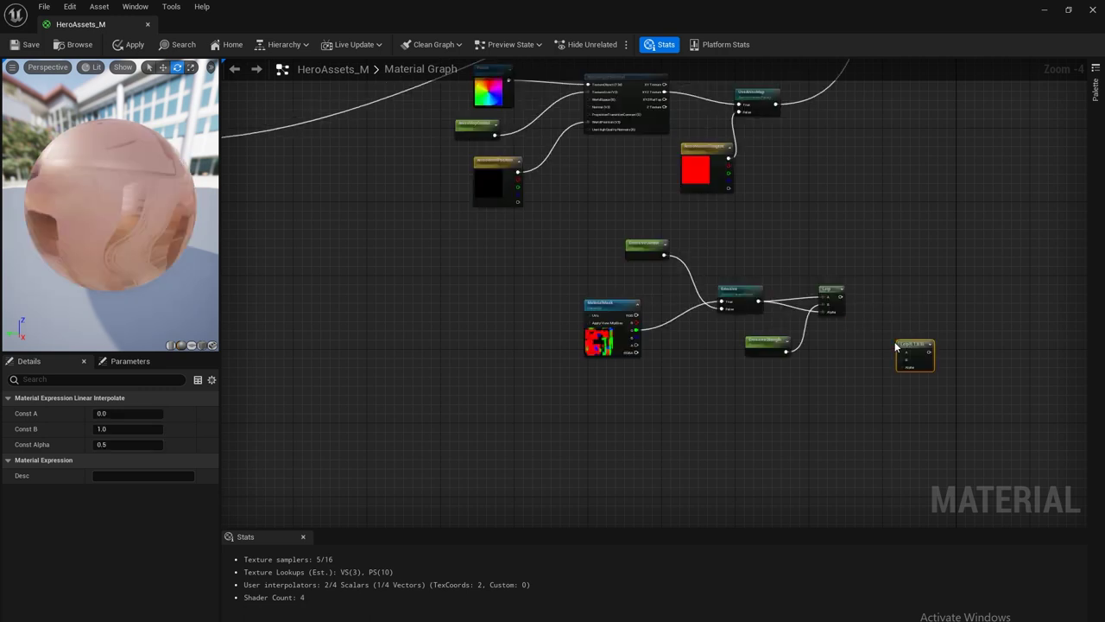
{"action": "left_click_drag", "start_coordinate": [911, 348], "coordinate": [899, 317]}
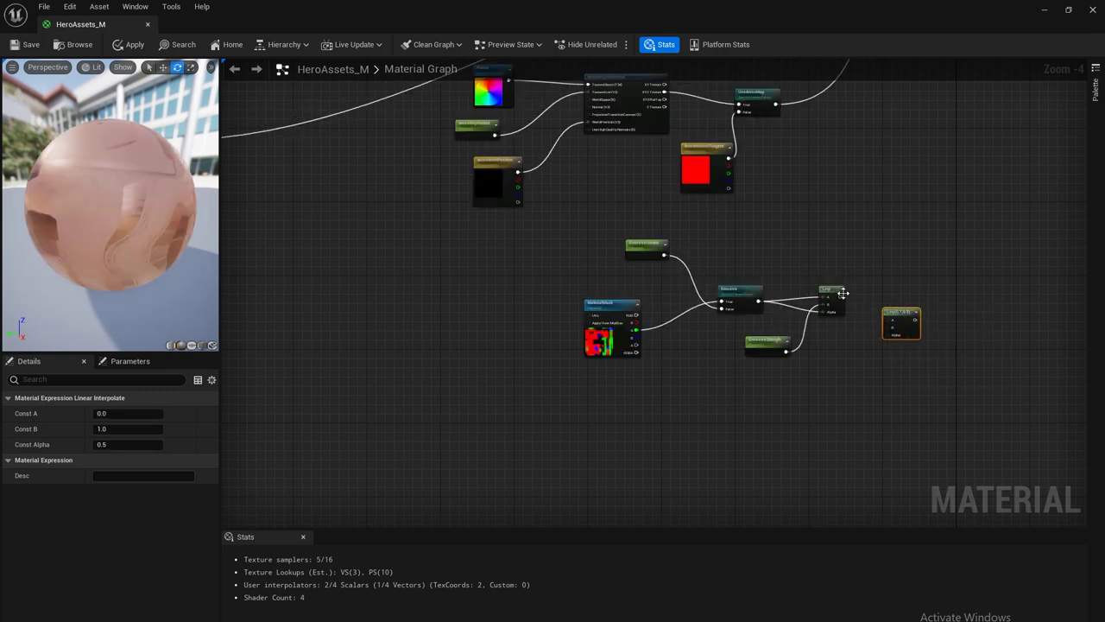
{"action": "left_click_drag", "start_coordinate": [839, 296], "coordinate": [889, 323]}
{"action": "left_click_drag", "start_coordinate": [762, 302], "coordinate": [886, 328]}
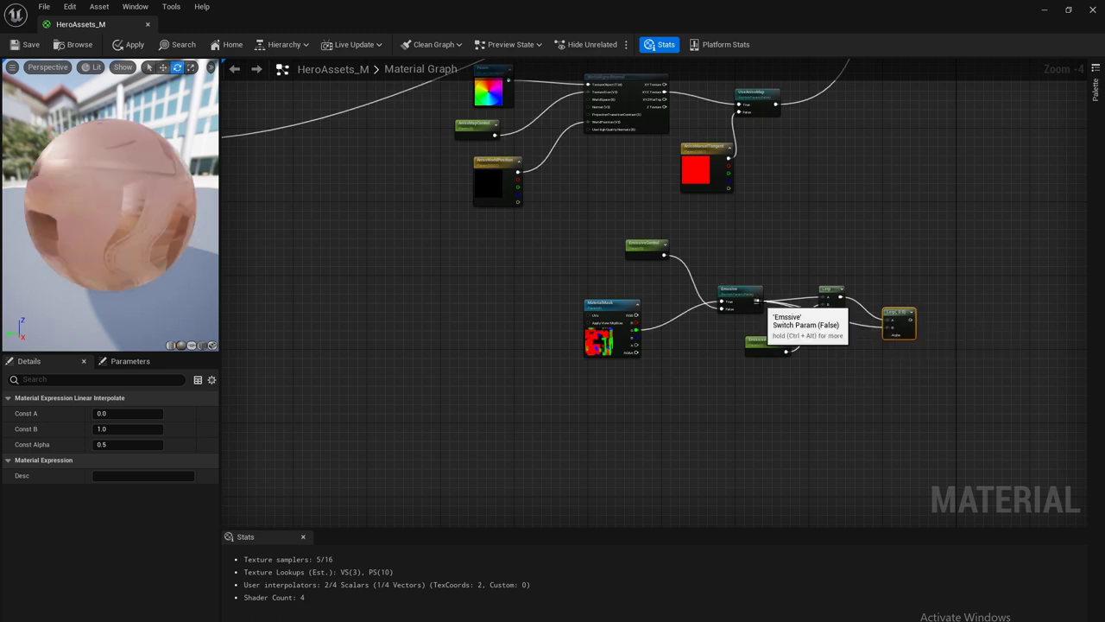
{"action": "left_click_drag", "start_coordinate": [759, 301], "coordinate": [887, 334]}
Add a Constant3Vector wired into the second Lerp, converted to a vector parameter named EmissiveColor.
{"action": "right_click", "coordinate": [825, 402]}
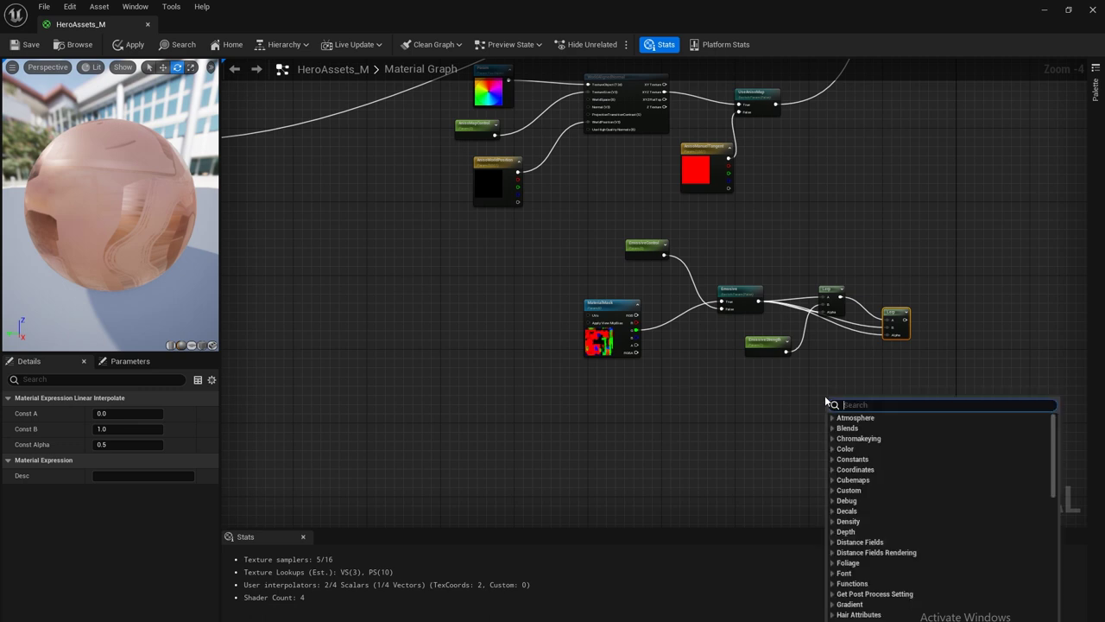
{"action": "type", "text": "consta"}
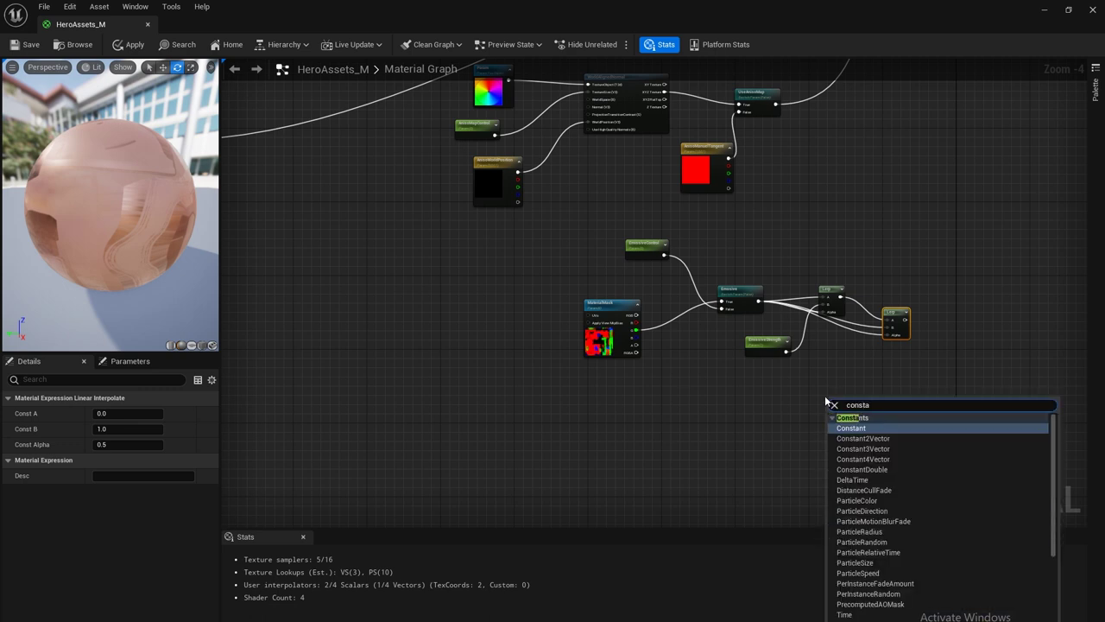
{"action": "key", "text": "Down"}
{"action": "key", "text": "Down"}
{"action": "key", "text": "Return"}
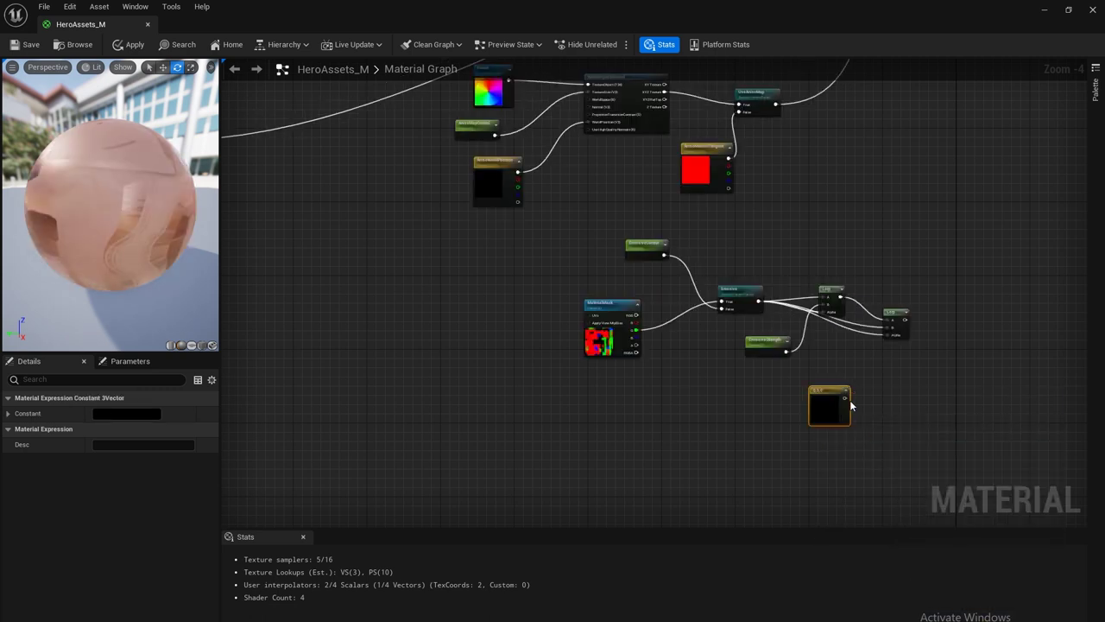
{"action": "left_click_drag", "start_coordinate": [845, 398], "coordinate": [889, 332]}
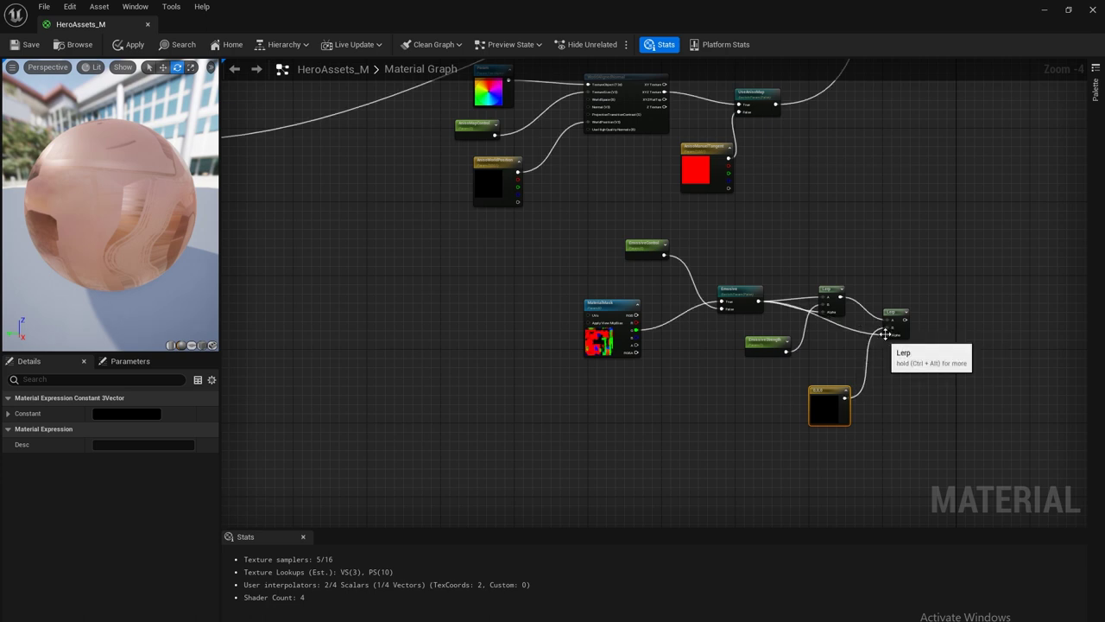
{"action": "right_click", "coordinate": [832, 394]}
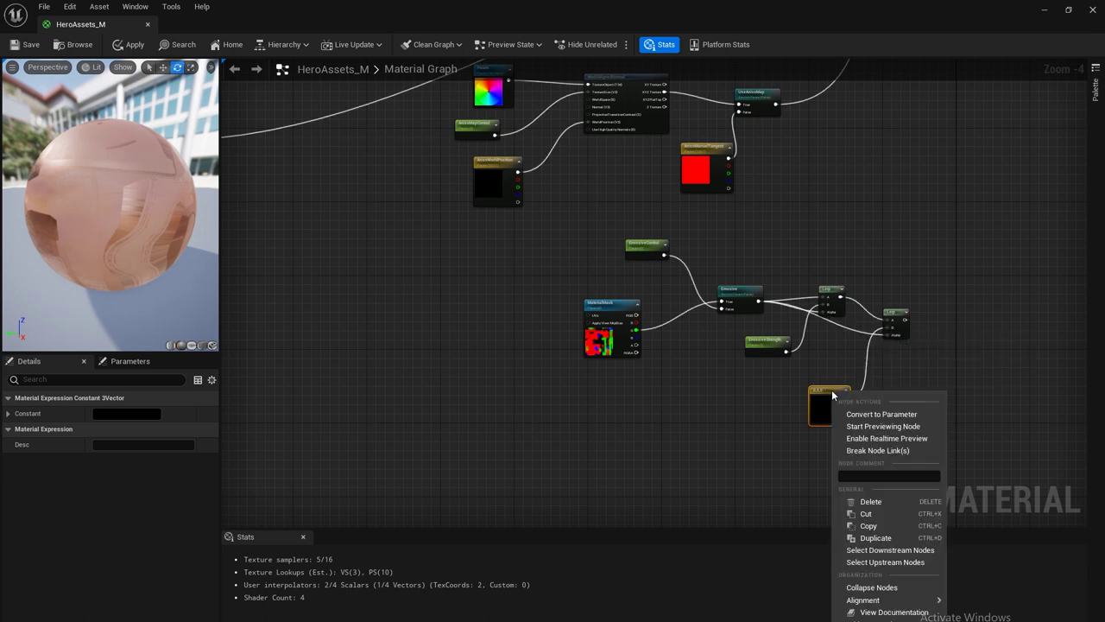
{"action": "left_click", "coordinate": [874, 414]}
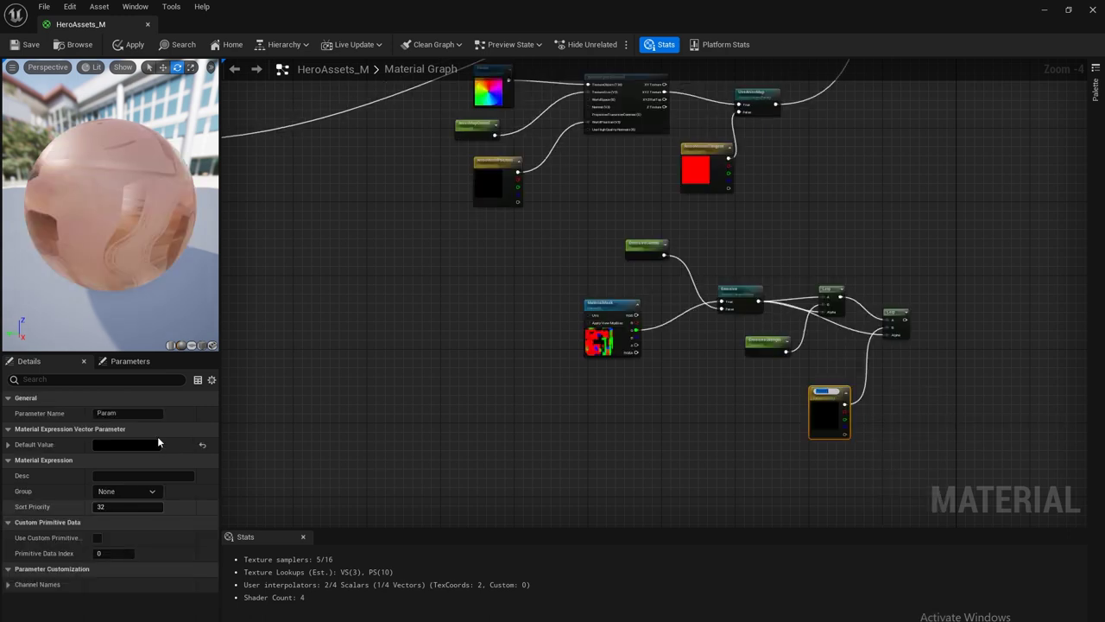
{"action": "left_click", "coordinate": [130, 413]}
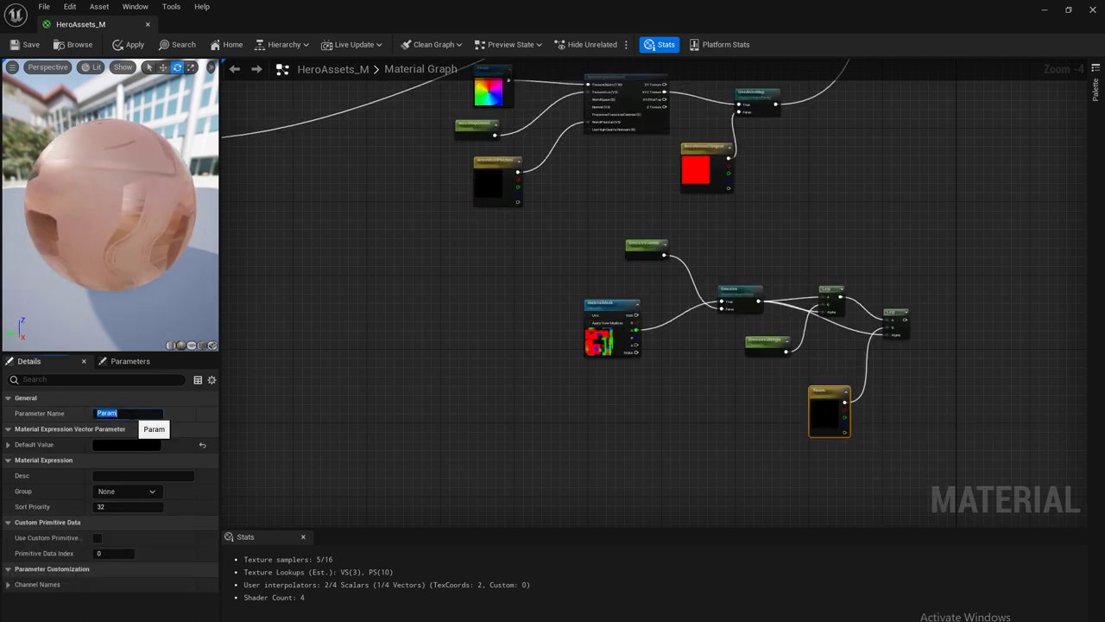
{"action": "type", "text": "EmissiveColor"}
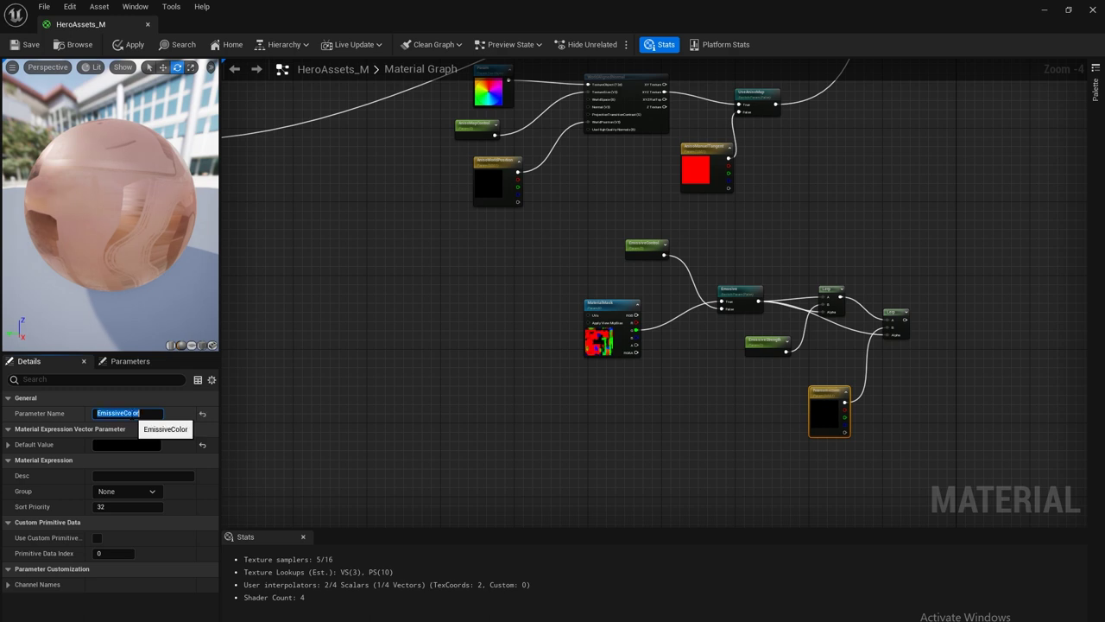
{"action": "key", "text": "Return"}
Check the final Lerp's connections near the result node, then save HeroAssets_M.
{"action": "right_click_drag", "start_coordinate": [572, 250], "coordinate": [593, 329]}
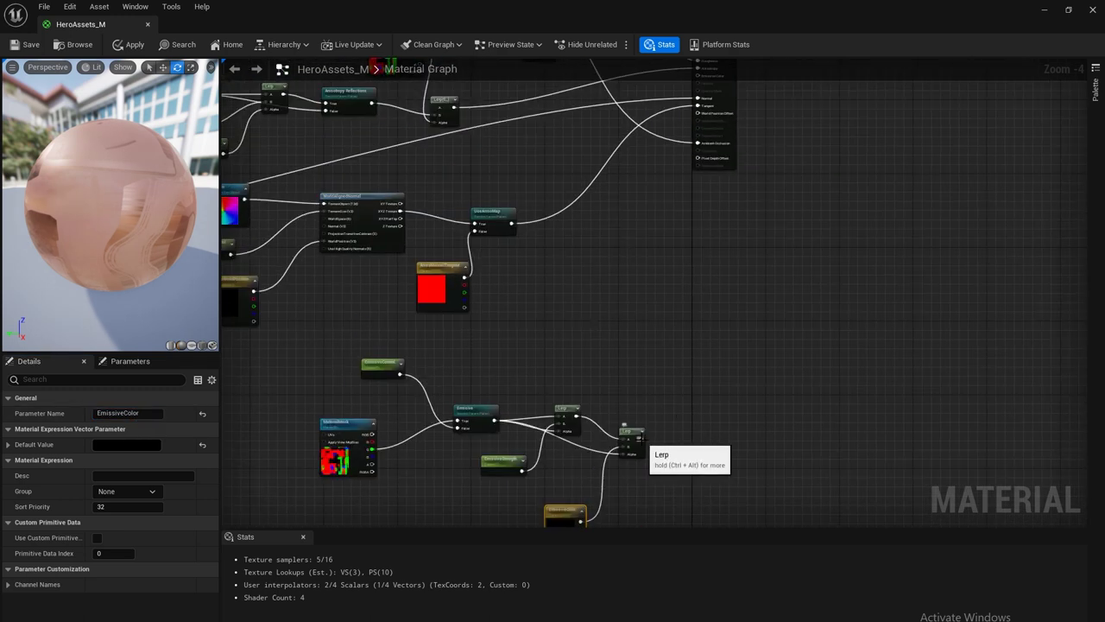
{"action": "left_click_drag", "start_coordinate": [641, 438], "coordinate": [695, 415]}
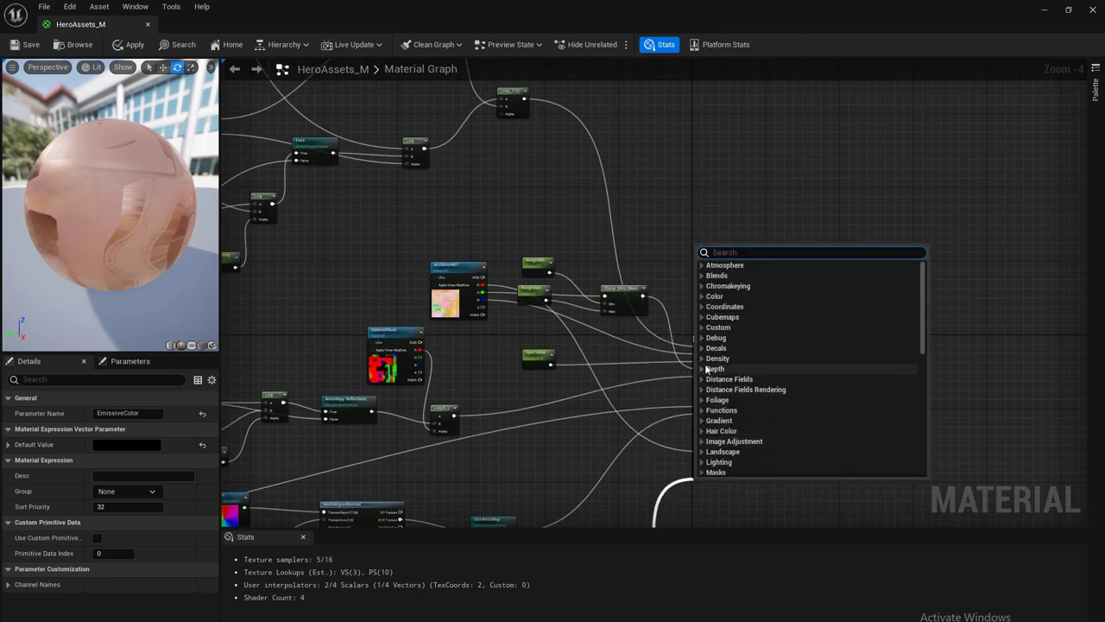
{"action": "left_click", "coordinate": [663, 395]}
{"action": "right_click_drag", "start_coordinate": [662, 395], "coordinate": [631, 234]}
{"action": "scroll", "coordinate": [631, 234], "scroll_direction": "up", "scroll_amount": 1}
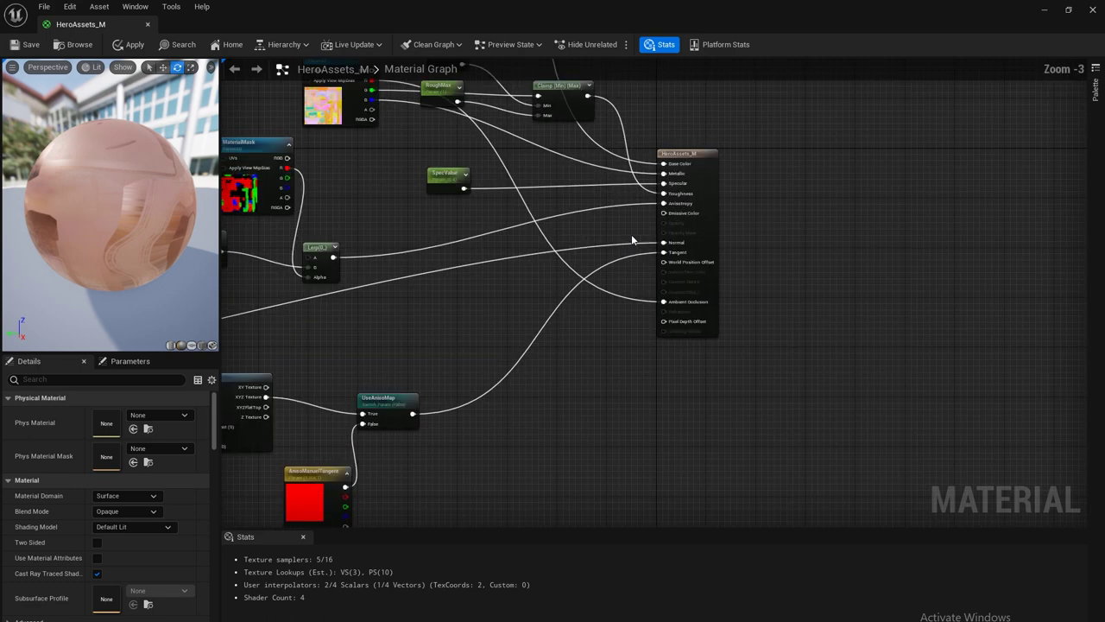
{"action": "right_click_drag", "start_coordinate": [707, 270], "coordinate": [621, 444]}
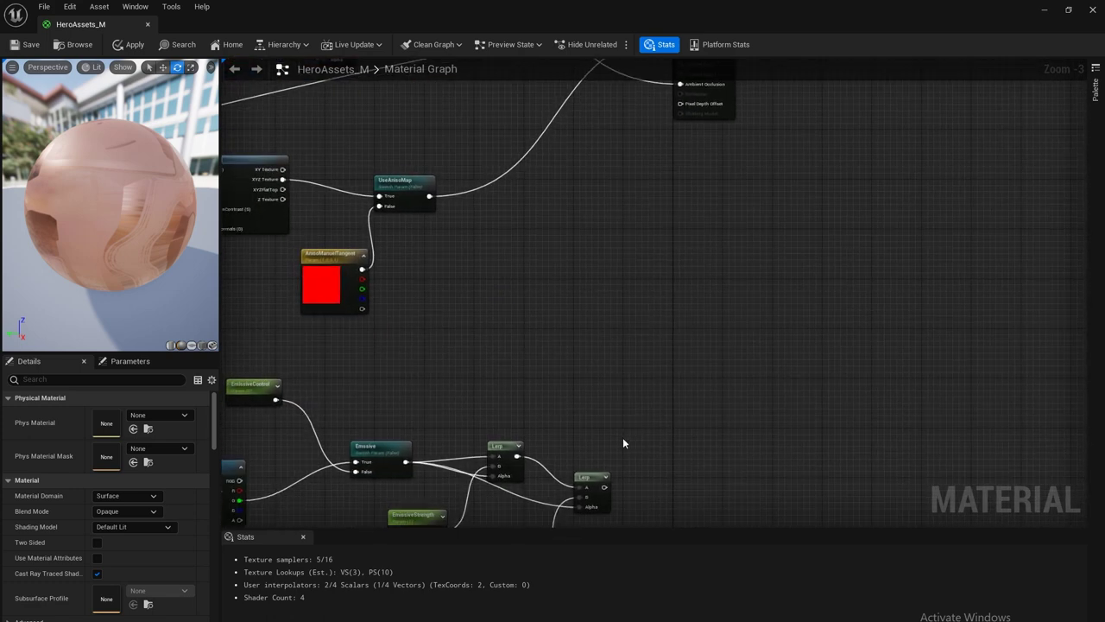
{"action": "left_click_drag", "start_coordinate": [605, 487], "coordinate": [680, 214]}
{"action": "scroll", "coordinate": [679, 217], "scroll_direction": "down", "scroll_amount": 3}
{"action": "scroll", "coordinate": [681, 214], "scroll_direction": "down", "scroll_amount": 3}
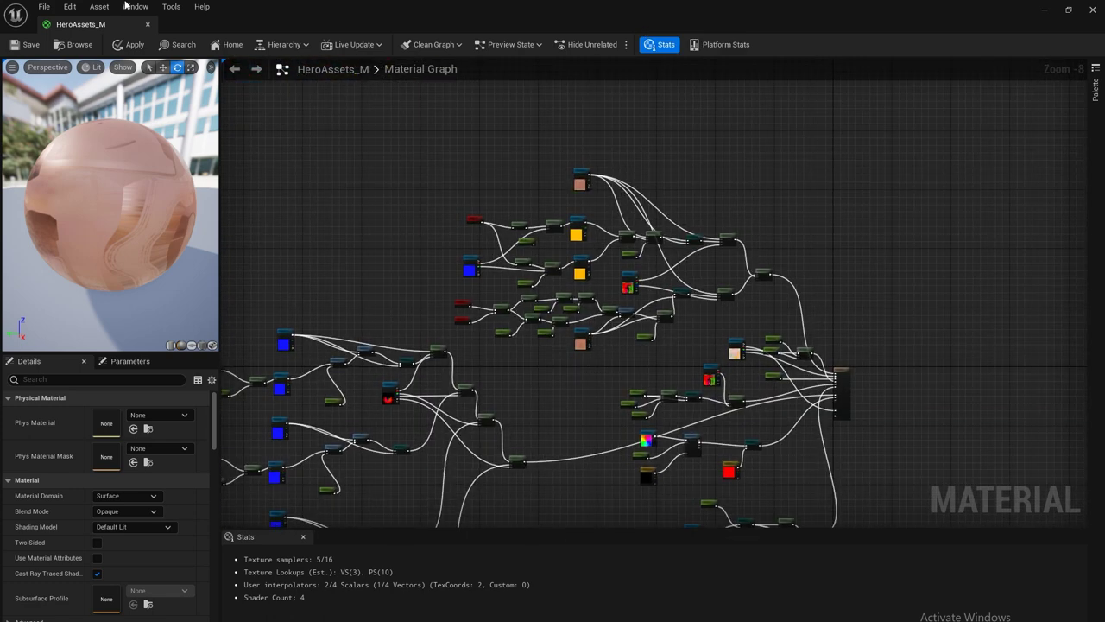
{"action": "left_click", "coordinate": [28, 48]}
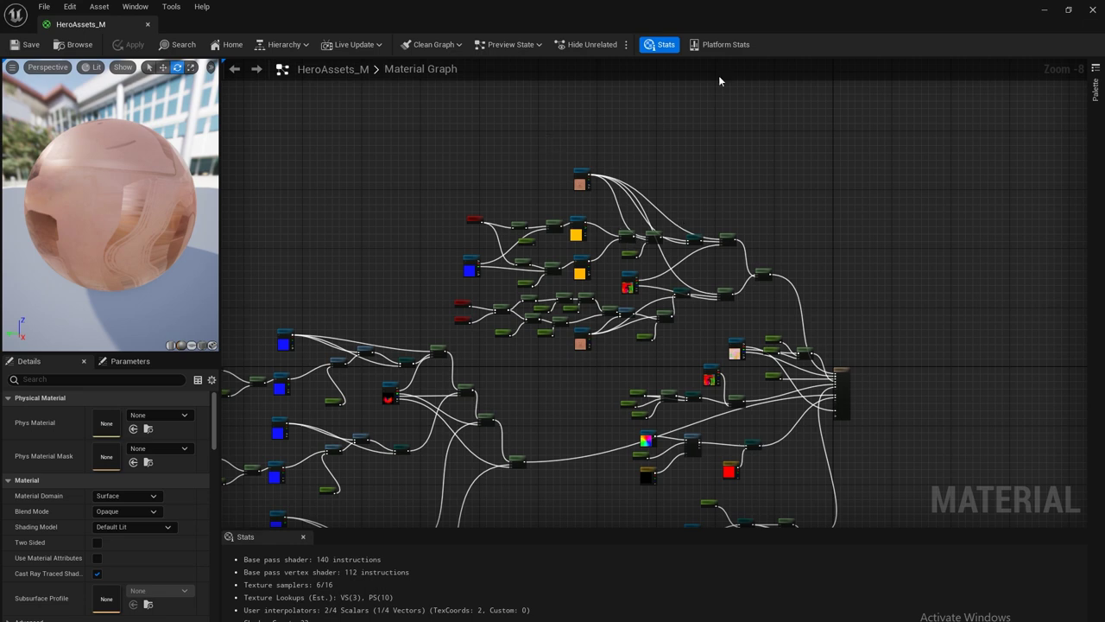
Create a material instance from HeroAssets_M in the Content Browser and name it TestMaterial.
{"action": "left_click", "coordinate": [1095, 10]}
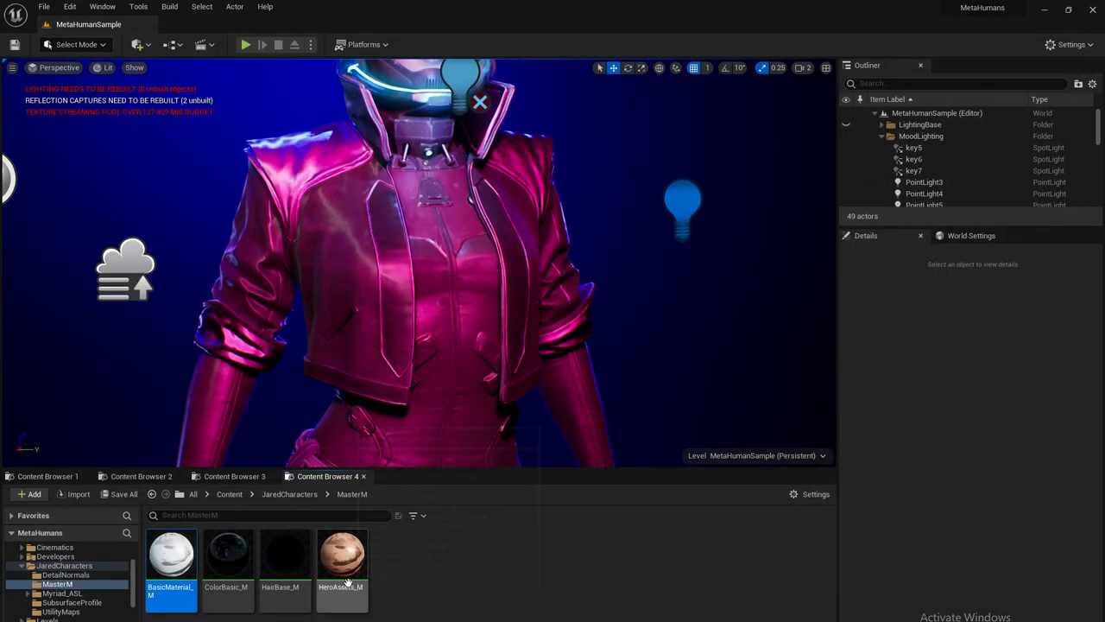
{"action": "left_click", "coordinate": [345, 571]}
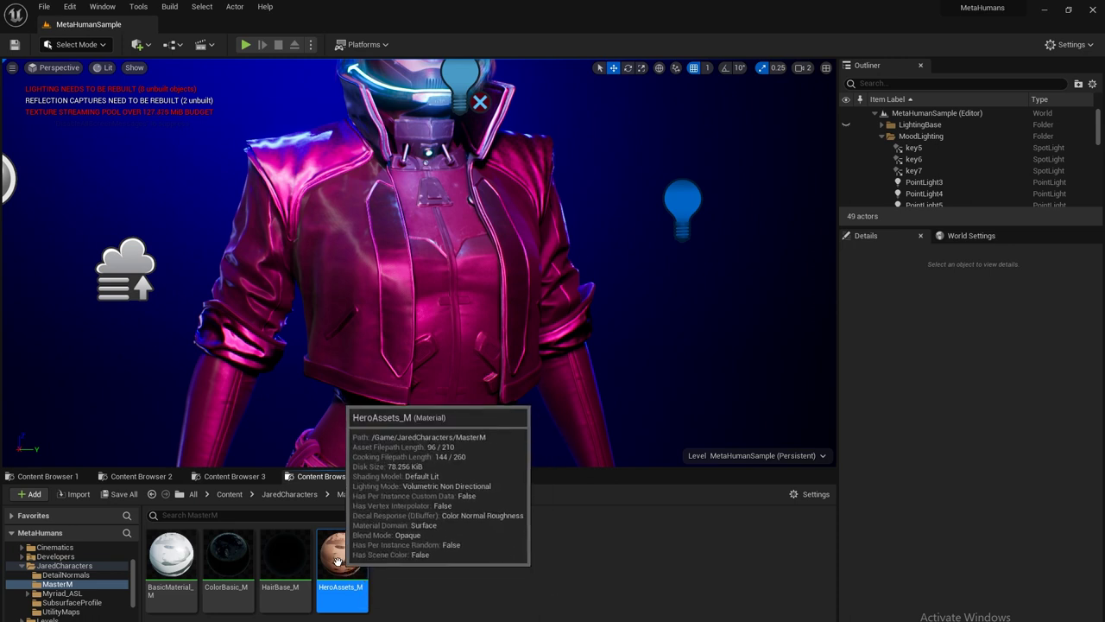
{"action": "right_click", "coordinate": [345, 574]}
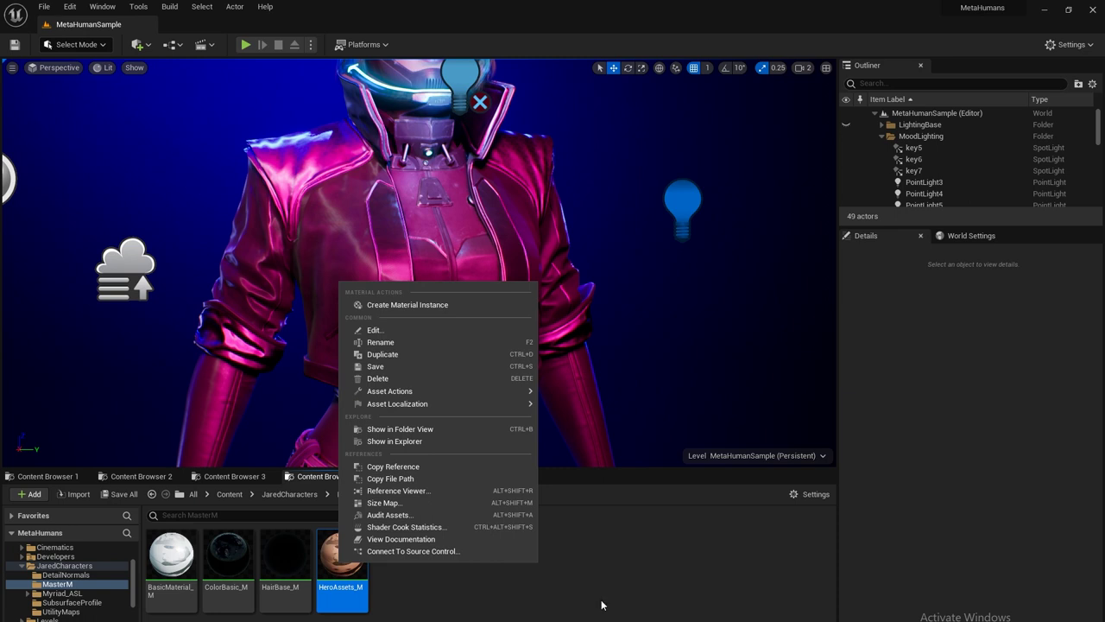
{"action": "left_click", "coordinate": [432, 305]}
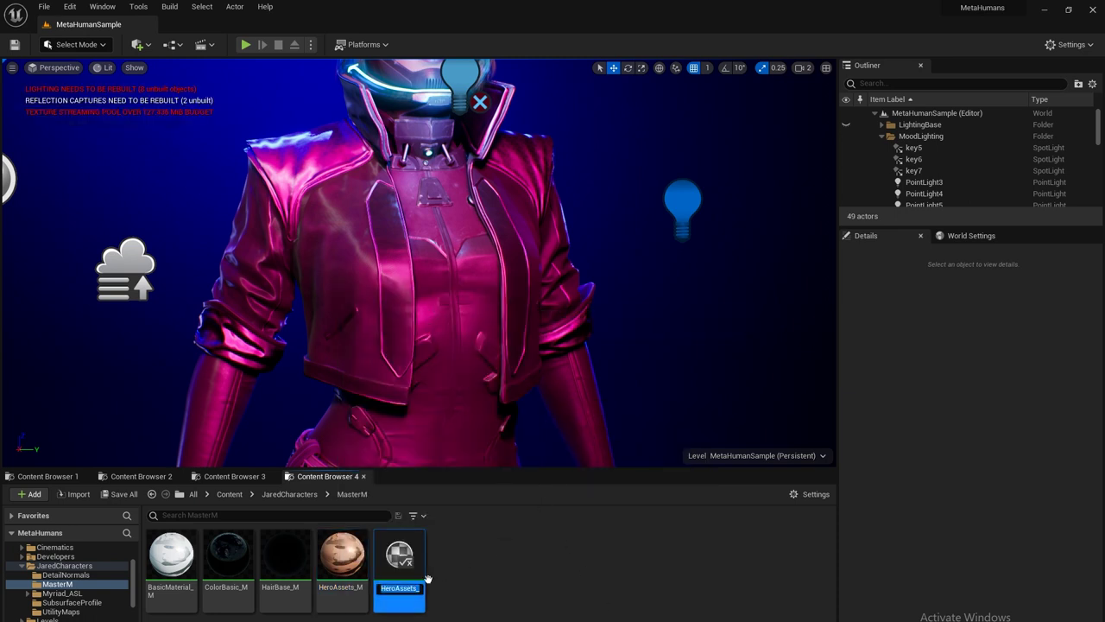
{"action": "key", "text": "End"}
{"action": "key", "text": "BackSpace"}
{"action": "key", "text": "BackSpace"}
{"action": "key", "text": "BackSpace"}
{"action": "key", "text": "BackSpace"}
{"action": "key", "text": "BackSpace"}
{"action": "key", "text": "BackSpace"}
{"action": "key", "text": "BackSpace"}
{"action": "key", "text": "BackSpace"}
{"action": "key", "text": "BackSpace"}
{"action": "key", "text": "BackSpace"}
{"action": "key", "text": "BackSpace"}
{"action": "type", "text": "TestMaterial"}
{"action": "key", "text": "Return"}
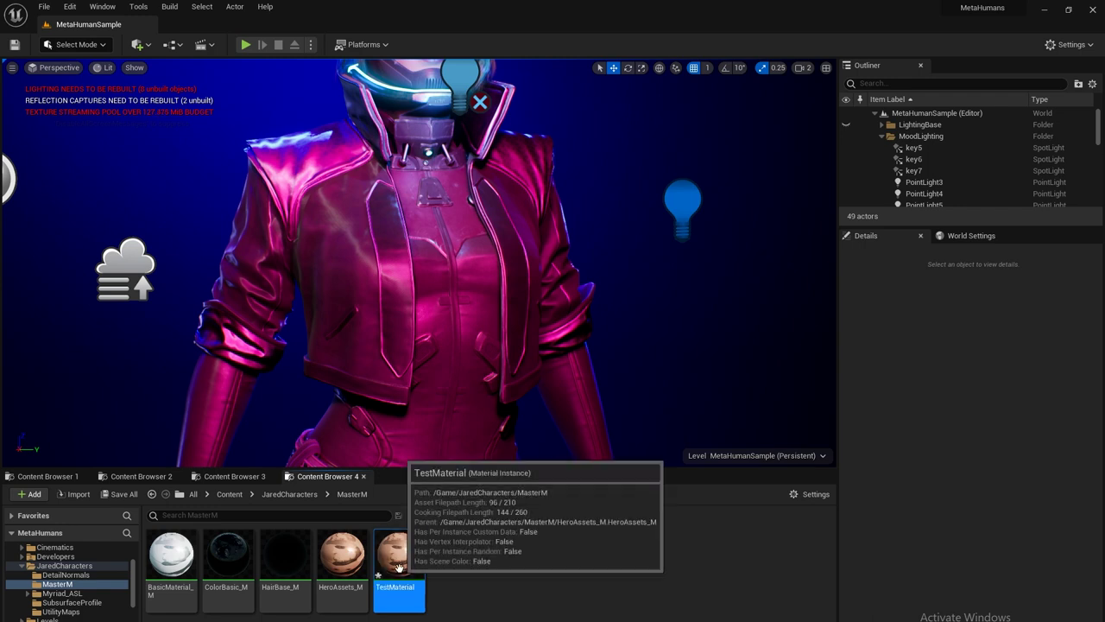
In TestMaterial, try the Albedo override, then enable and switch on the DetailNormalR override.
{"action": "double_click", "coordinate": [398, 556]}
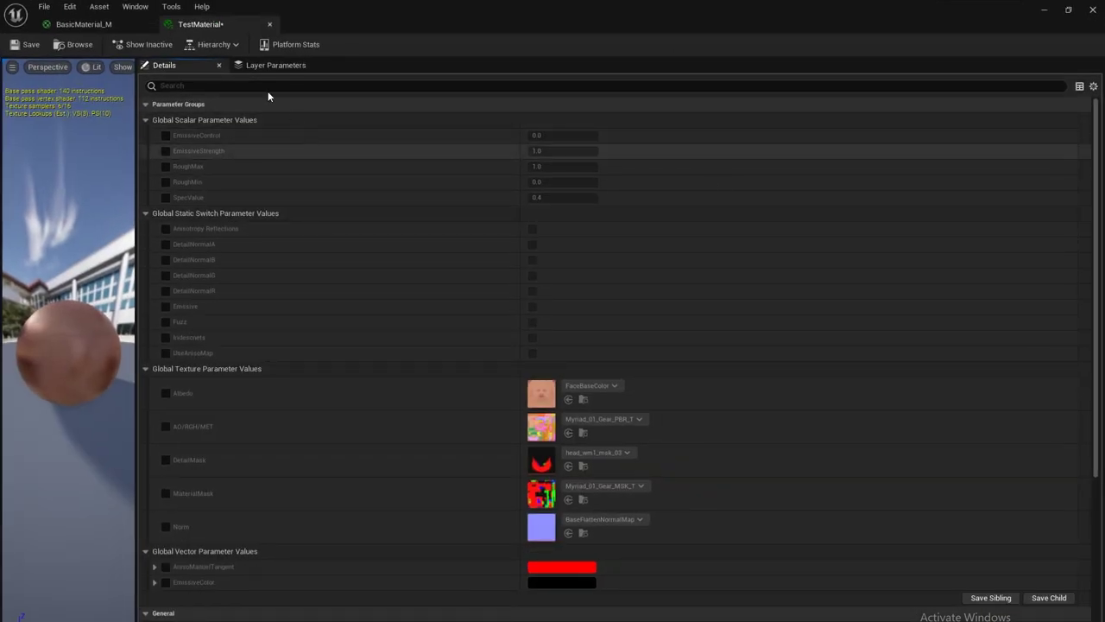
{"action": "scroll", "coordinate": [437, 232], "scroll_direction": "down", "scroll_amount": 1}
{"action": "scroll", "coordinate": [437, 231], "scroll_direction": "down", "scroll_amount": 1}
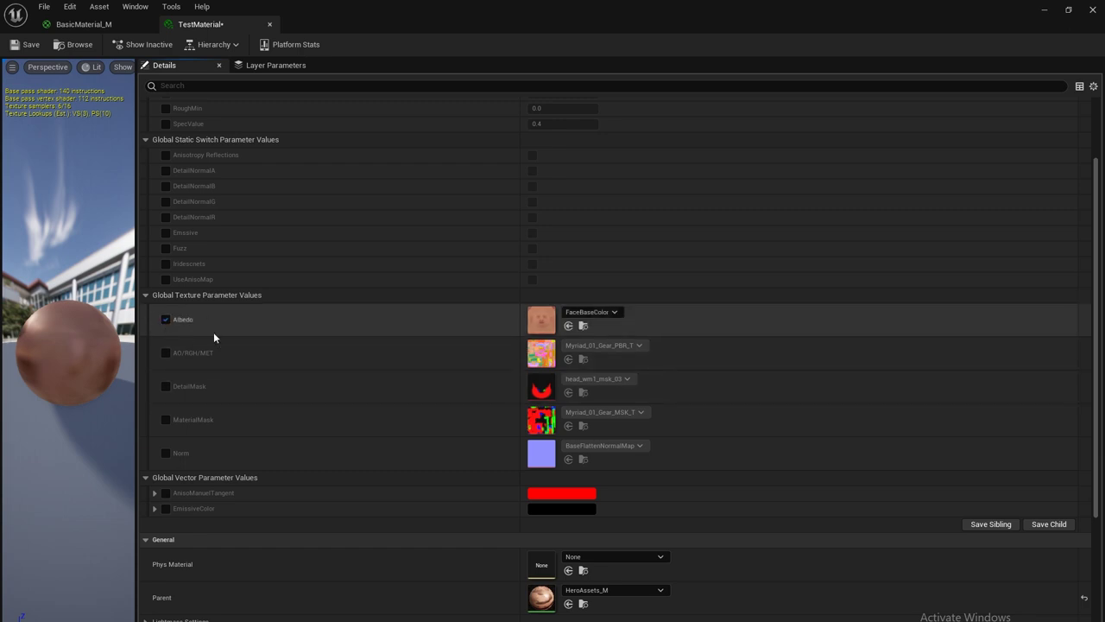
{"action": "left_click", "coordinate": [166, 320]}
{"action": "left_click", "coordinate": [165, 319]}
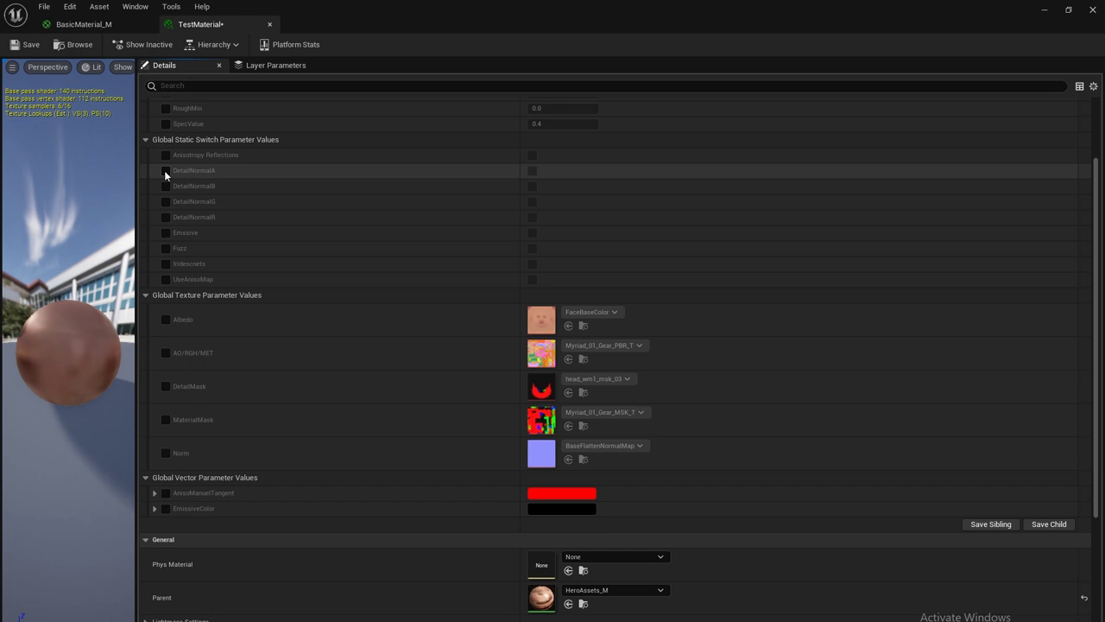
{"action": "left_click", "coordinate": [165, 217]}
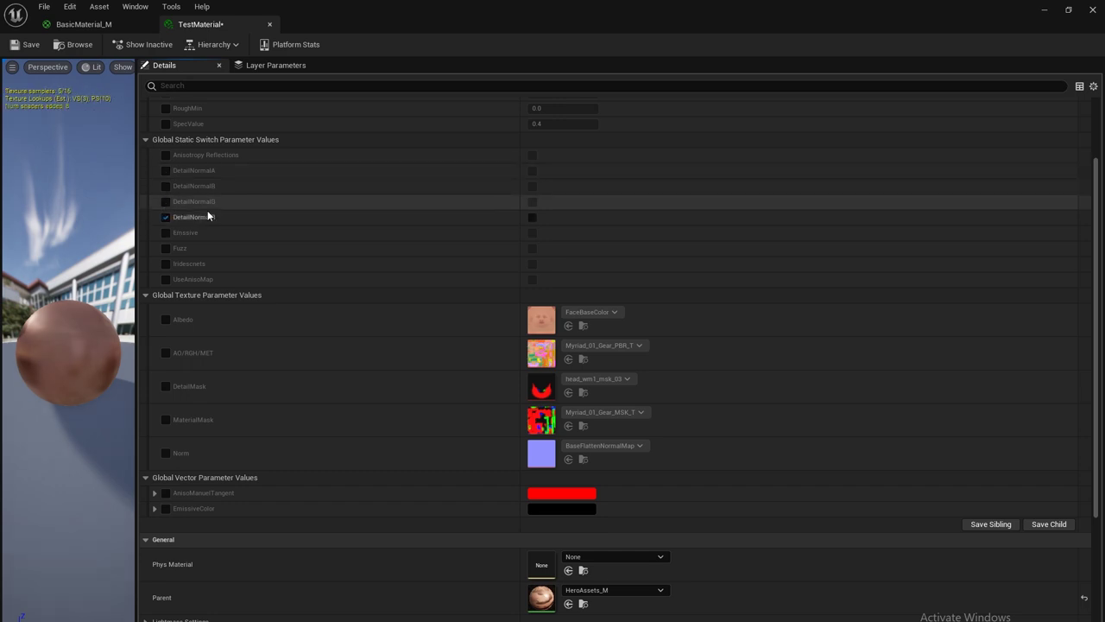
{"action": "left_click", "coordinate": [532, 217]}
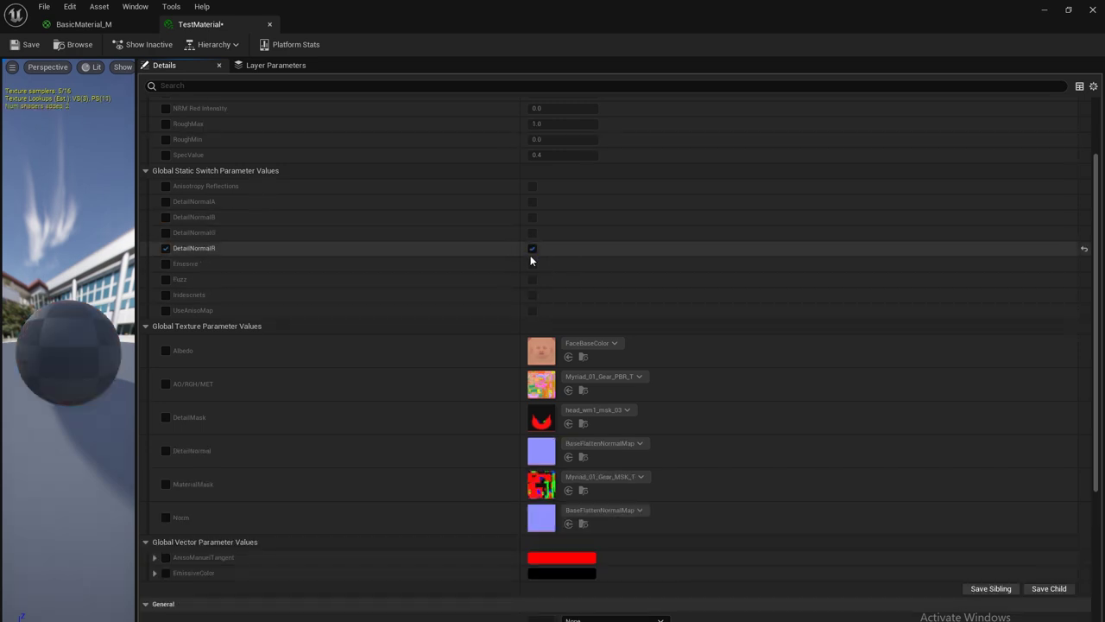
{"action": "scroll", "coordinate": [315, 205], "scroll_direction": "up", "scroll_amount": 2}
{"action": "scroll", "coordinate": [316, 206], "scroll_direction": "up", "scroll_amount": 1}
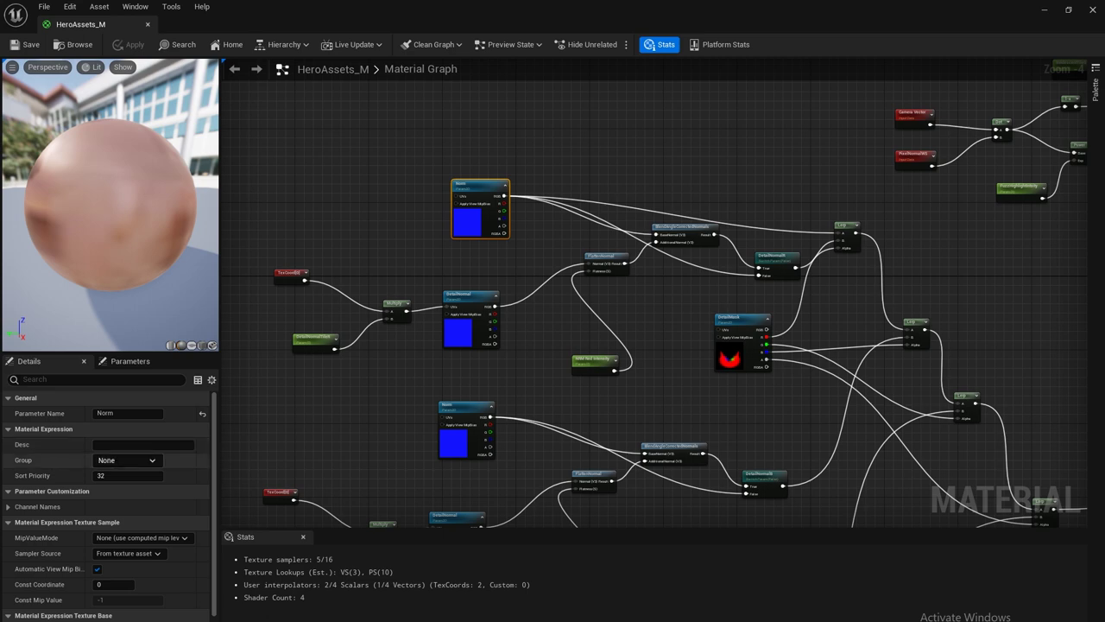
Change the Norm parameter's Group from None to Normals.
{"action": "right_click_drag", "start_coordinate": [567, 285], "coordinate": [572, 178]}
{"action": "scroll", "coordinate": [500, 247], "scroll_direction": "down", "scroll_amount": 1}
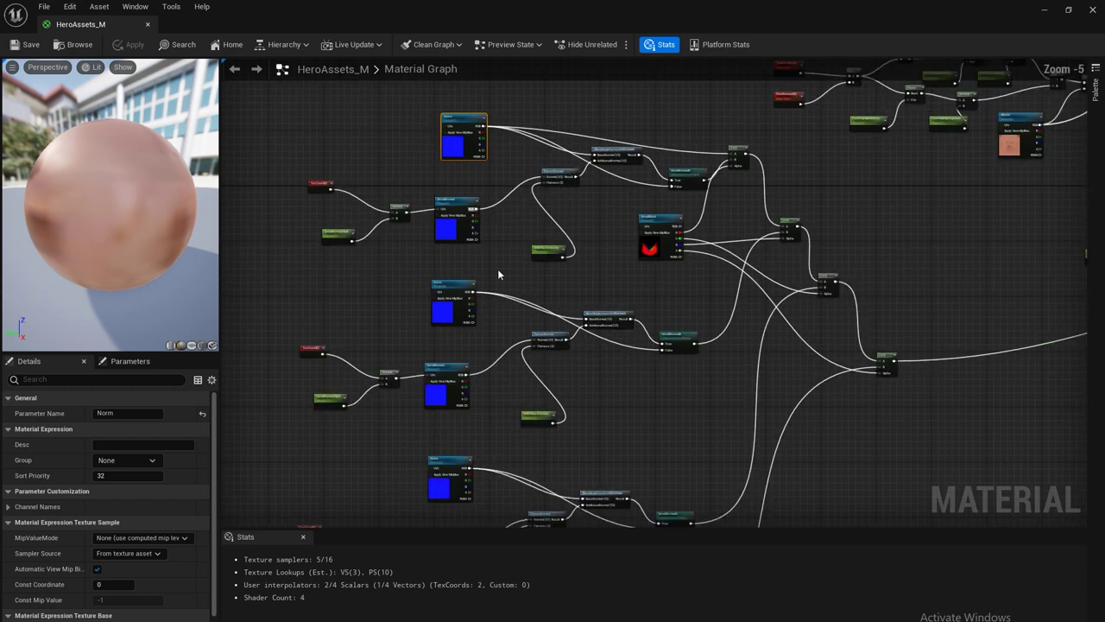
{"action": "right_click_drag", "start_coordinate": [501, 247], "coordinate": [490, 239]}
{"action": "scroll", "coordinate": [491, 239], "scroll_direction": "down", "scroll_amount": 1}
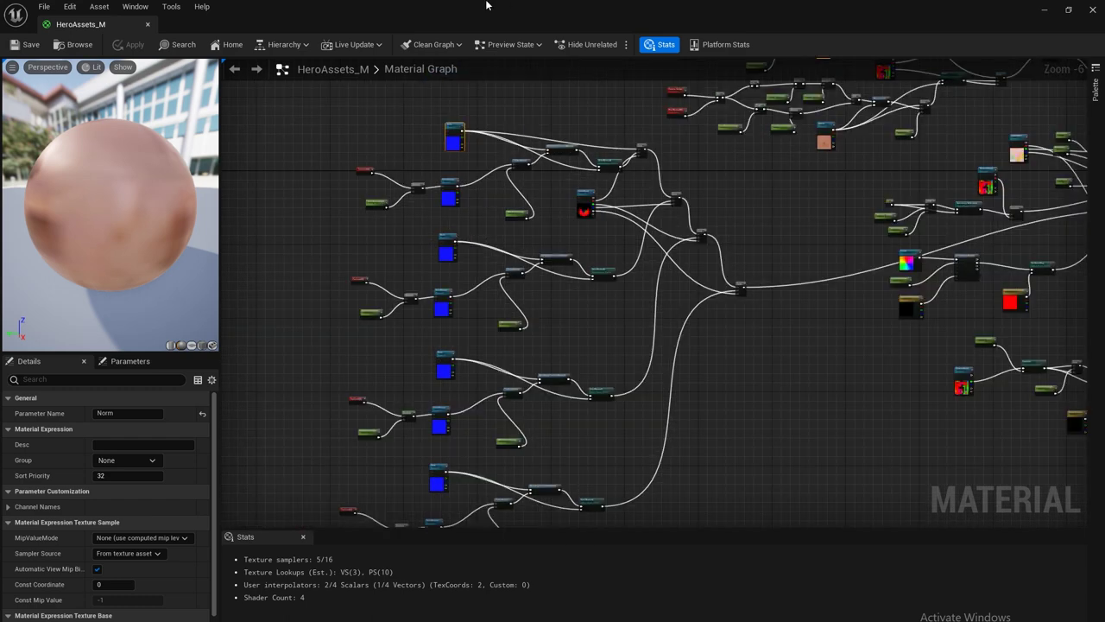
{"action": "right_click_drag", "start_coordinate": [584, 301], "coordinate": [526, 384]}
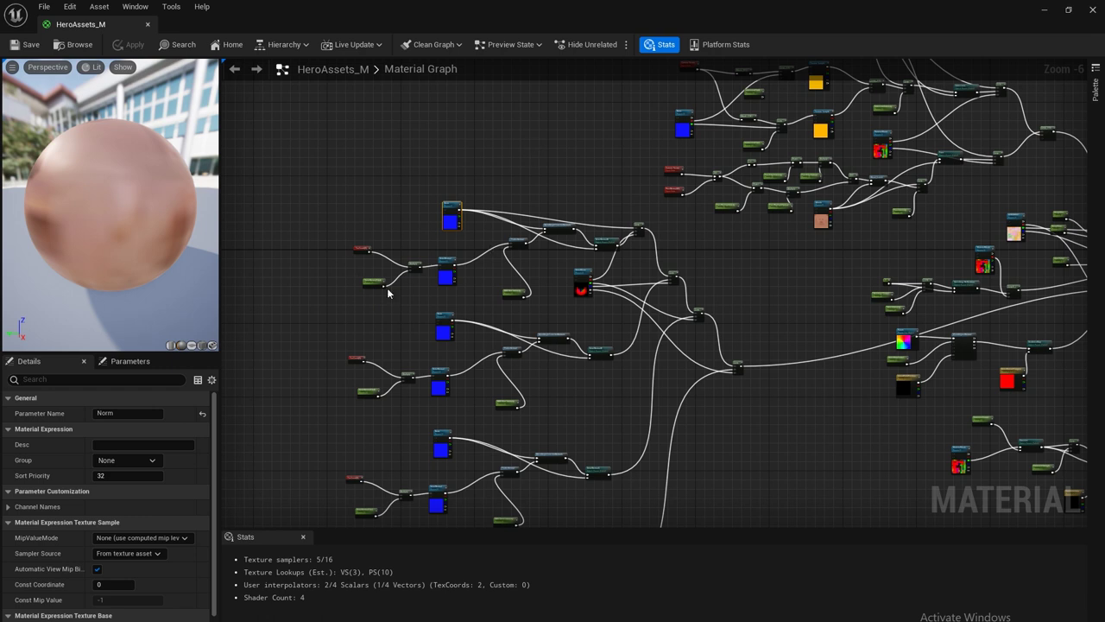
{"action": "left_click", "coordinate": [115, 460]}
{"action": "key", "text": "ctrl+a"}
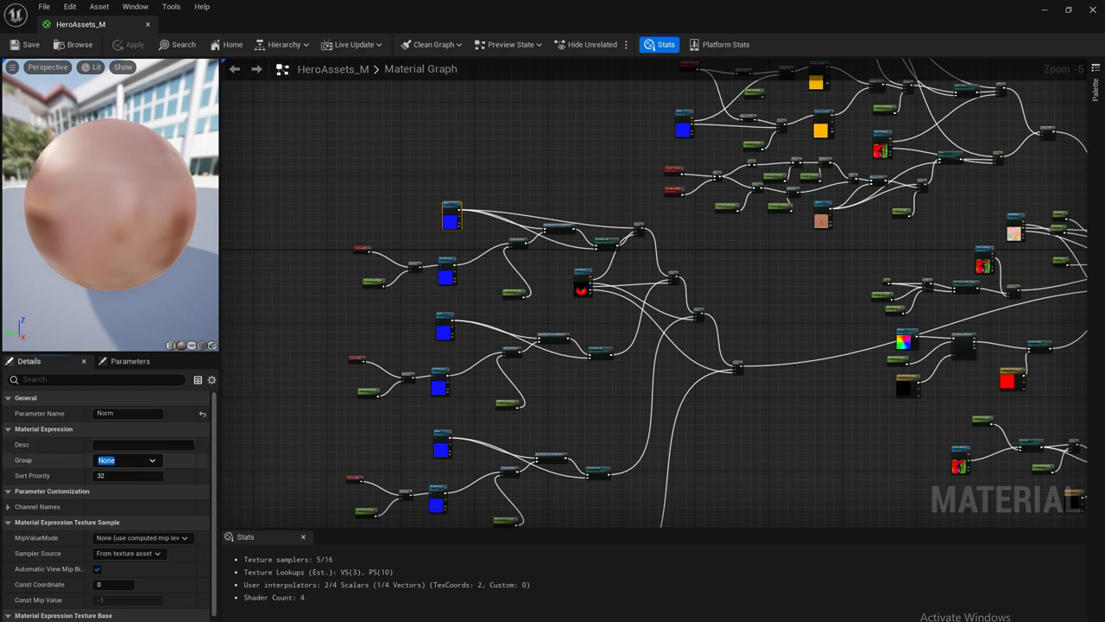
{"action": "type", "text": "No"}
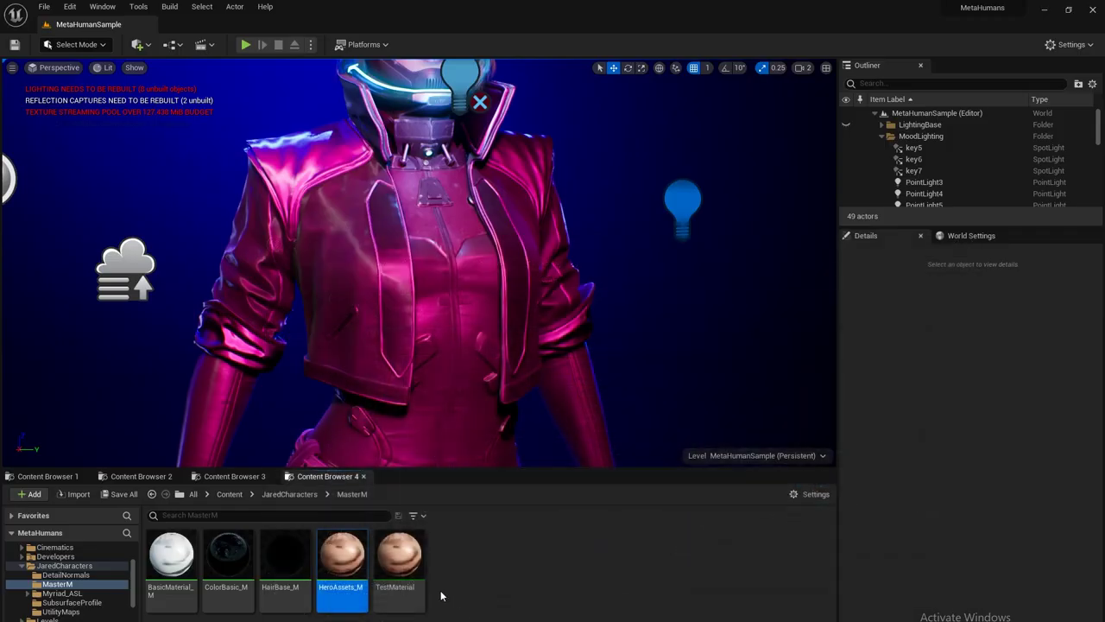
Reopen TestMaterial and scroll its parameters down to the Normals group holding Norm.
{"action": "double_click", "coordinate": [399, 559]}
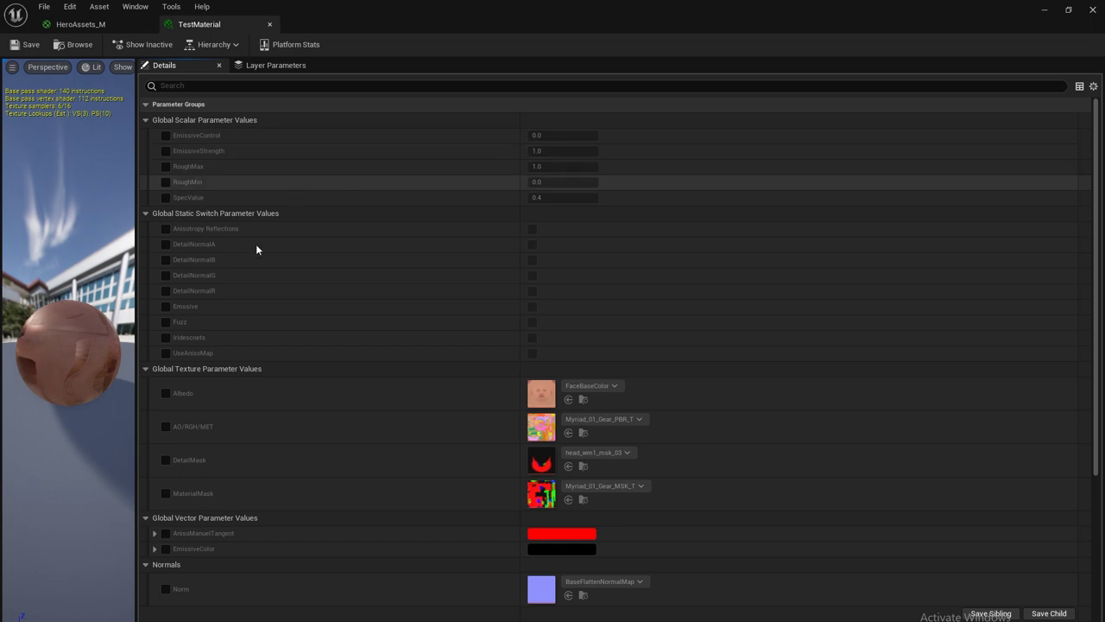
{"action": "scroll", "coordinate": [251, 259], "scroll_direction": "down", "scroll_amount": 1}
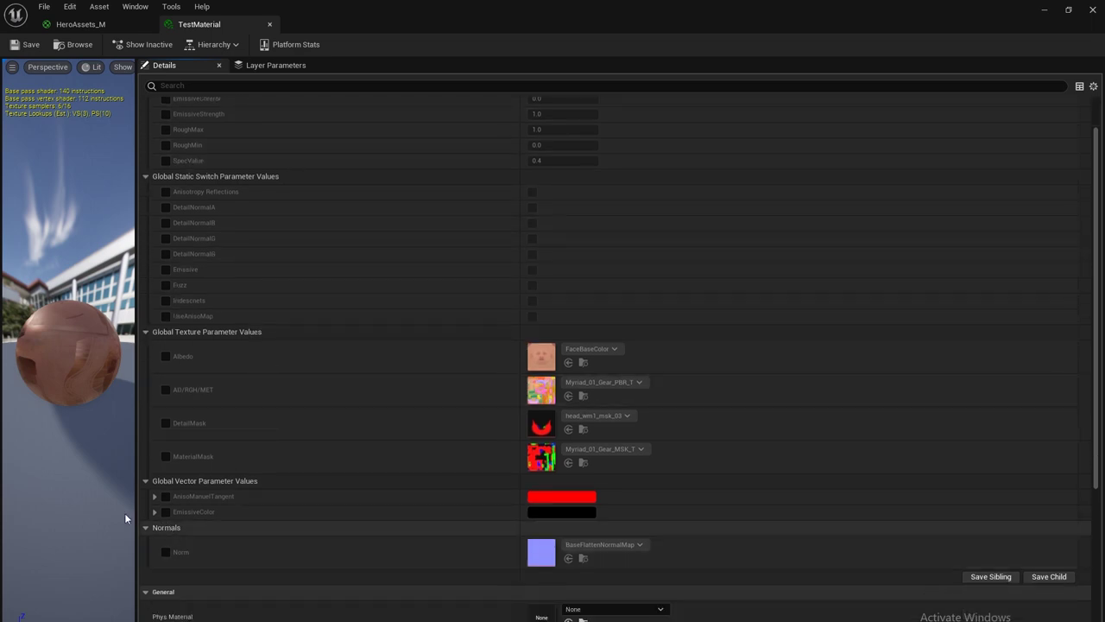